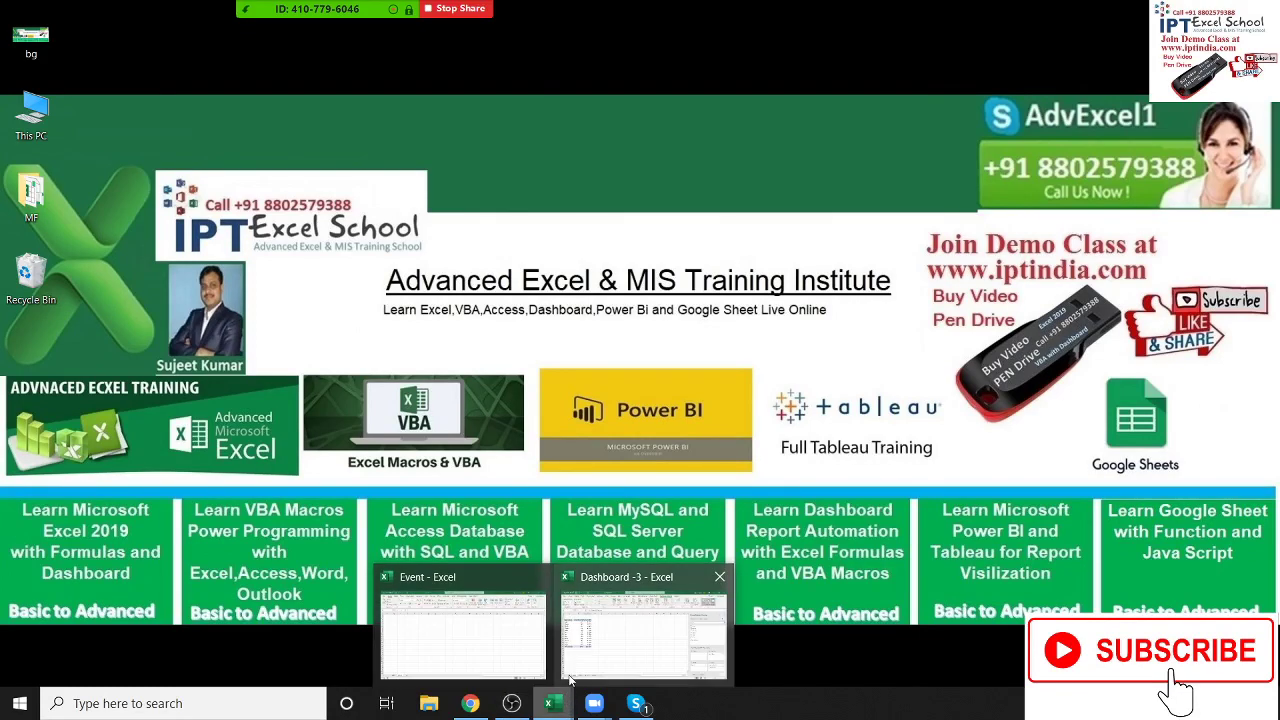
- Switch to the Event workbook and enter 20 in cell C4
click(515, 645)
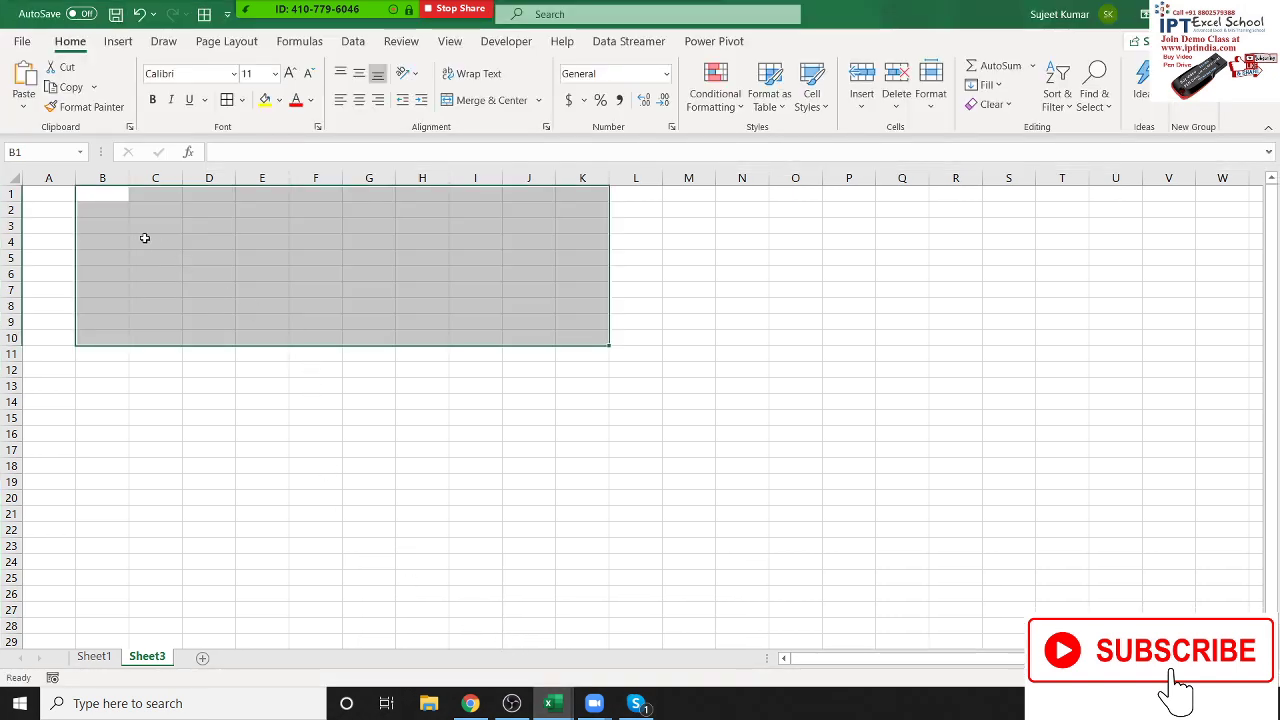
click(145, 238)
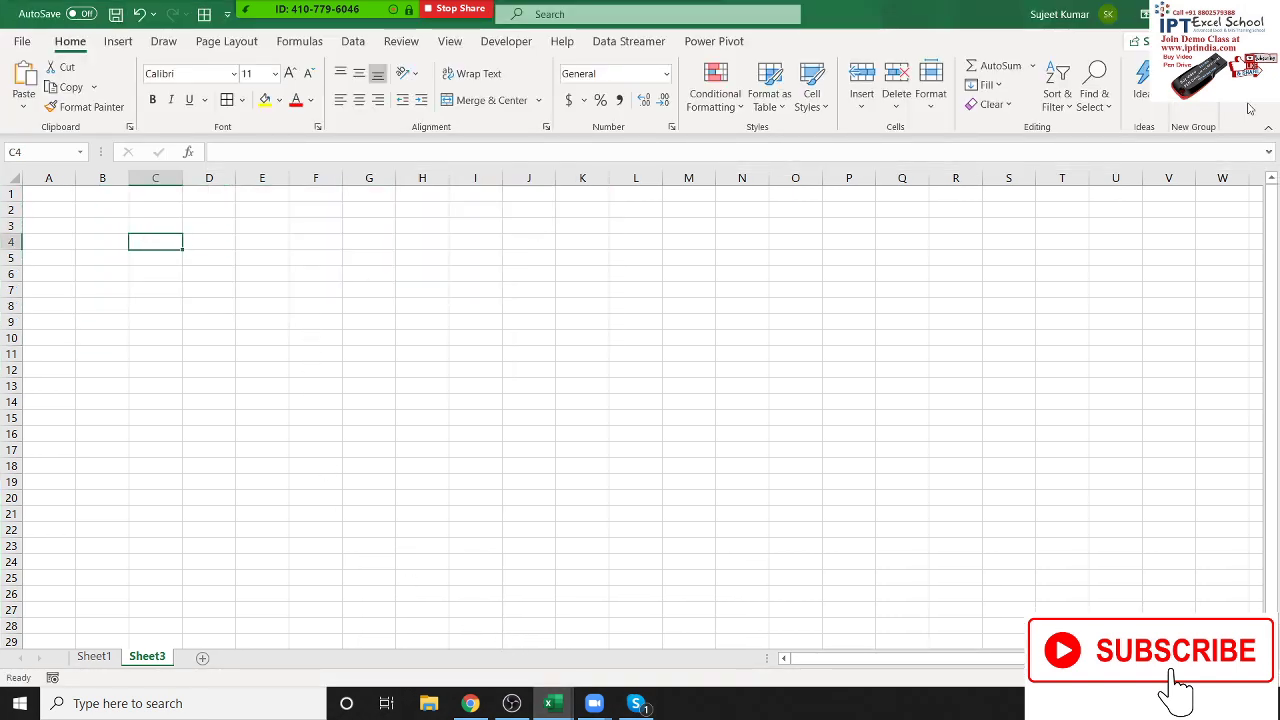
text(20)
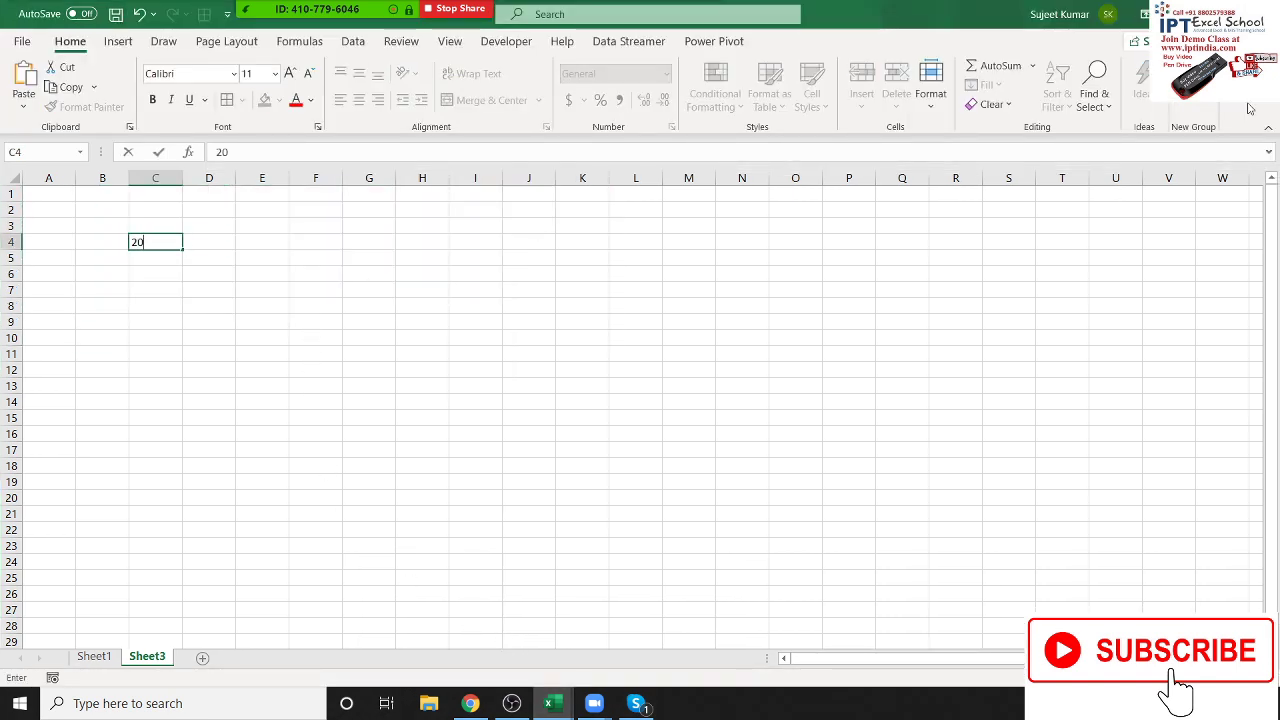
key(Tab)
text(3)
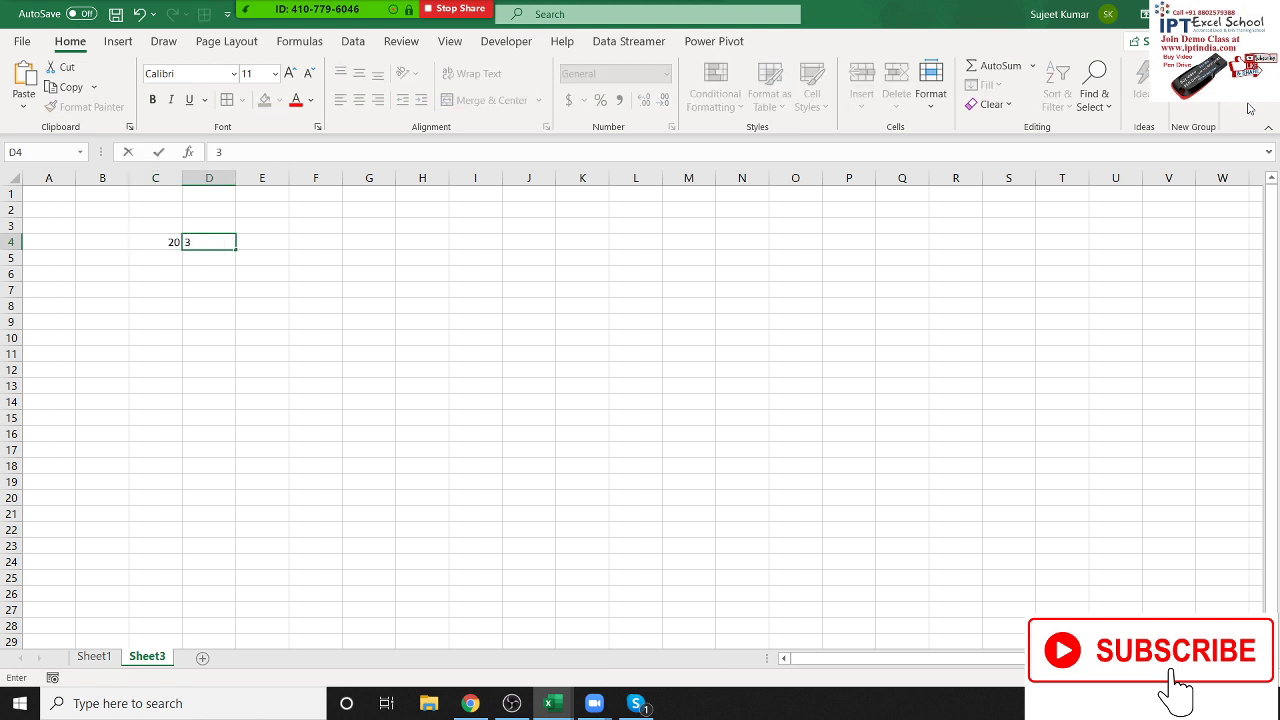
key(Escape)
- Enter 30 in cell N4
drag(750, 205, 735, 265)
click(731, 240)
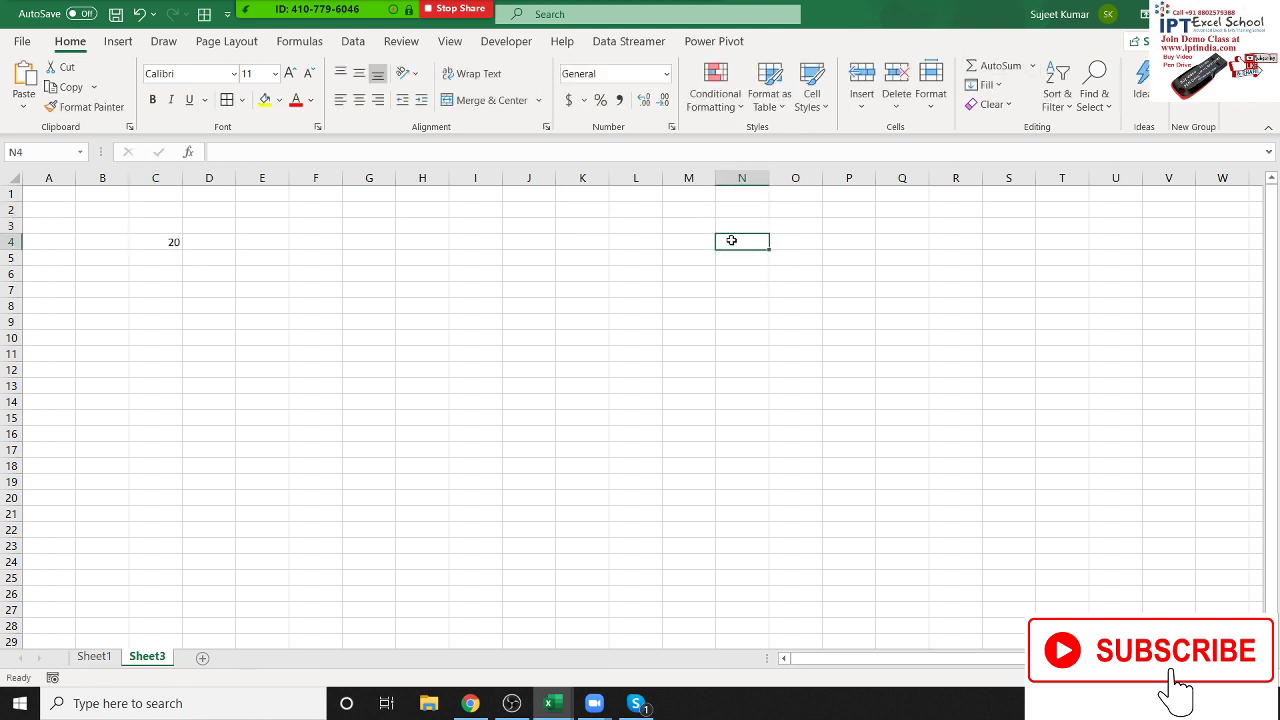
text(30)
key(Return)
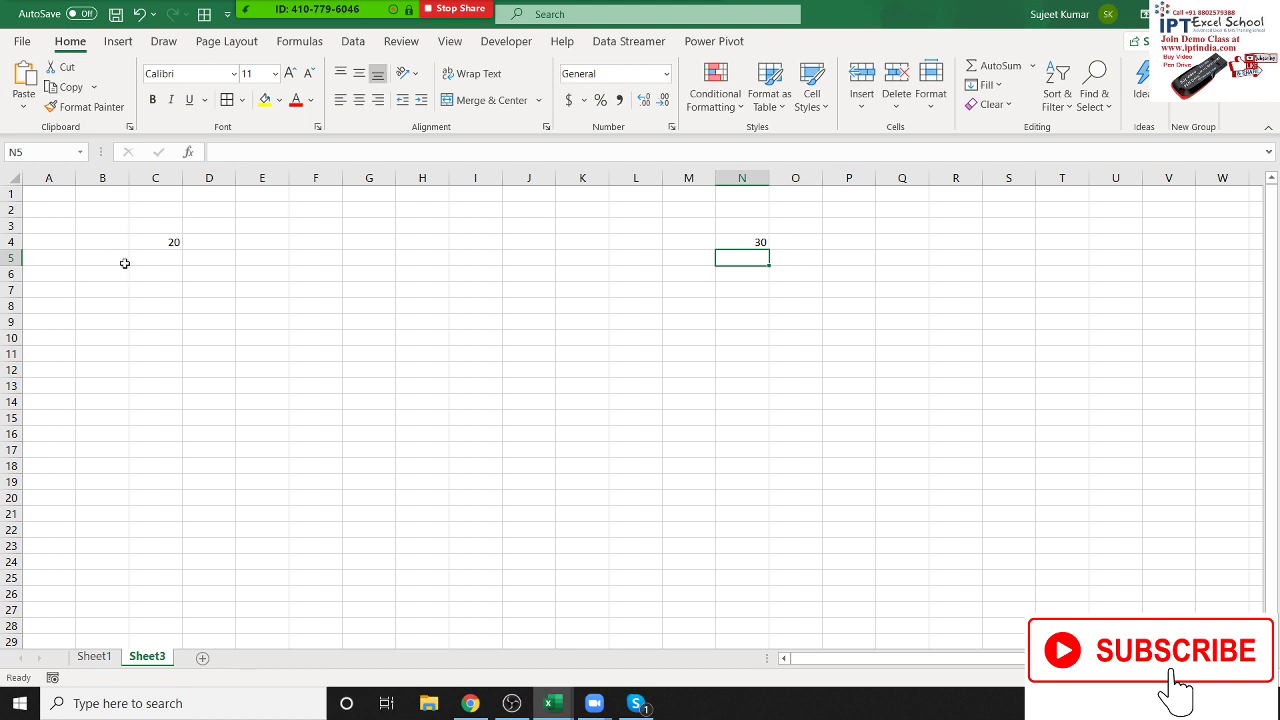
- Paste C4's 20 over N4 as a trial, then undo it so N4 keeps 30
click(152, 242)
key(ctrl+c)
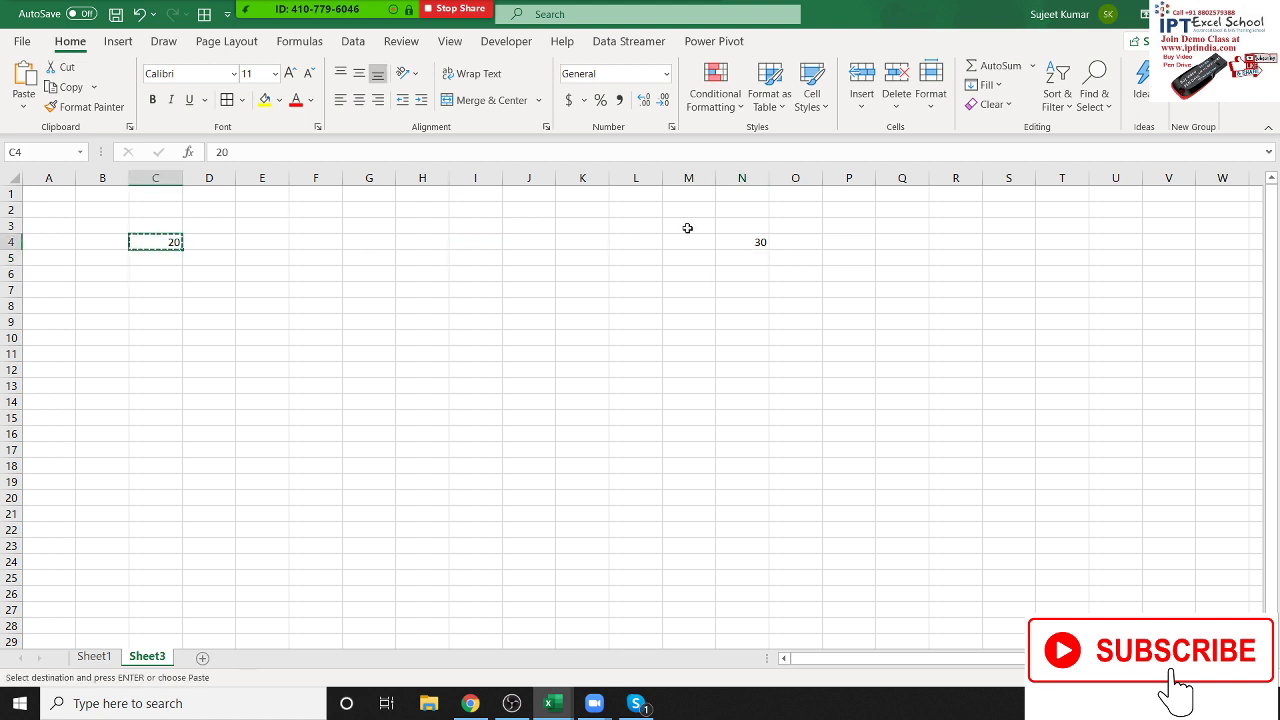
click(748, 242)
key(ctrl+v)
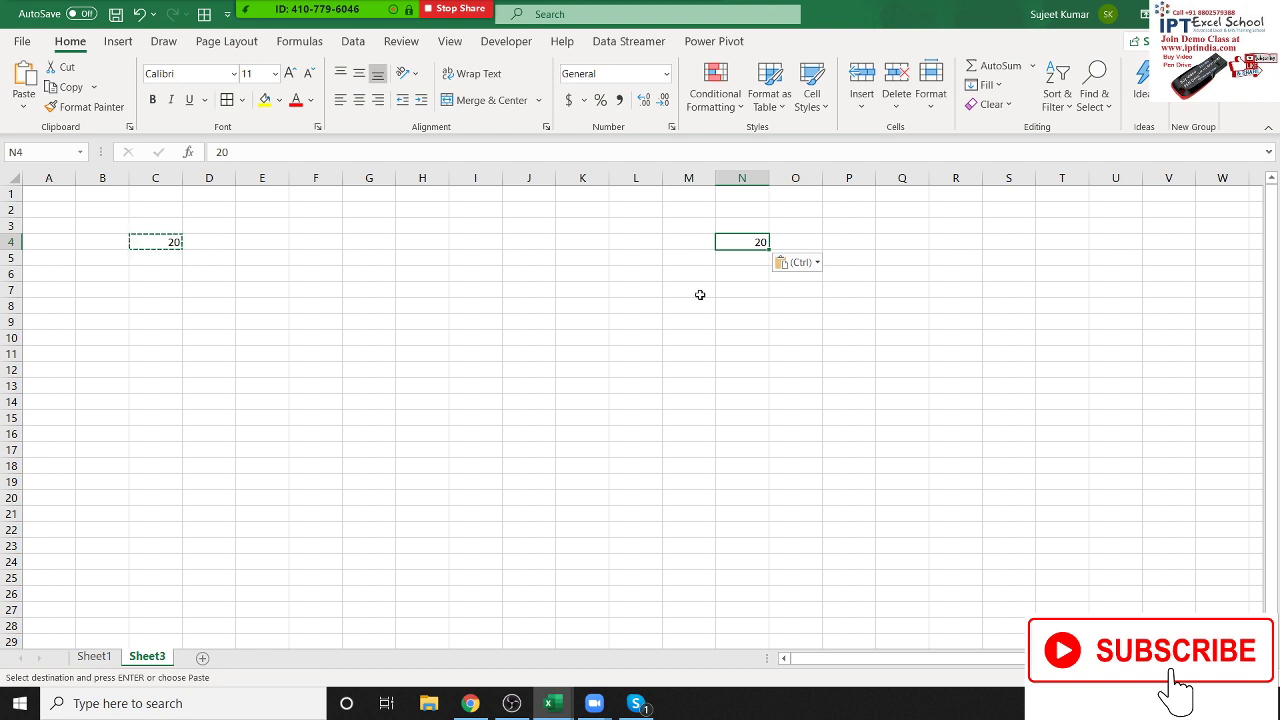
key(ctrl+z)
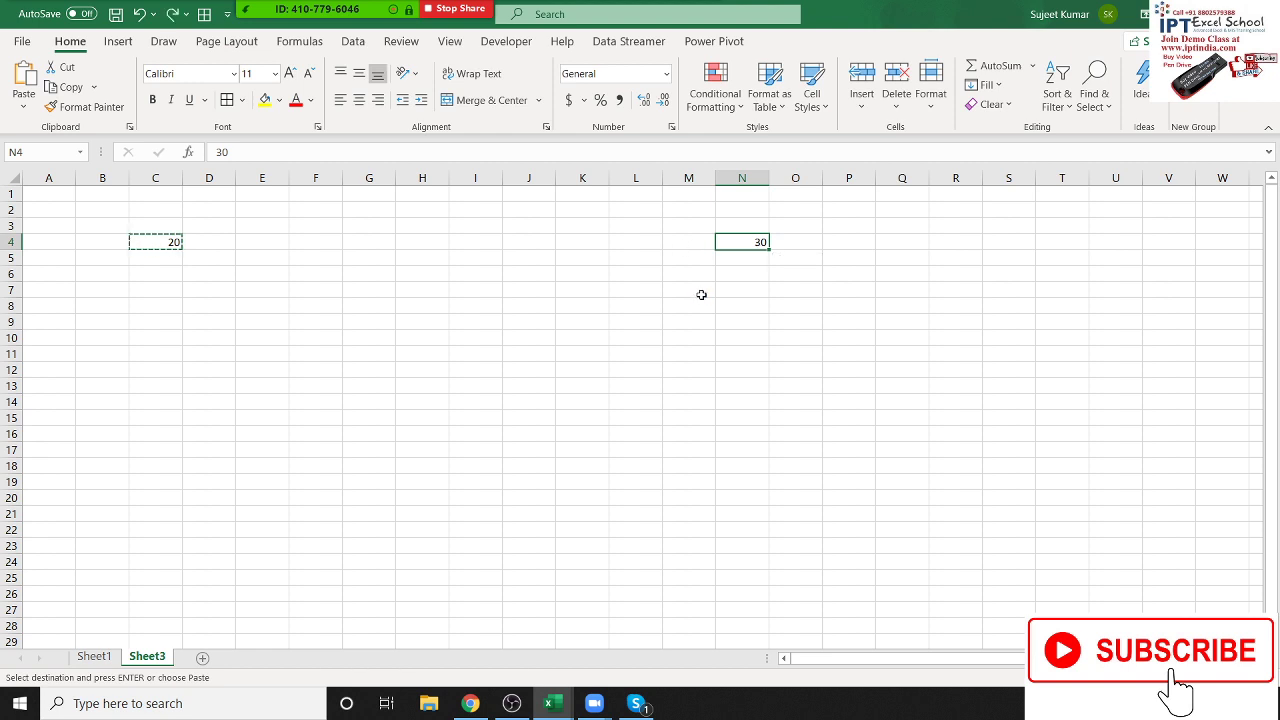
key(Escape)
click(569, 302)
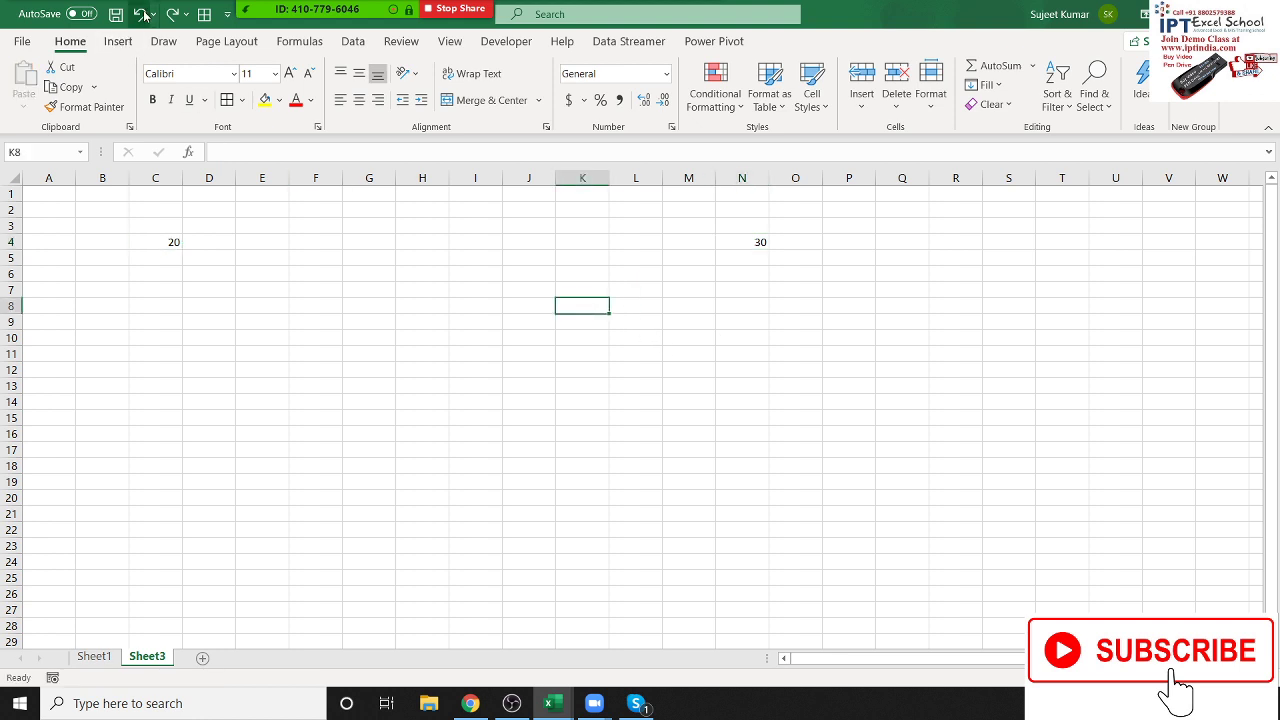
click(606, 326)
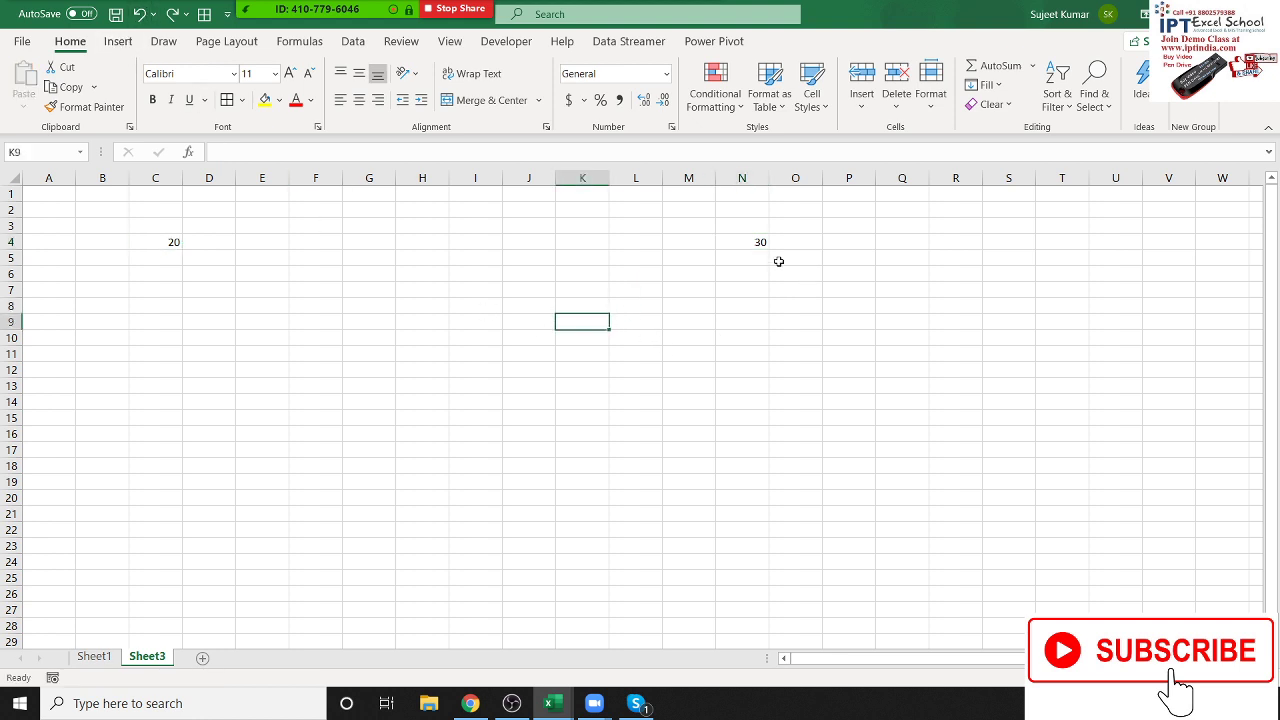
- Copy C4 again and bring up the right-click menu on N4
click(152, 244)
key(ctrl+c)
click(737, 238)
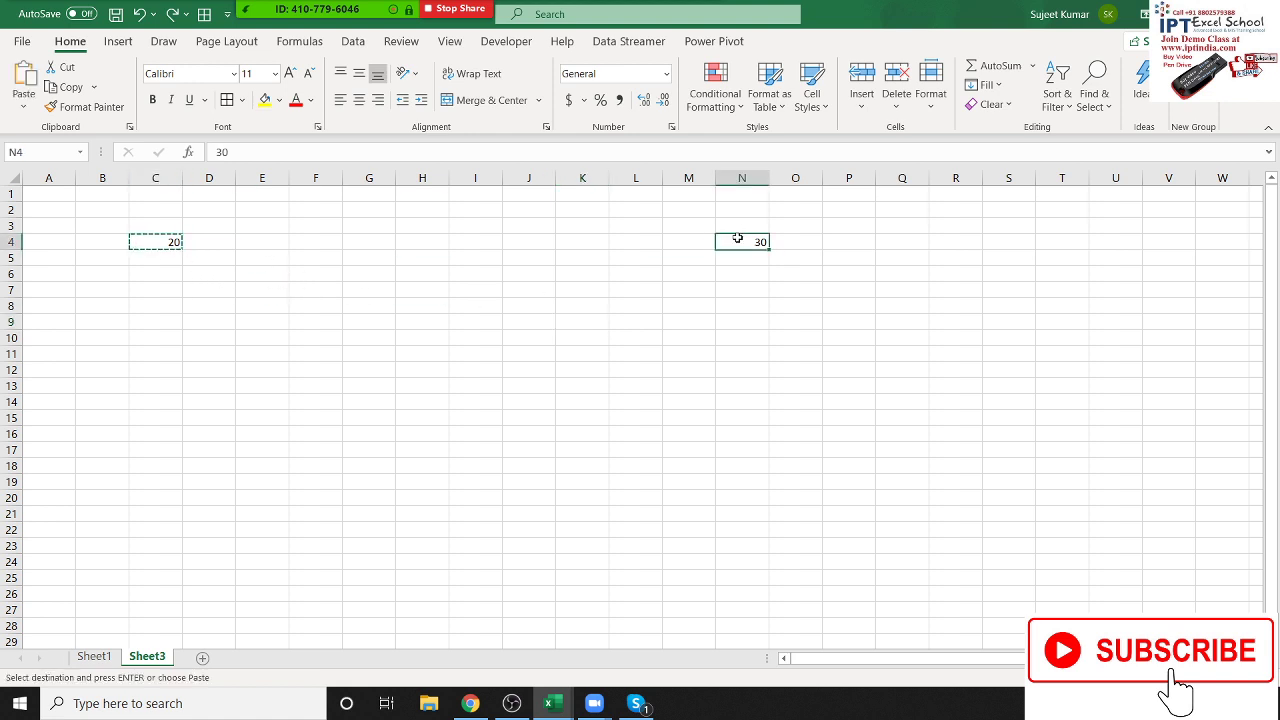
right_click(737, 238)
- Paste Special the copied 20 onto N4 with the Add operation, making it 50
click(766, 324)
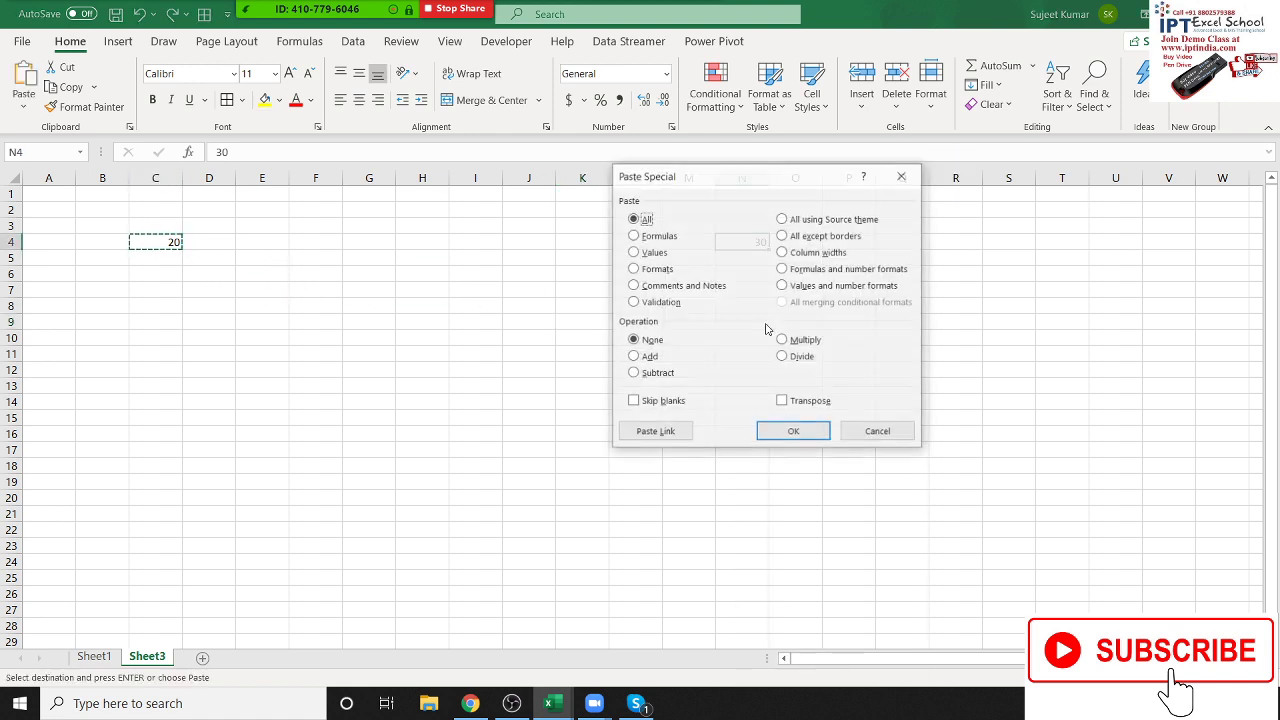
drag(686, 177, 371, 158)
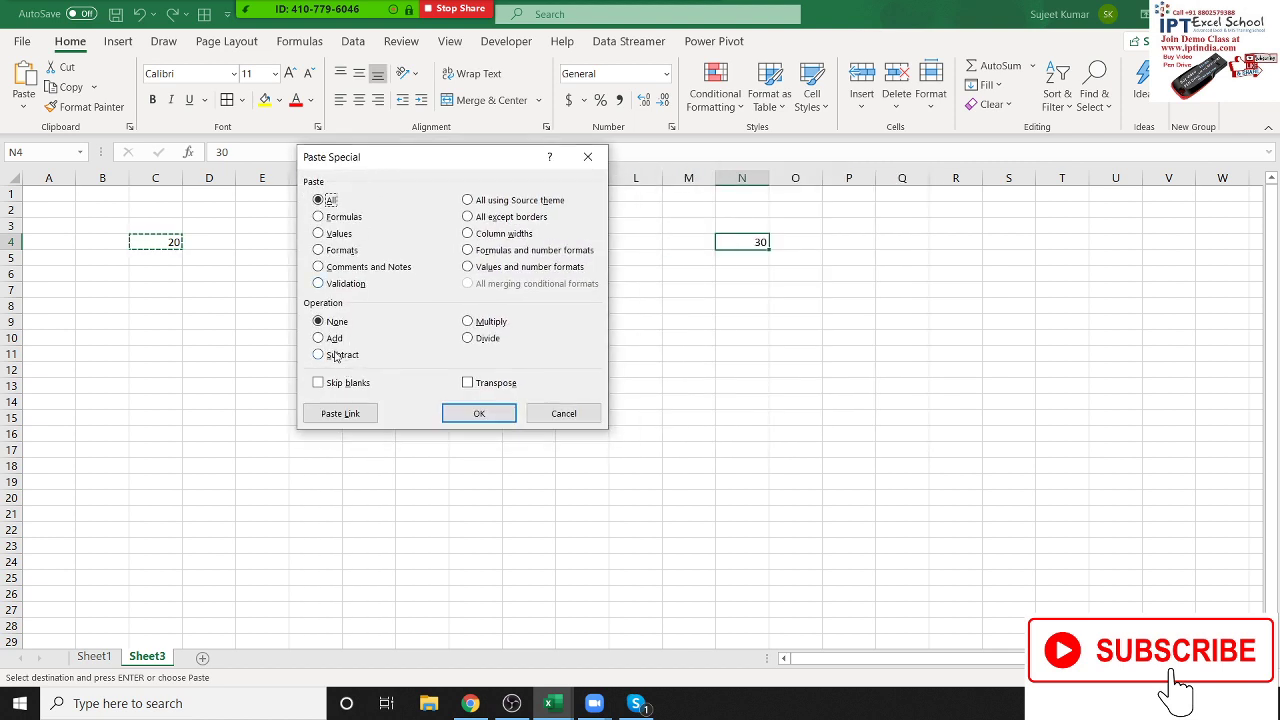
click(318, 338)
click(479, 413)
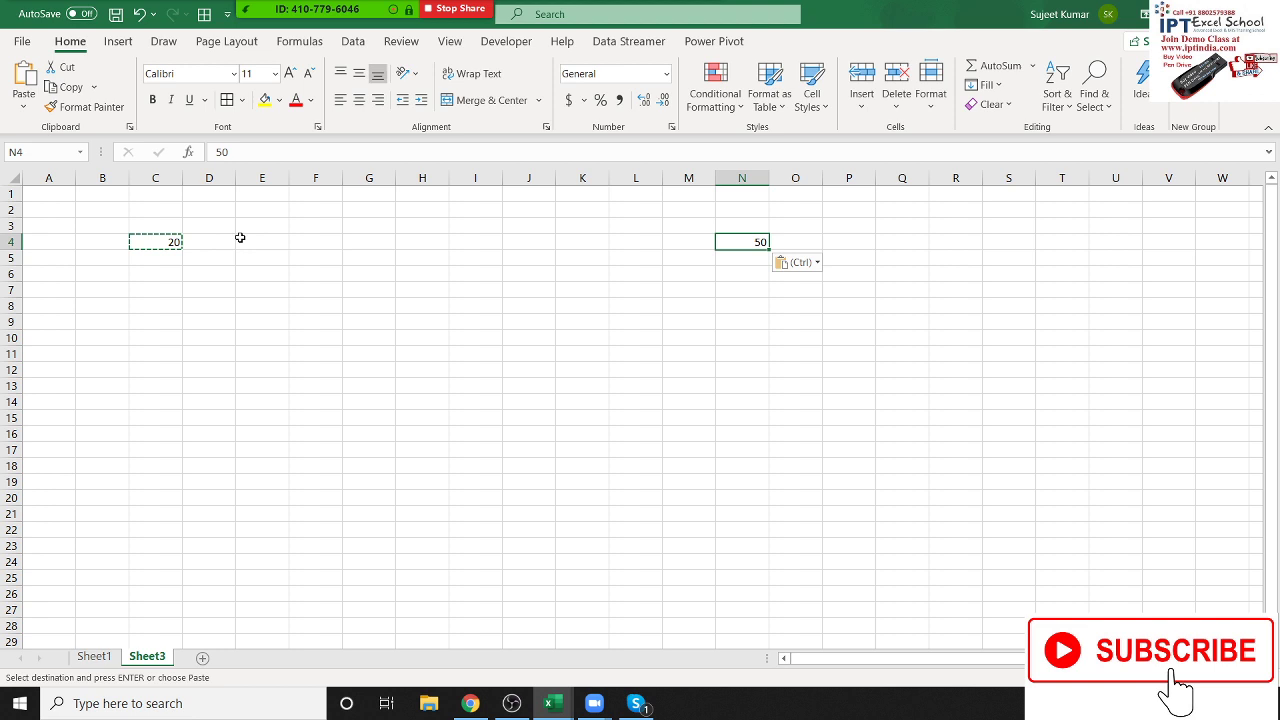
key(Escape)
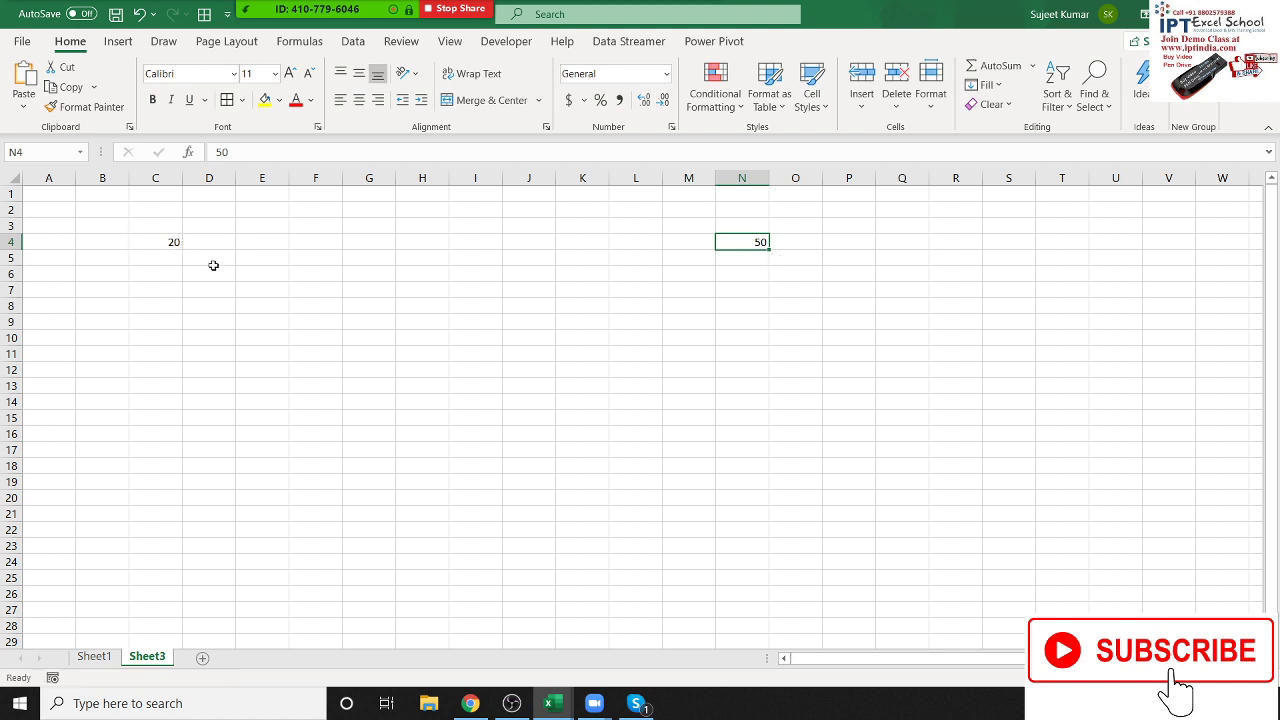
- Clear the old 20 and 50 values and enter 20% in A3
mouse_move(70, 210)
mouse_down()
mouse_move(294, 300)
mouse_move(875, 355)
mouse_up()
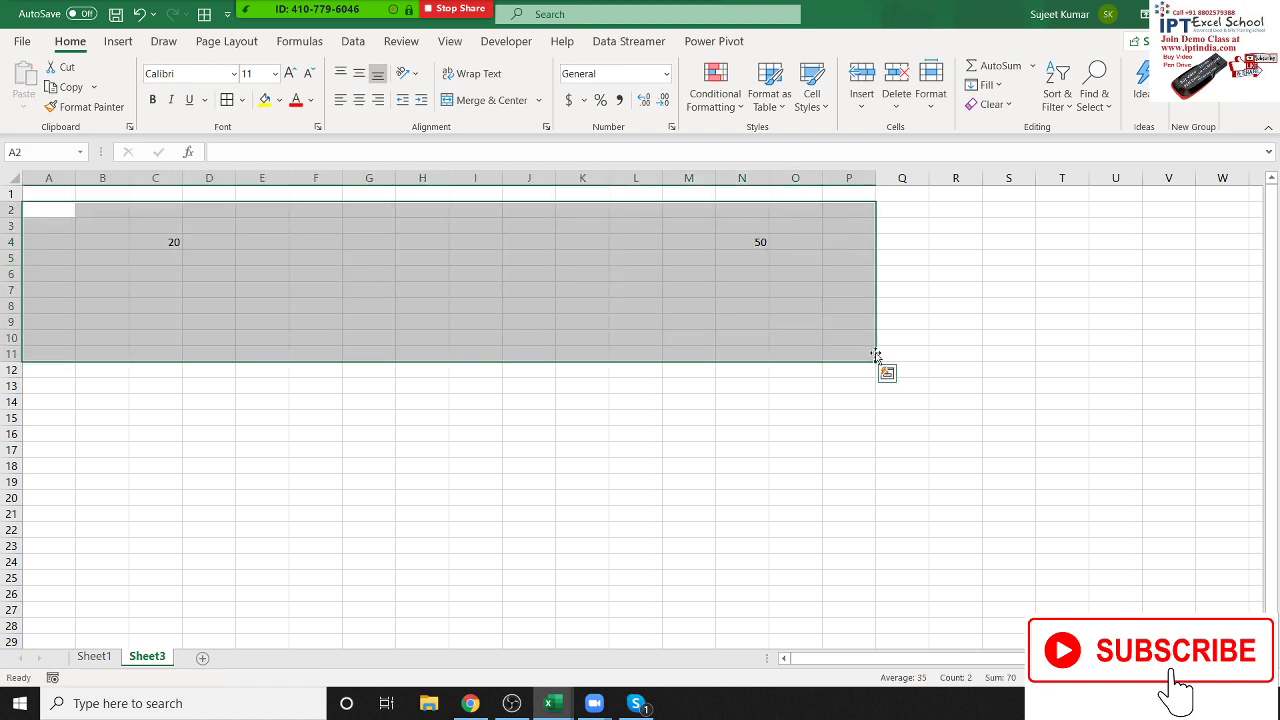
key(Delete)
key(ctrl+Home)
key(Down)
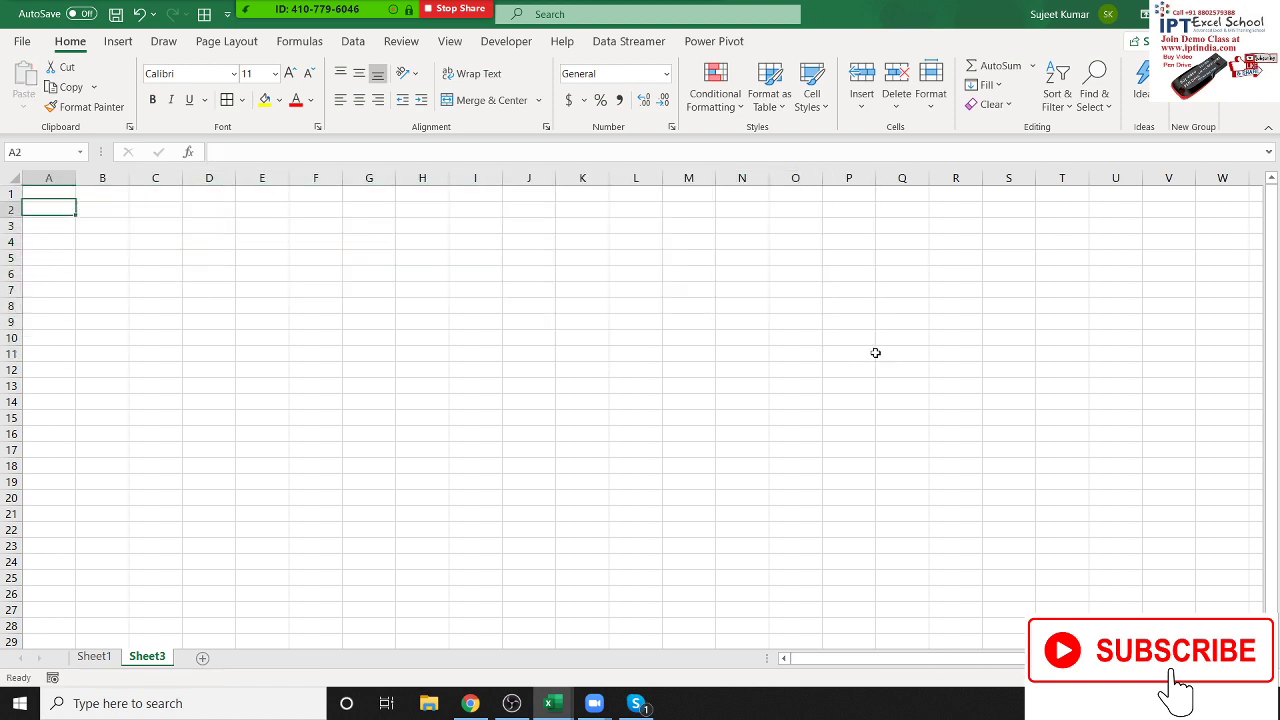
key(Down)
key(Right)
key(Up)
key(Up)
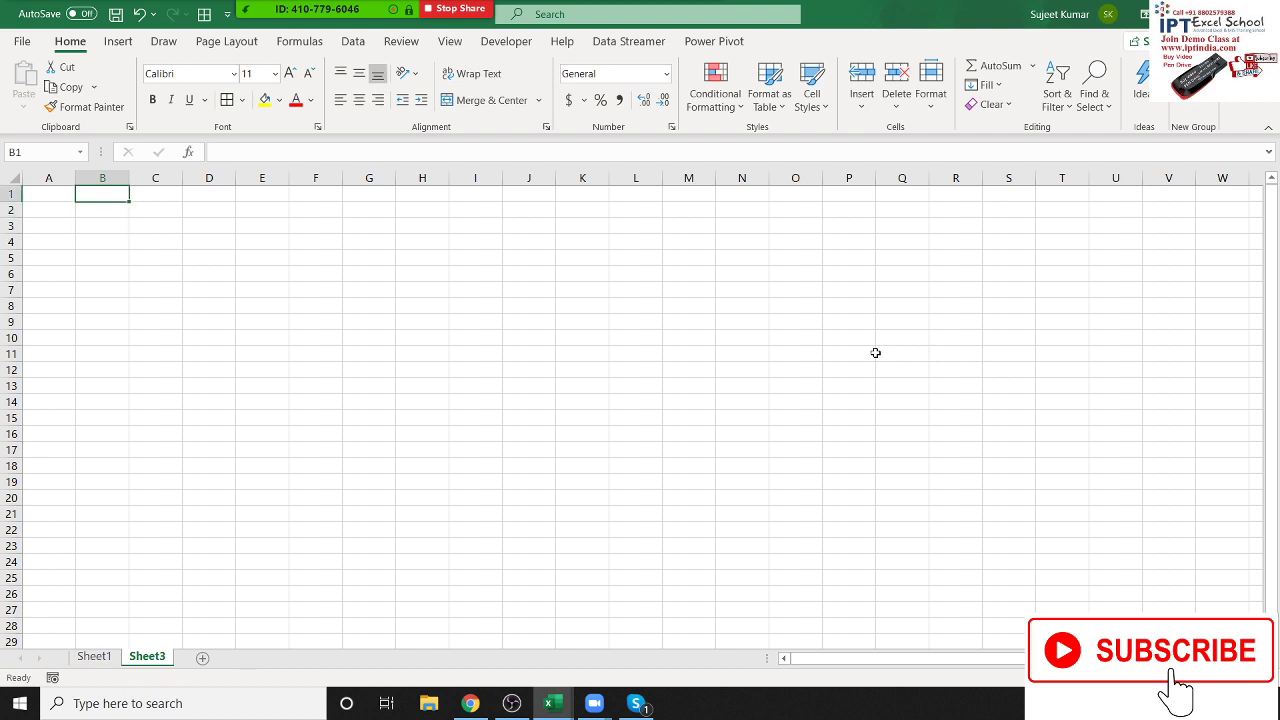
key(Down)
key(Down)
key(Left)
text(20)
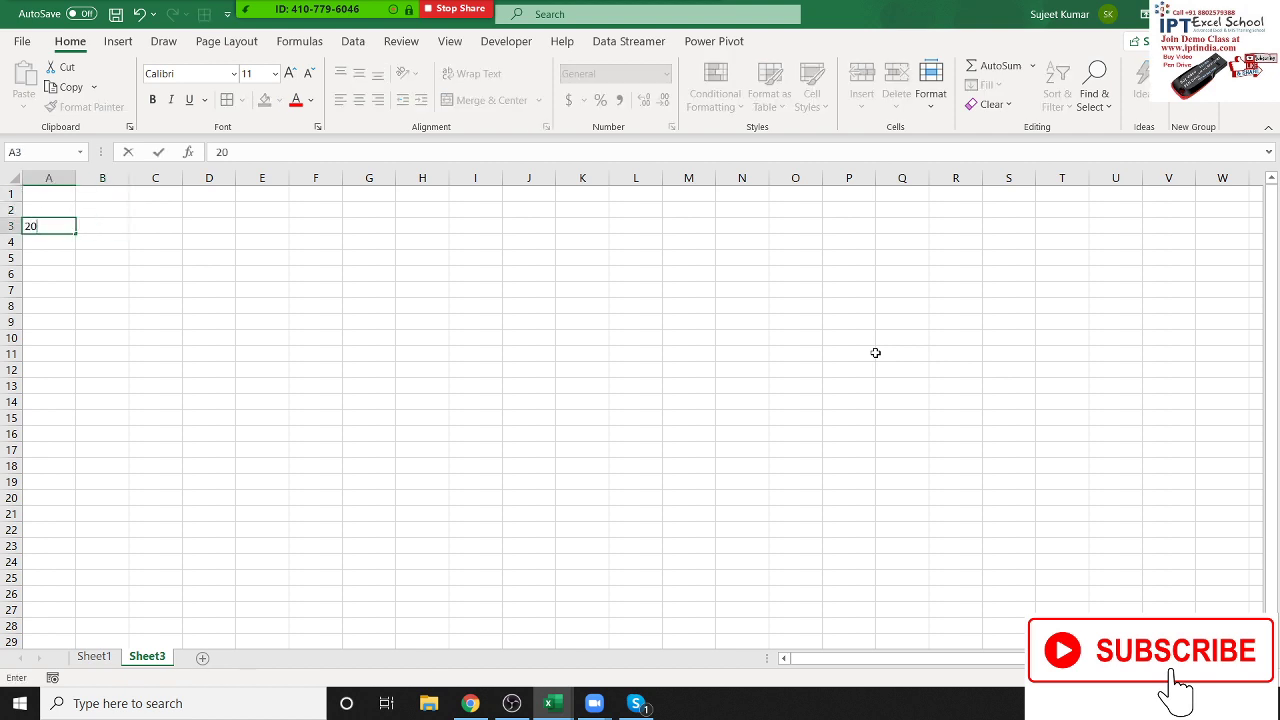
text(%)
key(Return)
key(Up)
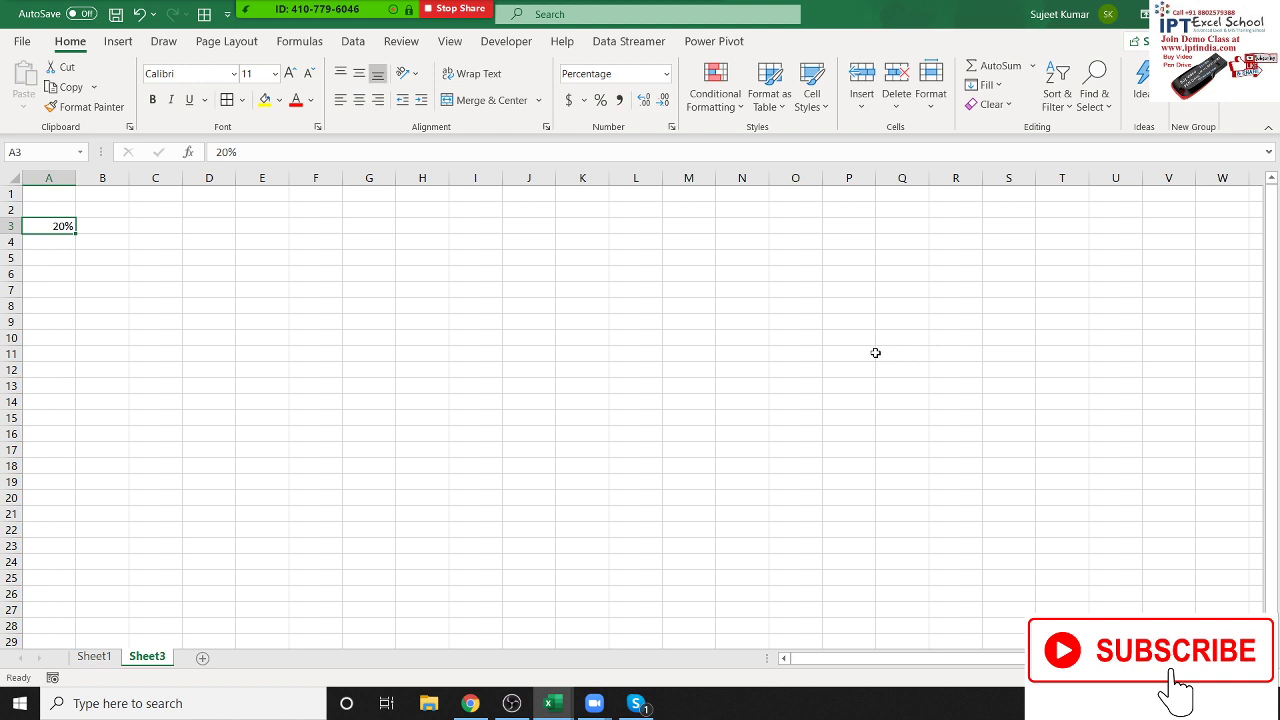
- Enter 500 in B6 and =B6*A3 in C6, giving 100
key(Right)
key(Down)
key(Down)
key(Down)
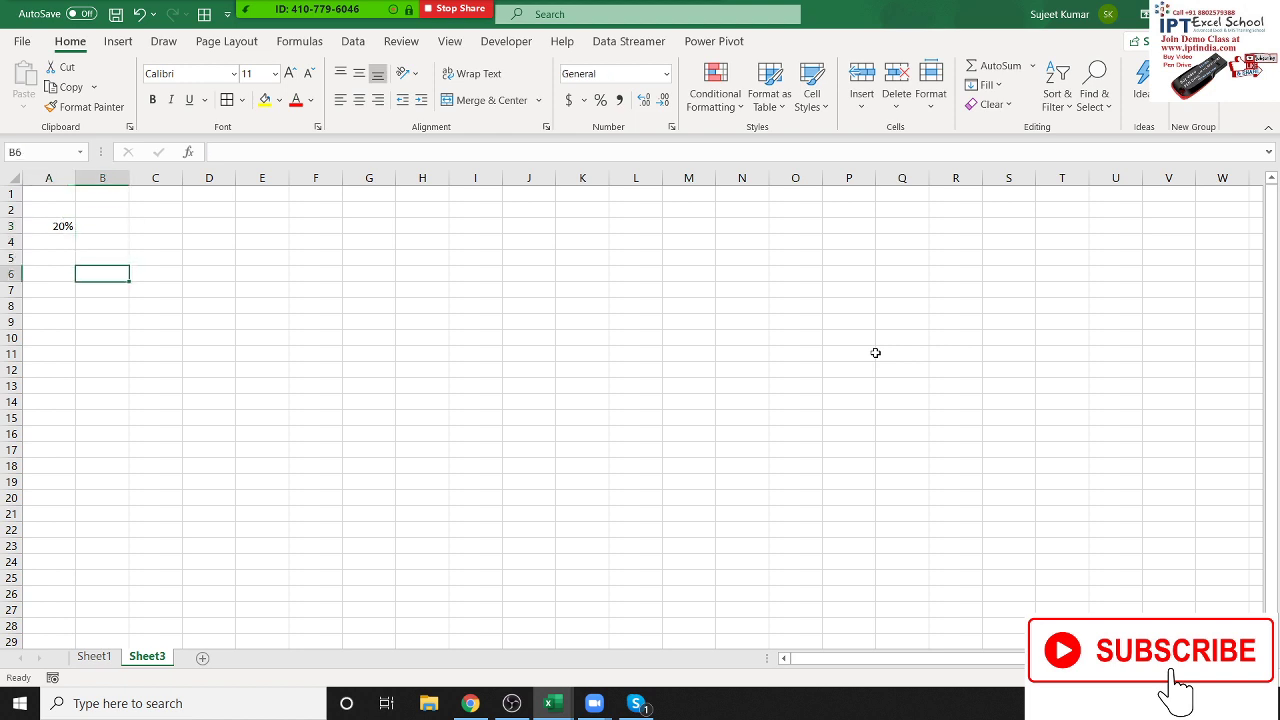
text(500)
key(Tab)
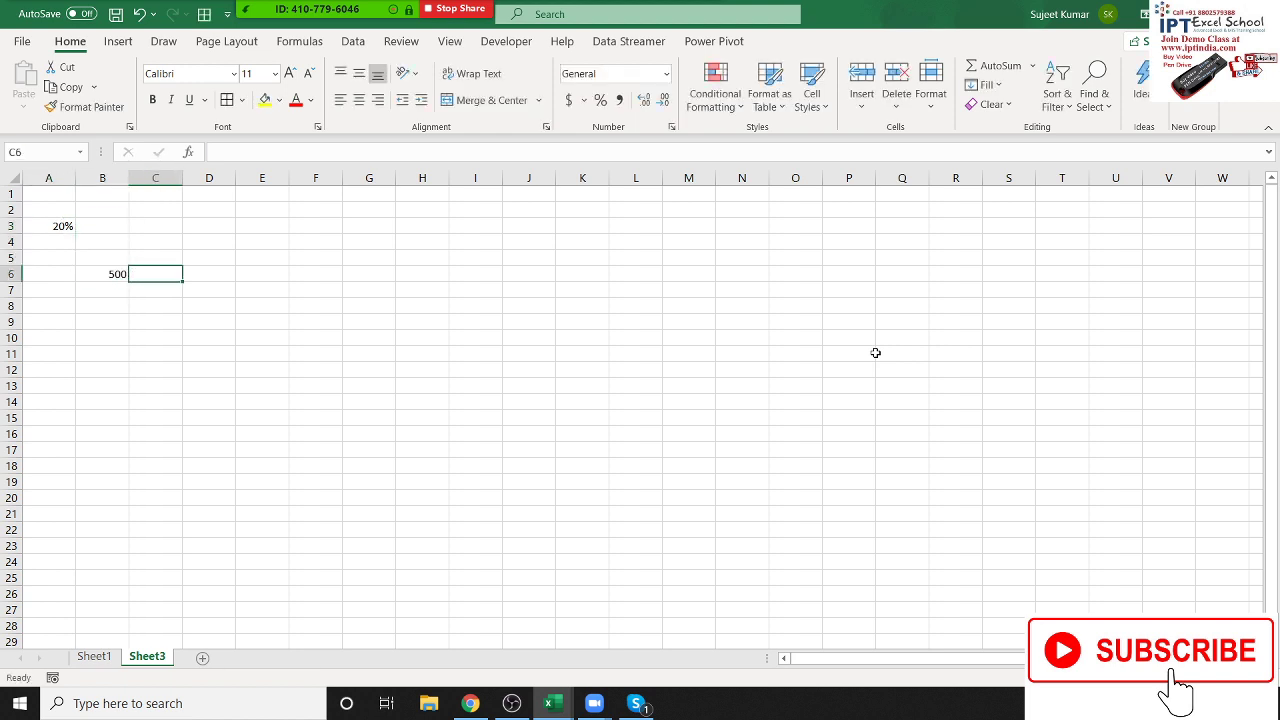
text(=)
click(113, 279)
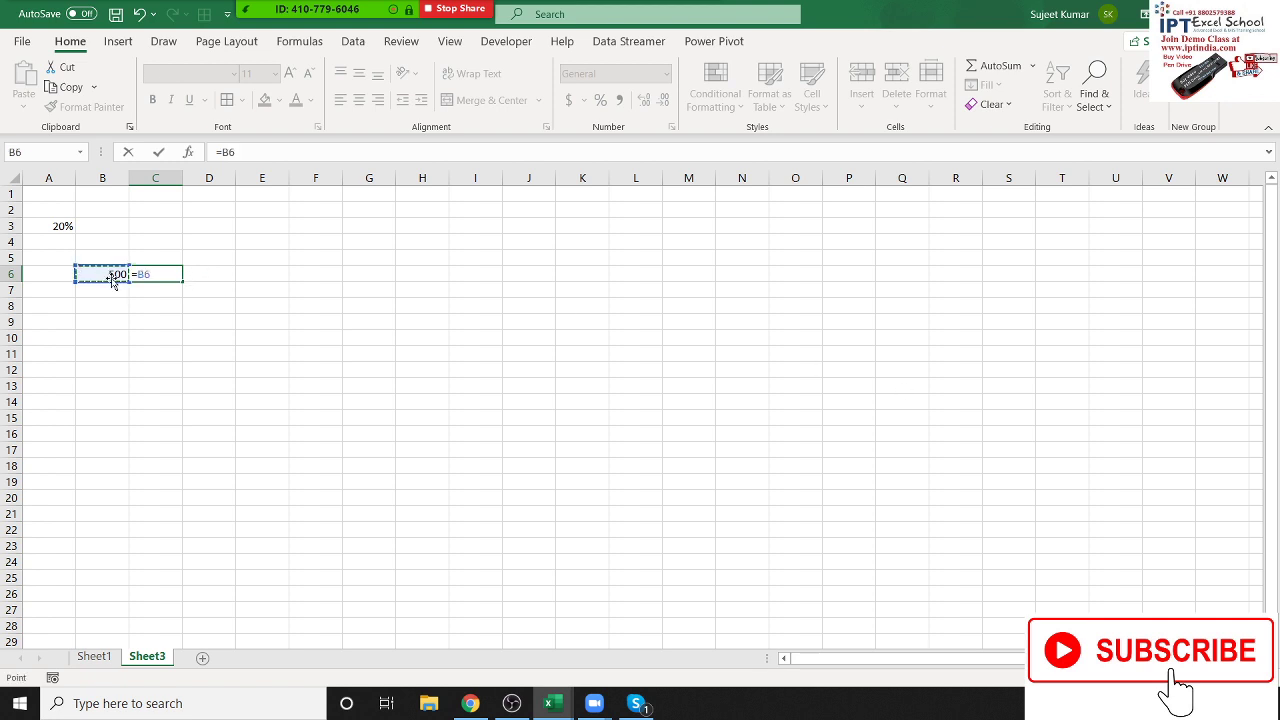
text(*)
click(60, 228)
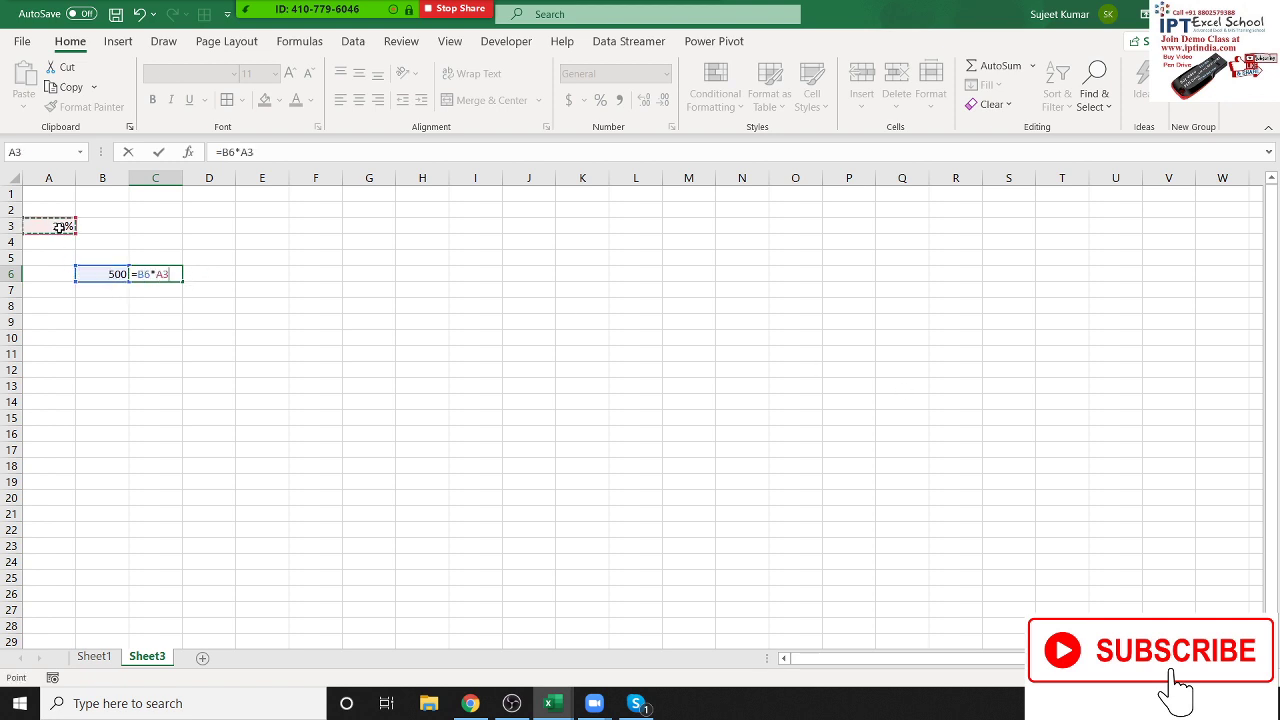
key(Return)
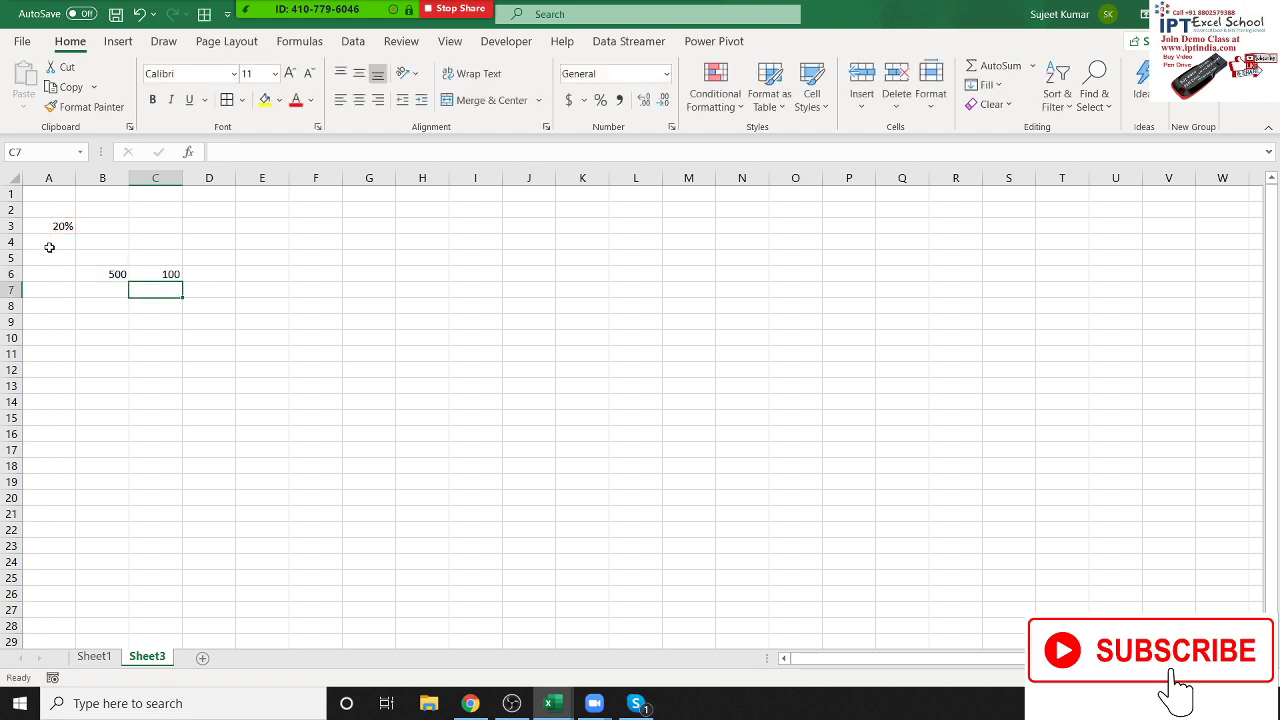
drag(49, 247, 153, 277)
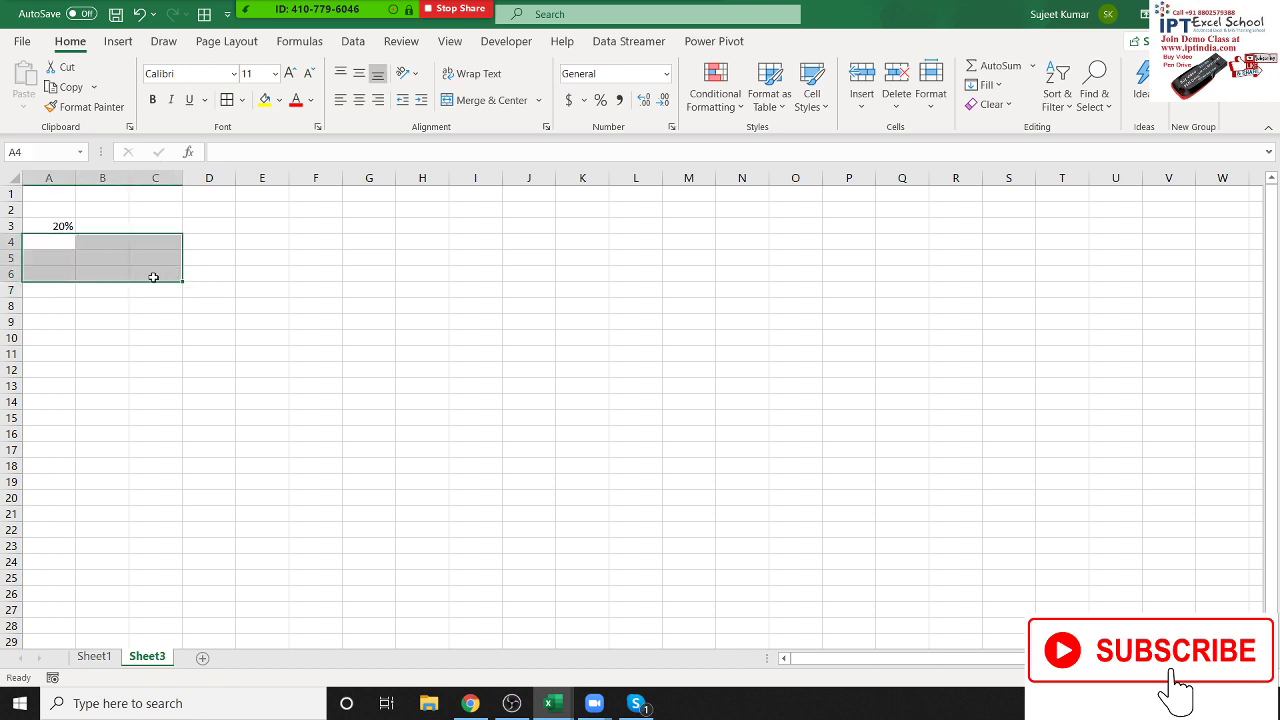
- Enter 20 in B3 and apply Percent Style so it shows 2000%
click(108, 226)
text(20)
key(Return)
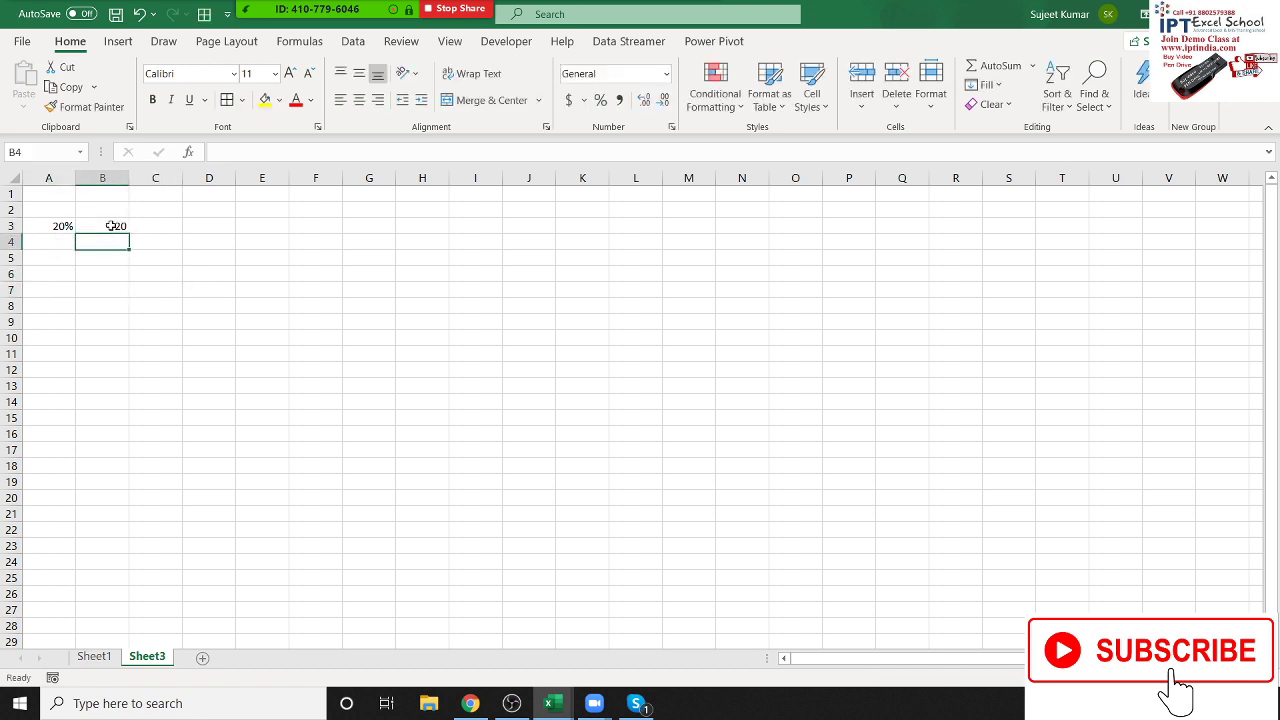
click(110, 226)
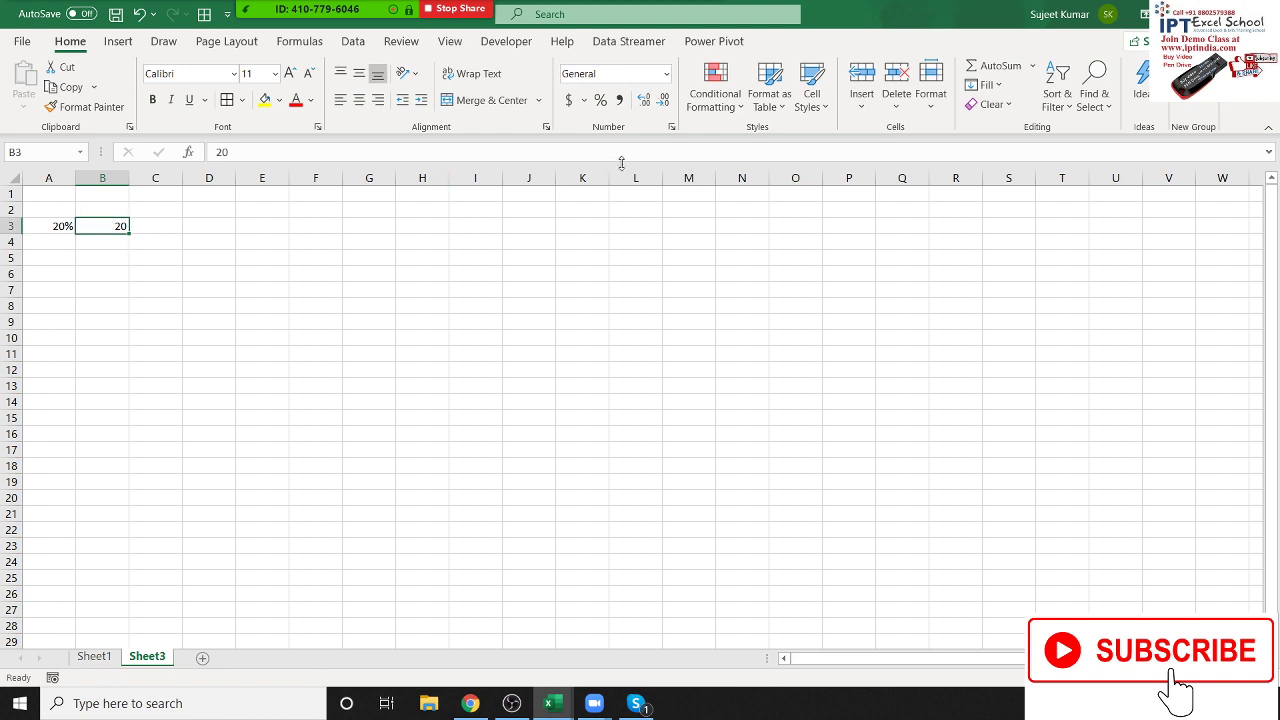
click(601, 100)
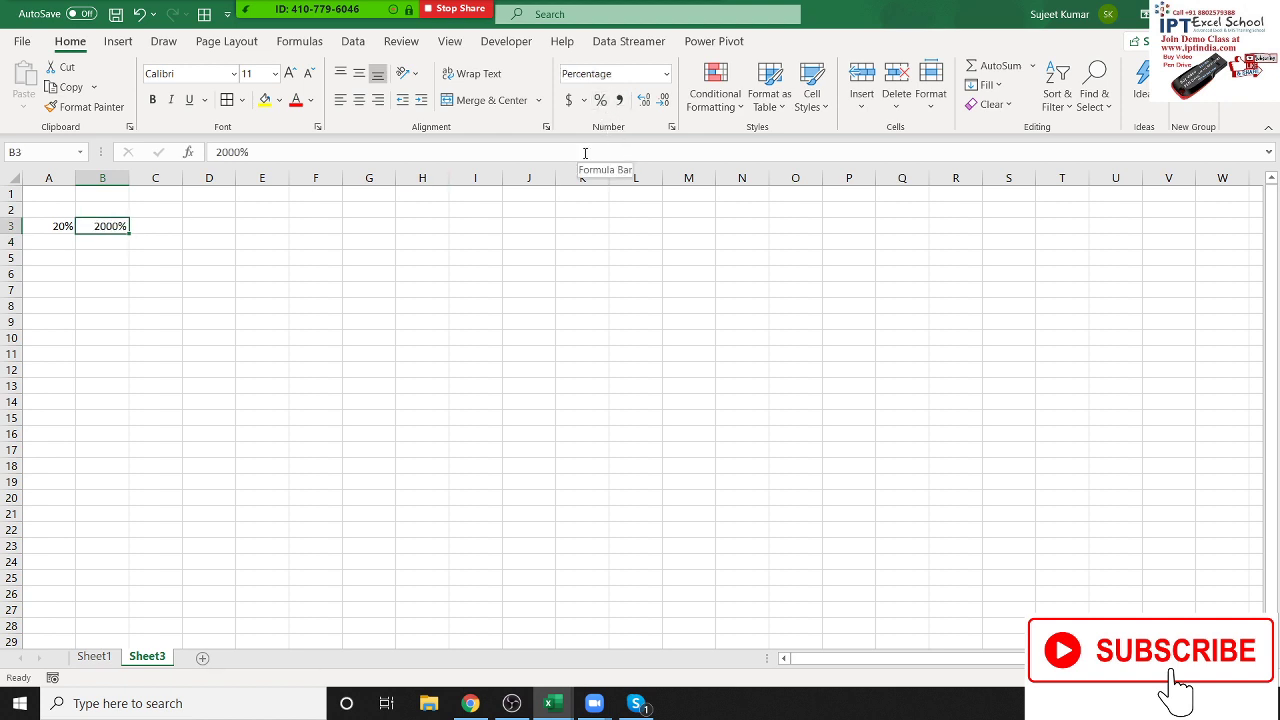
- Add the note 1=100% in cell B4, then select A3's 20%
click(115, 240)
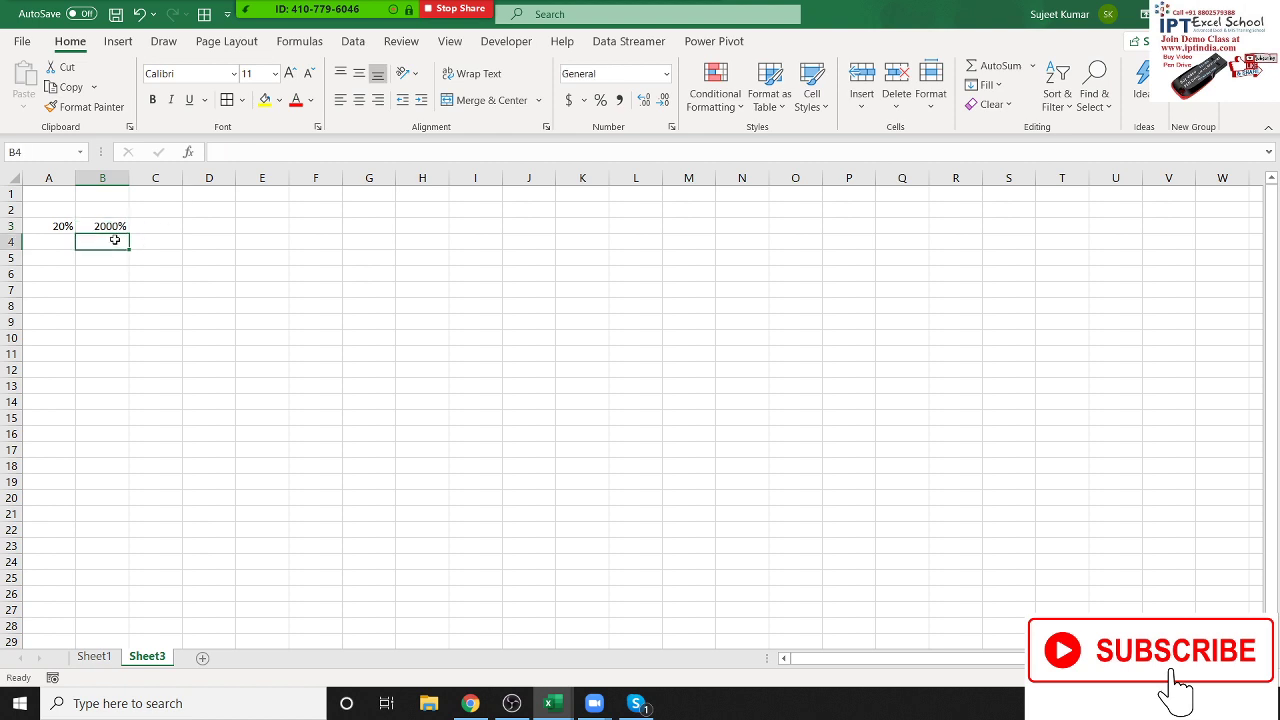
text(1=)
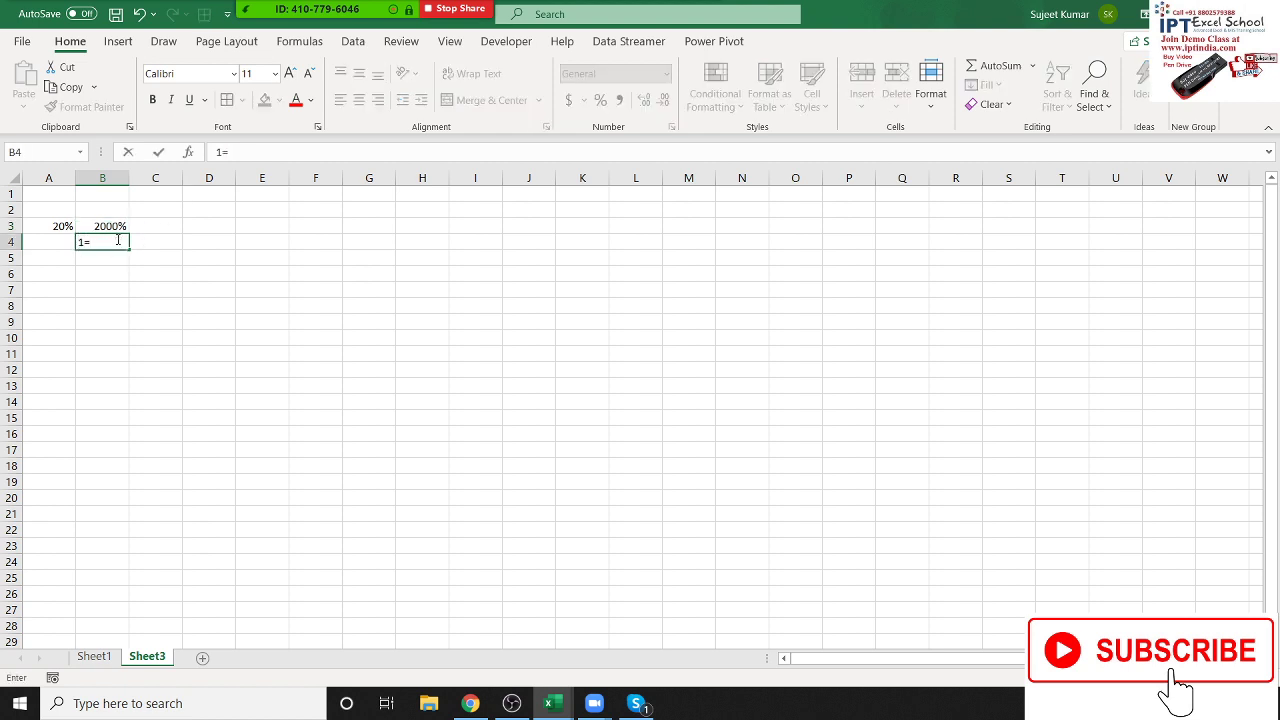
text(100%)
key(Return)
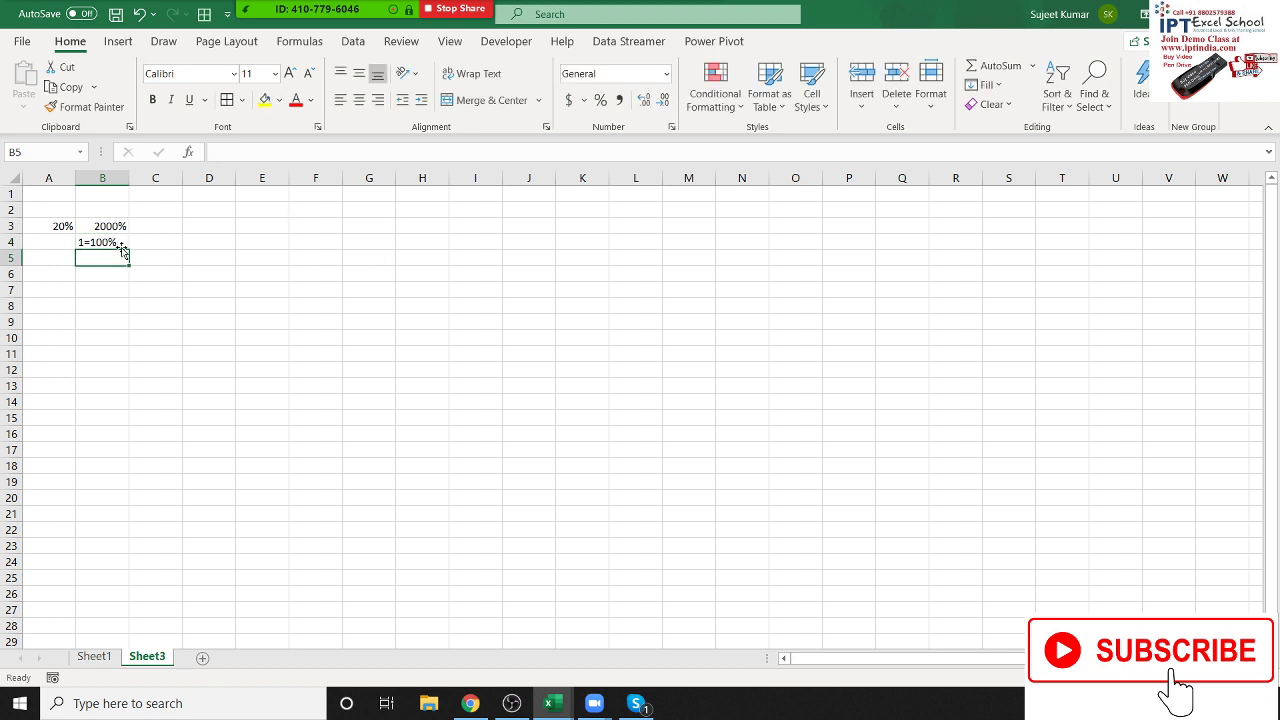
click(57, 228)
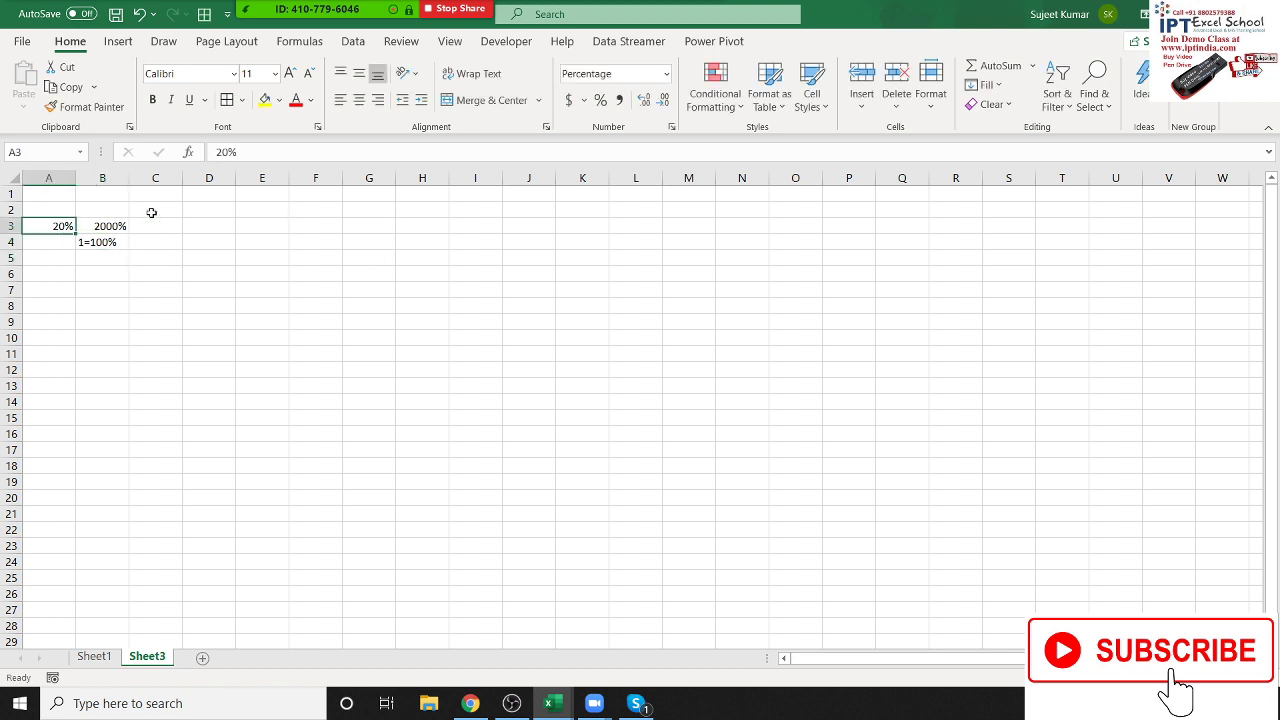
click(664, 76)
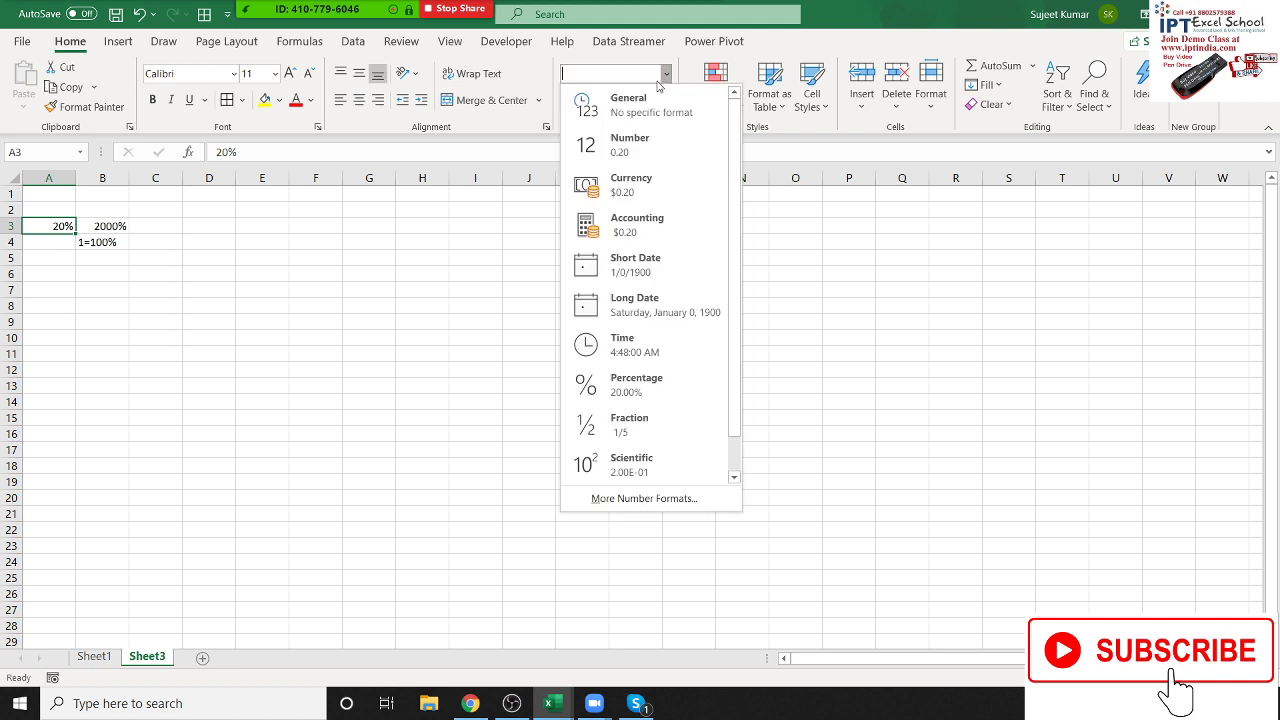
- Set A3 to General format (0.2) and enter 0.50 in C3, displayed as 50%
click(642, 98)
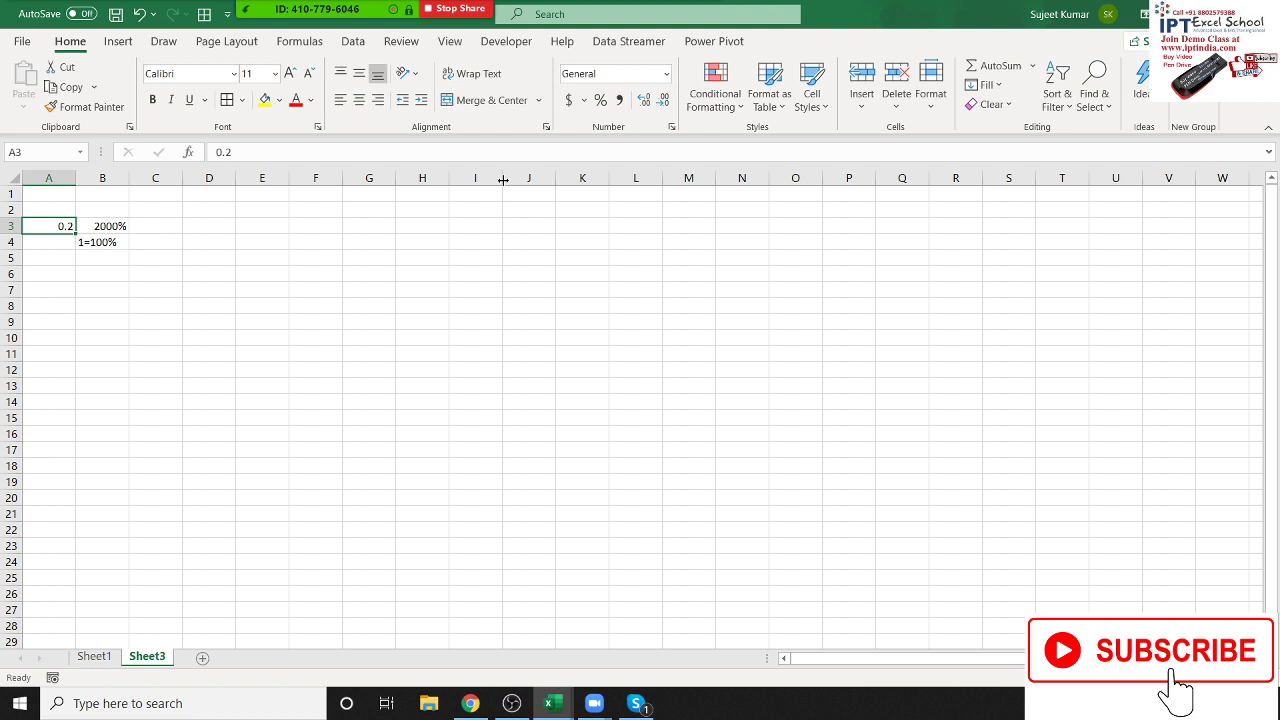
click(156, 233)
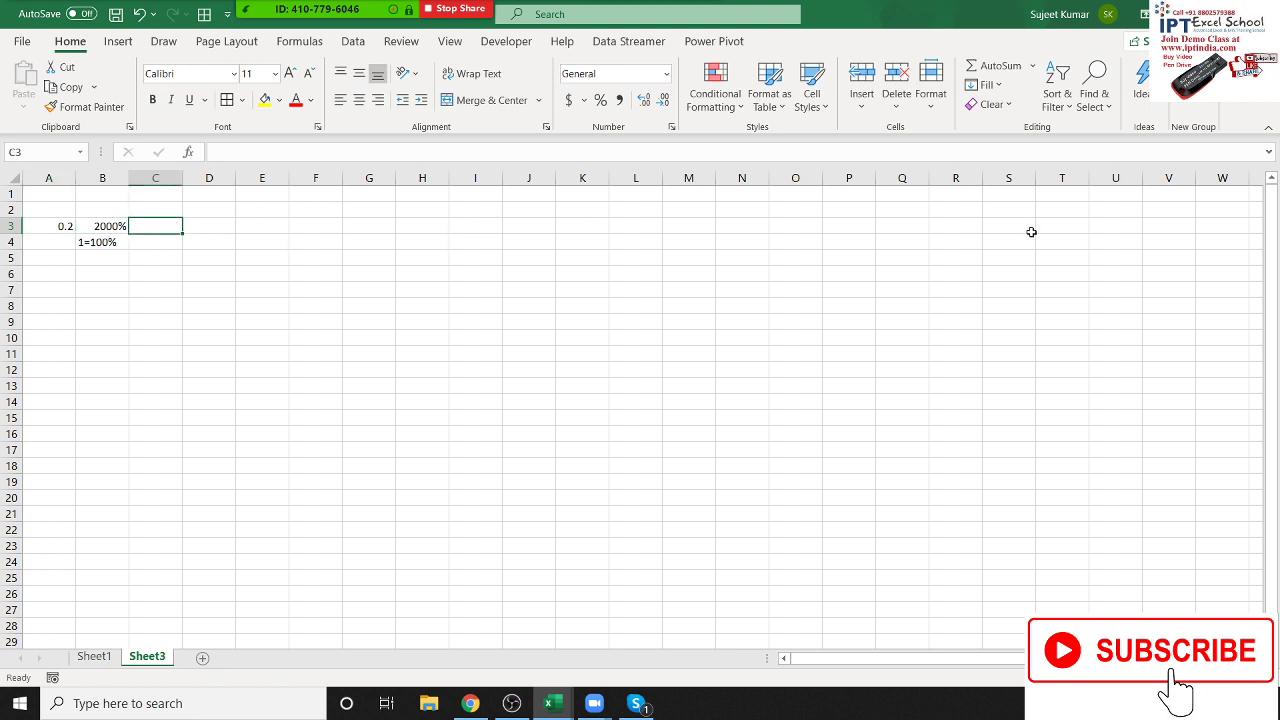
text(0.50)
key(Return)
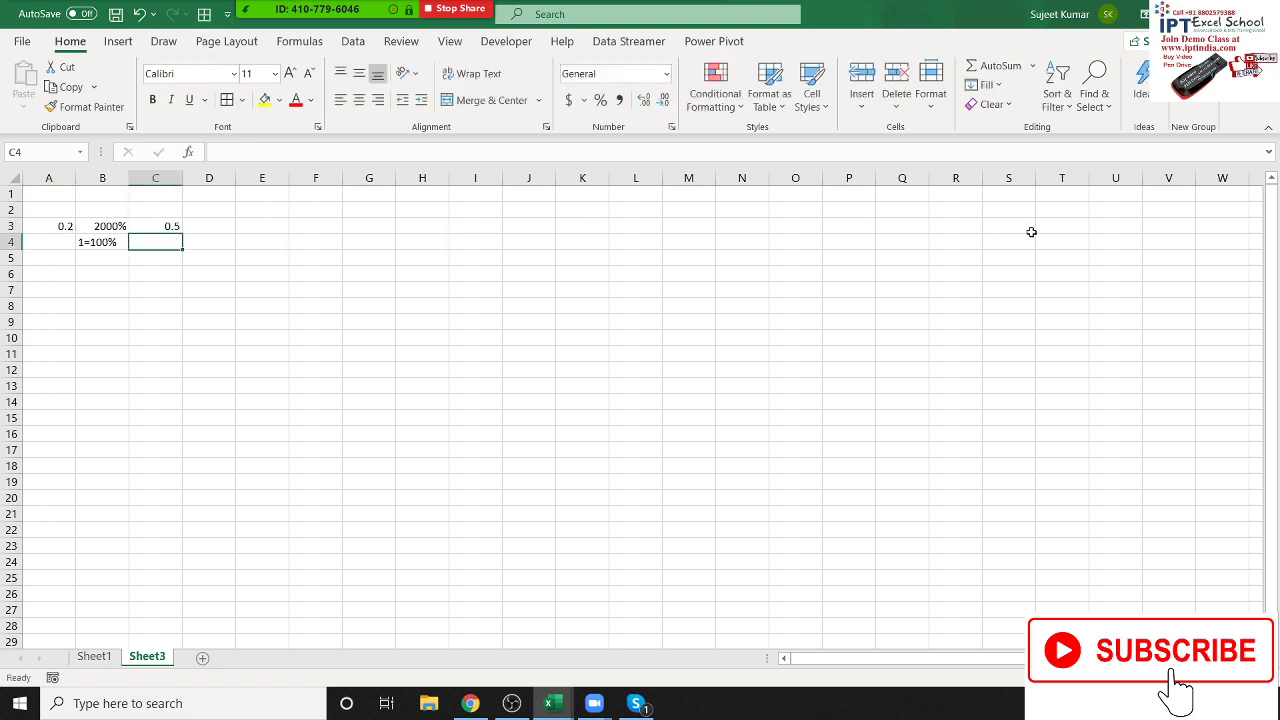
click(170, 222)
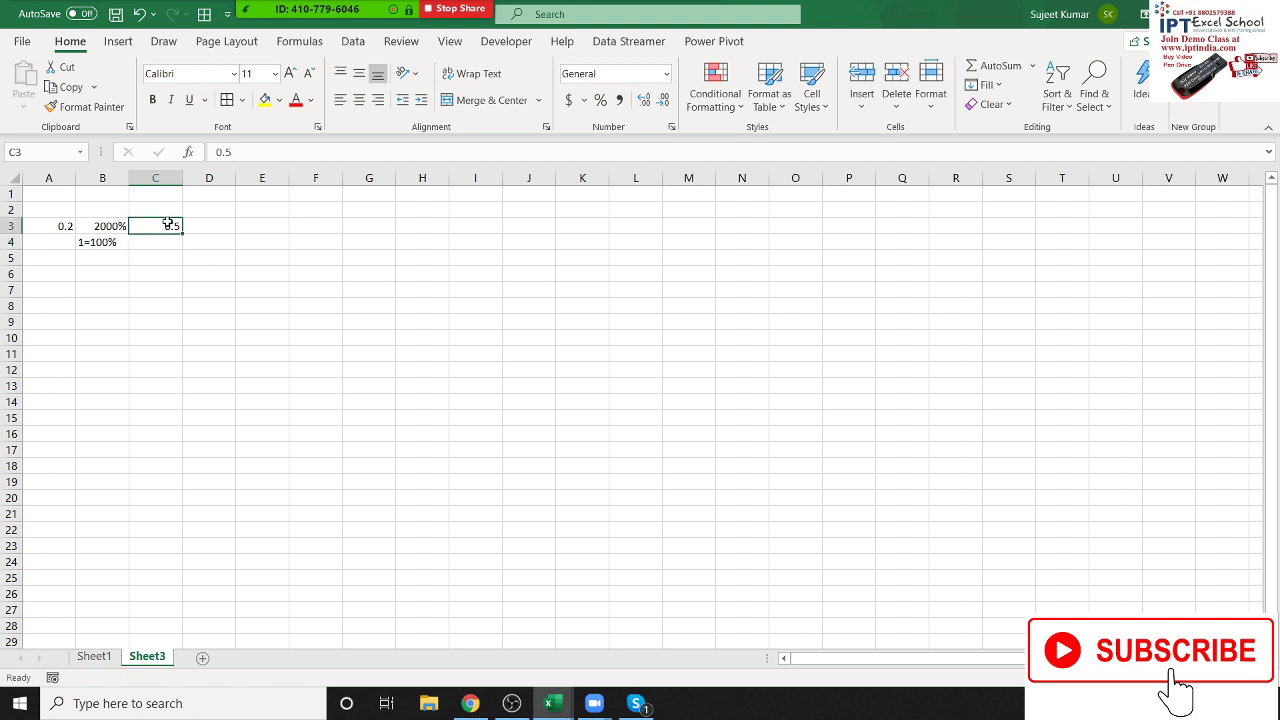
click(601, 100)
click(282, 226)
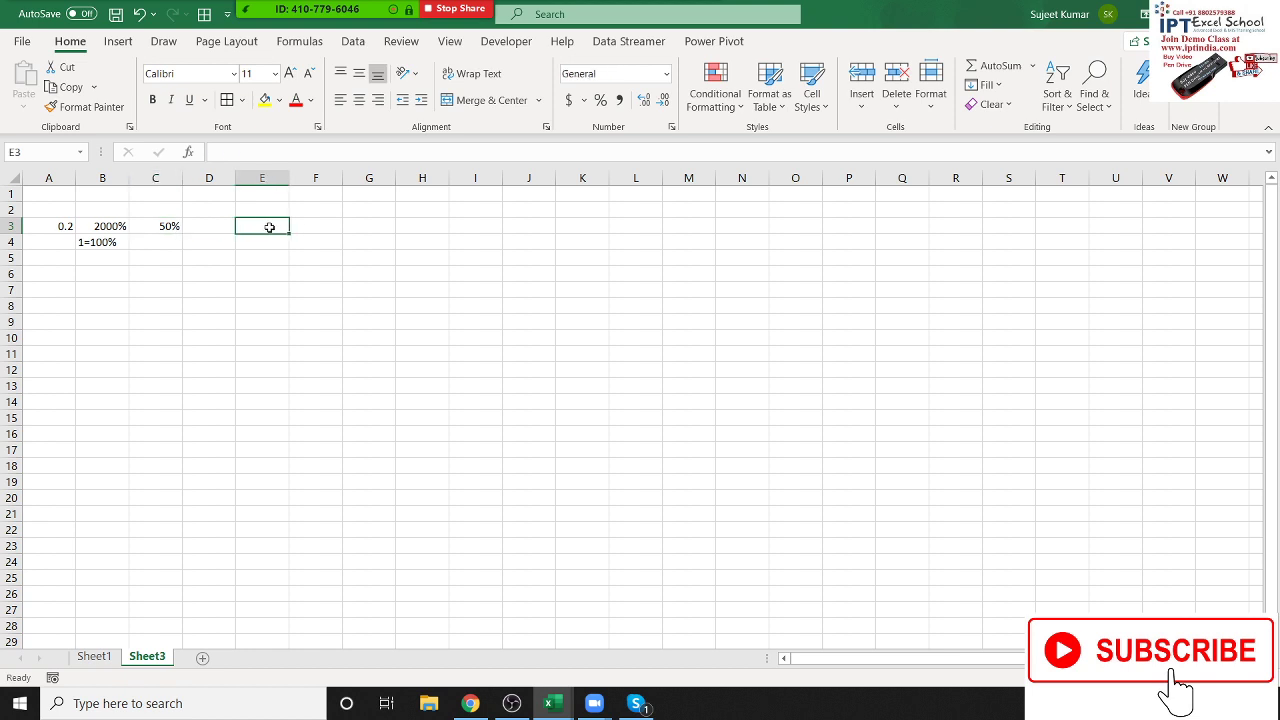
text(20%)
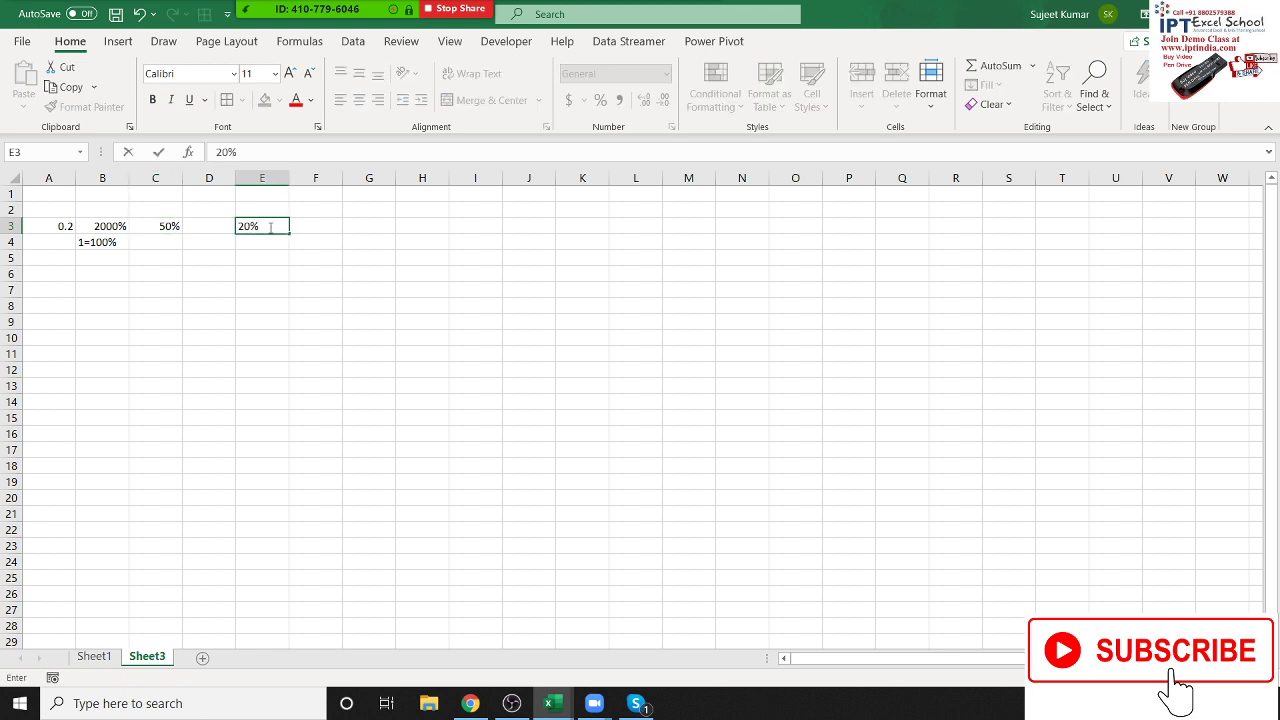
- Enter 20% in E3 and 30% in F3
key(Return)
click(269, 227)
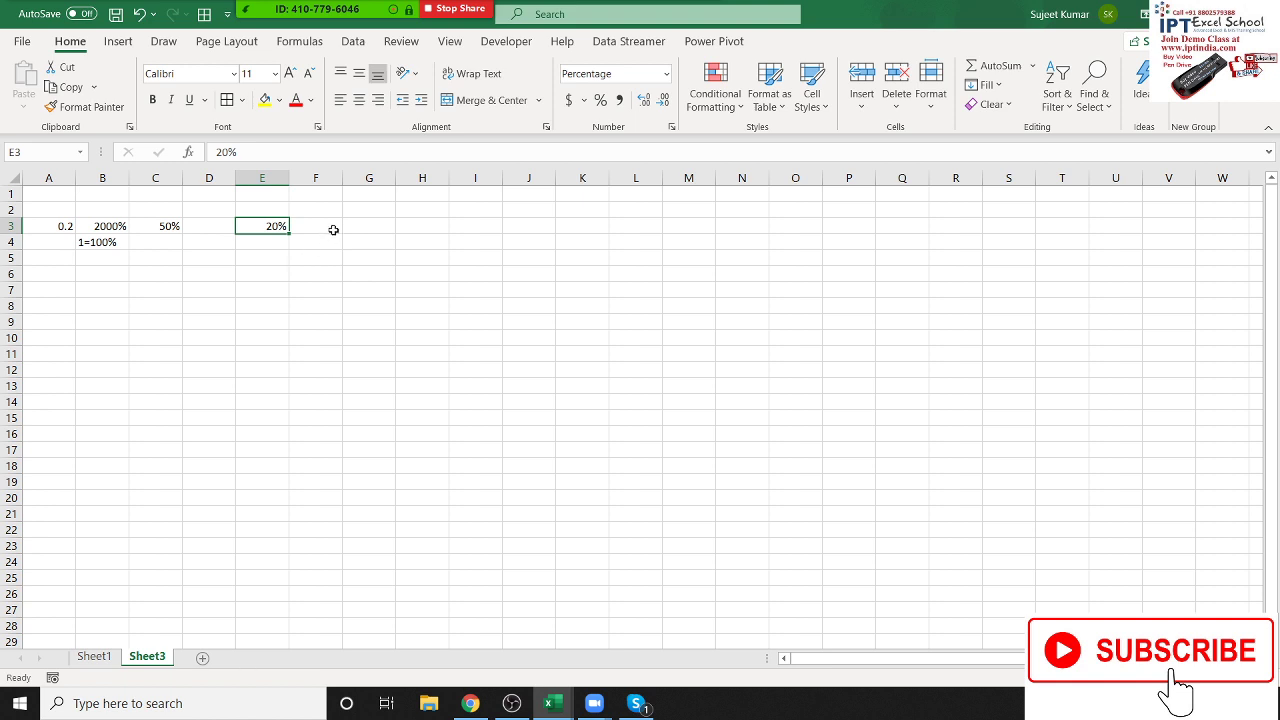
double_click(336, 227)
text(30)
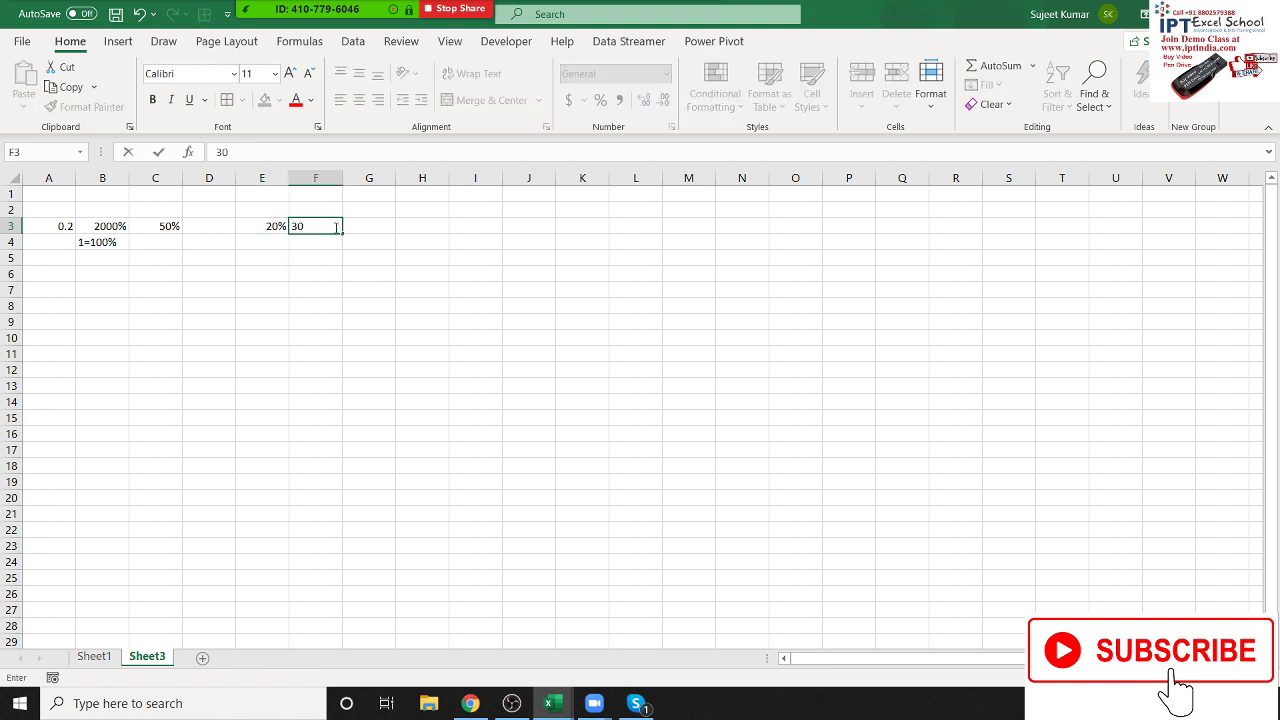
text(%)
key(Return)
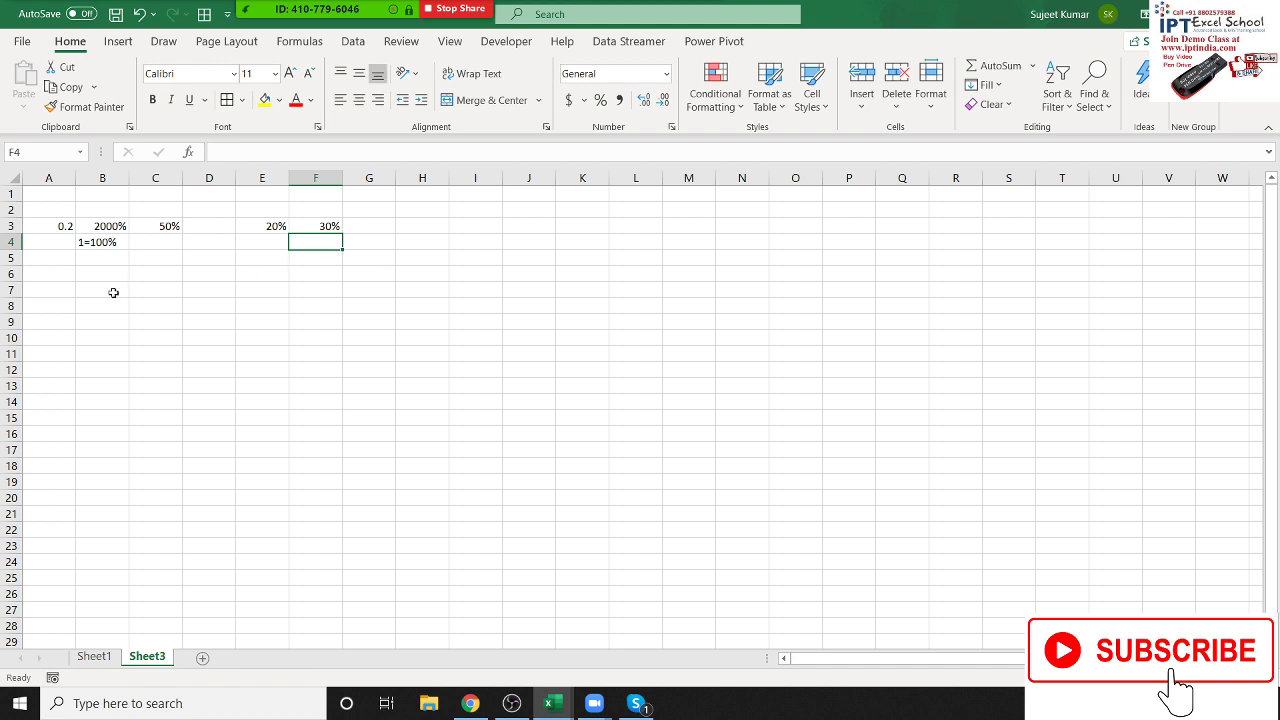
- Enter 30 in B7 and apply Percent Style so it shows 3000%
click(113, 292)
text(30)
key(Return)
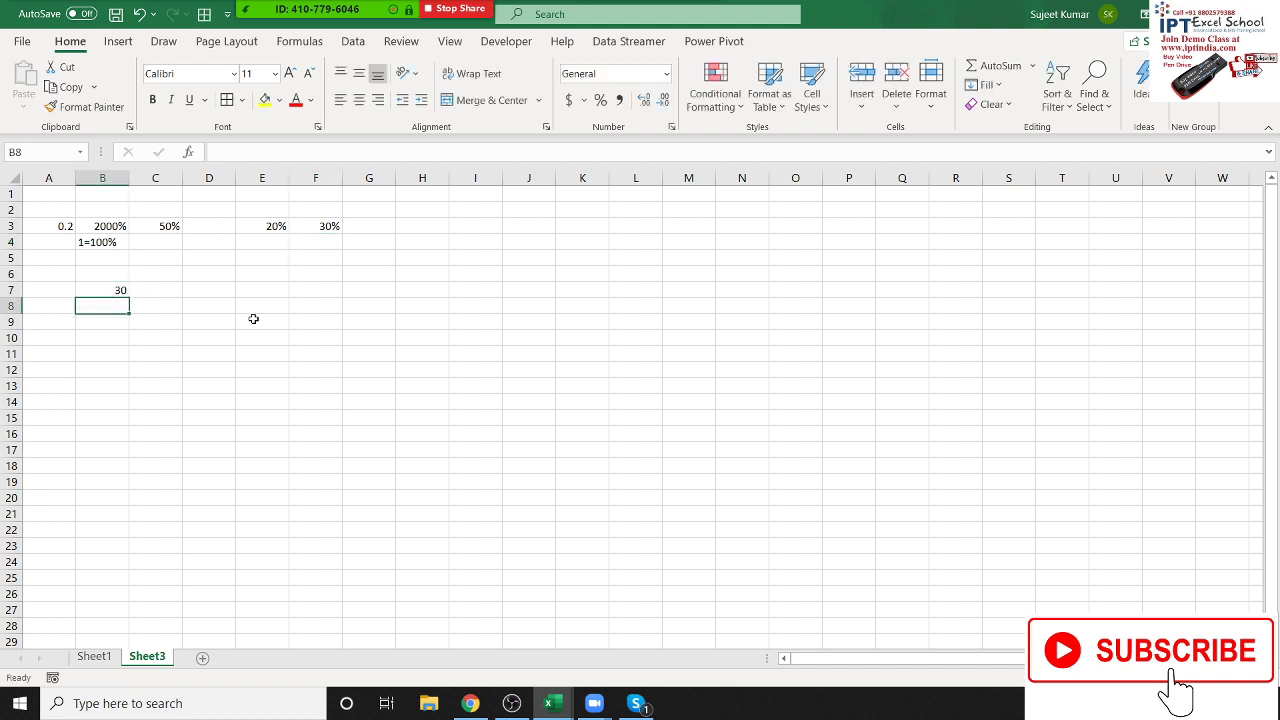
click(79, 292)
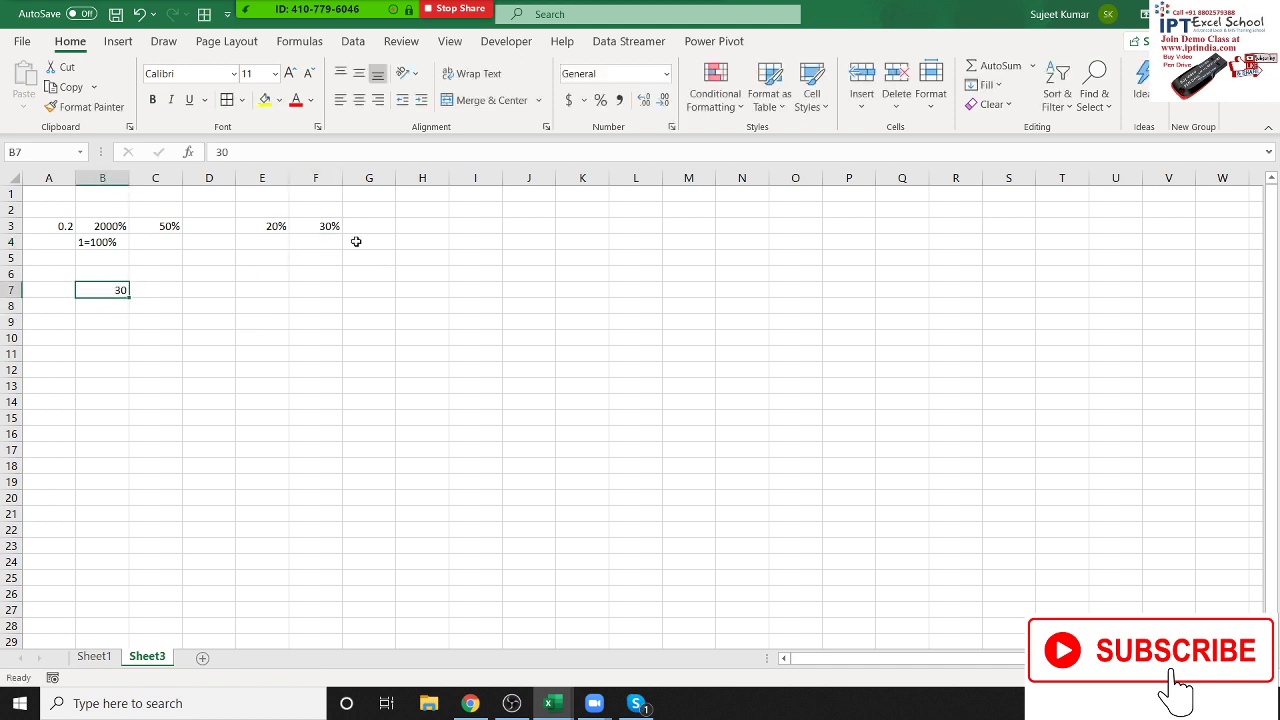
click(600, 100)
click(196, 264)
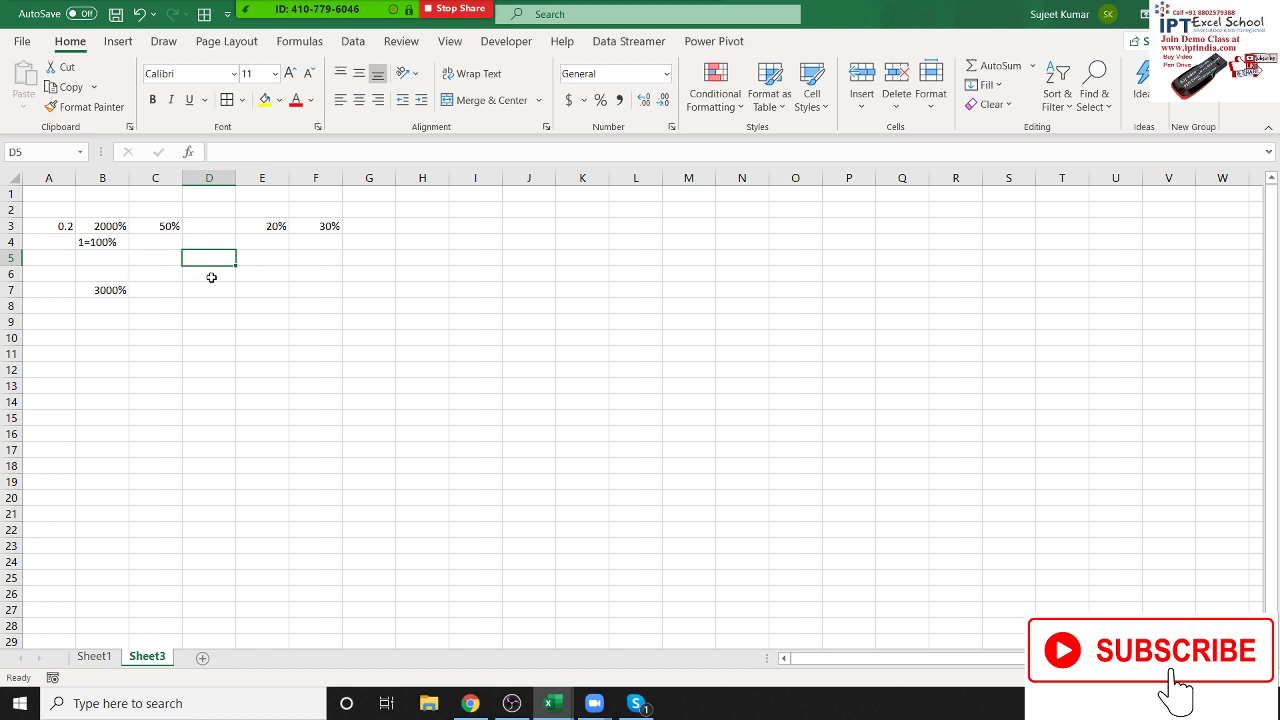
- Enter 0.50 in D5 and apply Percent Style so it shows 50%
text(0.50)
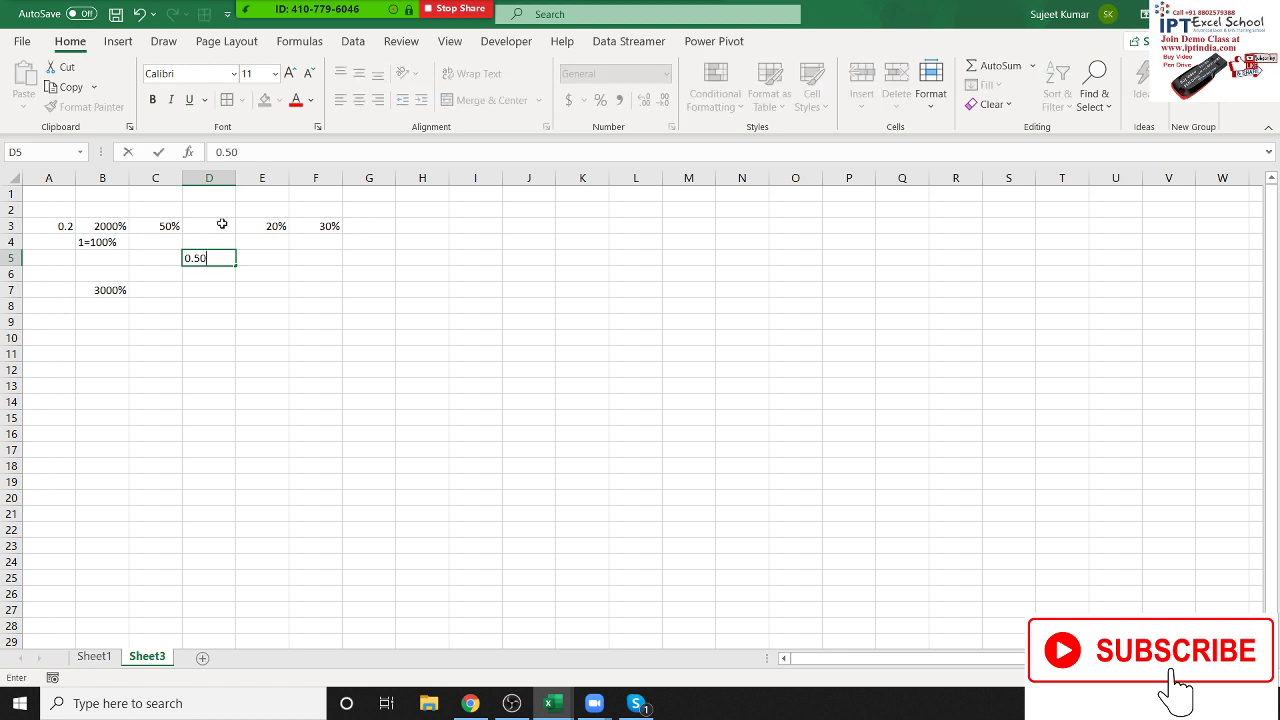
key(Return)
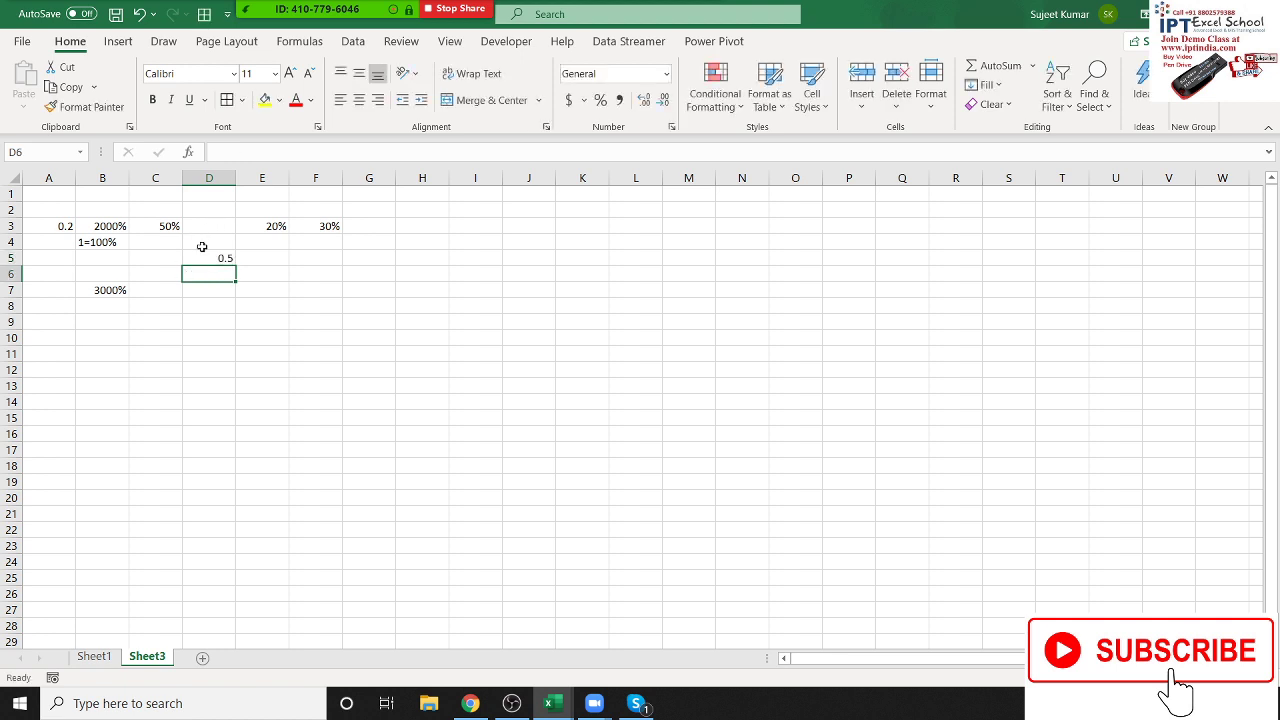
click(200, 256)
click(600, 100)
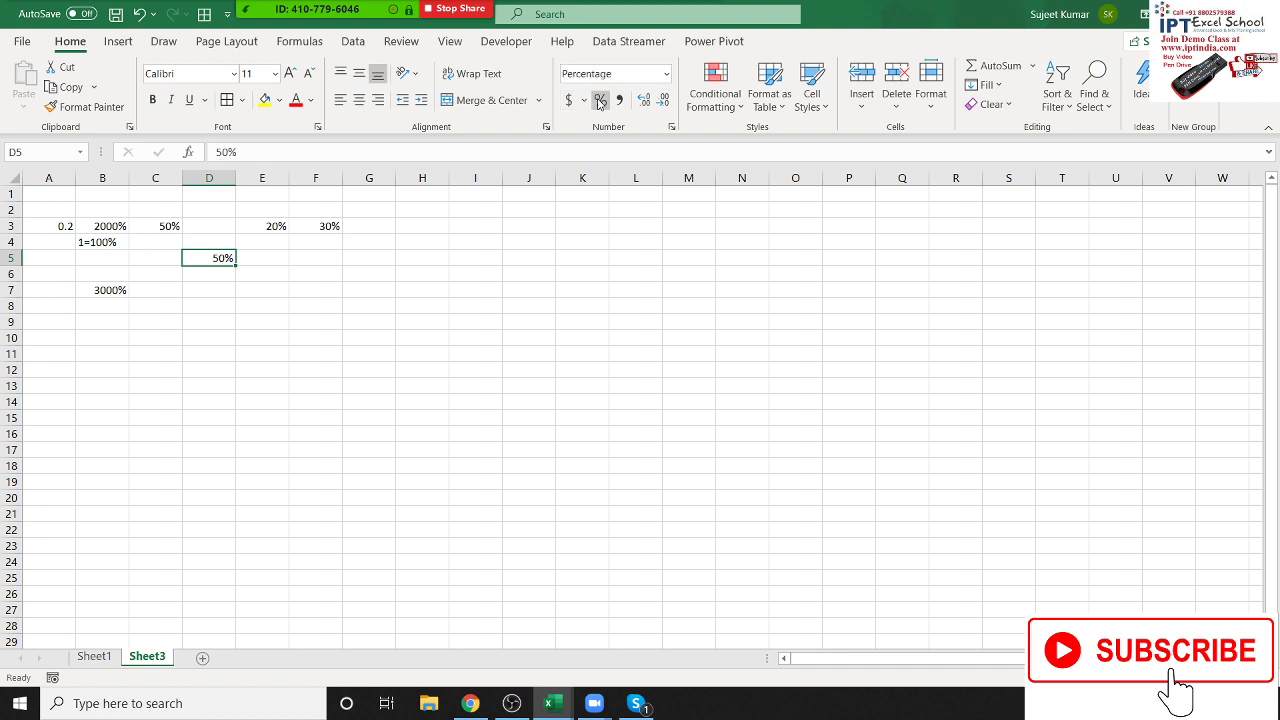
- Switch E3's 20% to General format so it displays 0.2
click(67, 228)
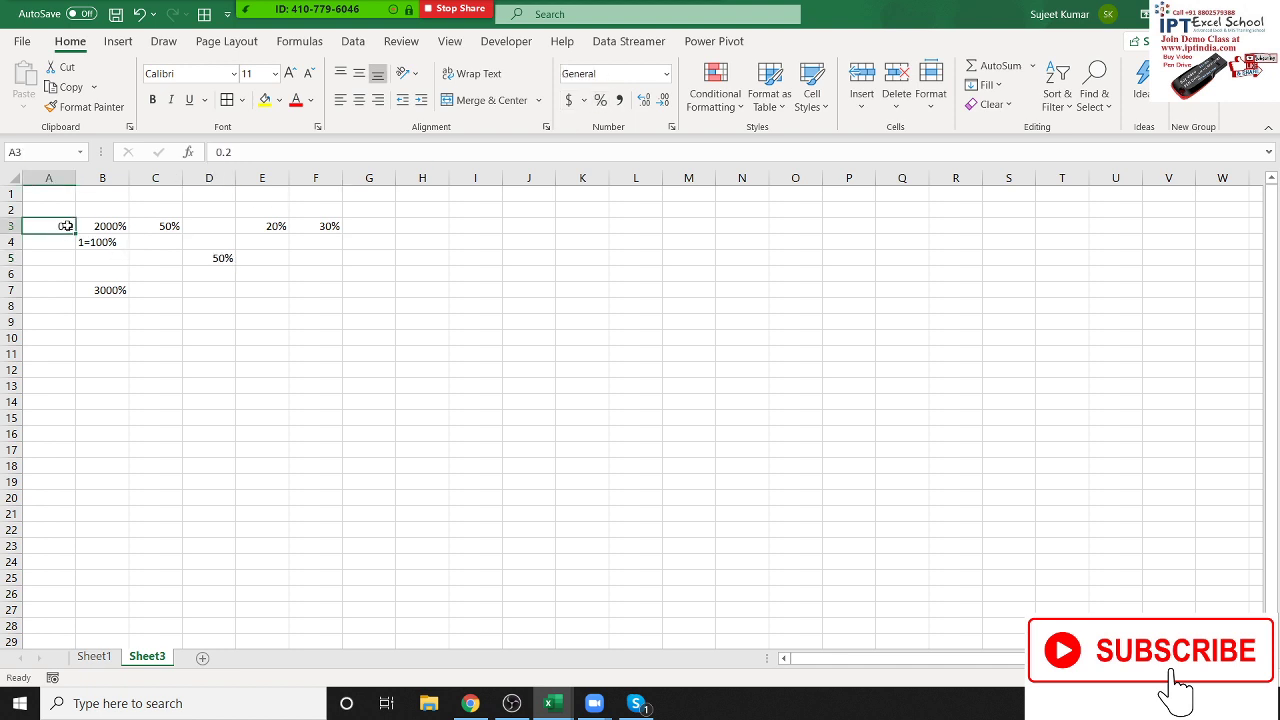
click(271, 229)
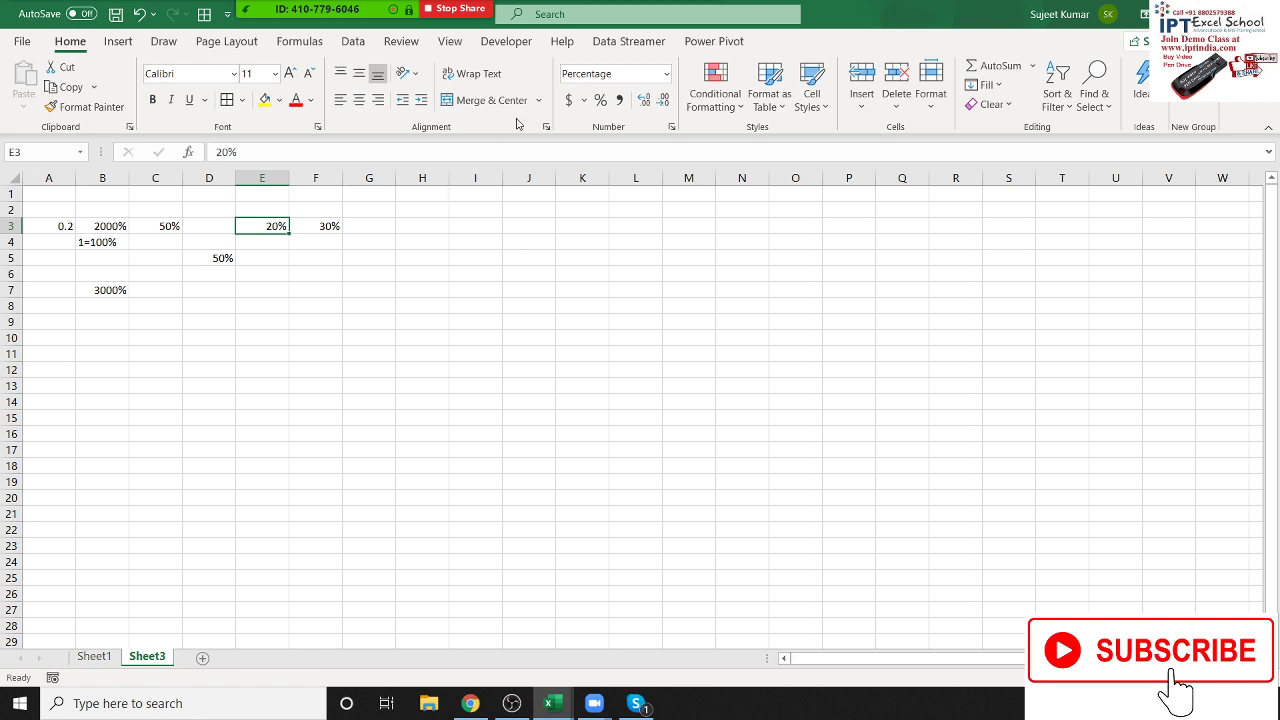
click(666, 73)
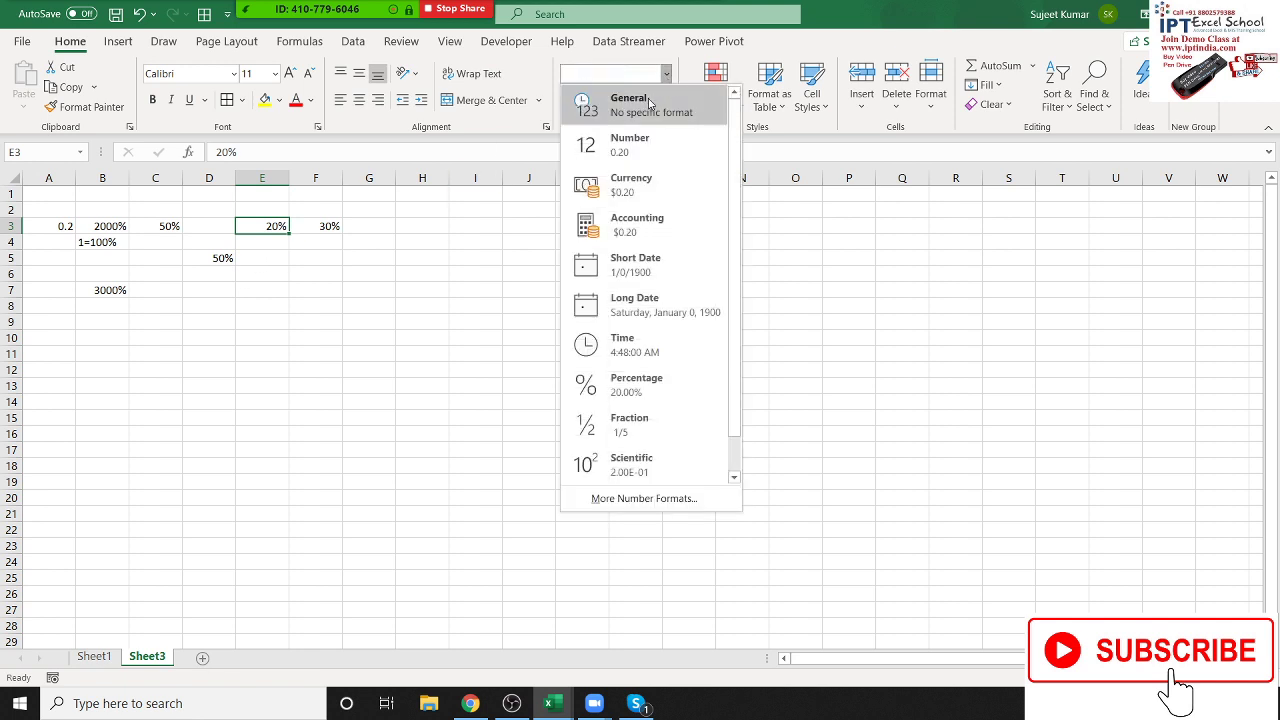
click(647, 106)
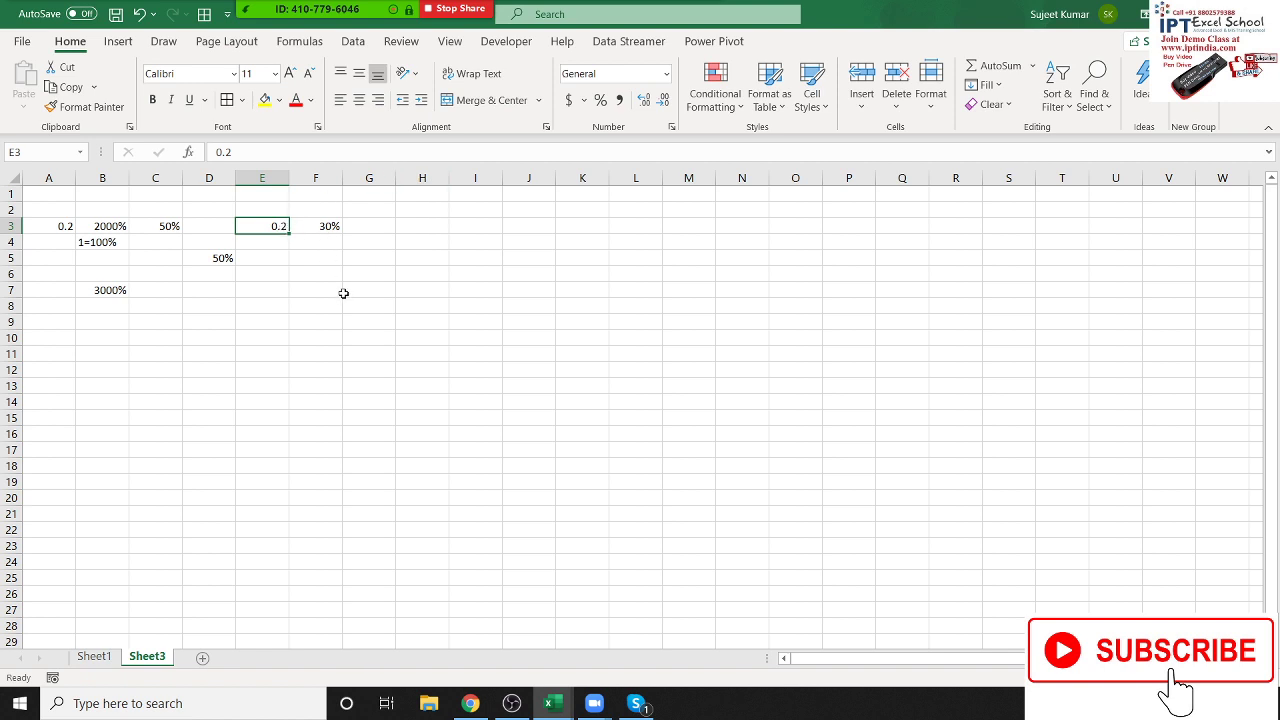
click(345, 289)
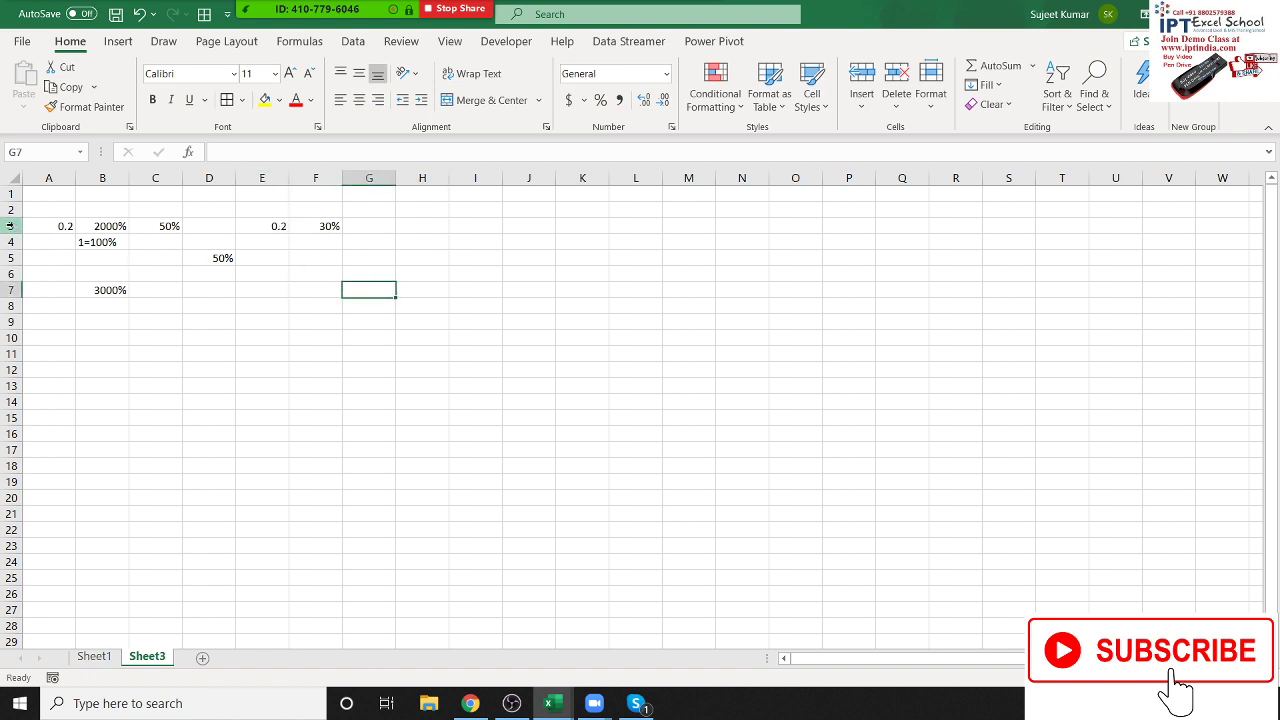
drag(10, 225, 8, 290)
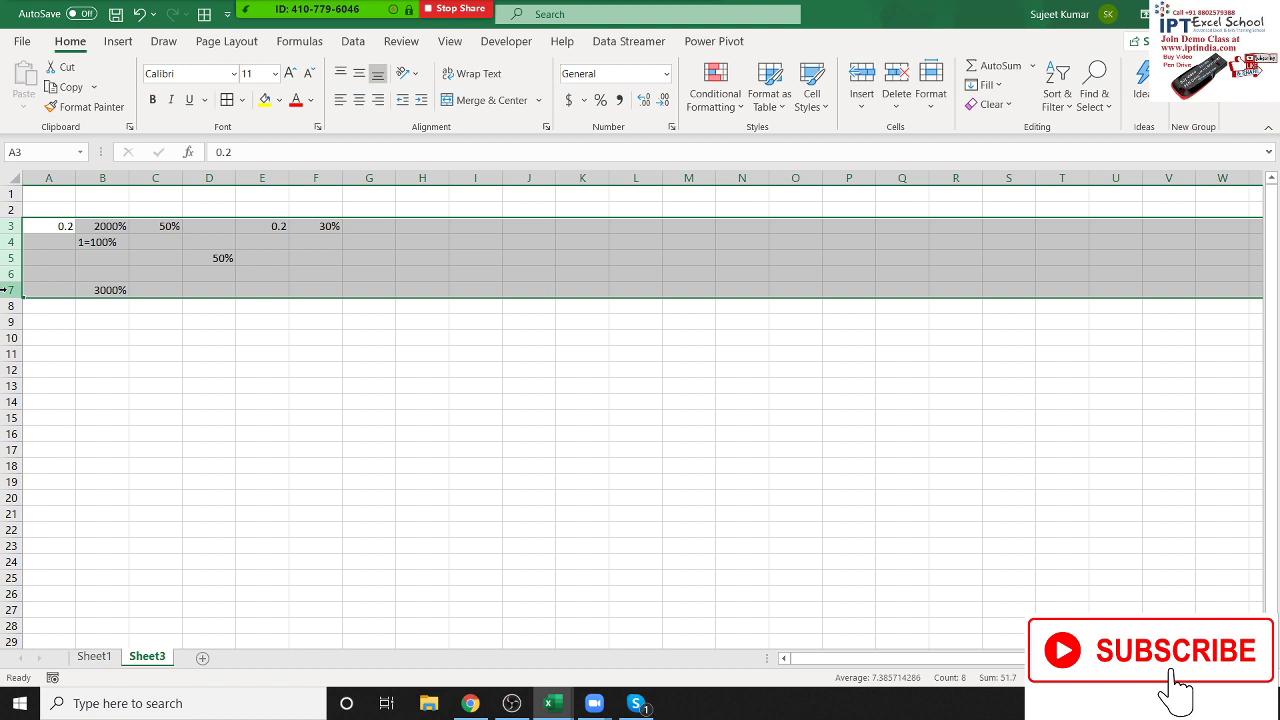
- Clear the example rows and put a % heading in A1
key(Delete)
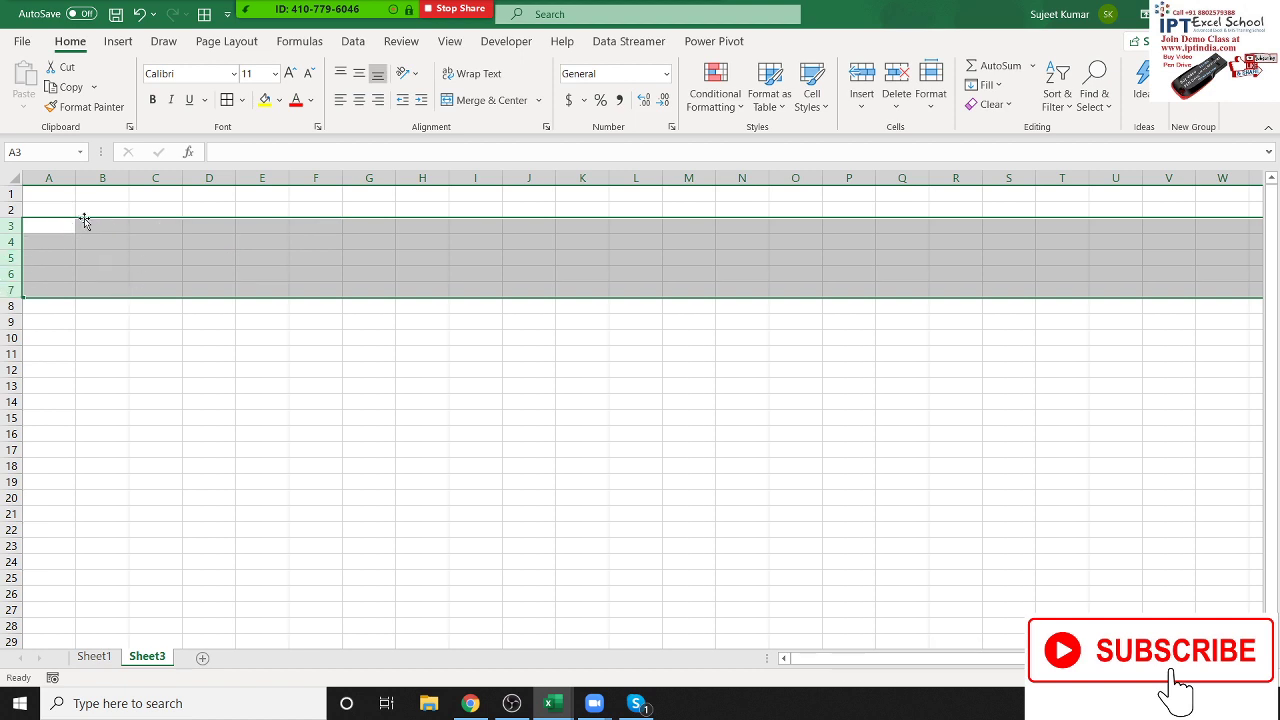
click(86, 226)
click(54, 196)
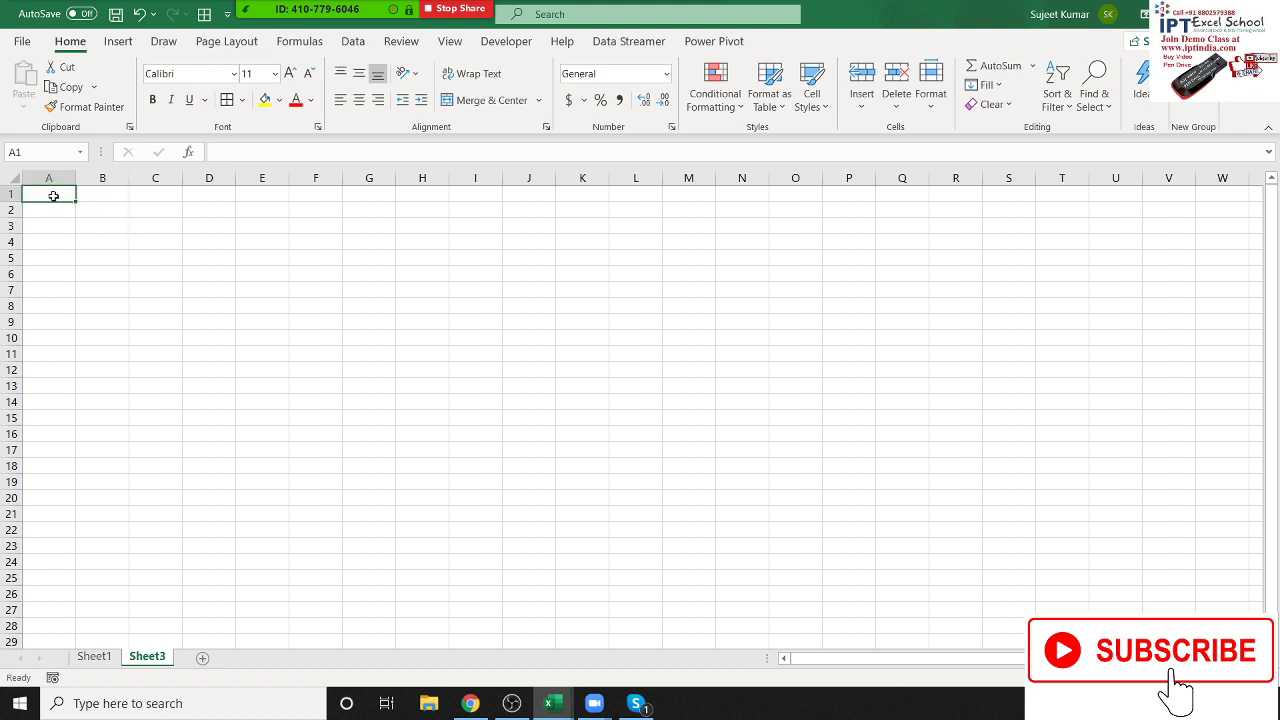
text(%)
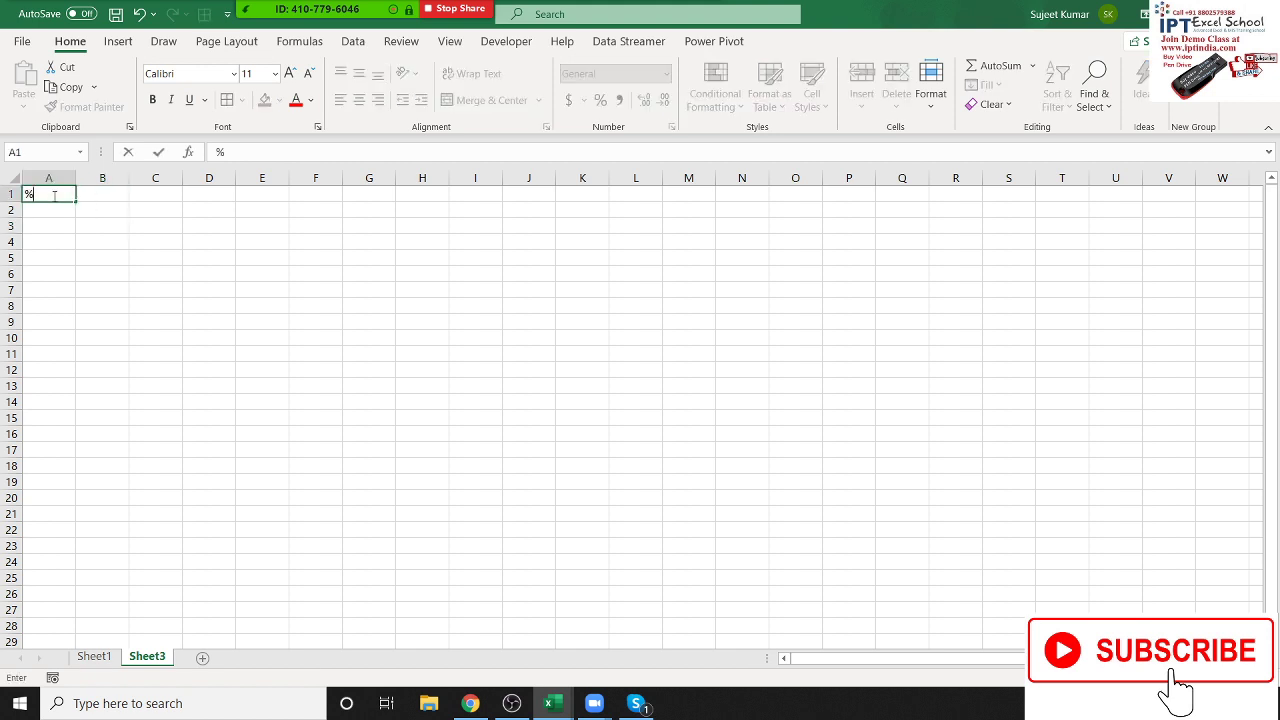
key(Return)
- Fill A2:M11 with the formula =RANDBETWEEN(10,90)
text(=ra)
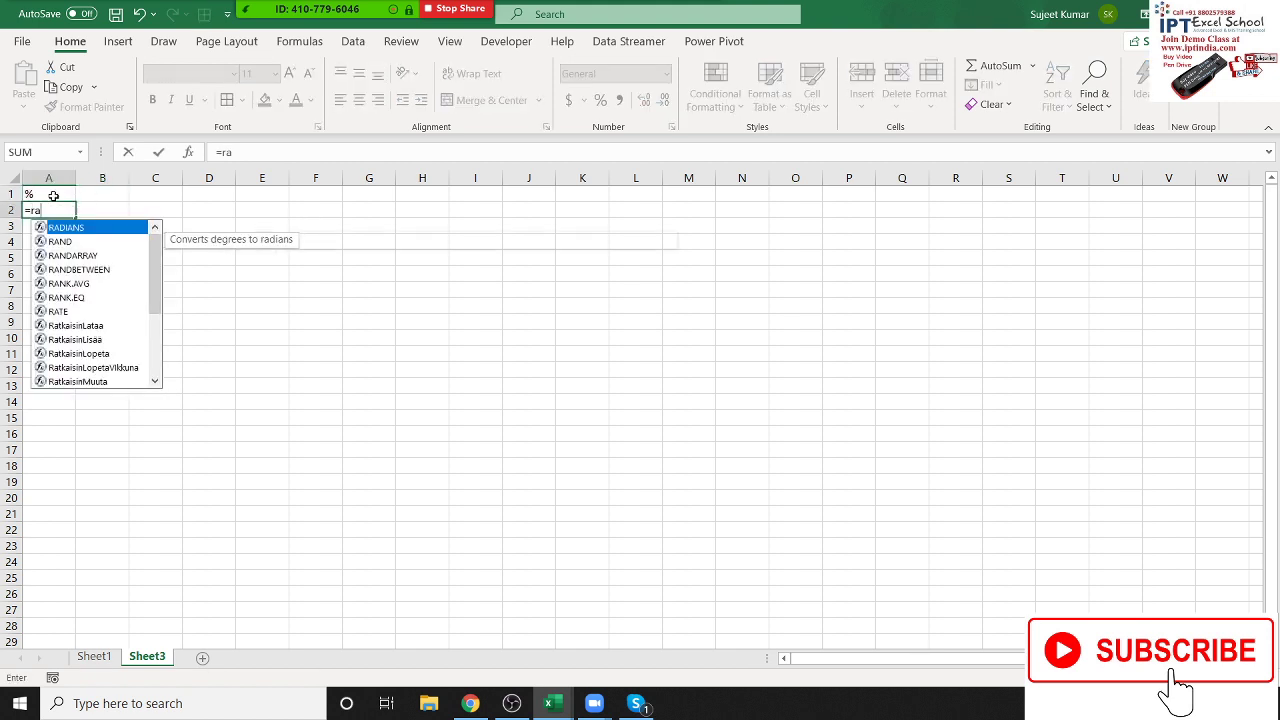
key(Down)
key(Down)
key(Down)
key(Tab)
text(10)
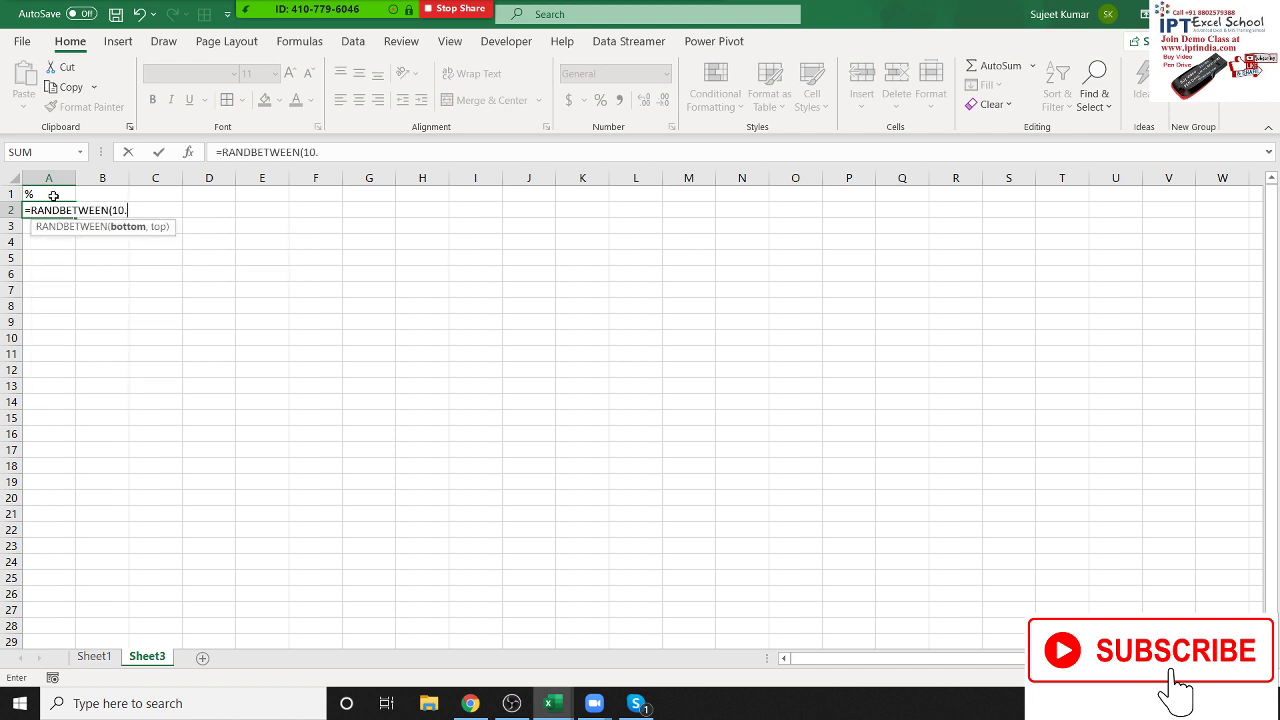
text(,)
text(90)
key(ctrl+Return)
key(shift+Right)
key(shift+Right)
key(shift+Right)
key(shift+Right)
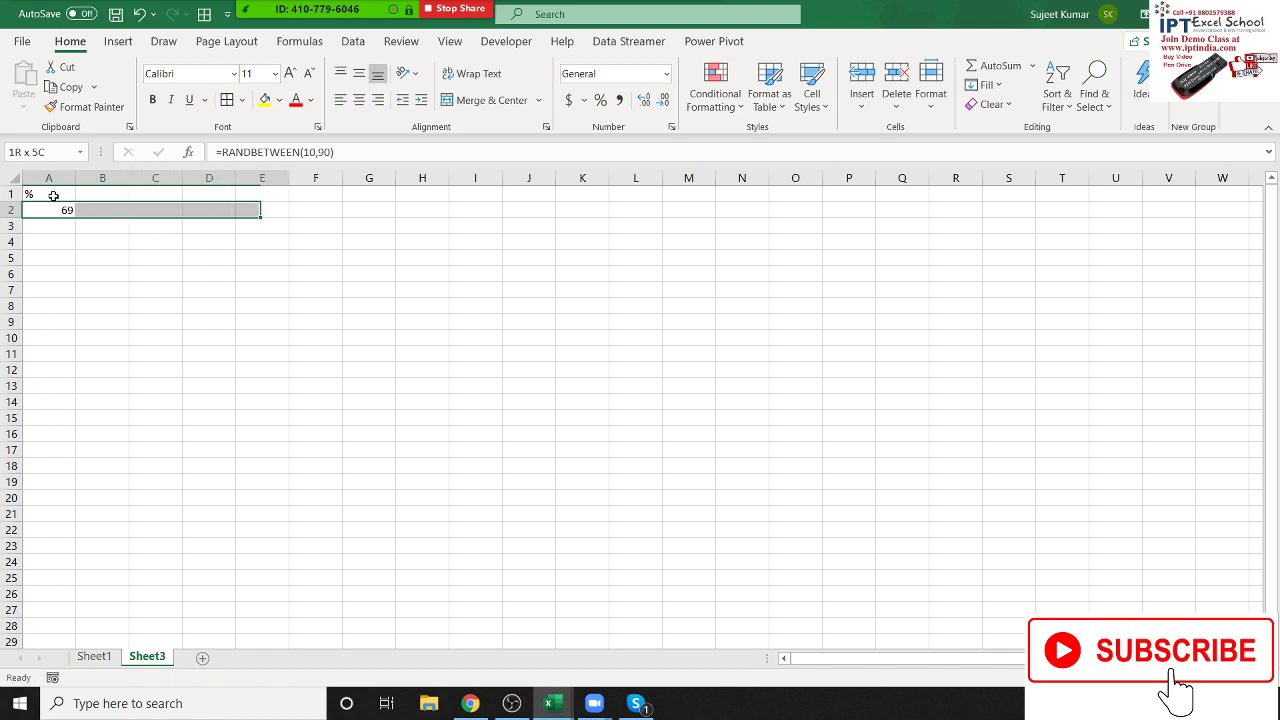
key(shift+Right)
key(shift+Right)
key(shift+Right)
key(shift+Right)
key(shift+Right)
key(shift+Right)
key(shift+Down)
key(shift+Down)
key(shift+Down)
key(shift+Down)
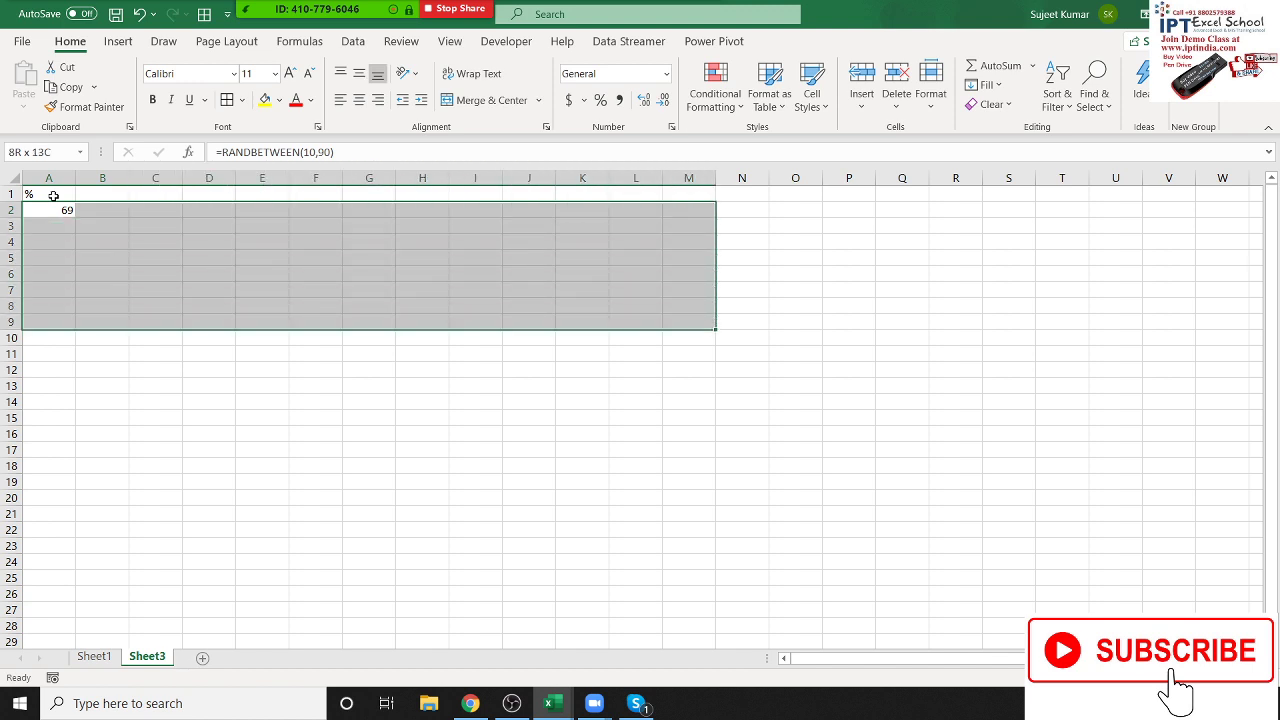
key(shift+Down)
key(shift+Down)
key(ctrl+r)
key(ctrl+d)
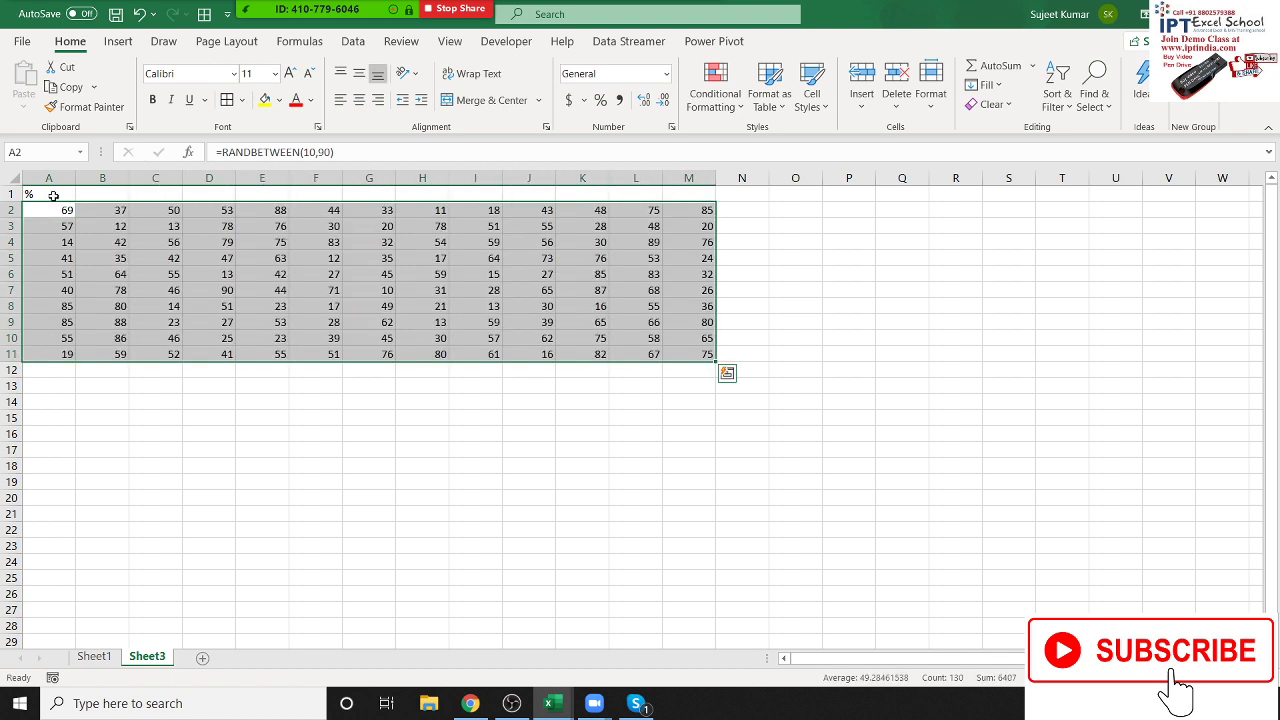
- Convert the random numbers in A2:M11 to fixed values with Paste Values
key(ctrl+c)
click(20, 115)
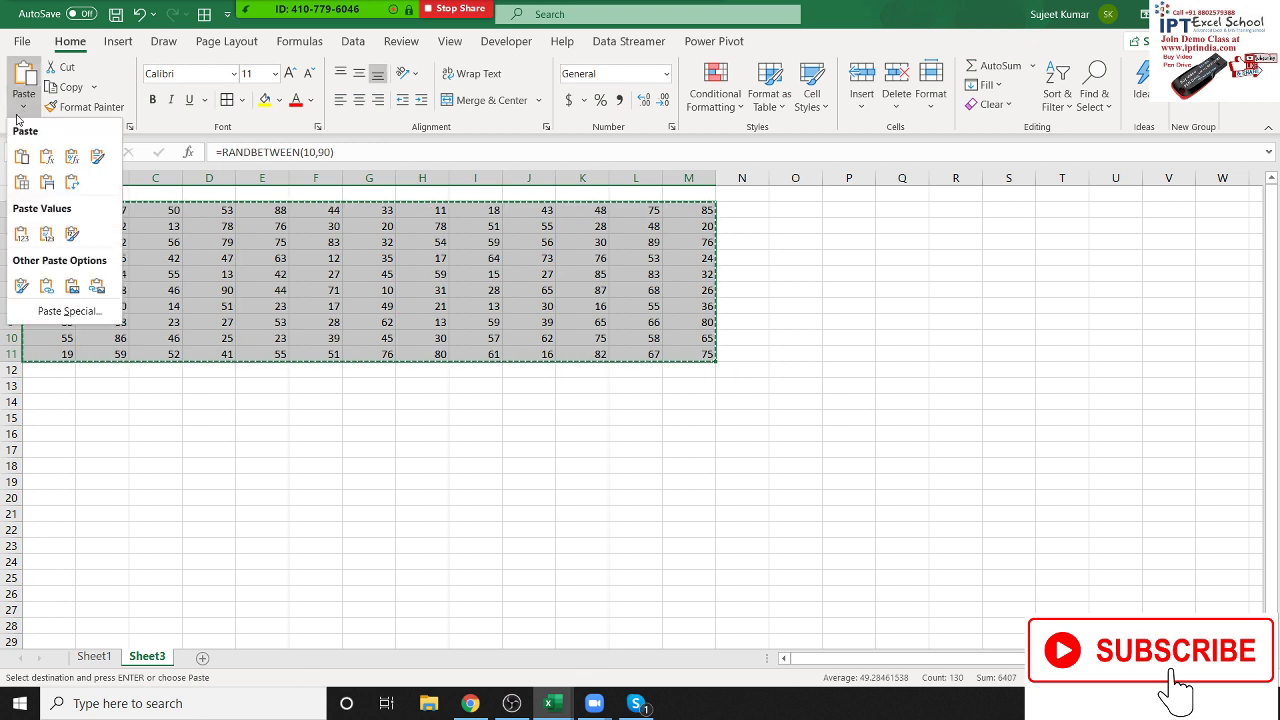
click(21, 233)
key(Escape)
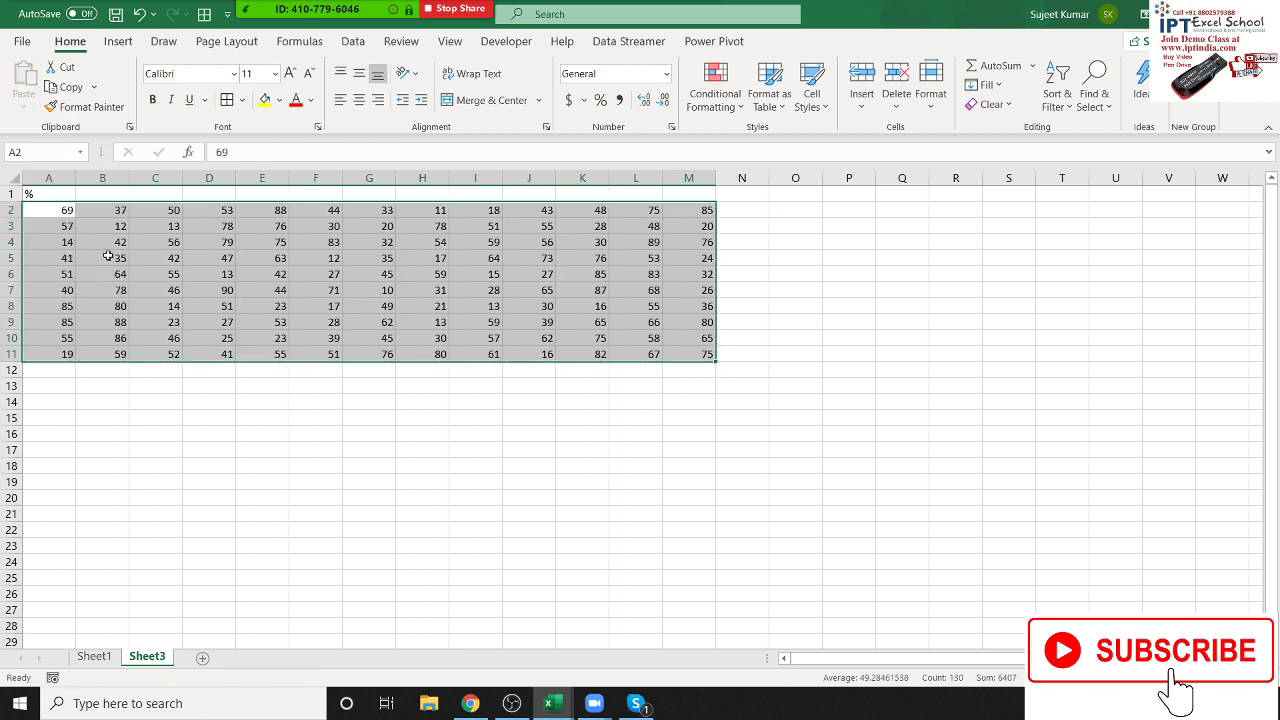
click(132, 209)
- Try turning A2 and A3 into 69% and 57%, then undo the percent entries
click(66, 209)
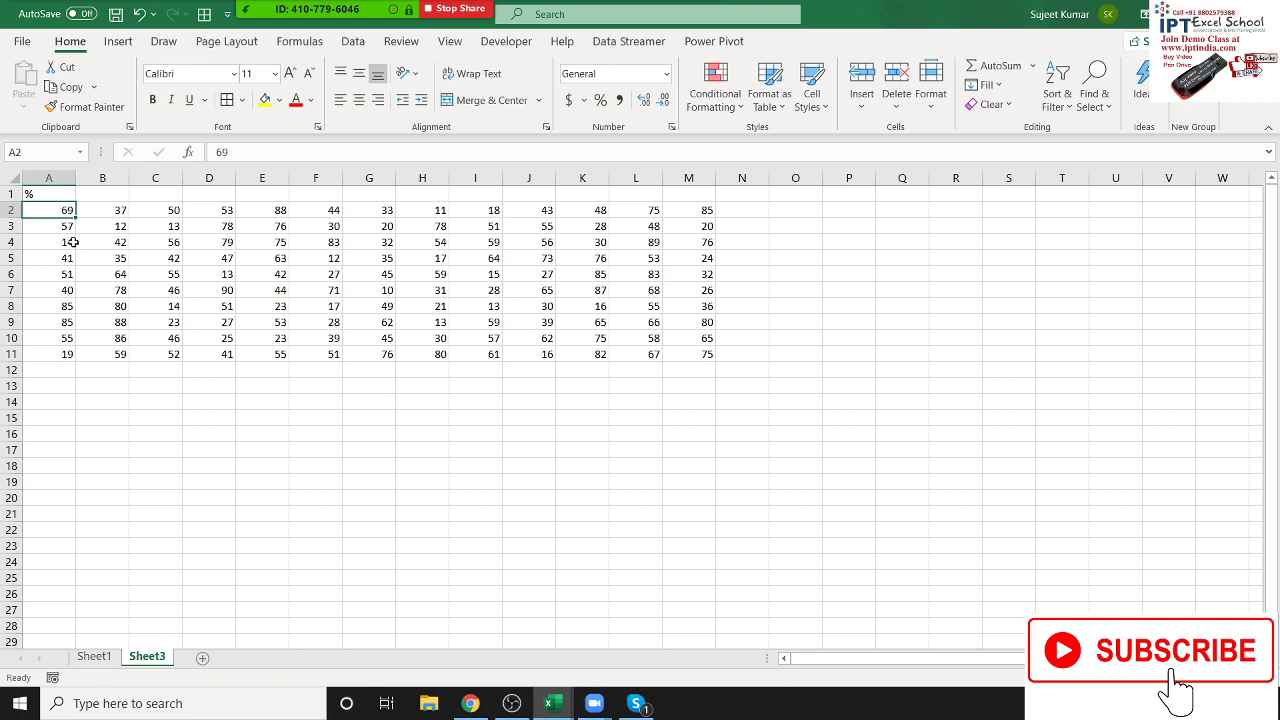
click(254, 153)
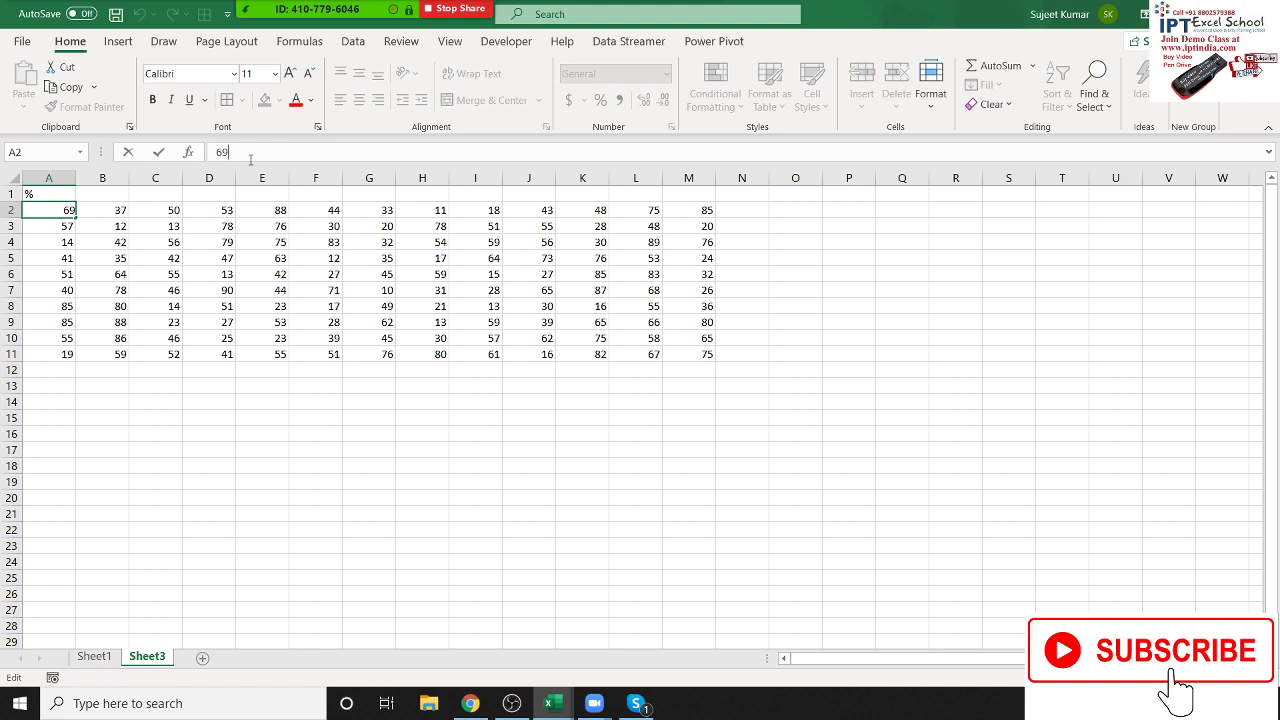
text(%)
key(Return)
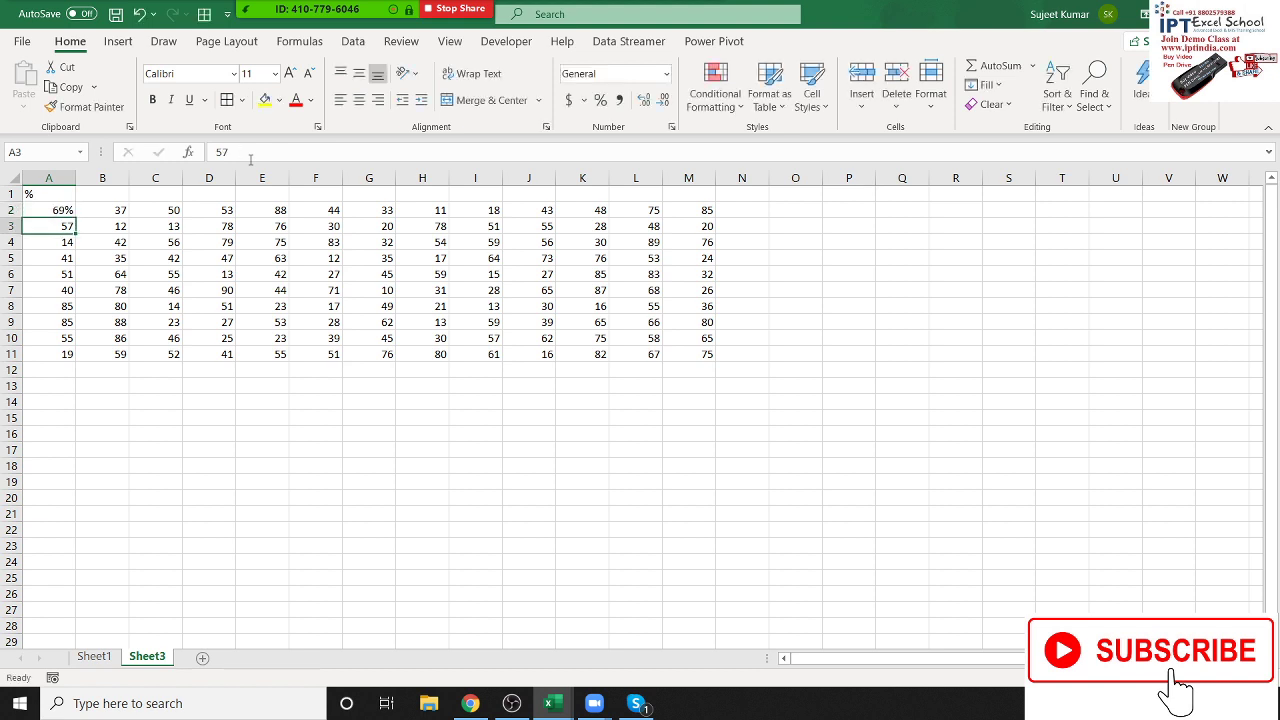
click(268, 158)
text(%)
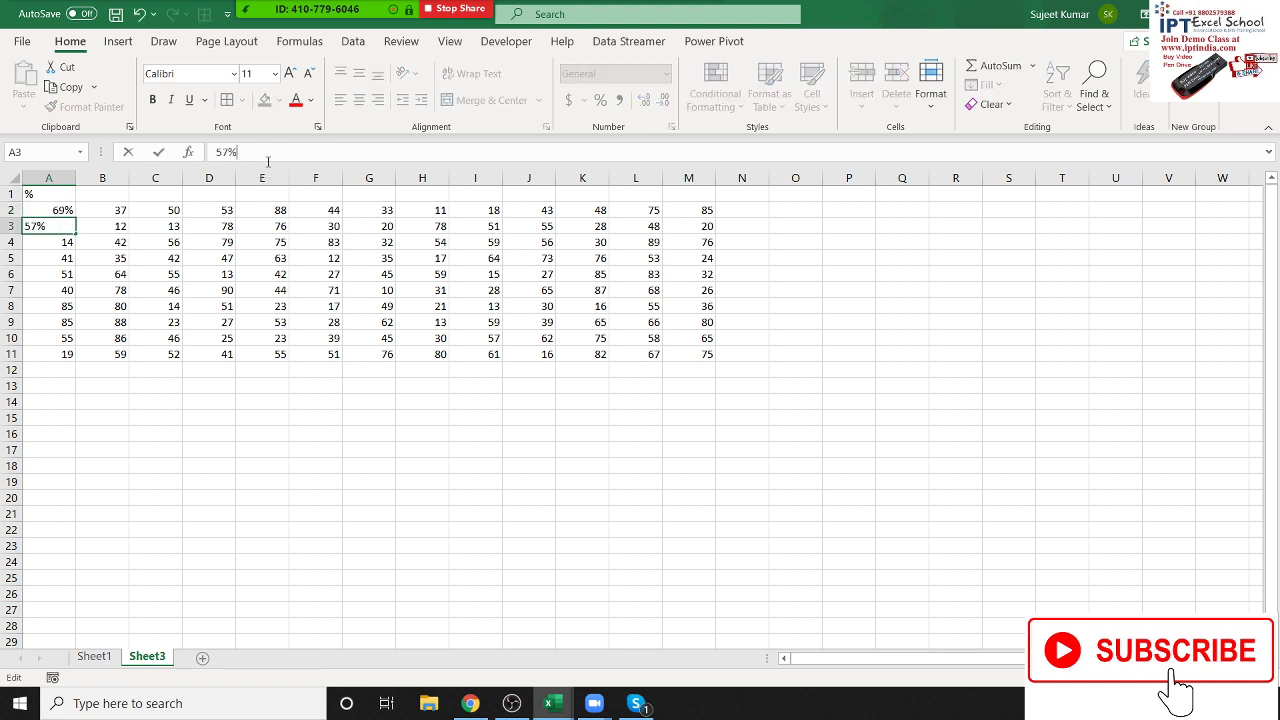
key(Return)
key(ctrl+z)
key(ctrl+z)
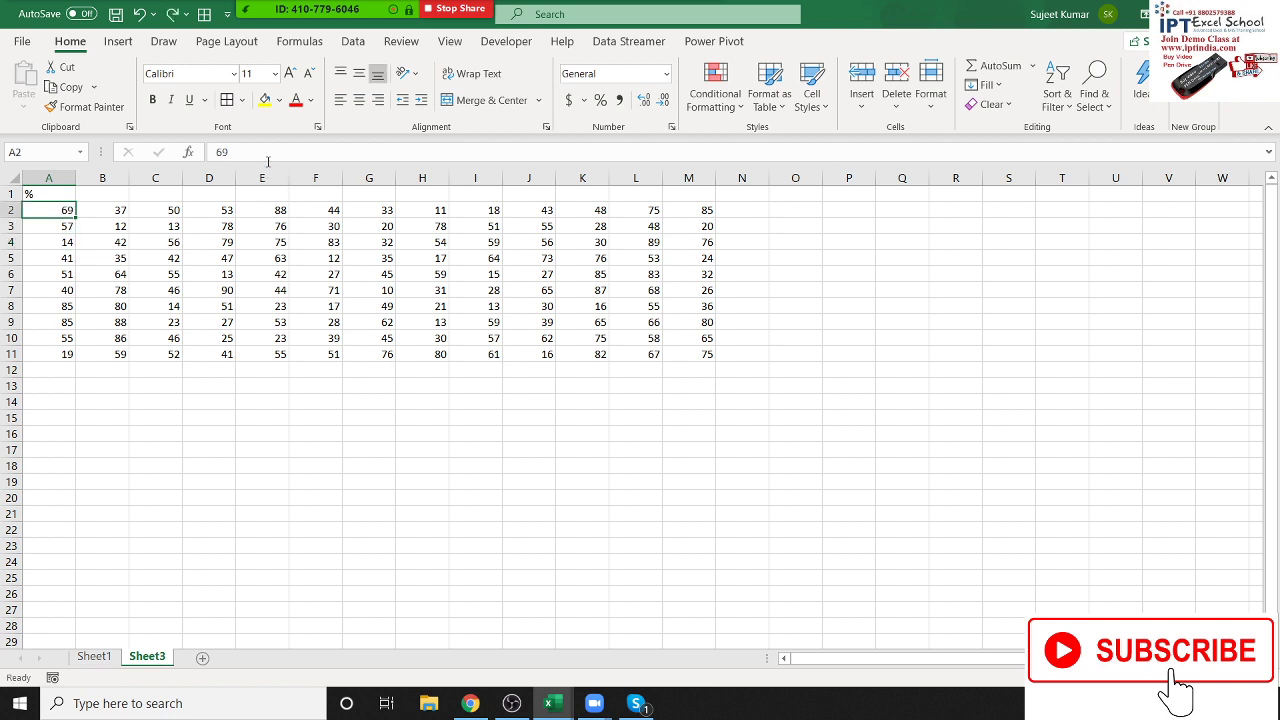
click(175, 446)
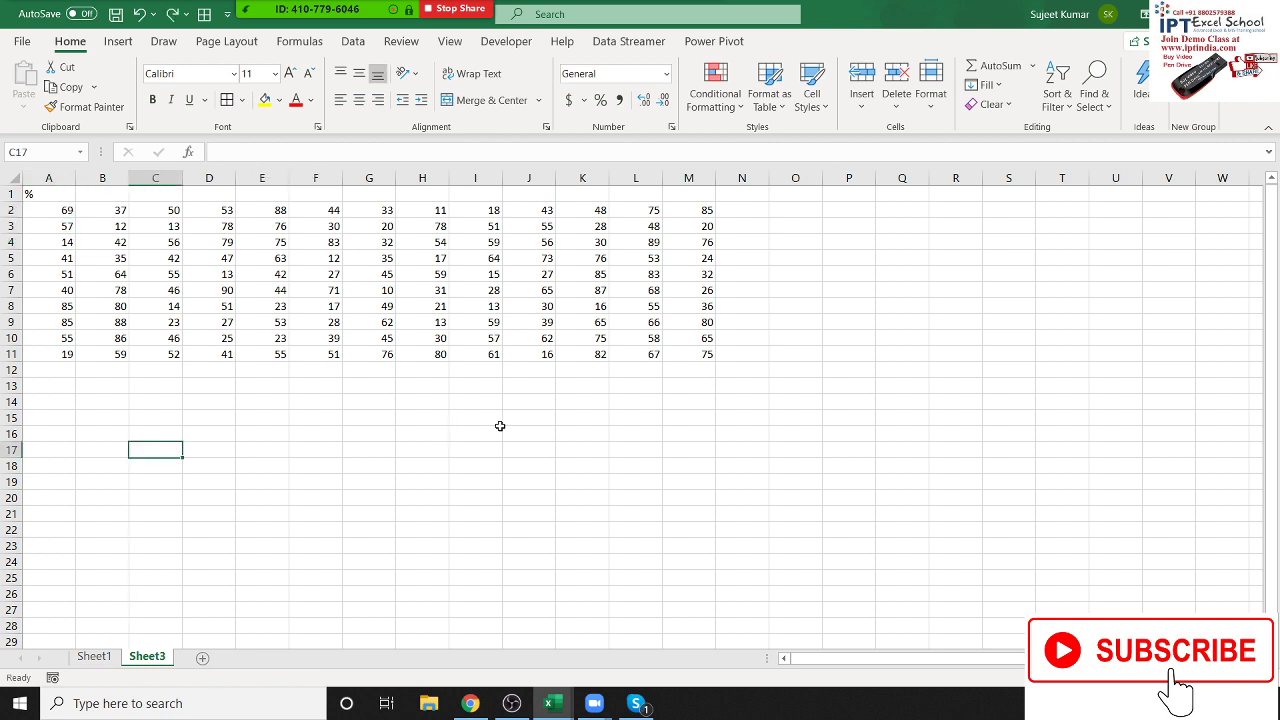
- Enter 4542 in C17 and a D17 formula multiplying it by C11
text(4542)
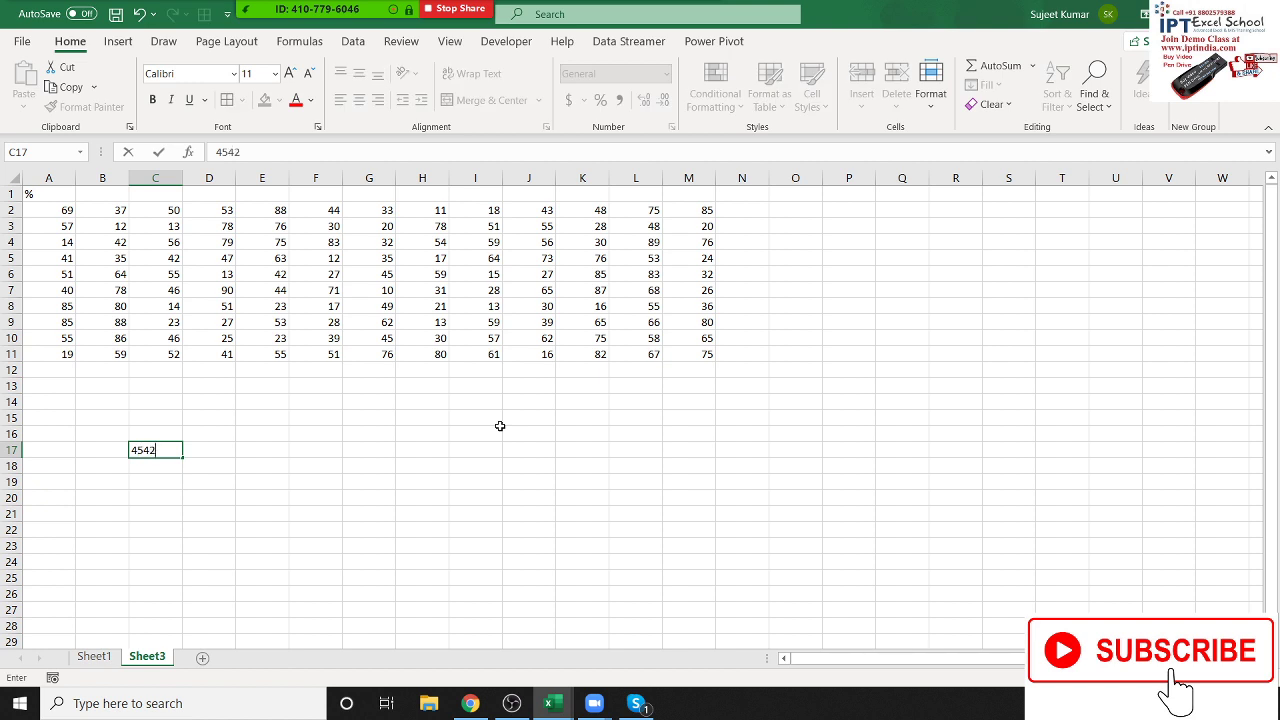
key(Return)
click(223, 468)
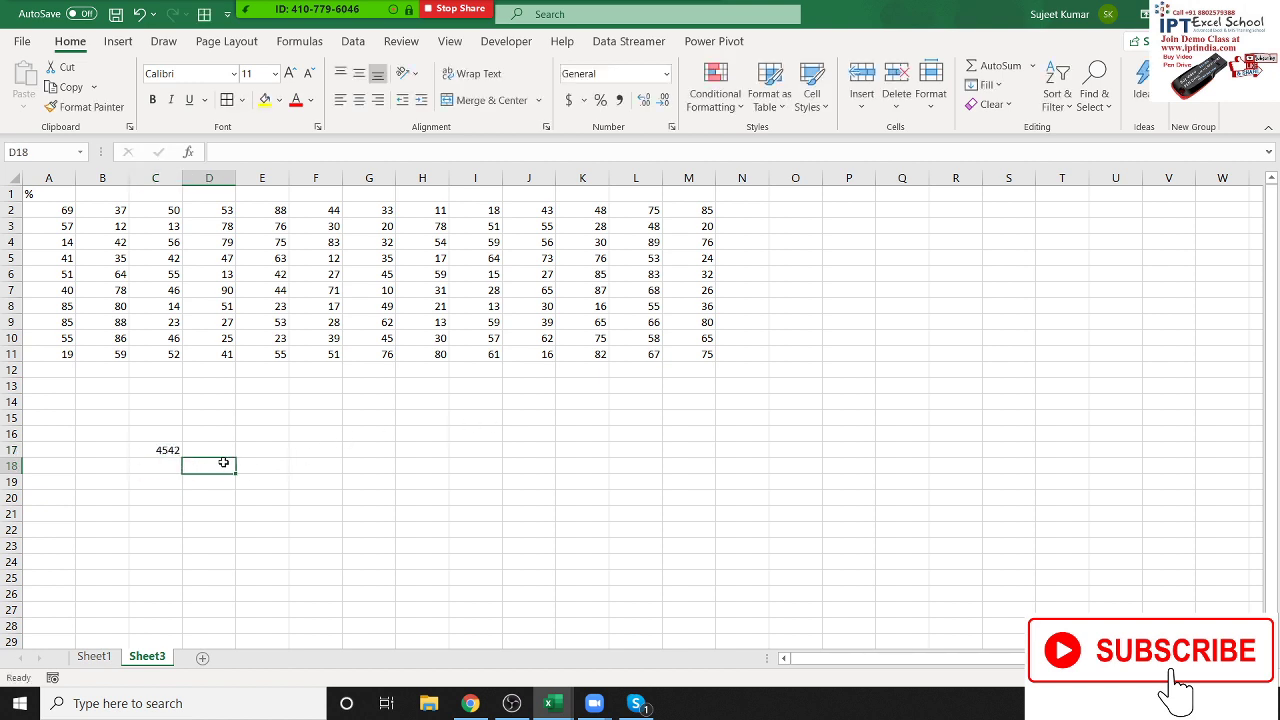
click(222, 450)
click(170, 356)
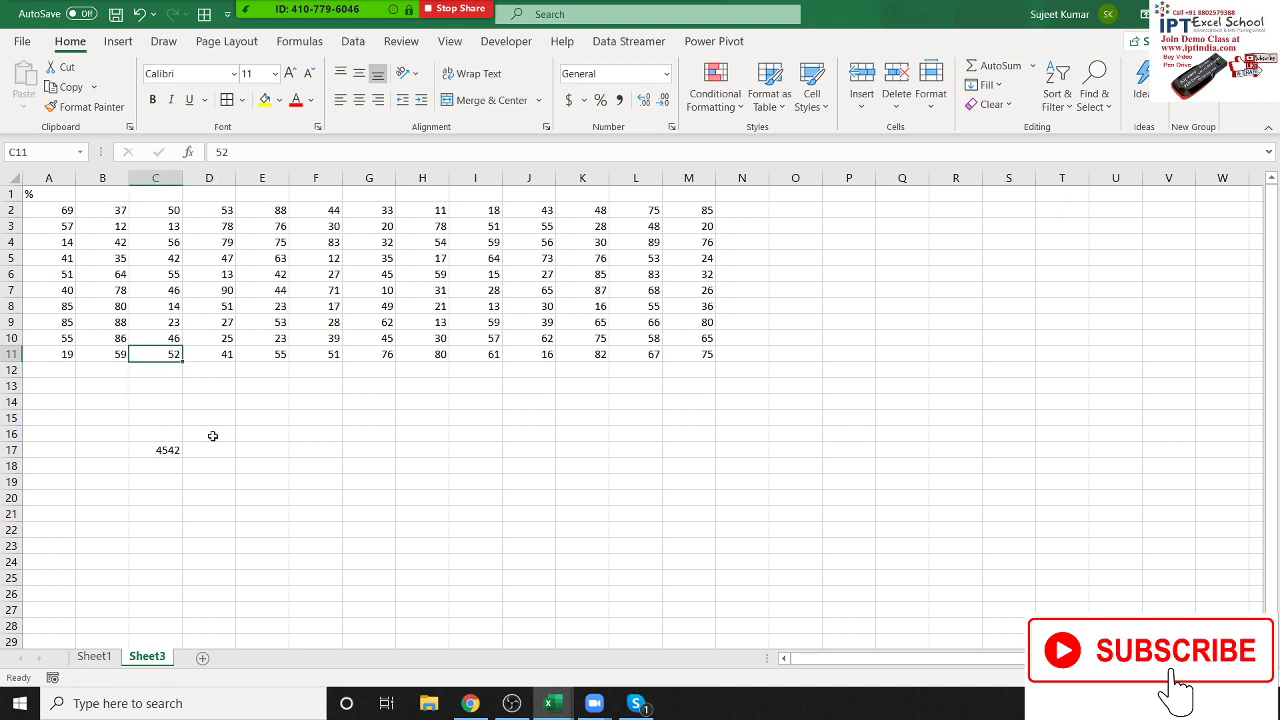
click(205, 457)
text(=)
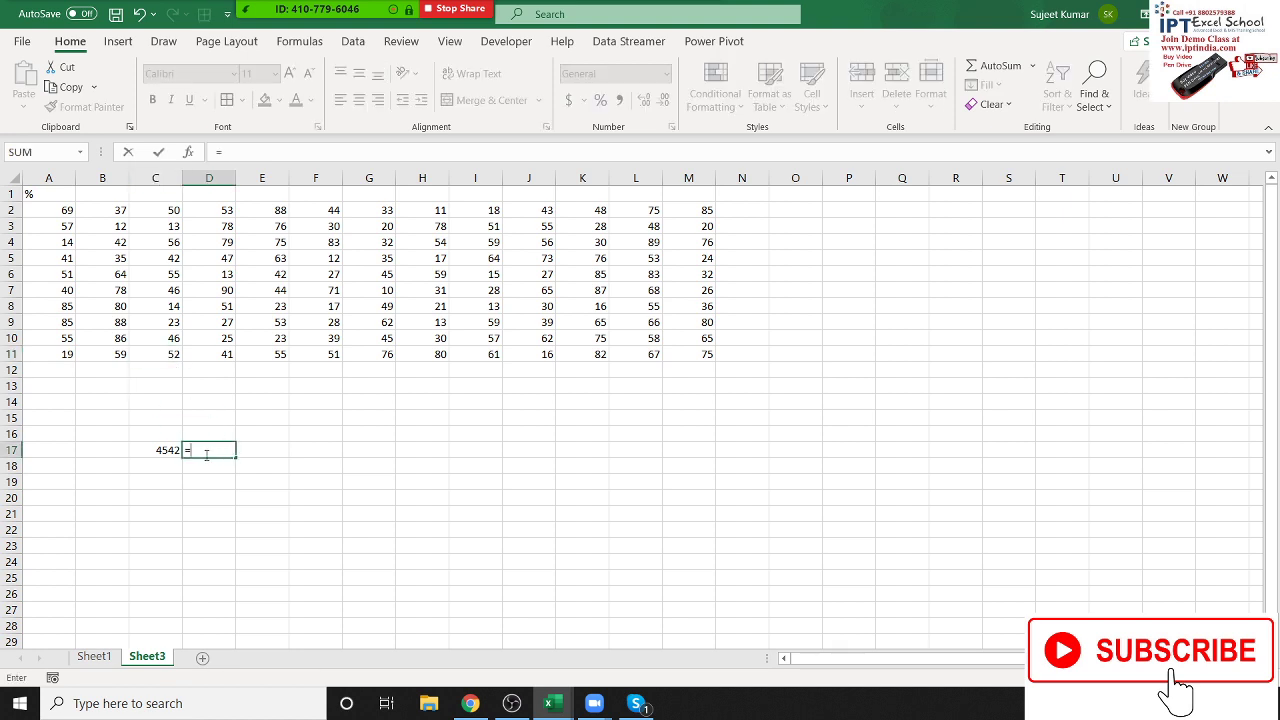
text(C17*)
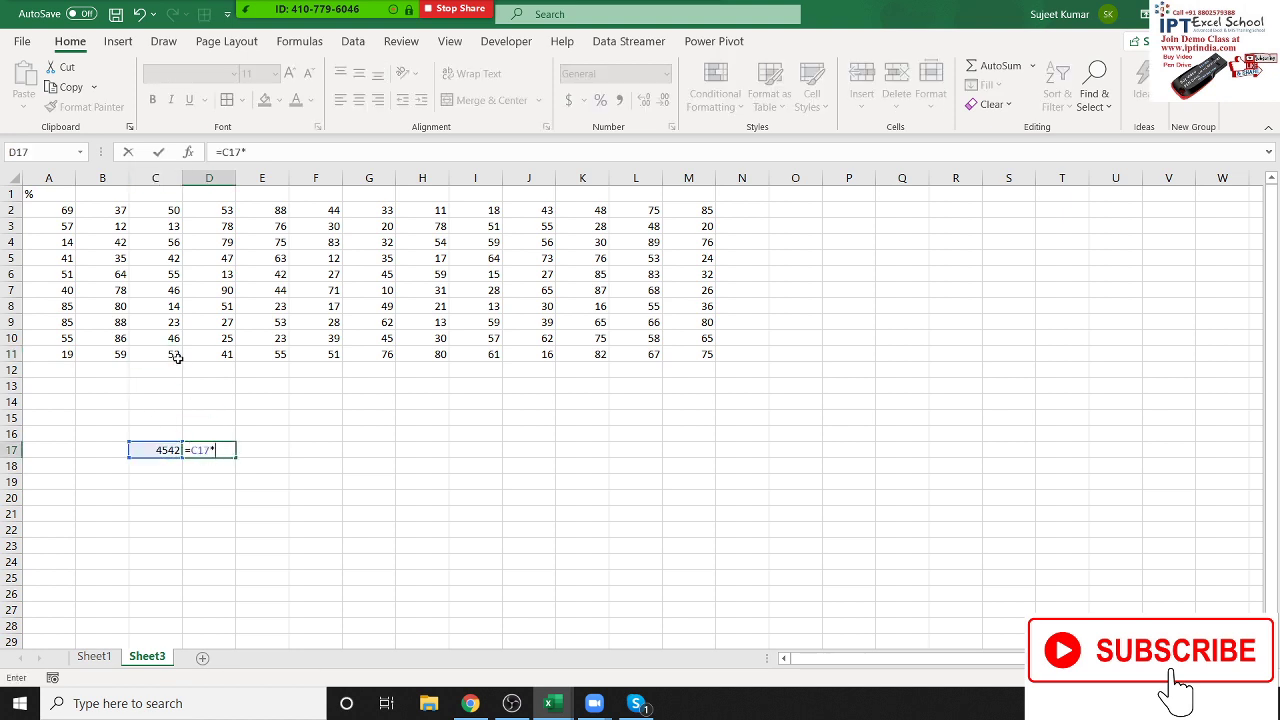
click(180, 355)
key(Return)
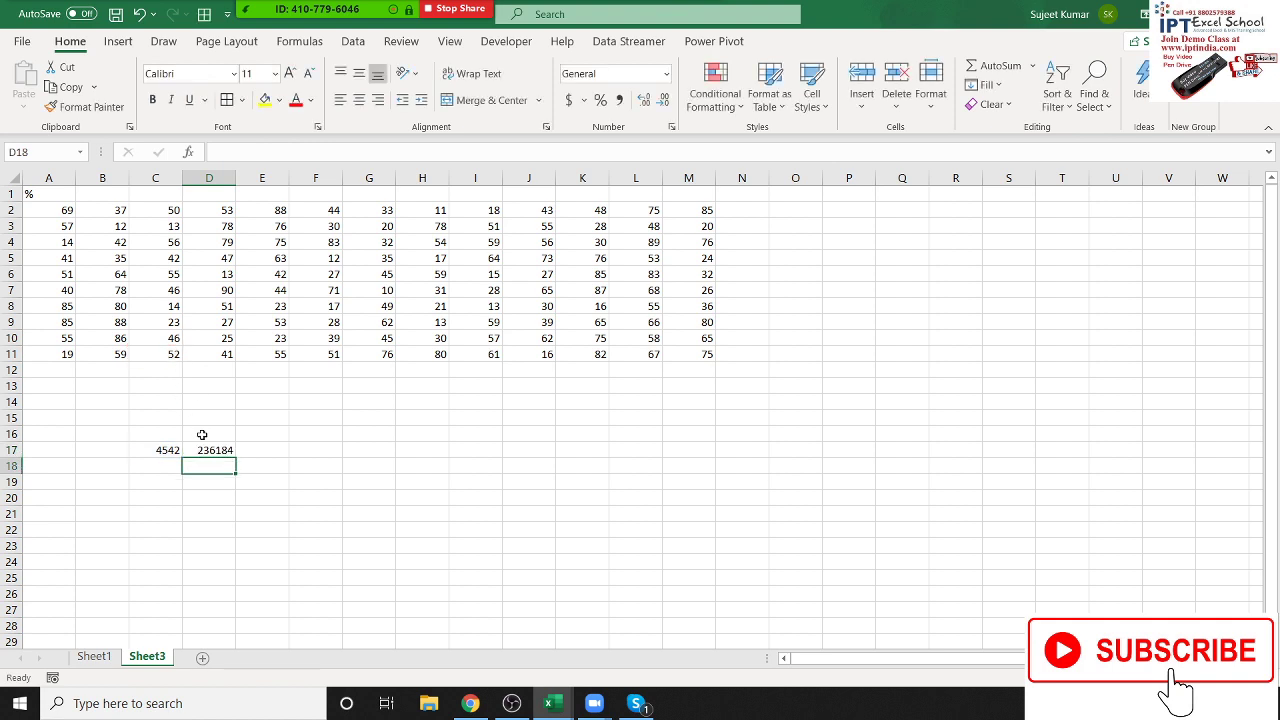
- Correct D17's formula to =C17*(C11/100), giving 2361.84
click(216, 451)
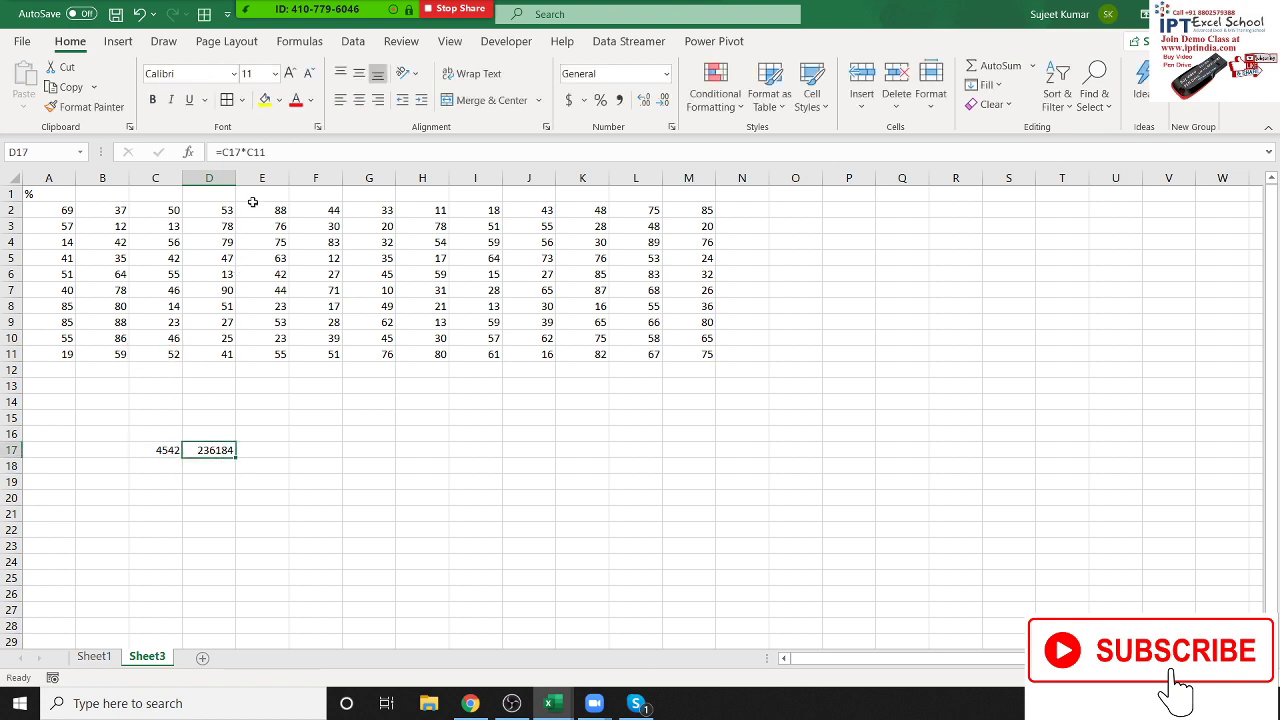
click(241, 152)
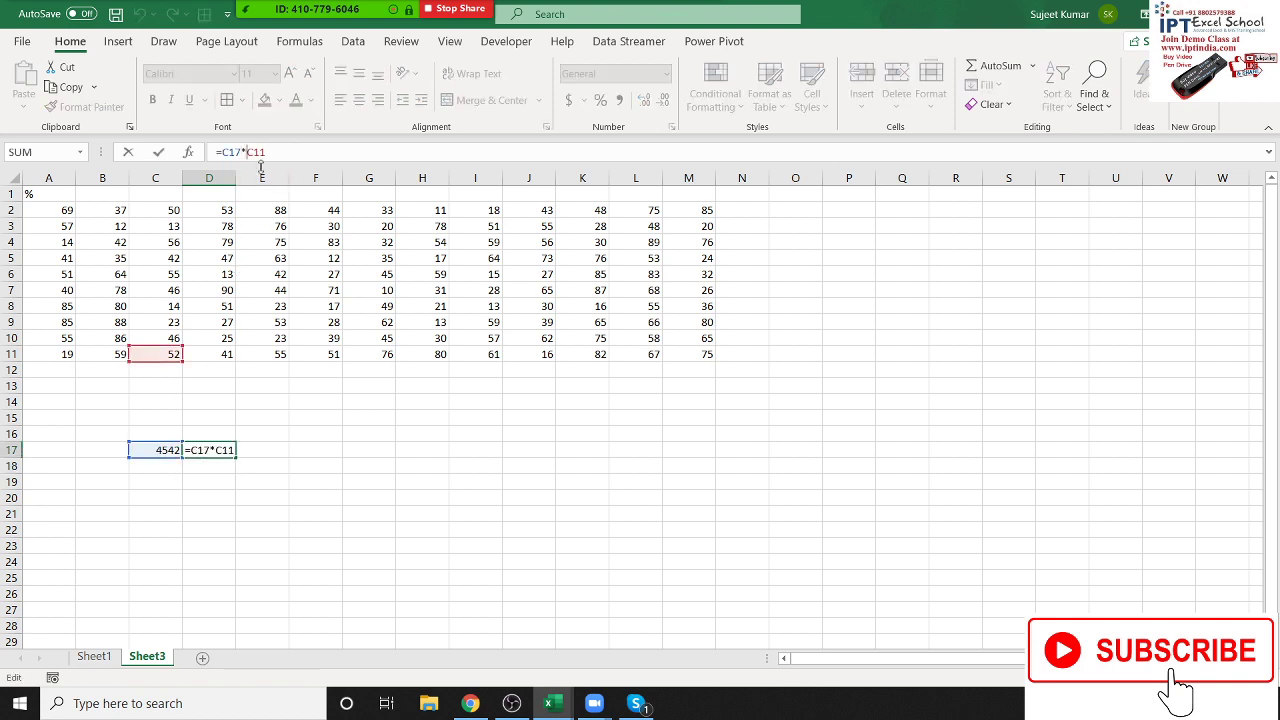
text((C11)
text(/1)
text(00)
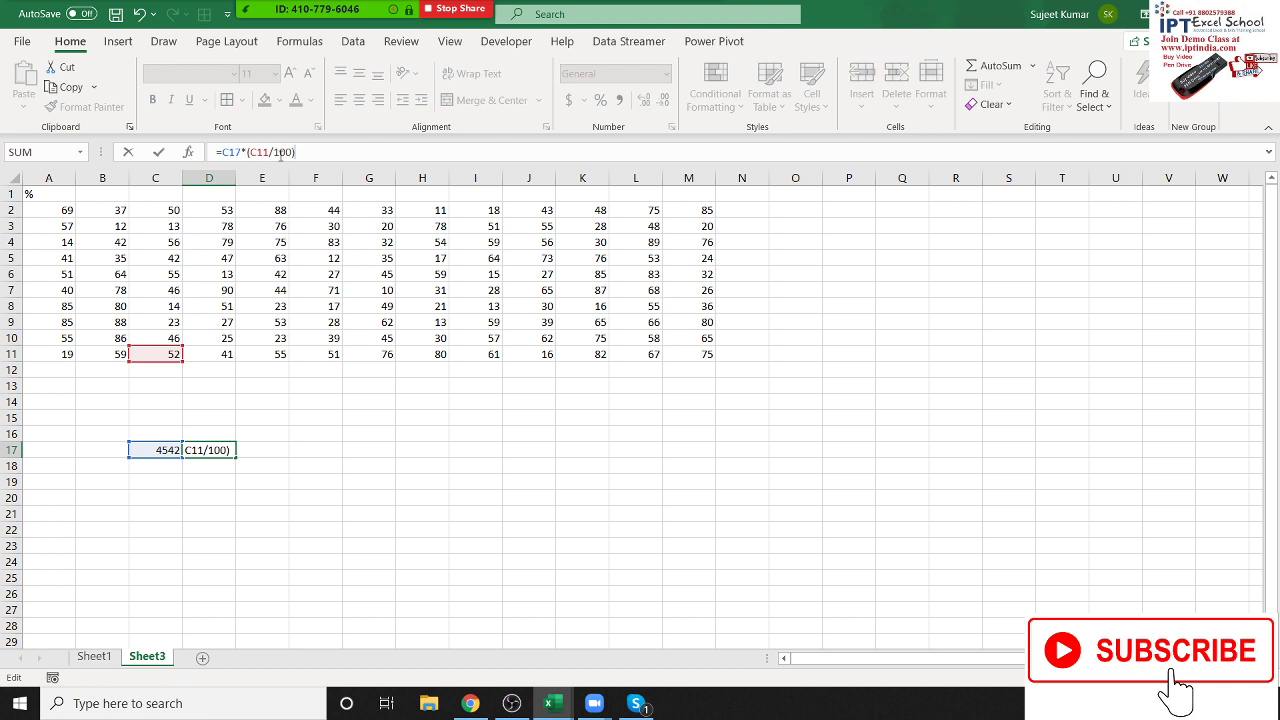
key(Return)
key(Up)
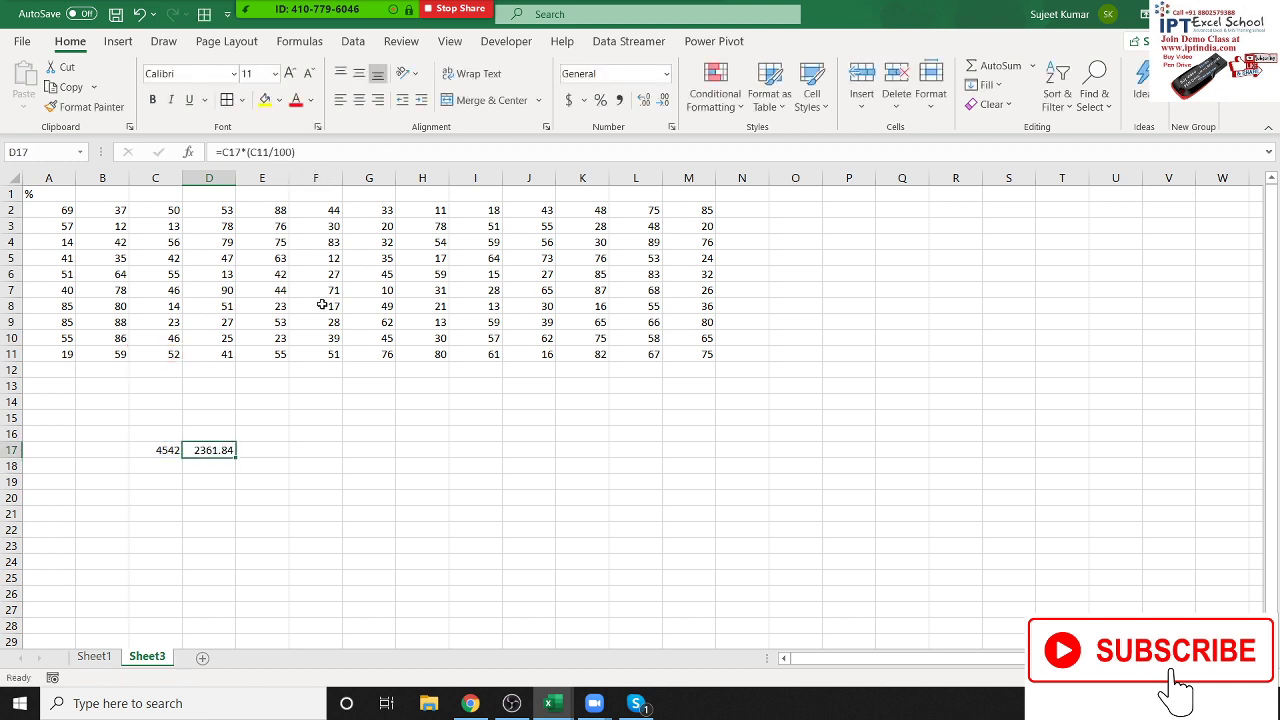
drag(163, 434, 206, 468)
click(217, 449)
- Clear the 4542 and 2361.84 sample values from C16:D17
drag(160, 434, 199, 451)
key(Delete)
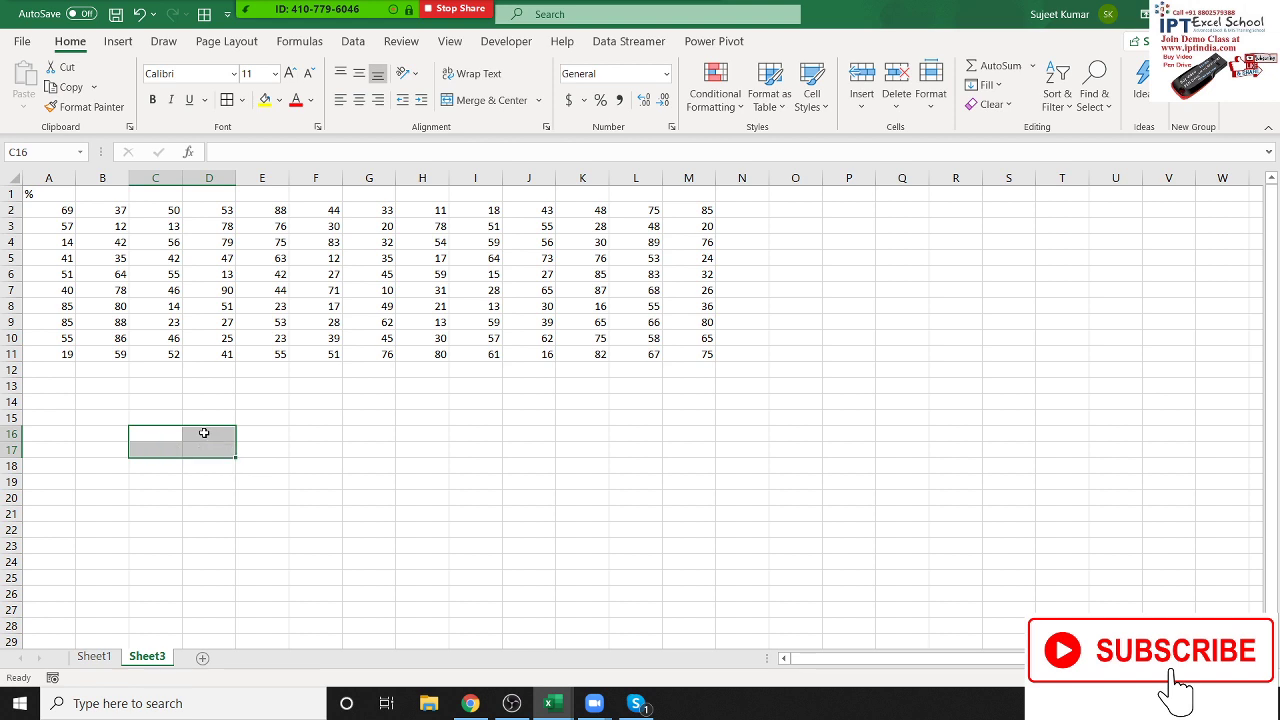
drag(60, 229, 675, 356)
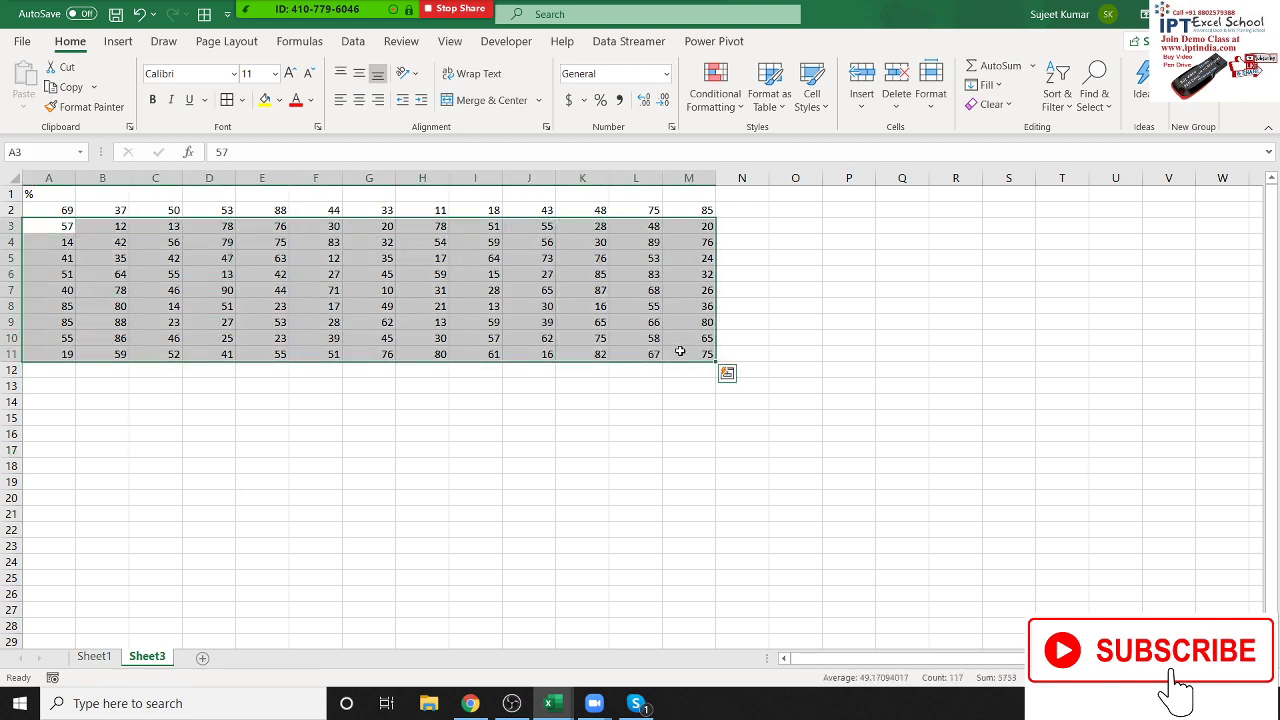
click(672, 274)
- Try turning A2 and A3 into 69% and 57%, then undo both entries
click(62, 210)
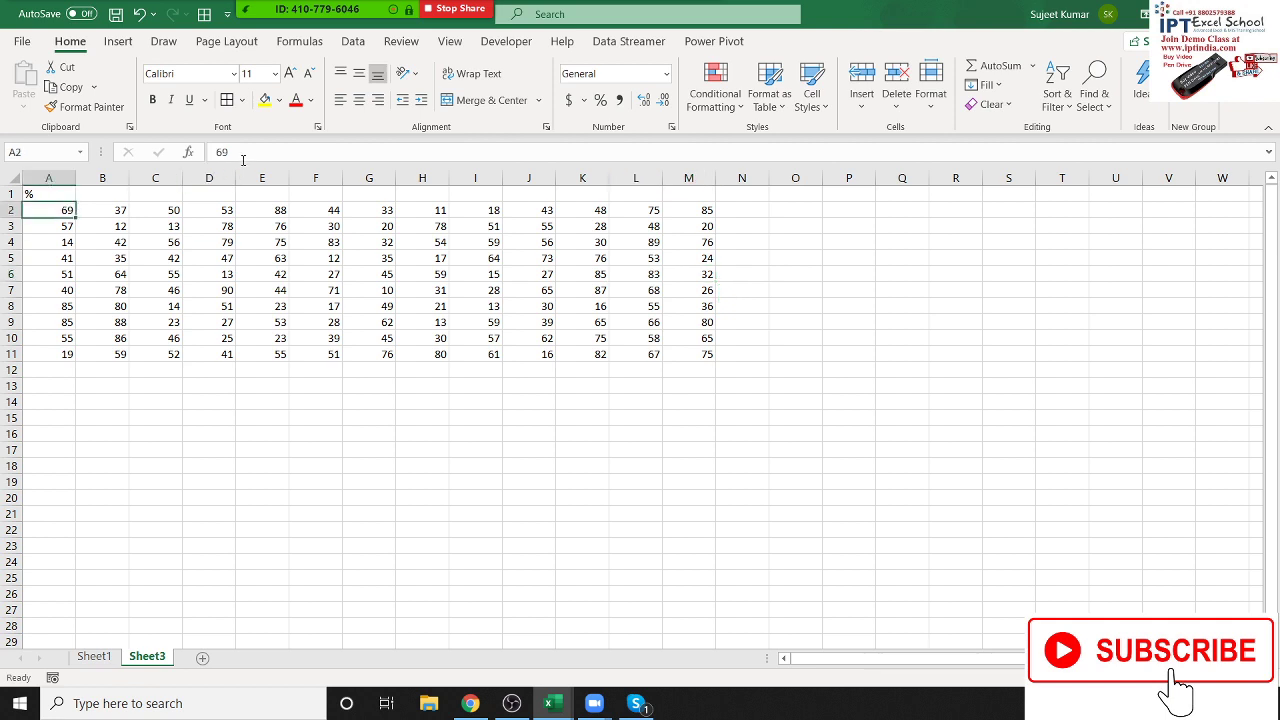
click(242, 153)
text(%)
key(Return)
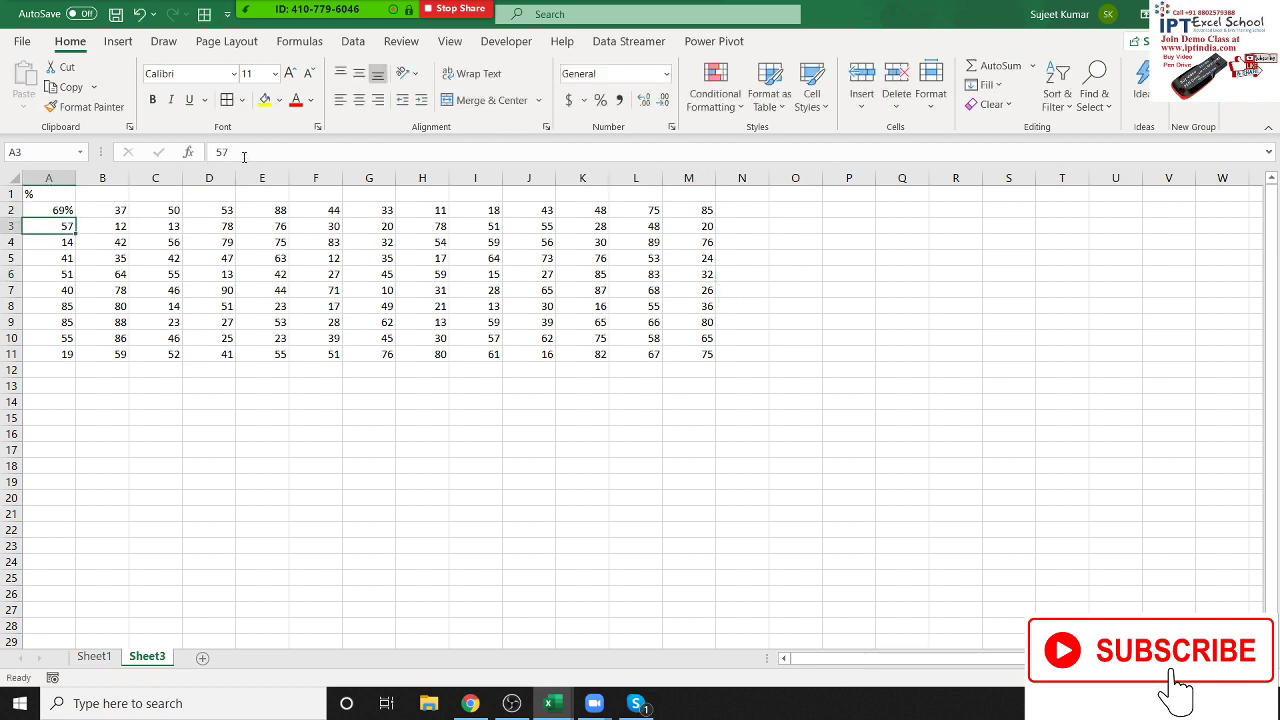
click(212, 152)
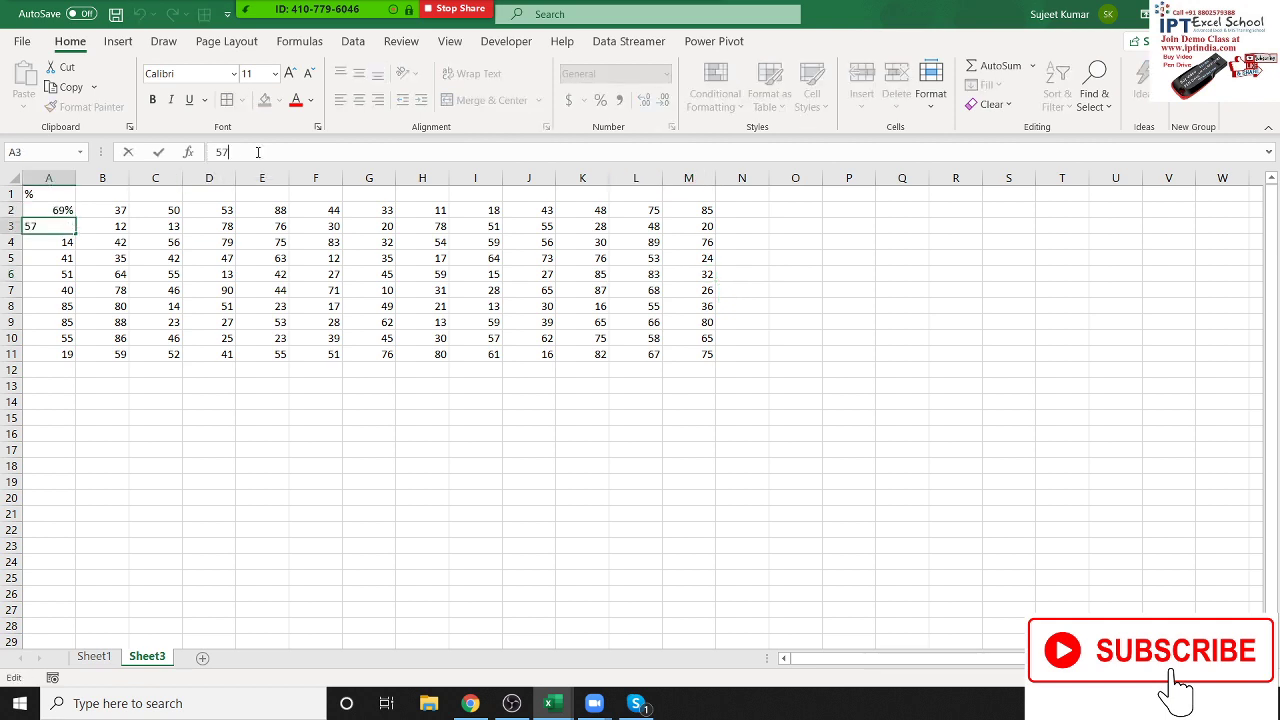
text(%)
key(Return)
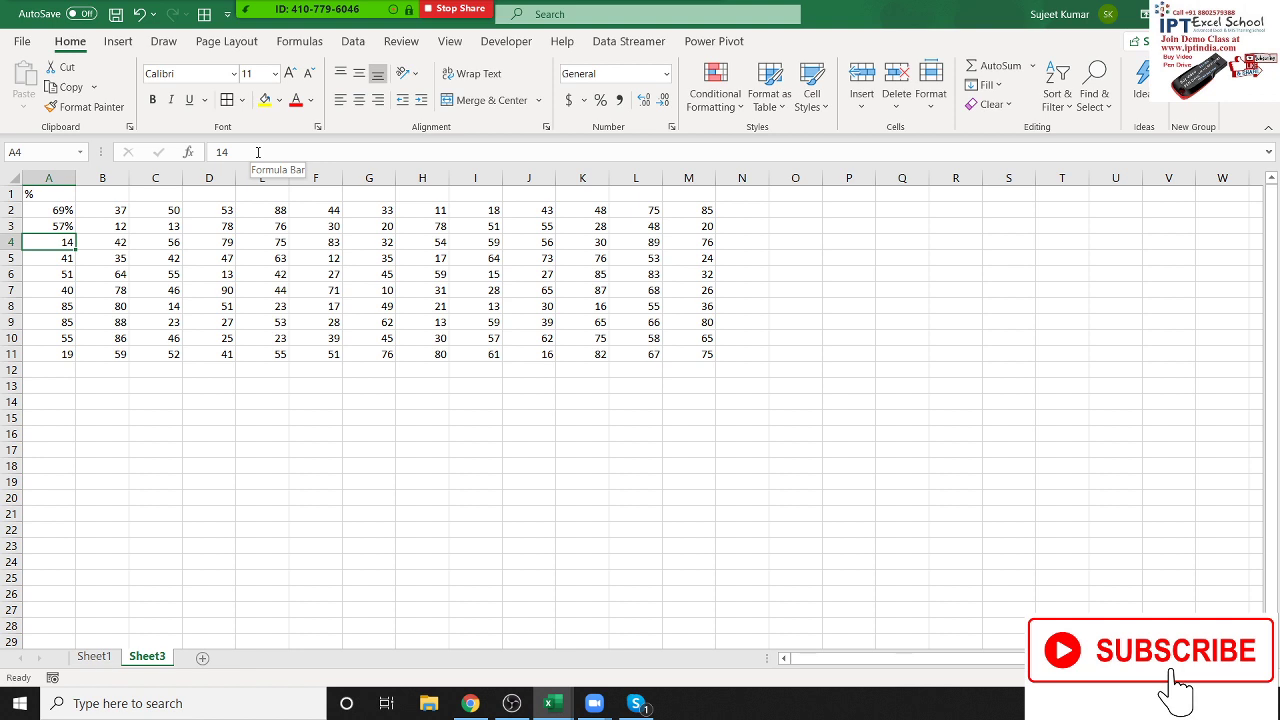
key(ctrl+z)
key(ctrl+z)
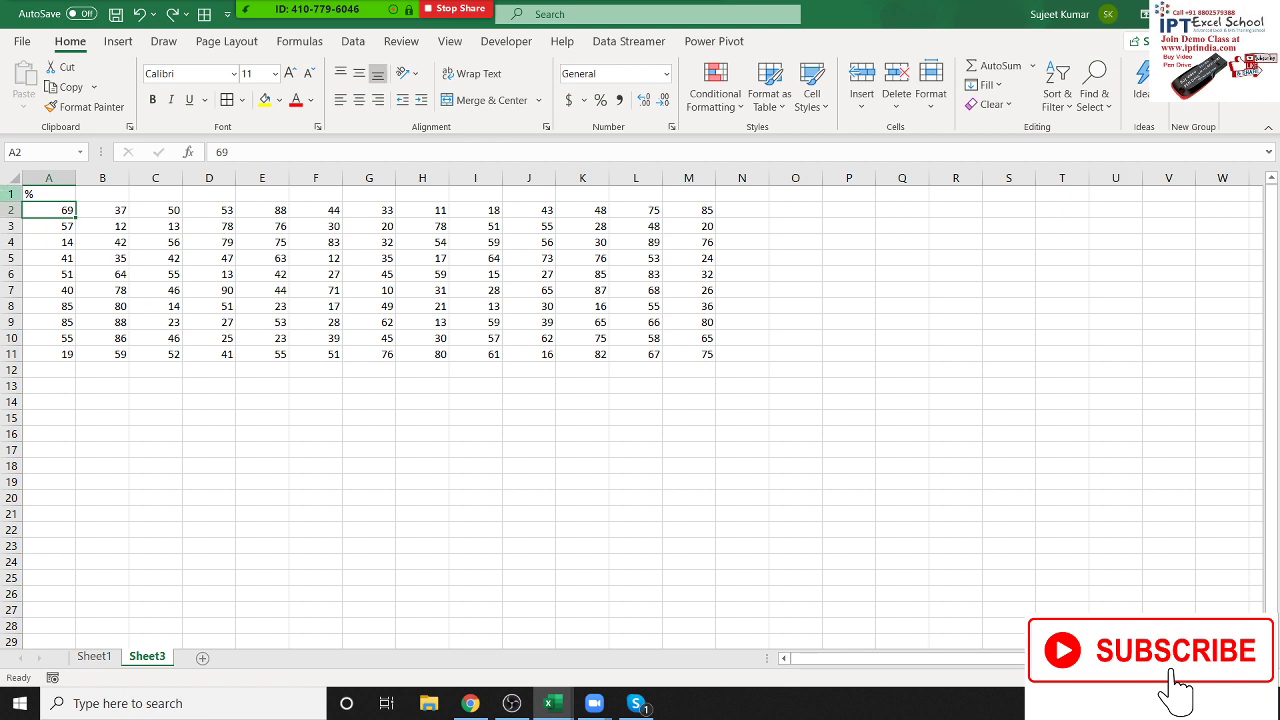
- Enter 0.69 in A2, test Percent Style on it, then undo the formatting
text(0.)
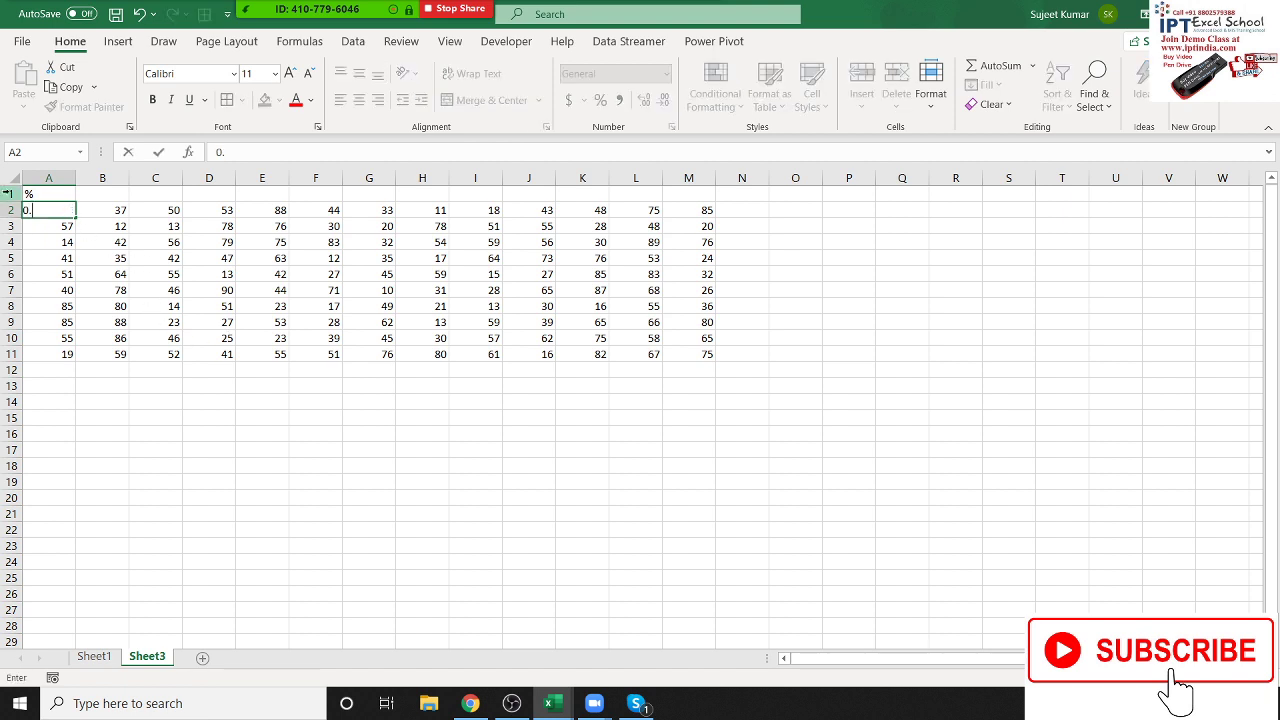
text(69)
key(ctrl+Return)
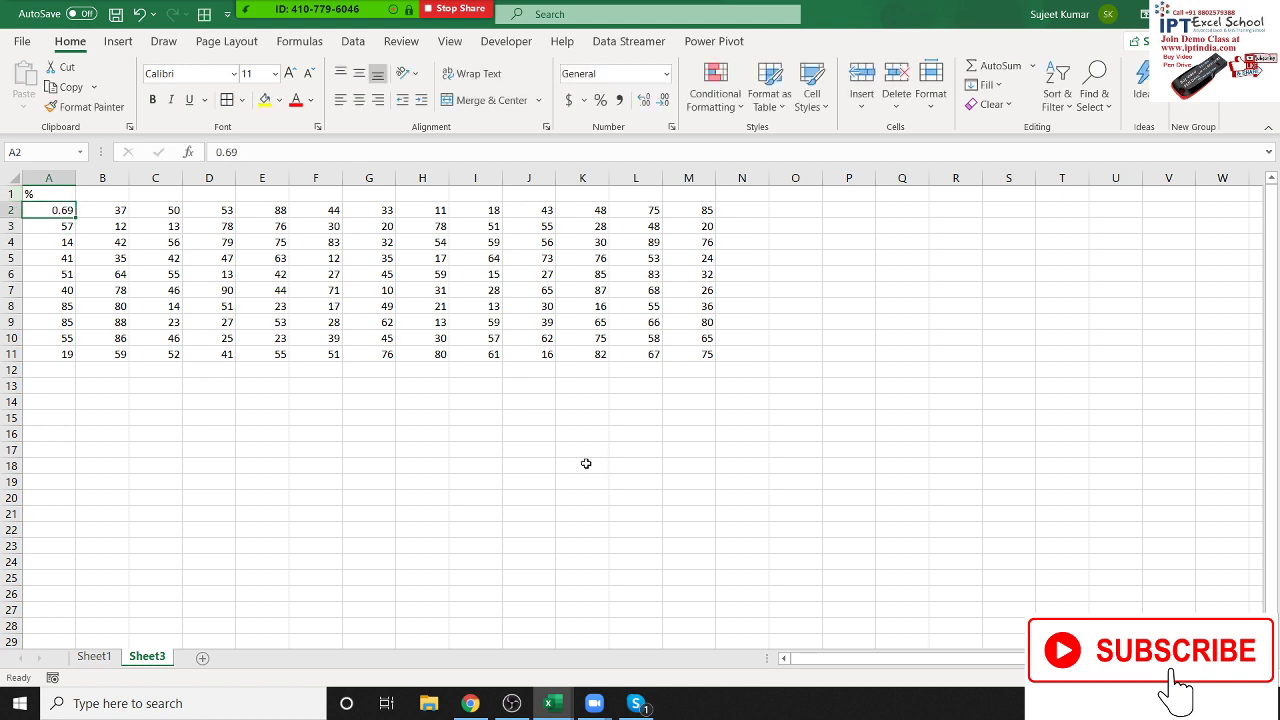
click(600, 100)
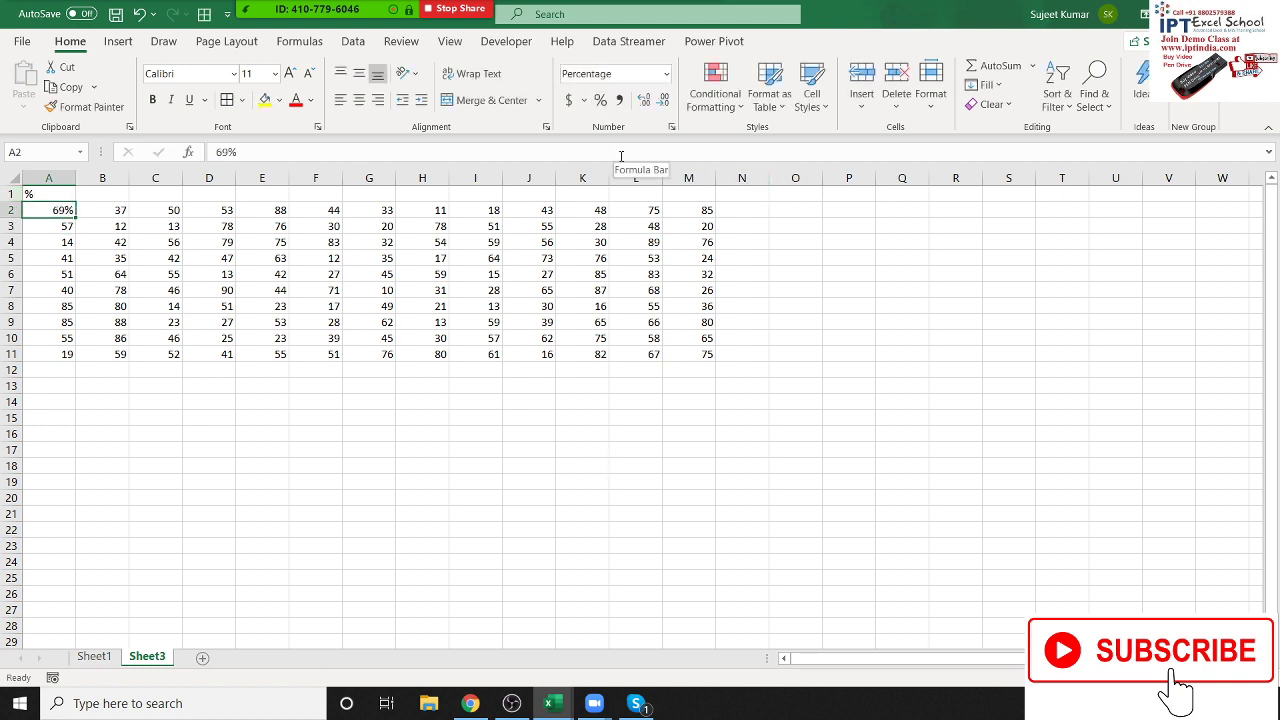
key(ctrl+z)
key(ctrl+z)
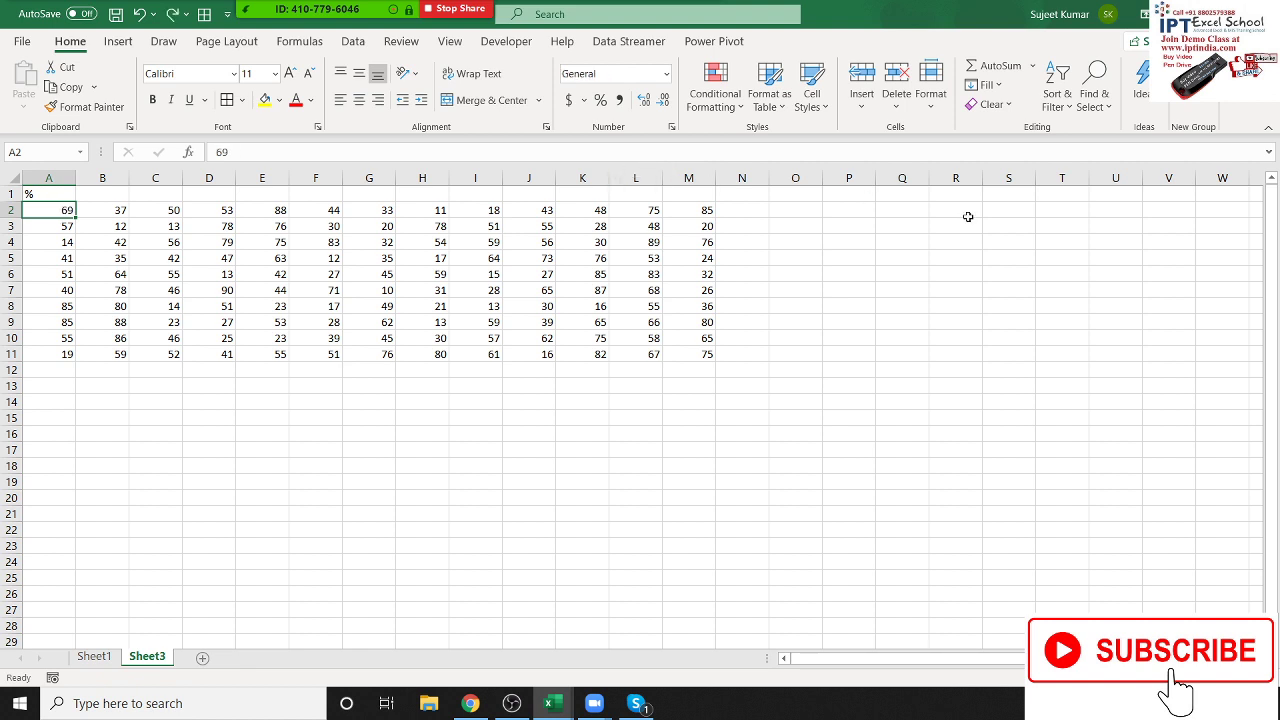
- Enter the divisor 100 in Q4 and copy it
click(892, 250)
text(1)
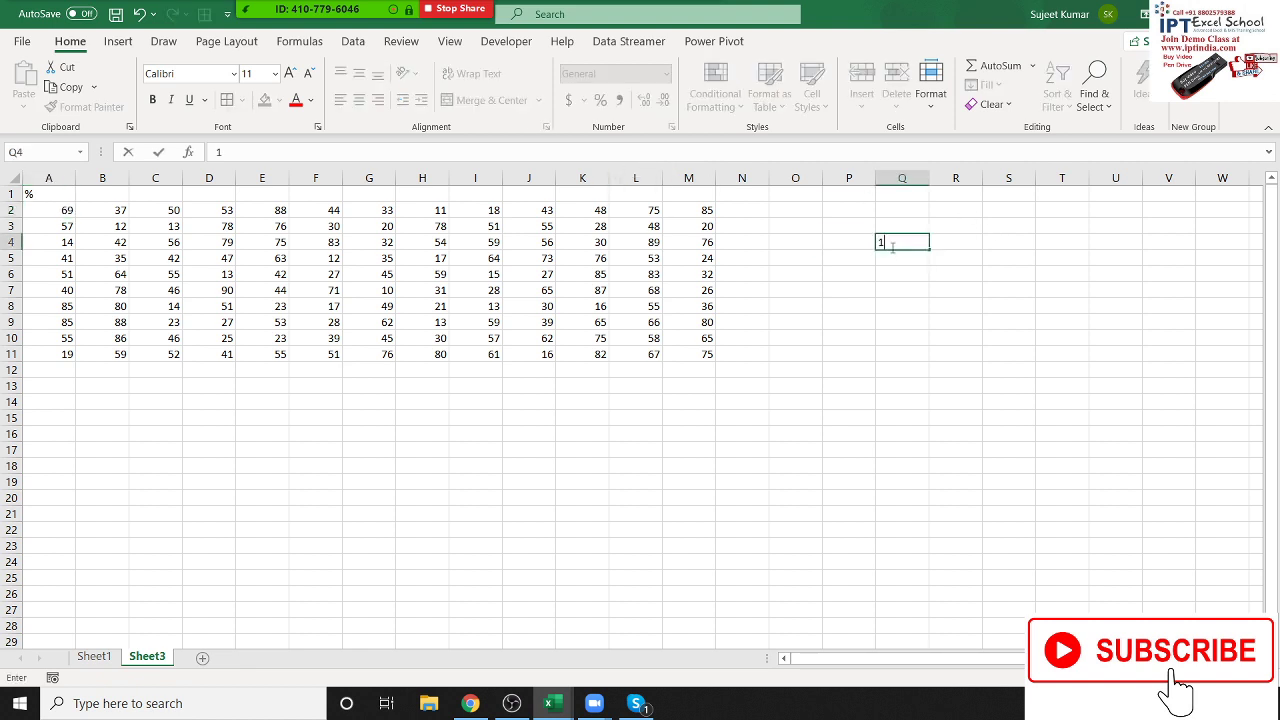
text(00)
key(Return)
click(892, 249)
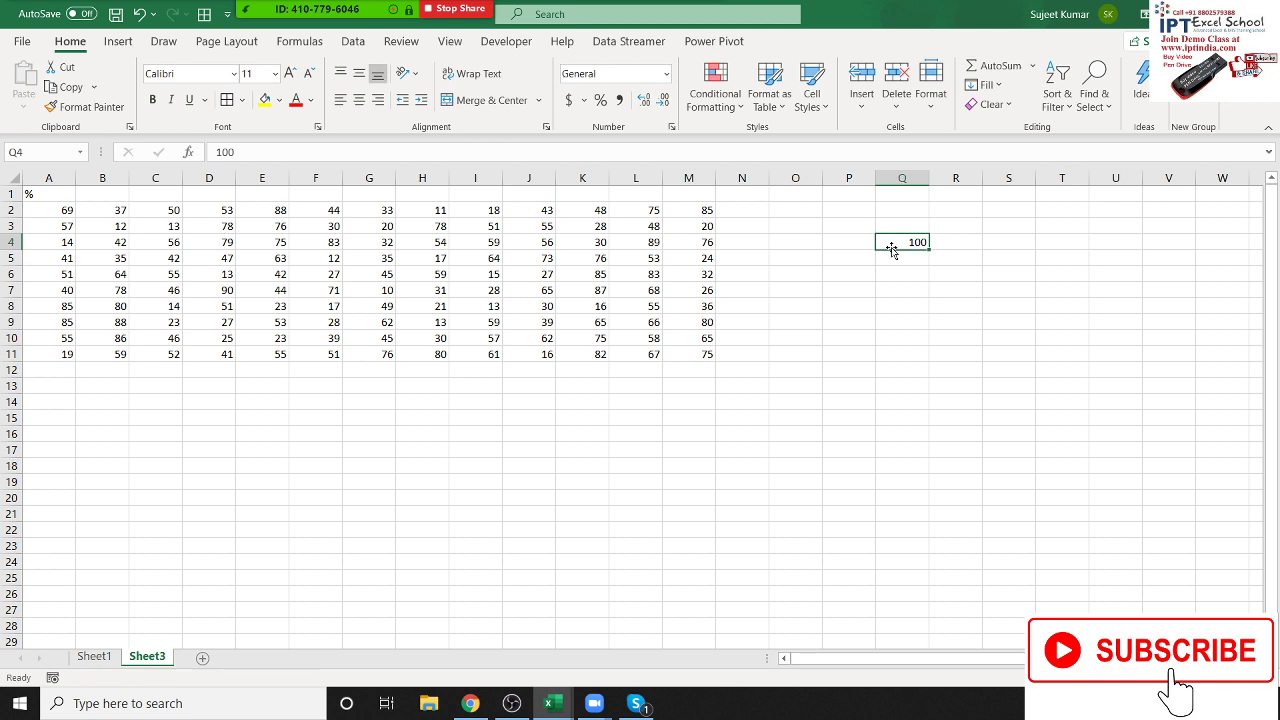
key(ctrl+c)
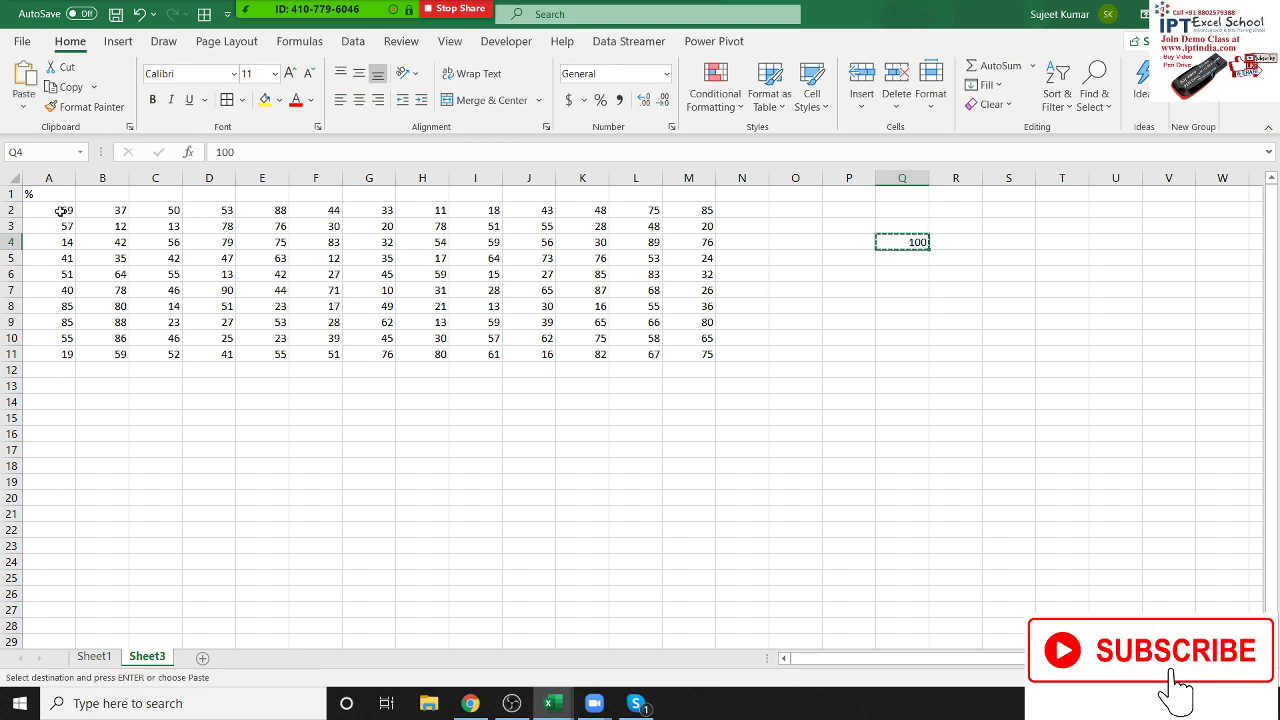
- Paste Special with Divide onto A2:M11, then format the results as percentages
drag(60, 212, 706, 350)
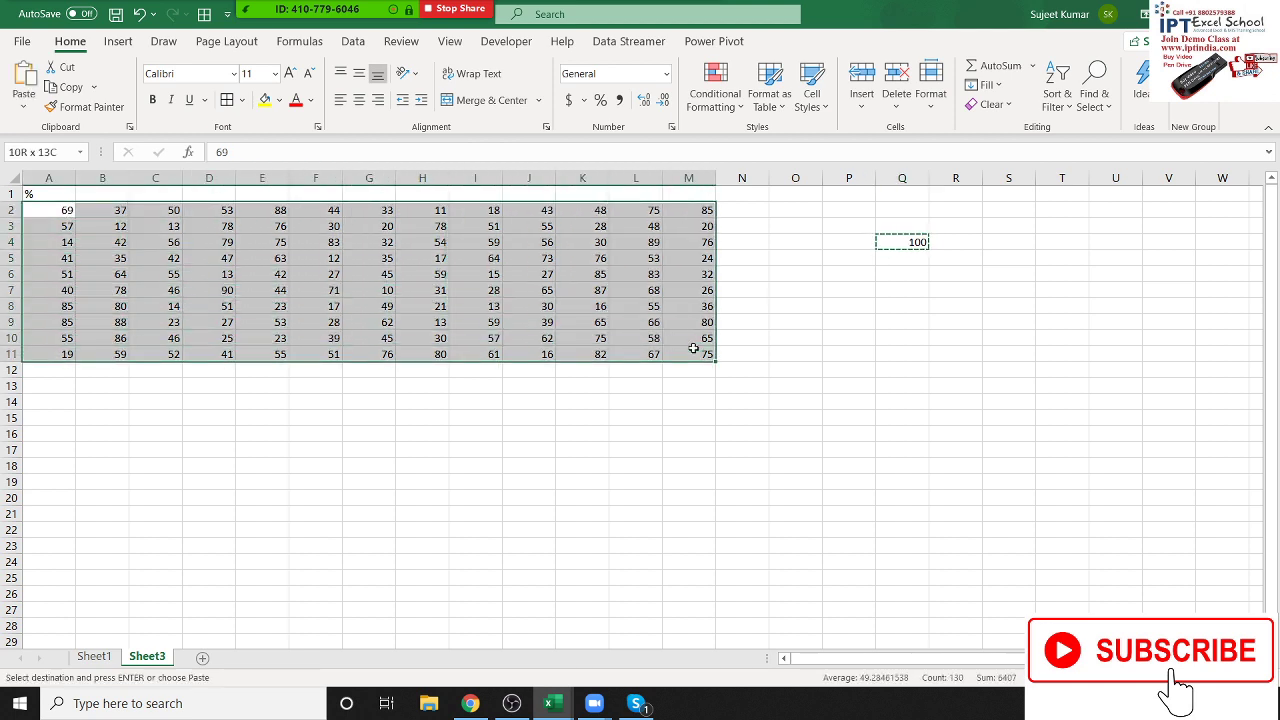
right_click(430, 318)
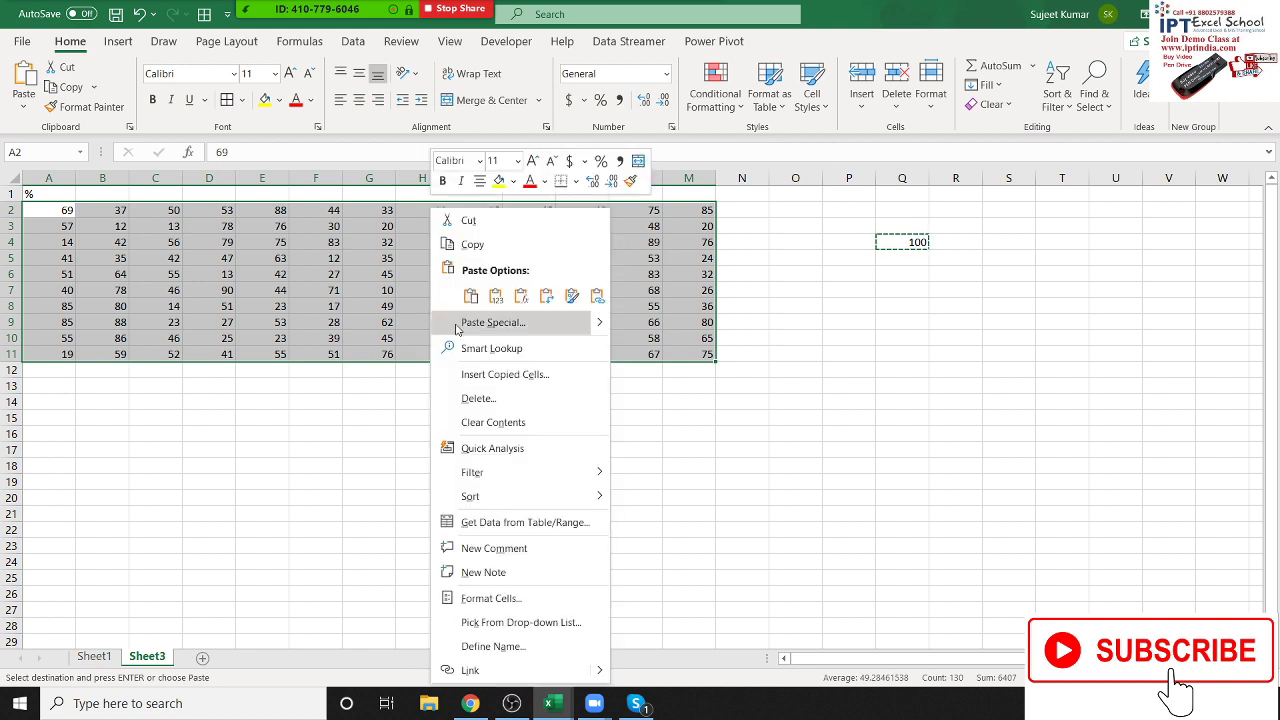
click(455, 323)
mouse_move(423, 183)
mouse_down()
mouse_move(709, 118)
mouse_move(731, 97)
mouse_up()
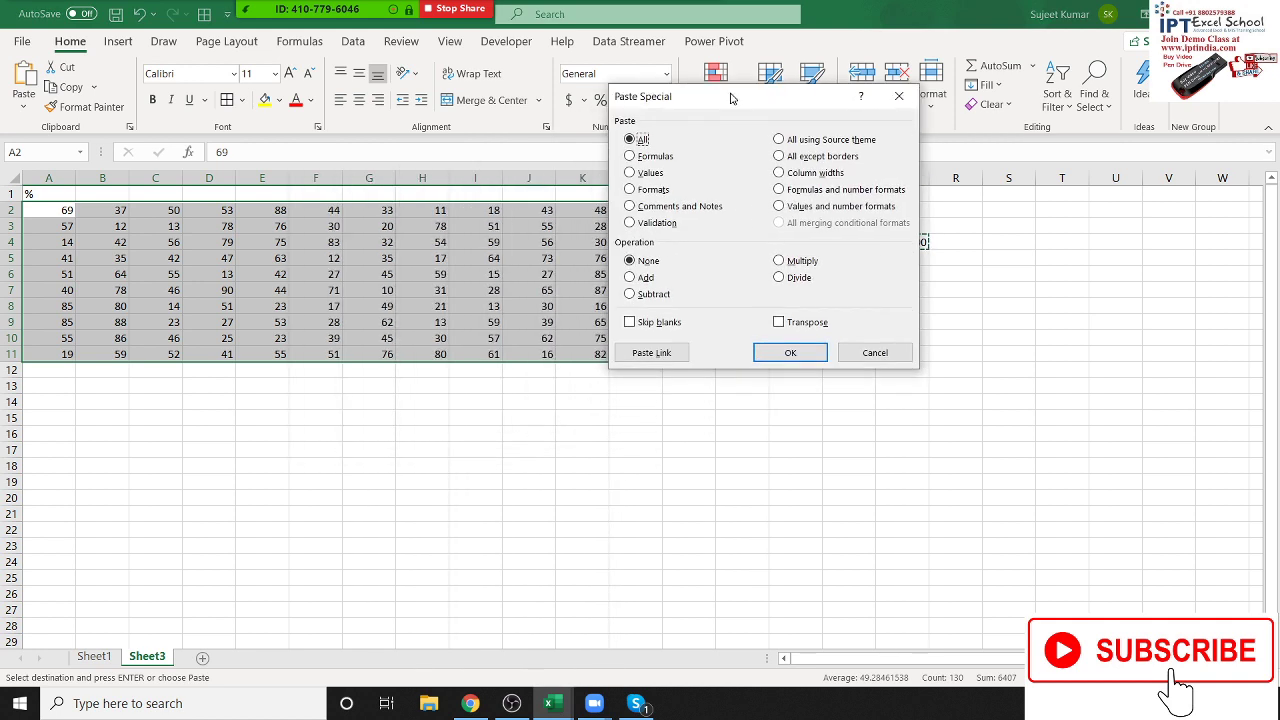
click(779, 277)
drag(771, 111, 1105, 143)
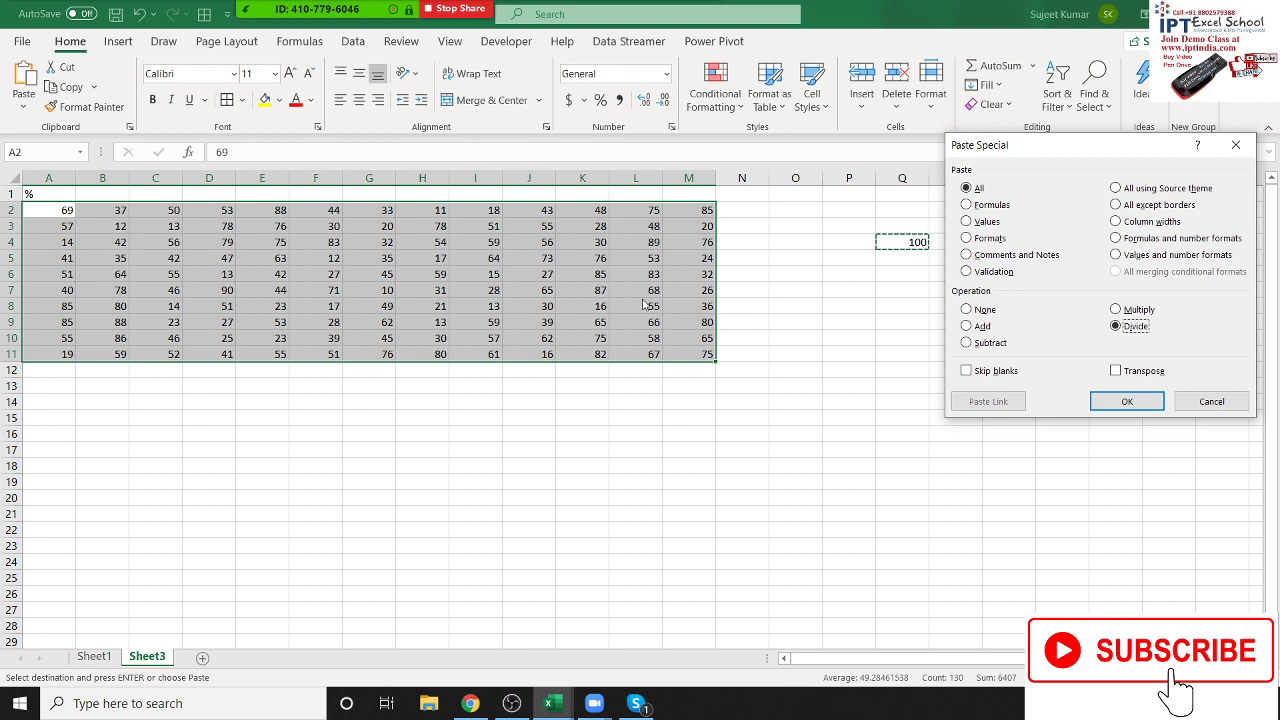
click(1127, 401)
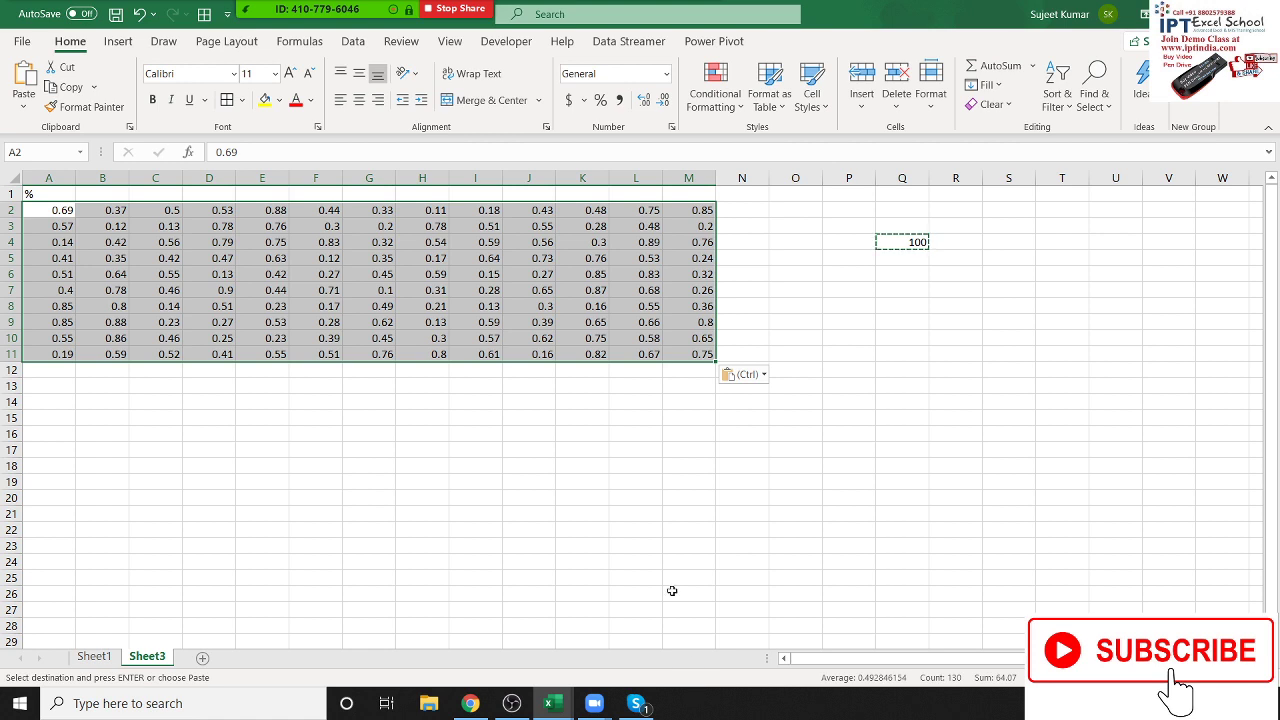
click(600, 100)
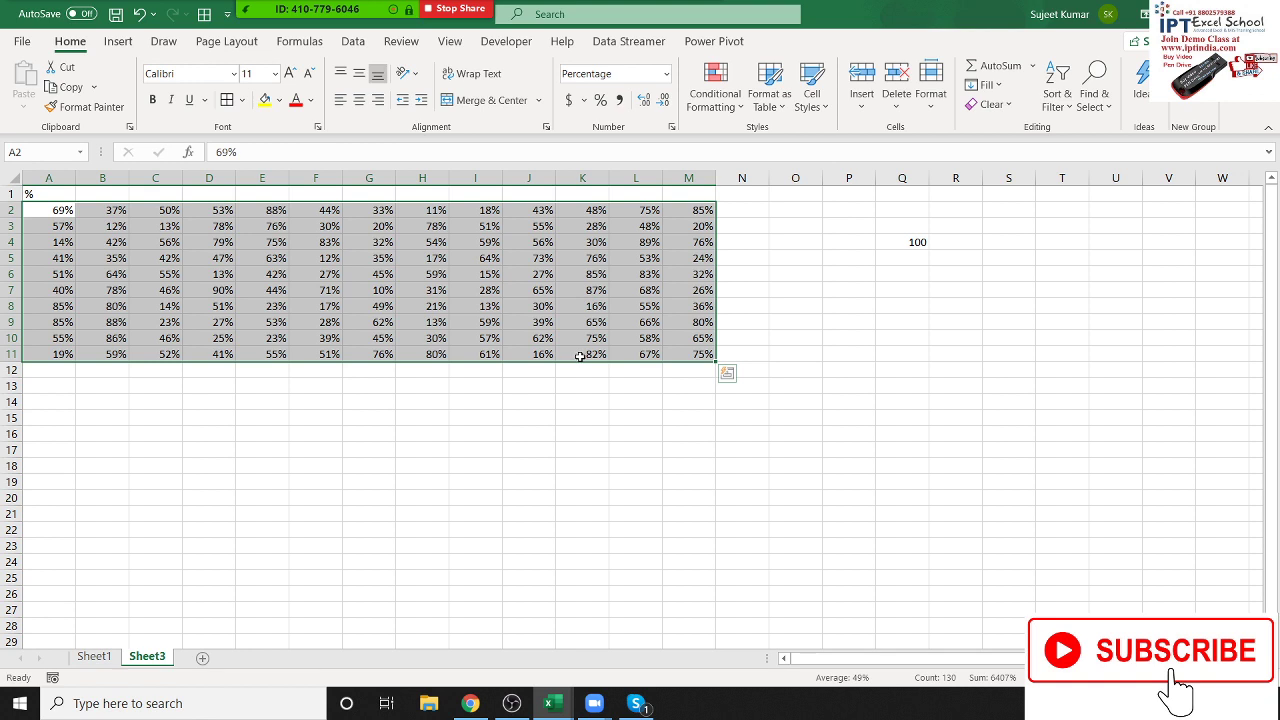
- Inspect B3's contents in the formula bar and exit without changes
click(85, 228)
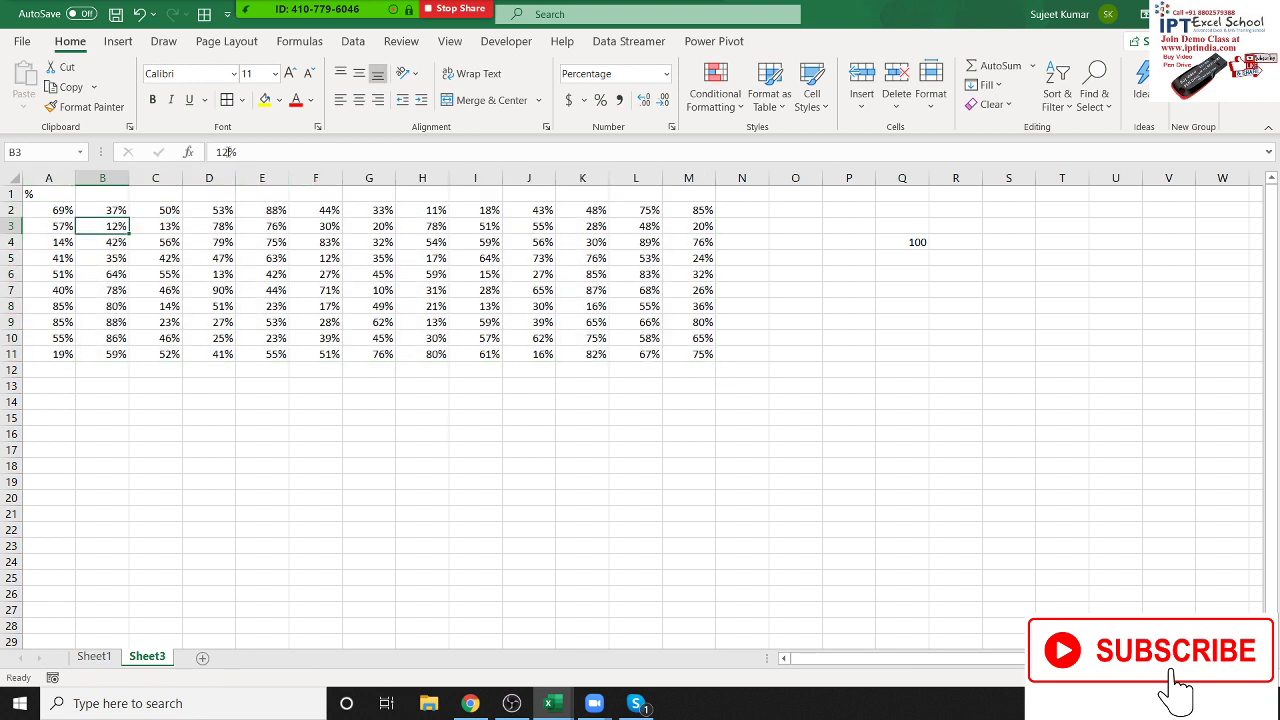
double_click(227, 151)
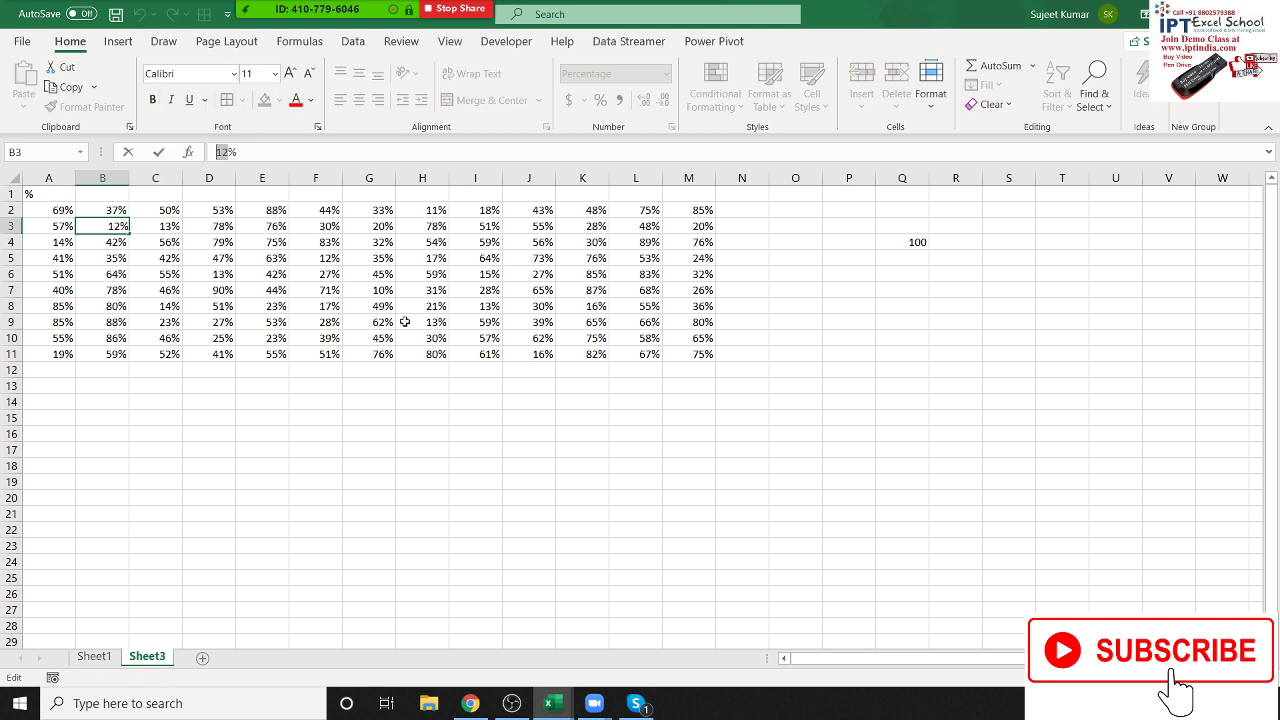
key(Escape)
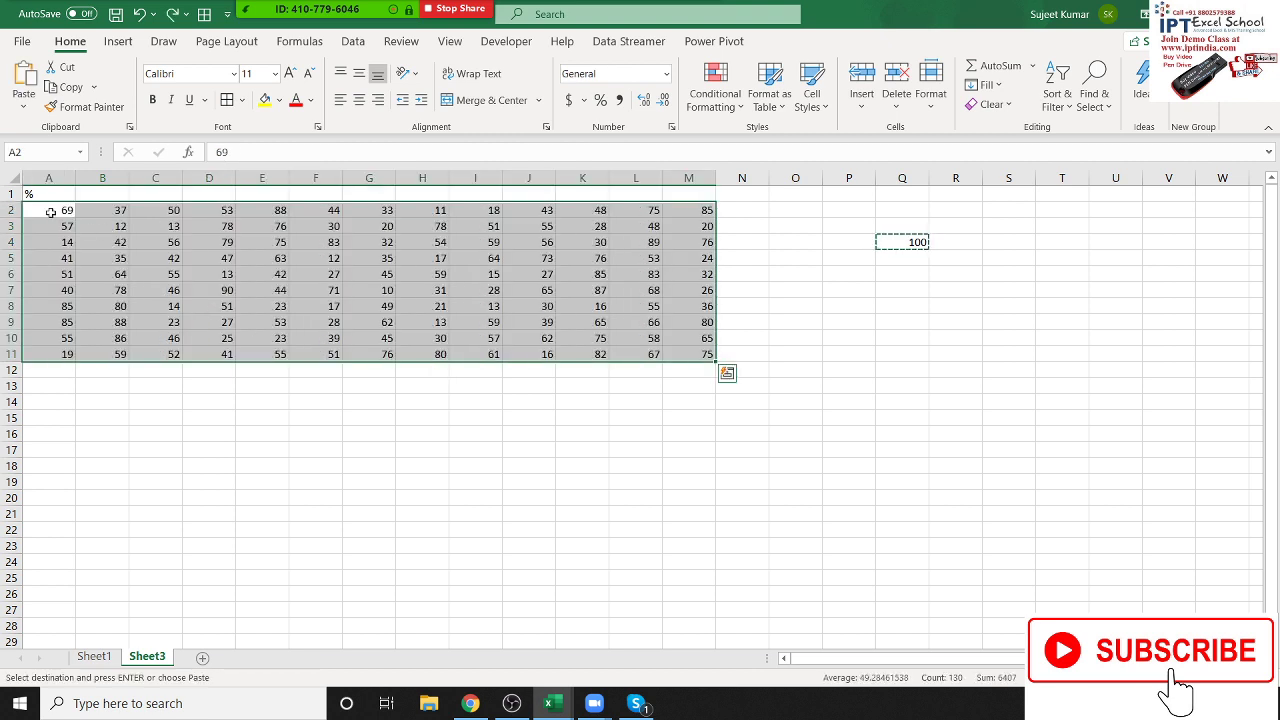
- Delete the % label row, then insert a blank column A and a blank row 1
click(12, 193)
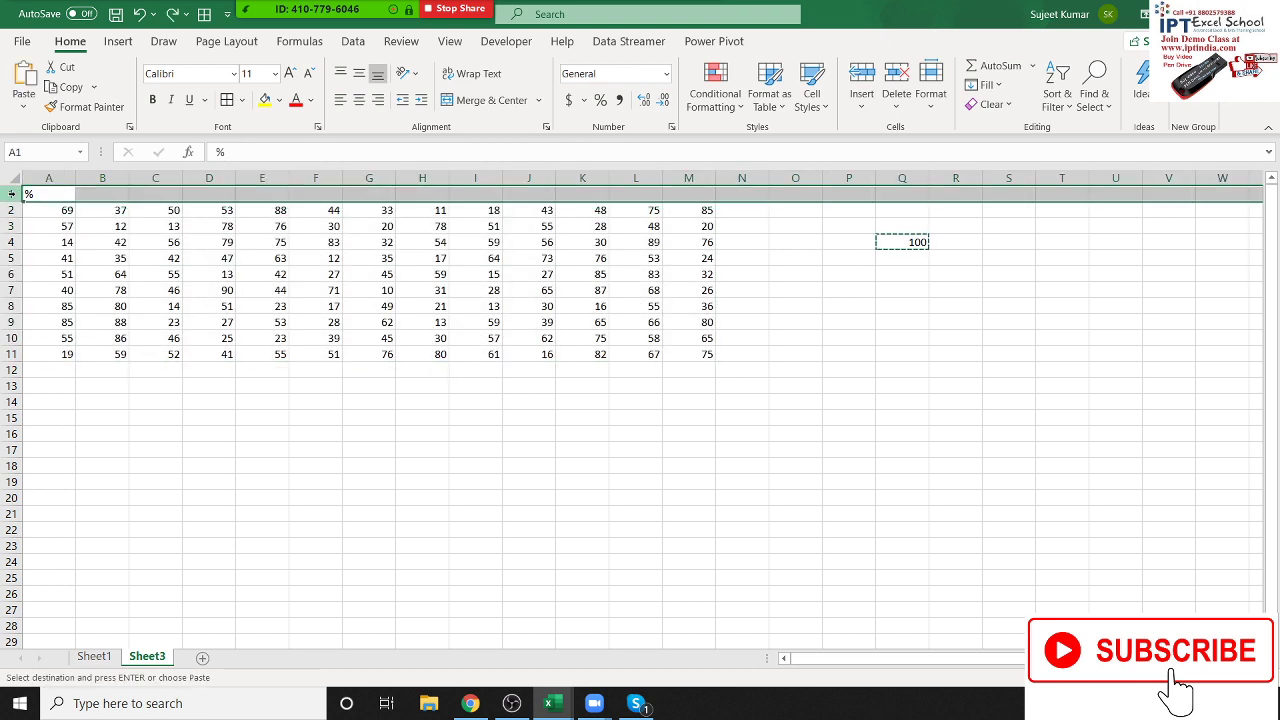
key(ctrl+minus)
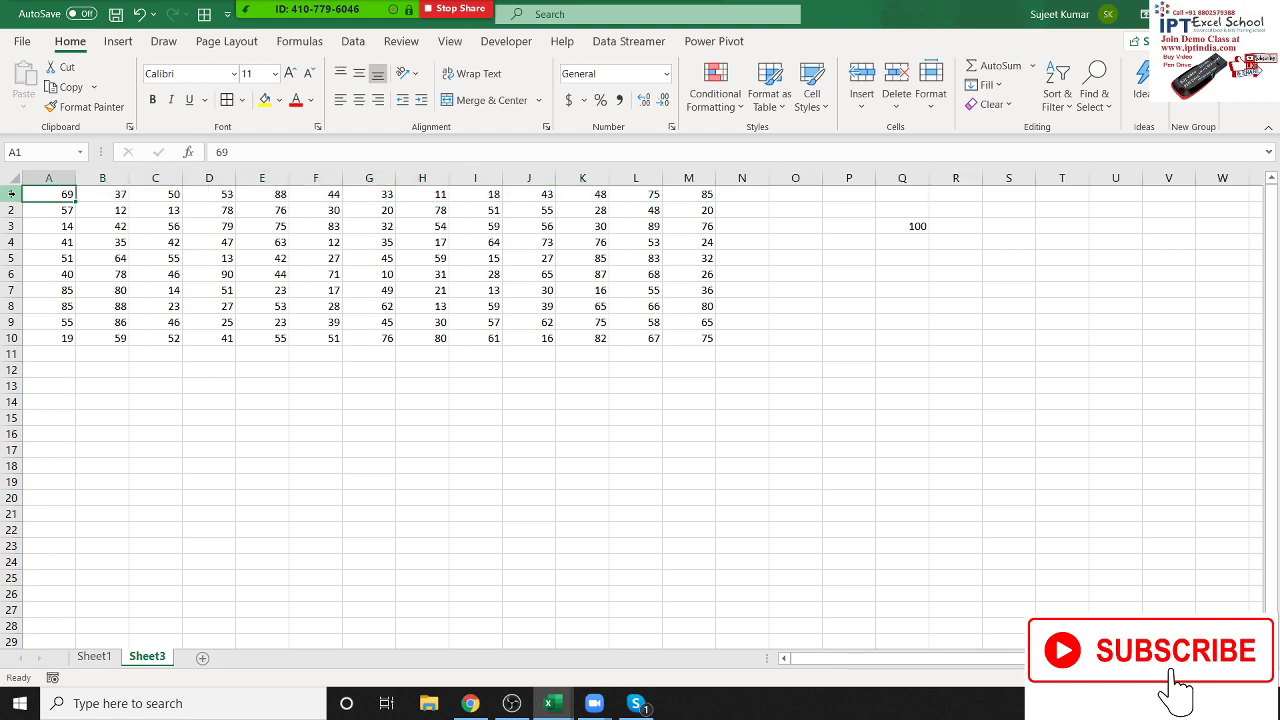
key(ctrl+space)
key(ctrl+shift+plus)
click(12, 193)
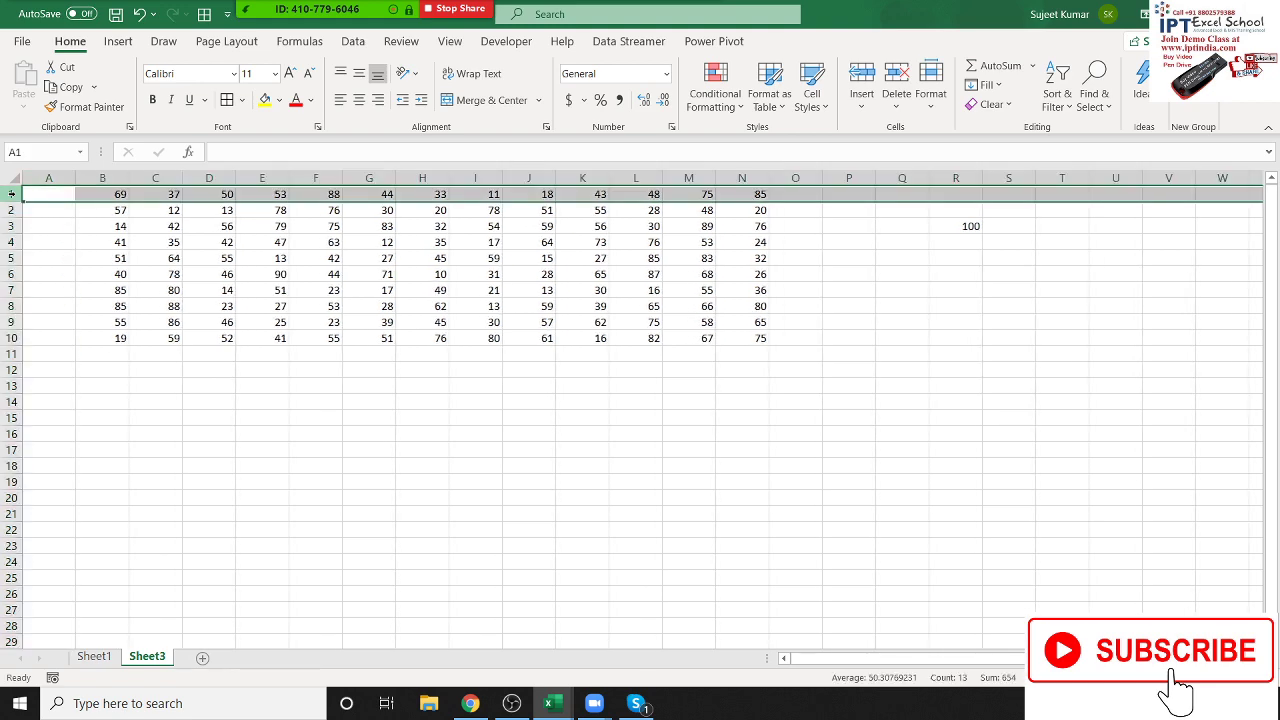
key(ctrl+shift+plus)
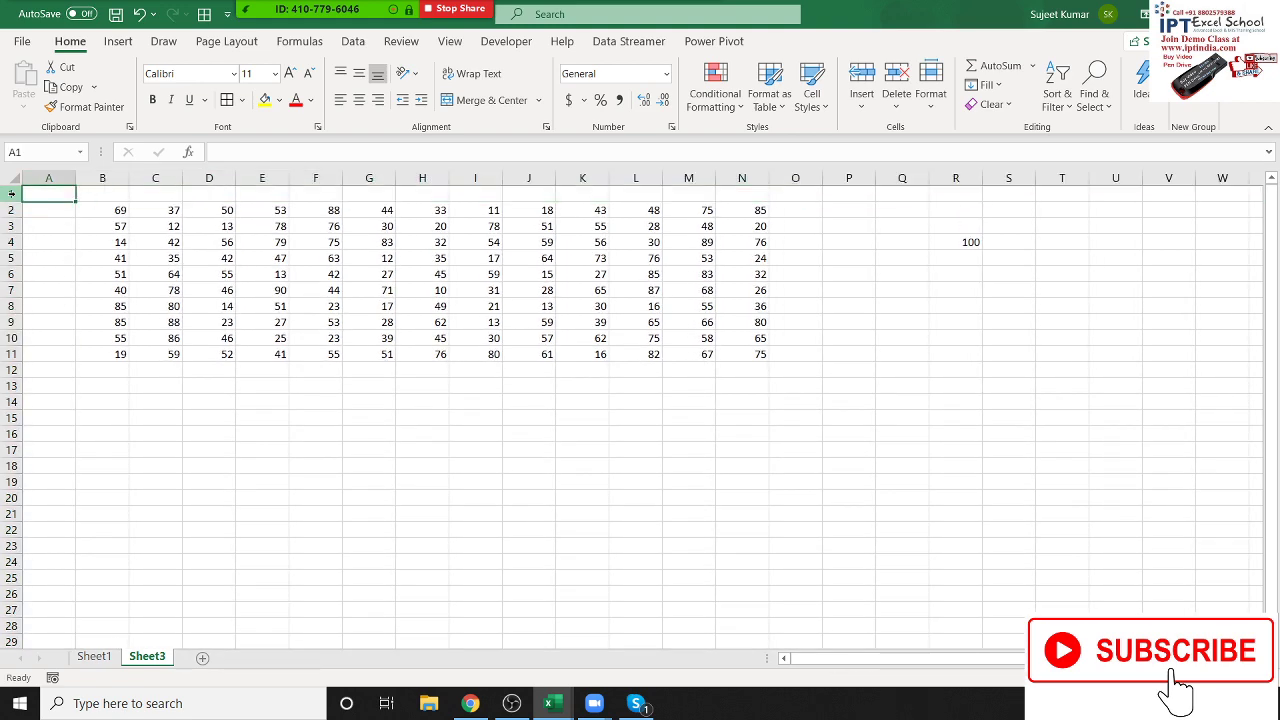
- Enter the heading 'Name' in A1
text(Nae)
key(BackSpace)
text(m)
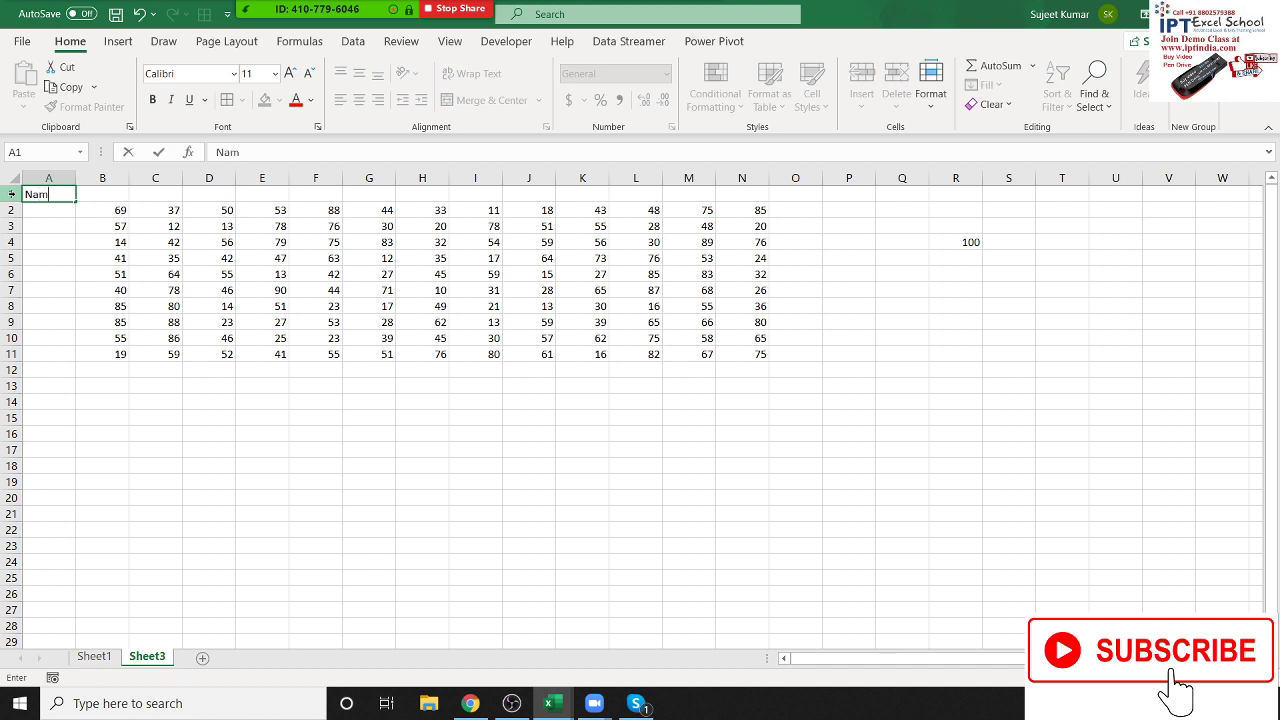
text(e)
key(Return)
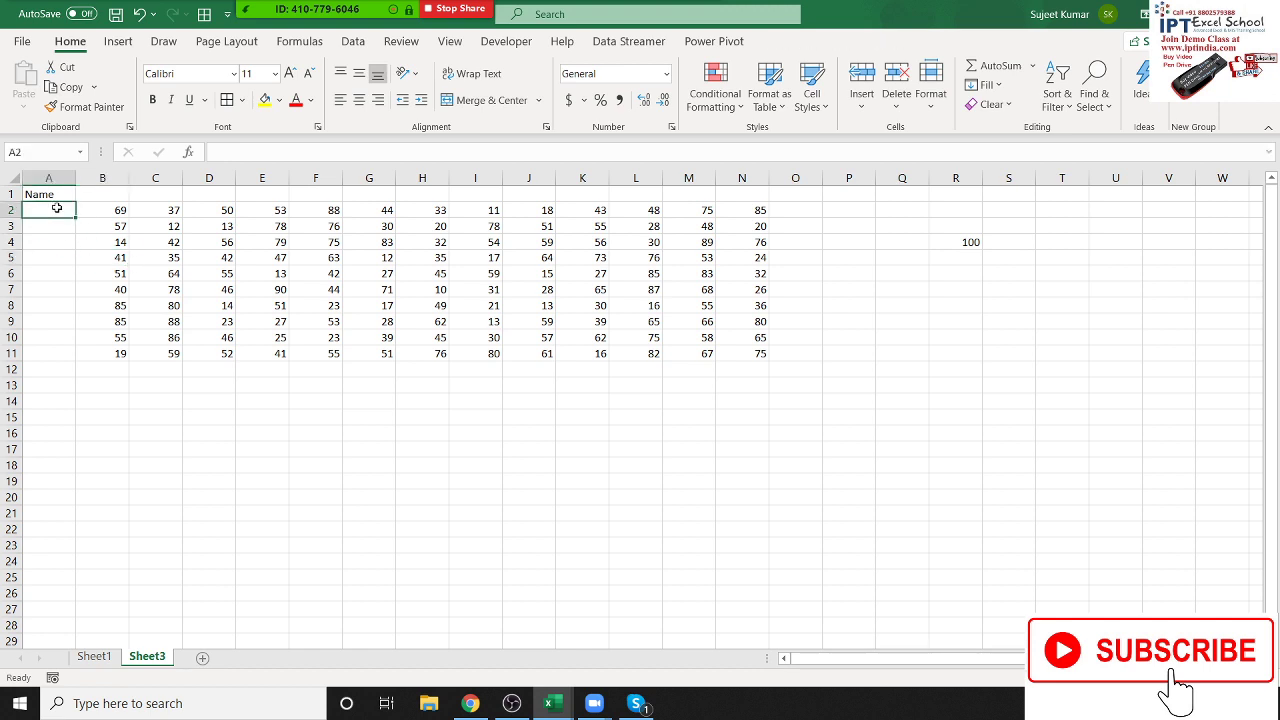
double_click(57, 209)
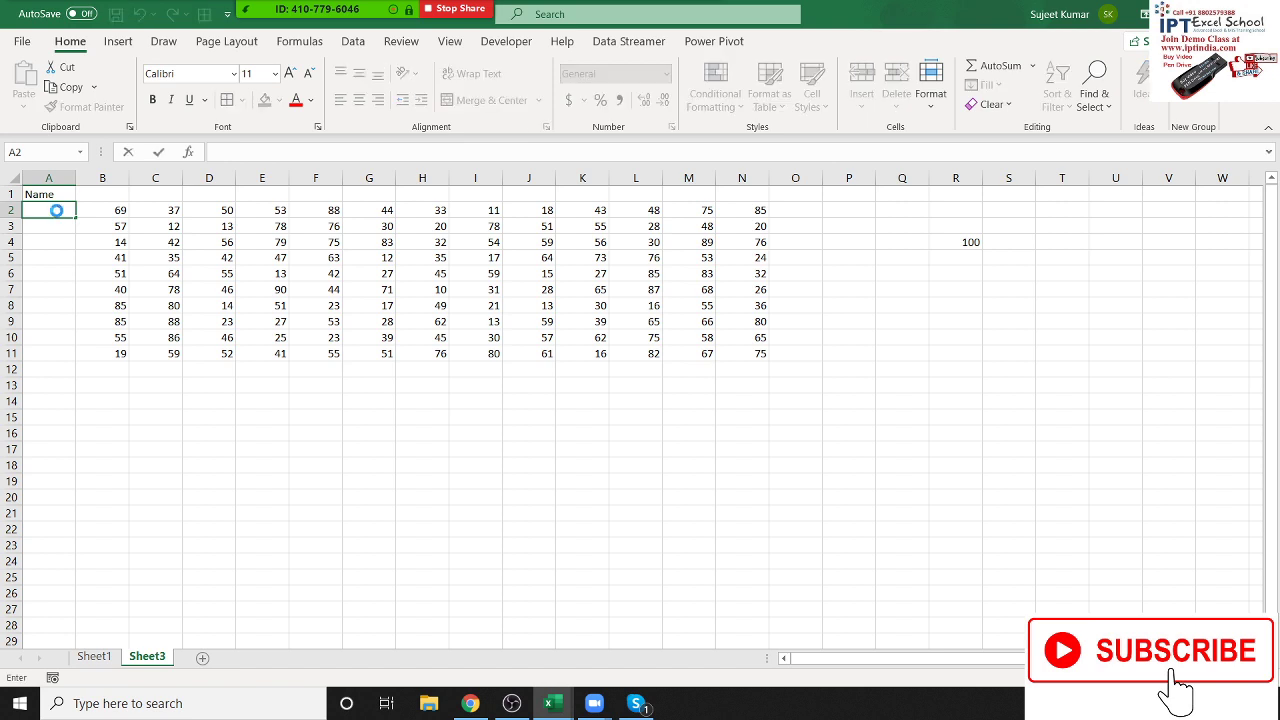
key(Escape)
drag(104, 208, 748, 352)
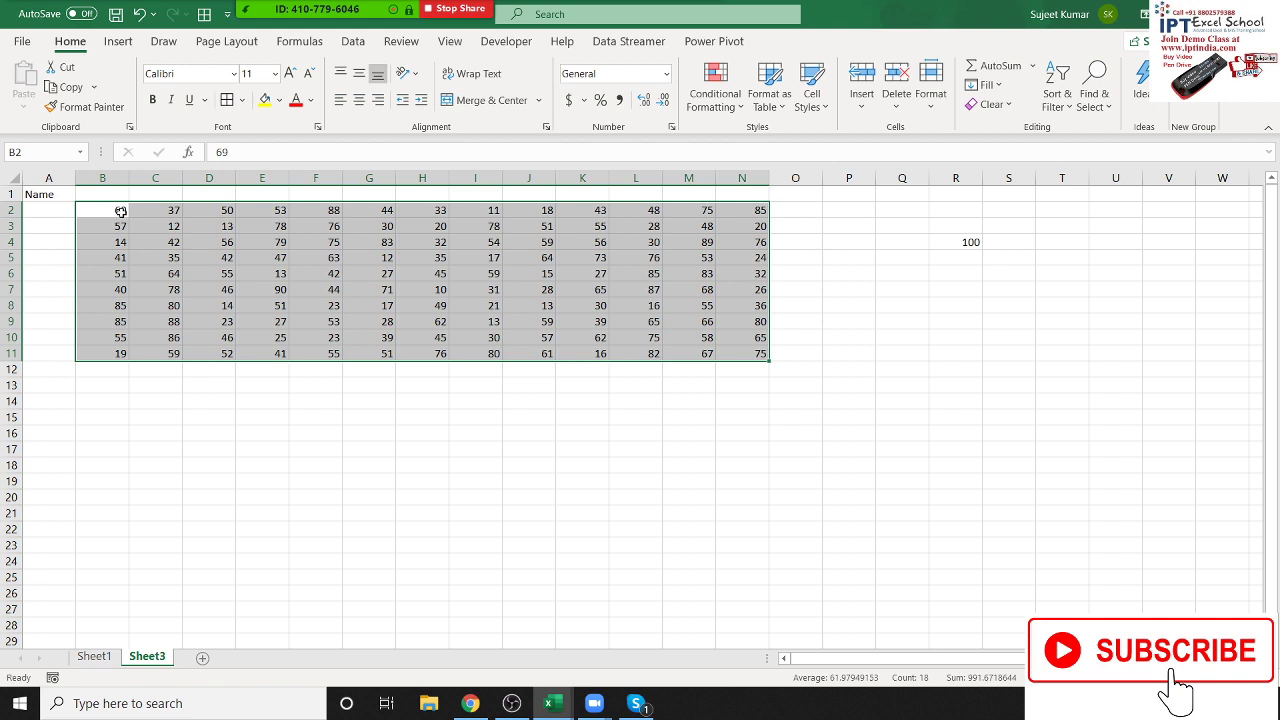
mouse_move(112, 212)
mouse_down()
mouse_move(243, 242)
mouse_move(634, 289)
mouse_move(744, 347)
mouse_up()
click(30, 216)
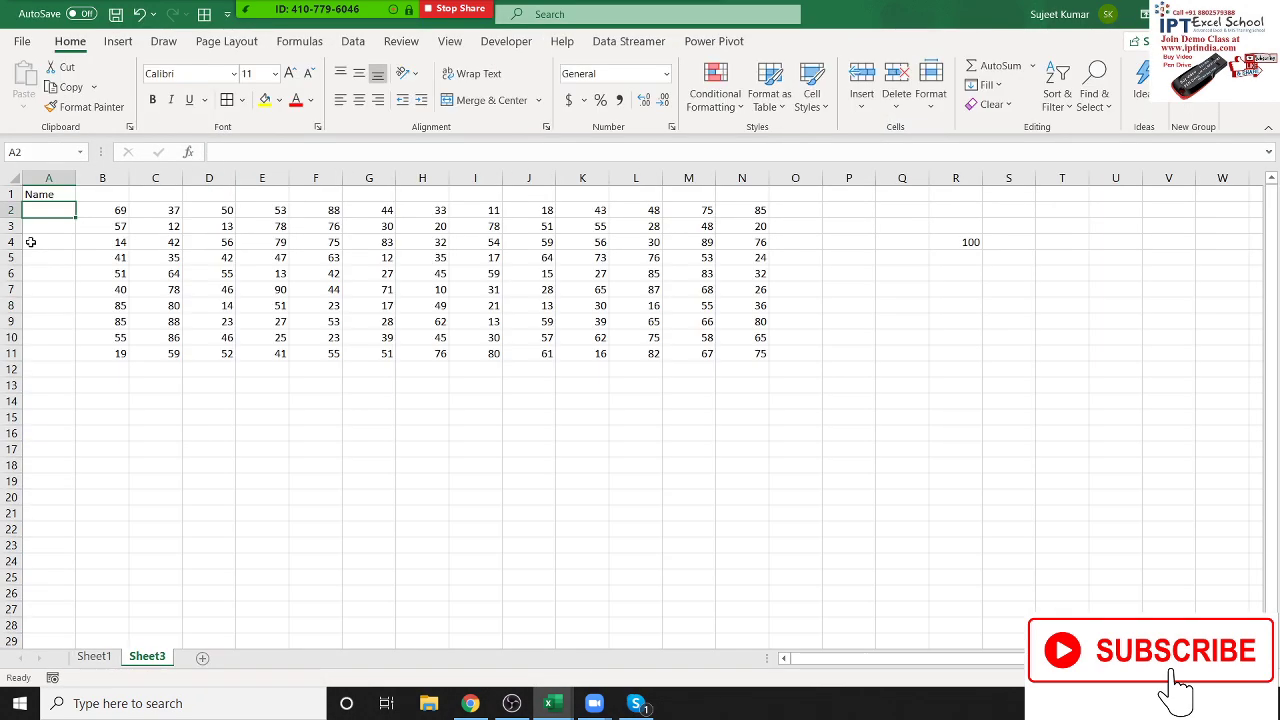
- Enter 125.635 in Q8 and fill it down to Q12
click(902, 313)
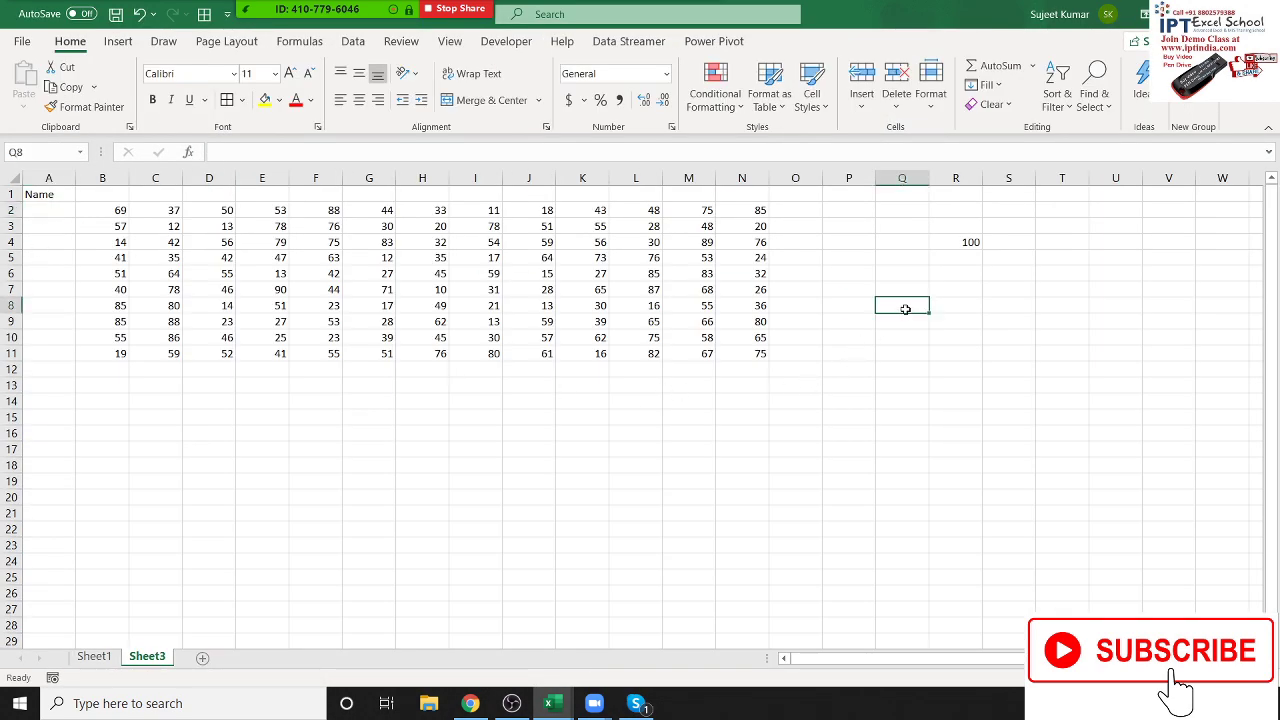
text(125.635)
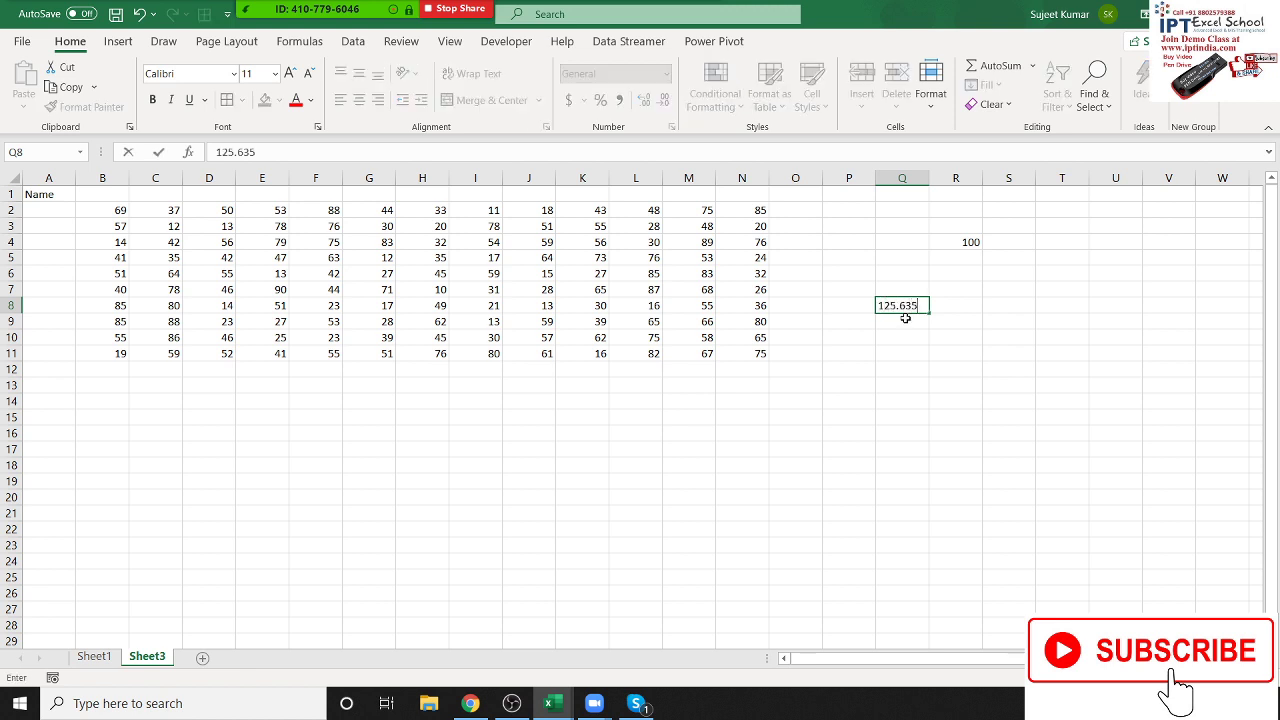
key(Return)
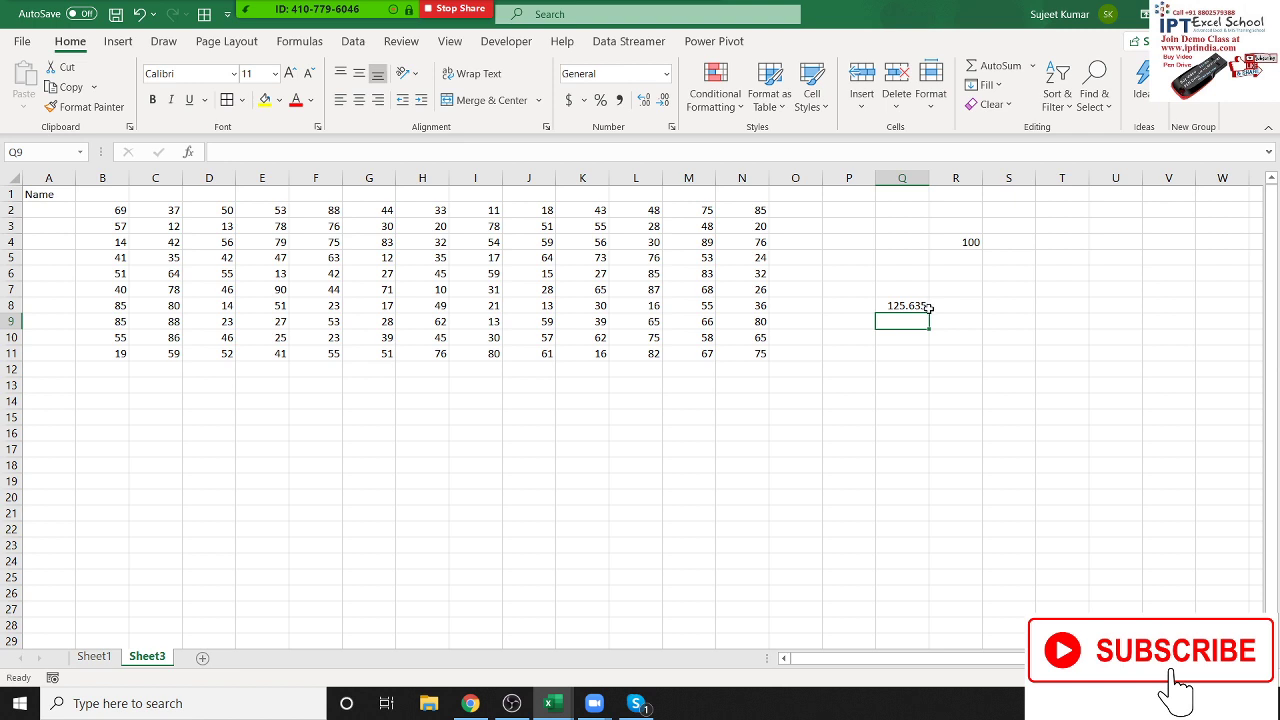
click(927, 306)
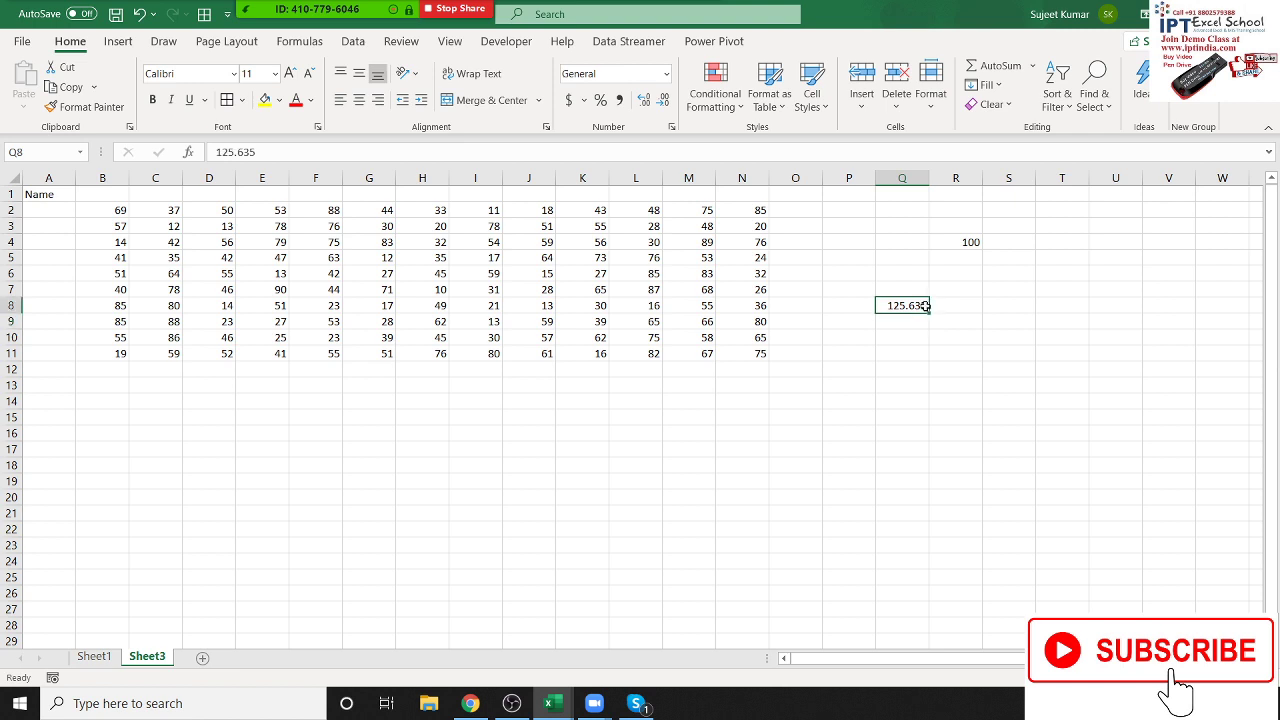
drag(928, 314, 929, 377)
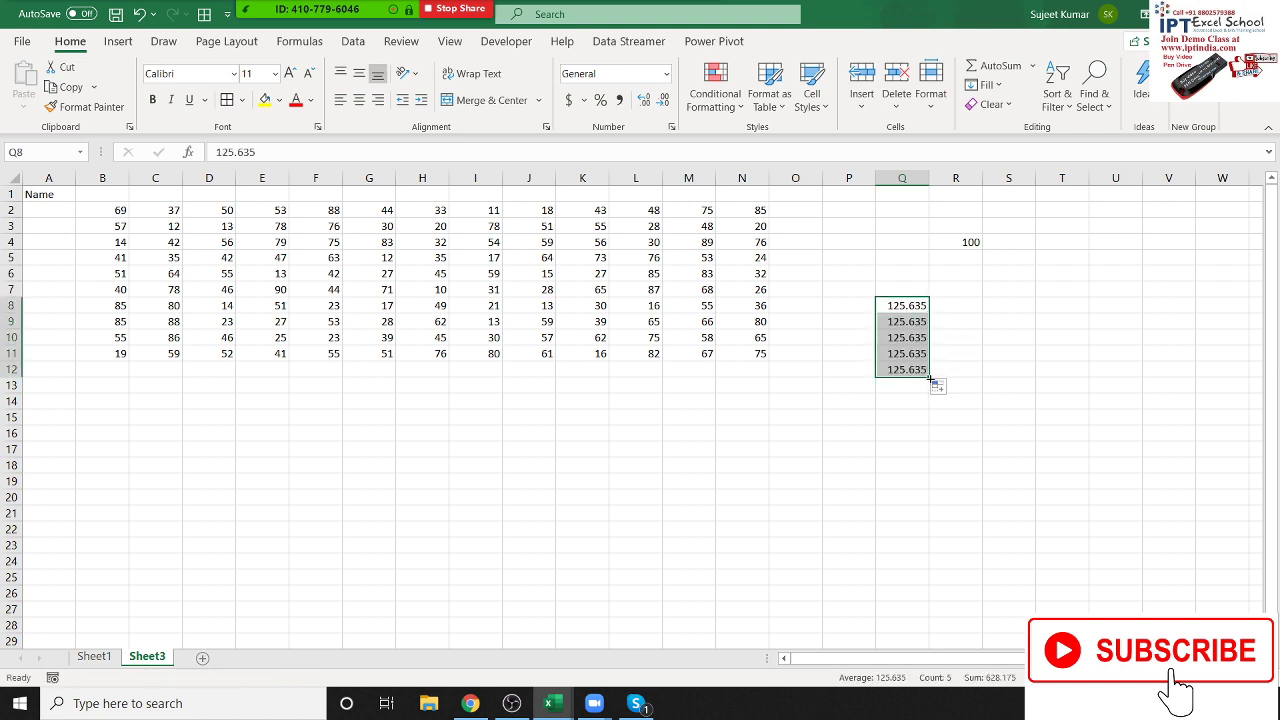
click(905, 309)
click(937, 308)
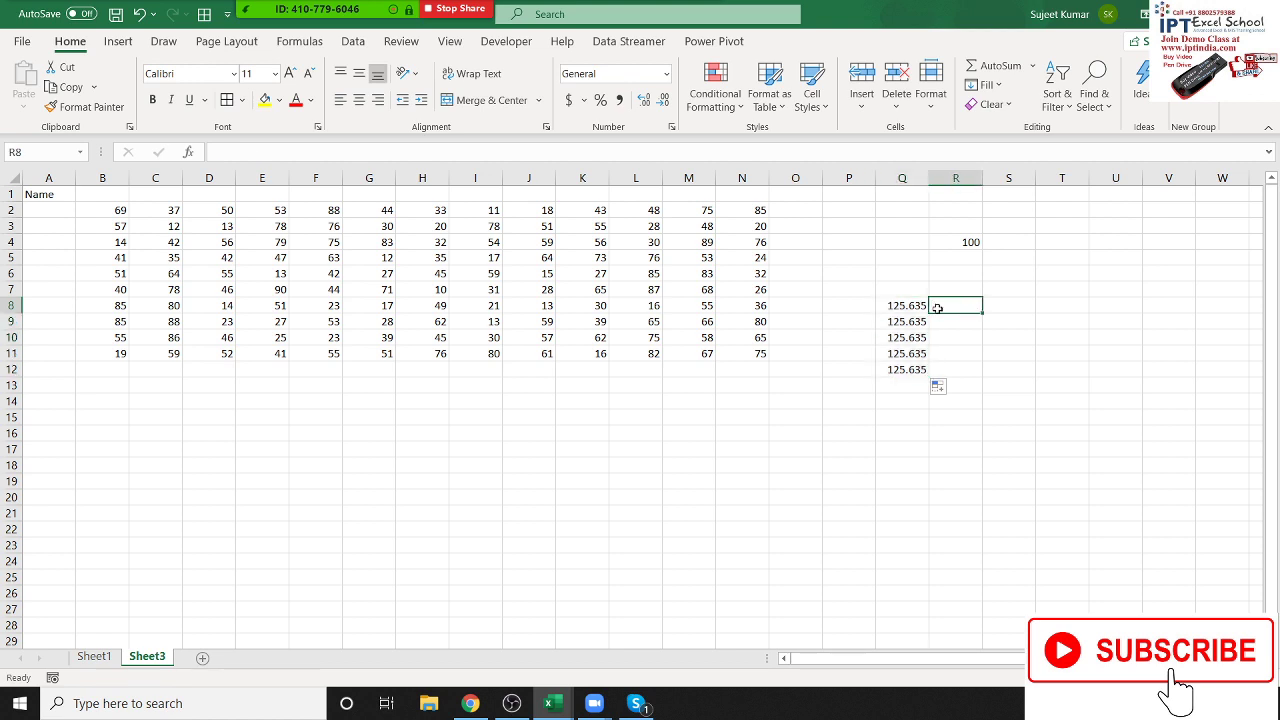
- Enter =ROUND(Q8,0) in R8 so it shows 126
text(=r)
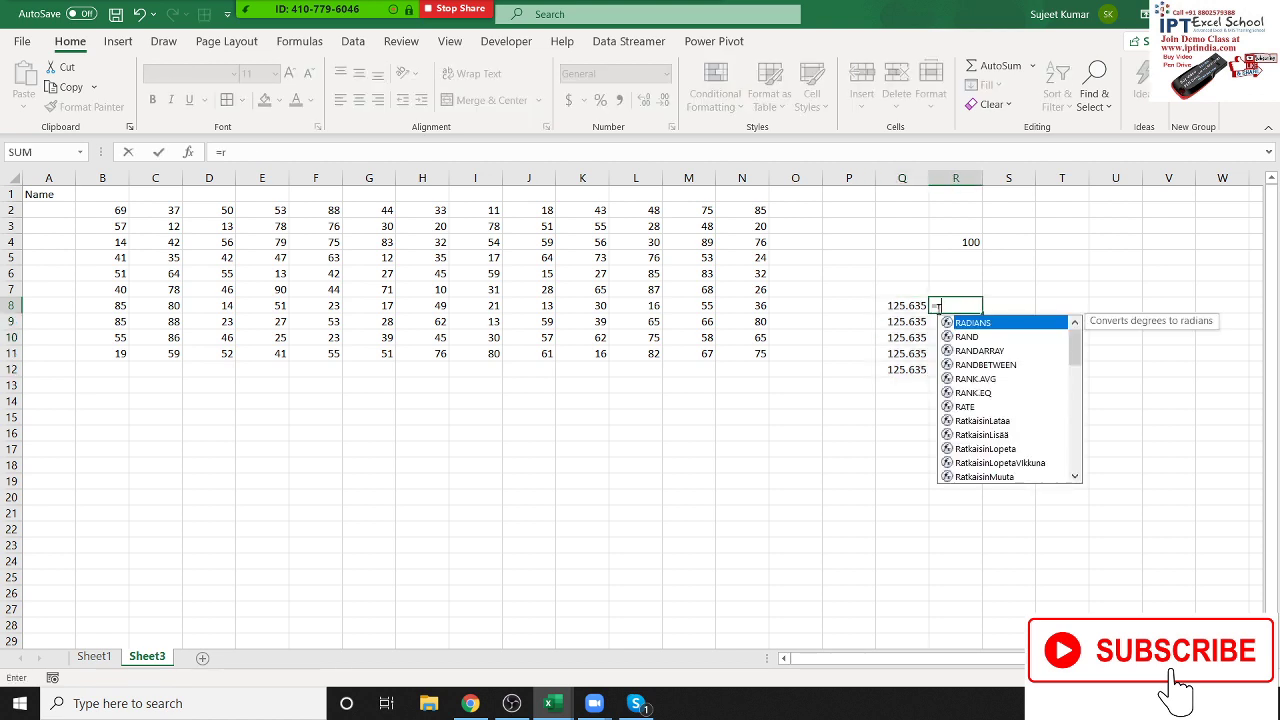
text(o)
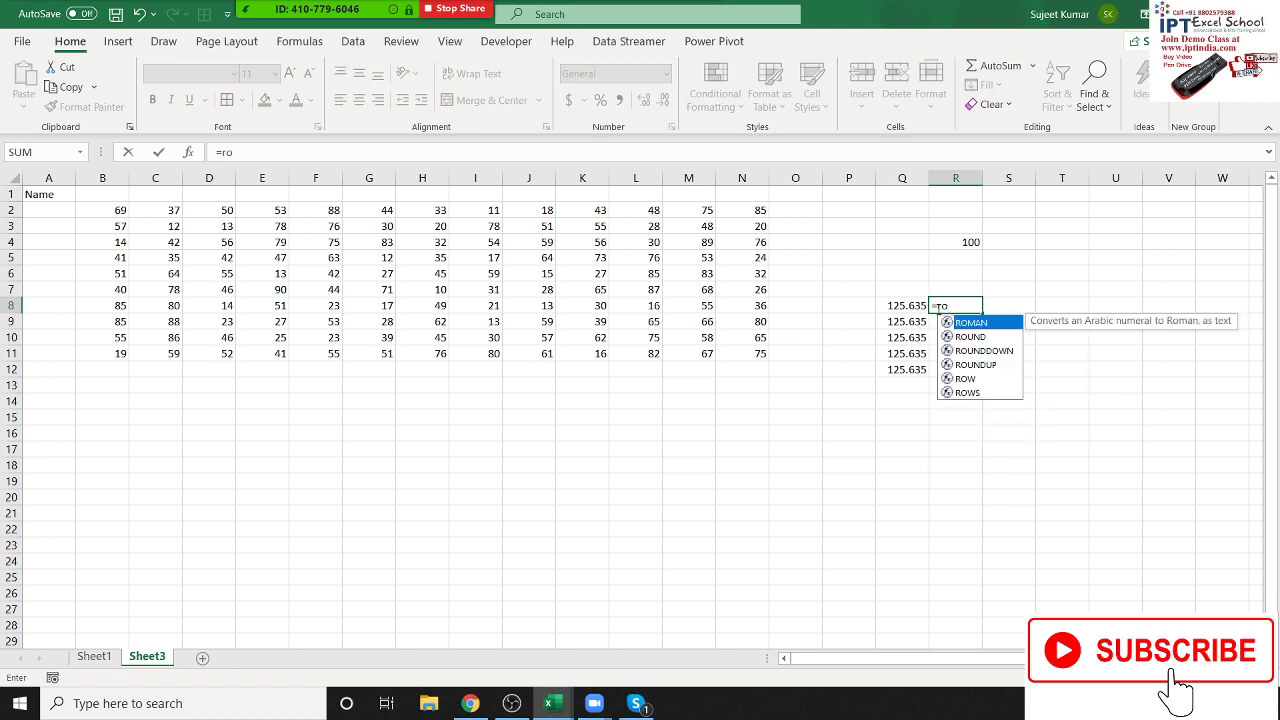
key(Down)
key(Down)
key(Down)
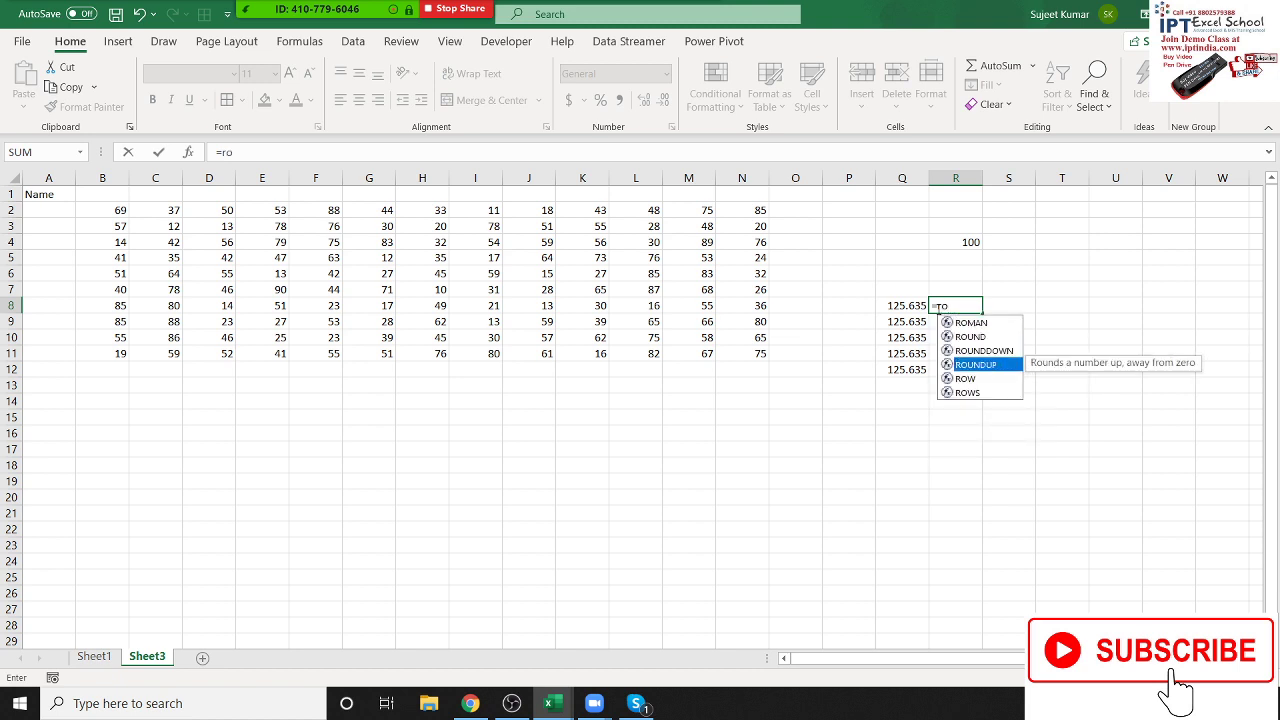
key(Up)
key(Up)
key(Right)
click(937, 308)
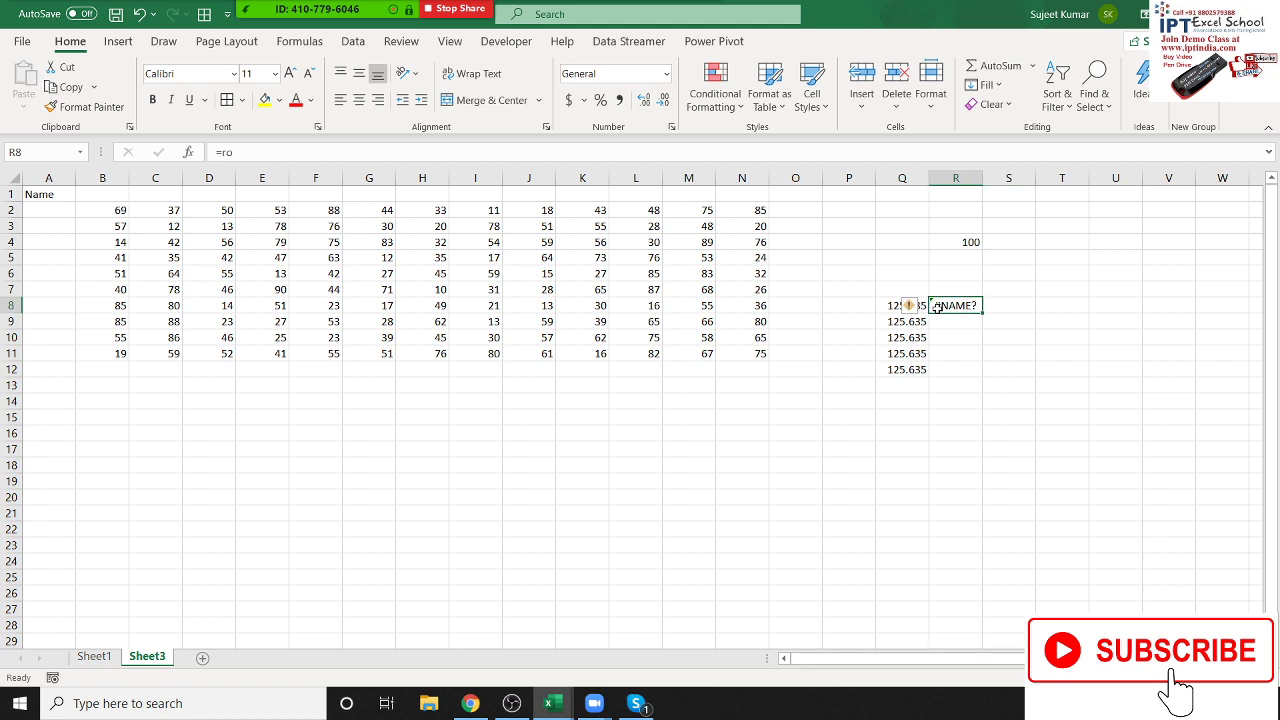
text(=RA)
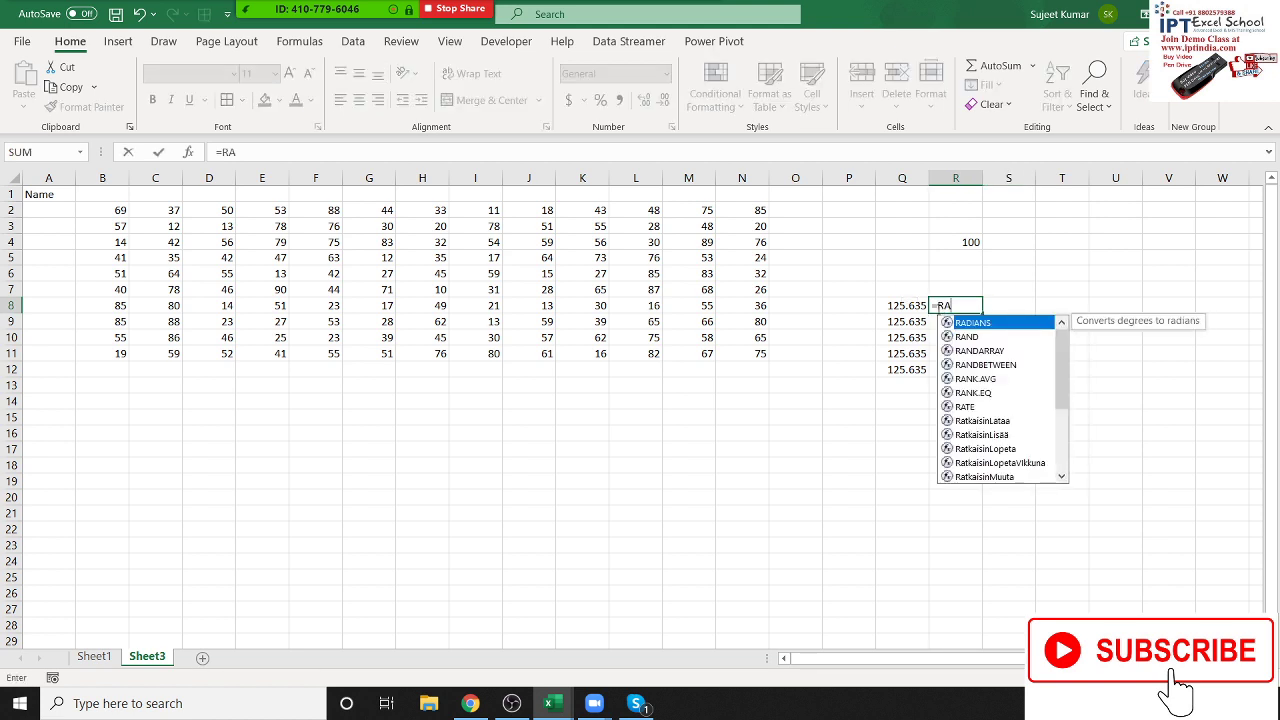
key(BackSpace)
text(OU)
key(Tab)
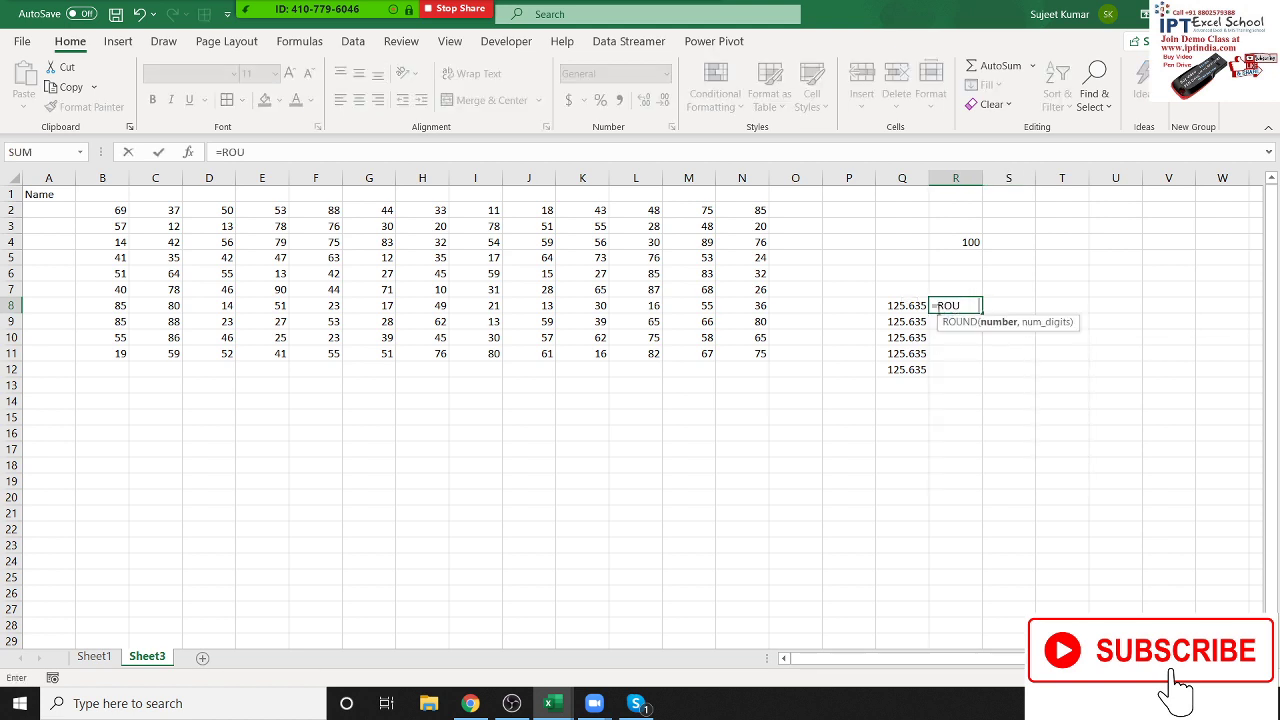
key(Left)
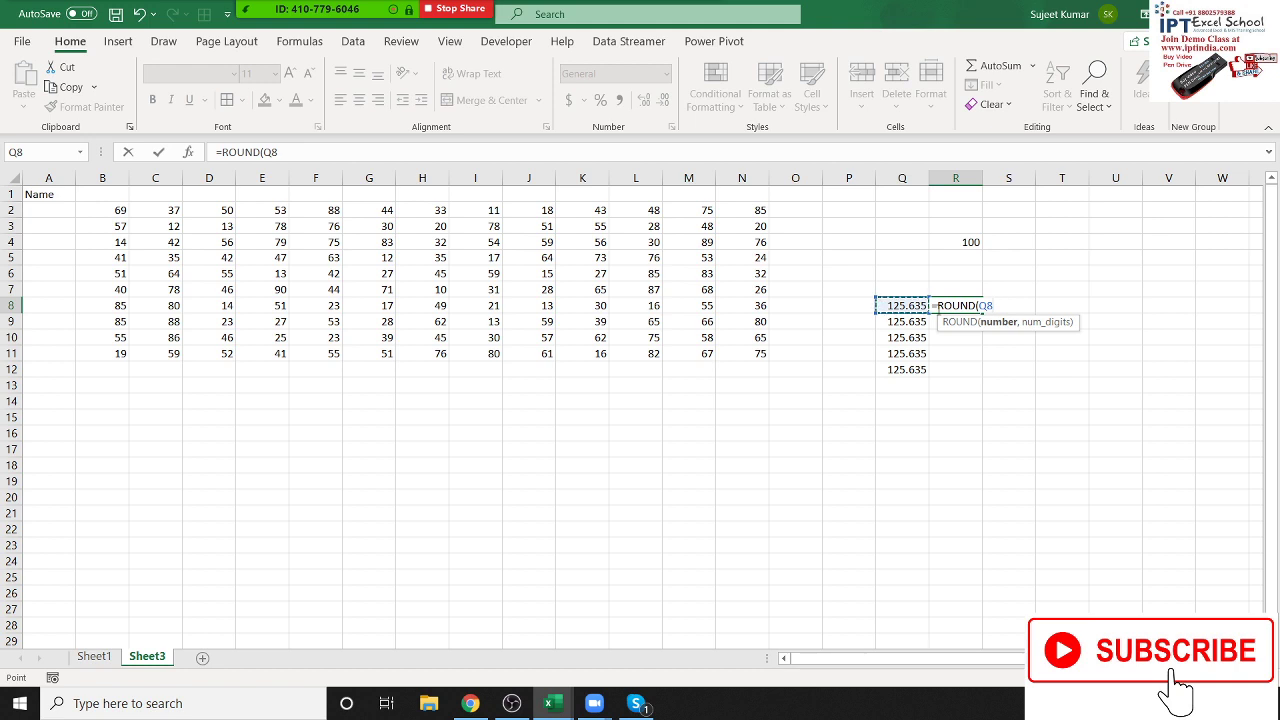
text(,0)
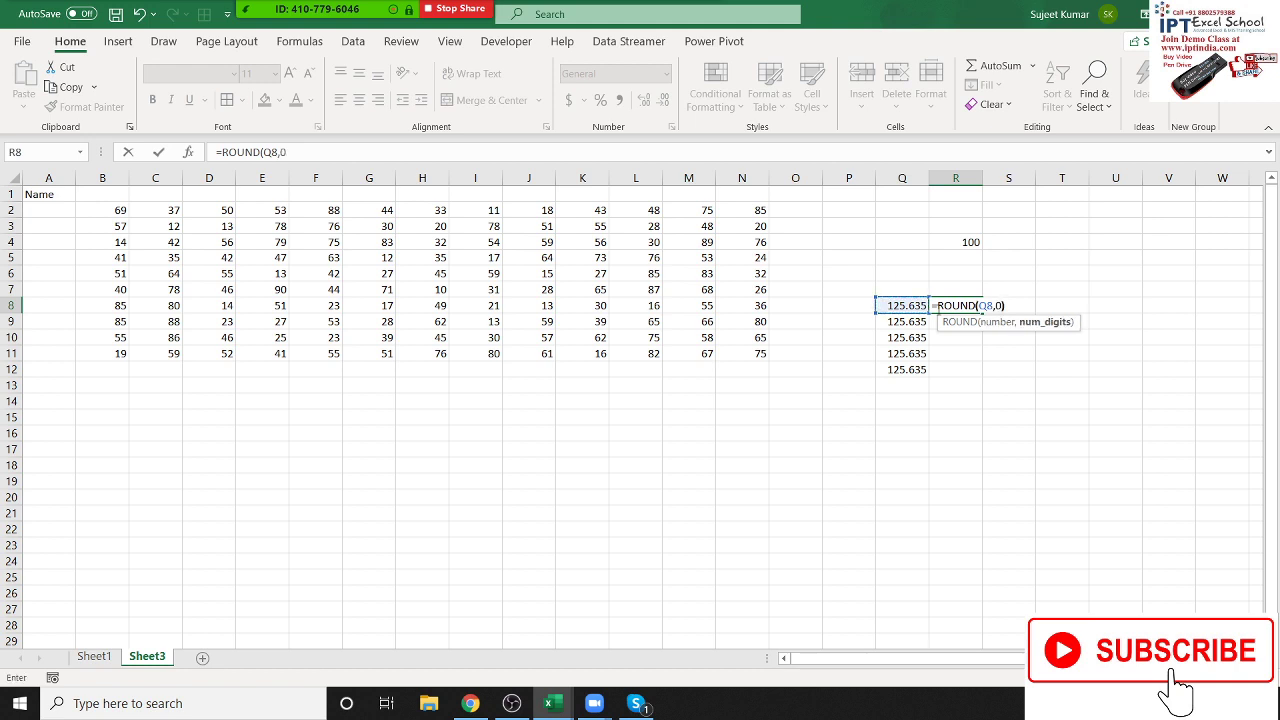
key(Return)
- Abandon a stray formula in Q8, recheck R8's formula, and select the number block
click(906, 304)
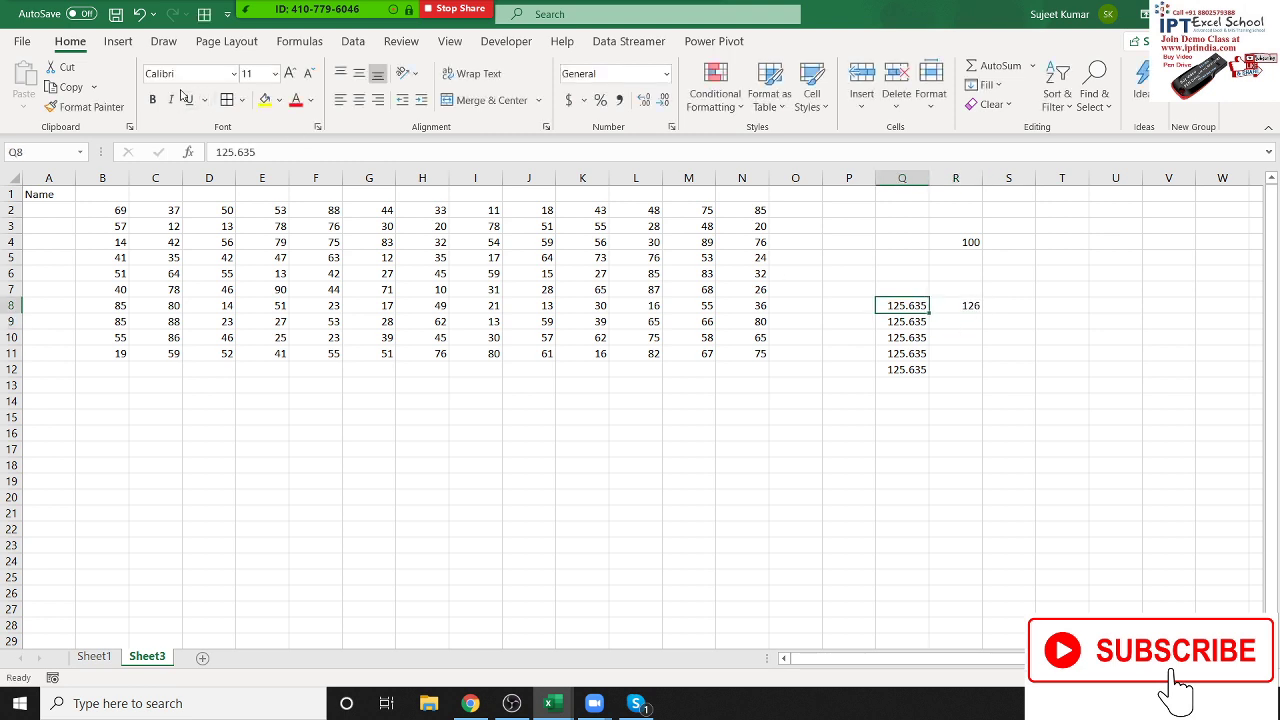
text(=RA)
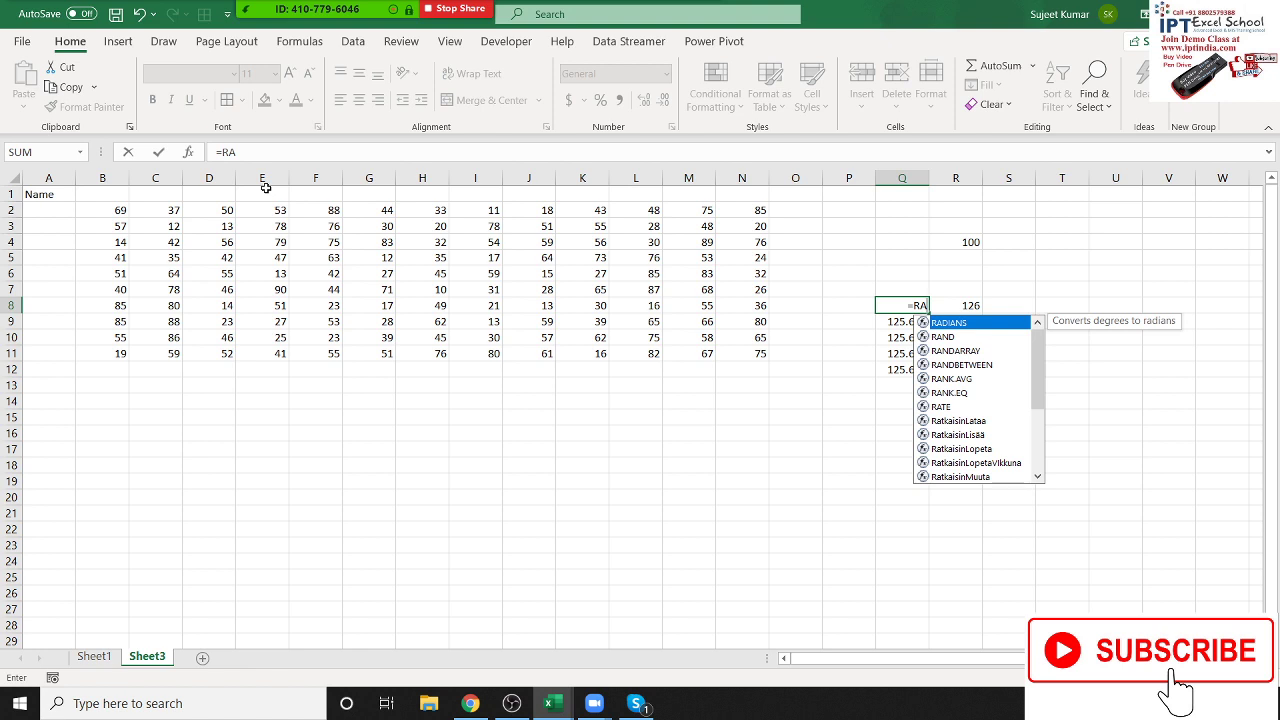
key(Escape)
key(Escape)
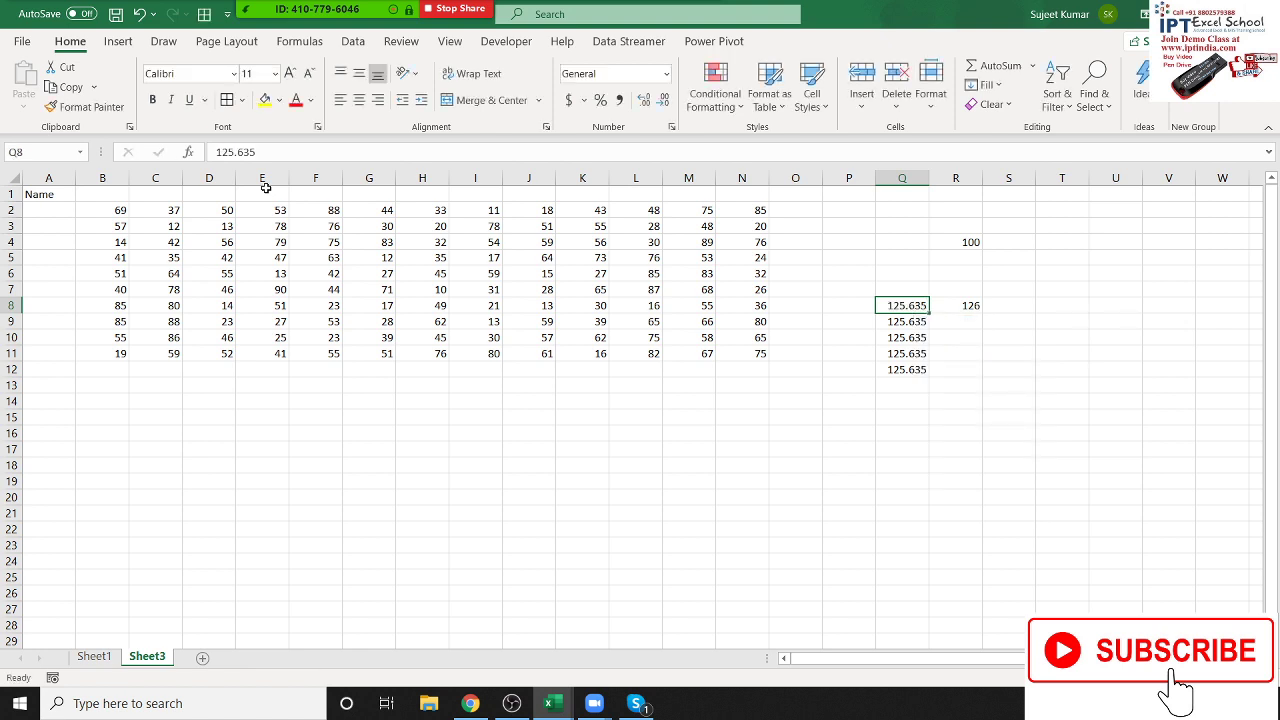
click(960, 305)
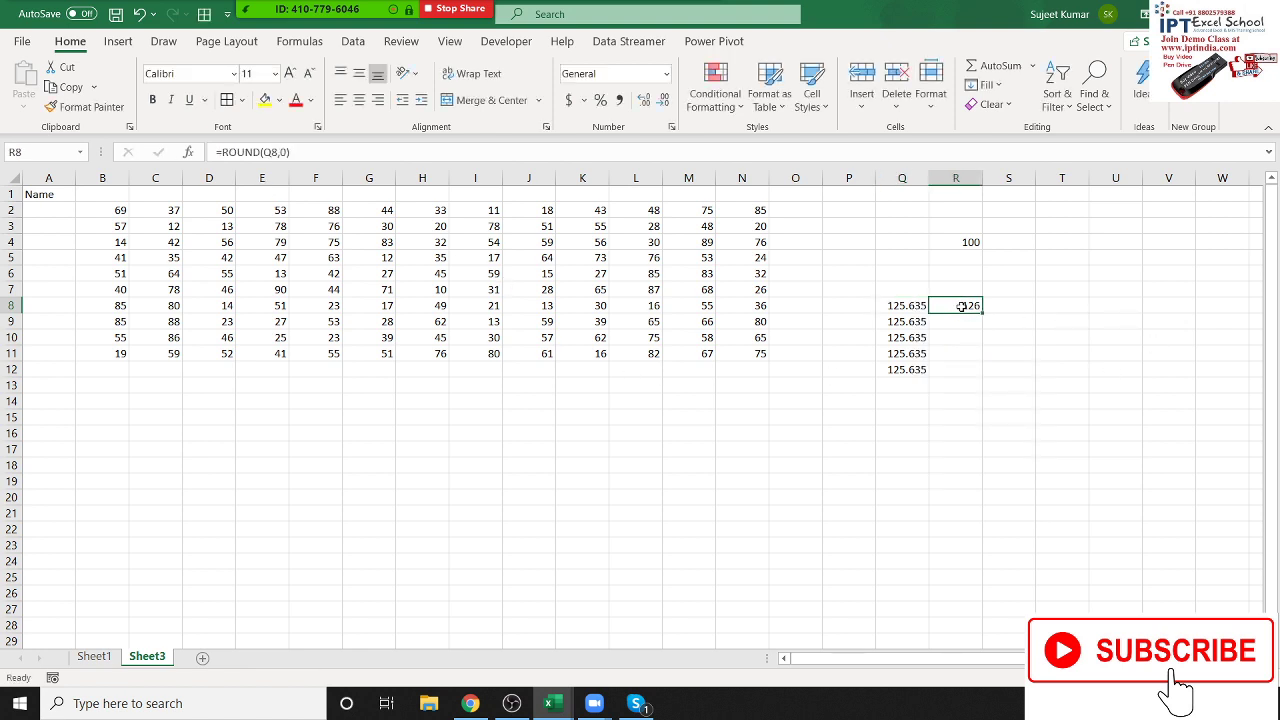
mouse_move(118, 210)
mouse_down()
mouse_move(662, 354)
mouse_move(735, 345)
mouse_up()
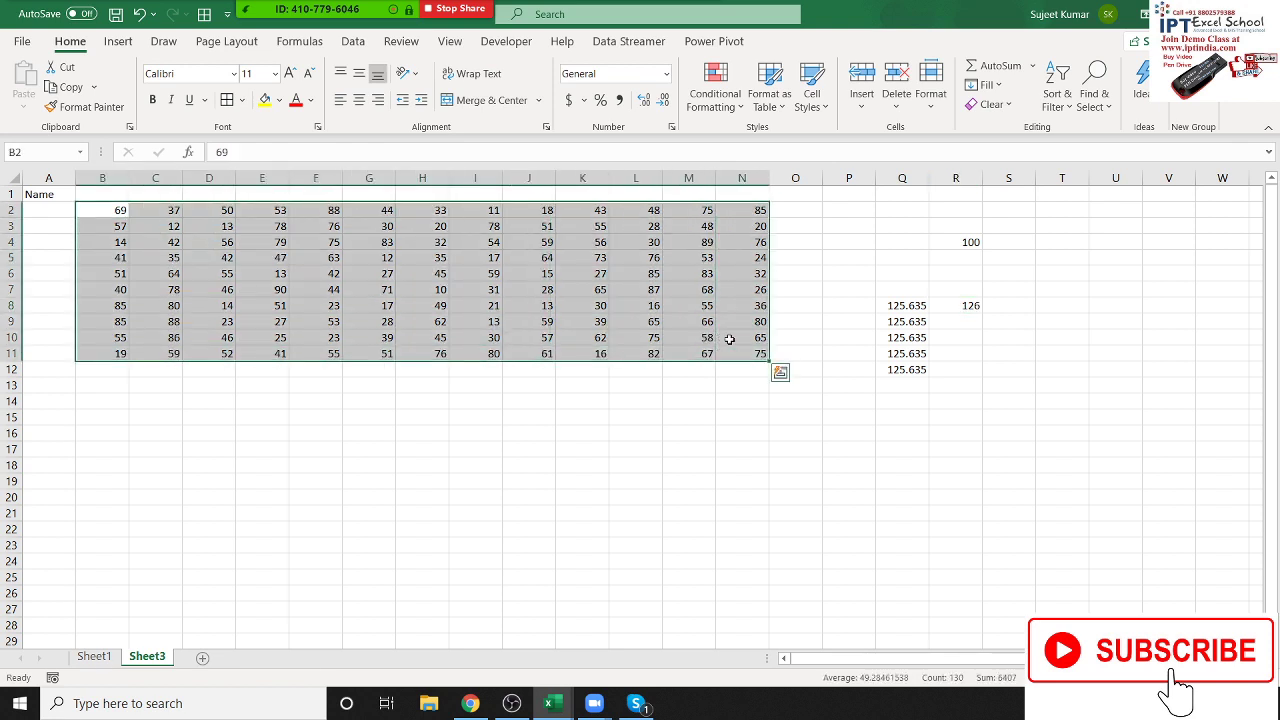
click(666, 99)
- Decrease Q8's decimals three times to show 126, confirming 125.635 is still stored
click(915, 305)
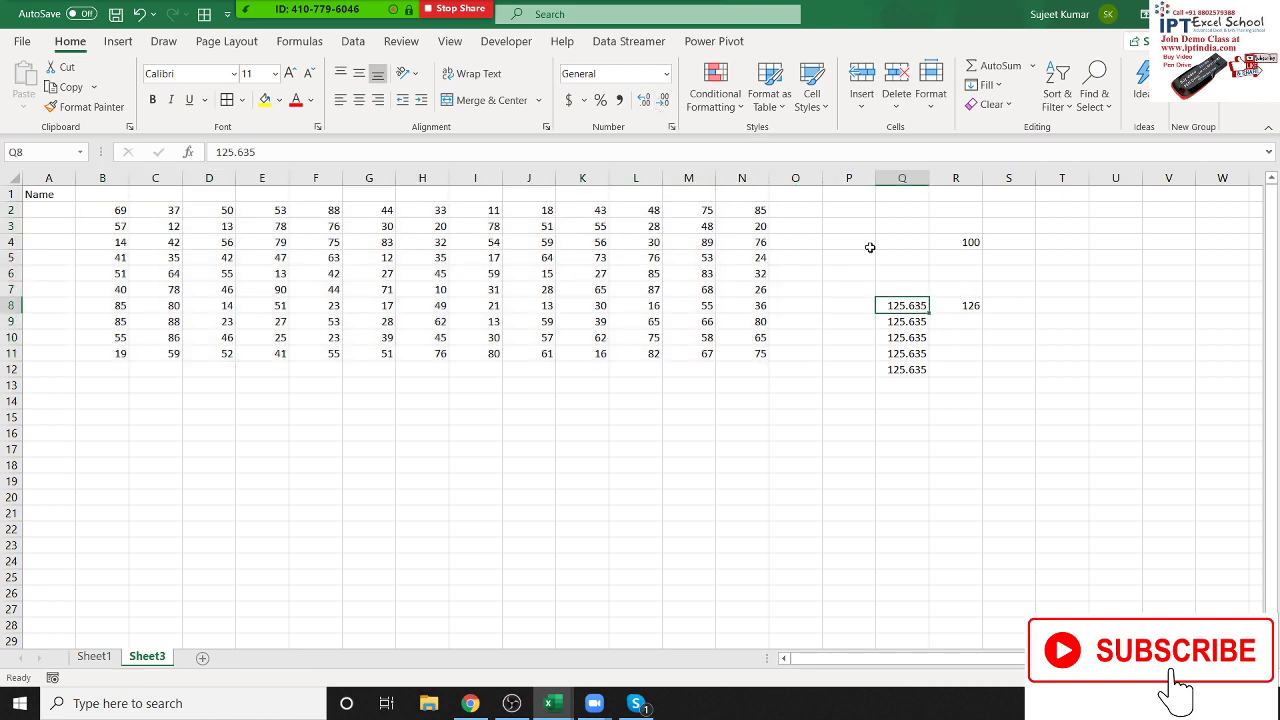
click(662, 103)
click(662, 103)
click(662, 103)
key(F2)
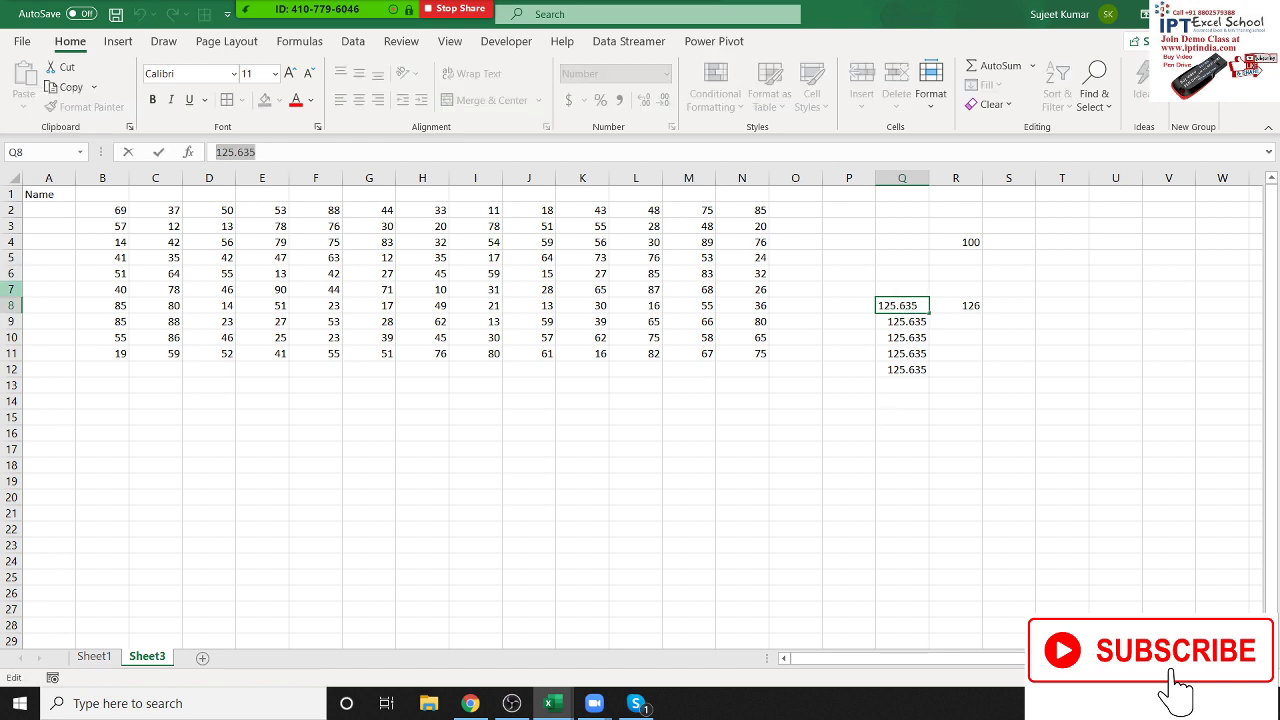
key(ctrl+a)
key(Escape)
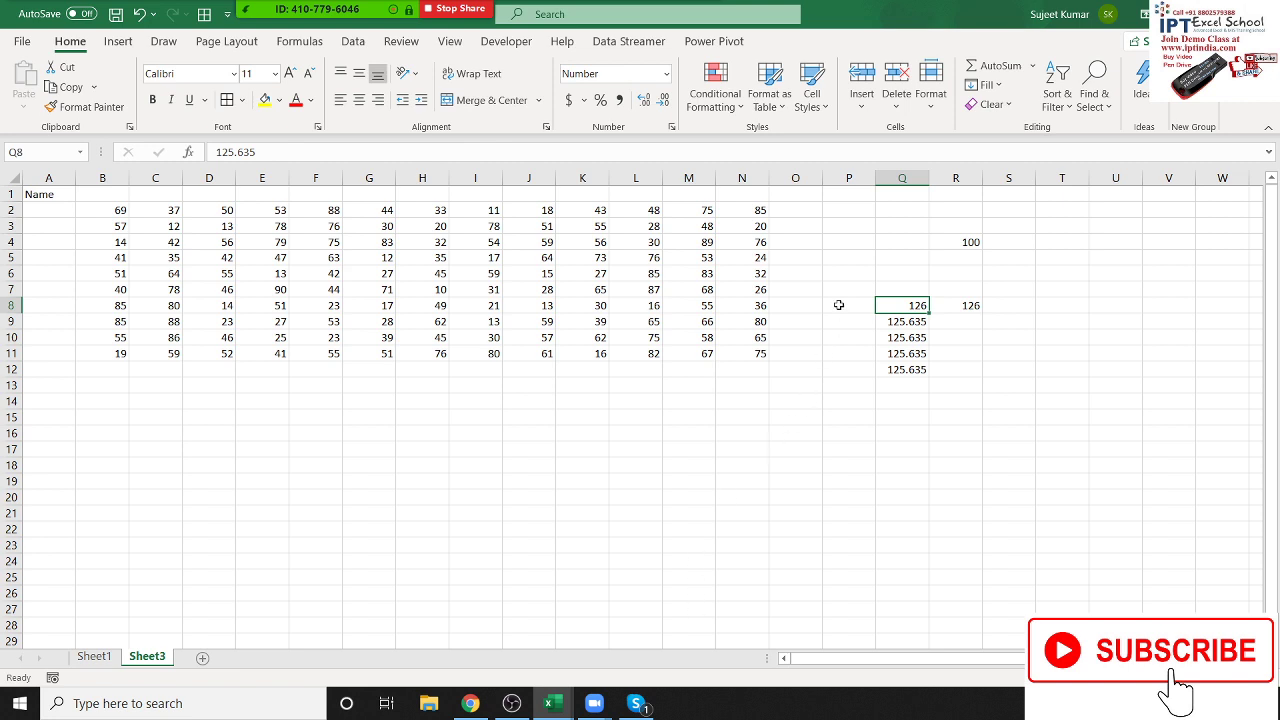
- Clear the leftover calculations in P3:R15
drag(866, 228, 946, 411)
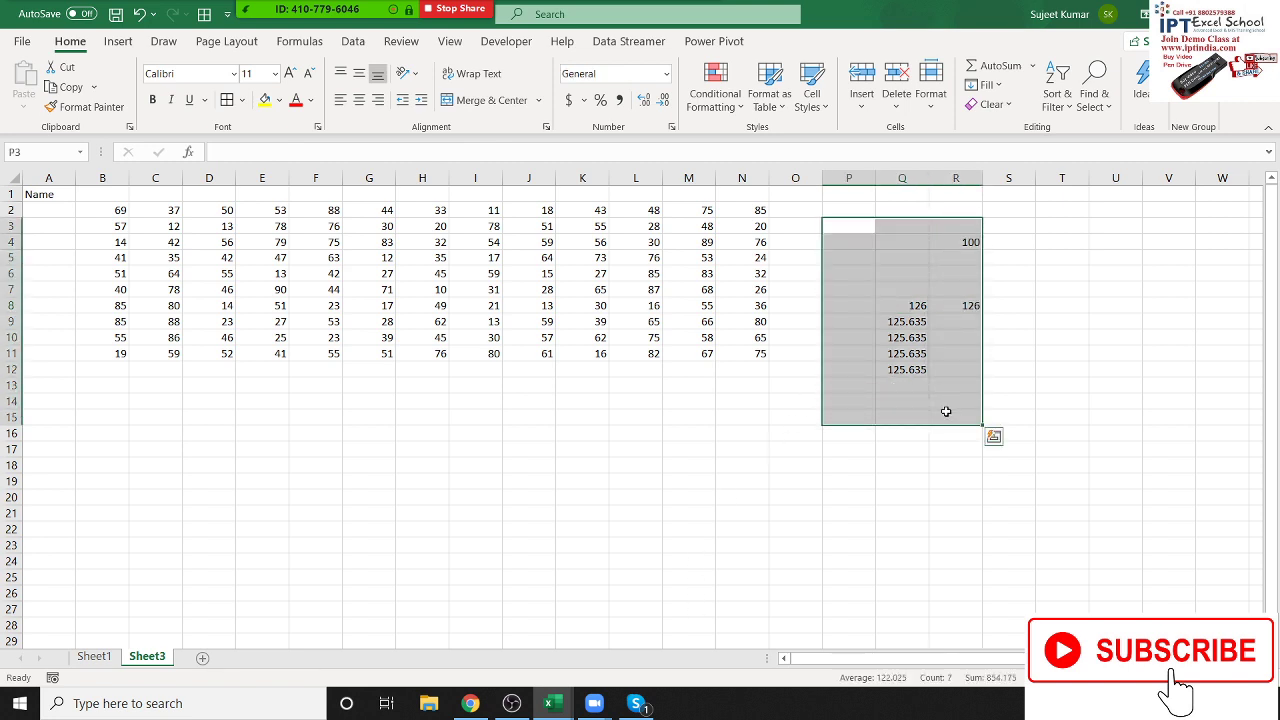
key(Delete)
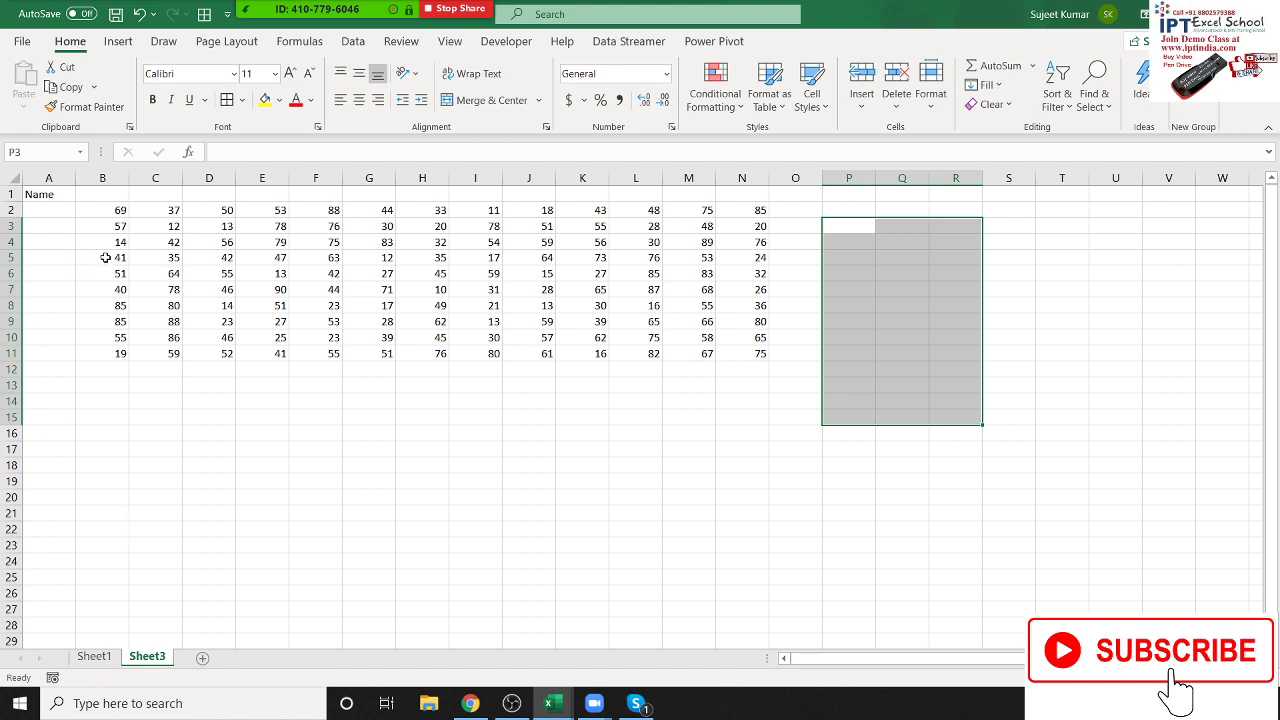
drag(155, 226, 262, 257)
click(262, 289)
click(528, 321)
click(587, 335)
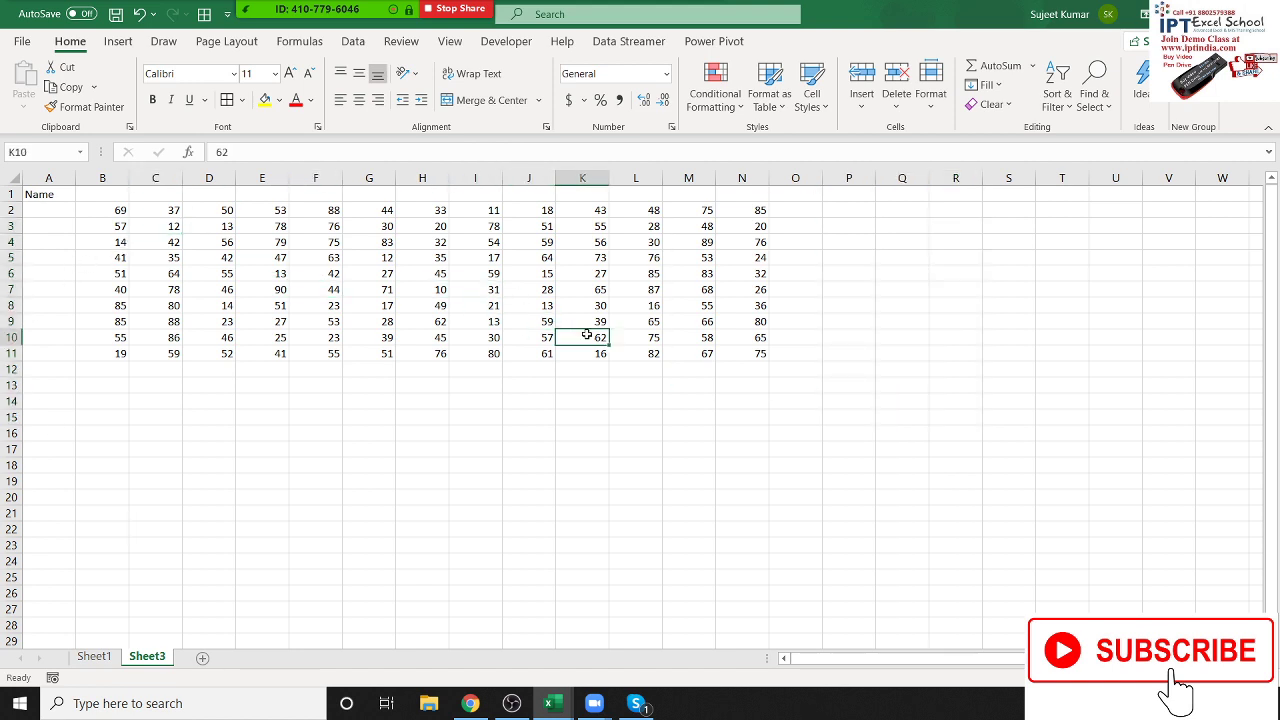
- Fill headings P-1 onward across row 1, then delete the surplus P-11 to P-13 columns
click(83, 195)
text(p)
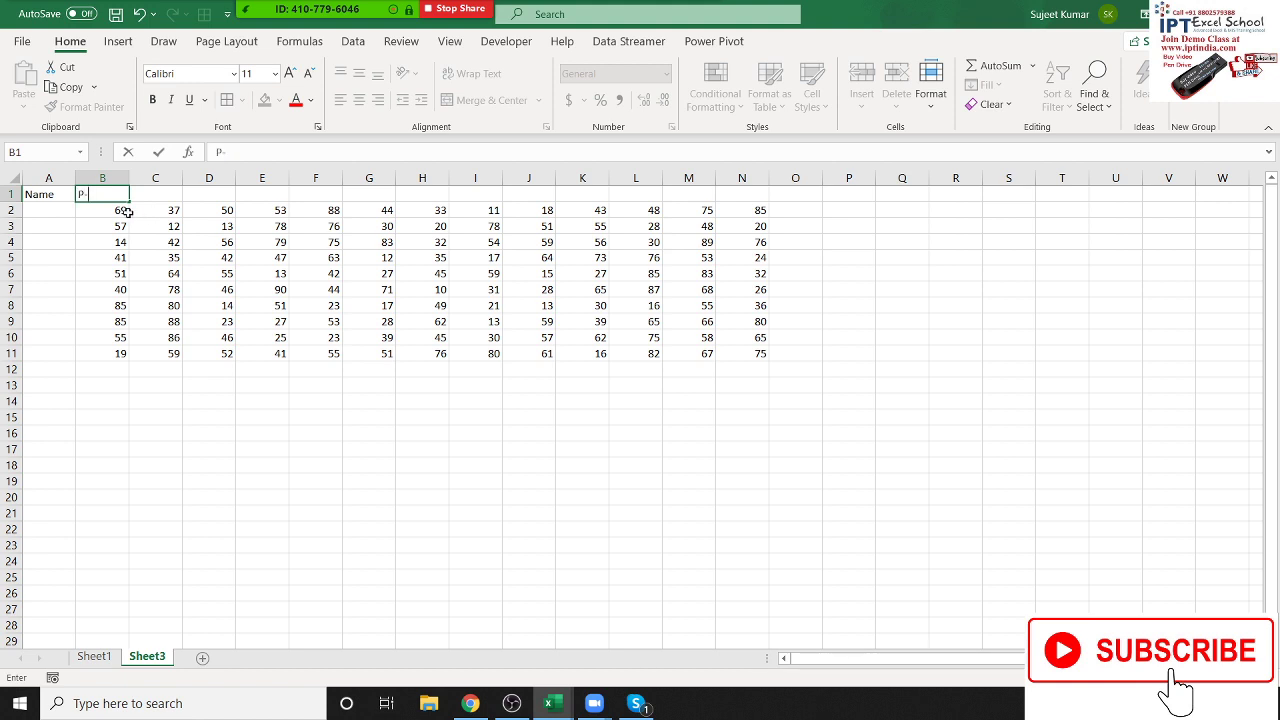
text(1)
click(200, 210)
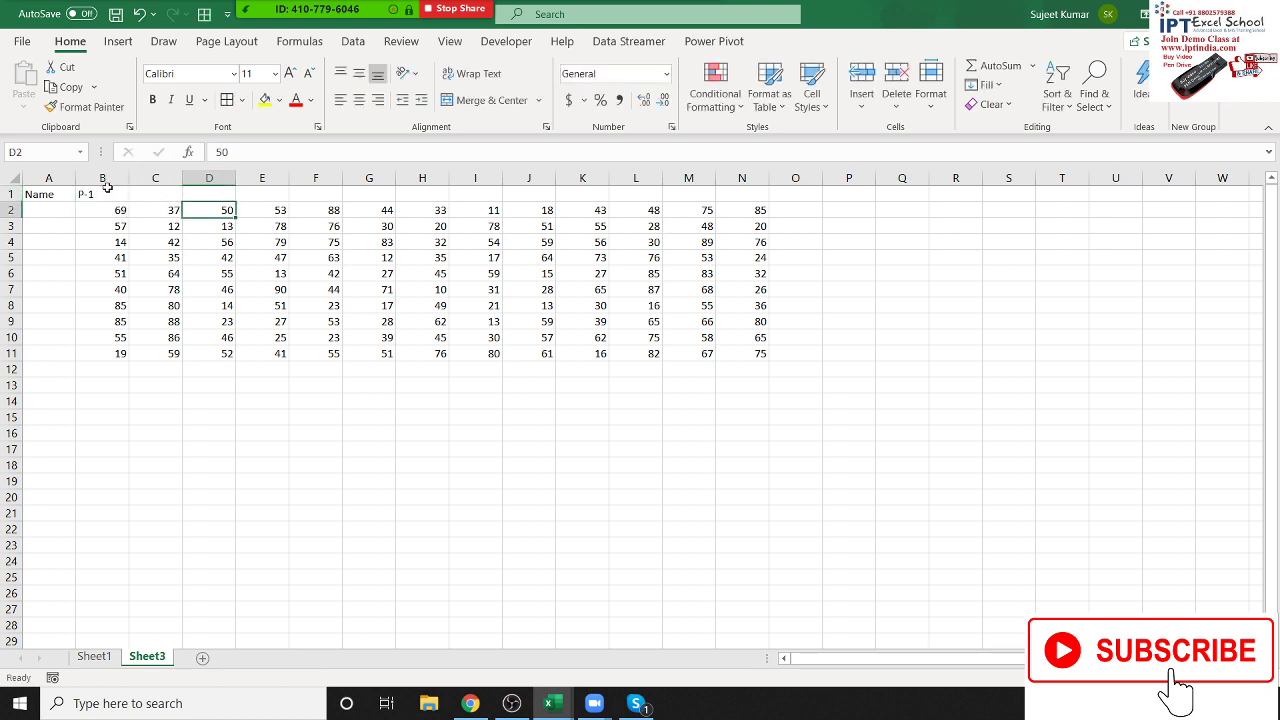
click(112, 196)
drag(129, 202, 793, 167)
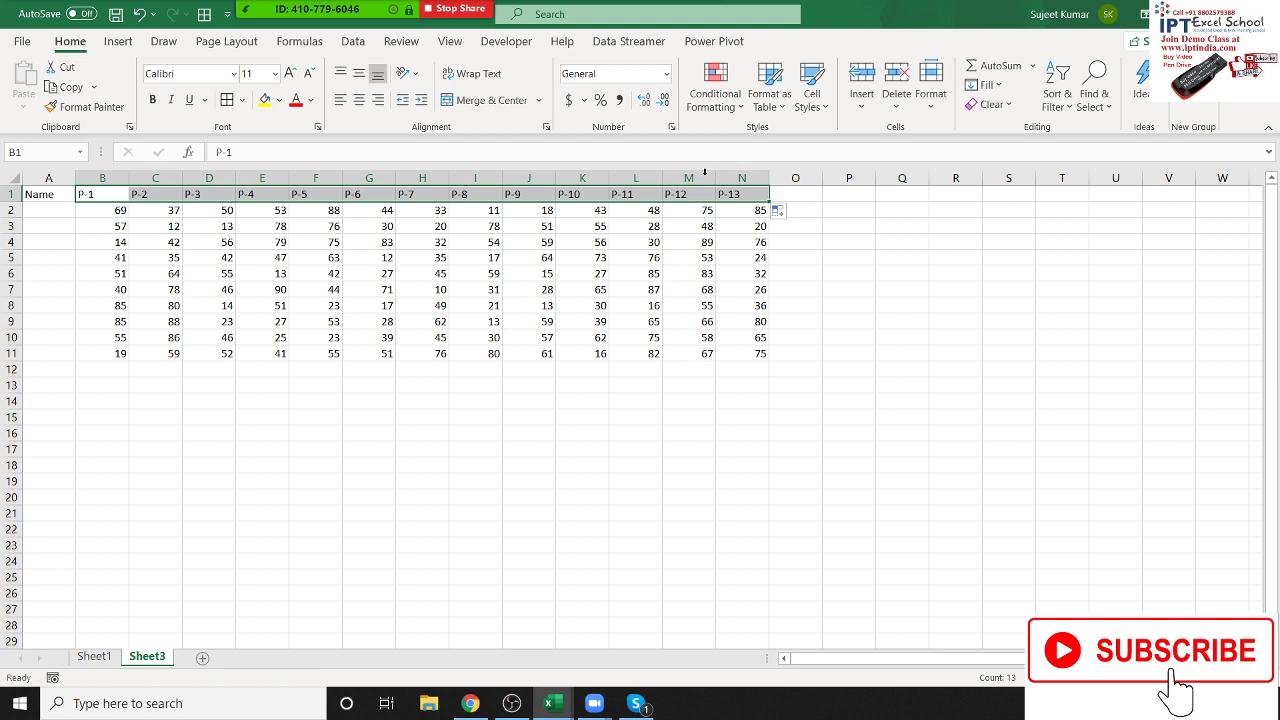
drag(636, 175, 791, 177)
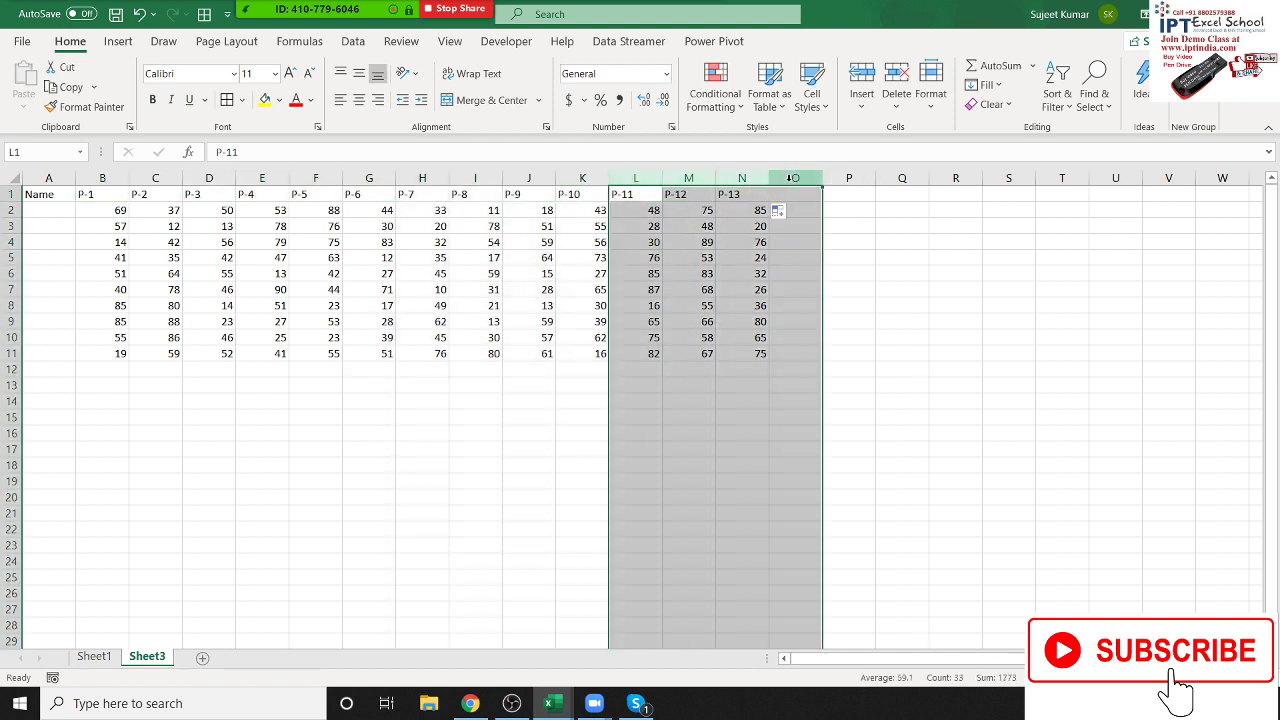
key(Delete)
- Copy the P-1 to P-5 headings over the second block and insert blank column G
click(96, 193)
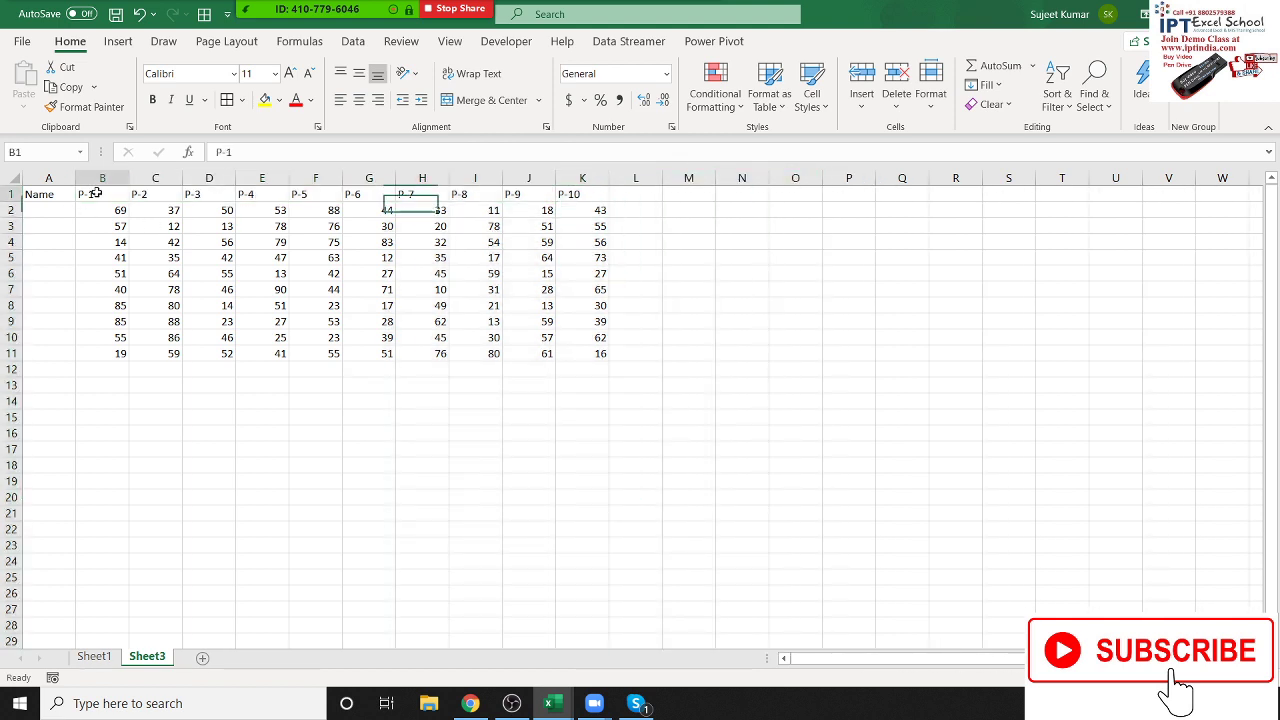
drag(96, 193, 295, 185)
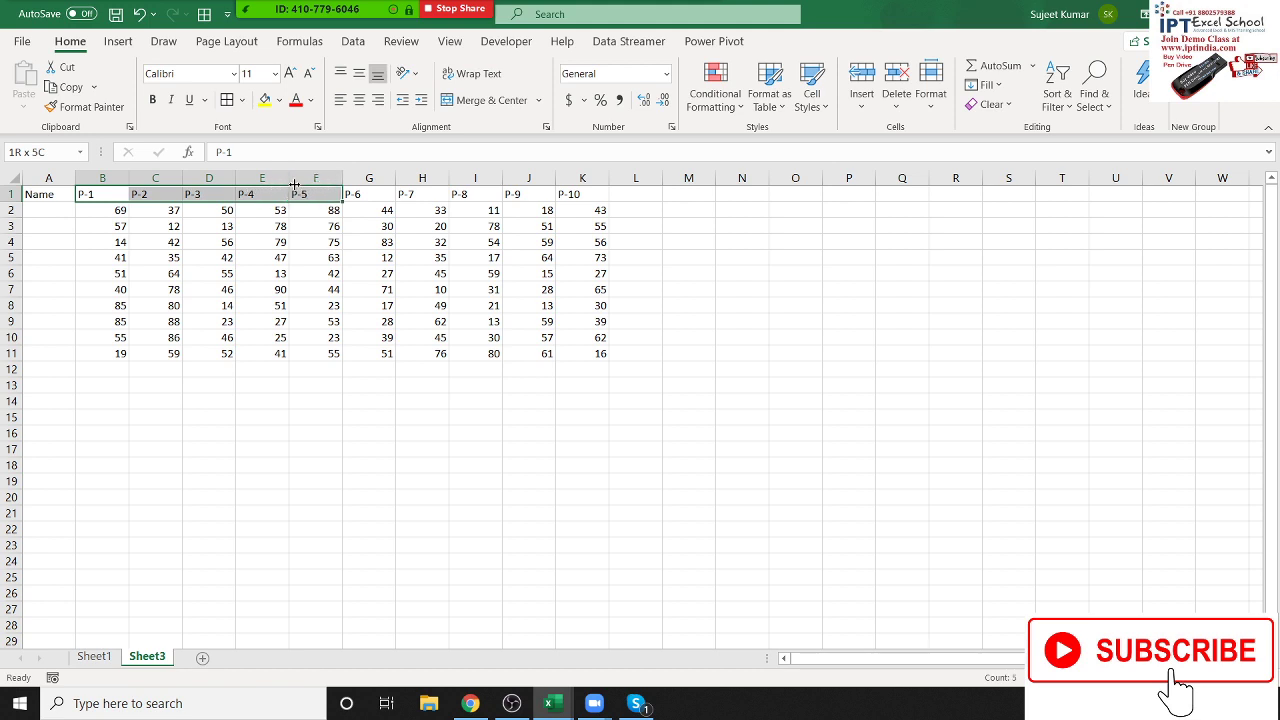
key(ctrl+c)
click(358, 193)
key(ctrl+v)
click(361, 177)
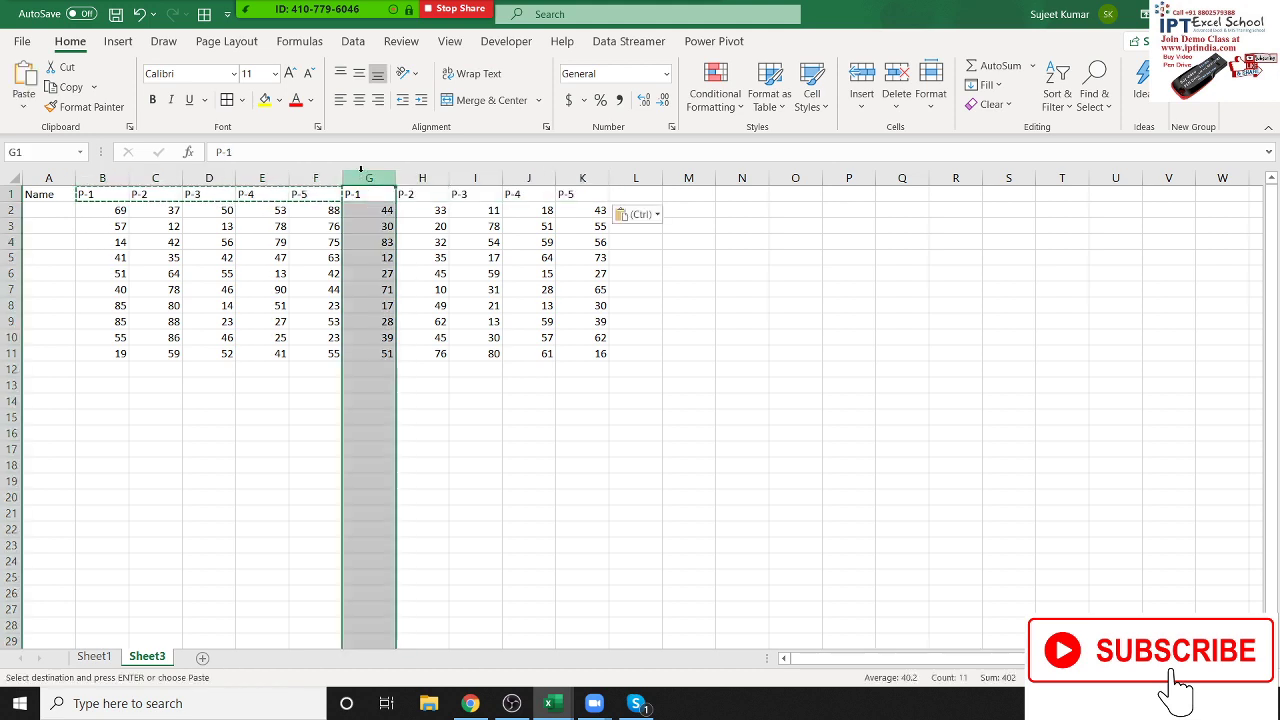
key(ctrl+plus)
click(52, 211)
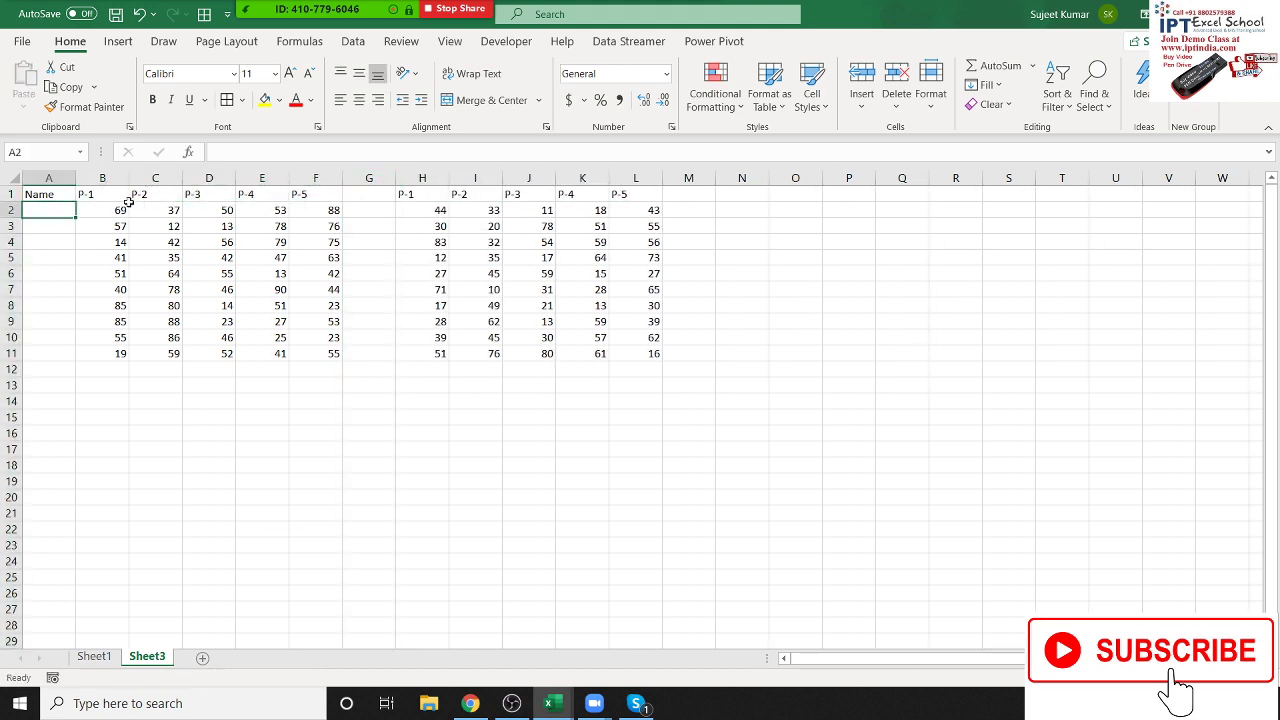
- Enter the first student's name in A2 and fill the names down column A
text(Puja)
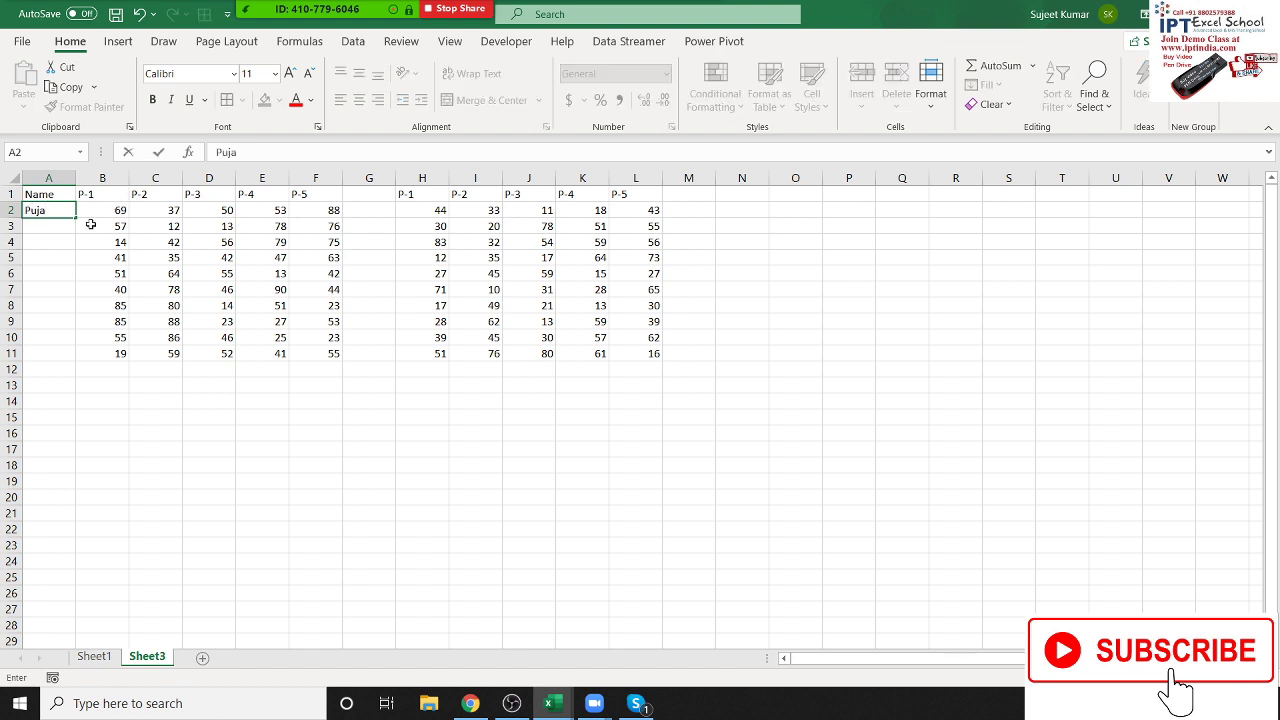
click(90, 224)
click(55, 208)
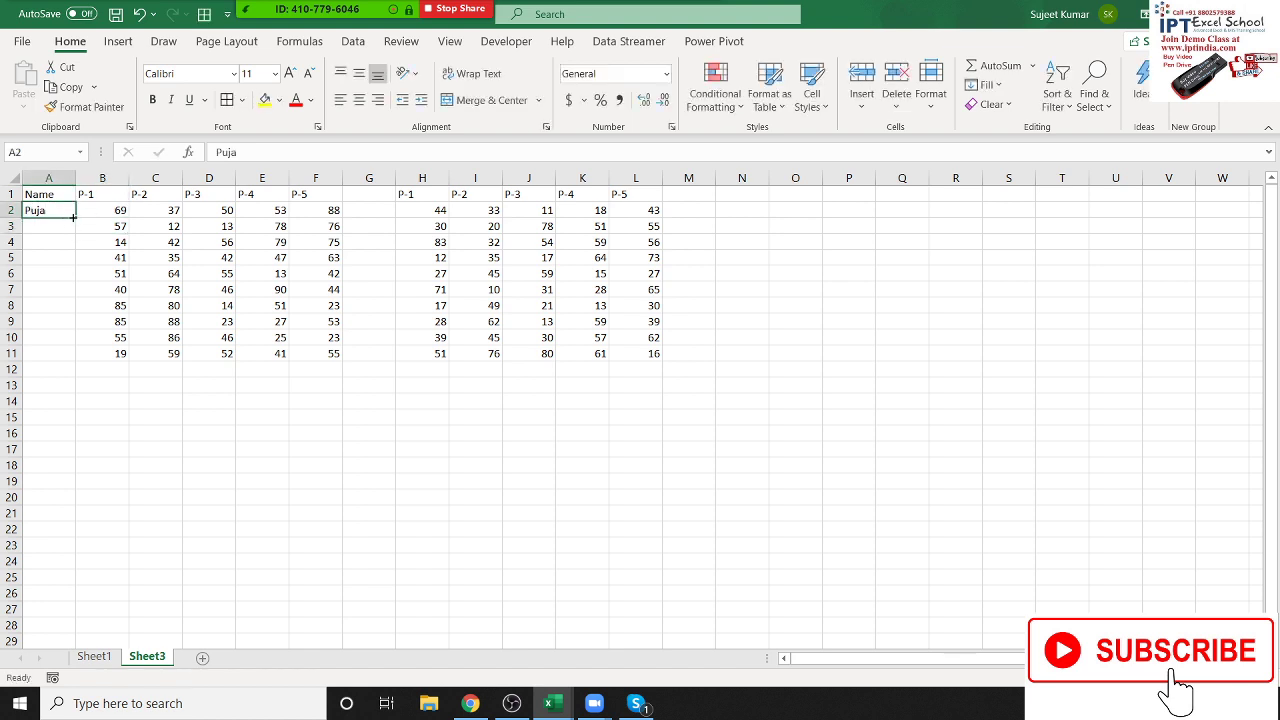
double_click(74, 217)
- Shade the left table A1:F11 green
drag(40, 194, 315, 352)
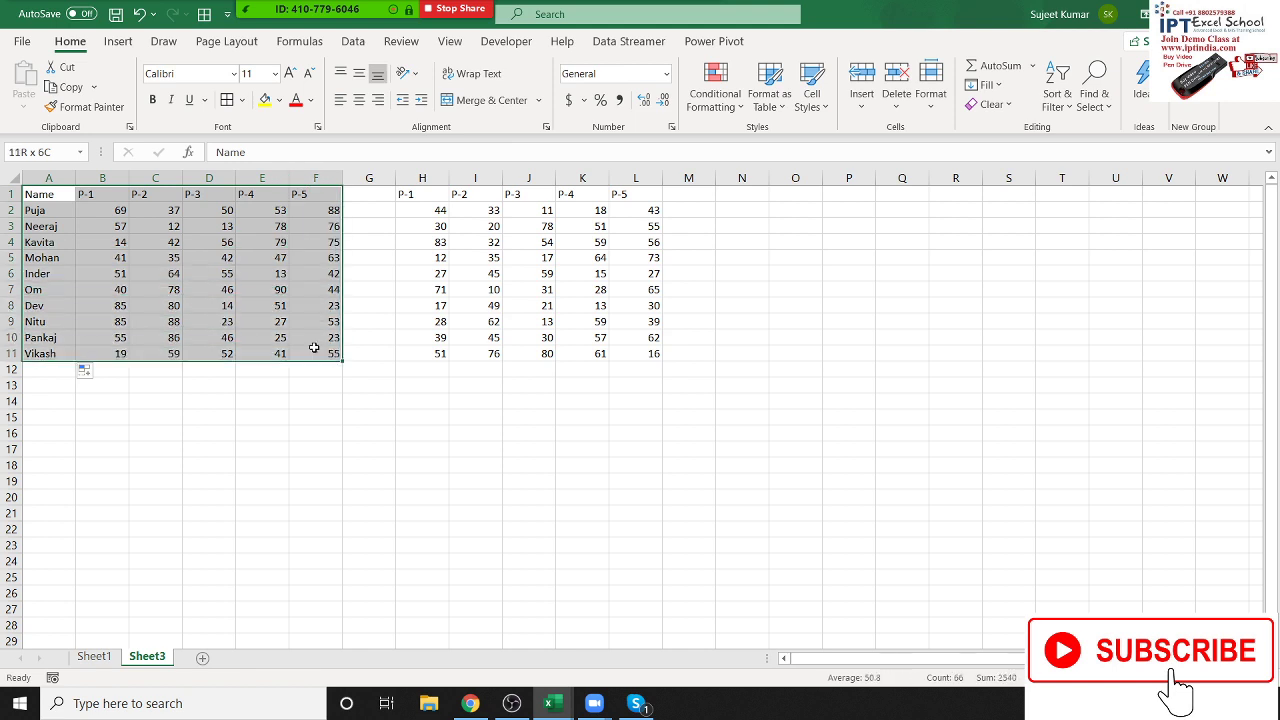
click(279, 100)
click(330, 256)
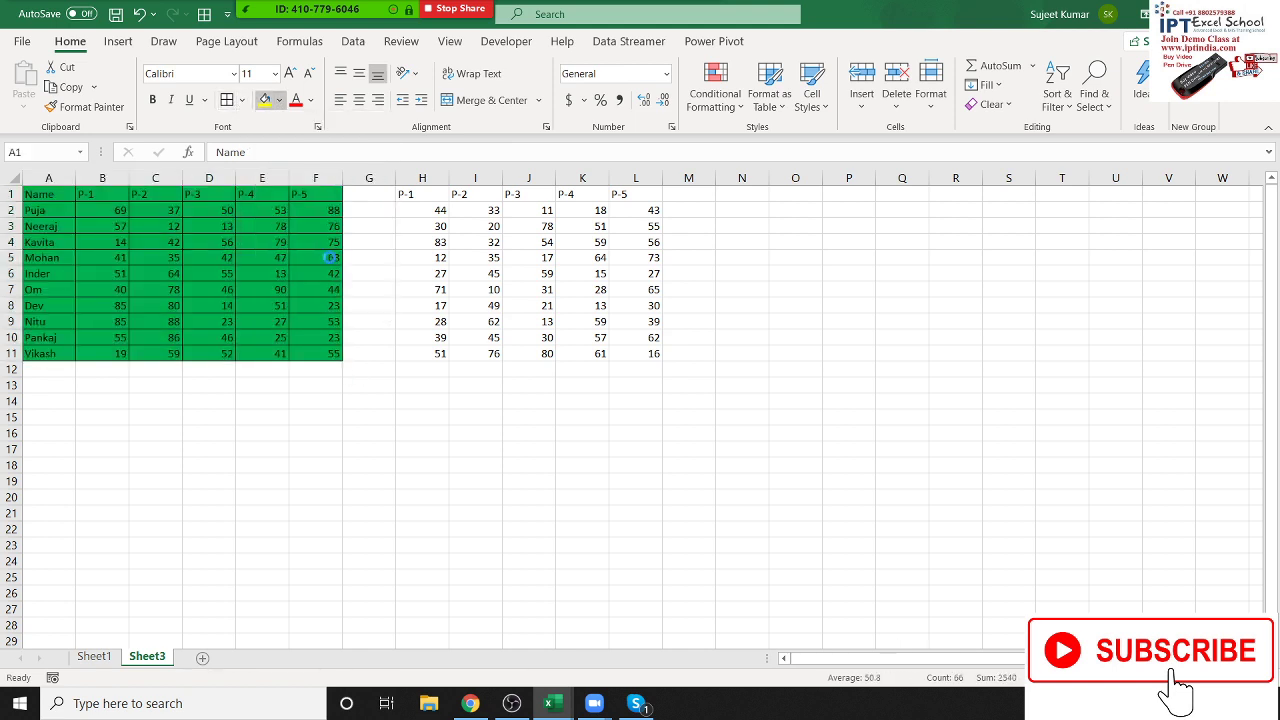
click(483, 258)
- Apply All Borders to the right table H1:L11
drag(410, 194, 641, 352)
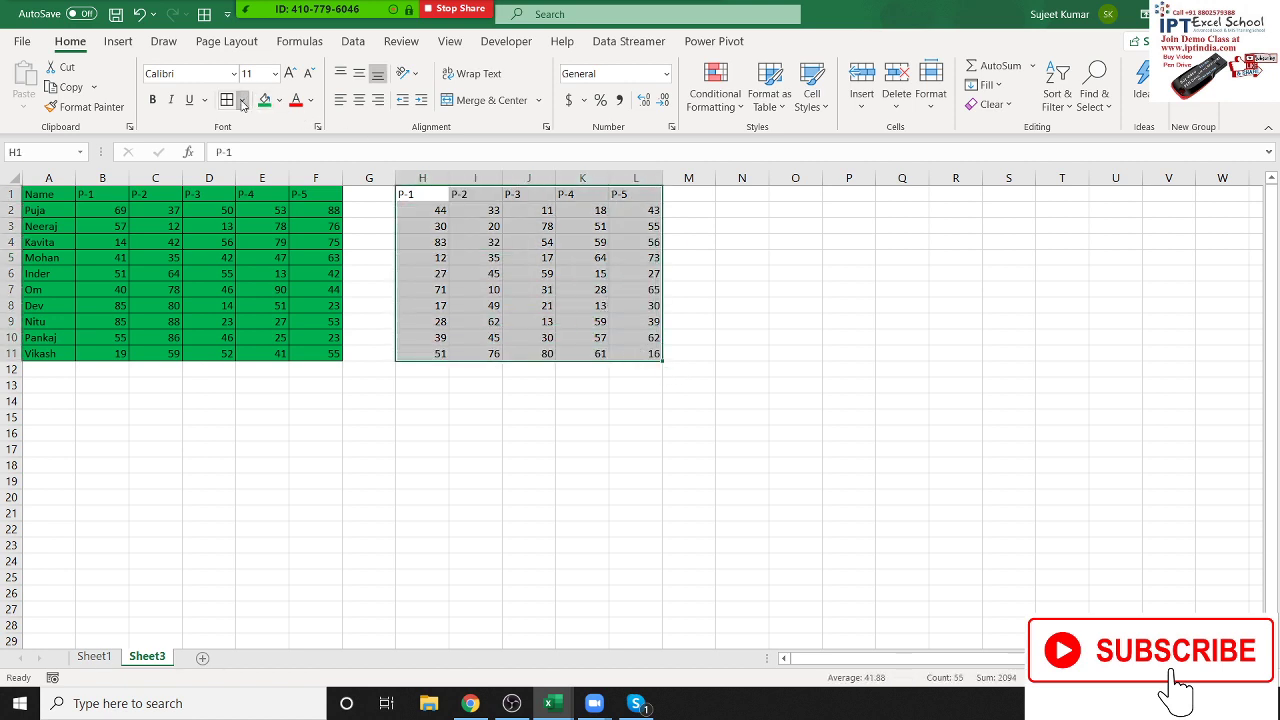
click(241, 100)
click(229, 101)
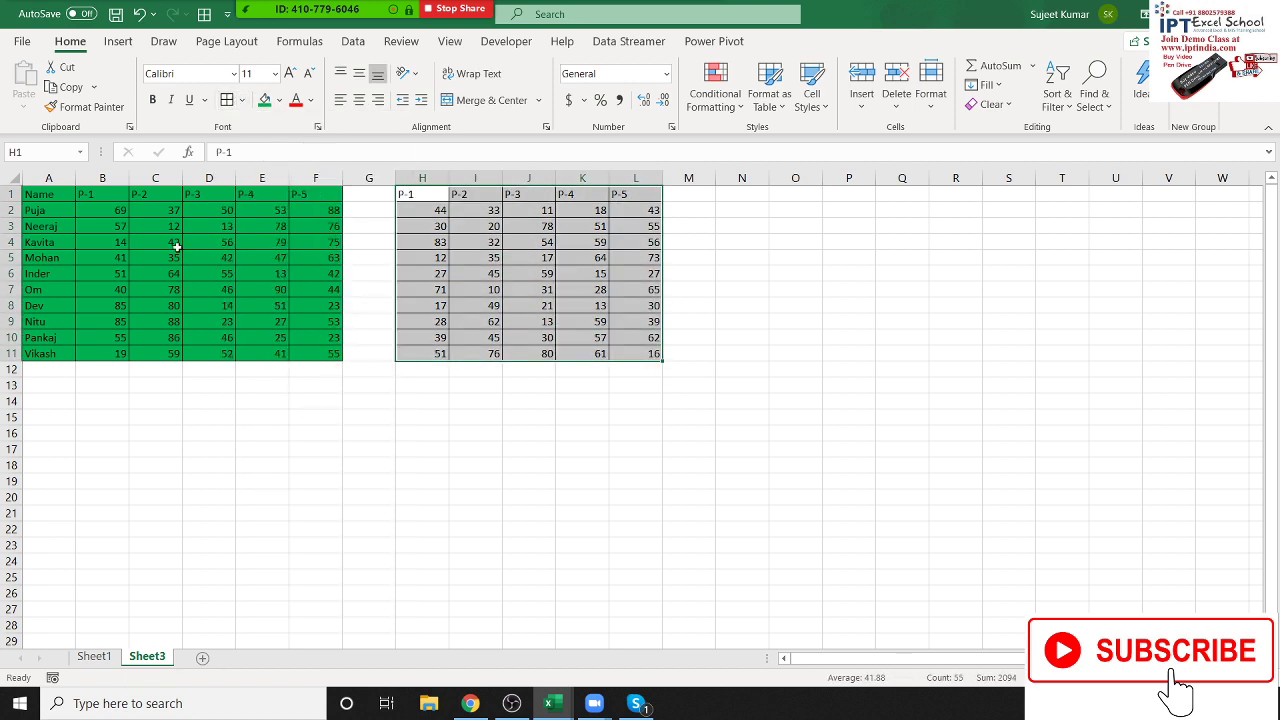
click(371, 201)
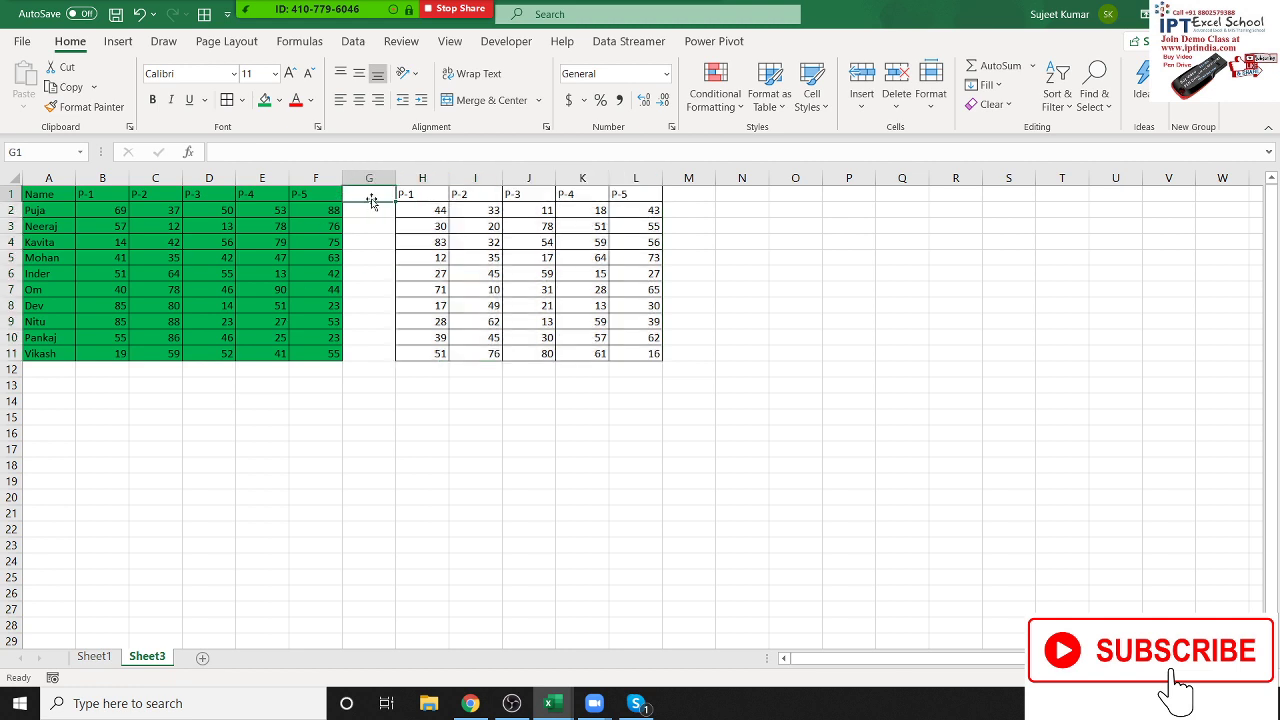
text(Target)
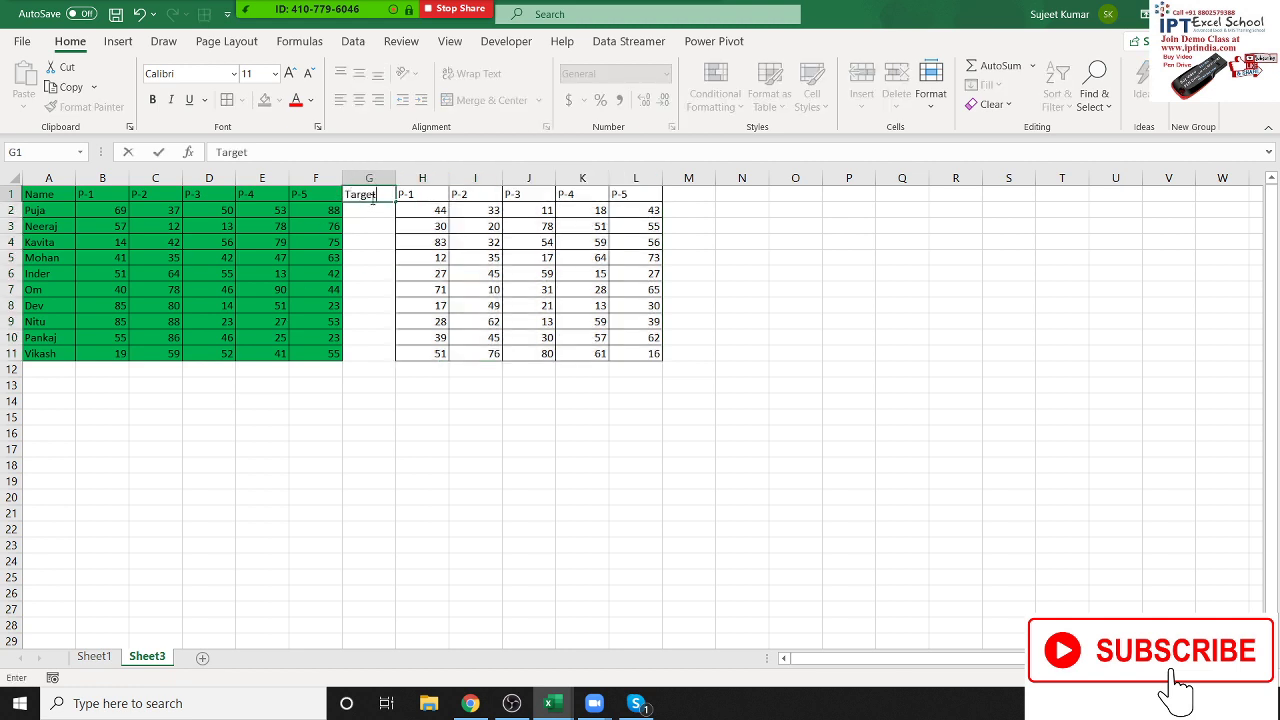
key(Return)
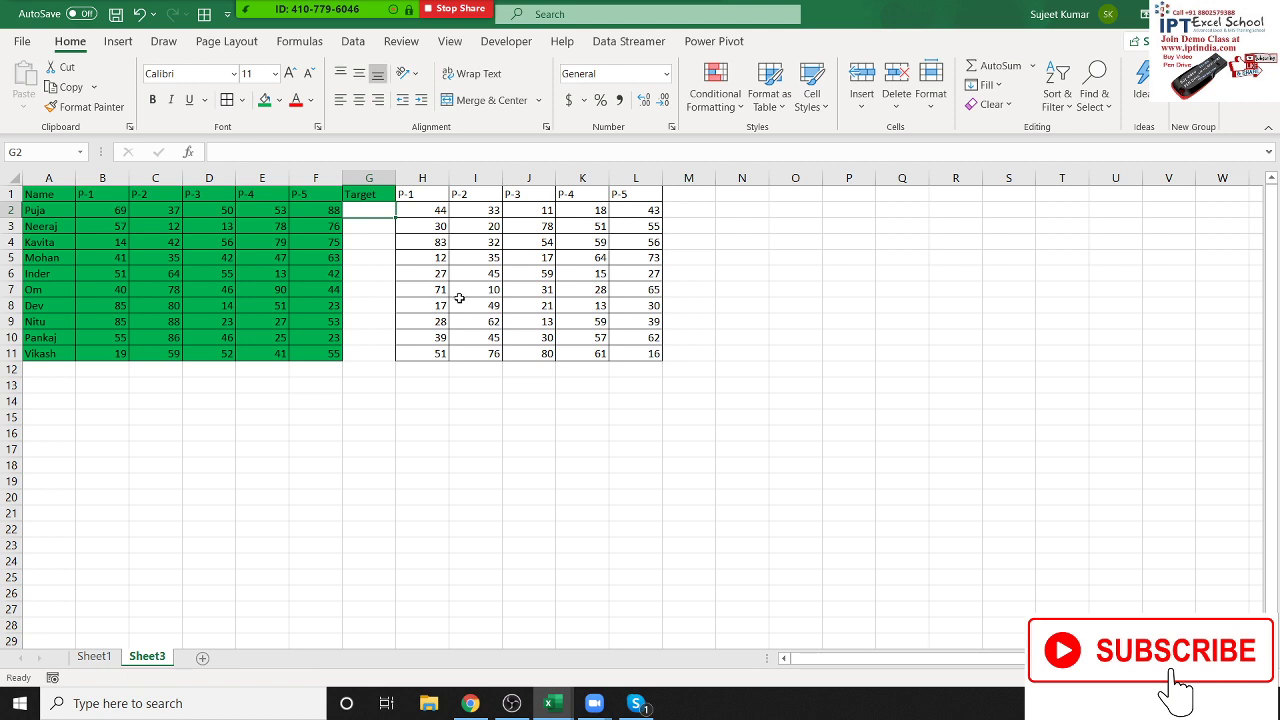
click(434, 288)
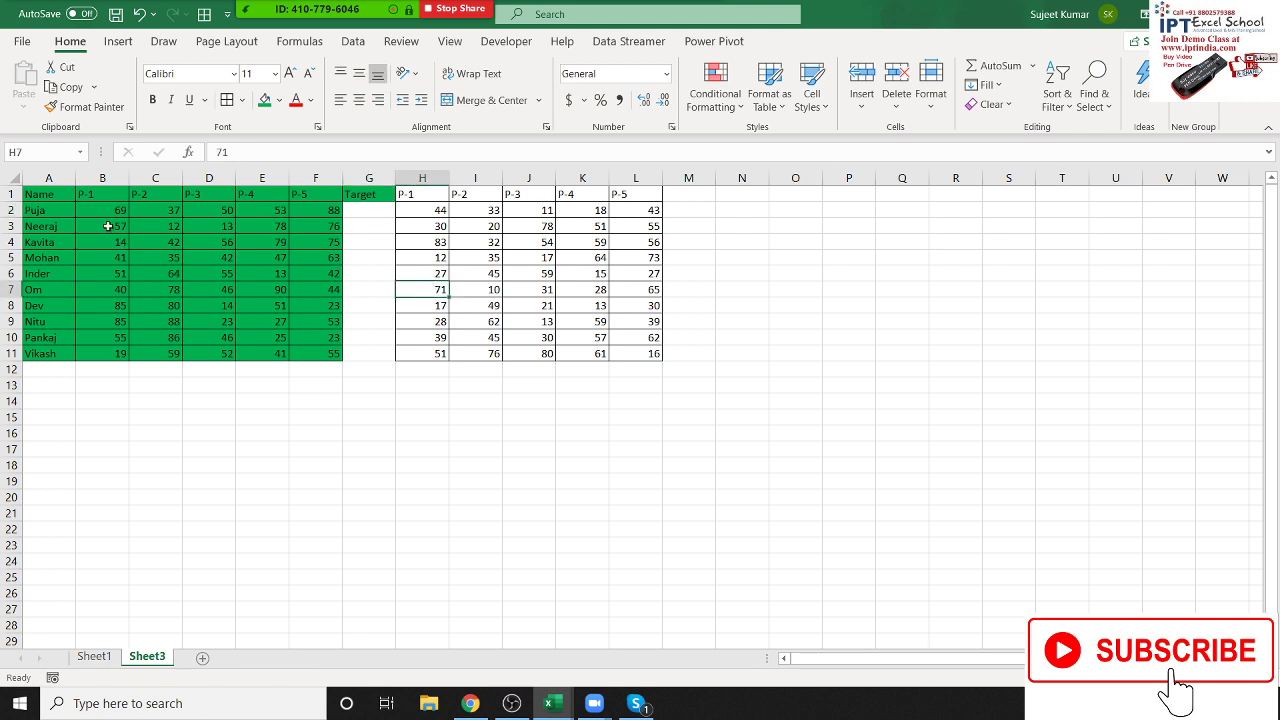
click(58, 212)
click(89, 210)
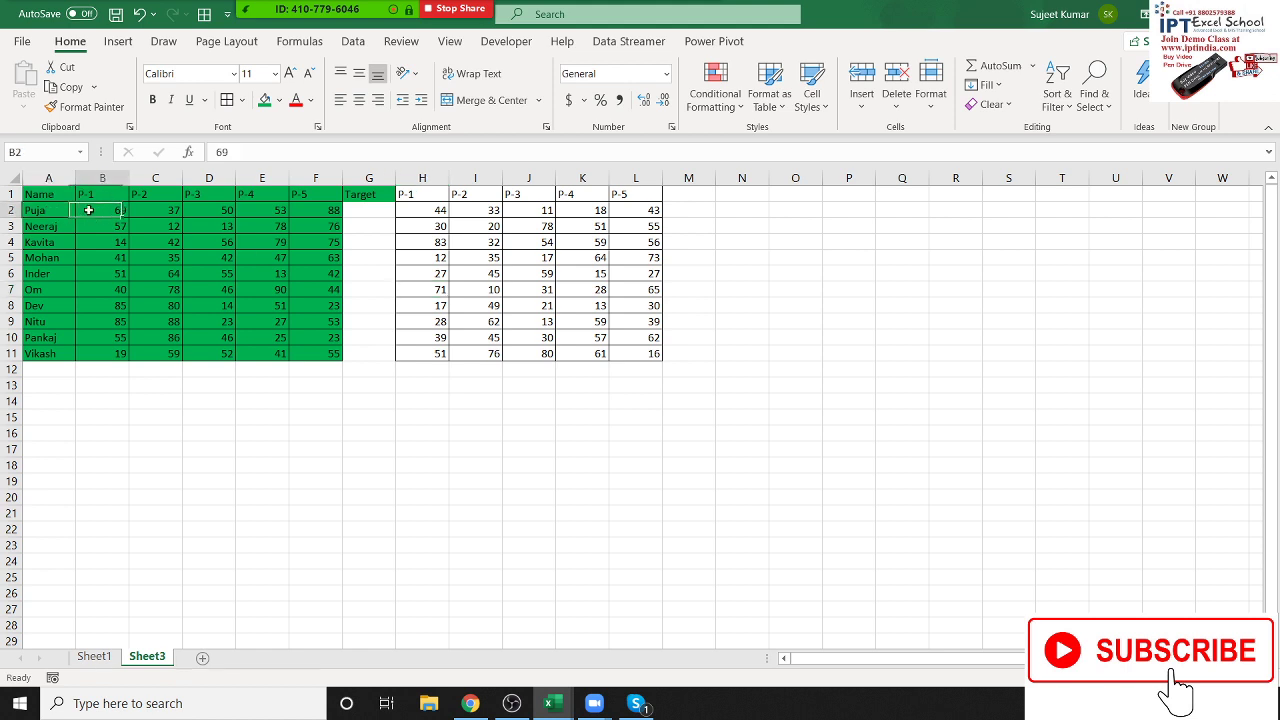
click(155, 217)
click(200, 209)
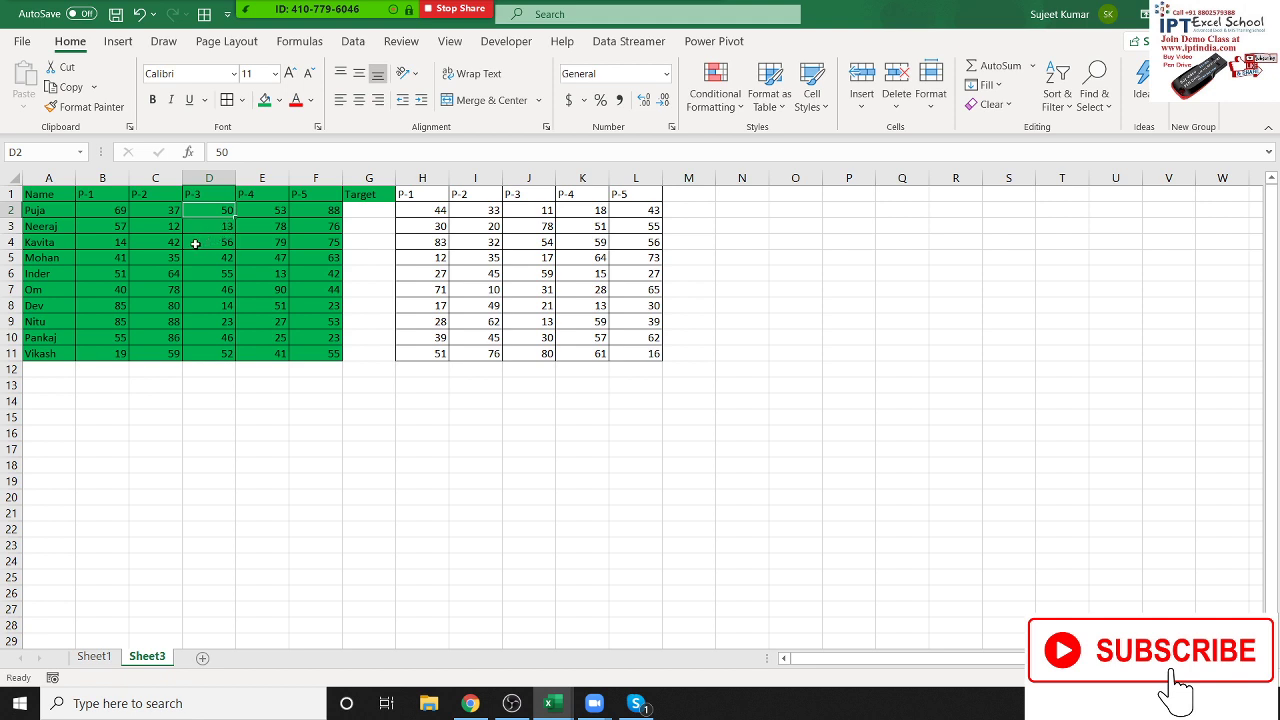
click(158, 214)
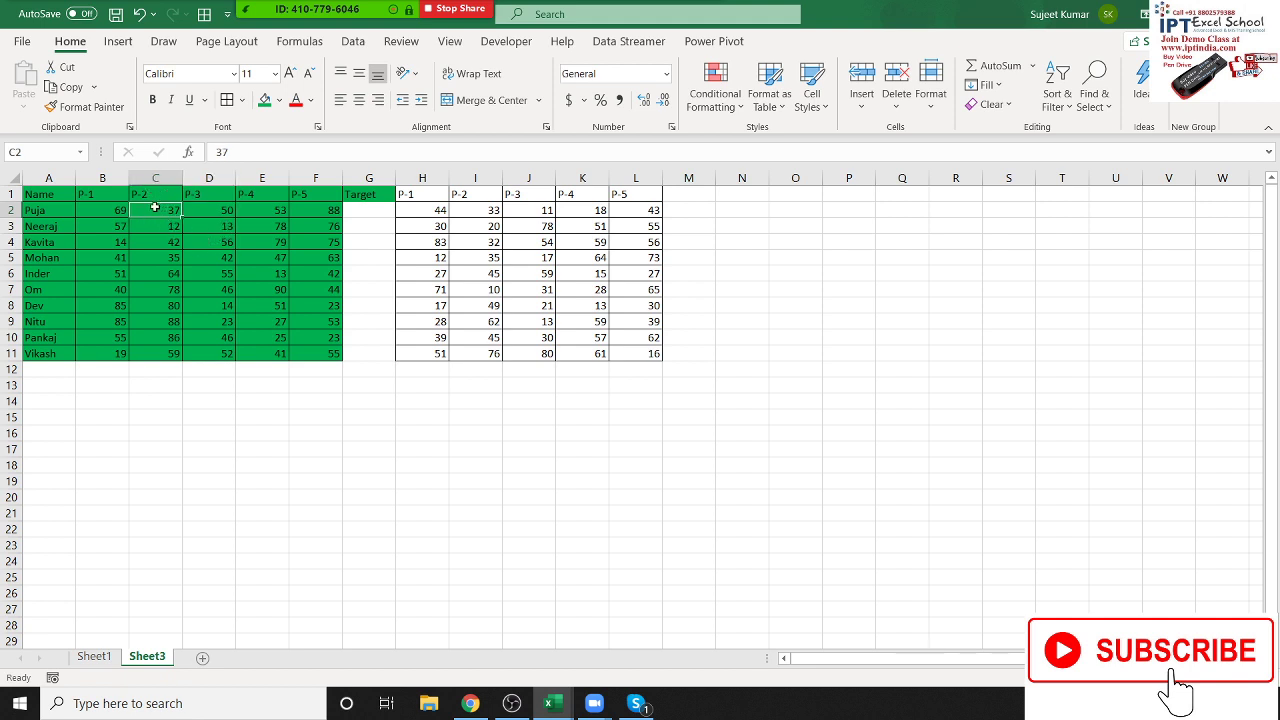
click(475, 211)
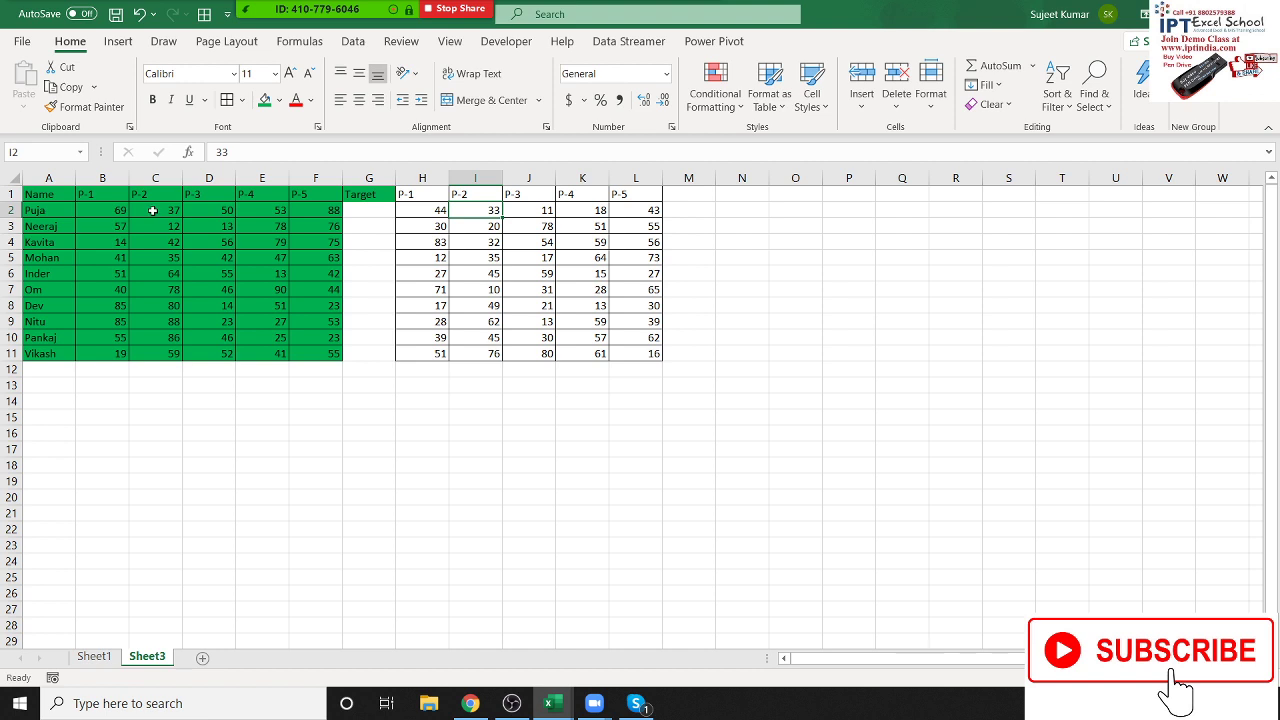
click(121, 211)
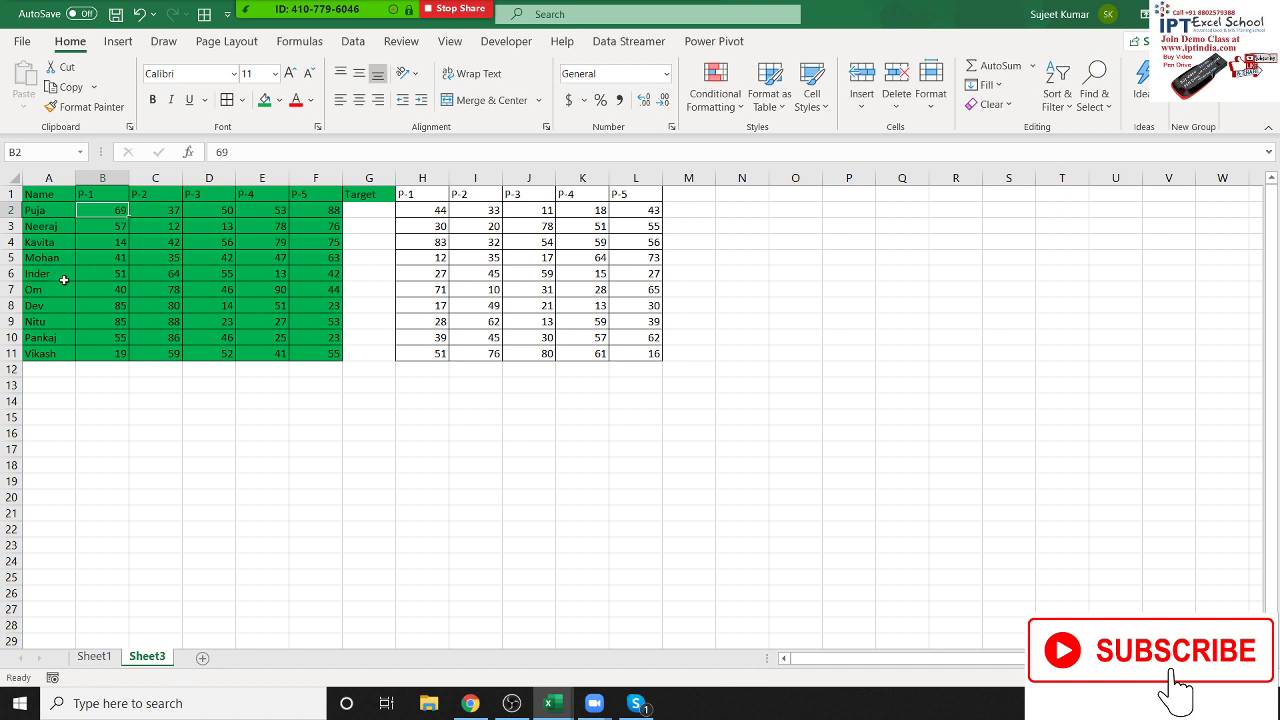
- Enter the ratio formulas =69/44 in B2 and =37/33 in C2
text(=69/)
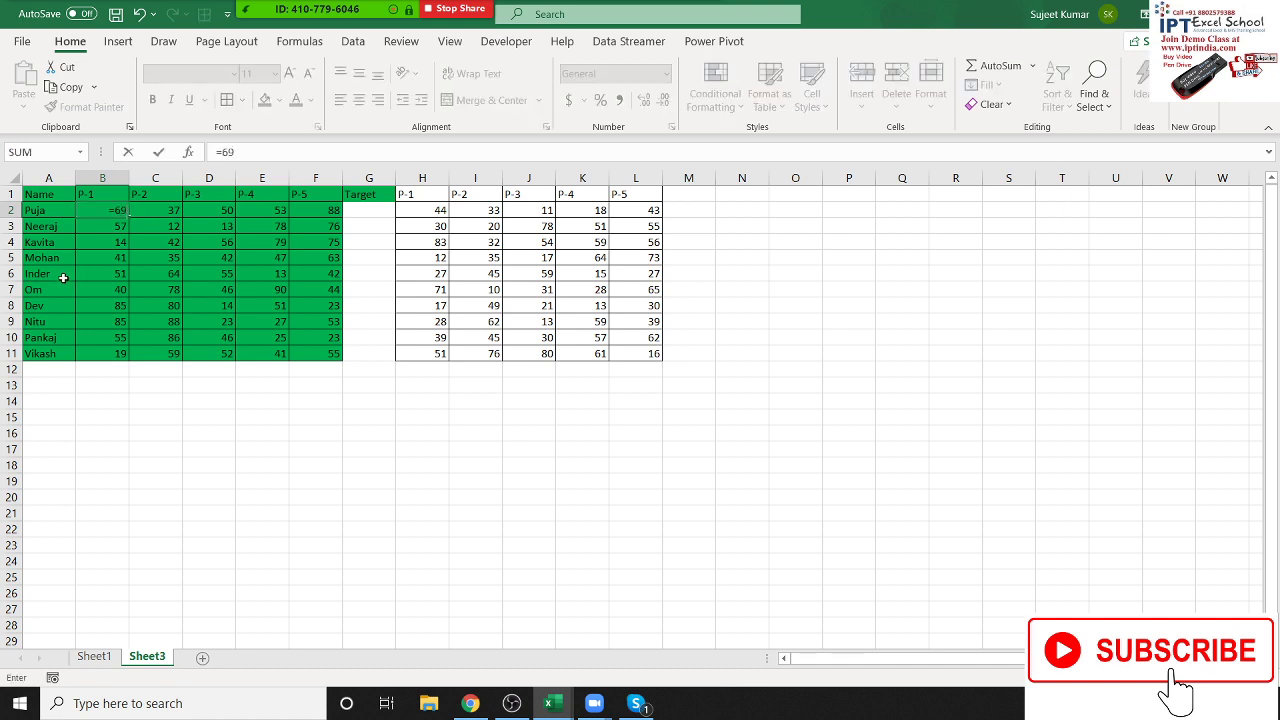
text(44)
key(Return)
key(Up)
key(Right)
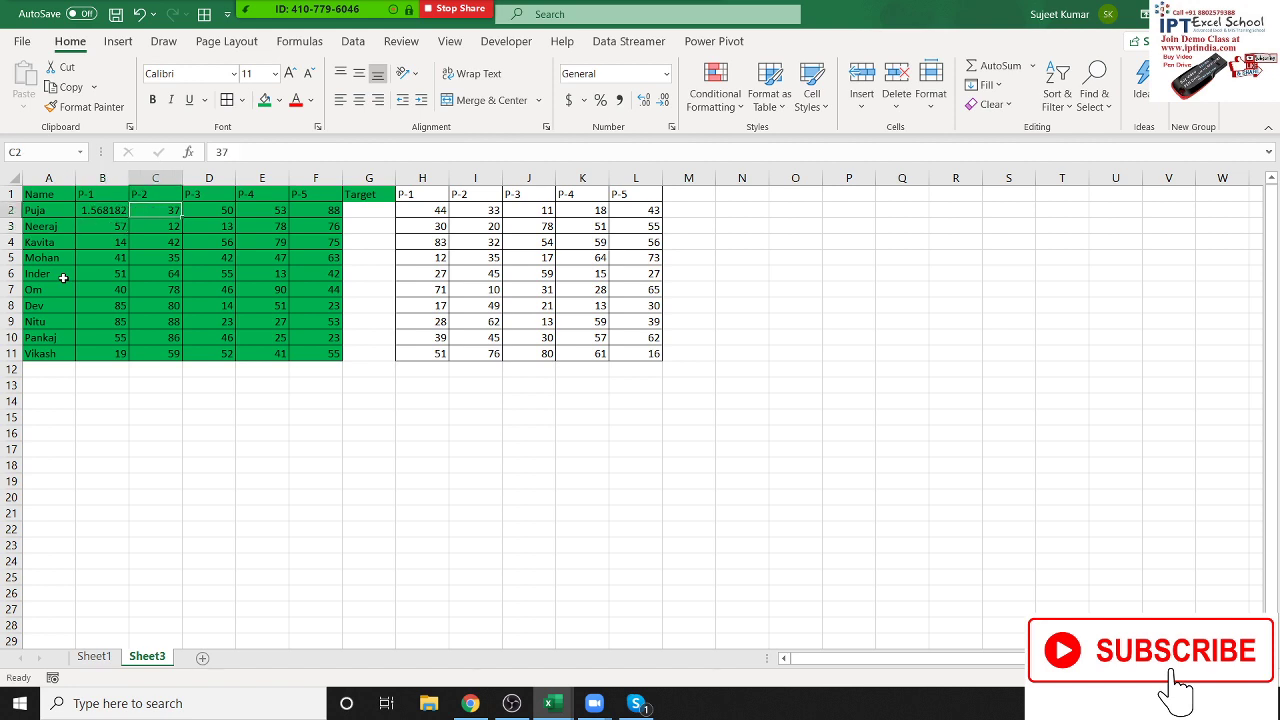
text(=3)
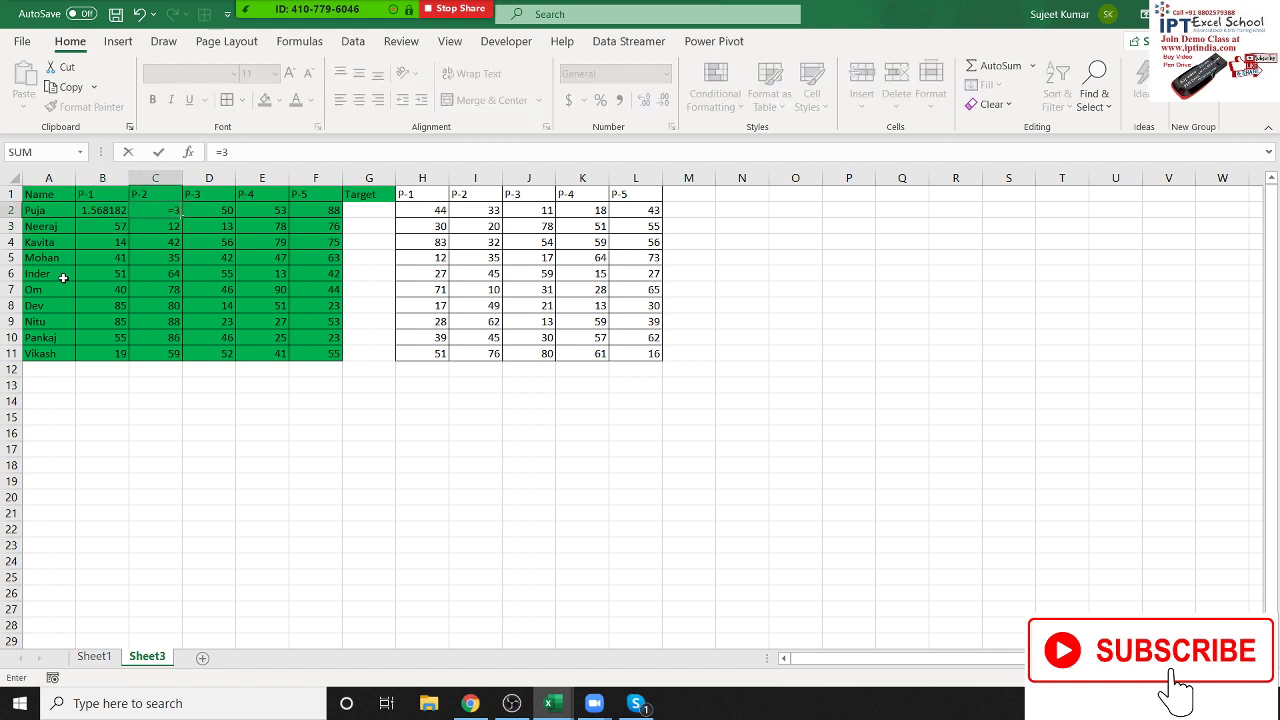
text(33)
key(Return)
- Format B2:C2 as percentages, showing 157% and 112%
drag(80, 207, 160, 210)
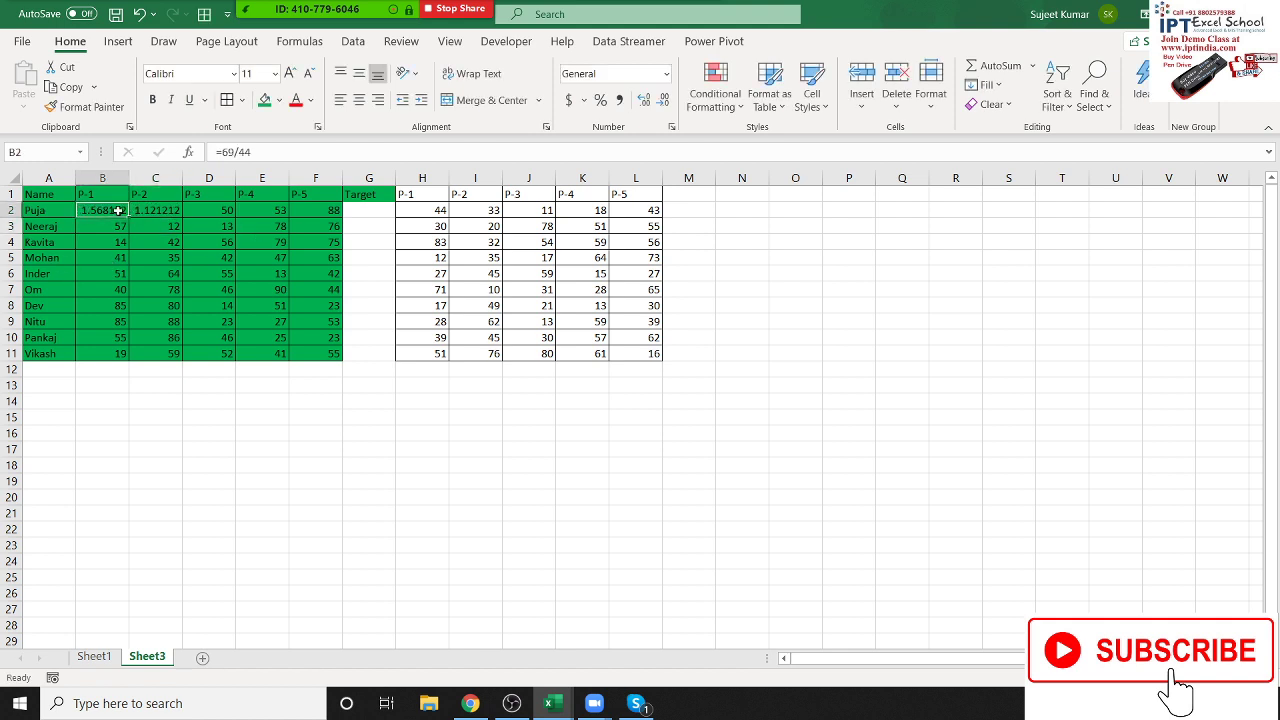
click(600, 100)
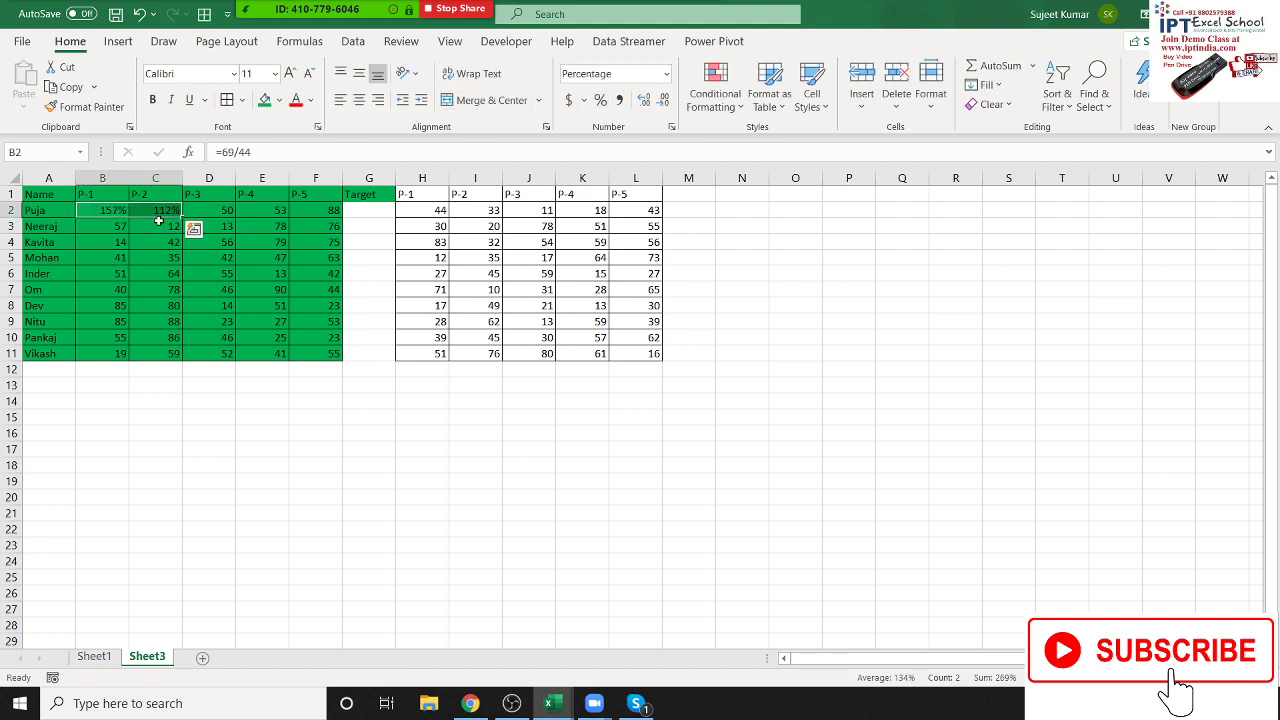
click(109, 212)
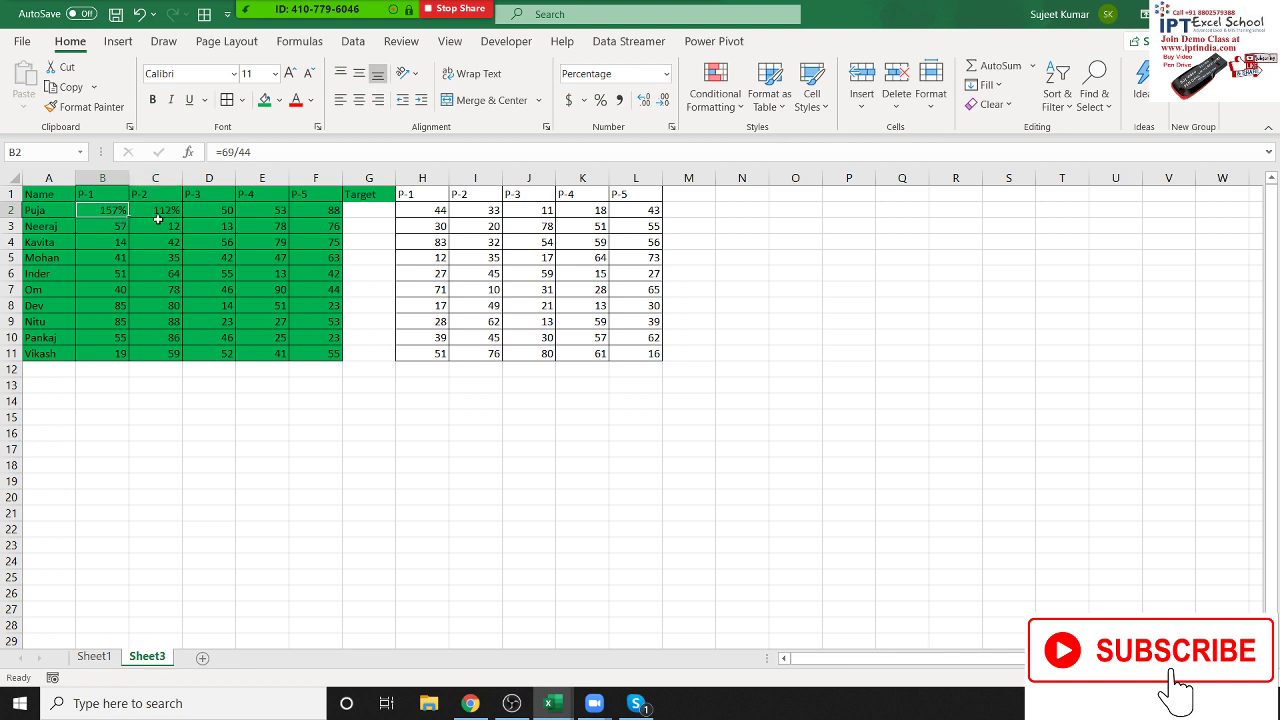
drag(109, 211, 150, 212)
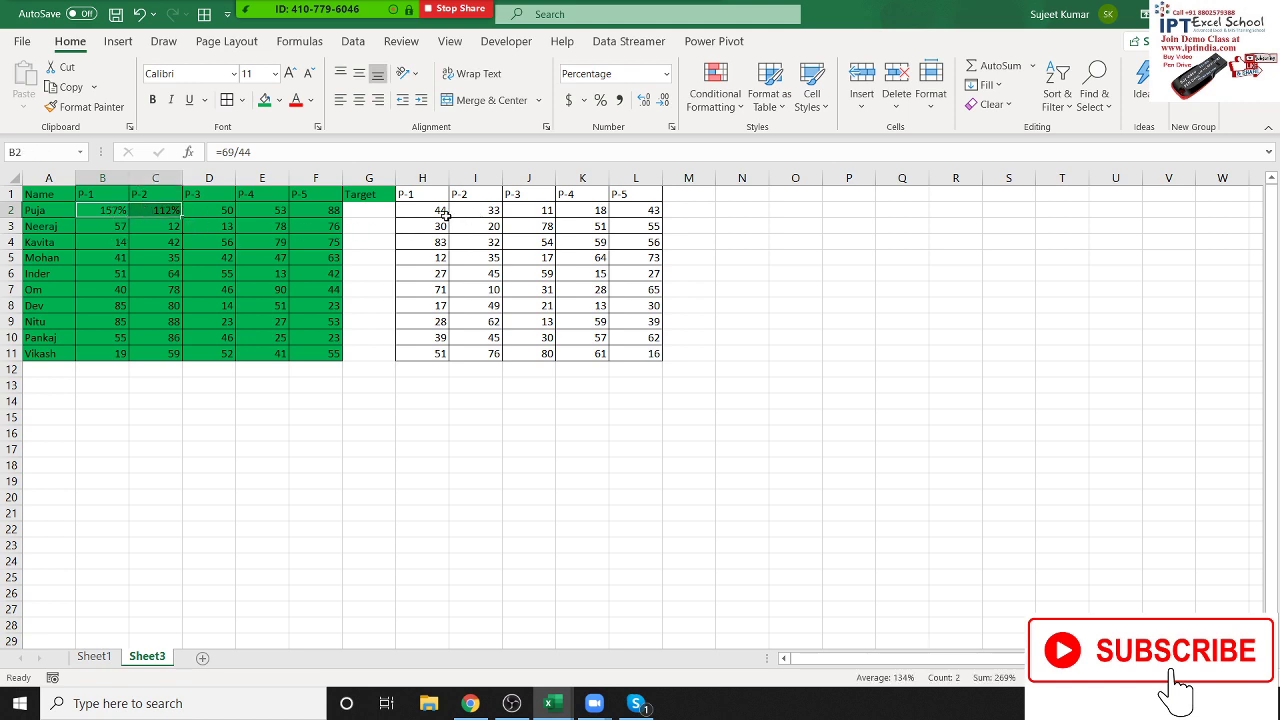
- Undo the ratios to restore 69 and 37, then insert an unfilled blank column G
key(ctrl+z)
key(ctrl+z)
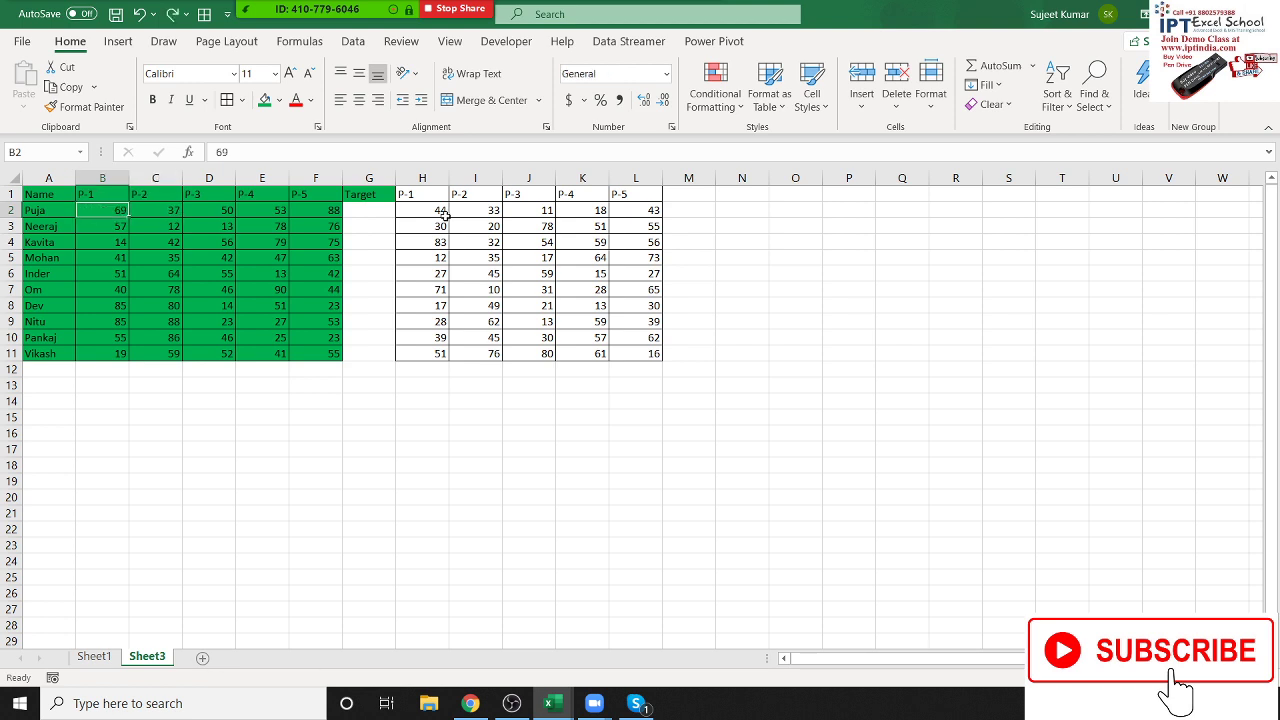
drag(262, 214, 306, 355)
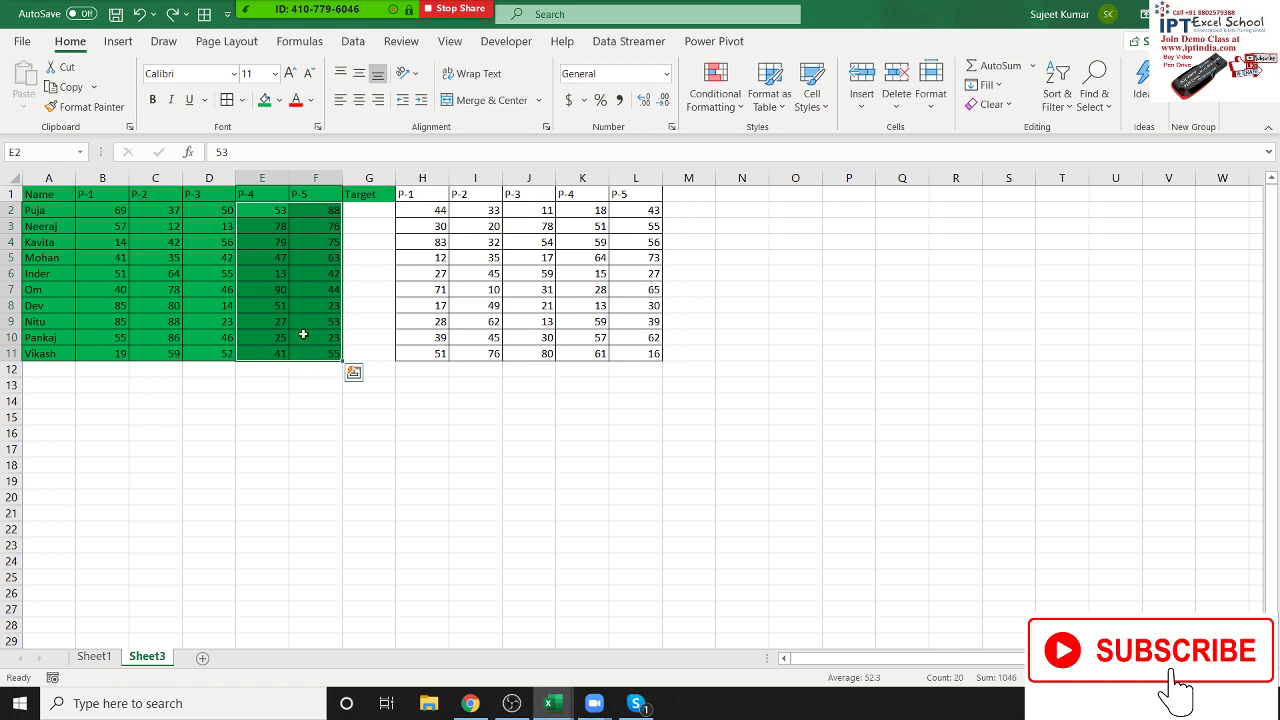
click(363, 172)
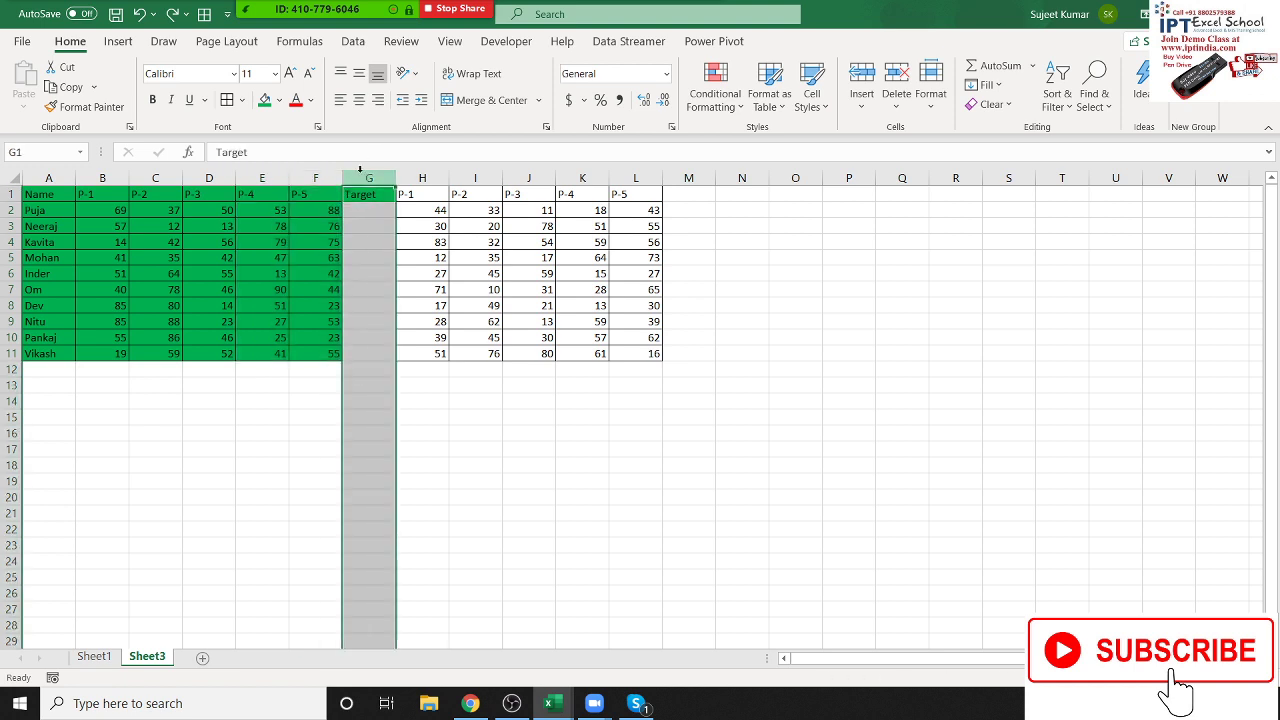
key(ctrl+shift+plus)
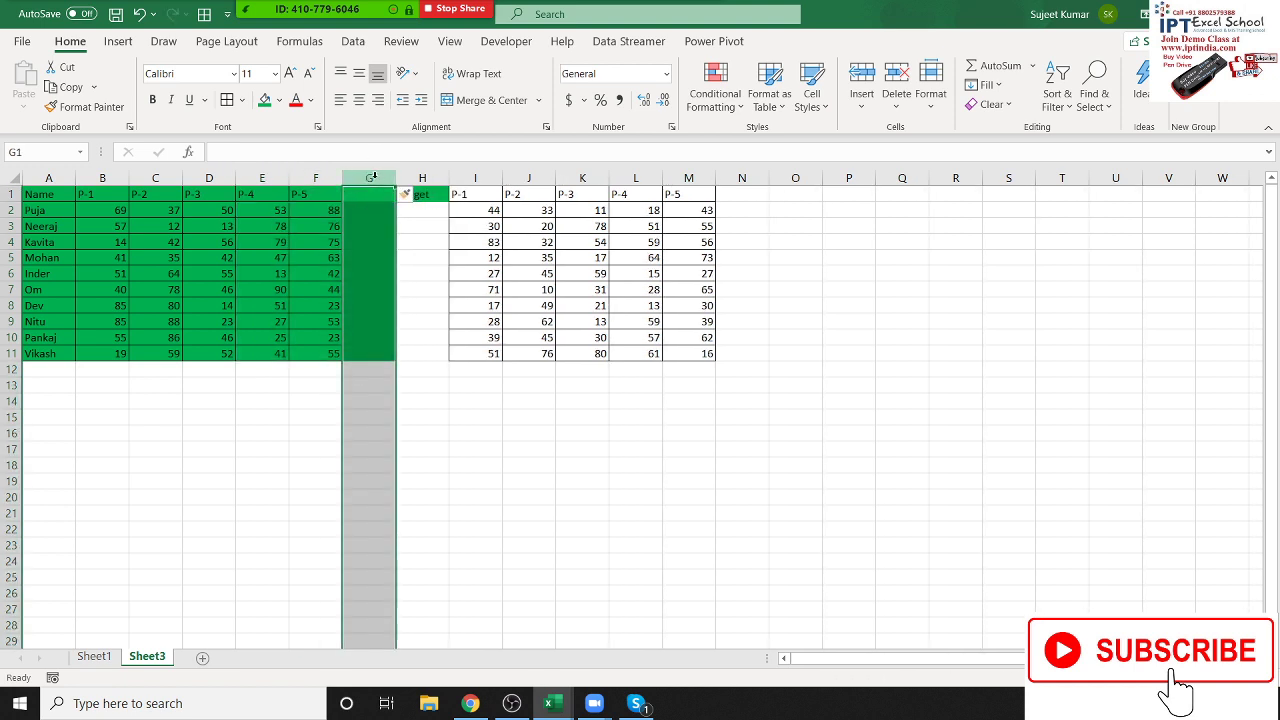
click(280, 100)
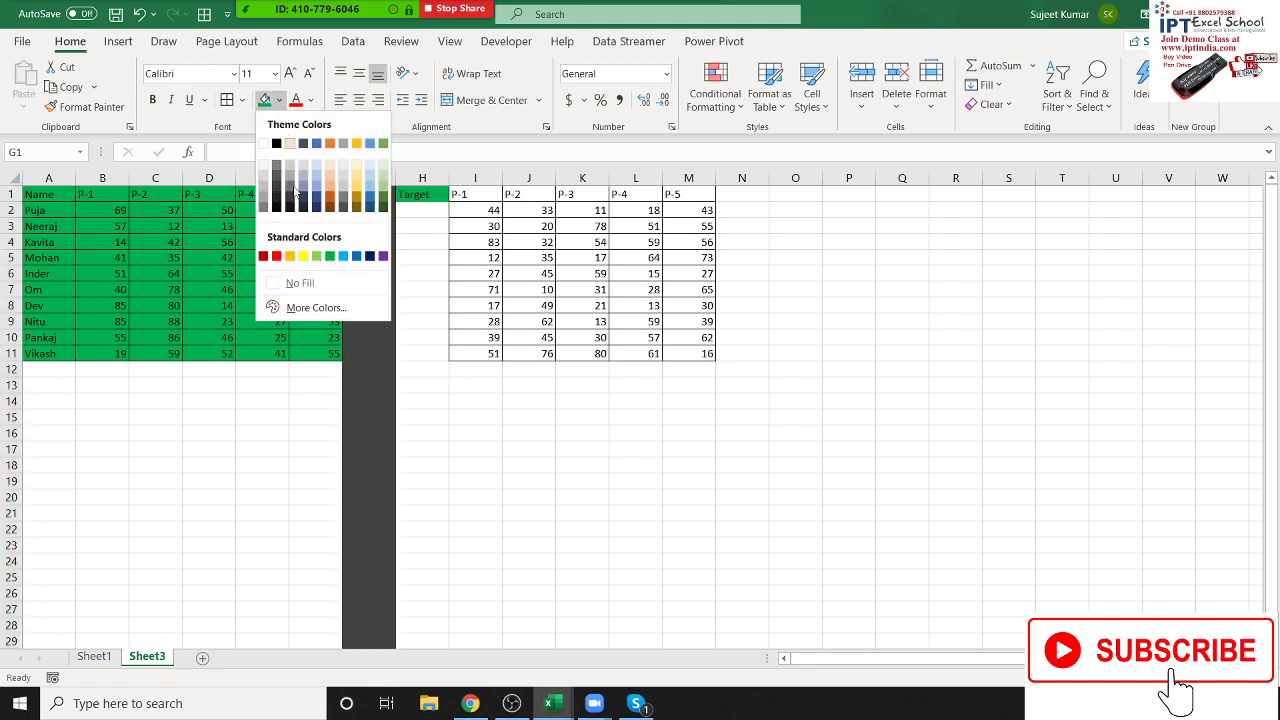
click(292, 283)
click(420, 243)
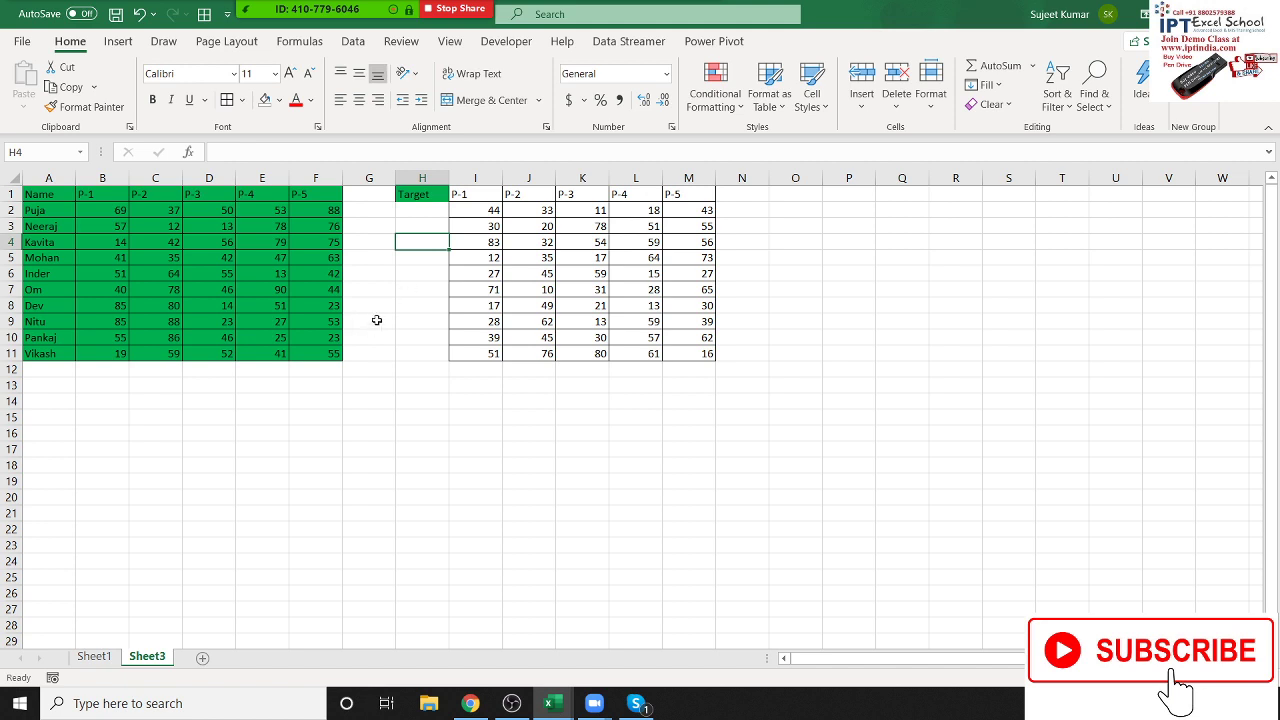
- Highlight the green table's scores, both tables' header rows and the student names in column A
click(802, 325)
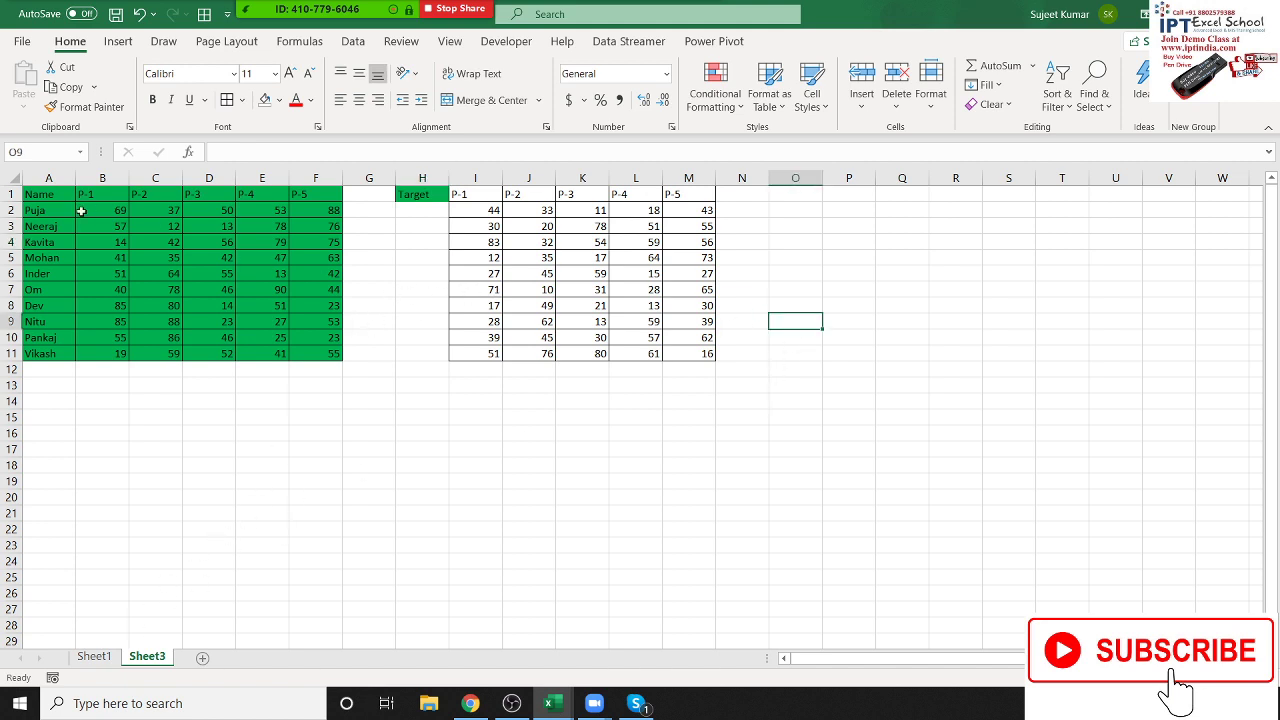
drag(81, 210, 320, 368)
click(419, 461)
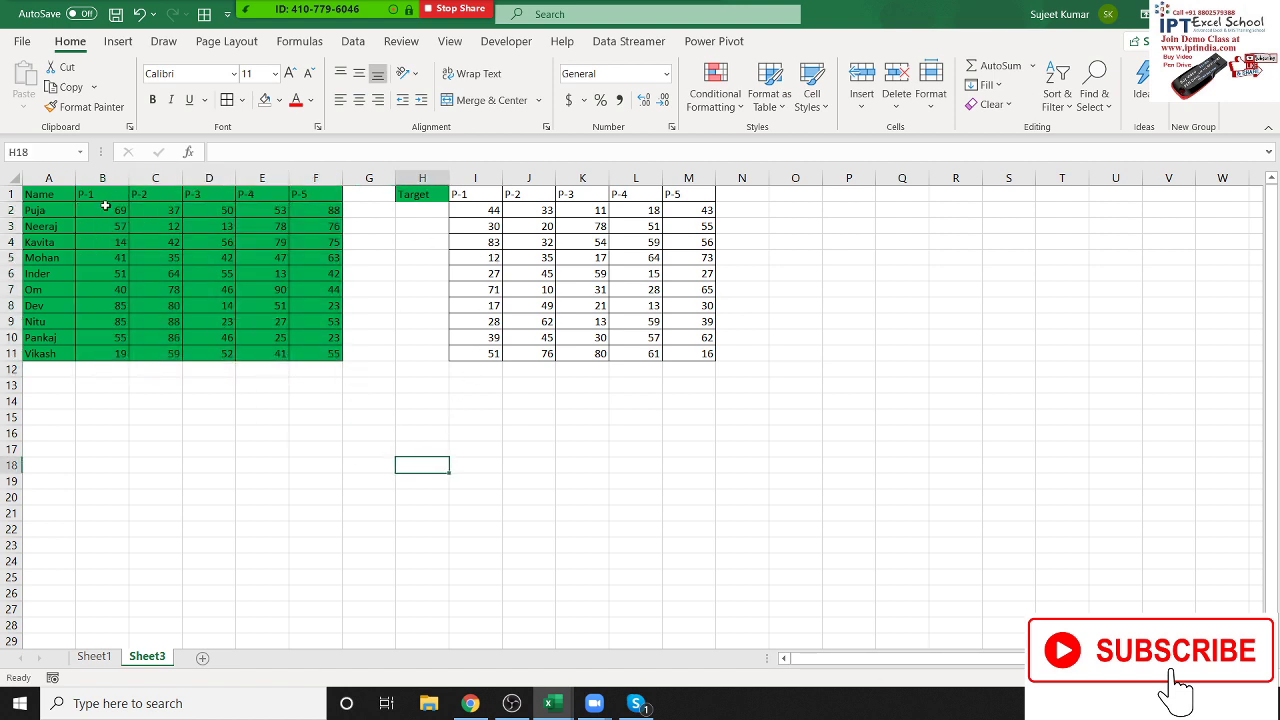
drag(105, 197, 318, 194)
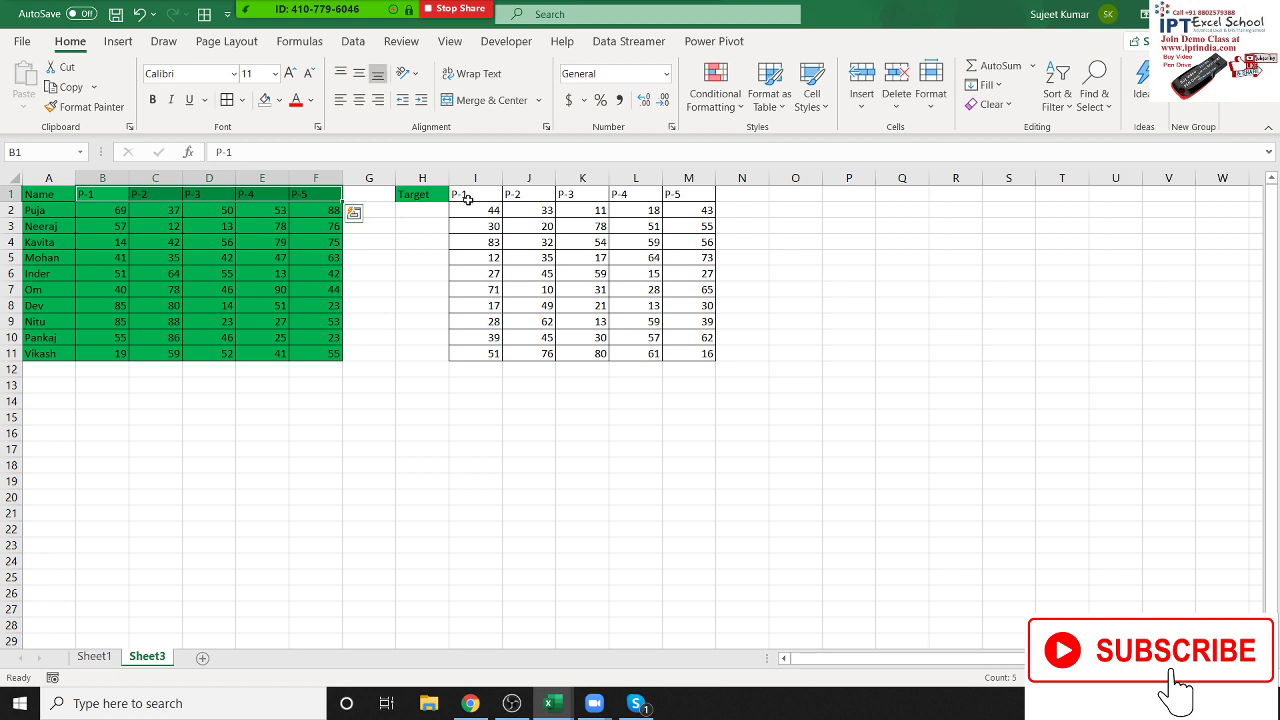
drag(465, 194, 672, 194)
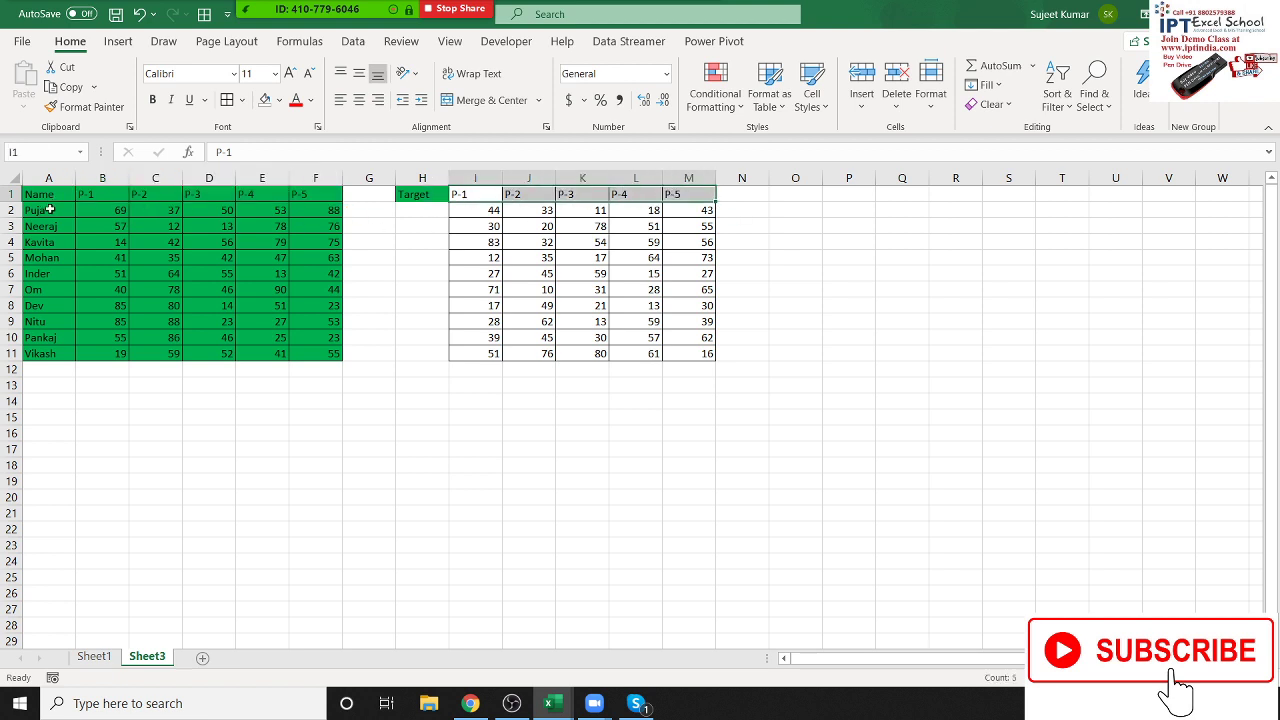
drag(50, 209, 51, 354)
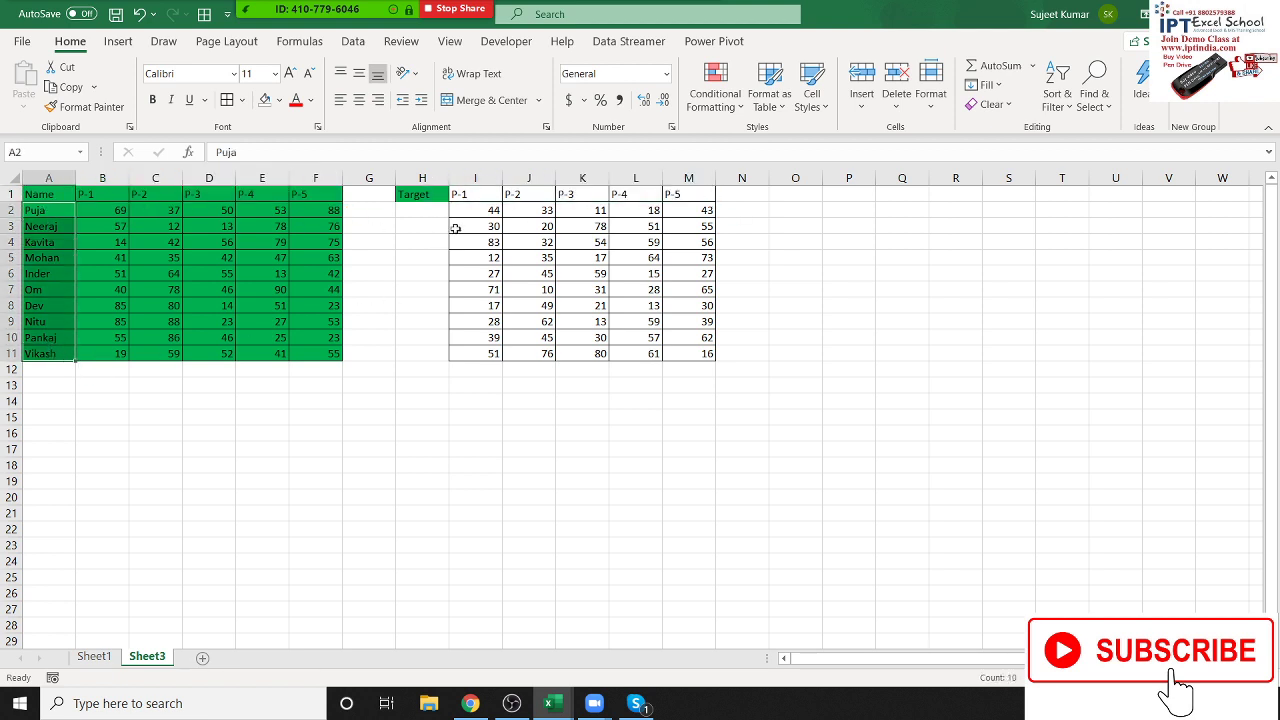
- Select the target values I2:M11 and copy them
drag(473, 213, 690, 352)
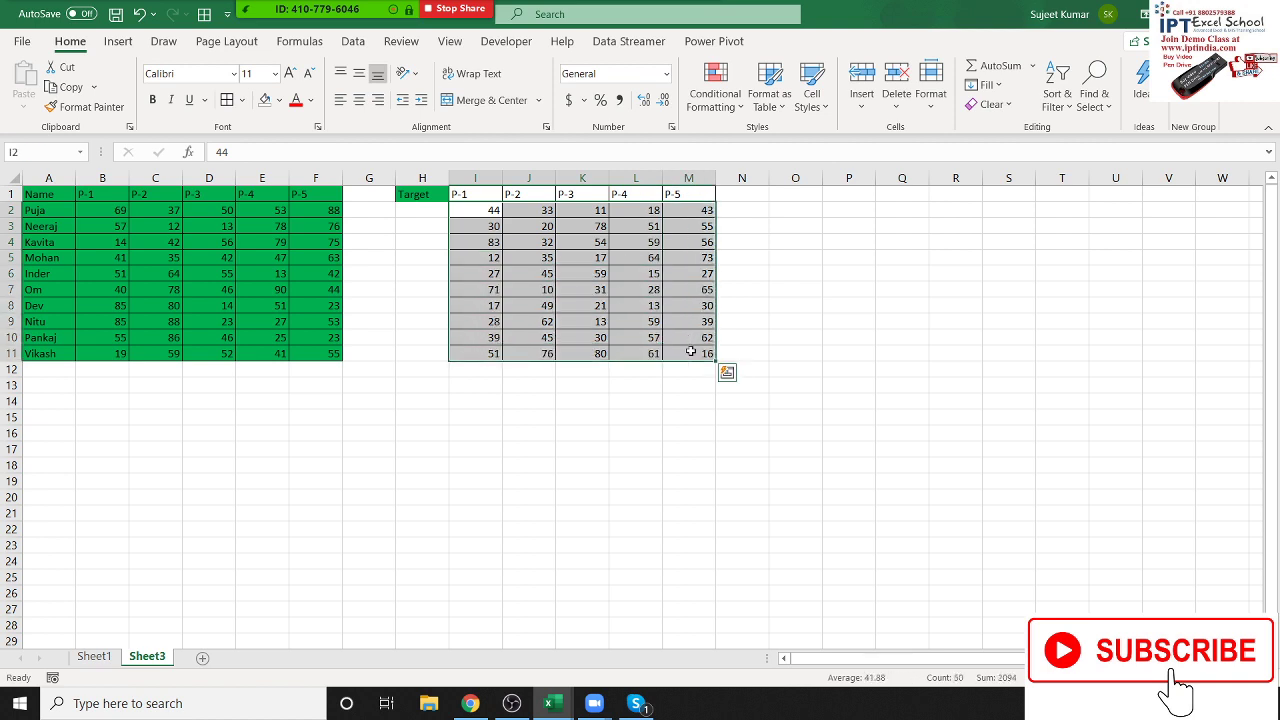
click(571, 380)
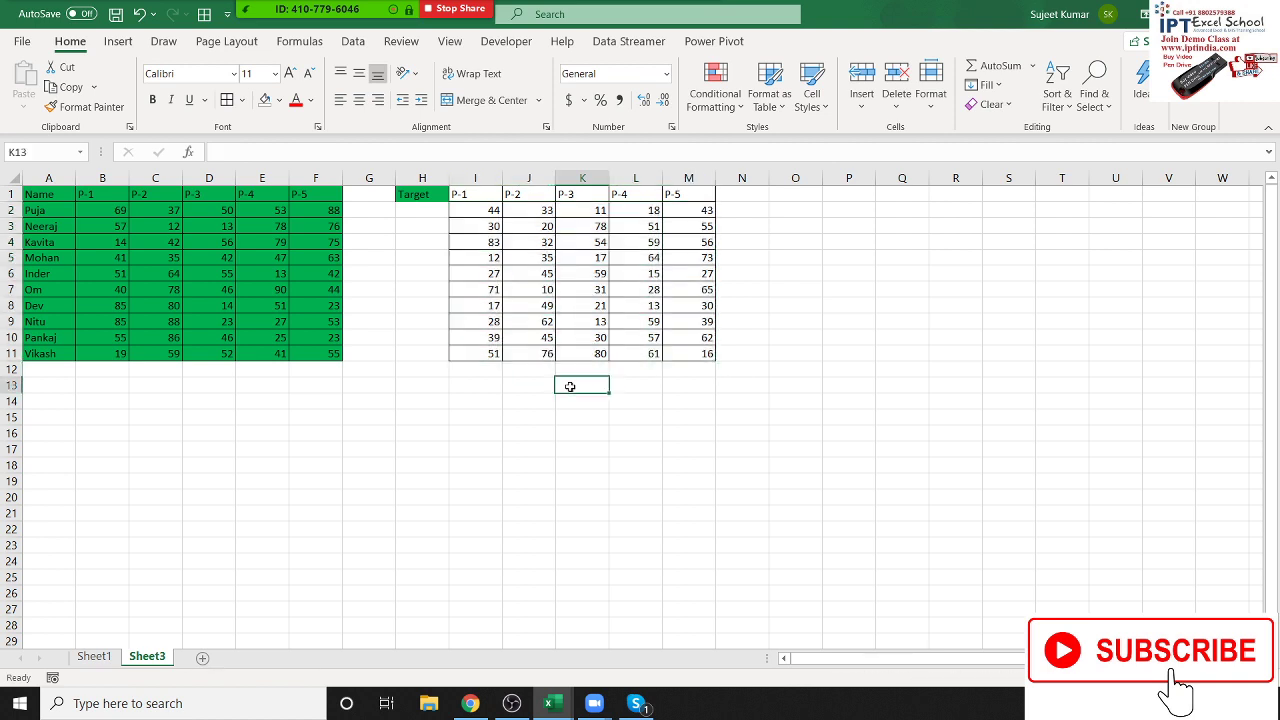
drag(498, 212, 684, 353)
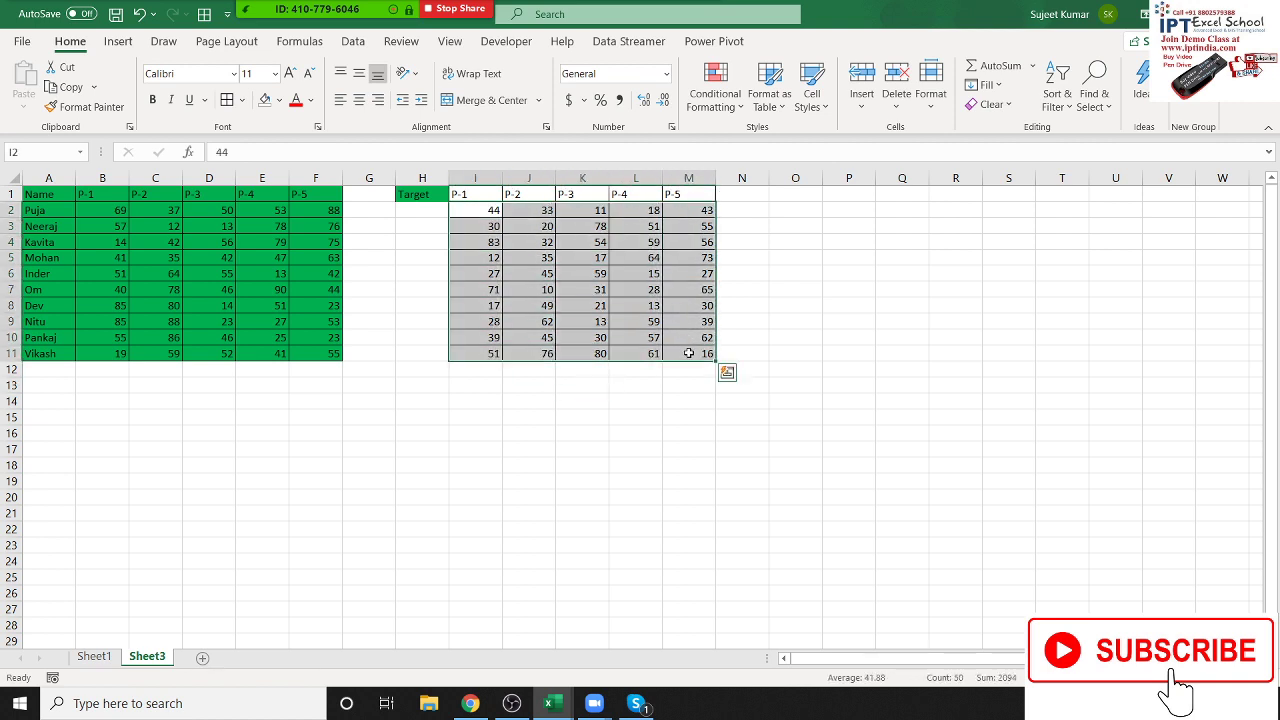
key(ctrl+c)
- Paste Special the targets onto B2 with Divide, then show the ratios in Percent Style
click(103, 210)
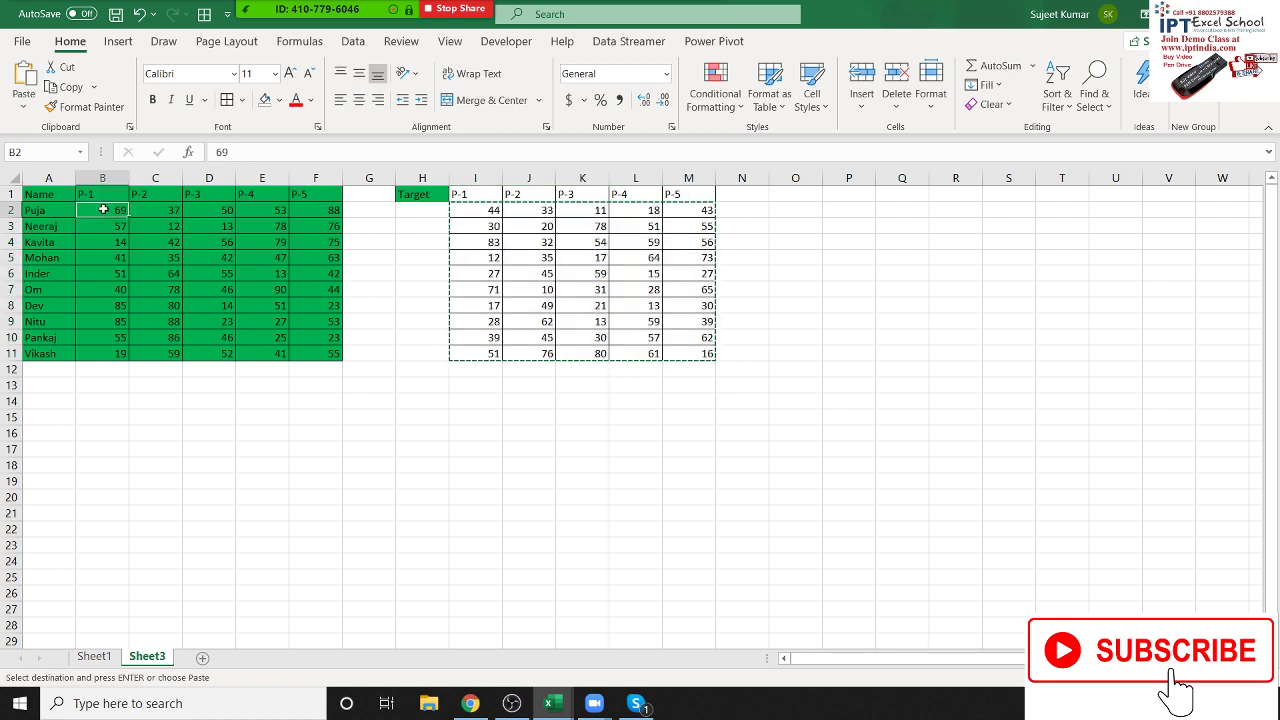
right_click(103, 210)
click(141, 324)
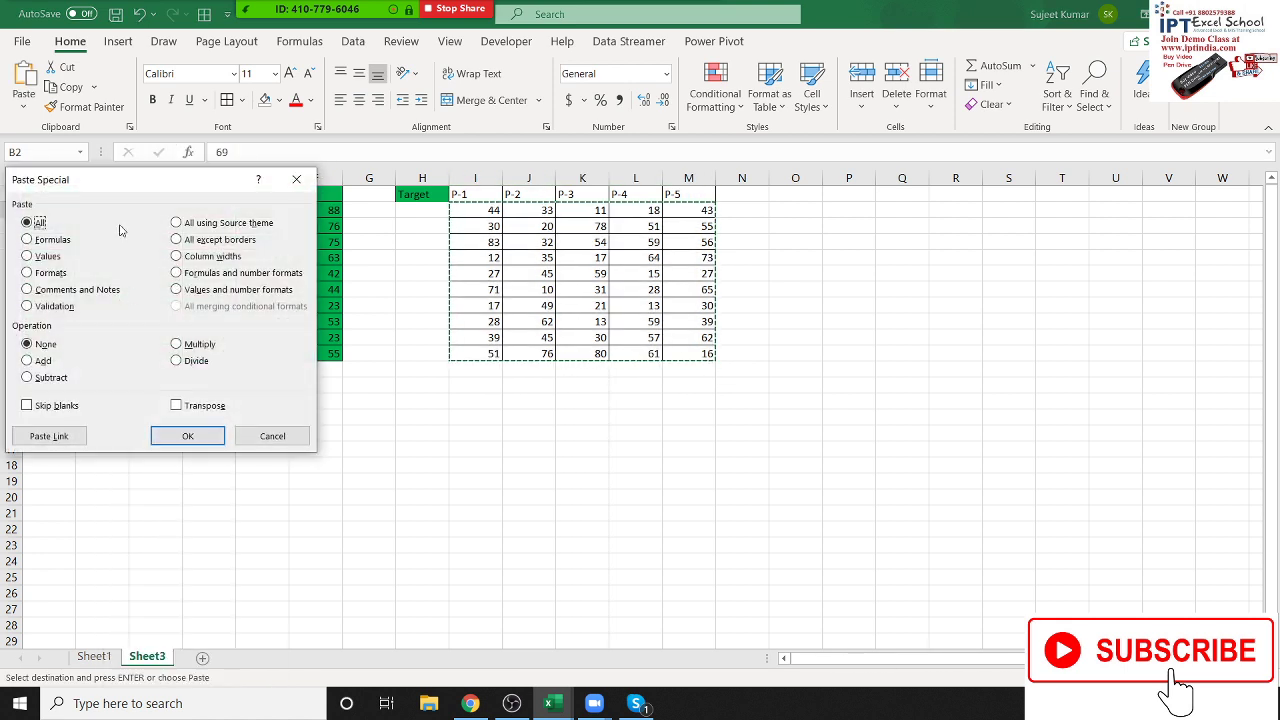
drag(124, 188, 903, 188)
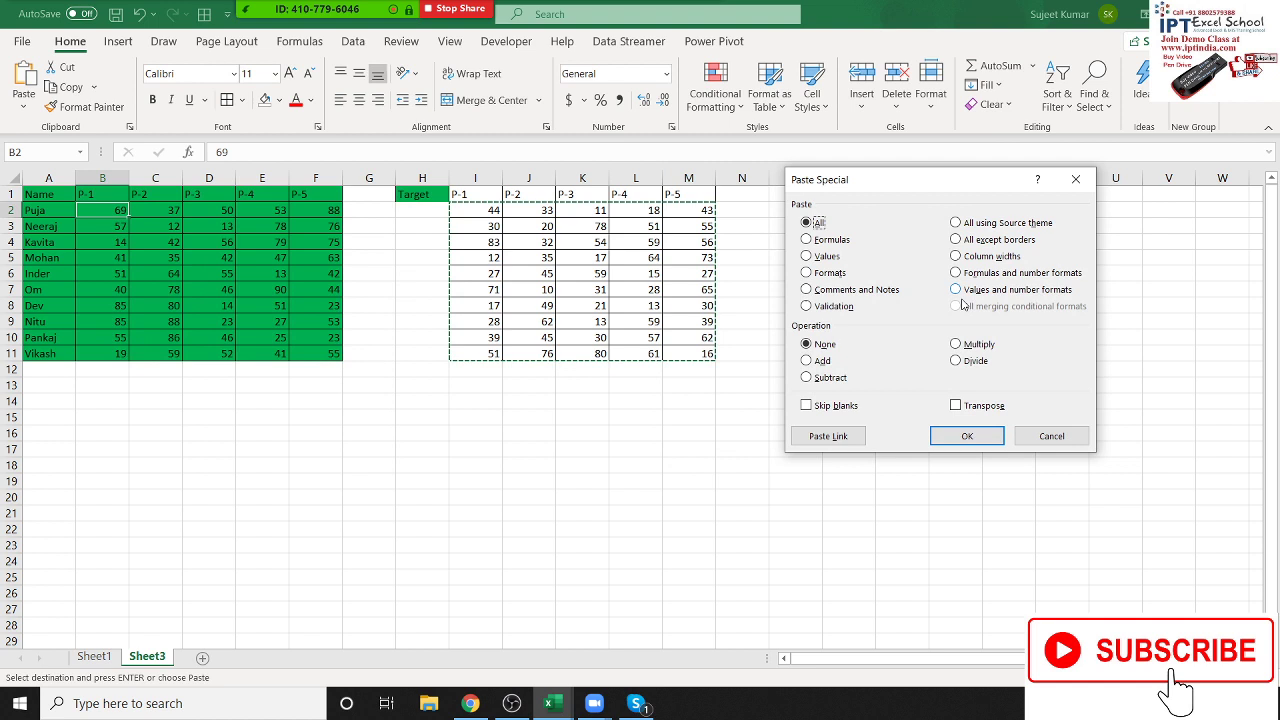
click(956, 360)
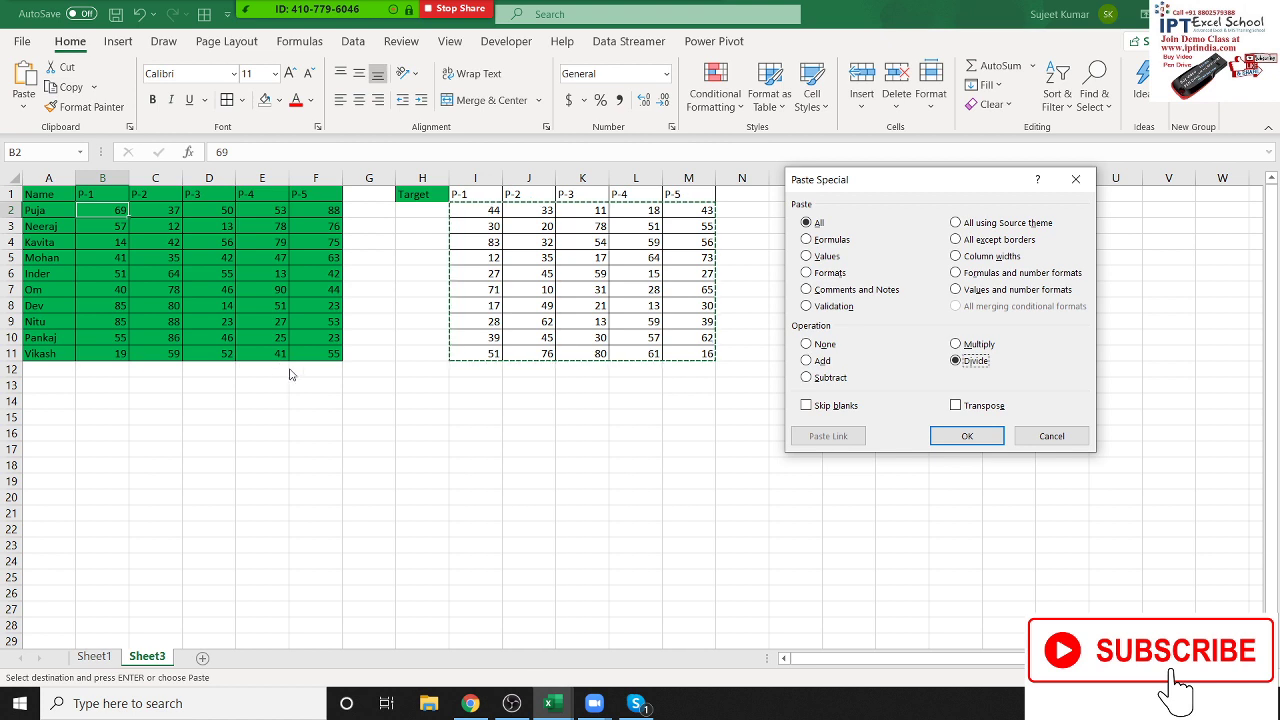
click(967, 437)
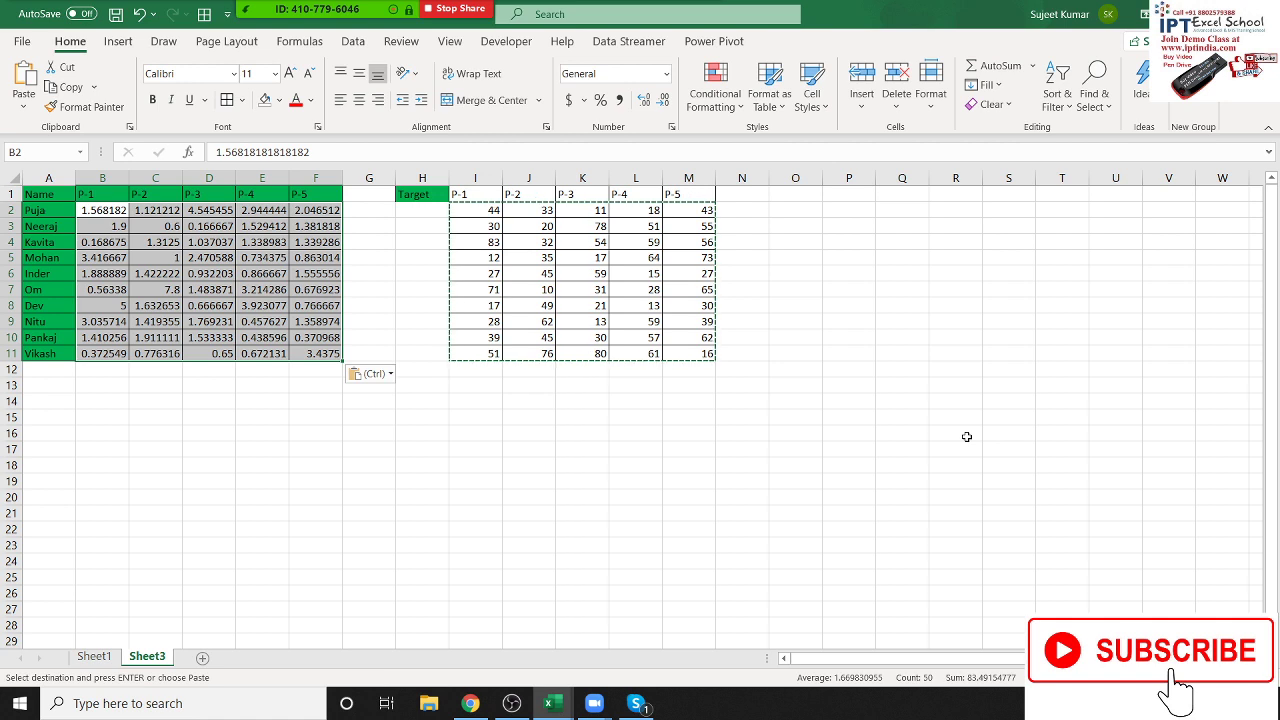
click(600, 100)
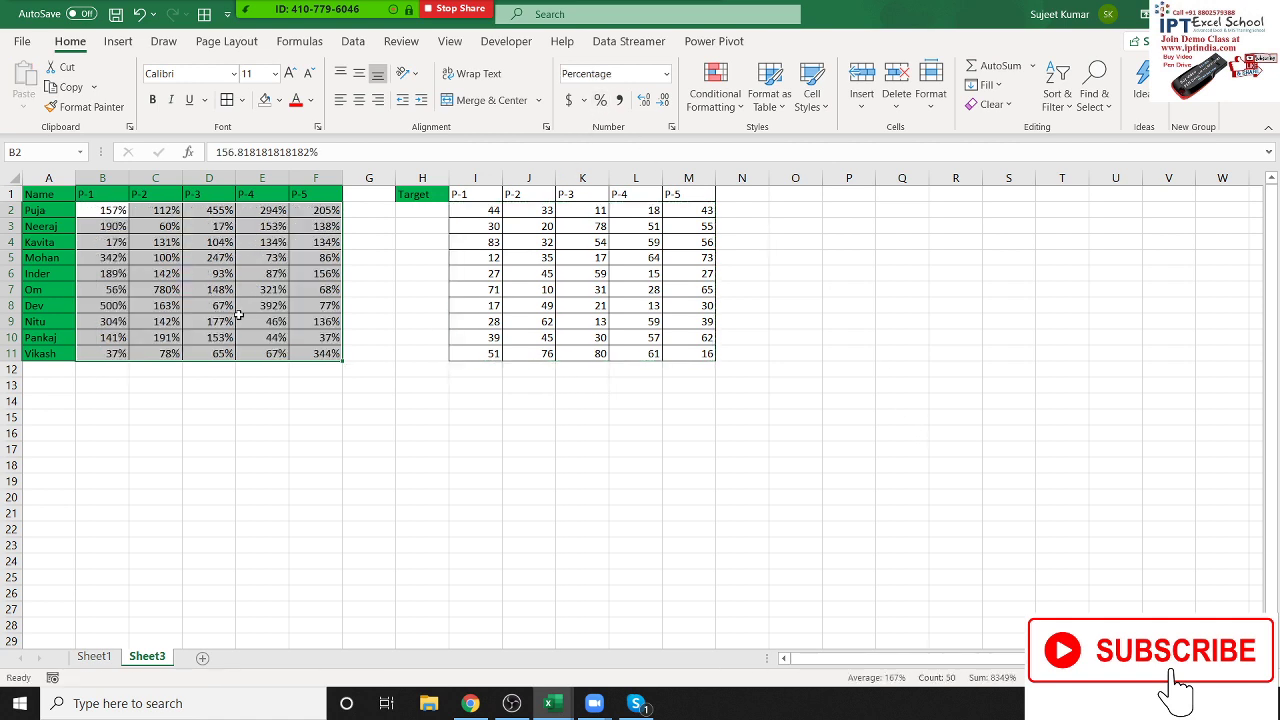
- Undo, then redo the division using Paste Special Values plus Divide and show percentages
key(ctrl+z)
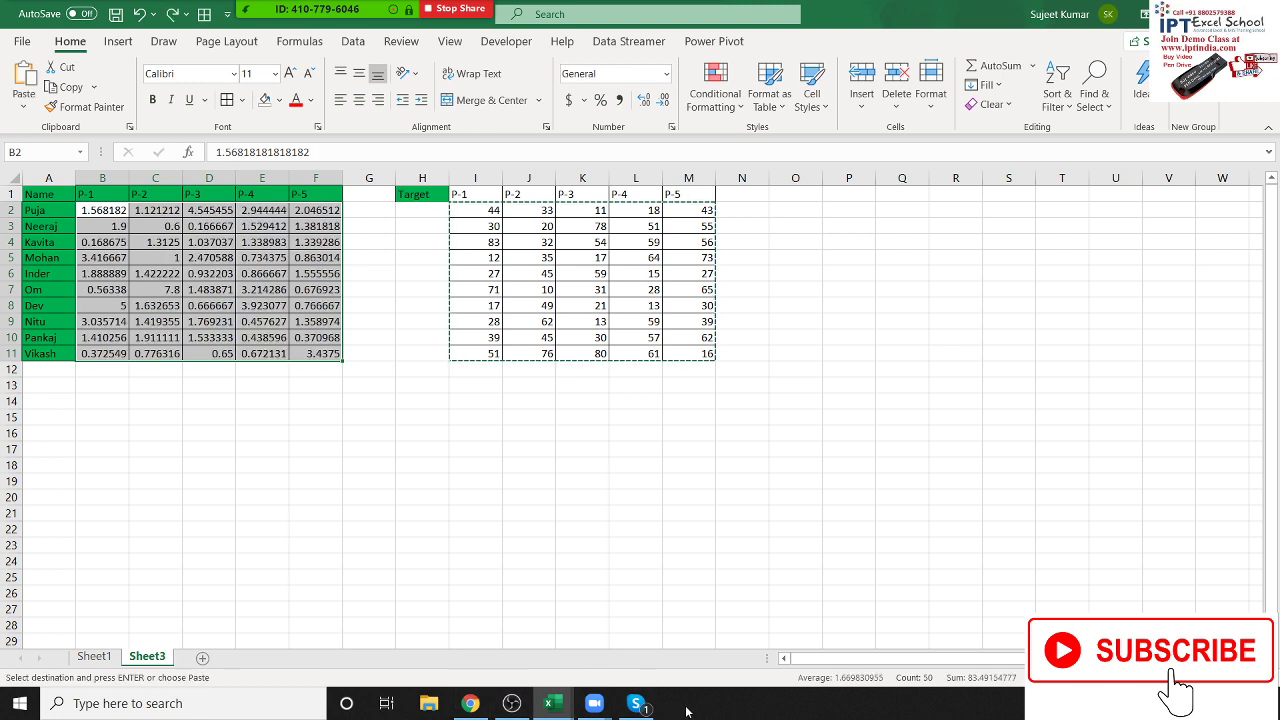
key(ctrl+z)
right_click(277, 322)
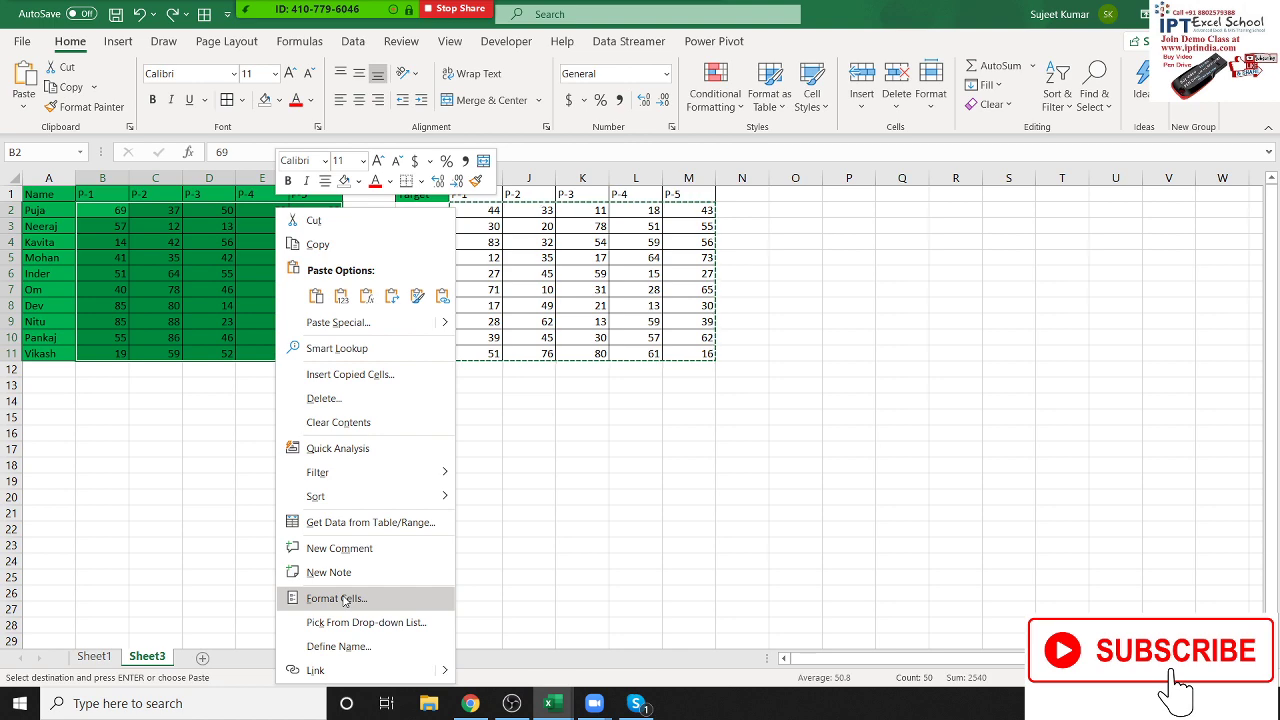
click(359, 322)
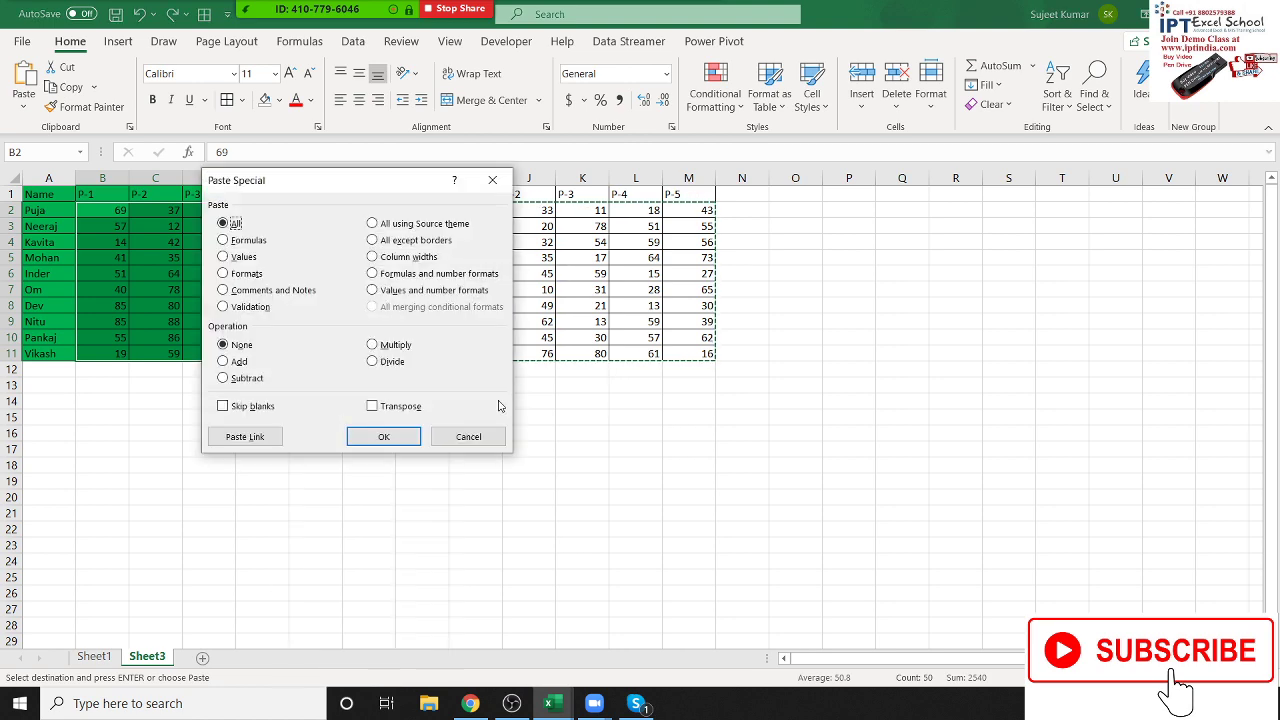
drag(386, 196, 1000, 162)
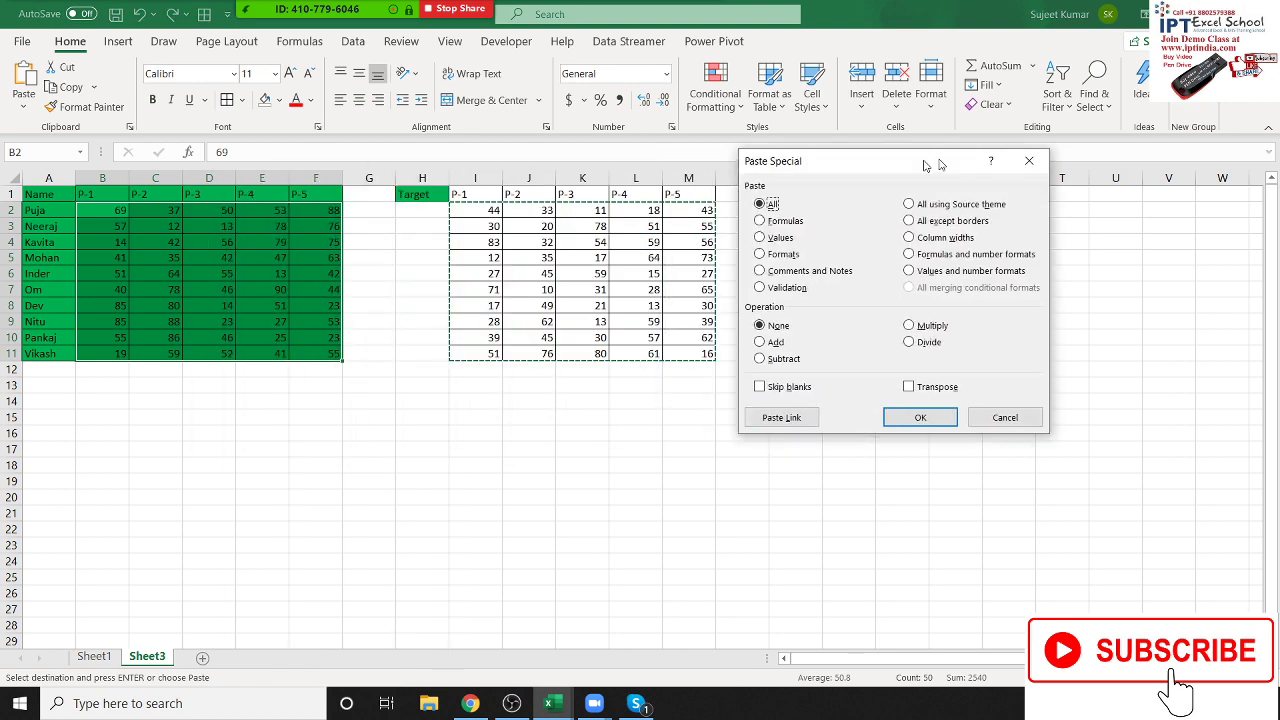
click(986, 327)
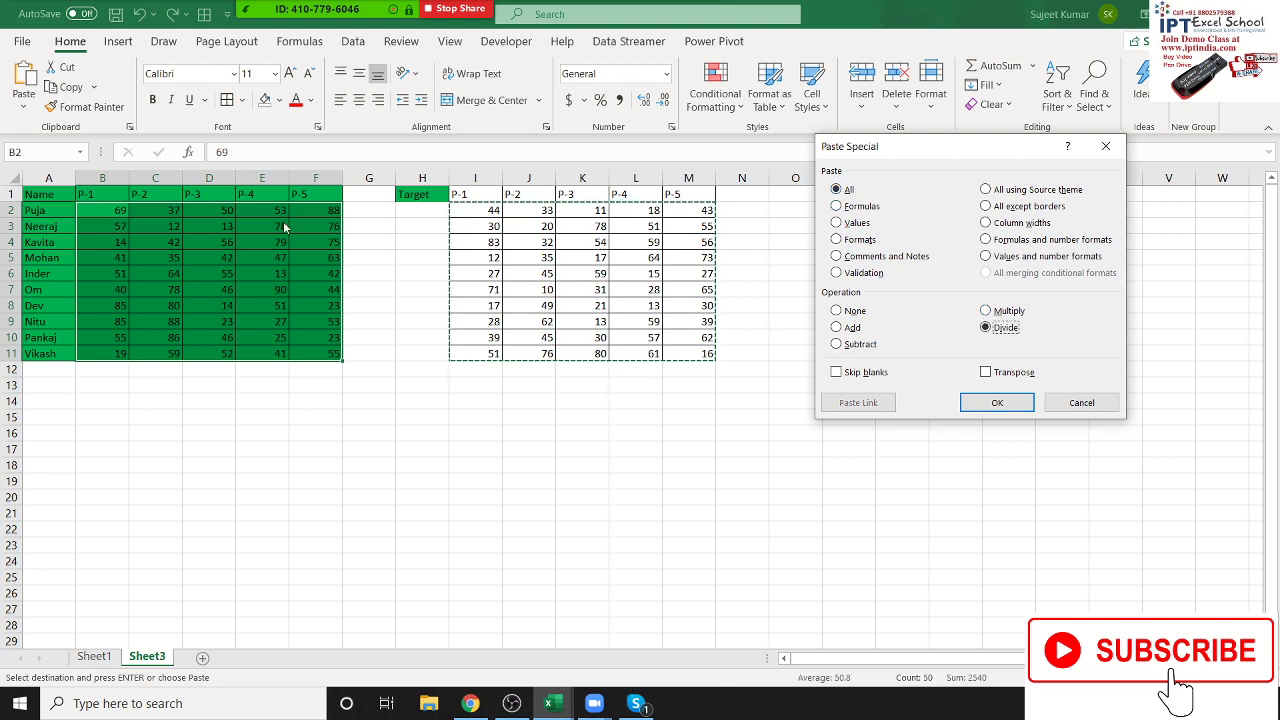
click(845, 222)
click(1000, 403)
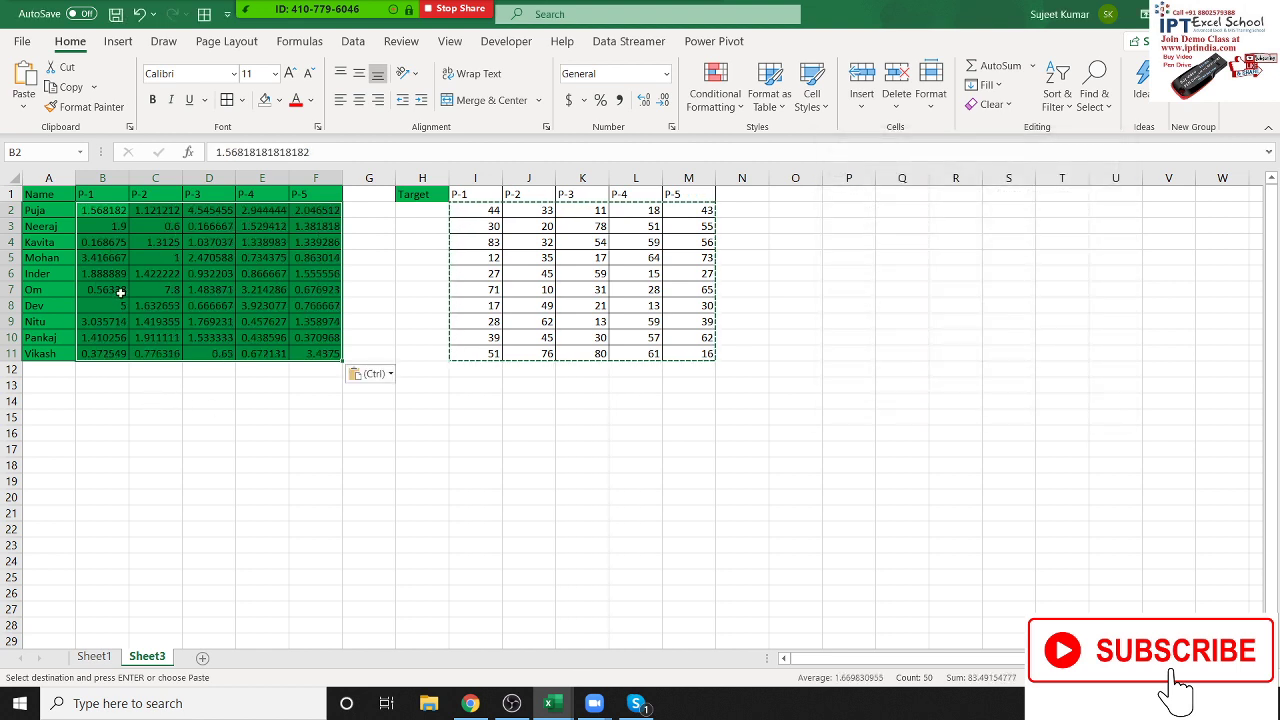
click(600, 100)
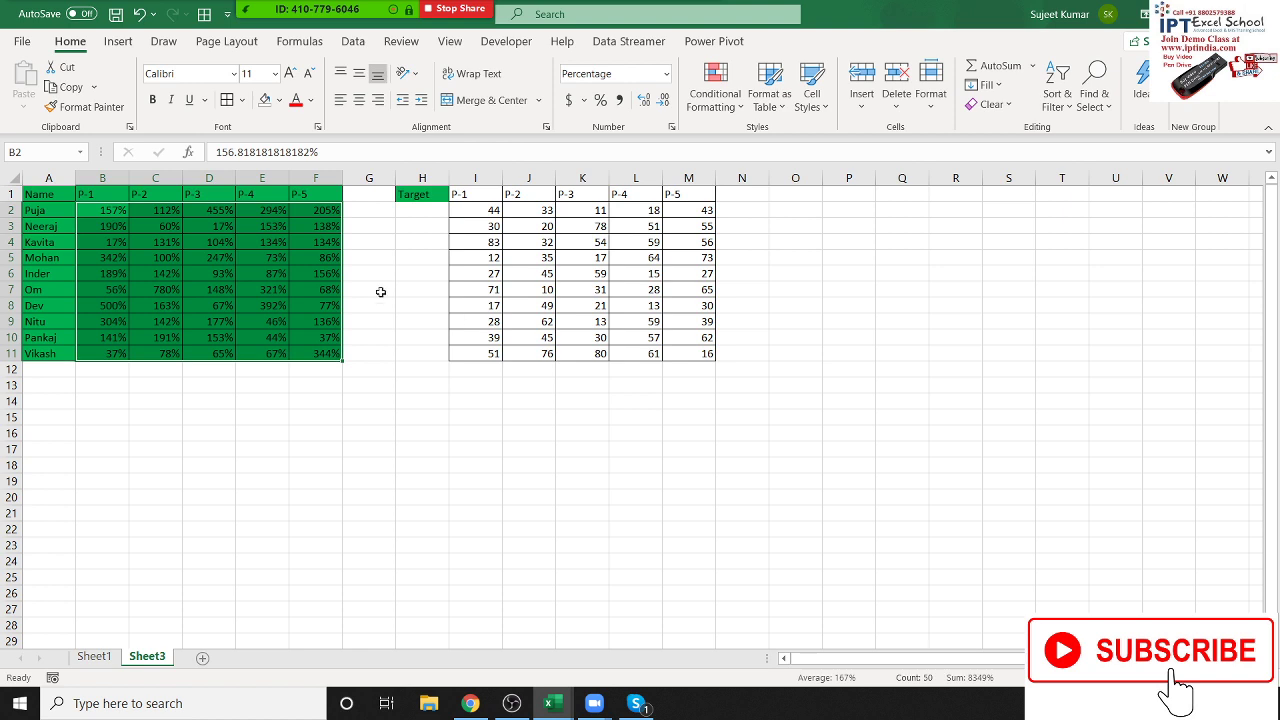
- Copy the target numbers again and check B2's number format settings without changing them
drag(477, 209, 705, 350)
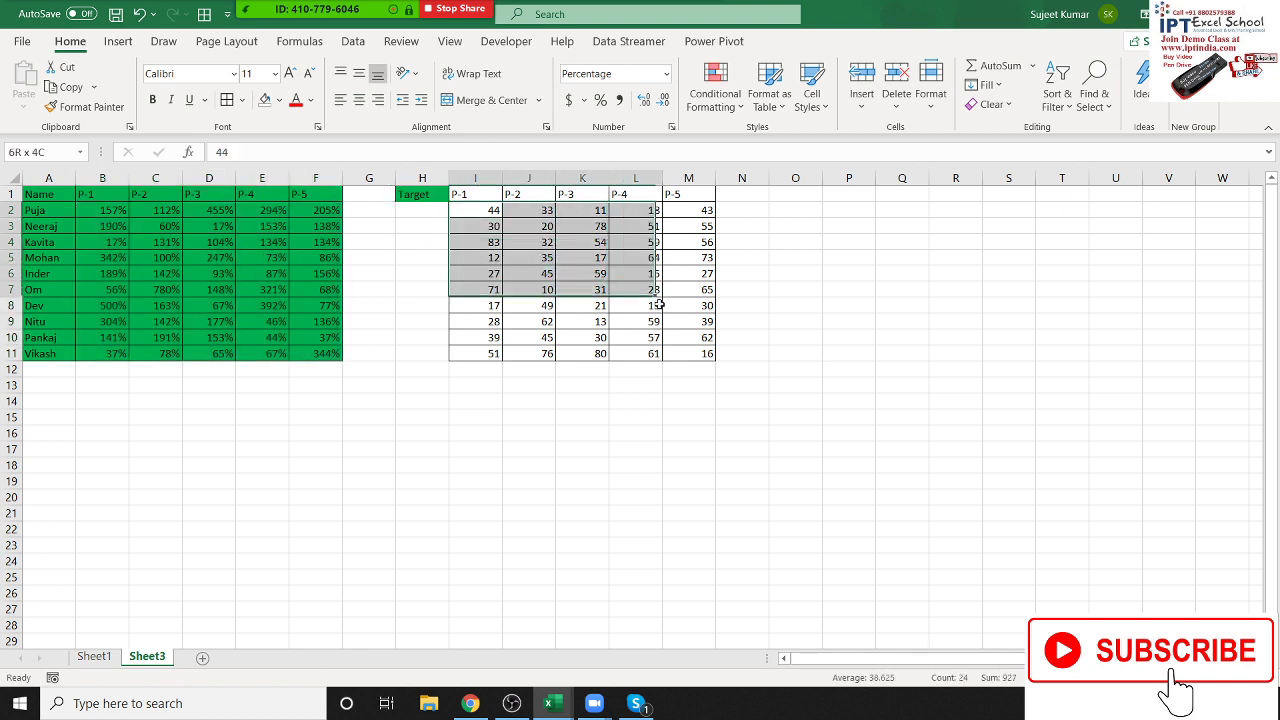
key(ctrl+c)
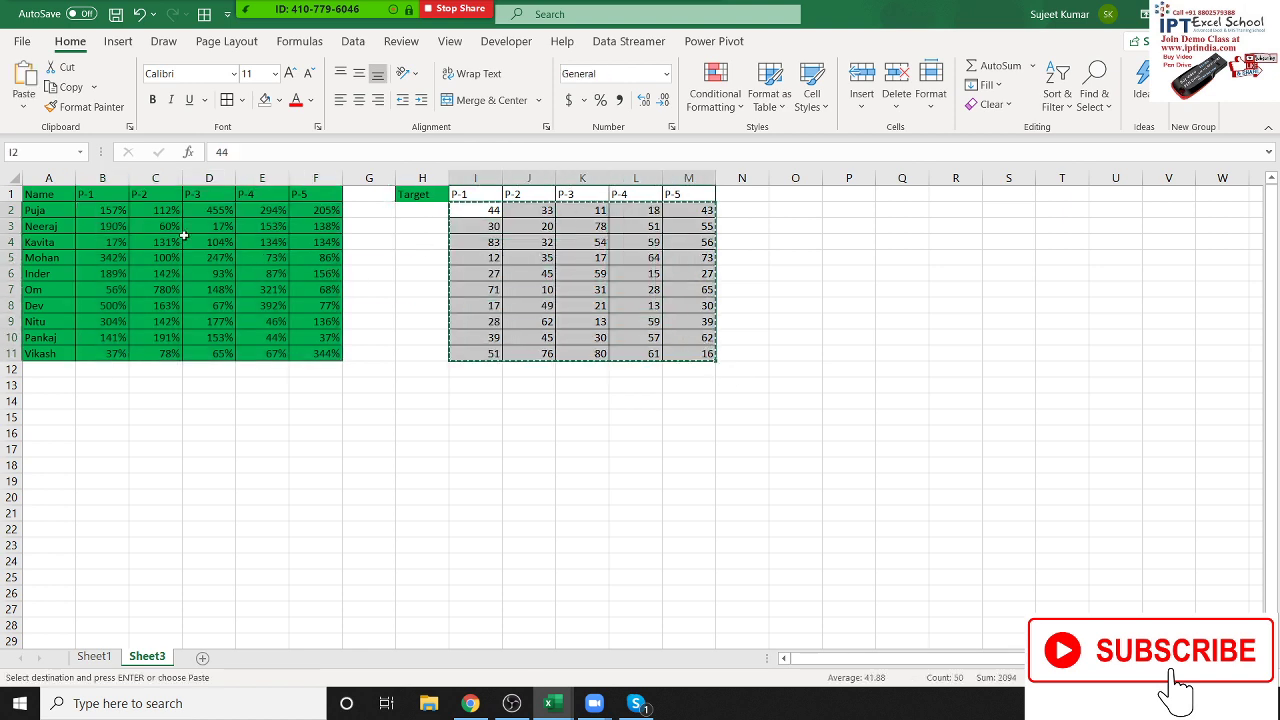
click(98, 212)
right_click(98, 212)
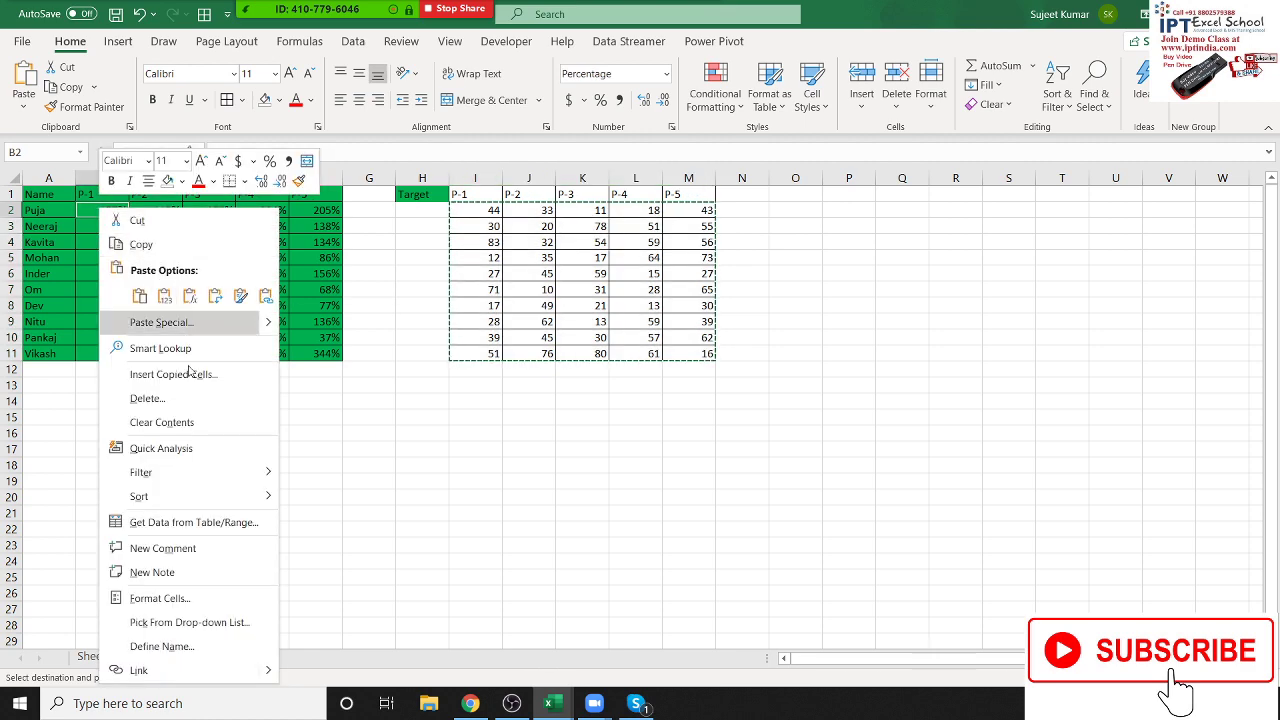
click(165, 598)
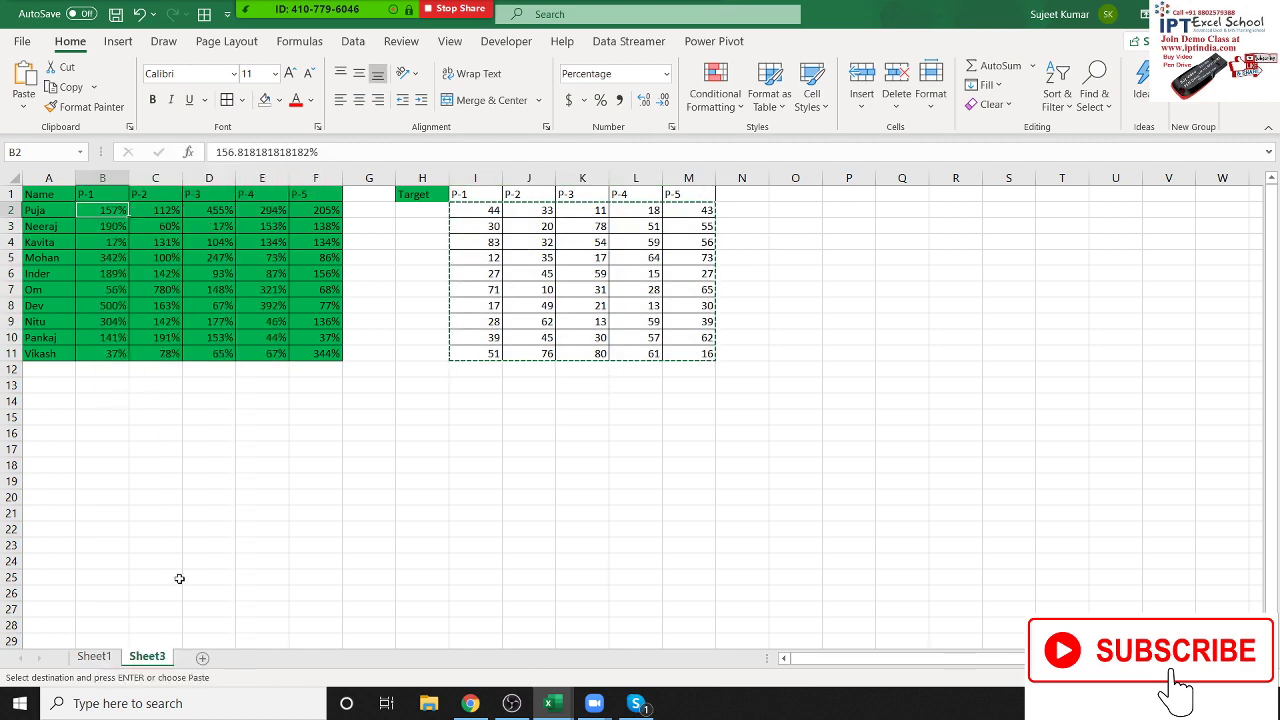
drag(368, 266, 1116, 148)
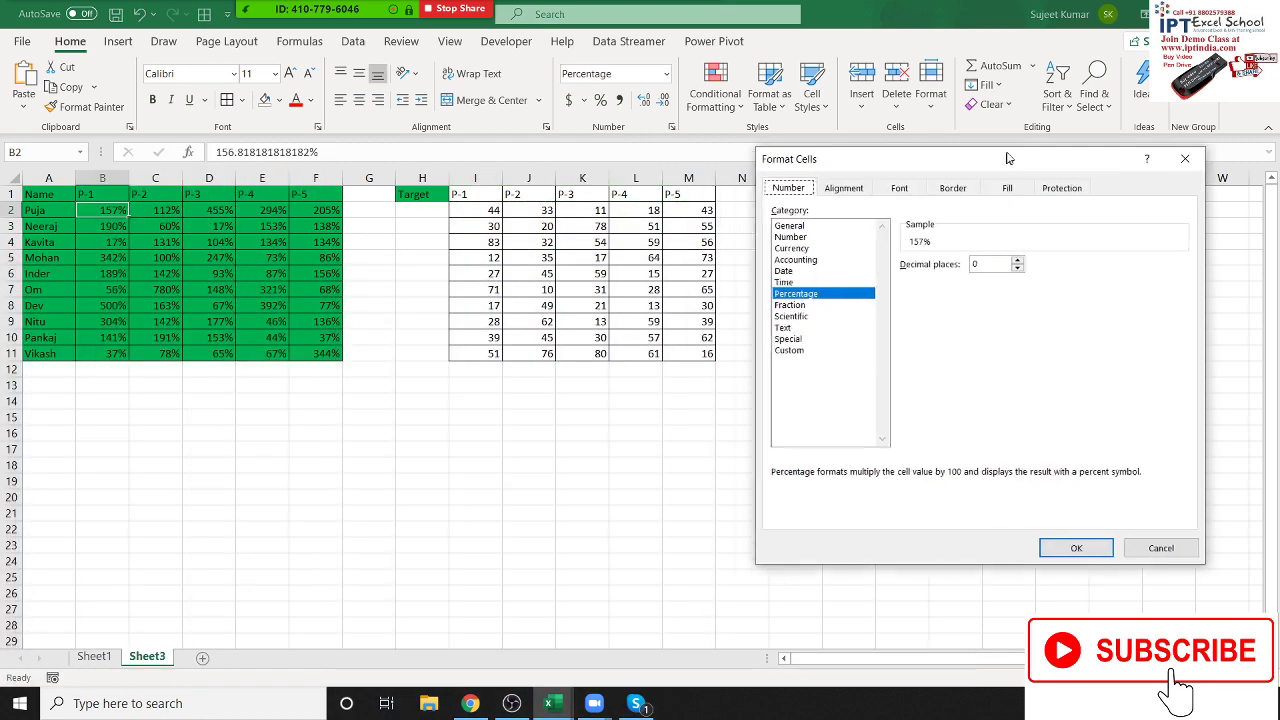
key(Escape)
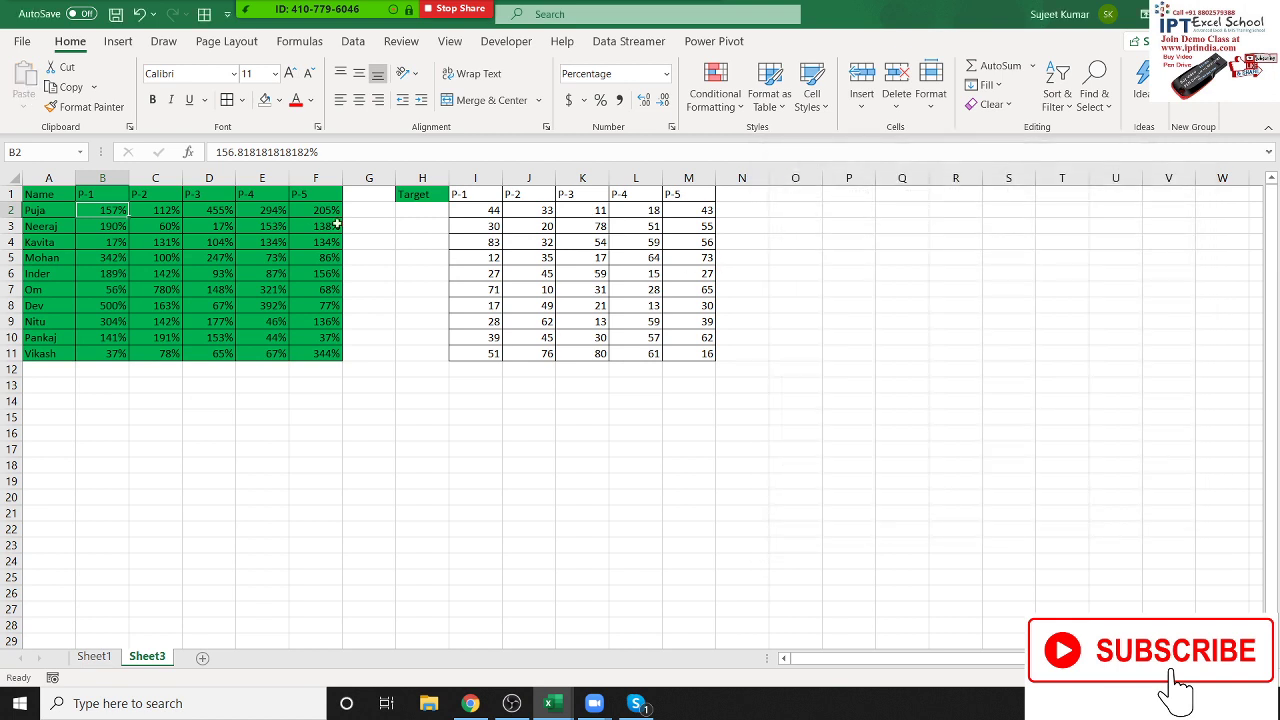
- Copy the target numbers once more, then cancel the pending copy
click(475, 212)
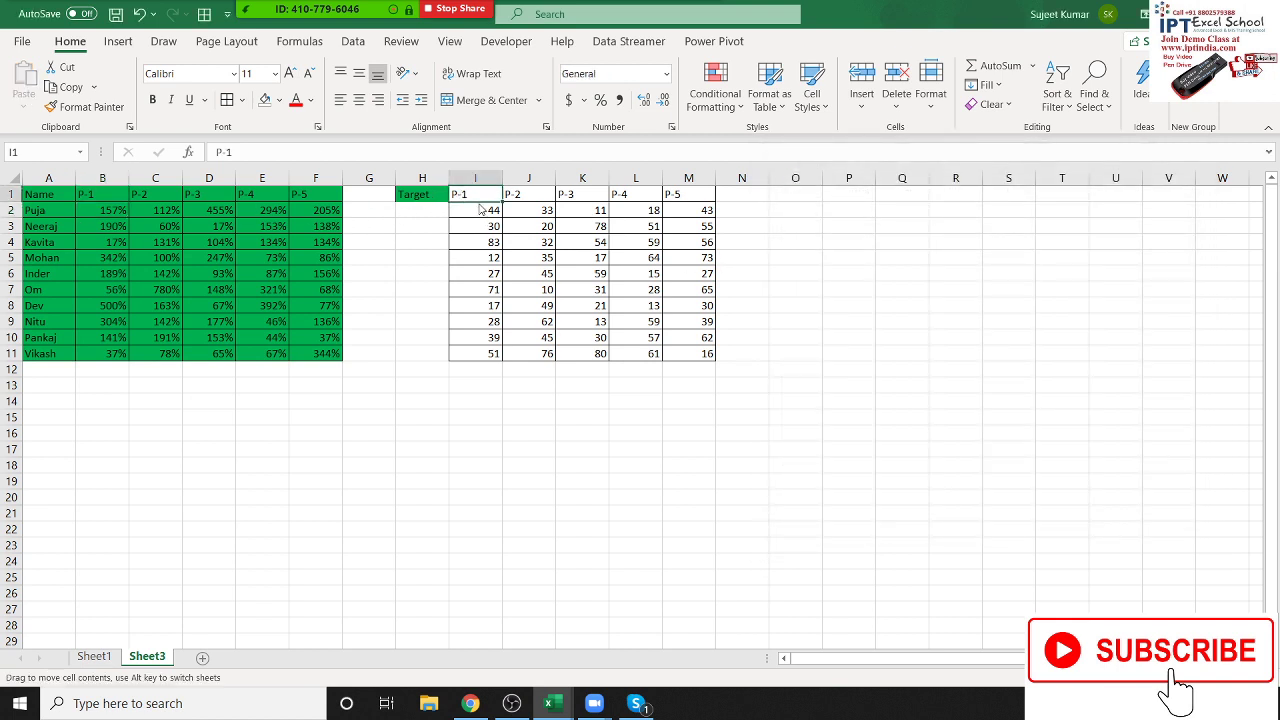
drag(479, 218, 485, 228)
drag(478, 210, 698, 354)
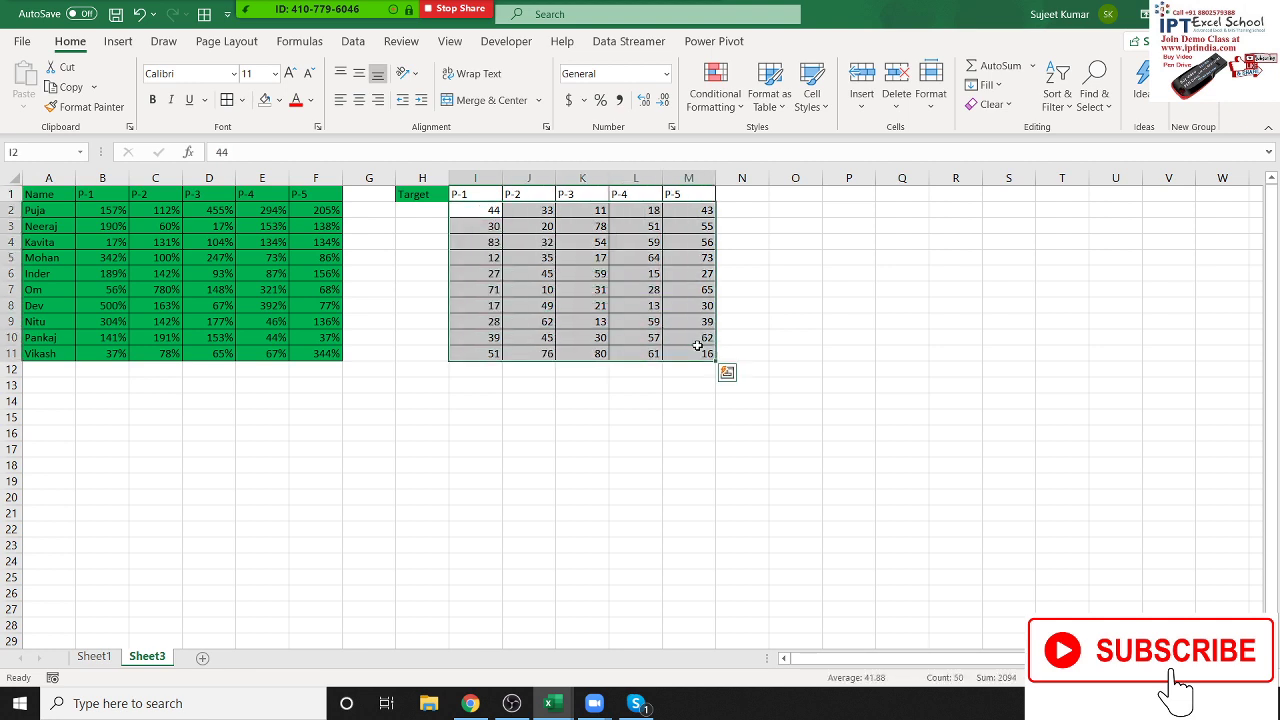
key(ctrl+c)
click(110, 206)
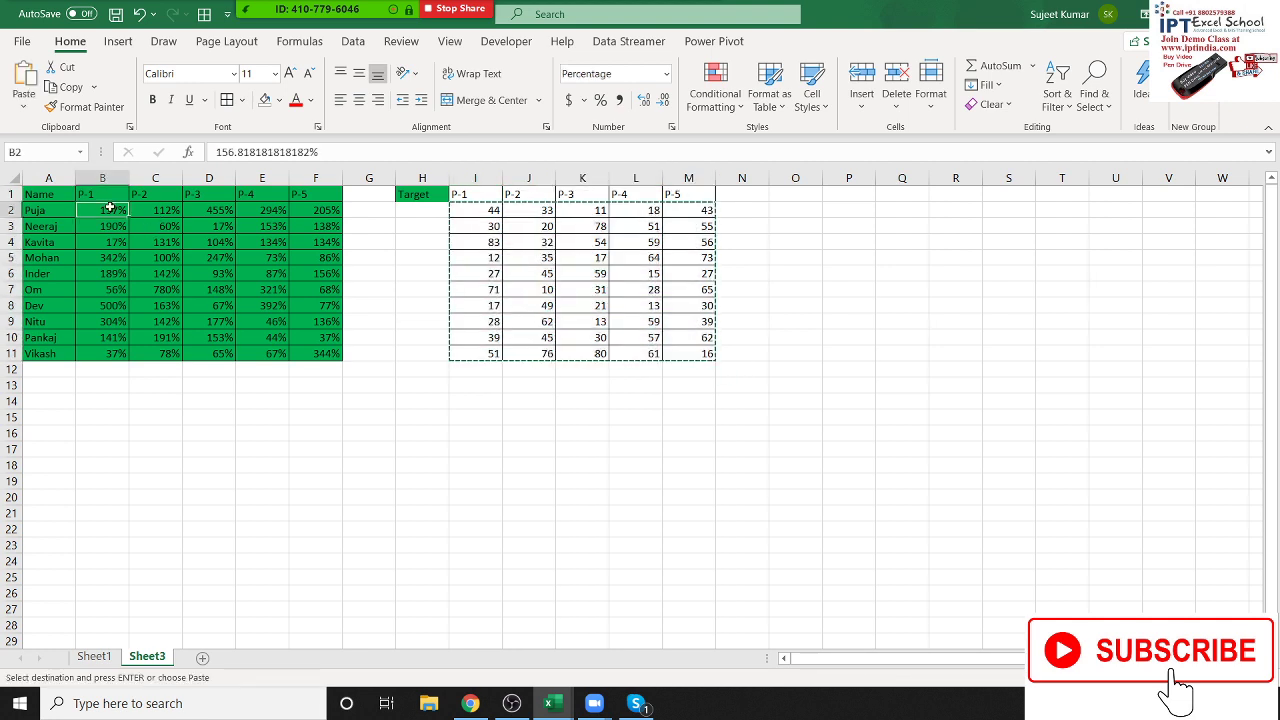
key(Escape)
- Enter 20 in F17 and 30 next to it
click(325, 448)
text(20)
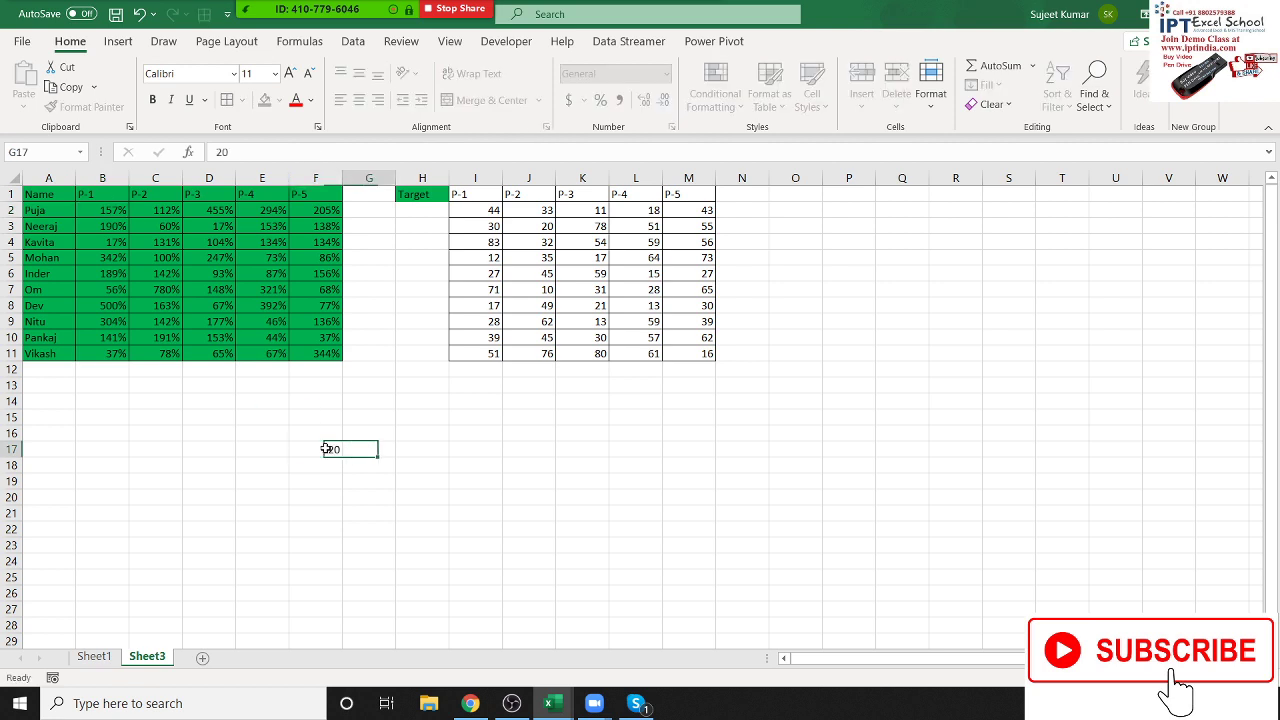
key(Tab)
key(Tab)
text(30)
key(Left)
- Give H17, holding 30, a red fill colour
click(326, 448)
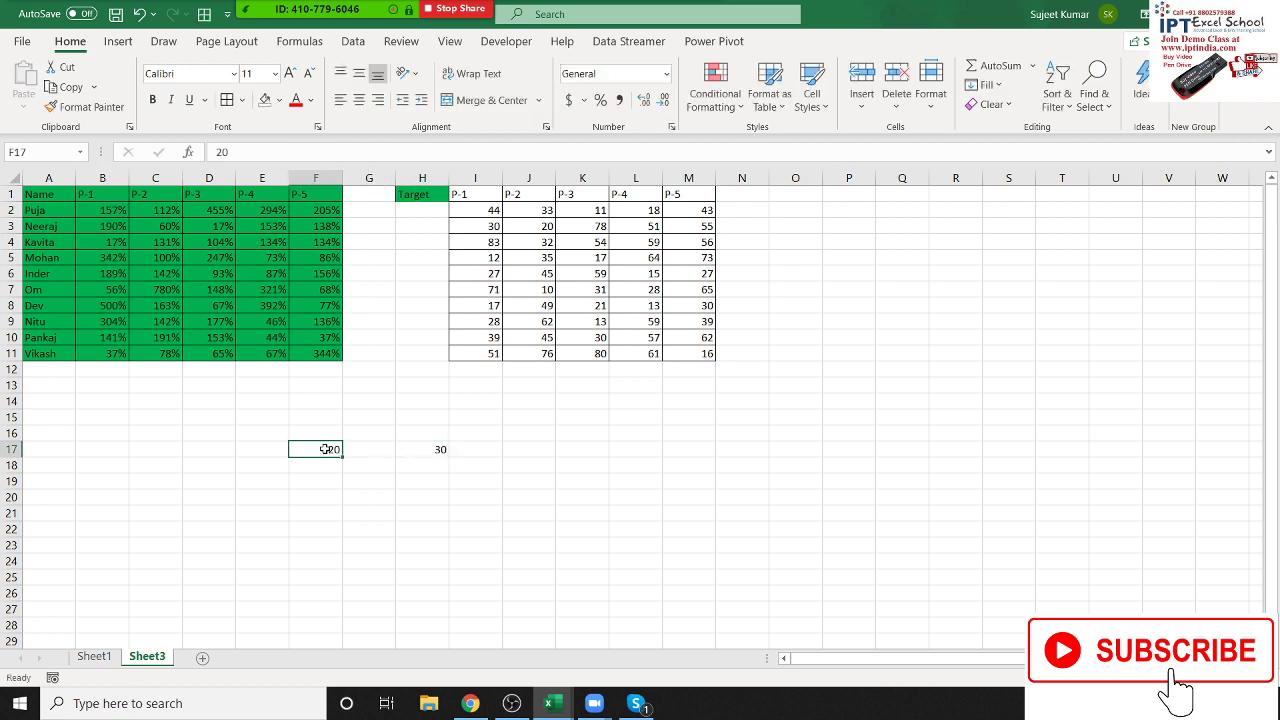
click(436, 449)
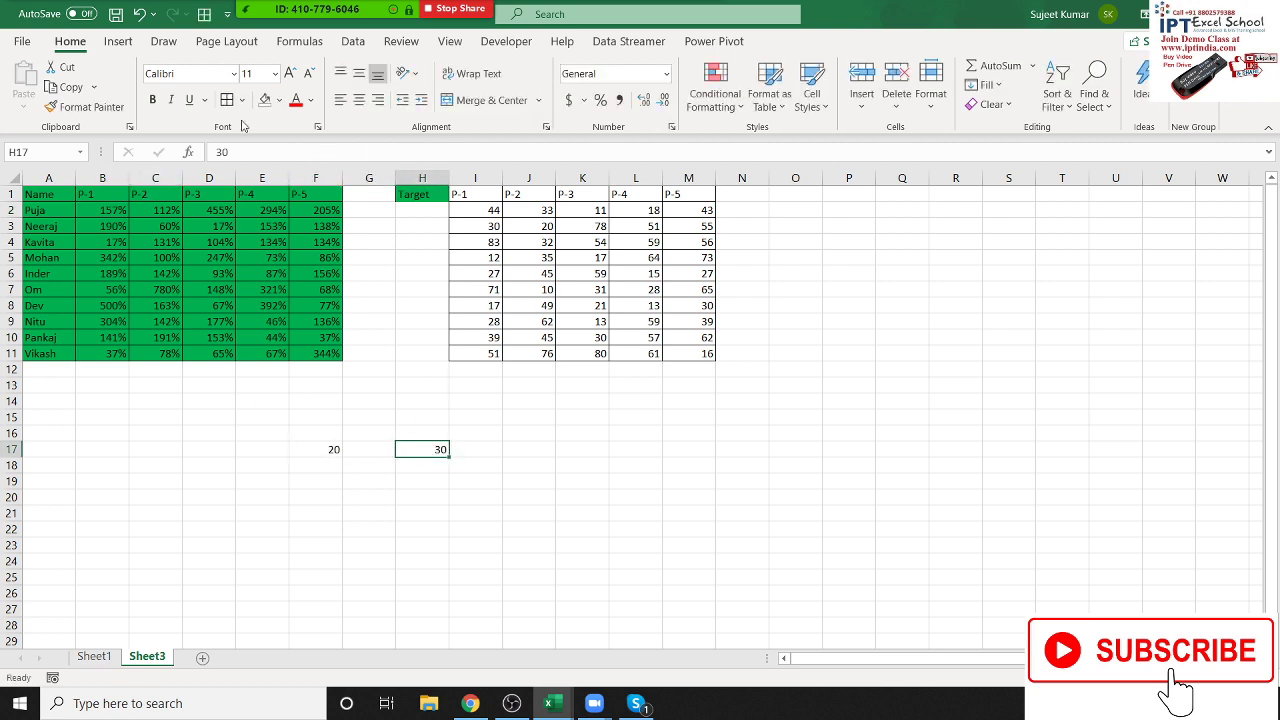
click(281, 103)
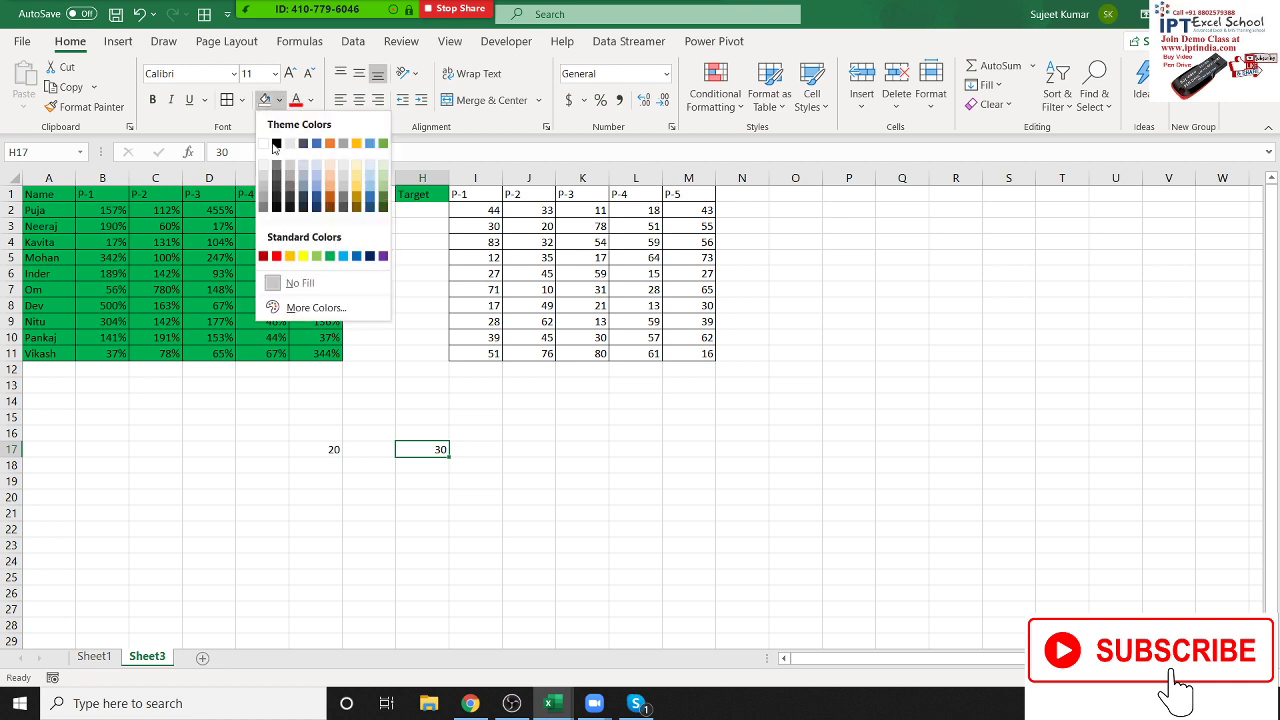
click(277, 256)
click(330, 449)
- Paste F17's 20 into H17 as Values with Divide, then undo back to plain 30
key(ctrl+c)
click(428, 450)
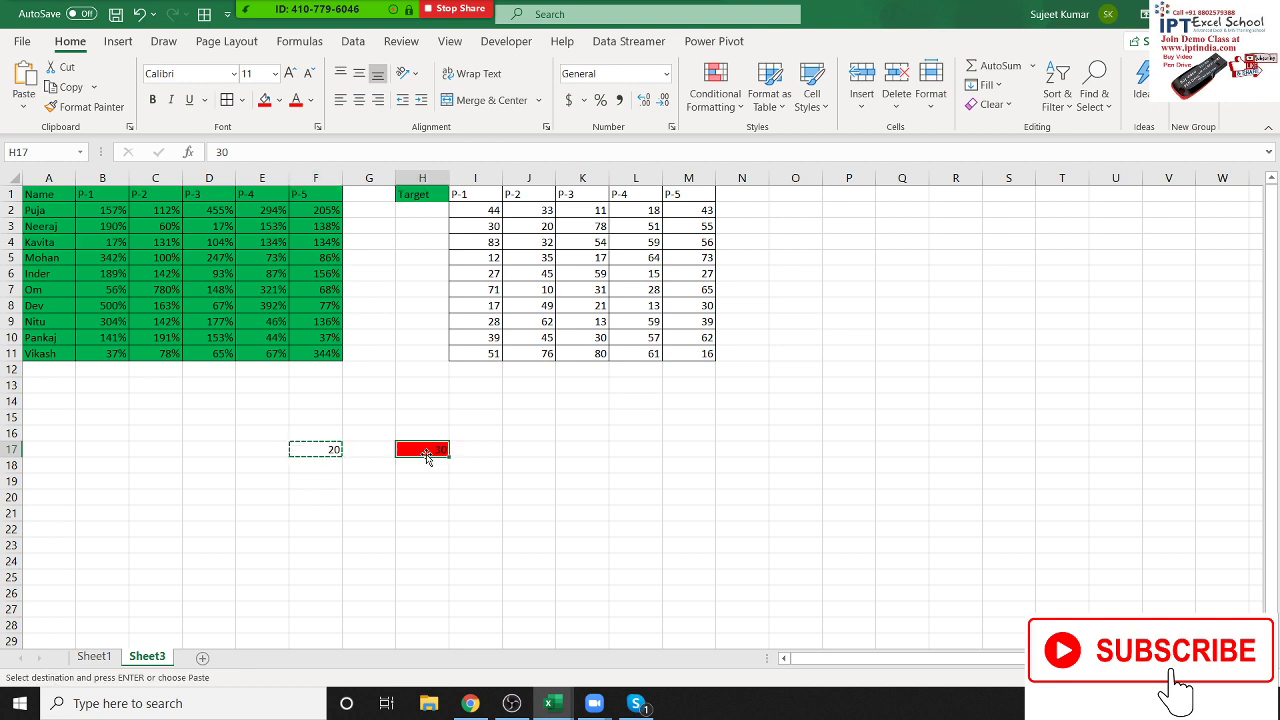
right_click(432, 450)
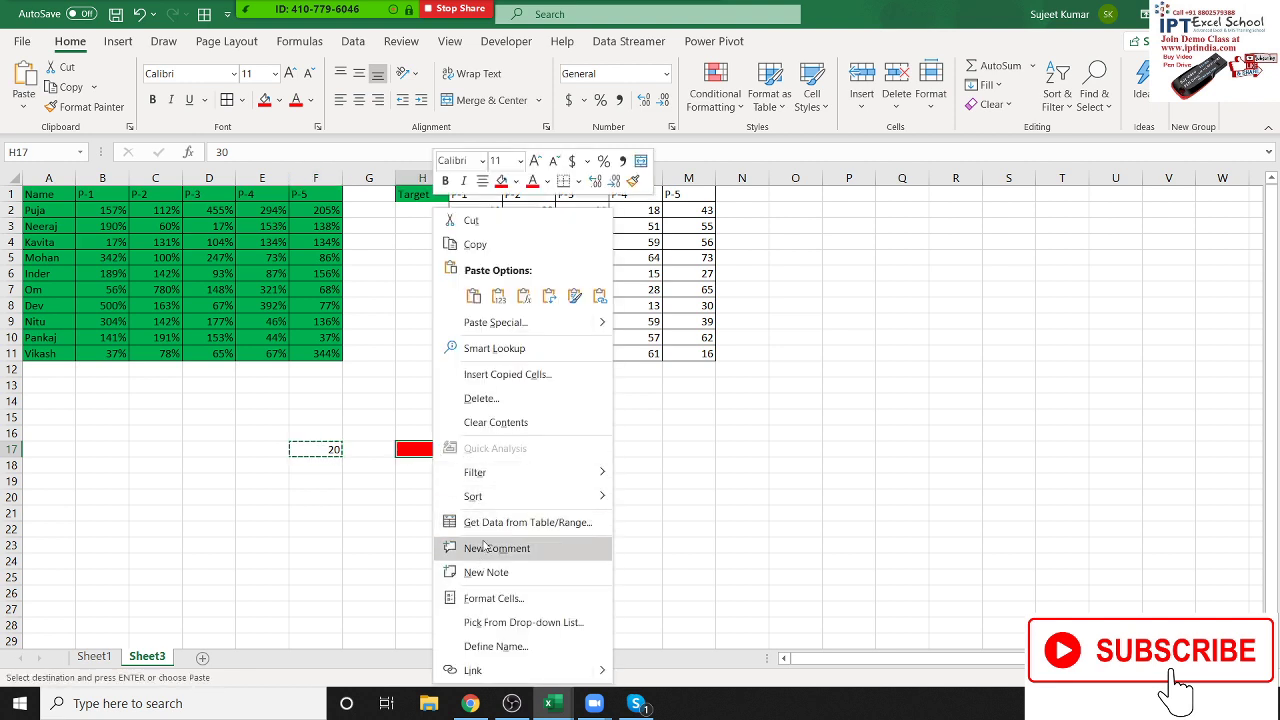
click(490, 322)
drag(486, 178, 949, 161)
click(995, 344)
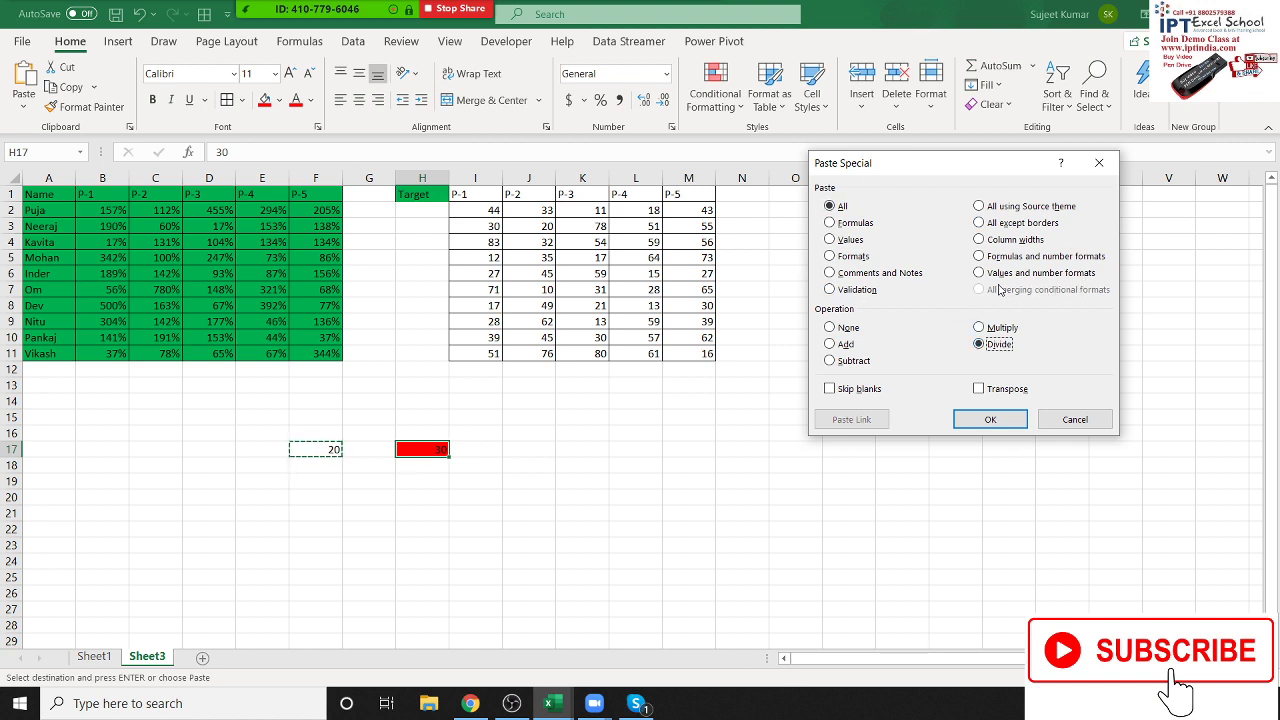
click(836, 243)
click(990, 419)
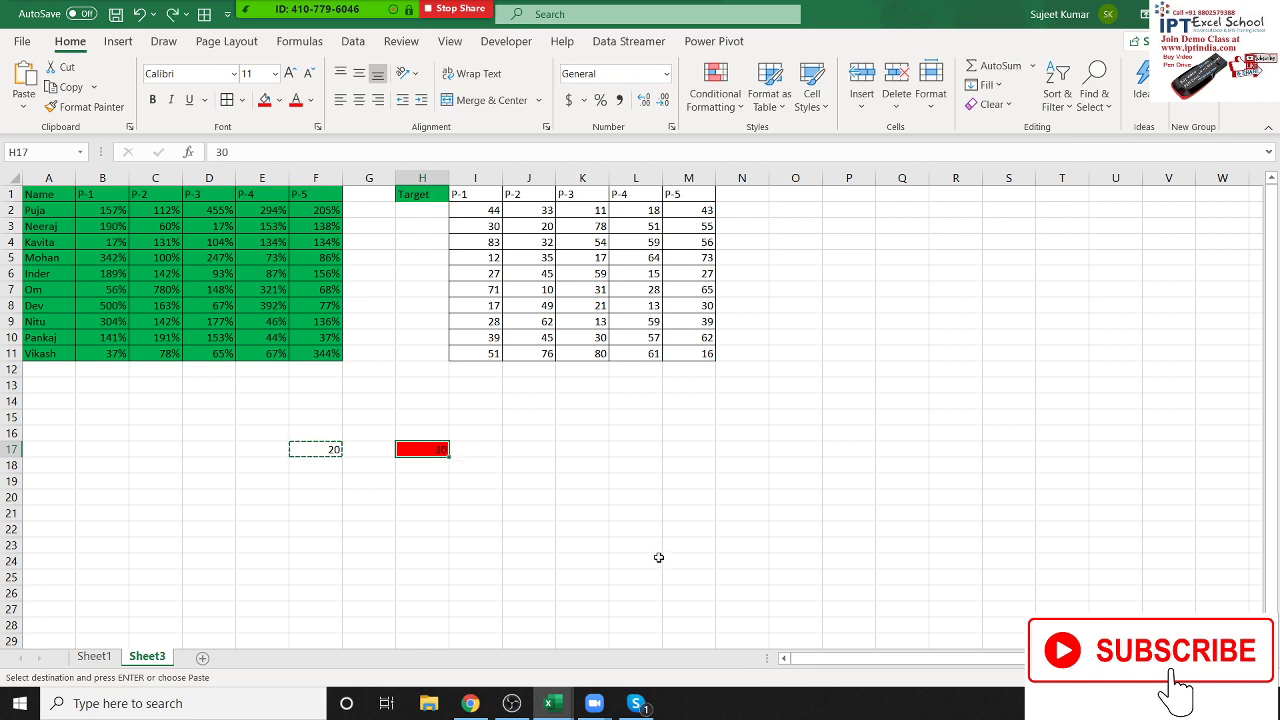
key(ctrl+z)
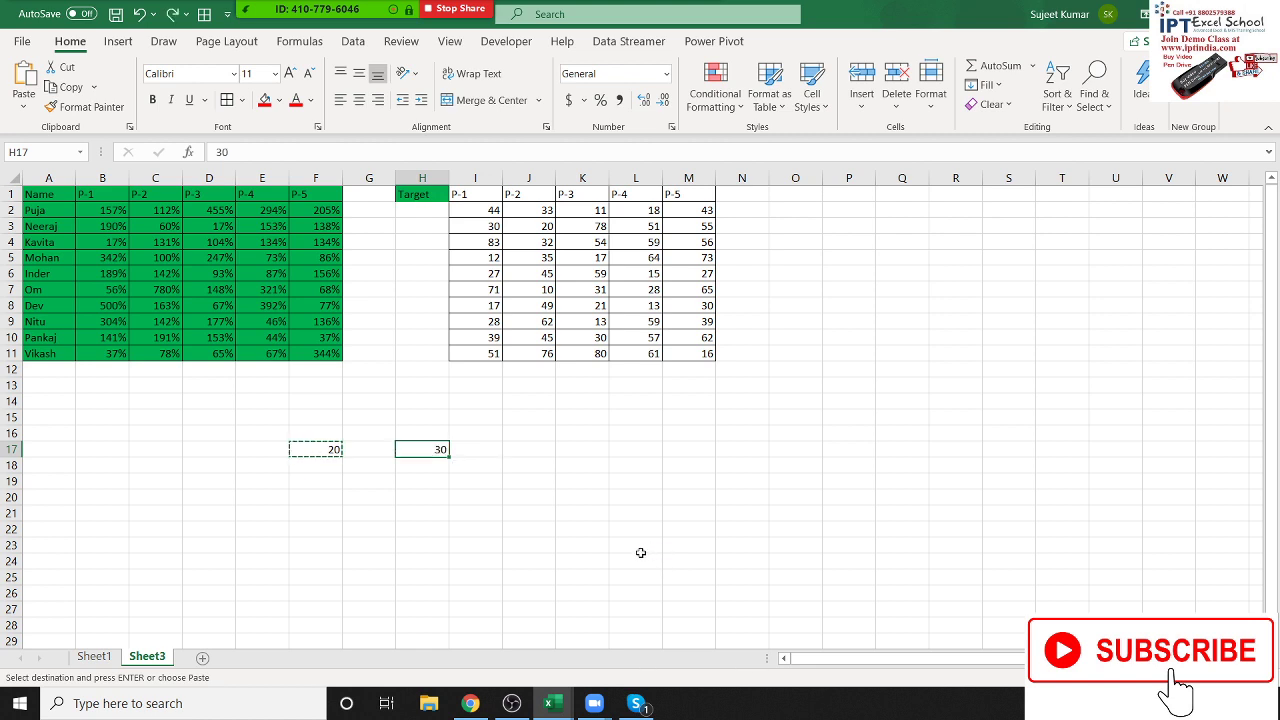
- Enter the formula =20+30 in F17, showing 50, and copy it
click(311, 452)
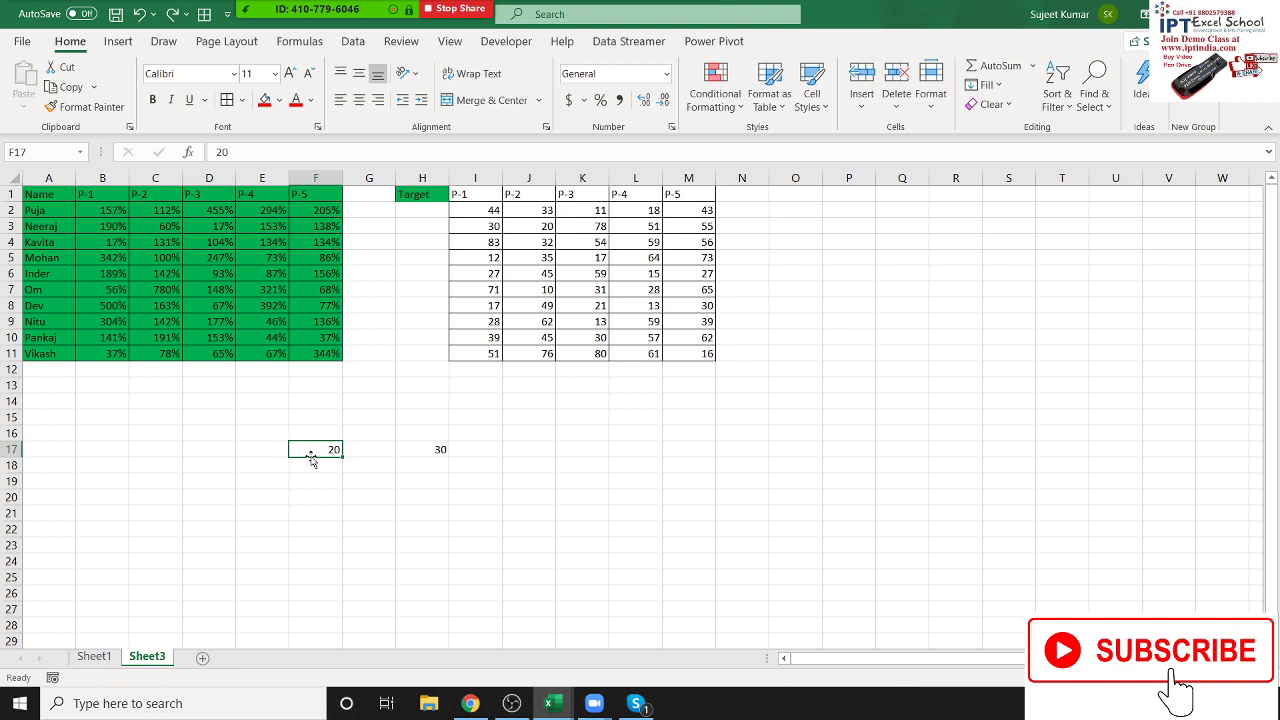
text(=20+30)
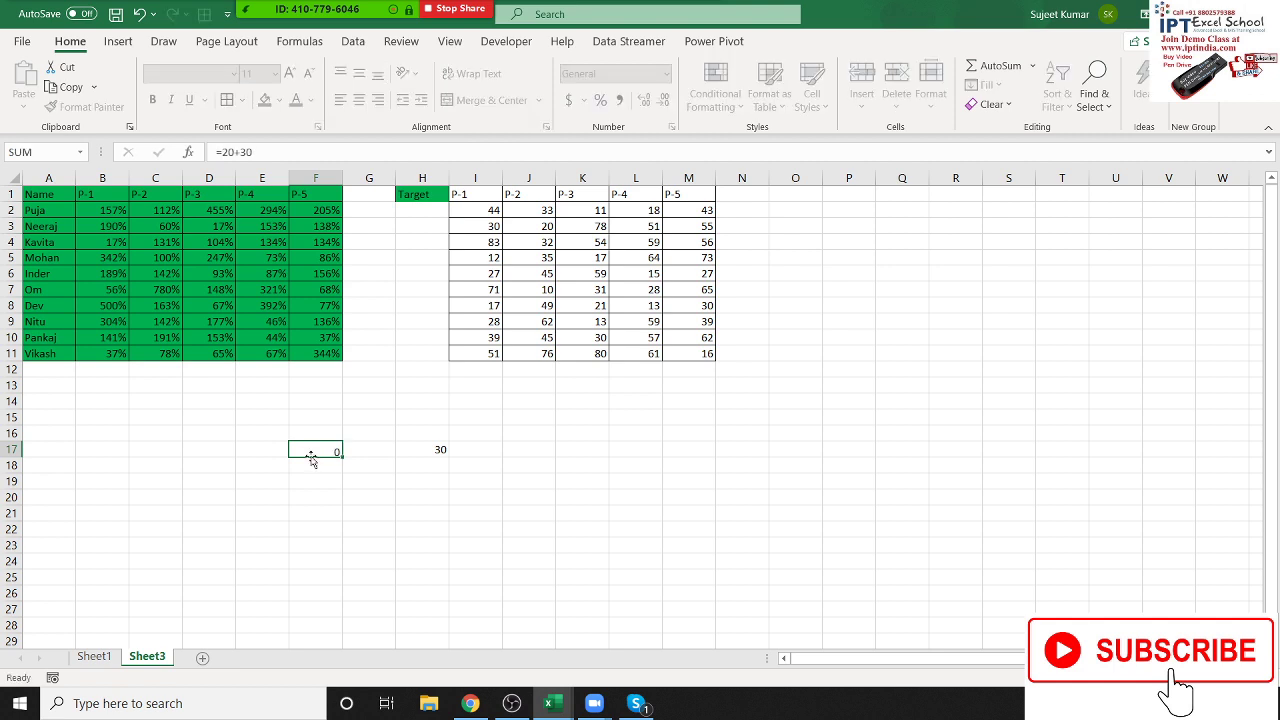
key(Return)
click(312, 452)
key(ctrl+c)
right_click(435, 450)
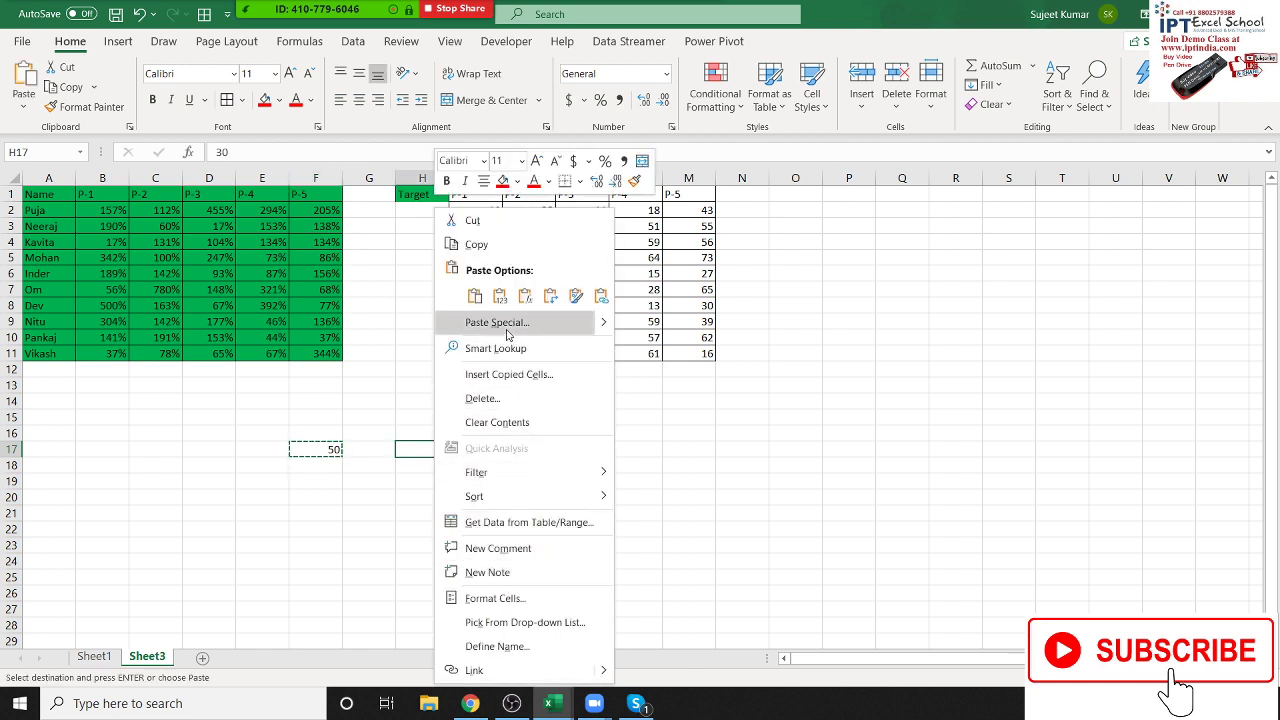
- Paste F17 into H17 with Formulas and Divide, giving =30/(20+30) showing 0.6
click(497, 322)
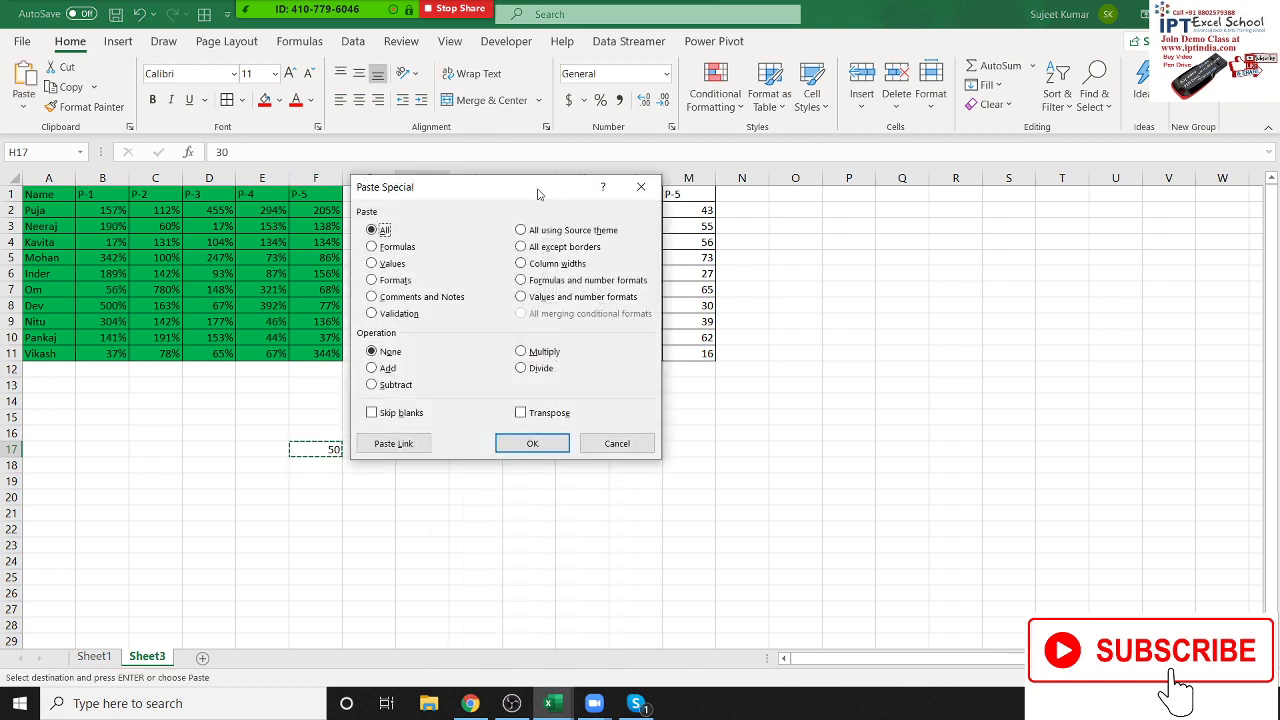
drag(537, 189, 874, 151)
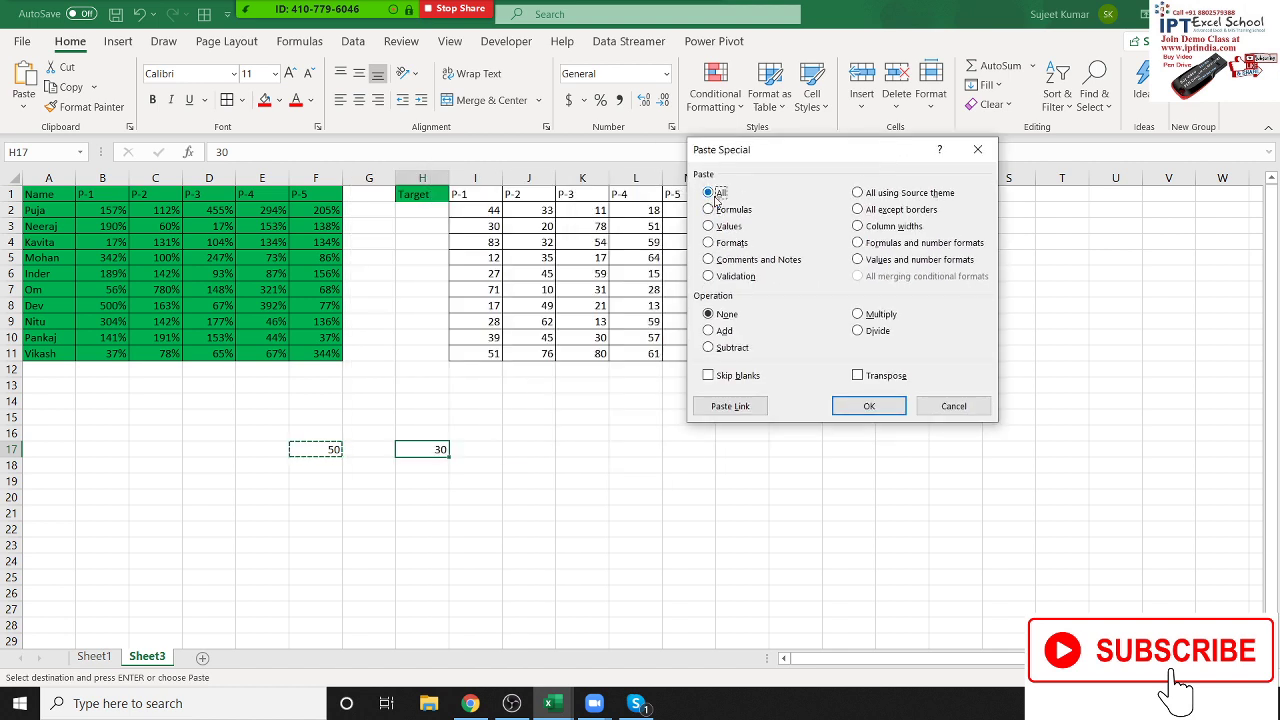
click(714, 226)
click(726, 209)
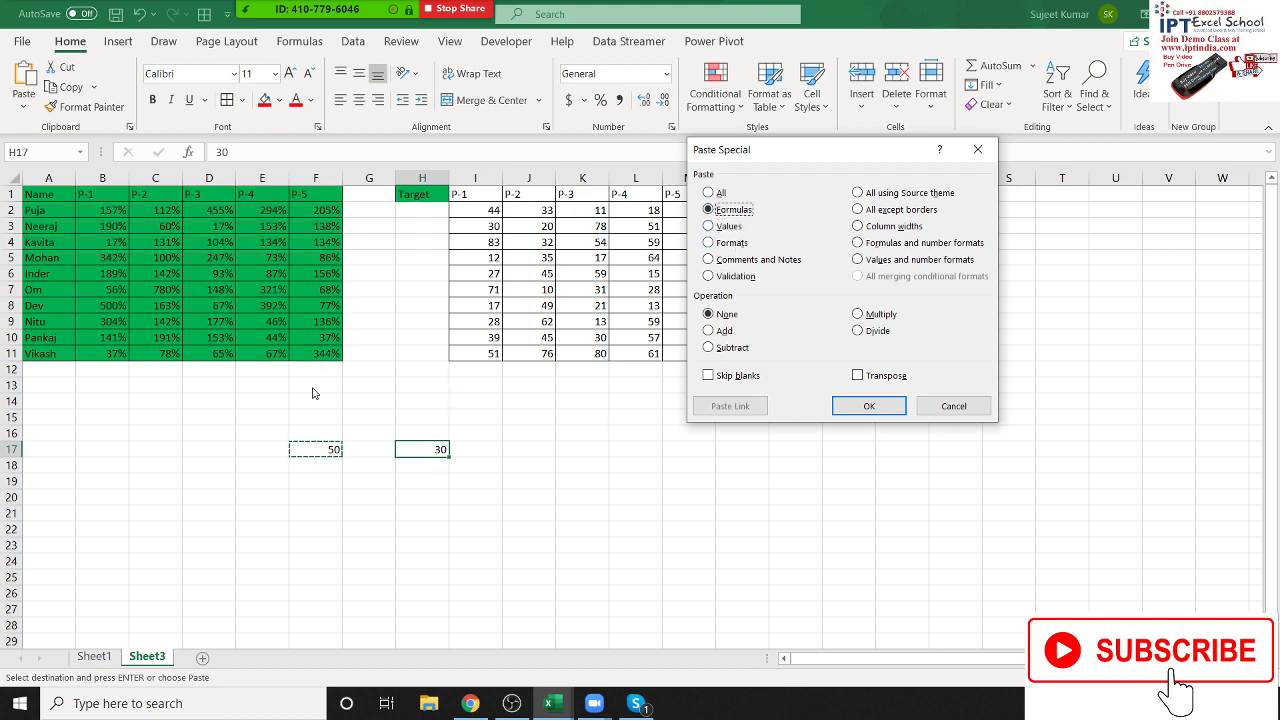
click(880, 331)
click(869, 406)
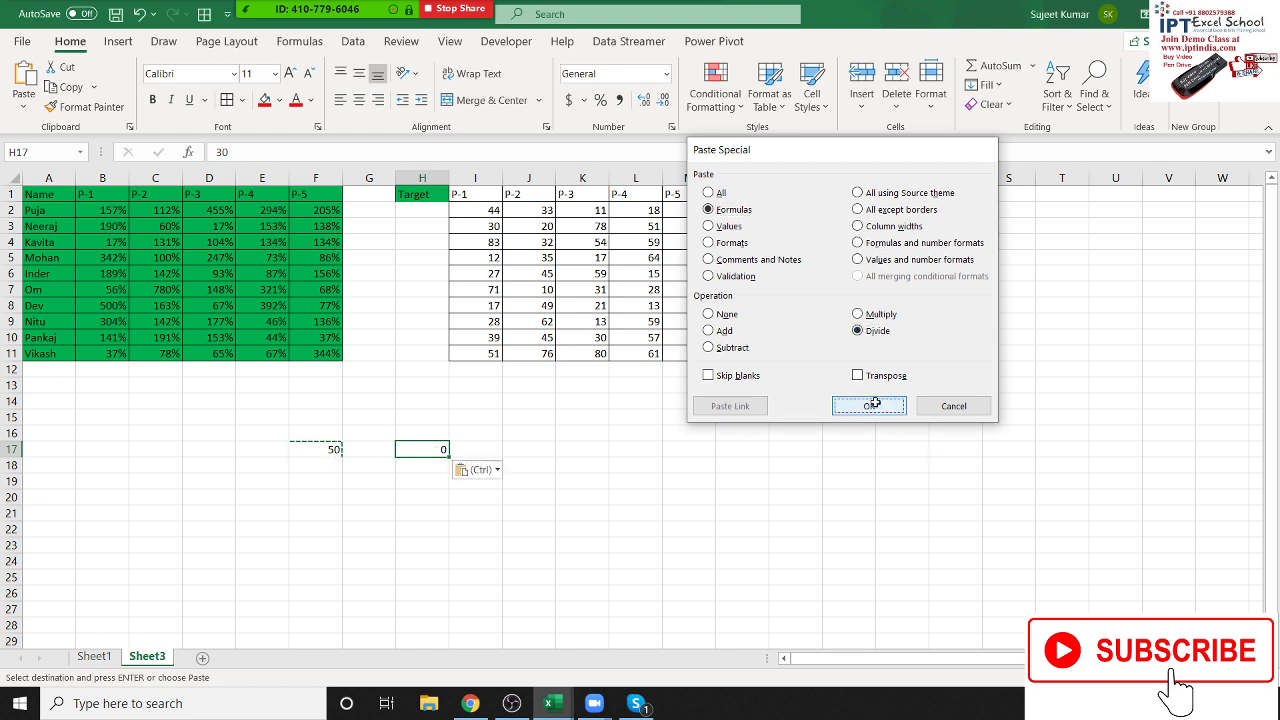
- Inspect the formulas in H17 and F17 without changing them
double_click(422, 452)
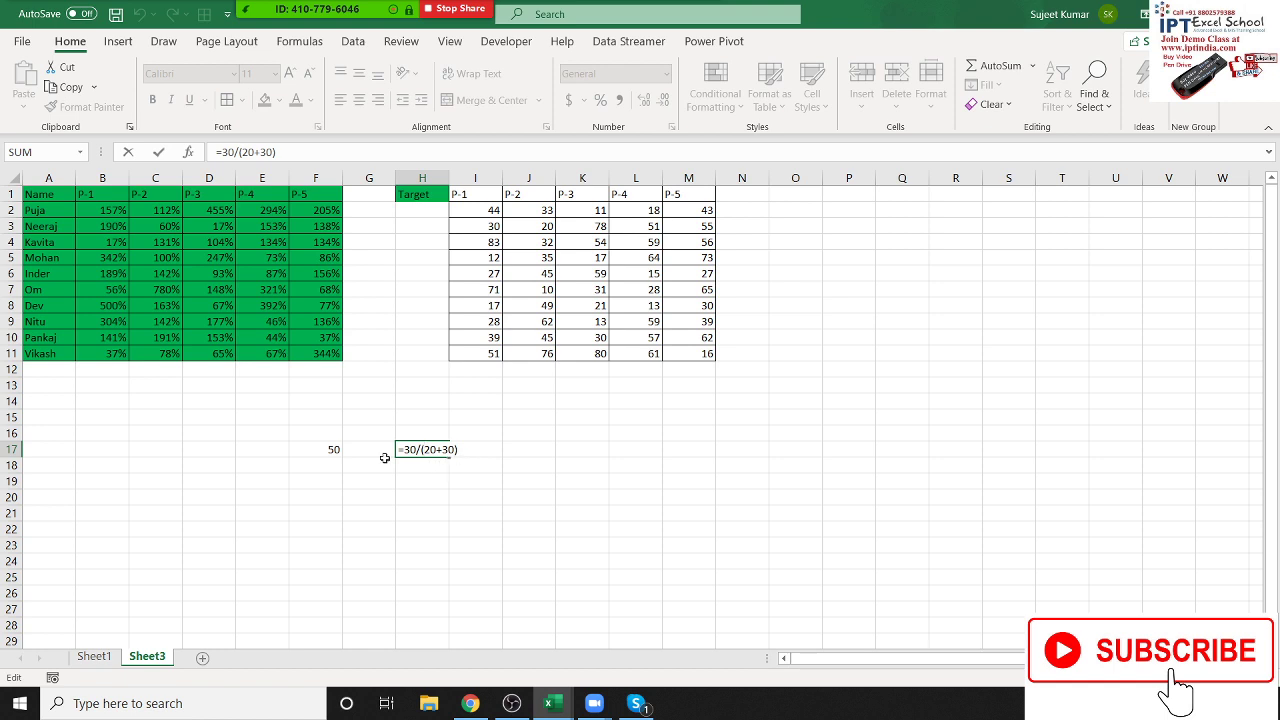
key(Escape)
double_click(330, 452)
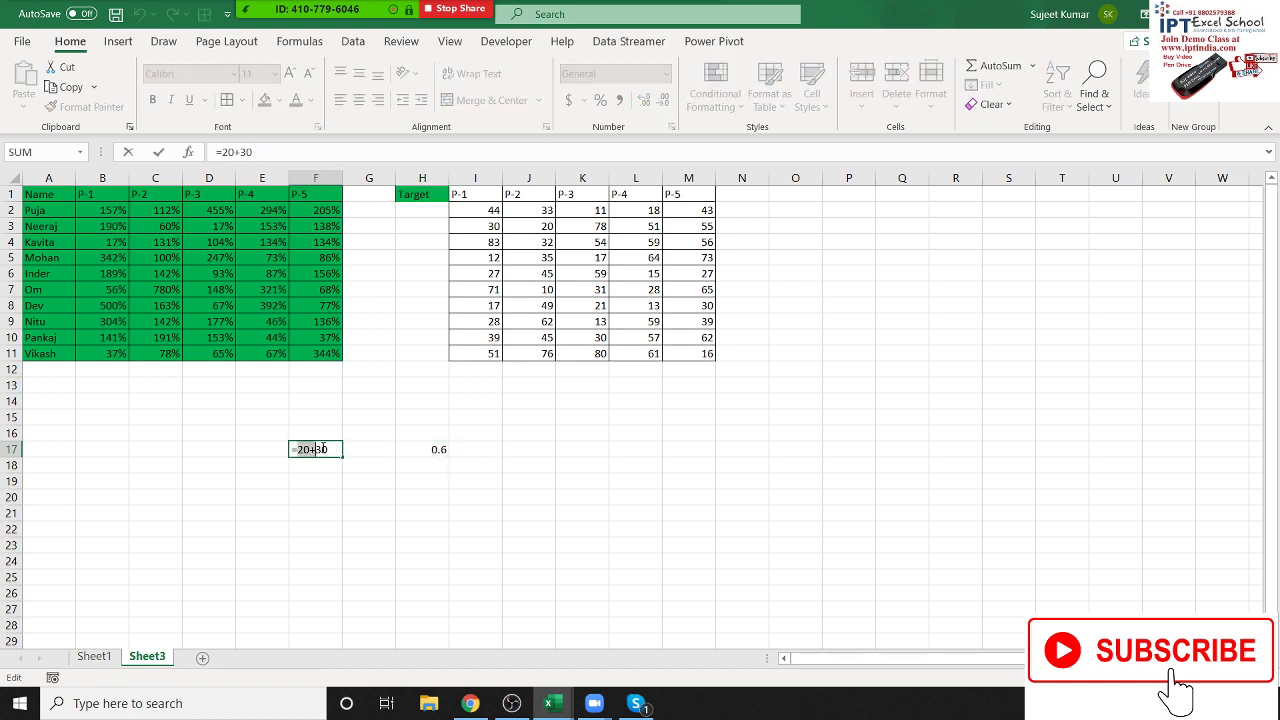
drag(297, 449, 328, 449)
key(Escape)
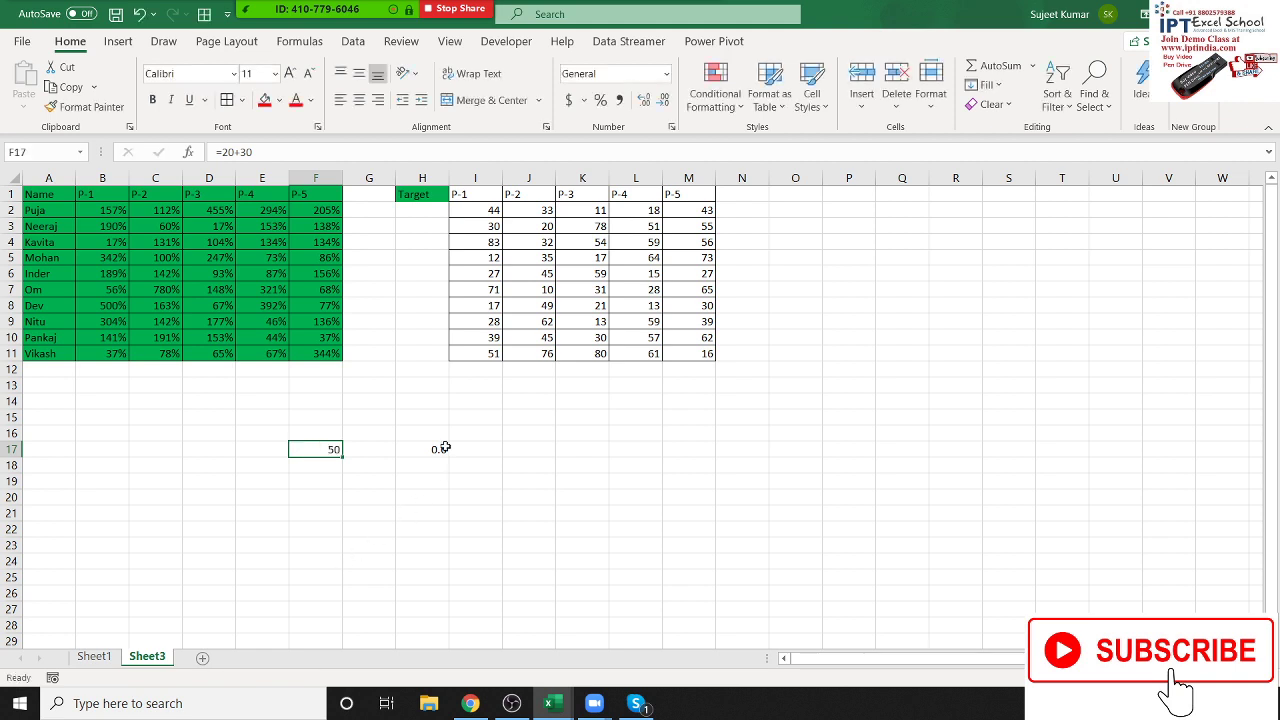
- Evaluate H17's (20+30) part to 50 with F9, then restore it and cancel editing
double_click(438, 449)
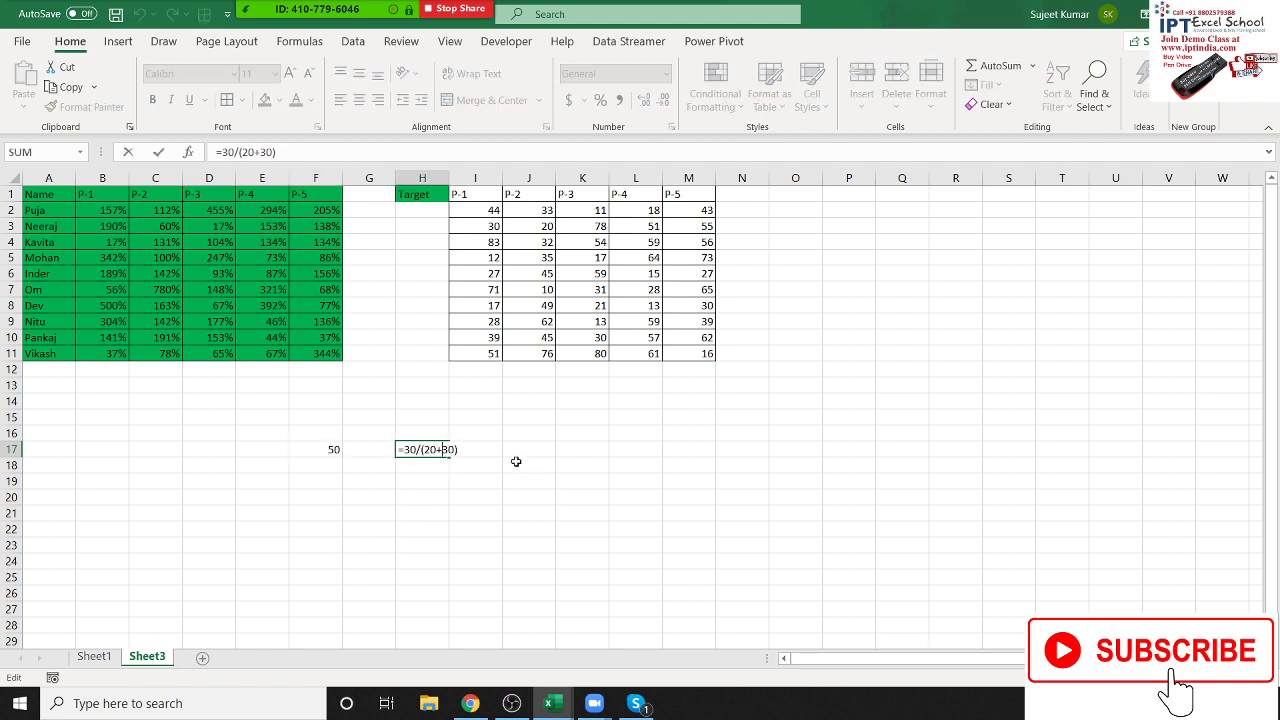
drag(421, 449, 458, 449)
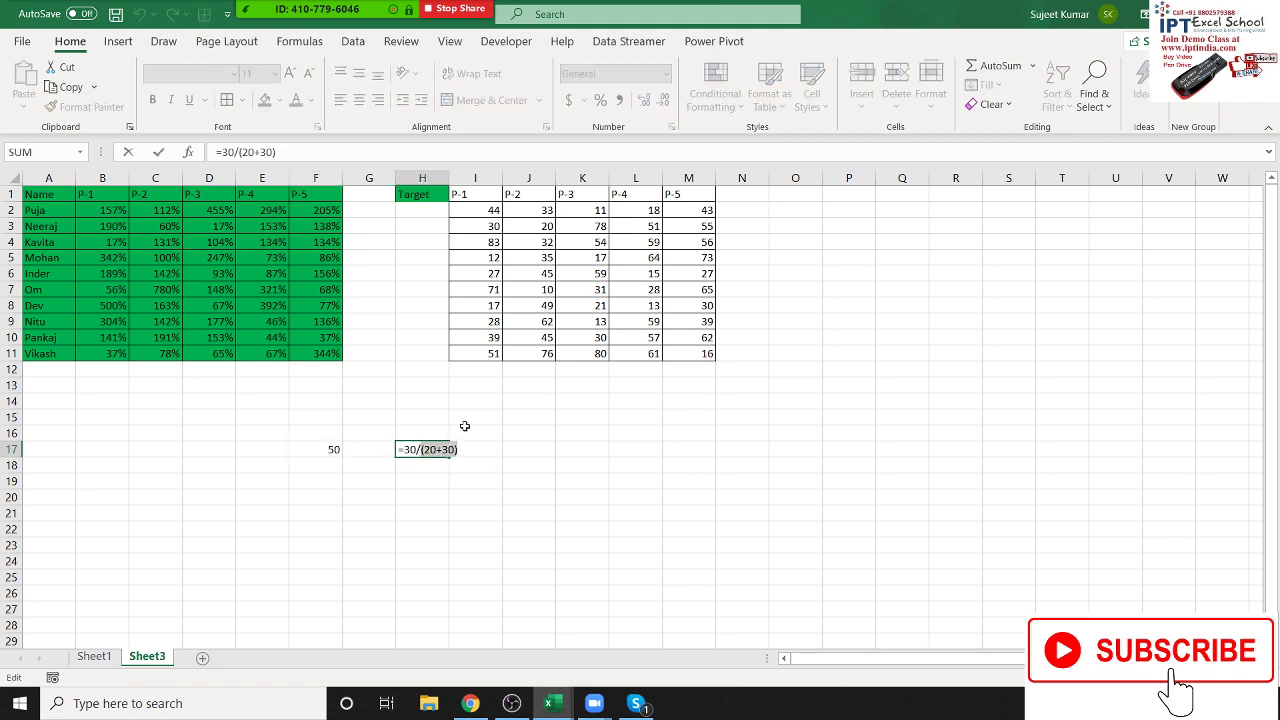
key(F9)
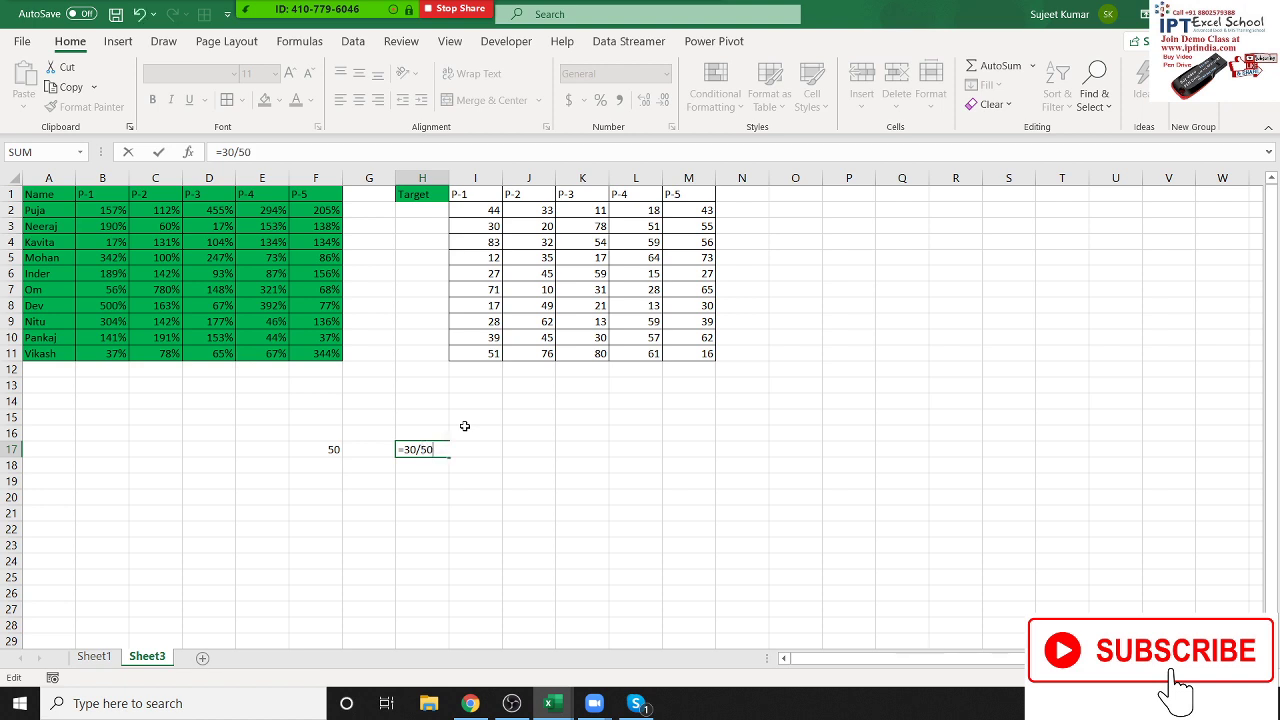
key(ctrl+z)
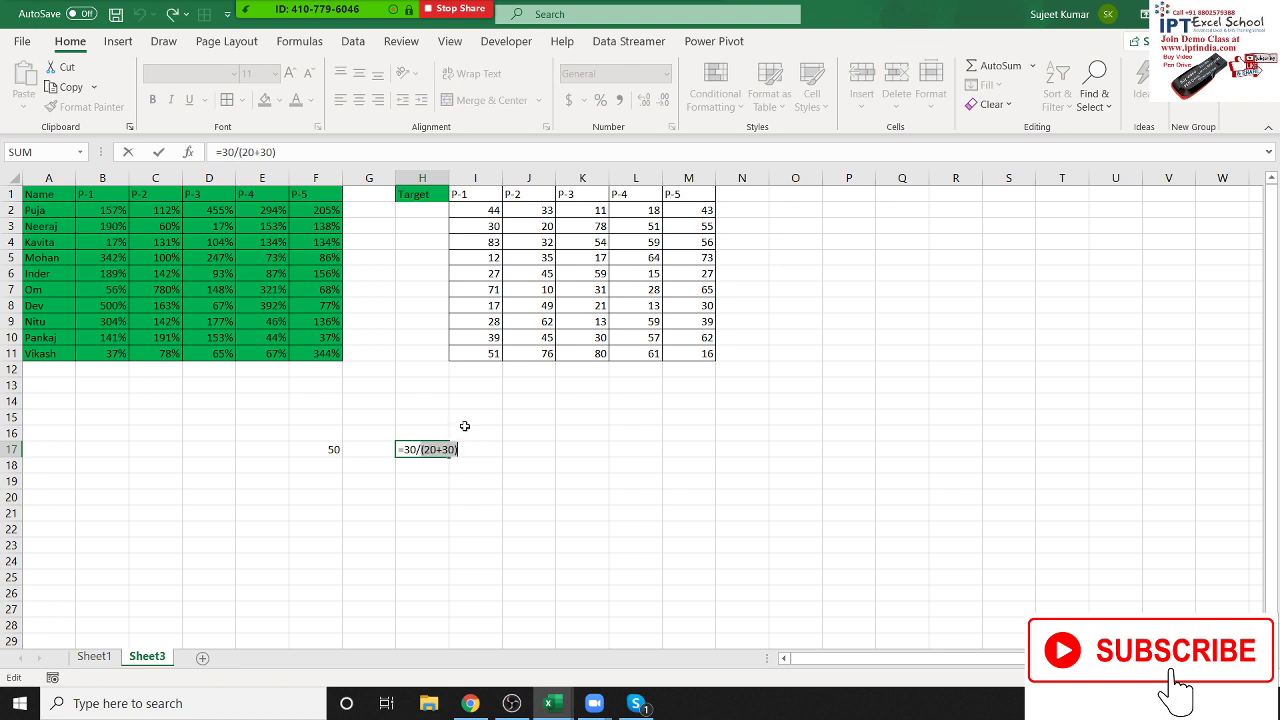
key(Escape)
- Copy F17's =20+30 formula showing 50
click(307, 449)
double_click(307, 449)
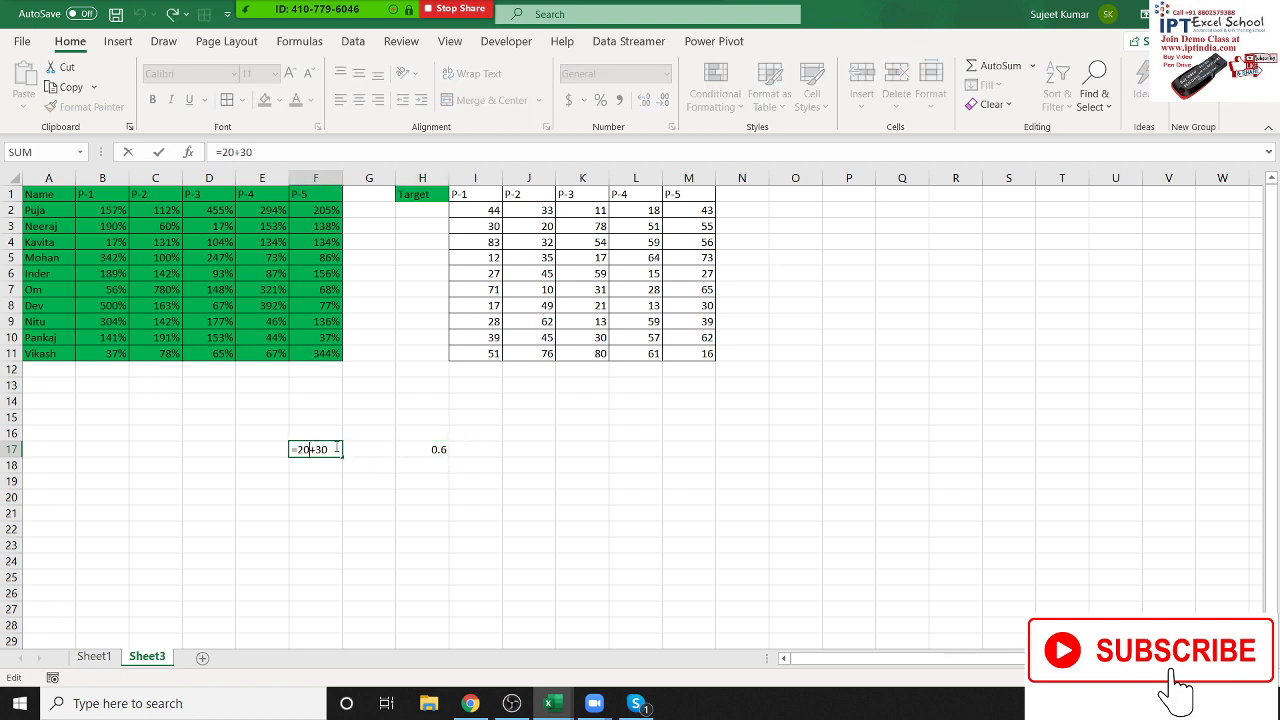
key(Escape)
click(426, 450)
click(335, 449)
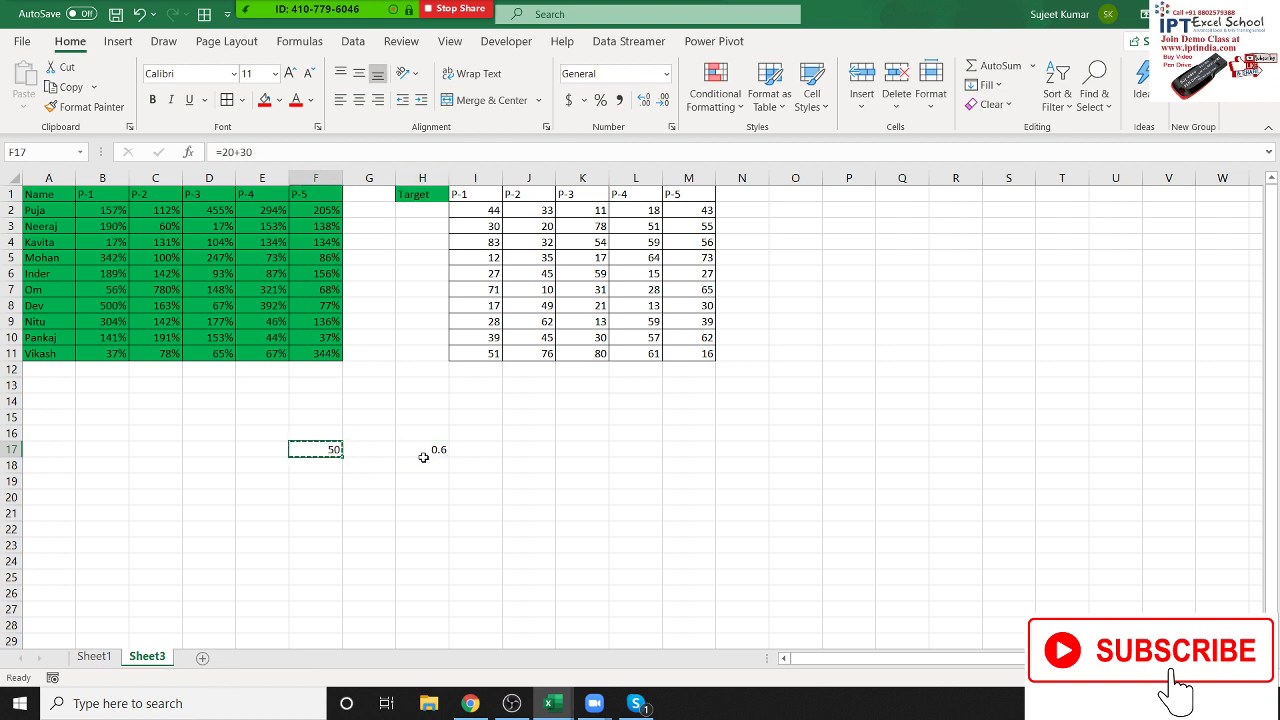
key(ctrl+c)
click(428, 450)
right_click(430, 452)
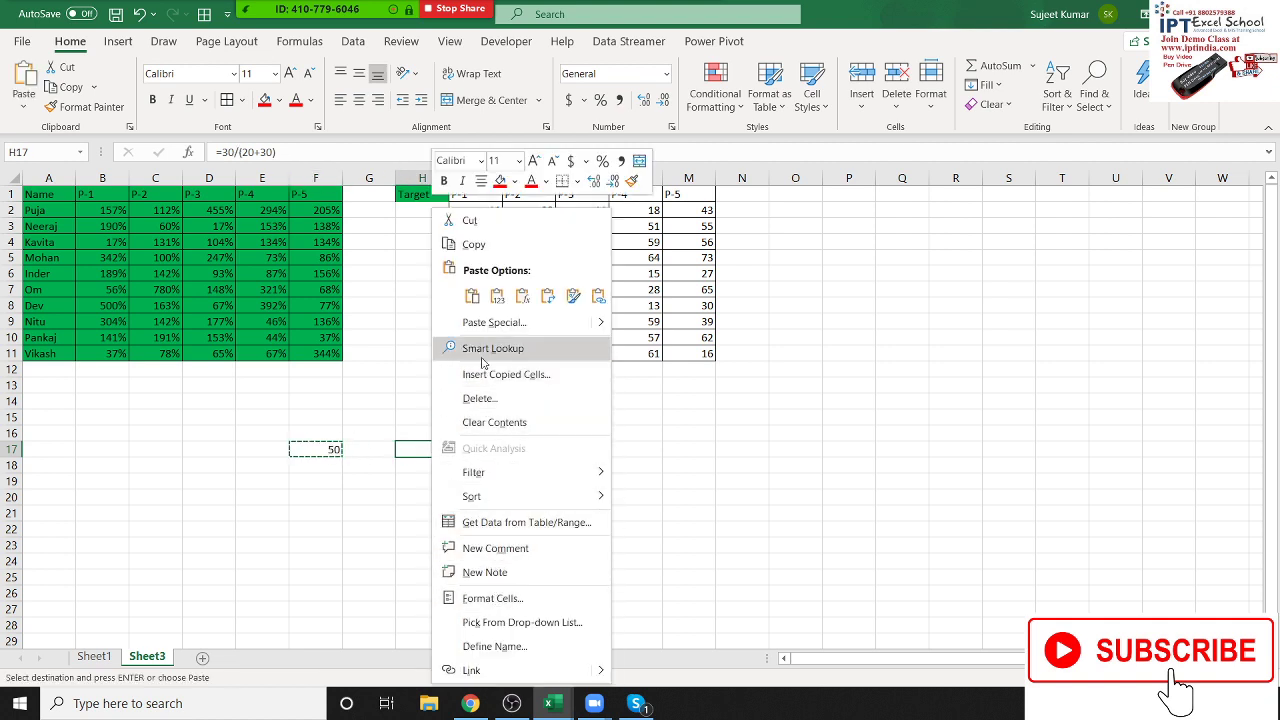
click(494, 322)
drag(414, 179, 914, 117)
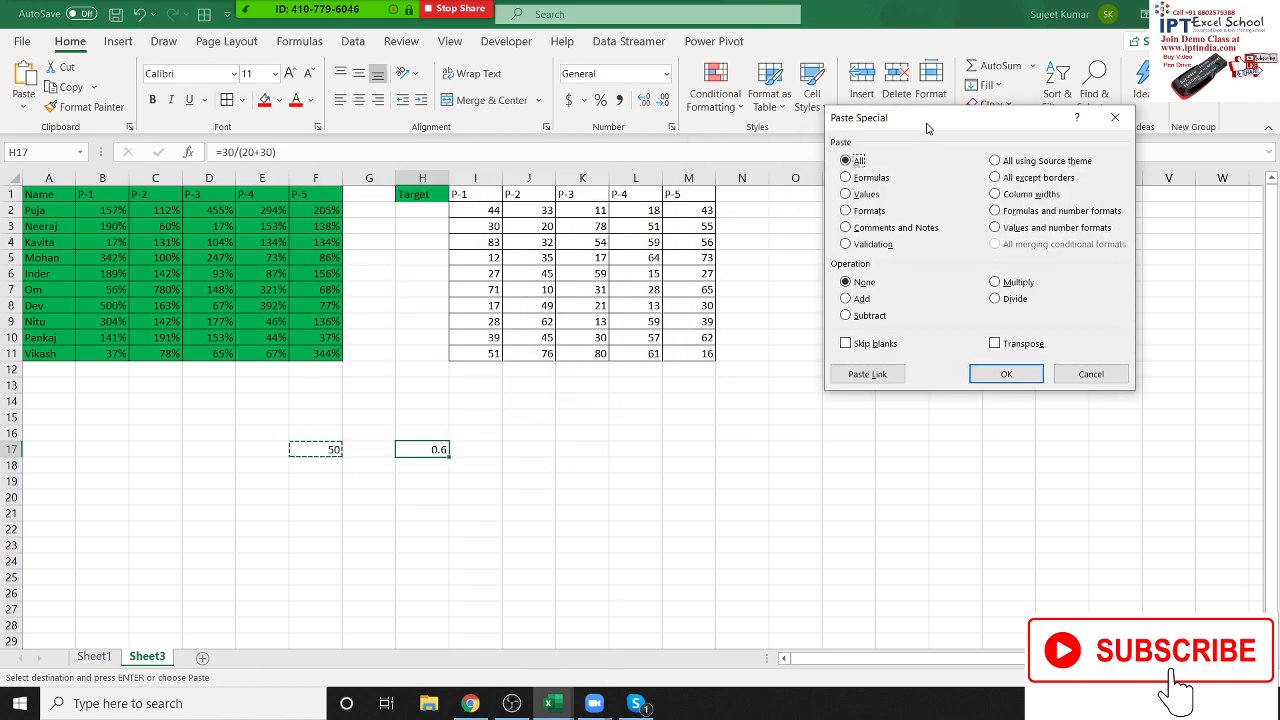
click(845, 177)
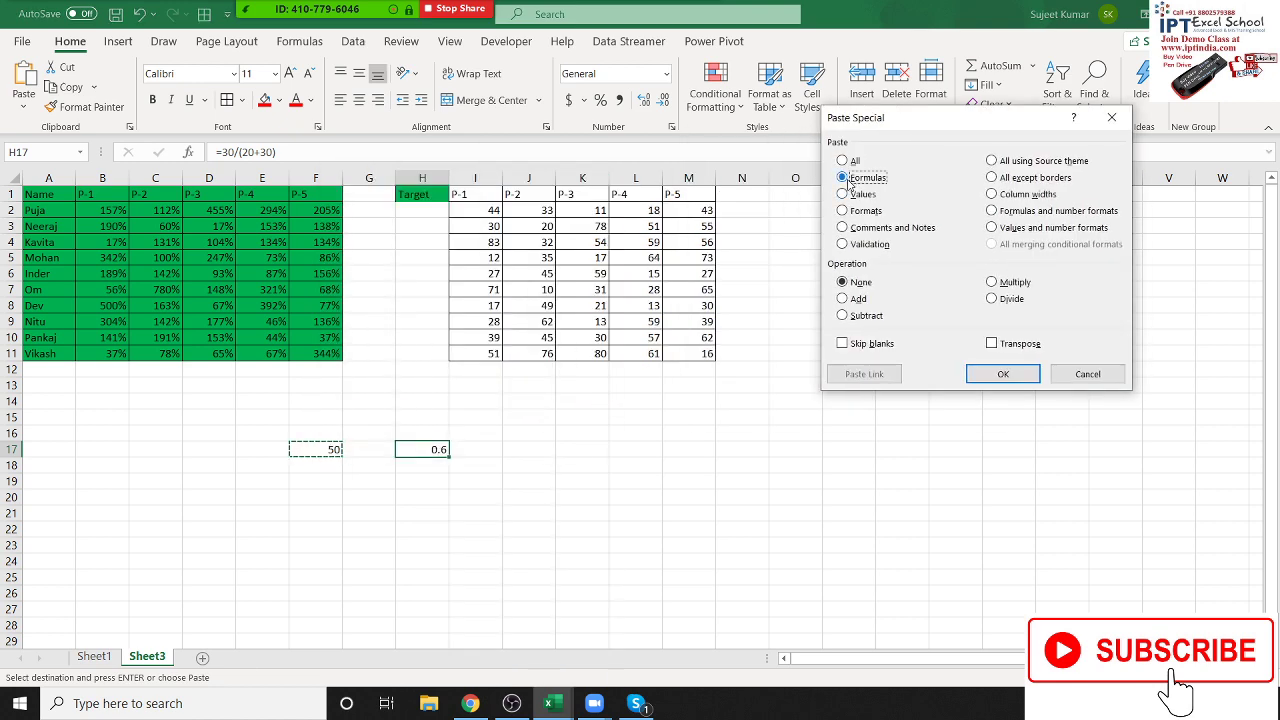
click(847, 194)
key(Escape)
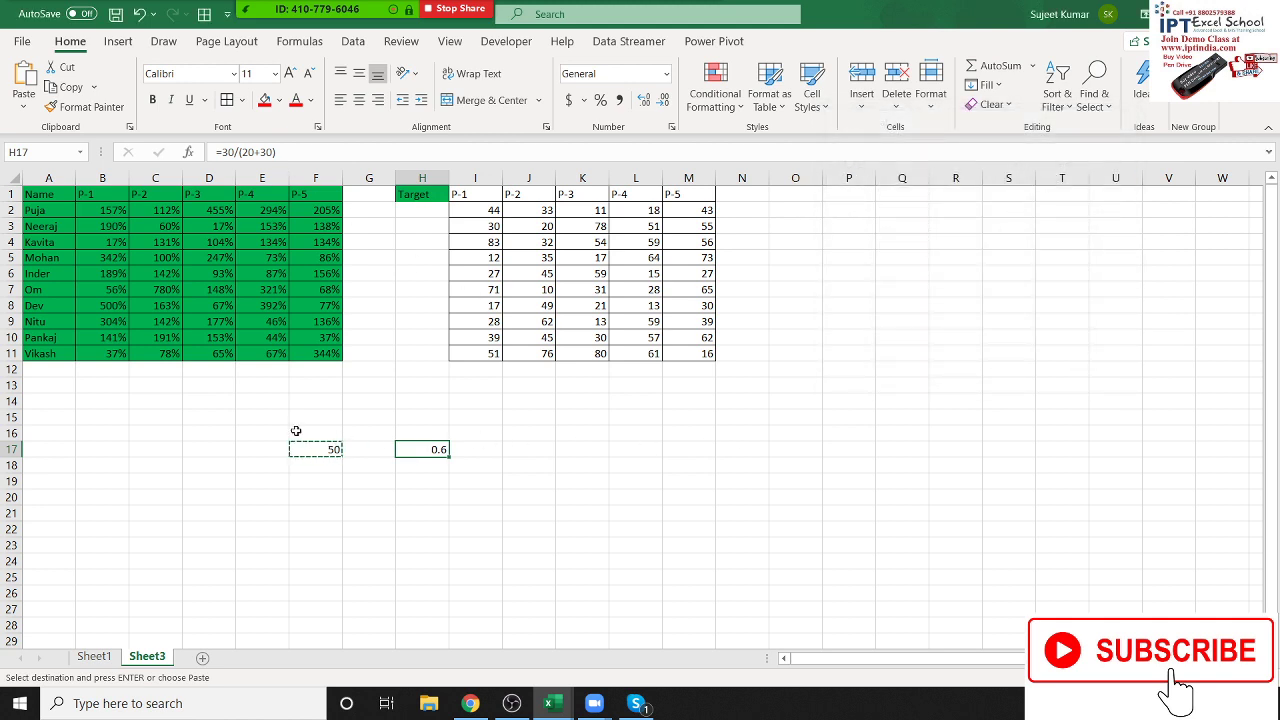
drag(262, 430, 440, 500)
- Delete the scratch values and enter =RANDBETWEEN(10,90) in B2
key(Delete)
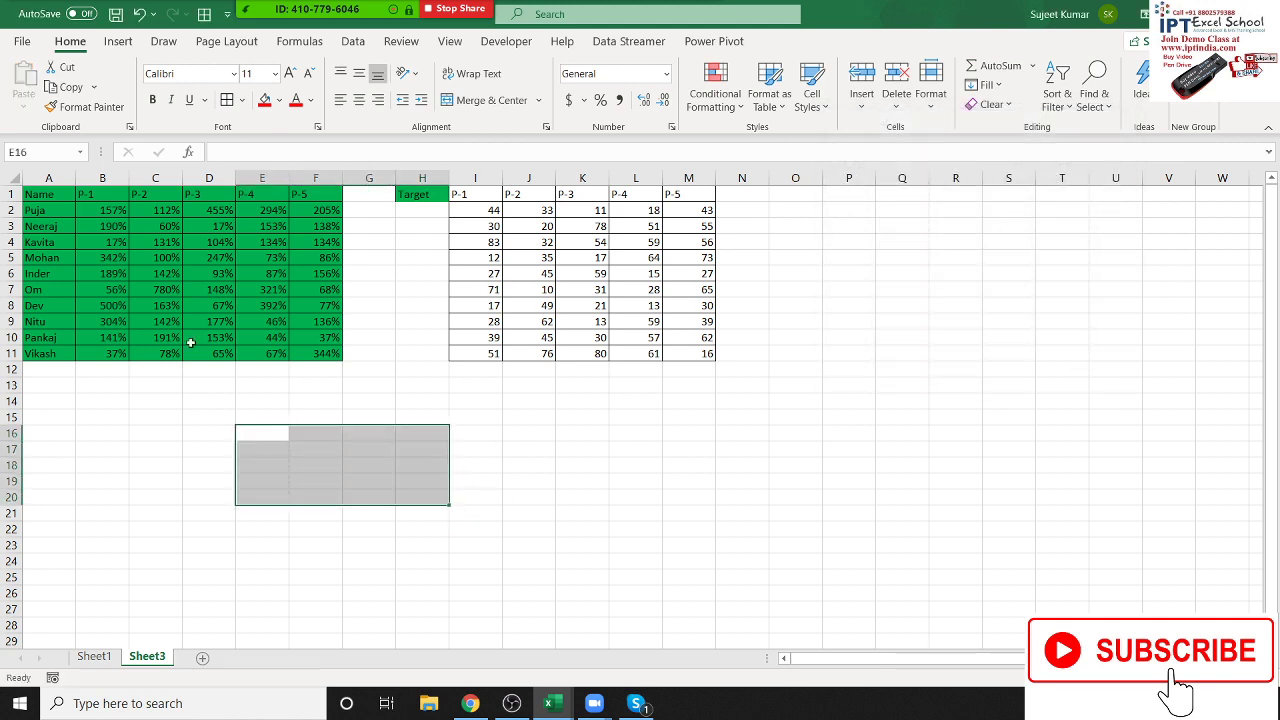
click(118, 212)
text(=r)
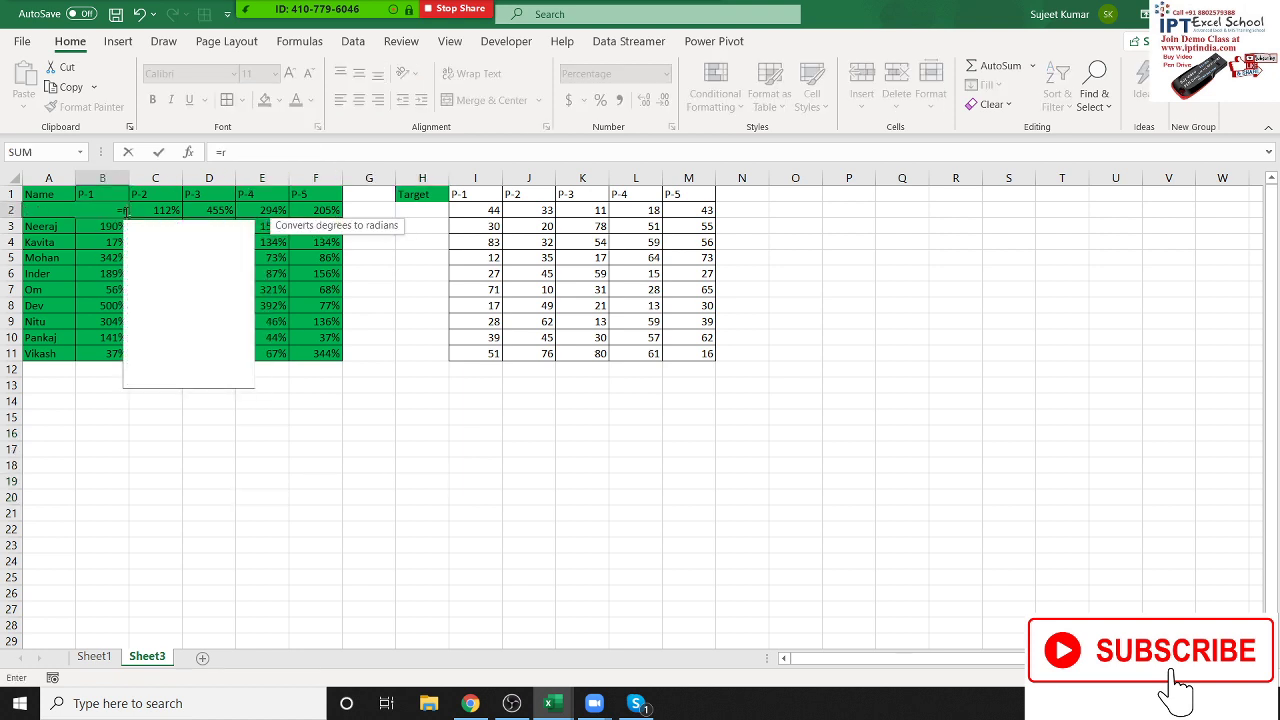
text(a)
key(Down)
key(Down)
key(Down)
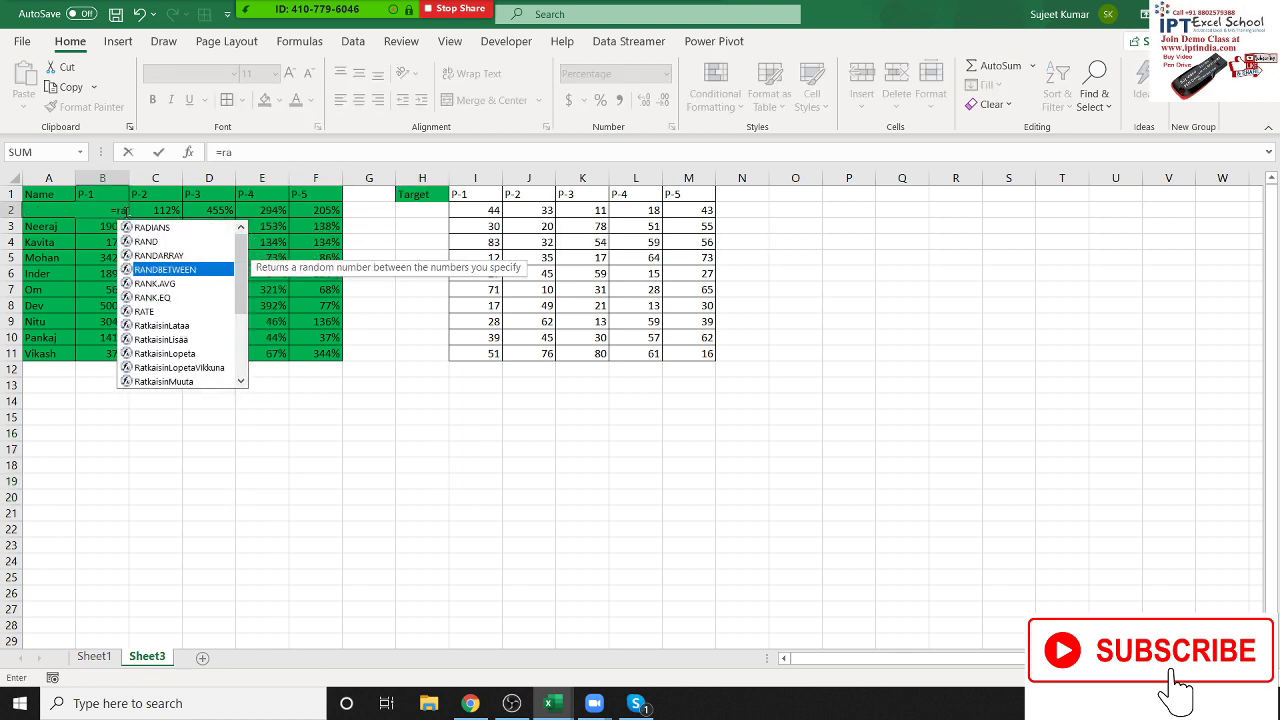
key(Tab)
text(0)
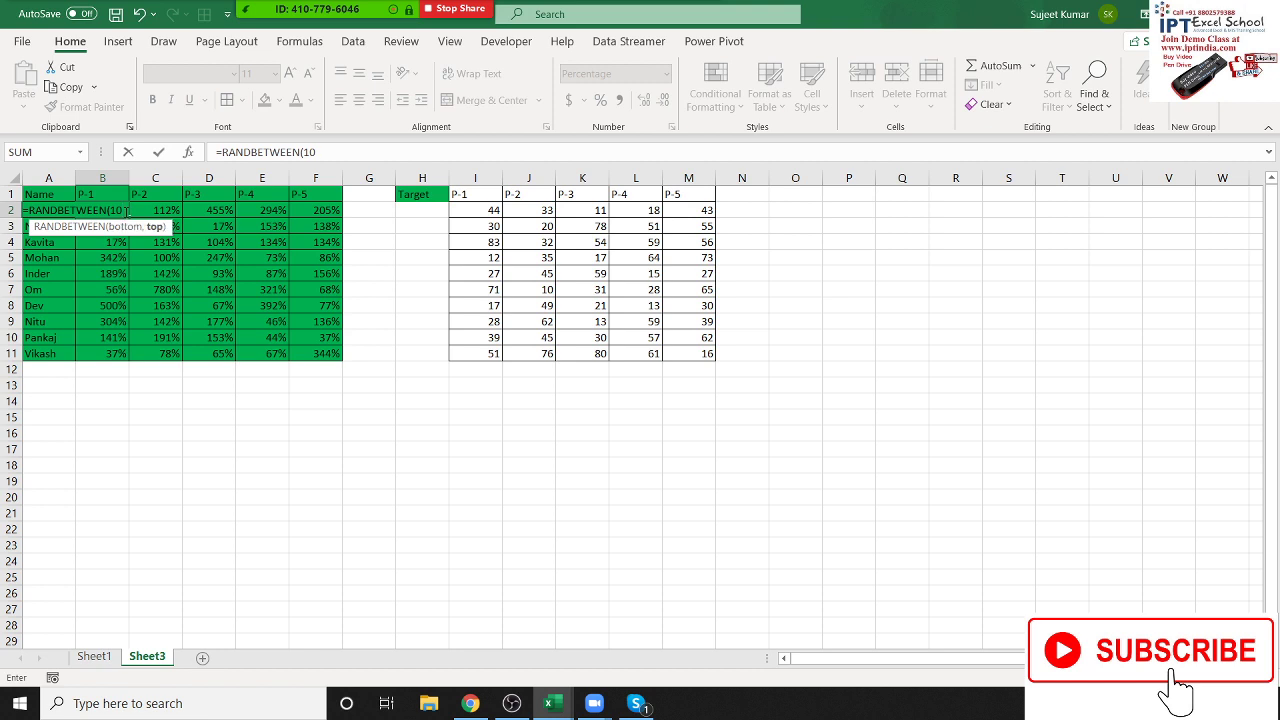
text(,90)
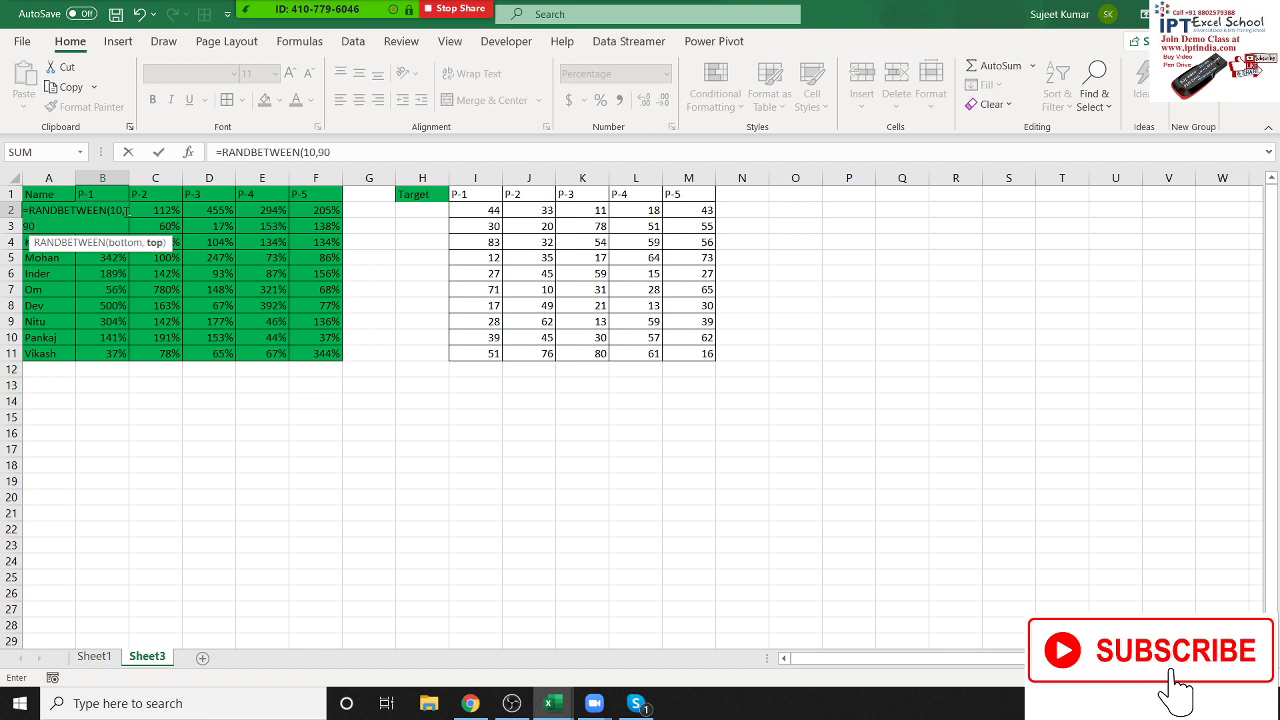
key(Return)
- Fill the RANDBETWEEN formula through B2:F11 and apply General number format
key(Up)
key(shift+Right)
key(shift+Right)
key(shift+Right)
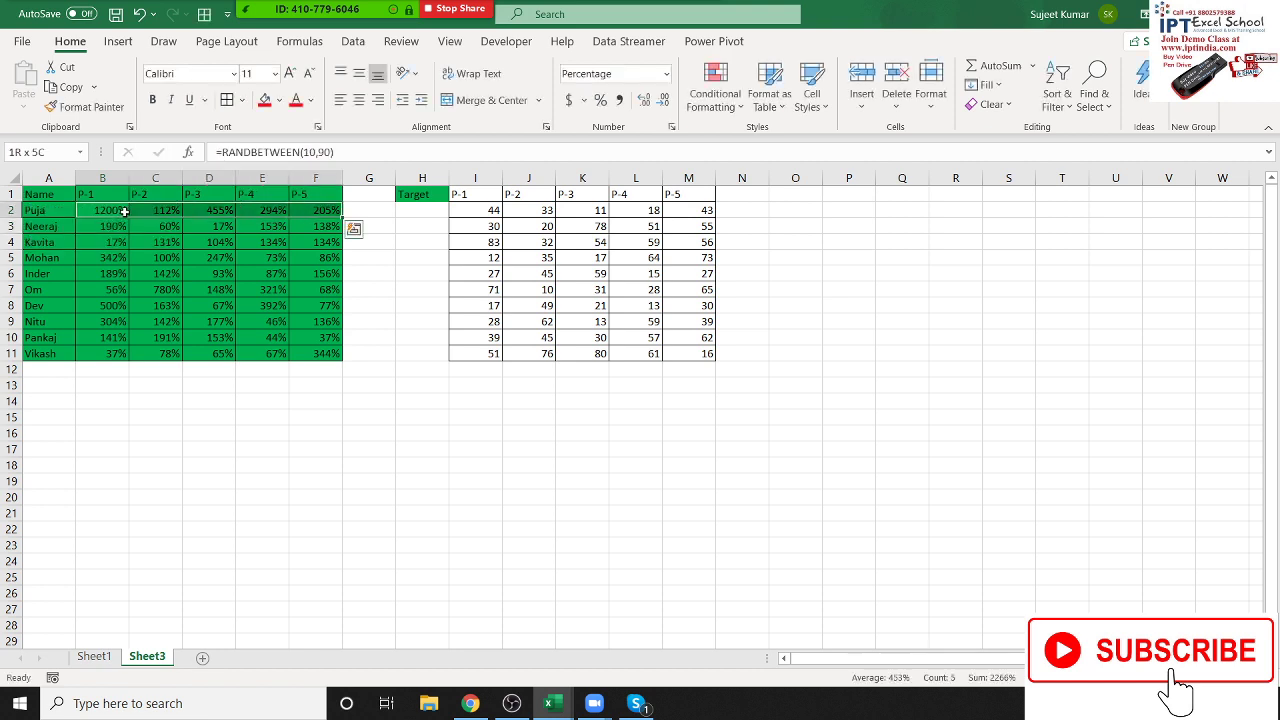
key(shift+Down)
key(ctrl+shift+Down)
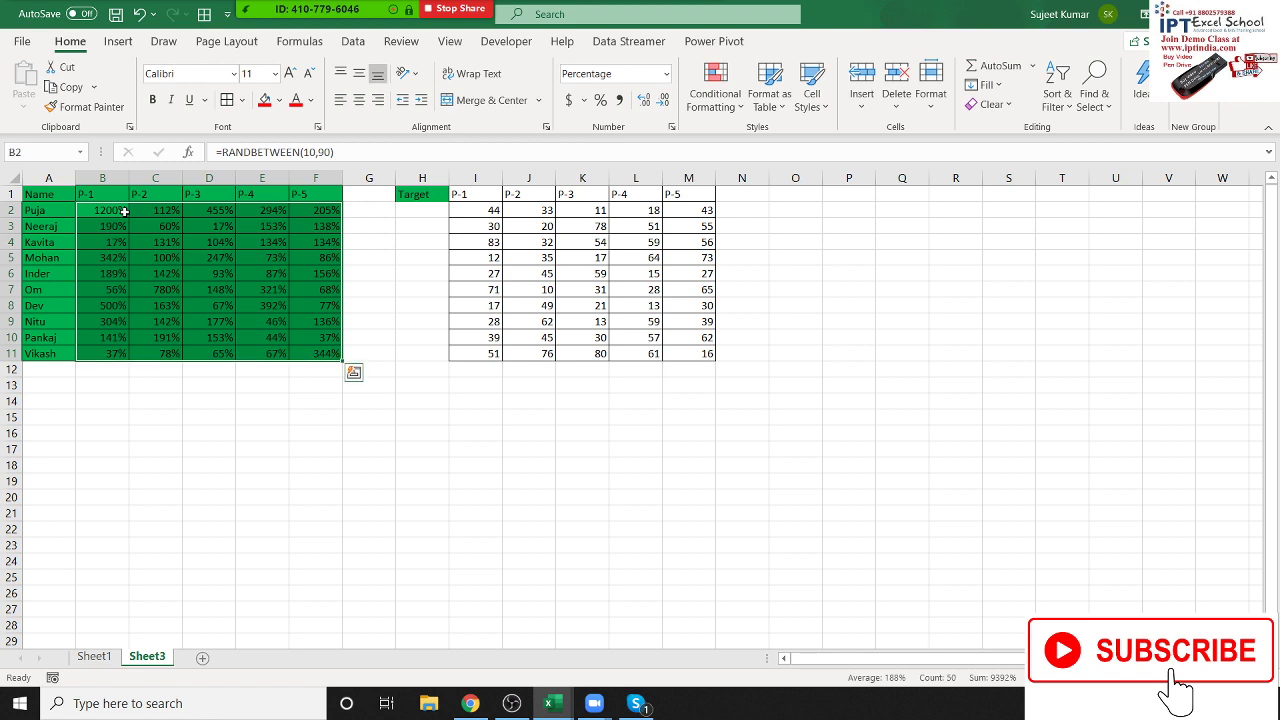
key(ctrl+r)
key(ctrl+d)
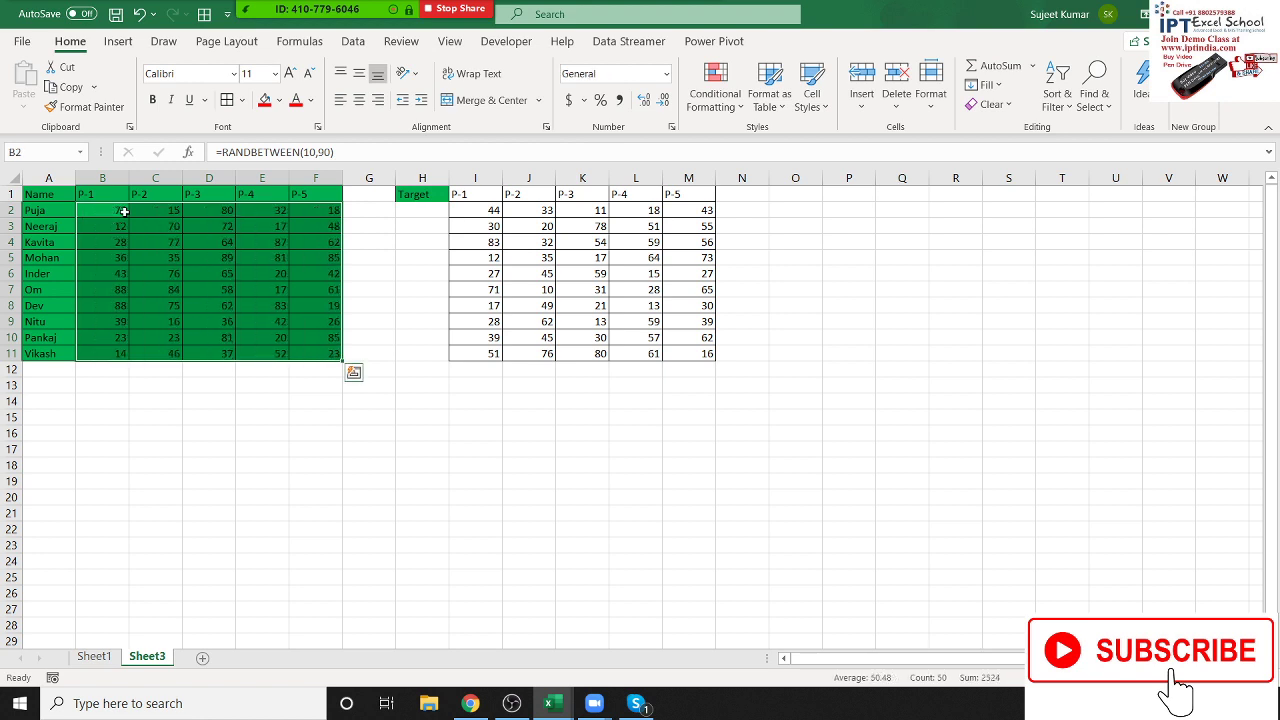
key(ctrl+shift+grave)
click(125, 221)
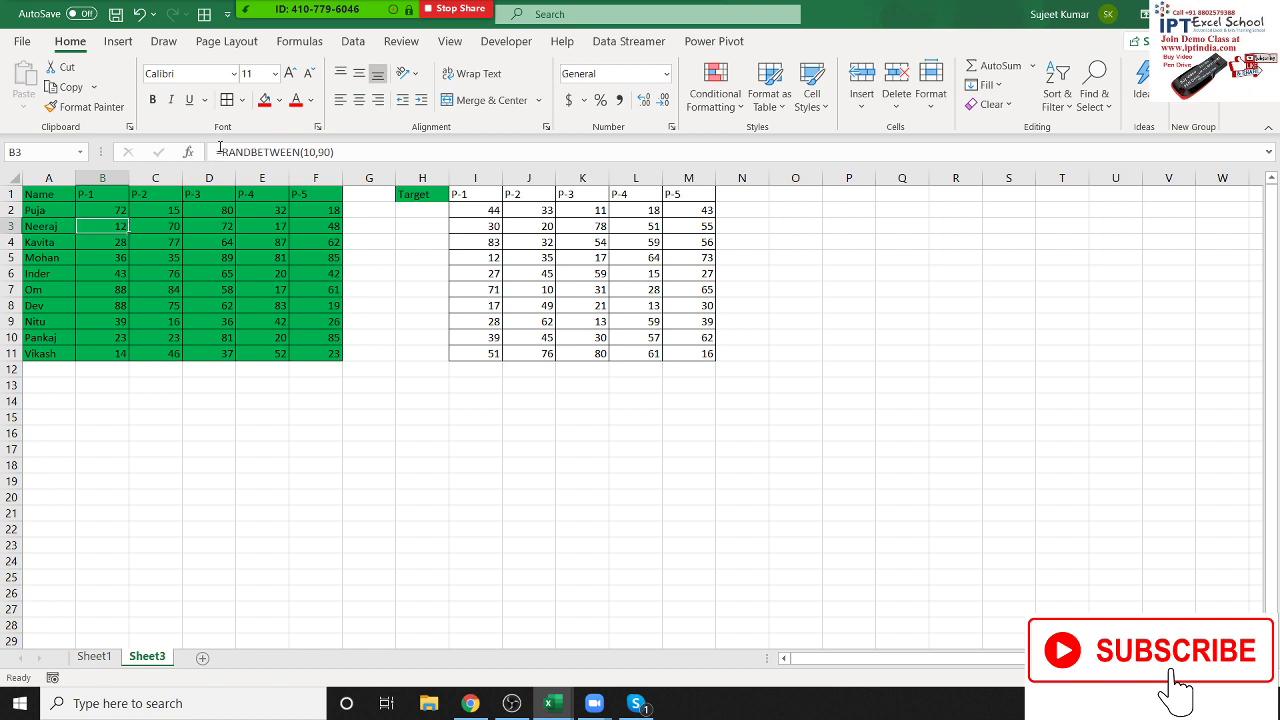
drag(219, 150, 338, 152)
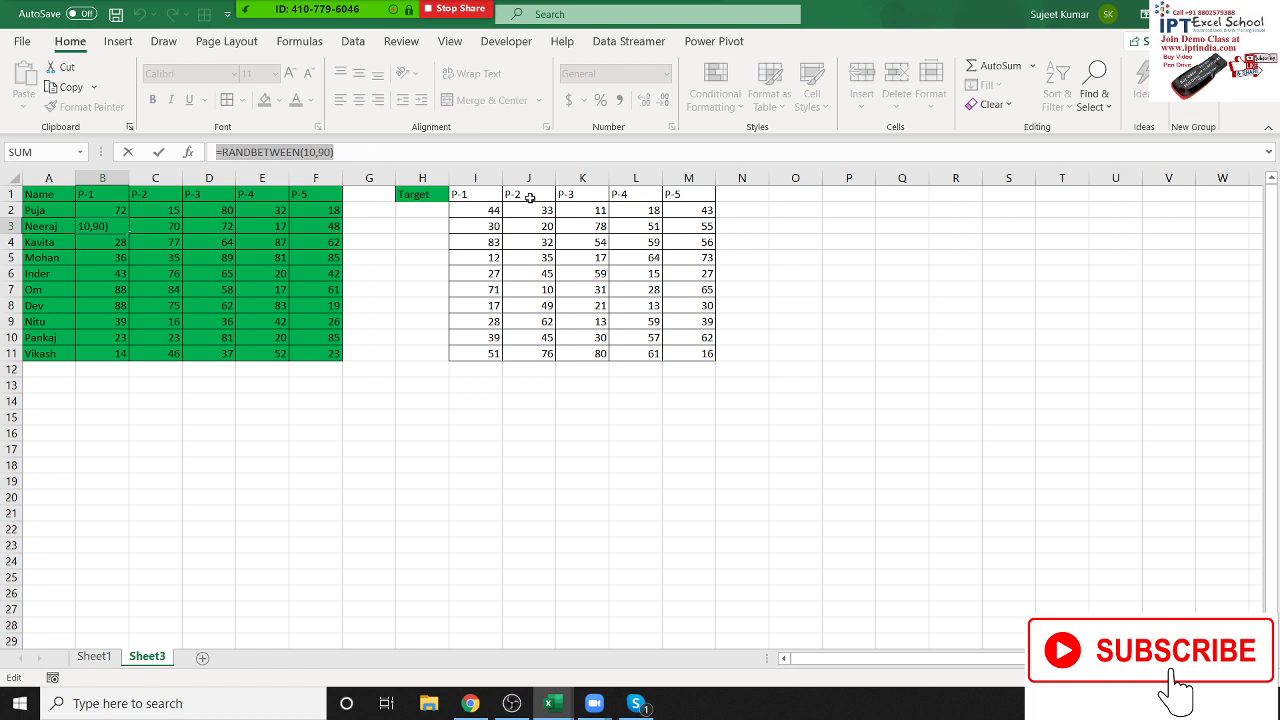
text(=J4)
key(ctrl+Return)
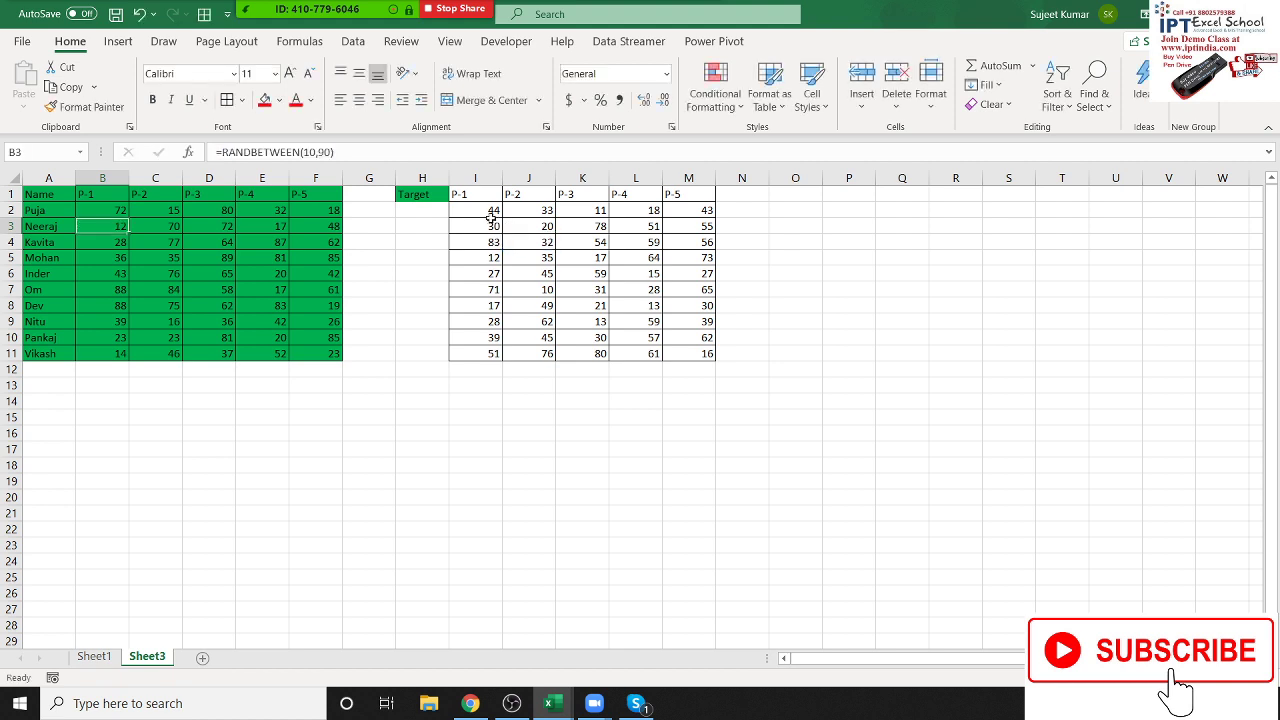
- Copy the target numbers I2:M11 and open Paste Special at B2
drag(487, 212, 700, 352)
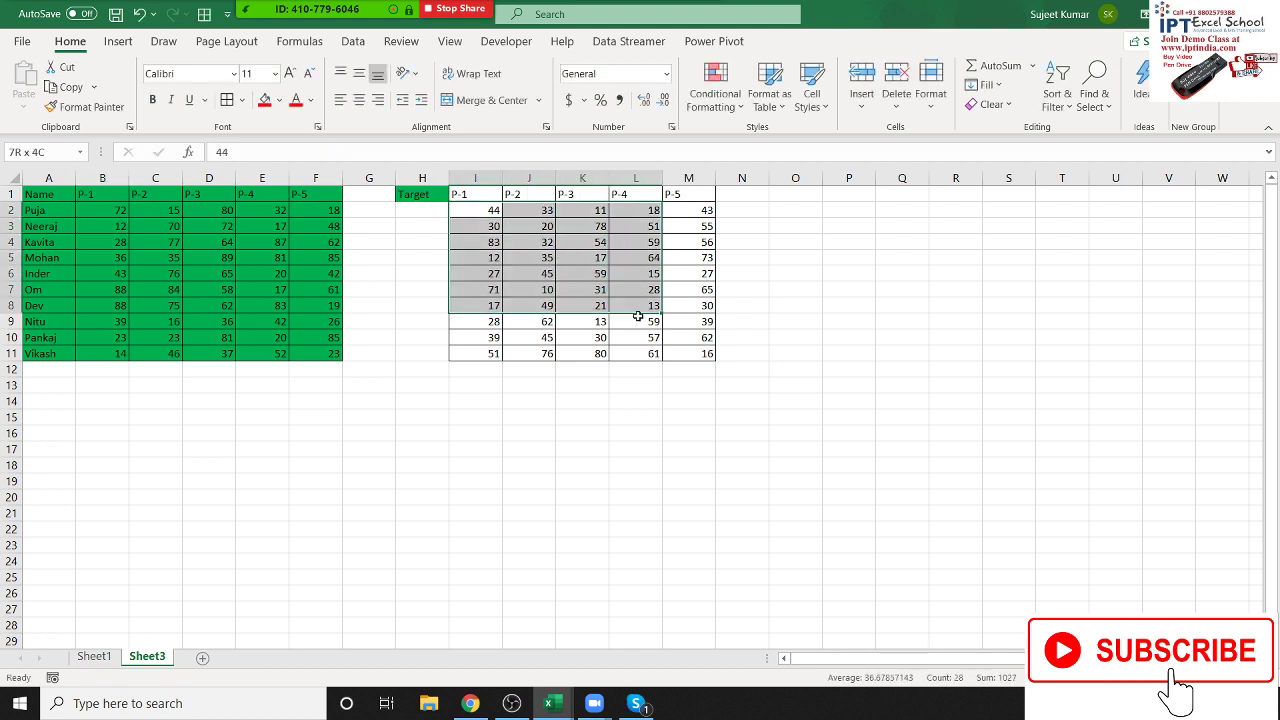
key(ctrl+c)
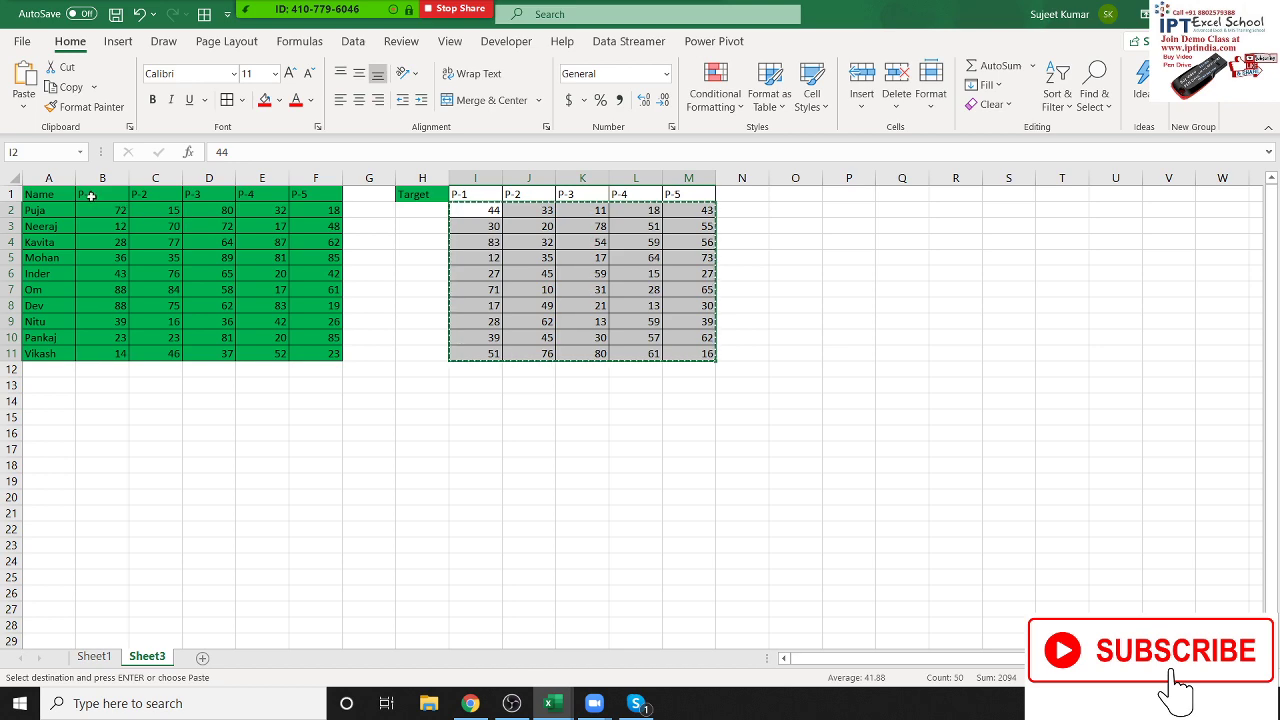
click(84, 211)
right_click(84, 211)
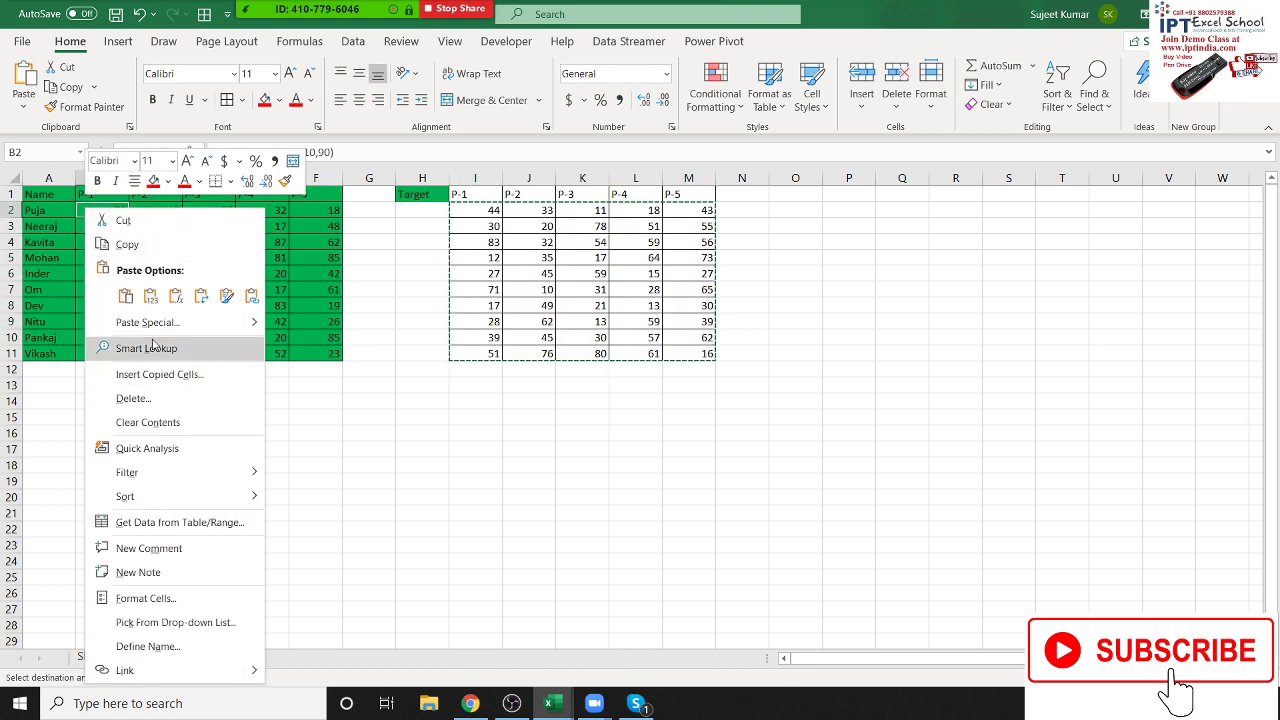
click(143, 327)
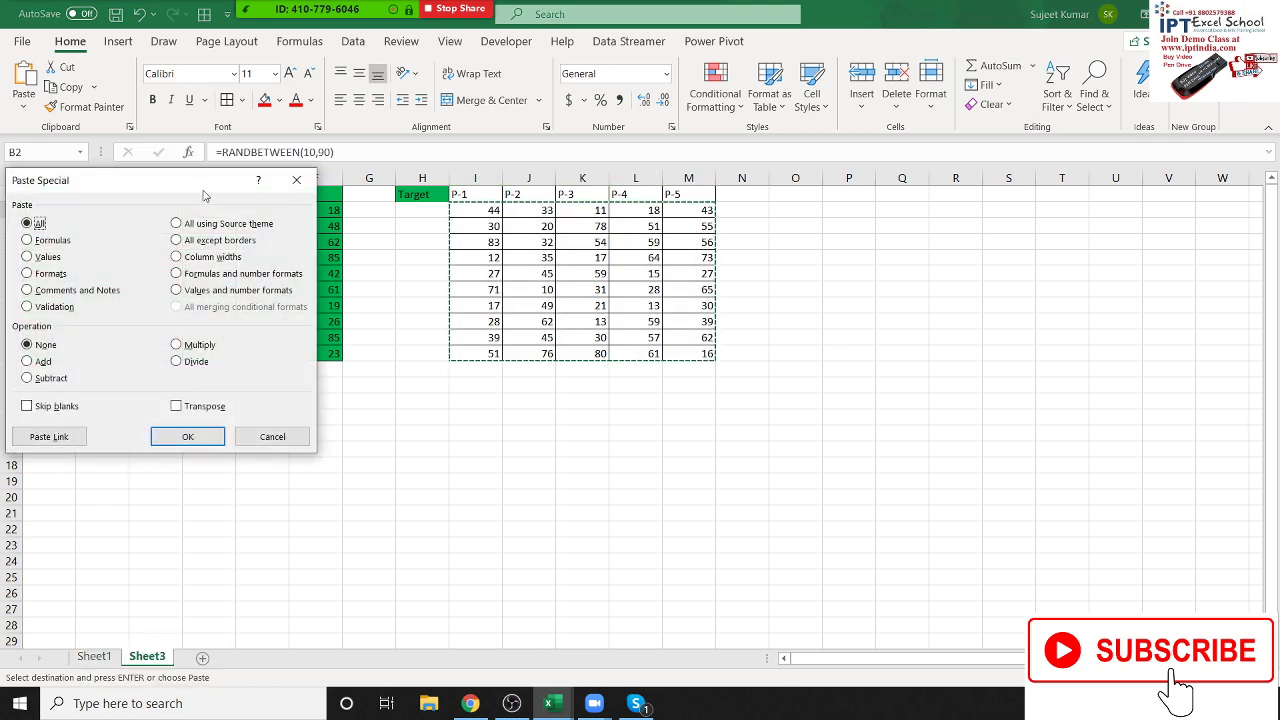
drag(196, 177, 964, 161)
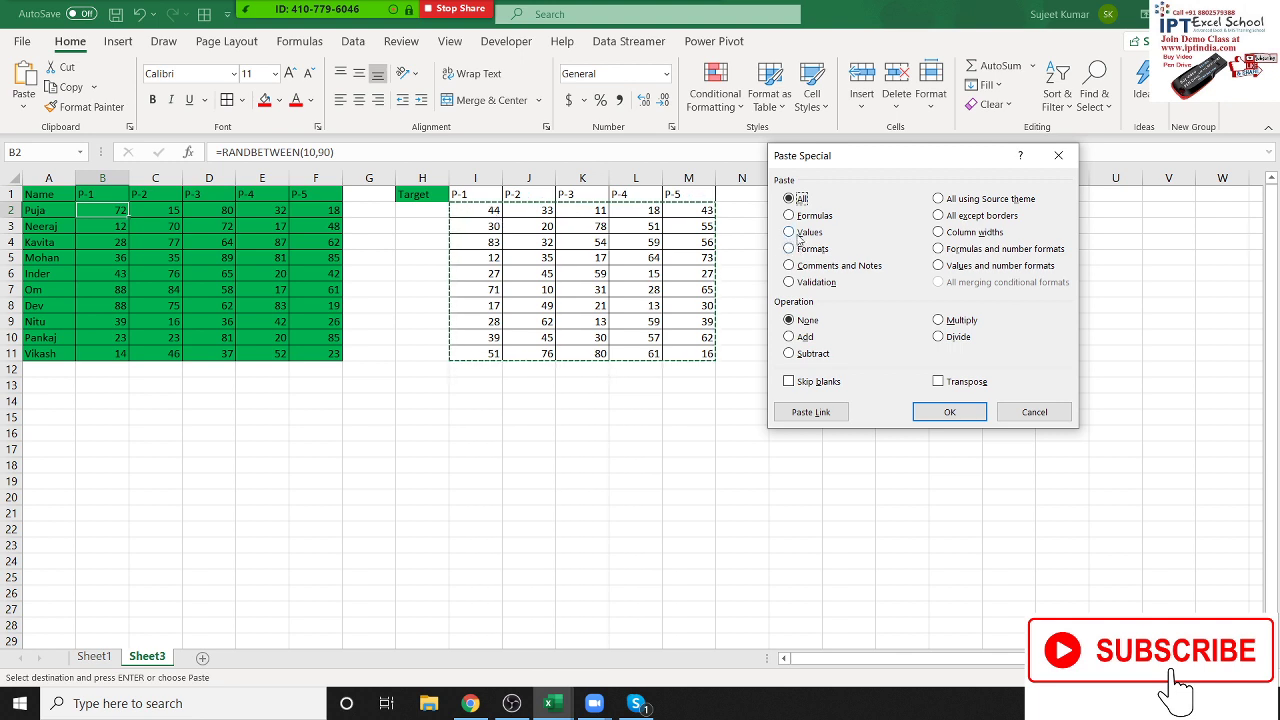
- Divide the B2:F11 scores by the Target values with Paste Special Values and Divide
click(790, 233)
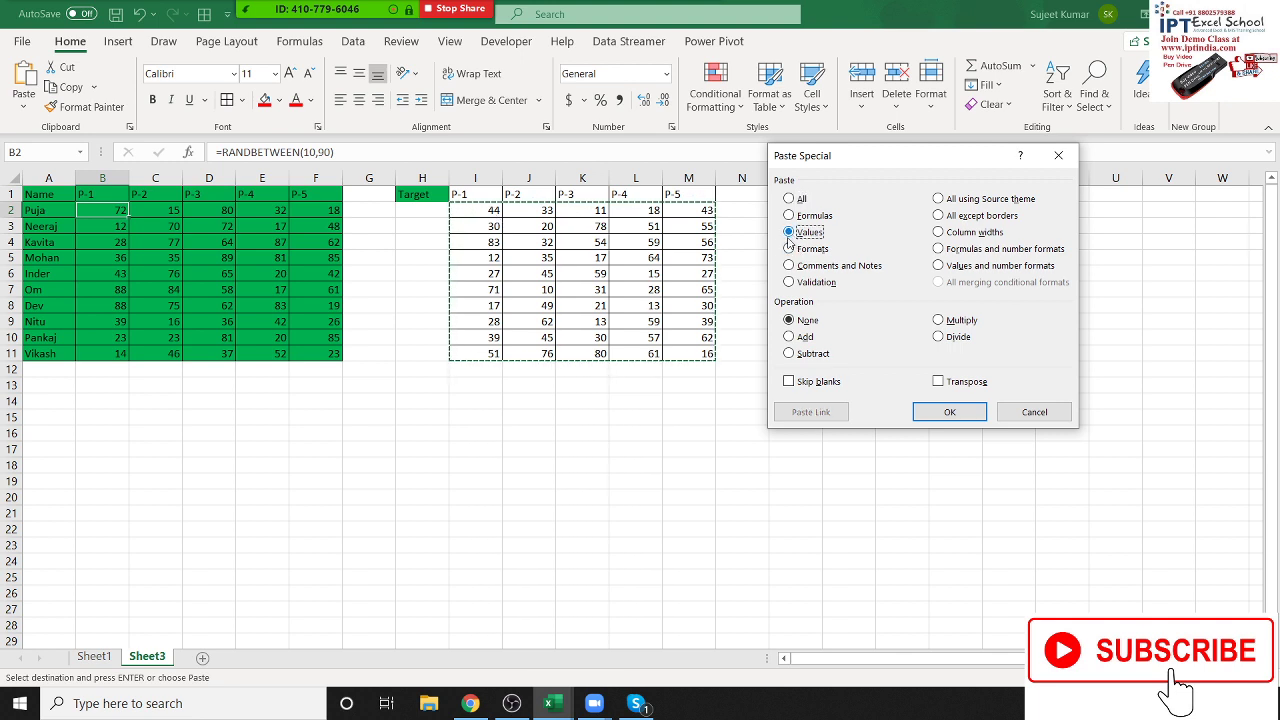
click(925, 414)
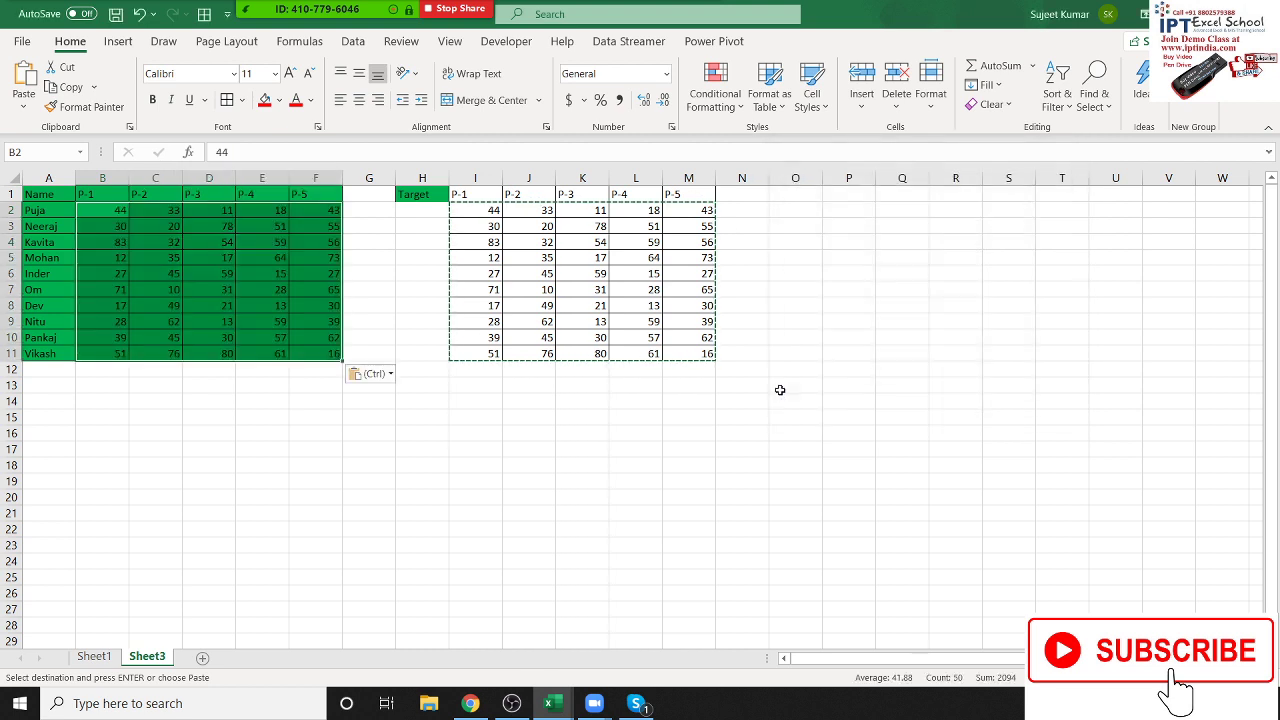
click(100, 216)
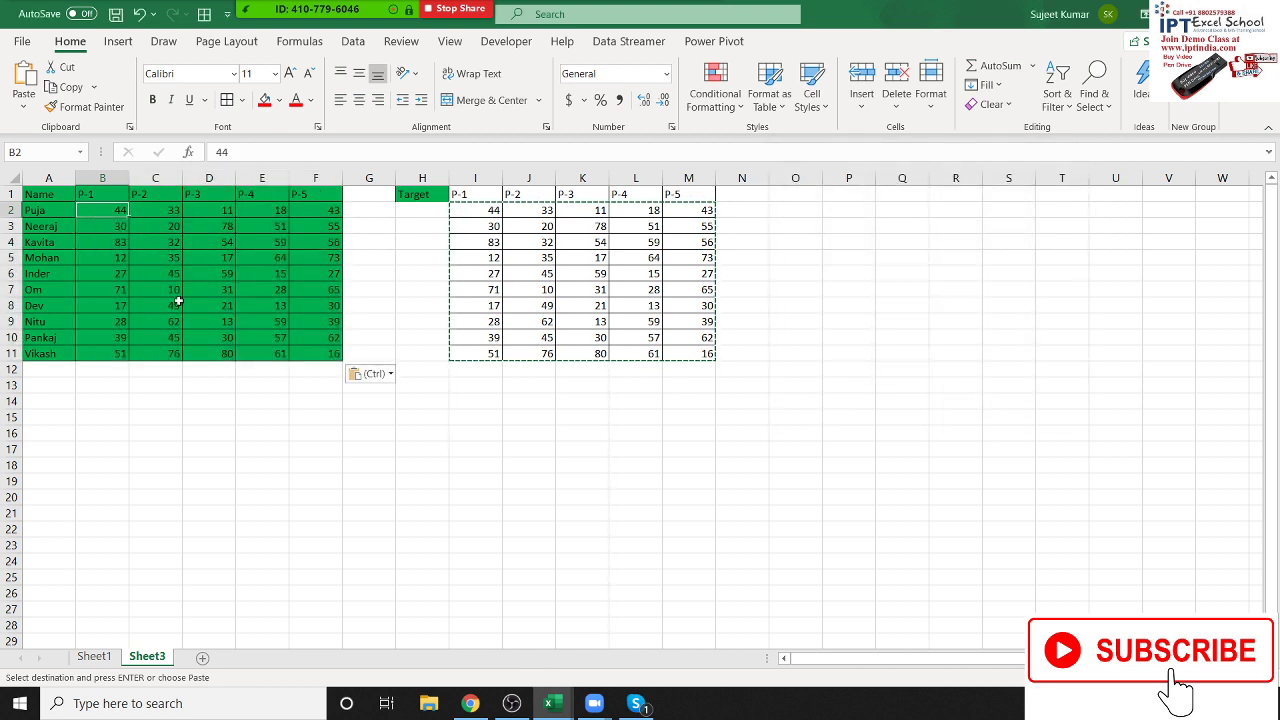
key(ctrl+z)
right_click(140, 233)
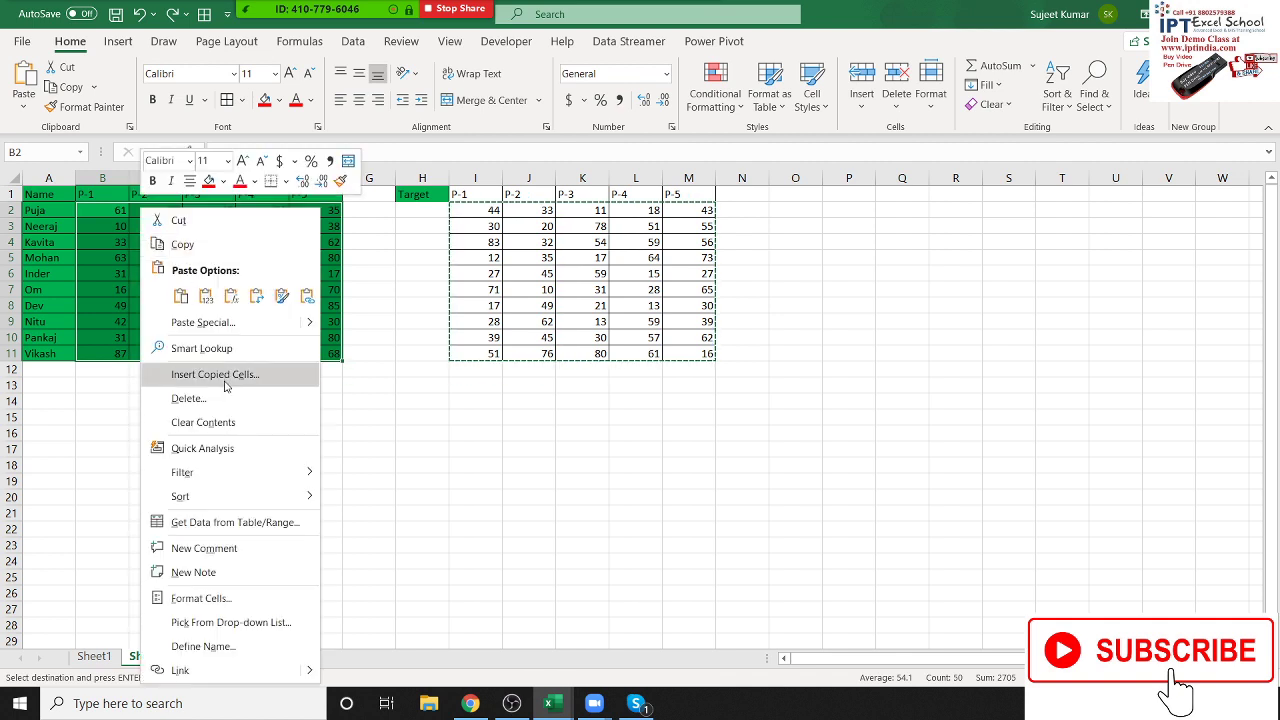
click(215, 323)
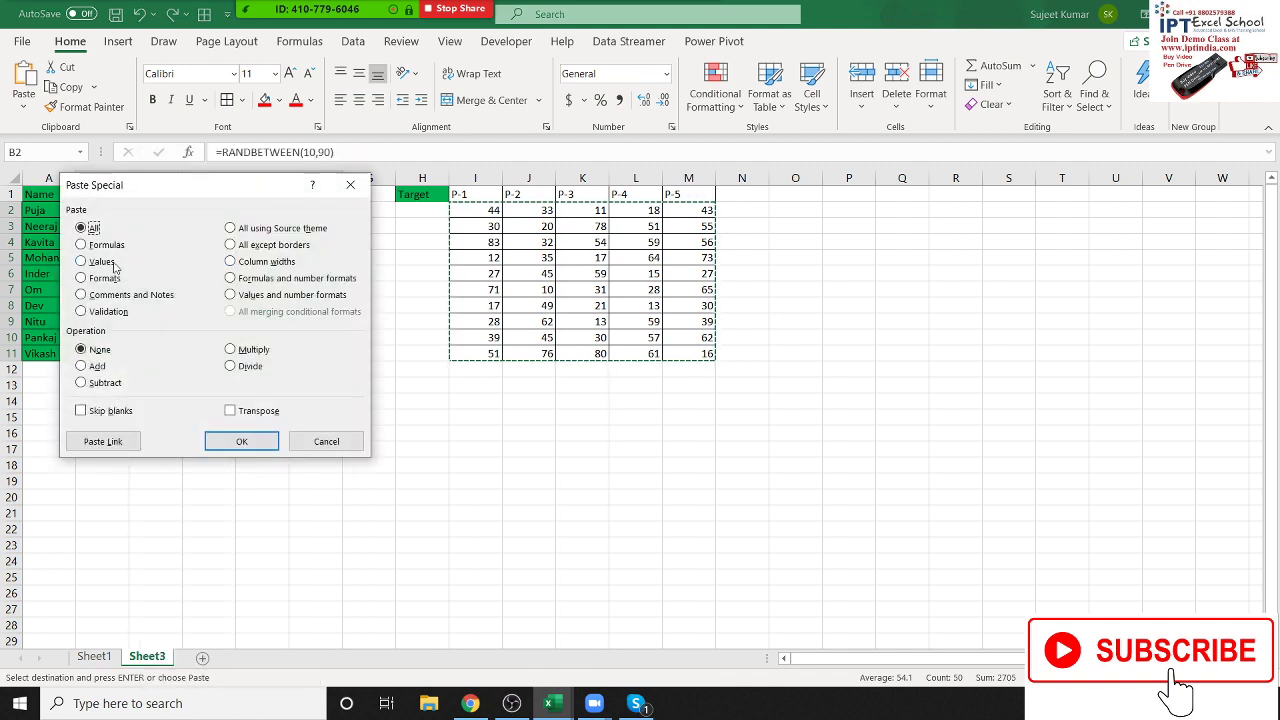
click(95, 261)
drag(220, 186, 914, 143)
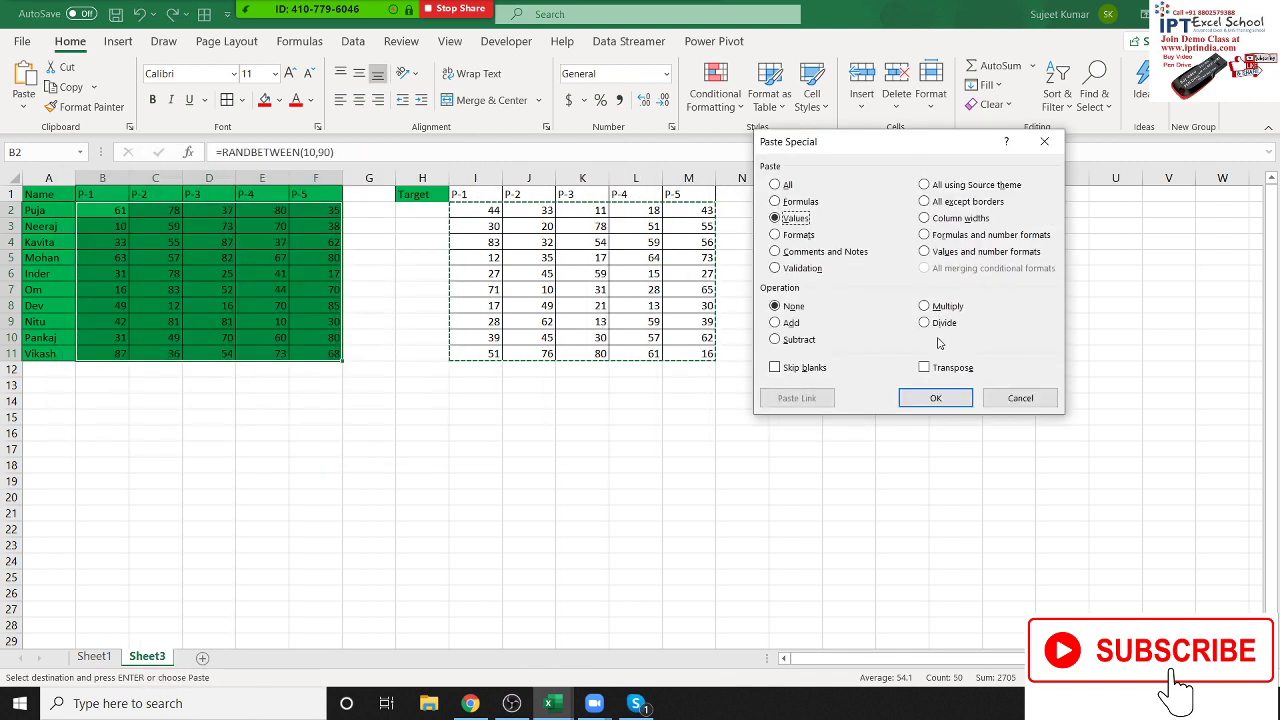
click(925, 323)
click(935, 398)
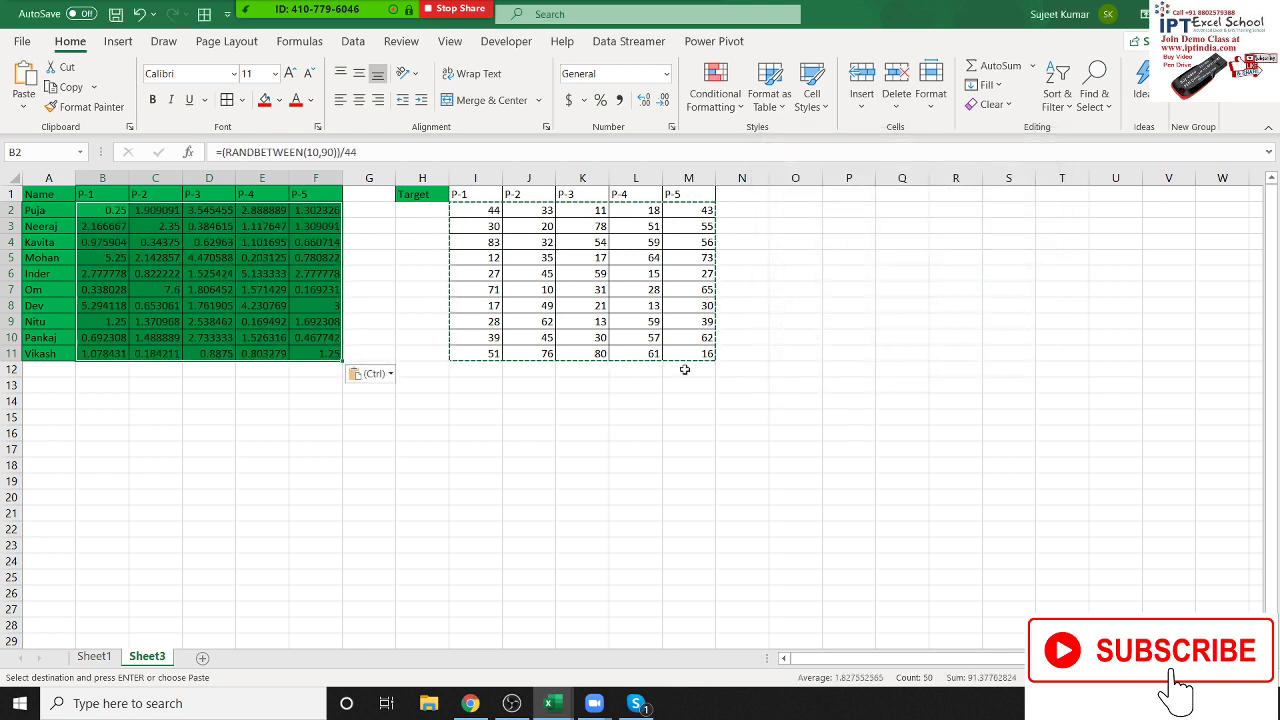
- Recommit B2's RANDBETWEEN formula and add a new blank Sheet4
click(105, 206)
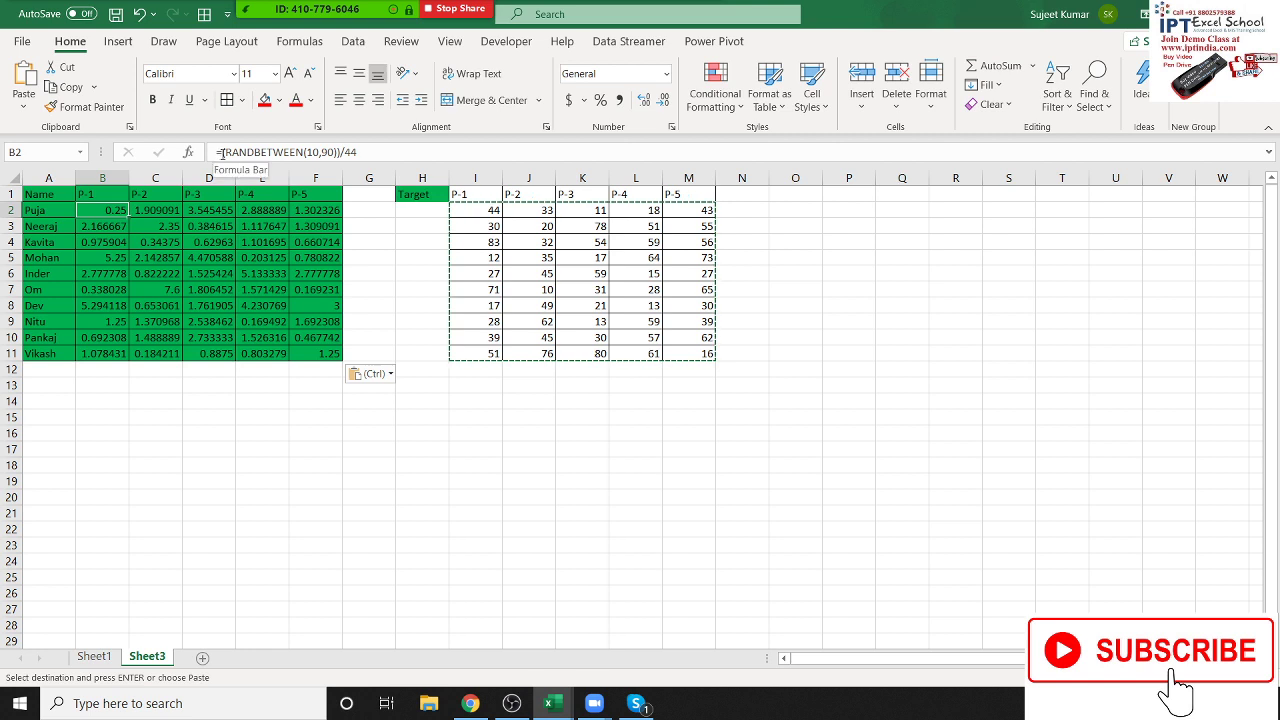
drag(218, 152, 341, 152)
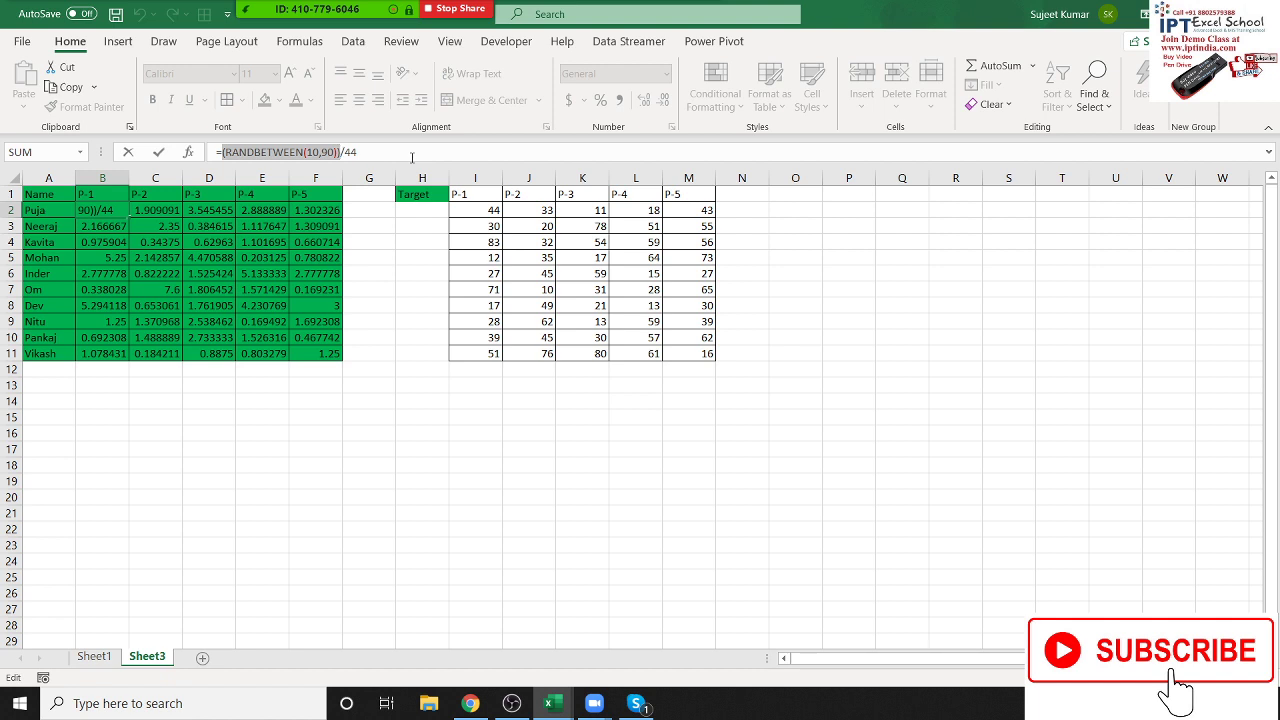
key(ctrl+Return)
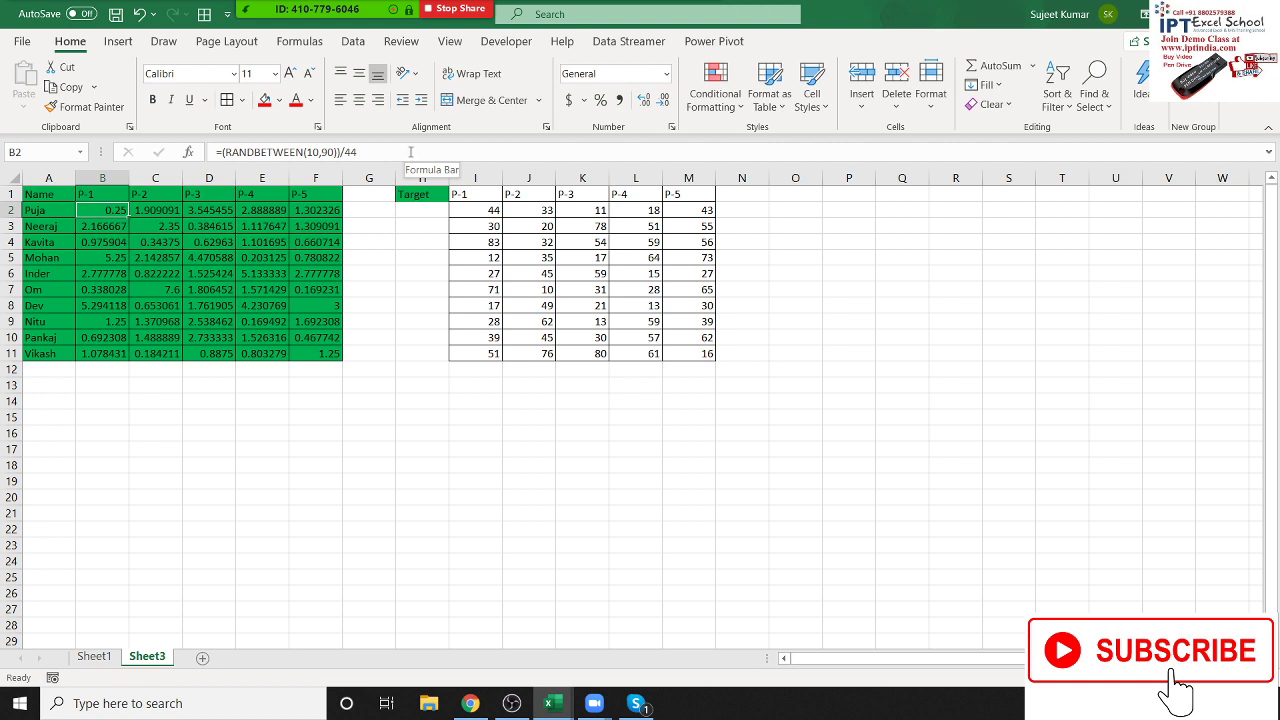
click(201, 659)
- Enter the Sales heading in A1 and a few trial figures beneath it
text(Sa)
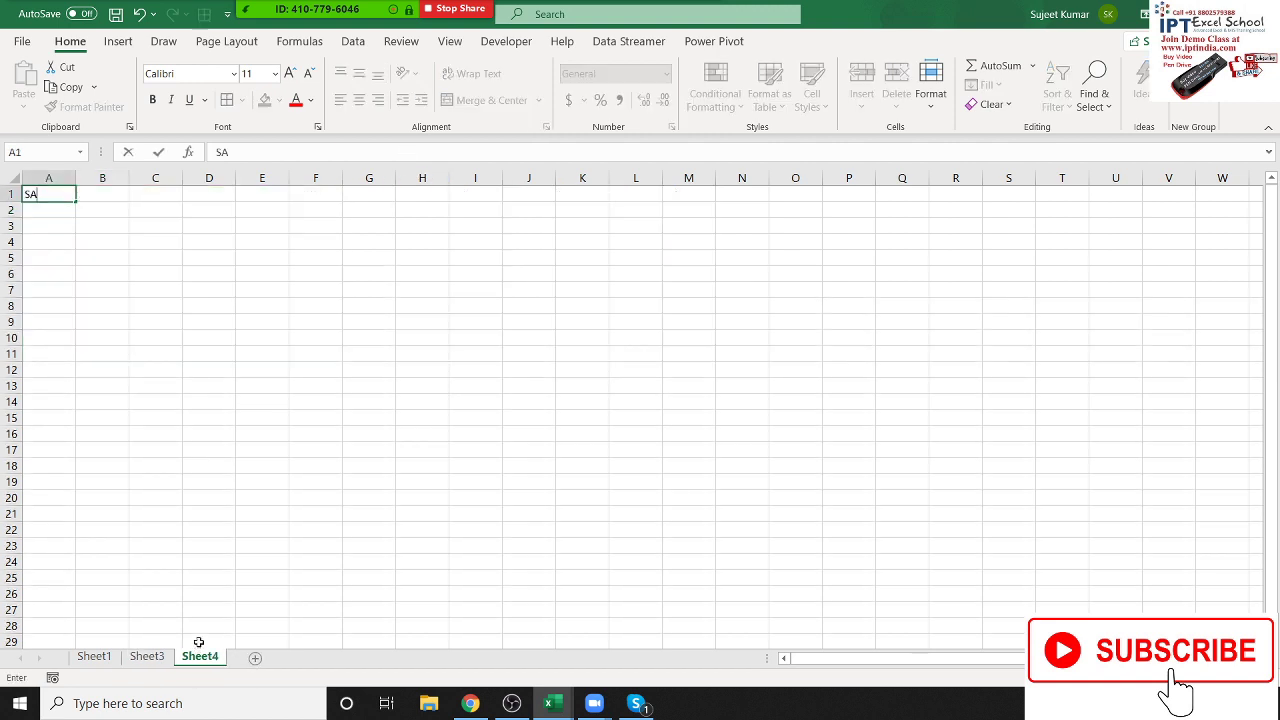
text(les)
key(Return)
text(8)
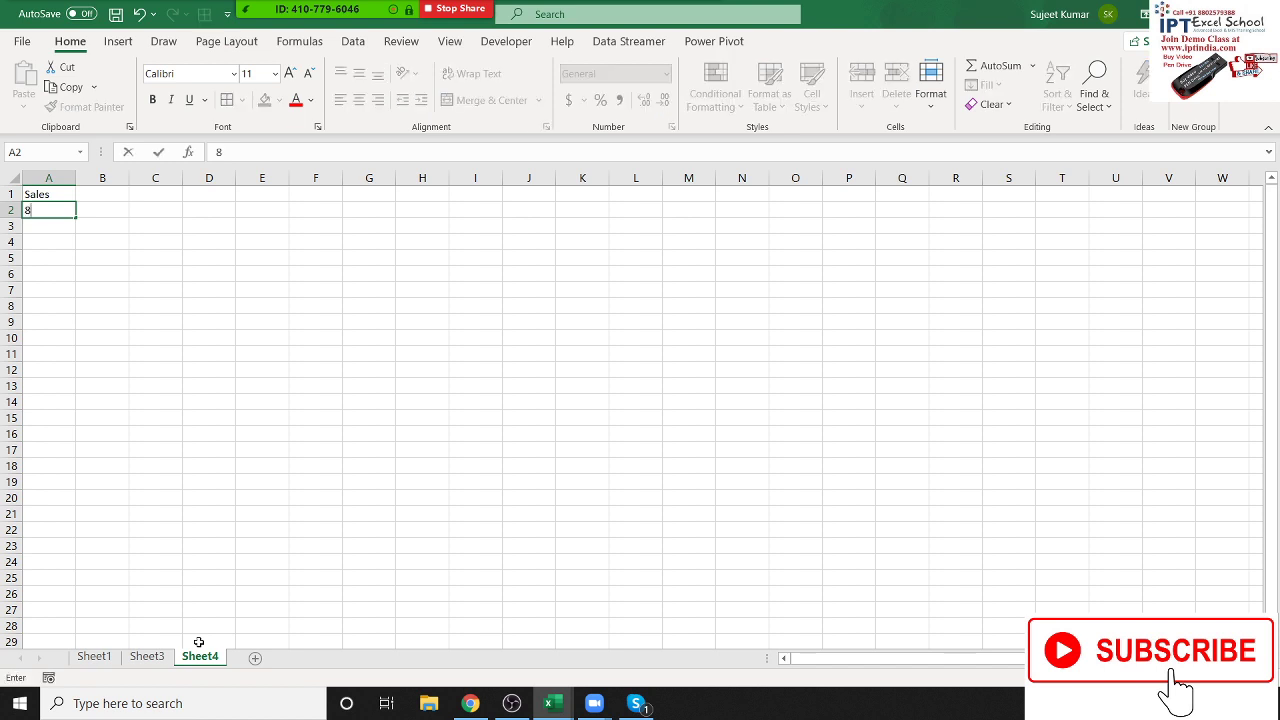
text(5)
key(Return)
text(36)
key(Return)
text(5)
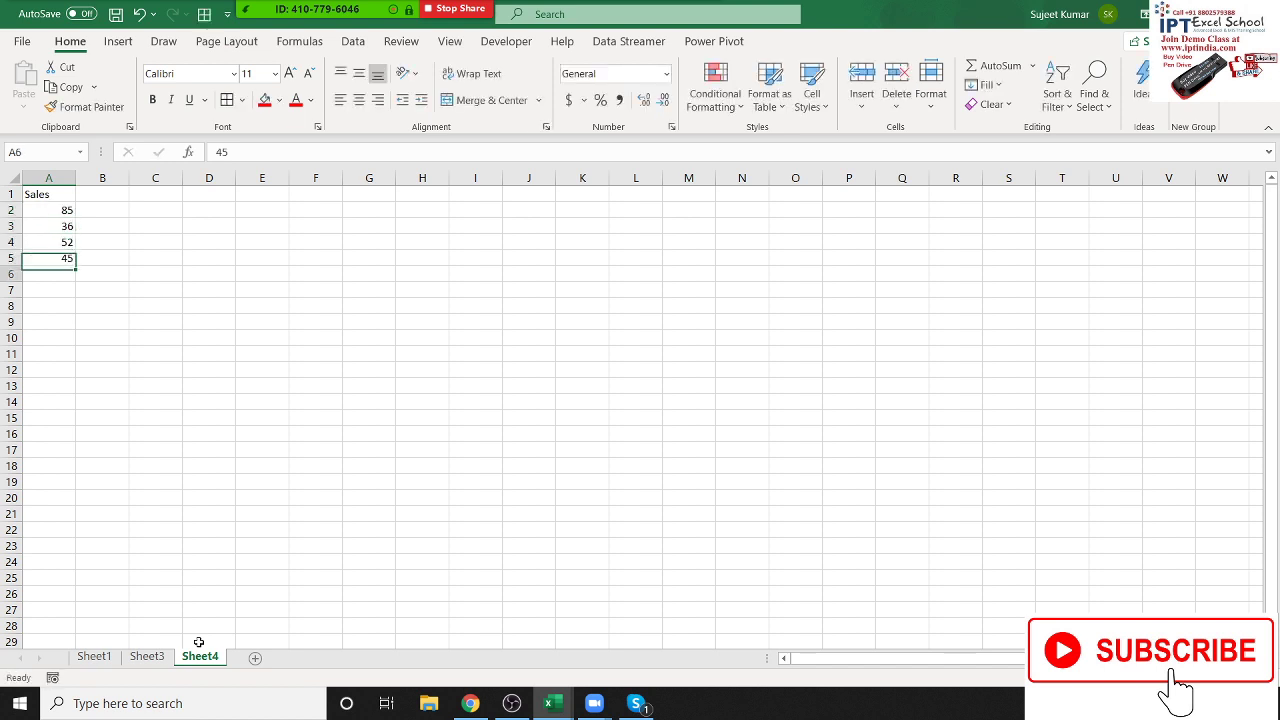
text(245 36)
key(Return)
text(85)
key(Return)
text(36)
key(Return)
text(56)
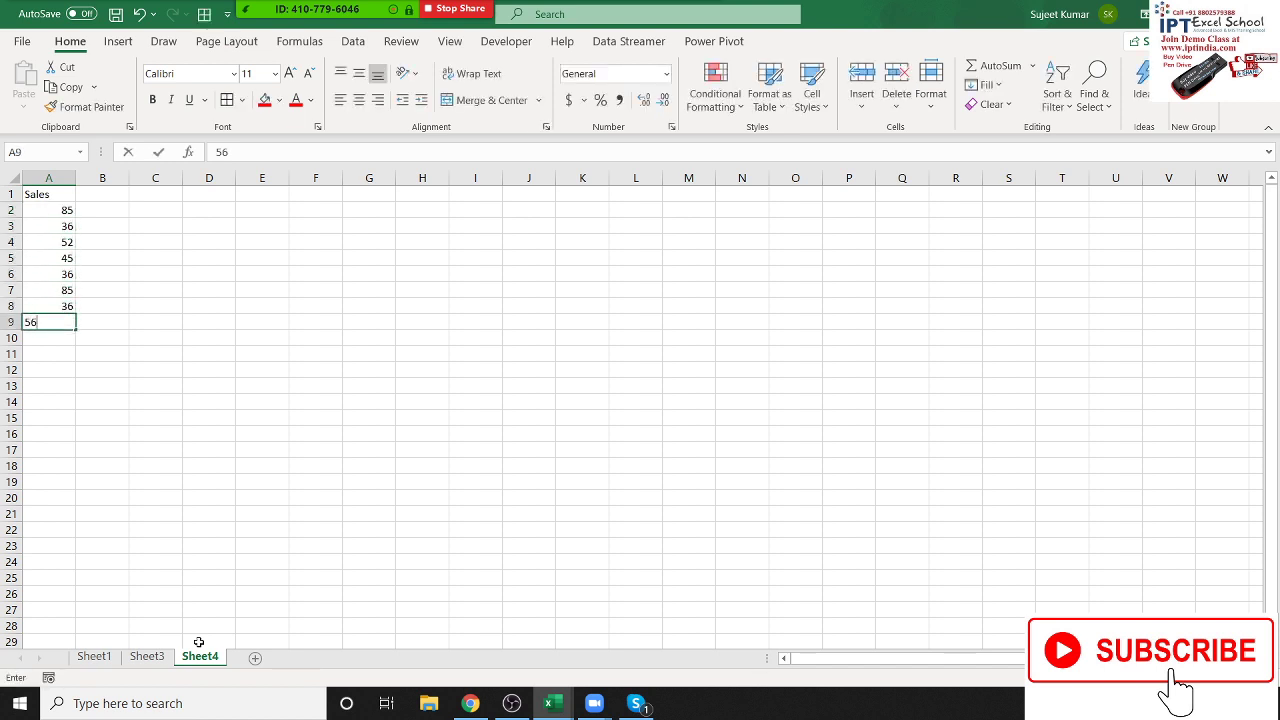
key(Return)
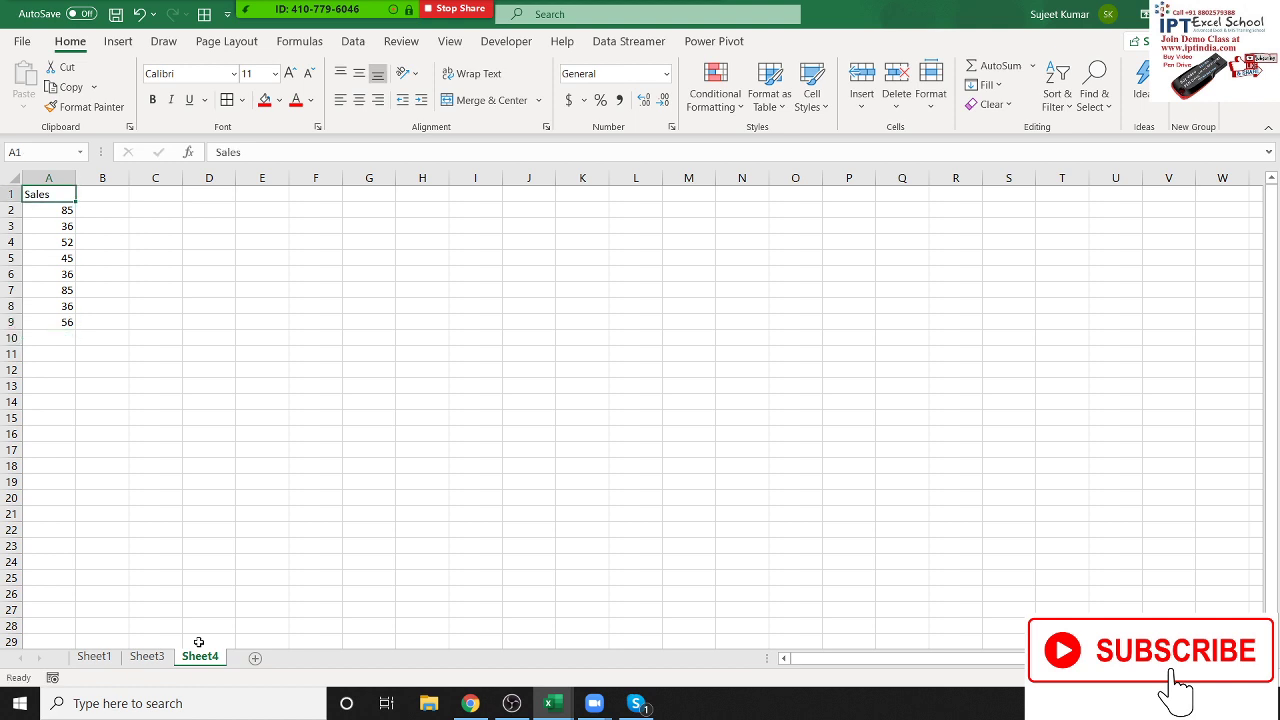
- Replace the trial figures with =RANDBETWEEN(10,90) filled from A2 down to A58
drag(48, 210, 48, 322)
key(Delete)
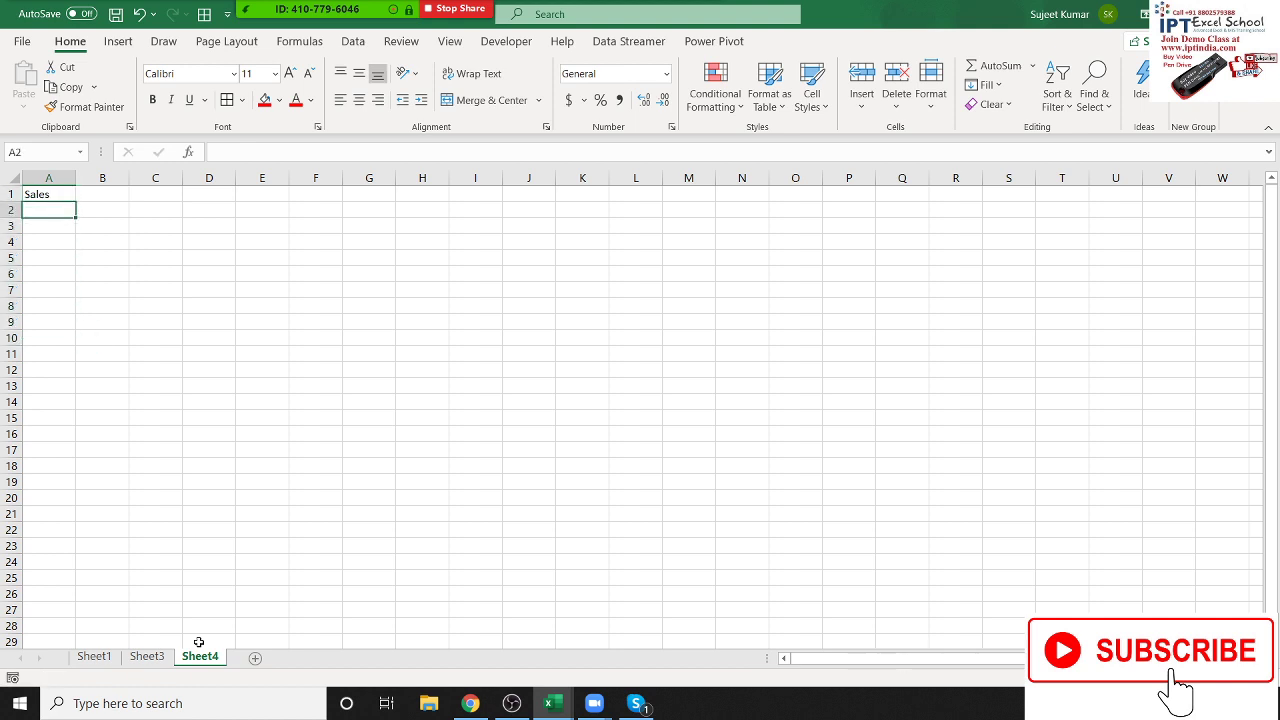
text(=randbetween()
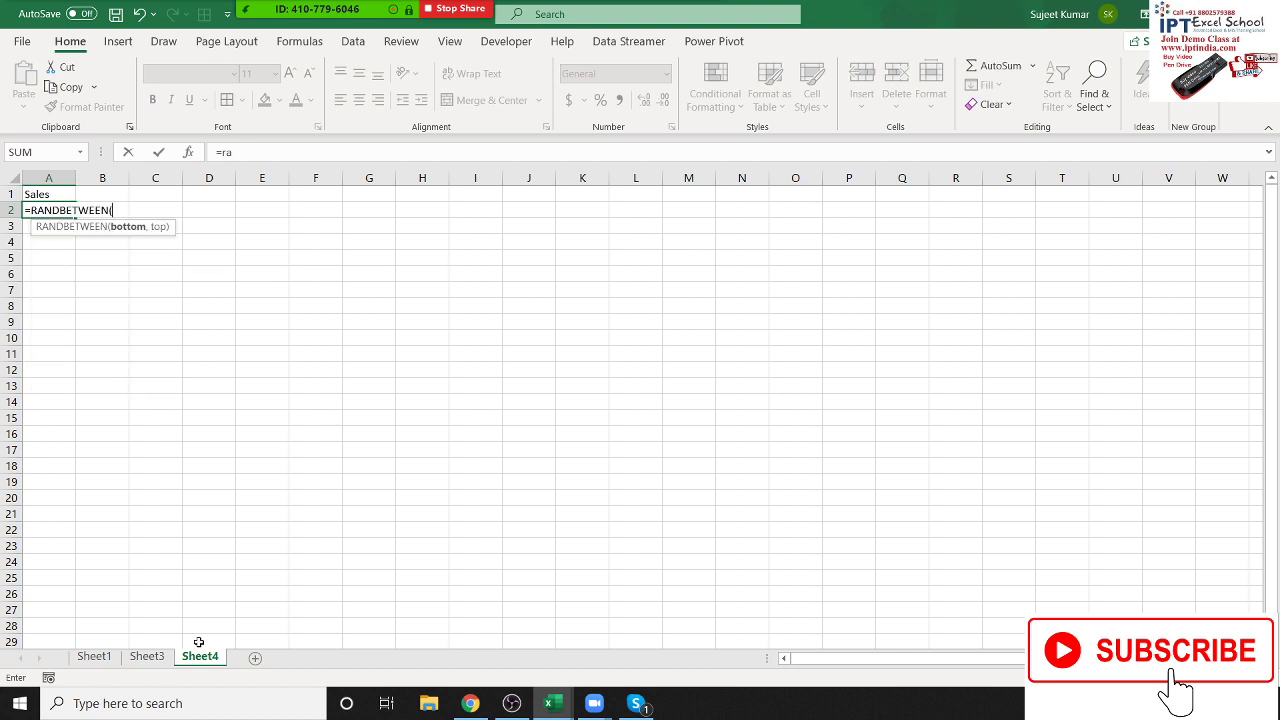
text(10,90)
key(Return)
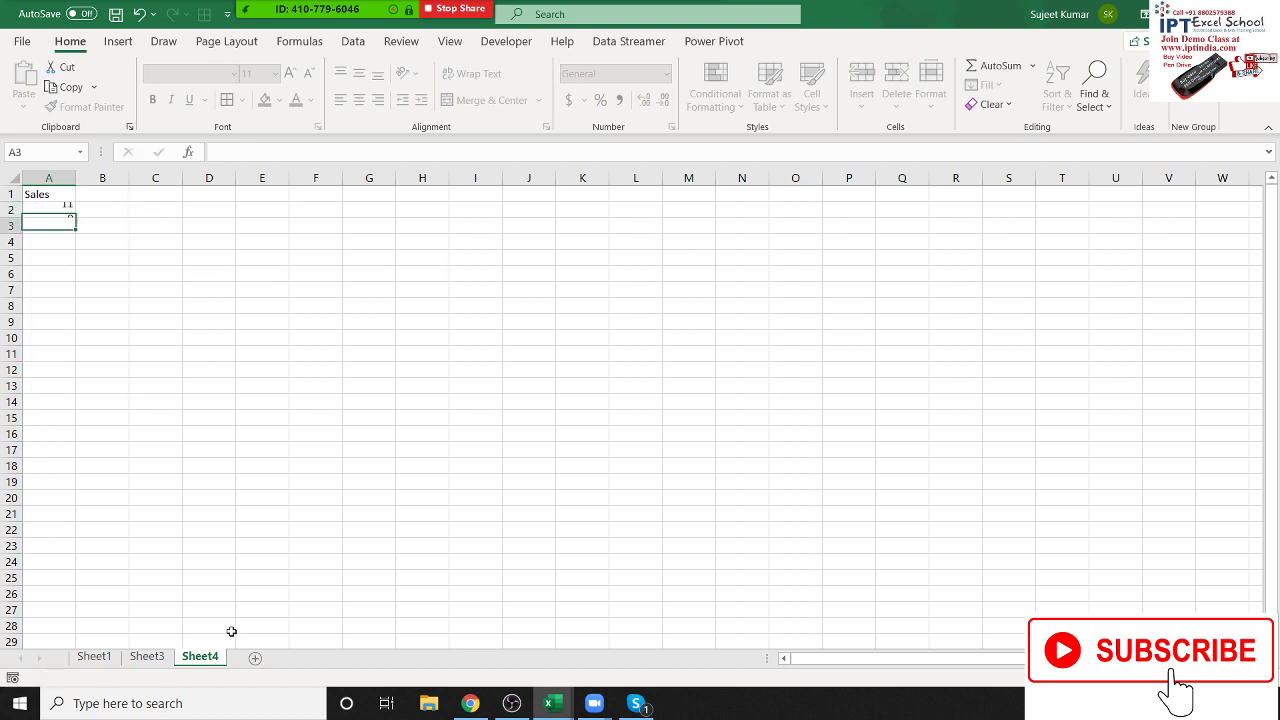
key(Up)
key(shift+Page_Down)
key(shift+Page_Down)
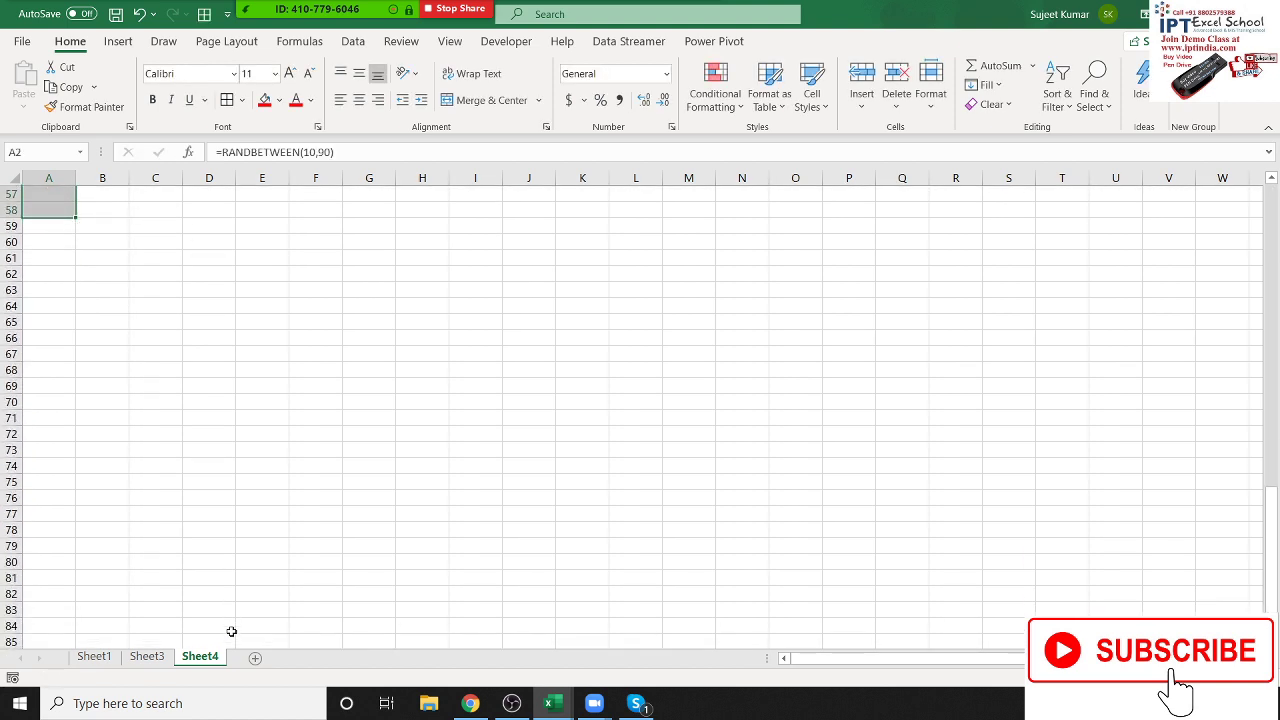
key(ctrl+d)
- Convert the A2:A58 random sales figures into fixed values
key(ctrl+c)
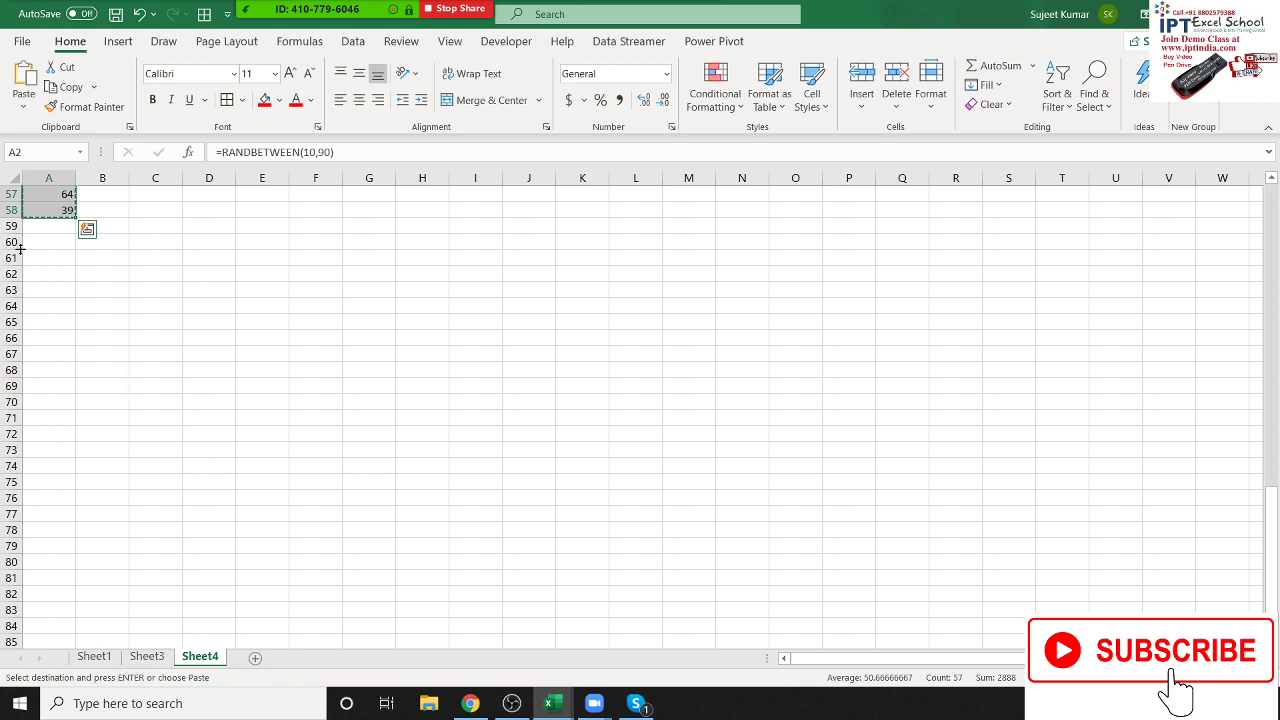
click(24, 106)
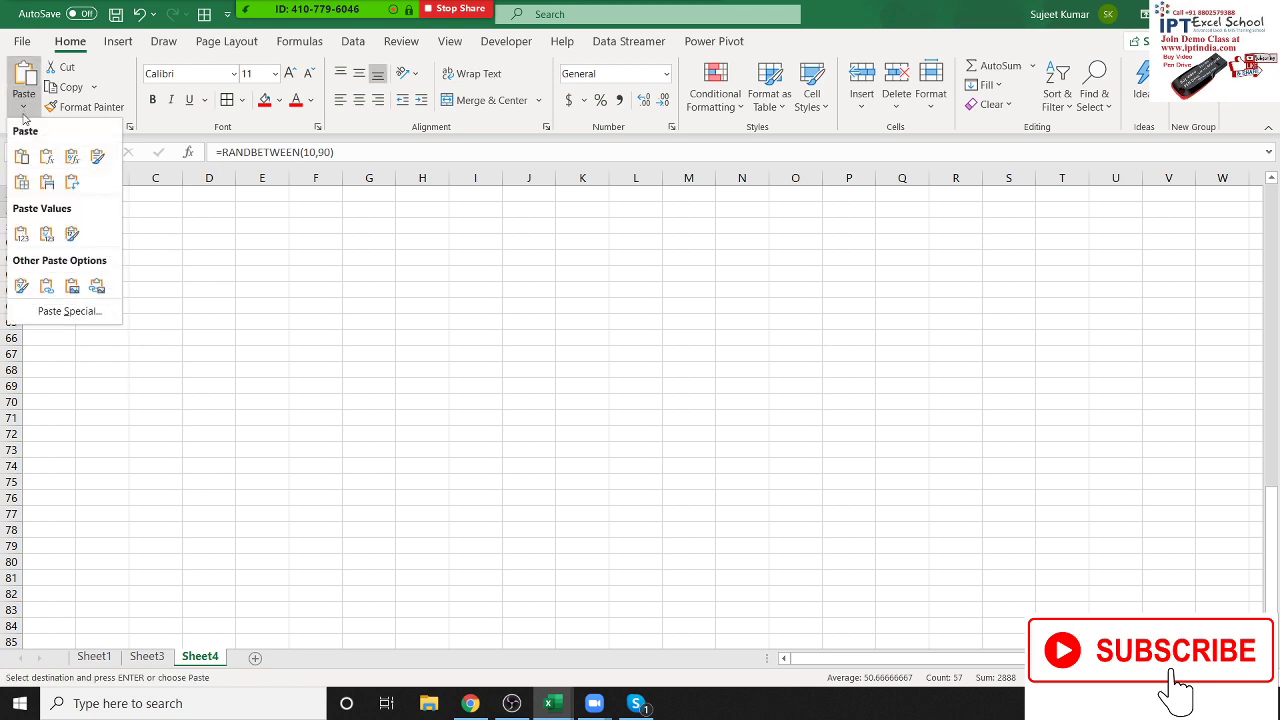
click(15, 236)
key(Escape)
click(69, 271)
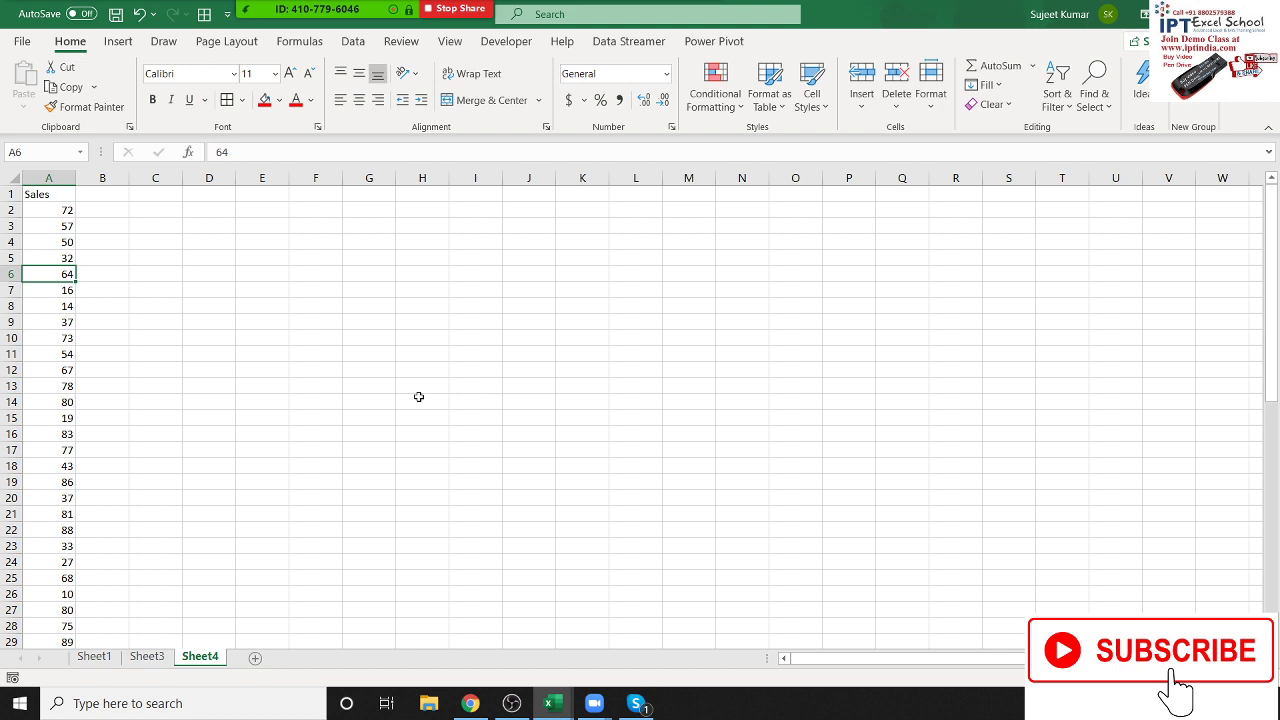
key(Up)
key(Up)
key(Up)
key(Up)
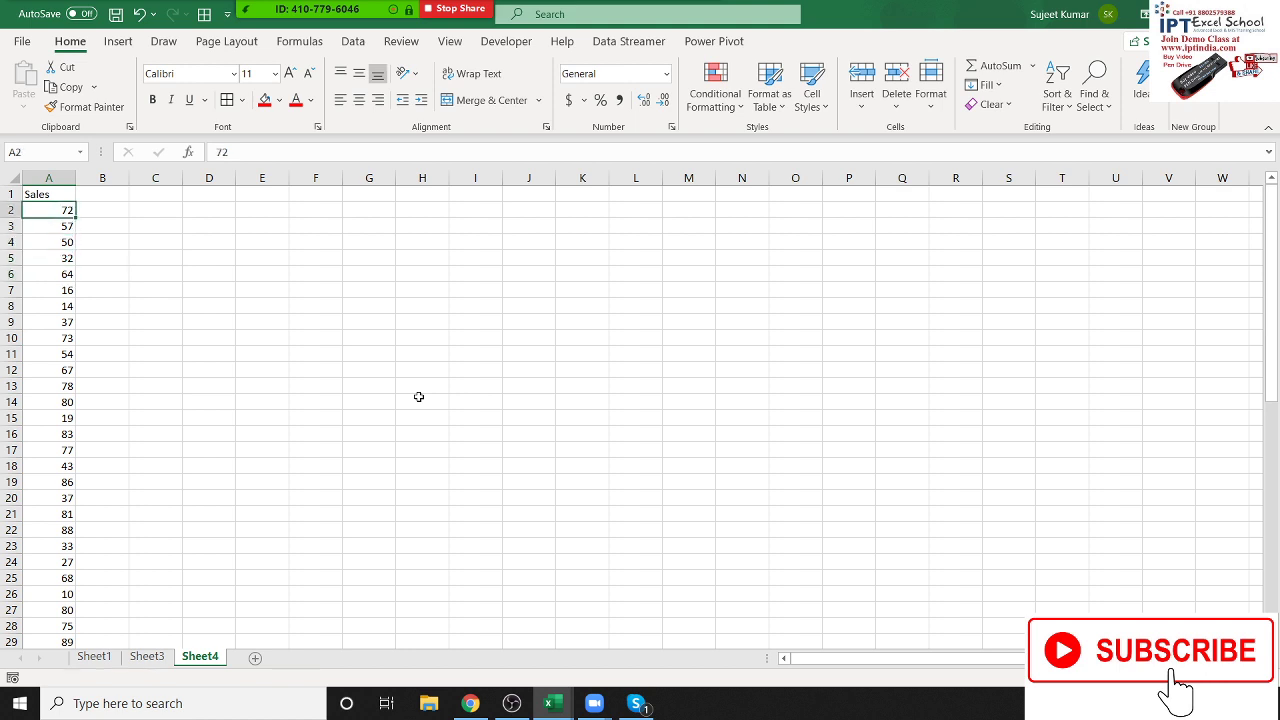
key(ctrl+shift+Down)
key(ctrl+Home)
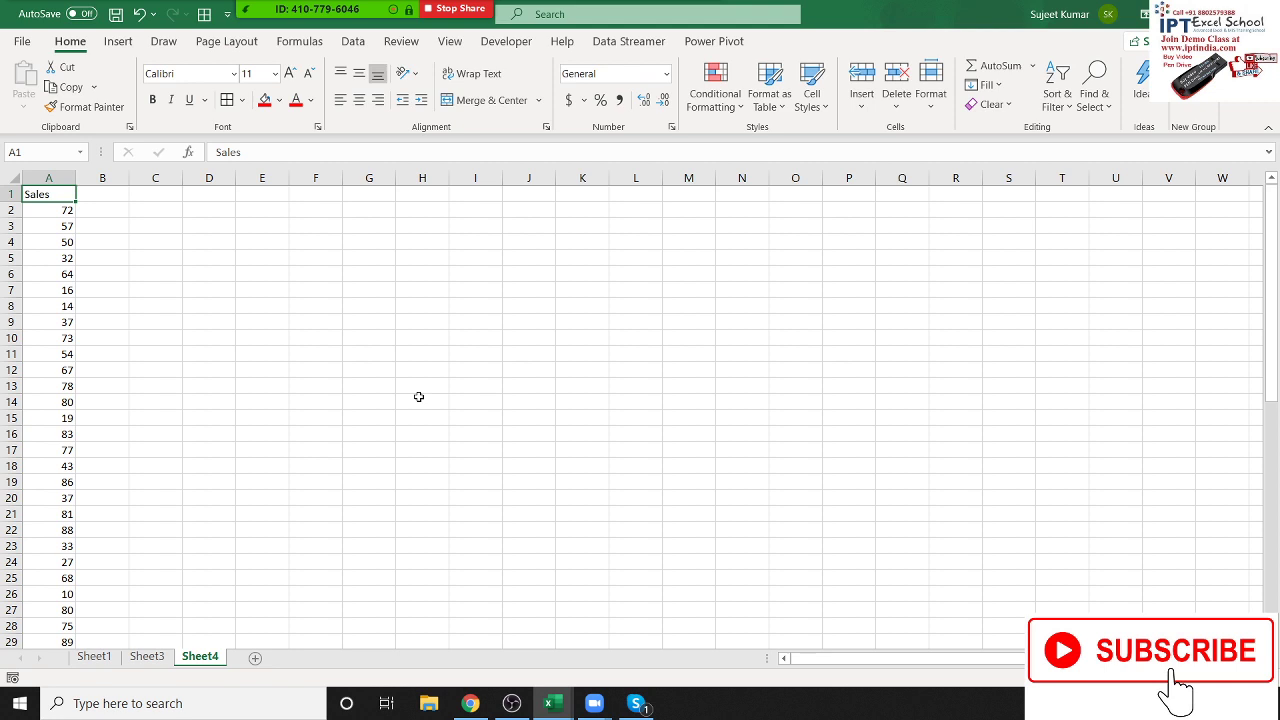
scroll(419, 397, down, 10)
scroll(419, 397, up, 7)
scroll(419, 397, up, 3)
- Enter 26 in B7, 76 in B12 and 18 in B21
key(Down)
key(Down)
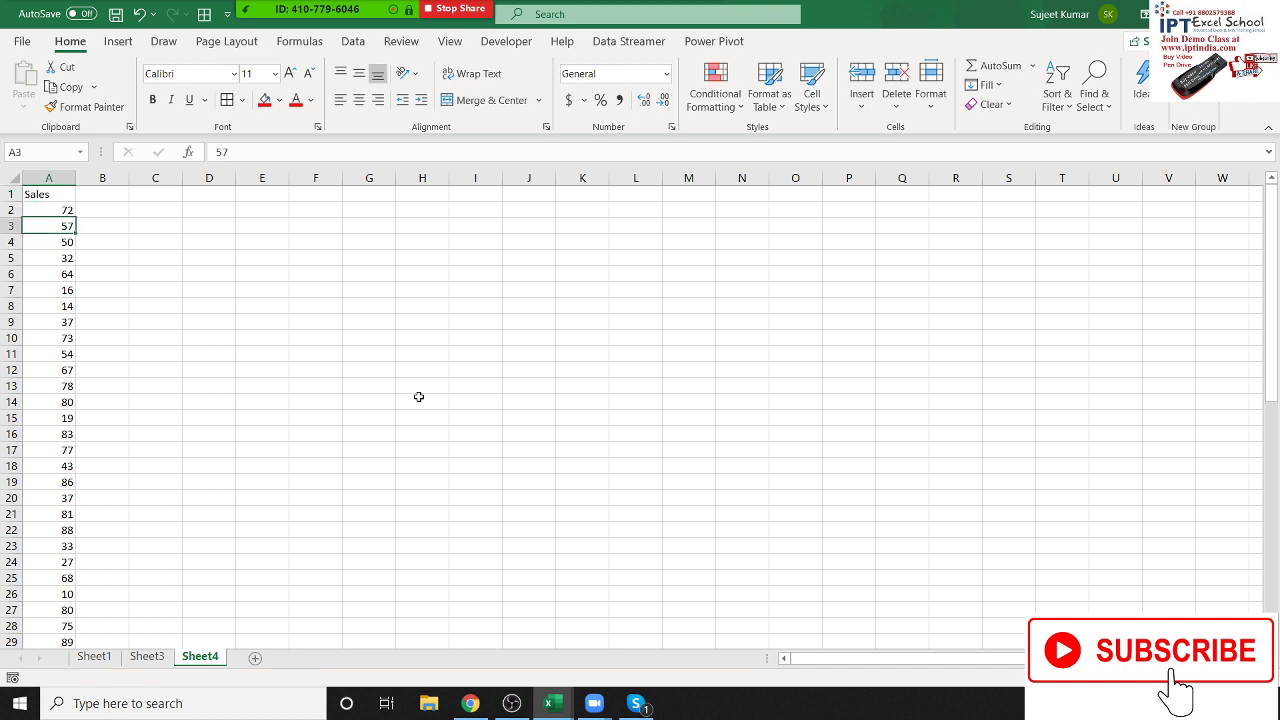
key(Down)
key(Down)
key(Down)
key(Down)
key(Right)
text(2)
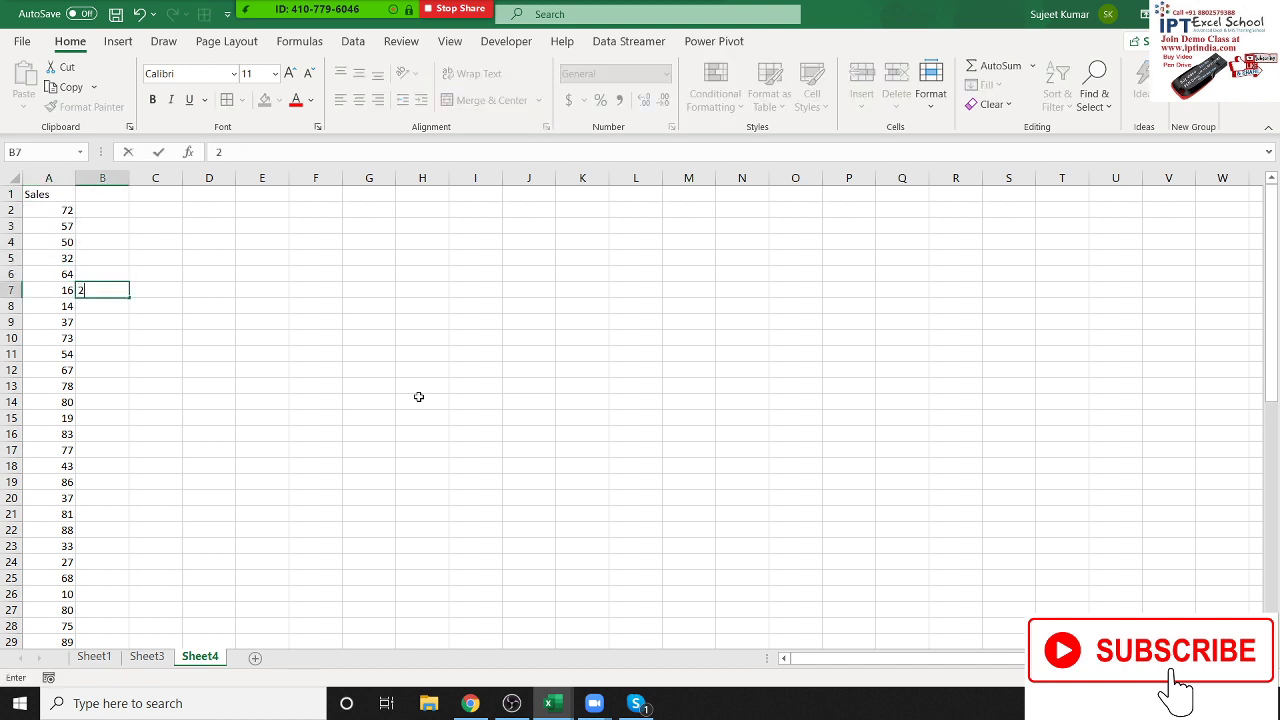
text(6)
key(Return)
key(Down)
key(Down)
key(Down)
key(Down)
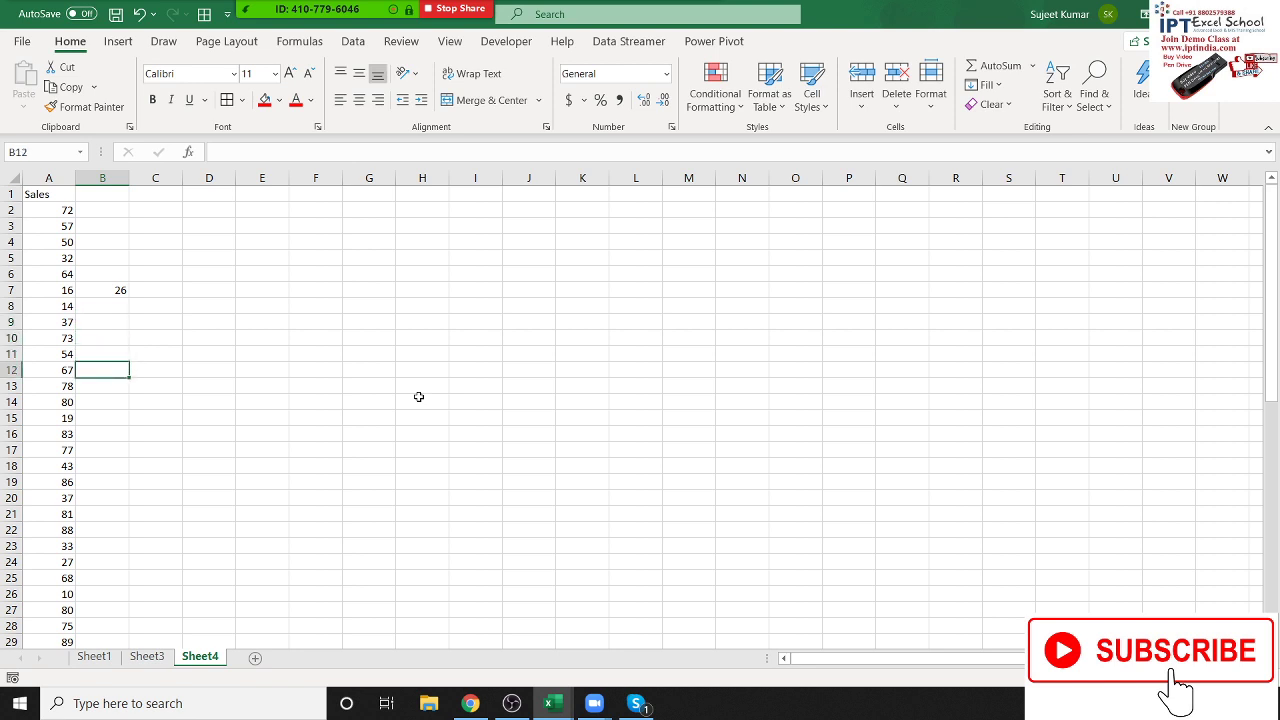
text(76)
key(Return)
key(Down)
key(Down)
key(Down)
key(Down)
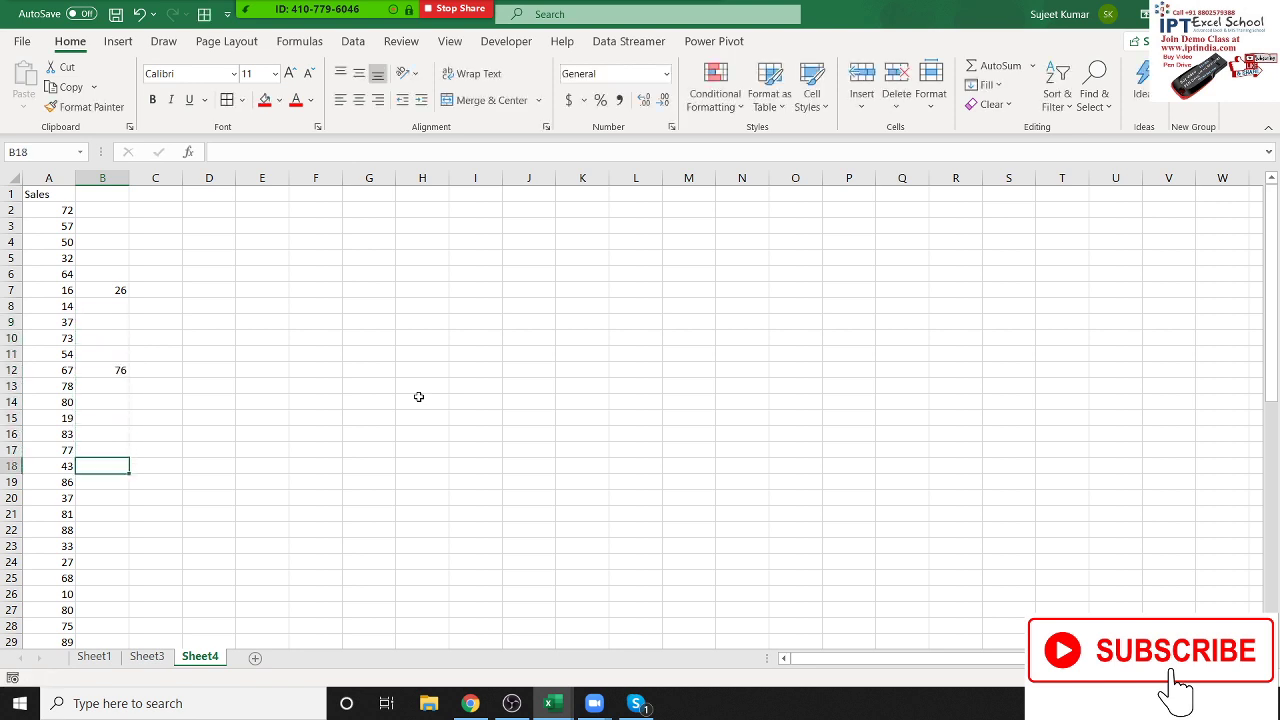
key(Down)
key(Down)
key(Down)
text(18)
key(Return)
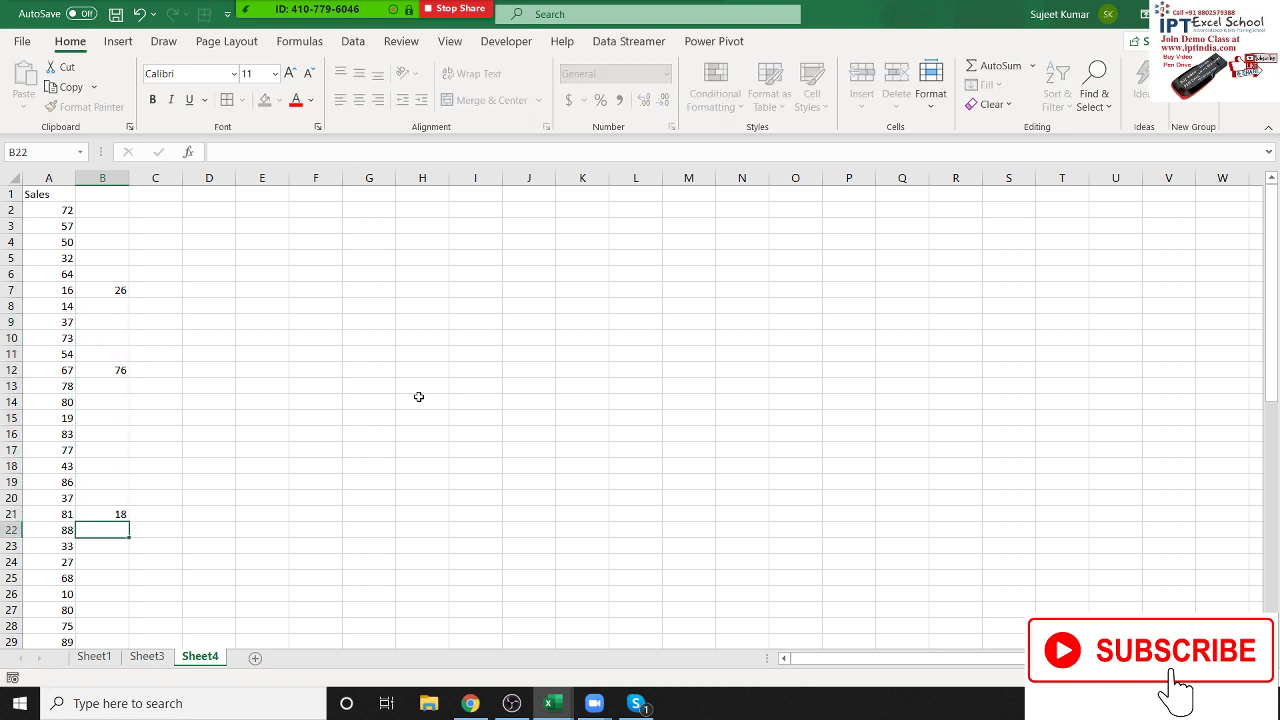
- Enter 70 in B28, 72 in B36, 18 in B43 and 85 in B49
key(Down)
key(Down)
key(Down)
key(Down)
key(Down)
key(Down)
key(Down)
key(Up)
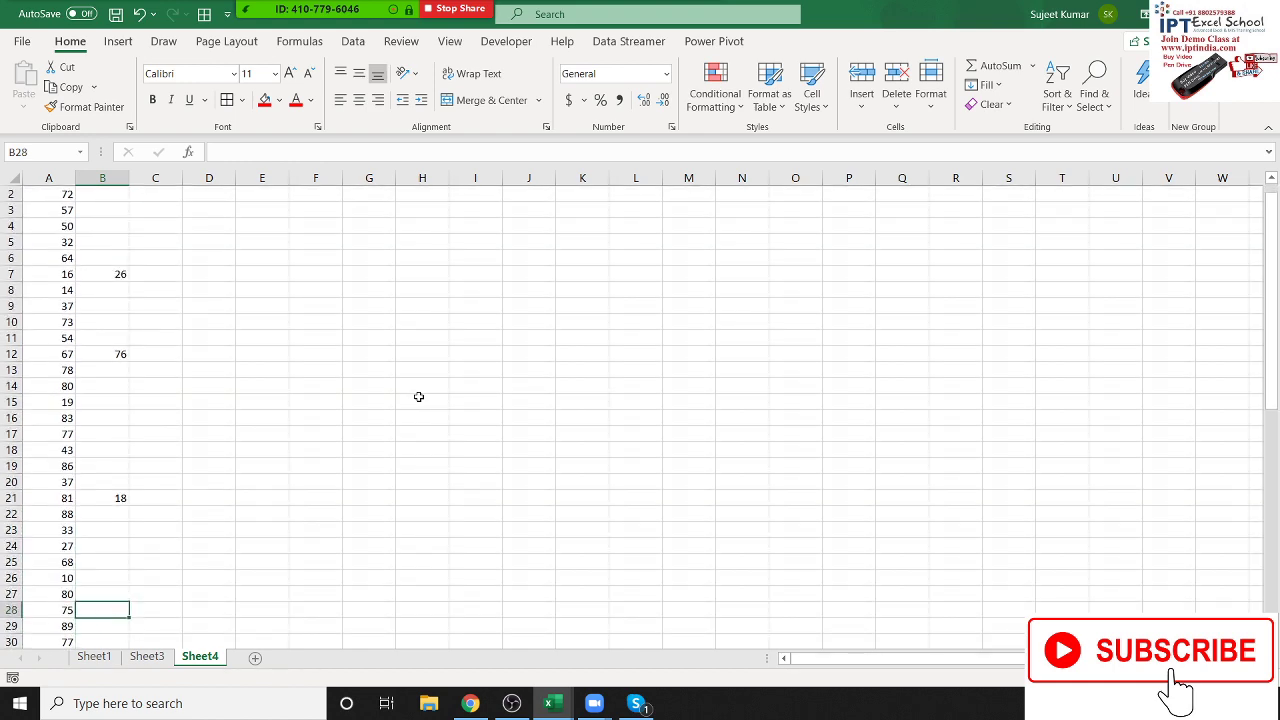
text(7)
key(Return)
key(Down)
key(Down)
key(Down)
key(Down)
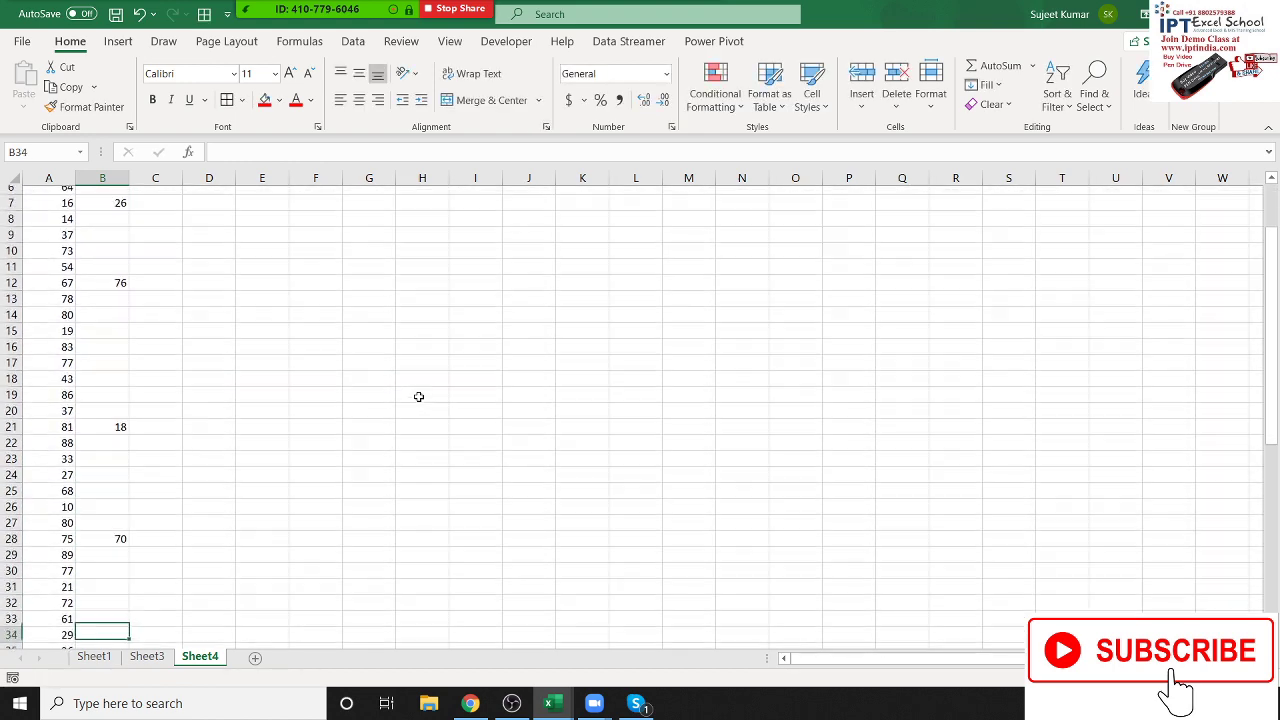
key(Down)
key(Down)
key(Down)
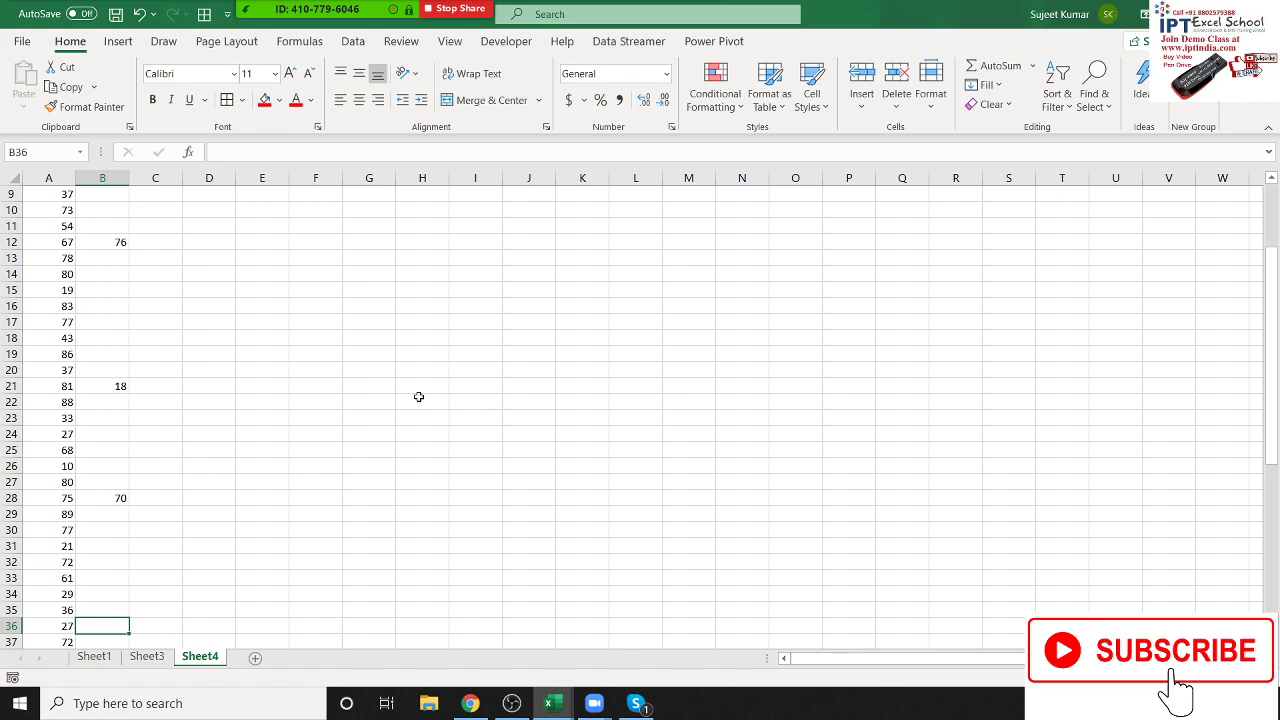
text(72)
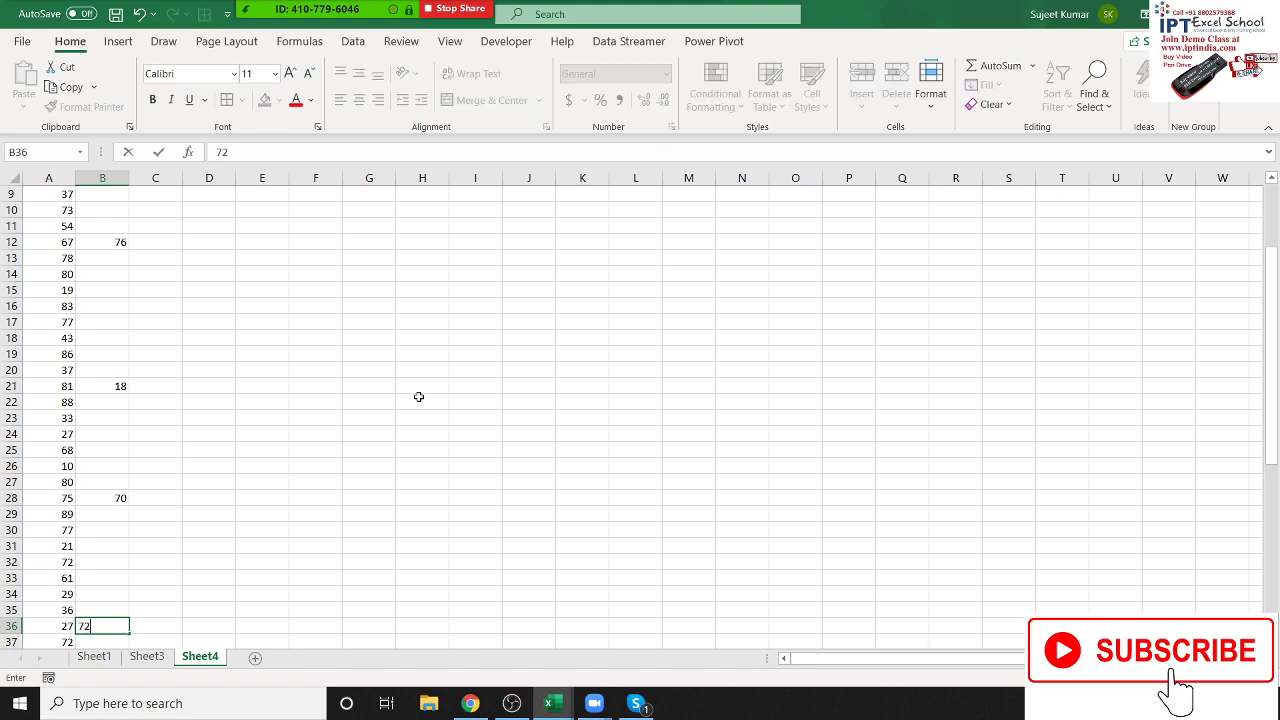
key(Return)
key(Down)
key(Down)
key(Down)
key(Down)
key(Down)
text(1)
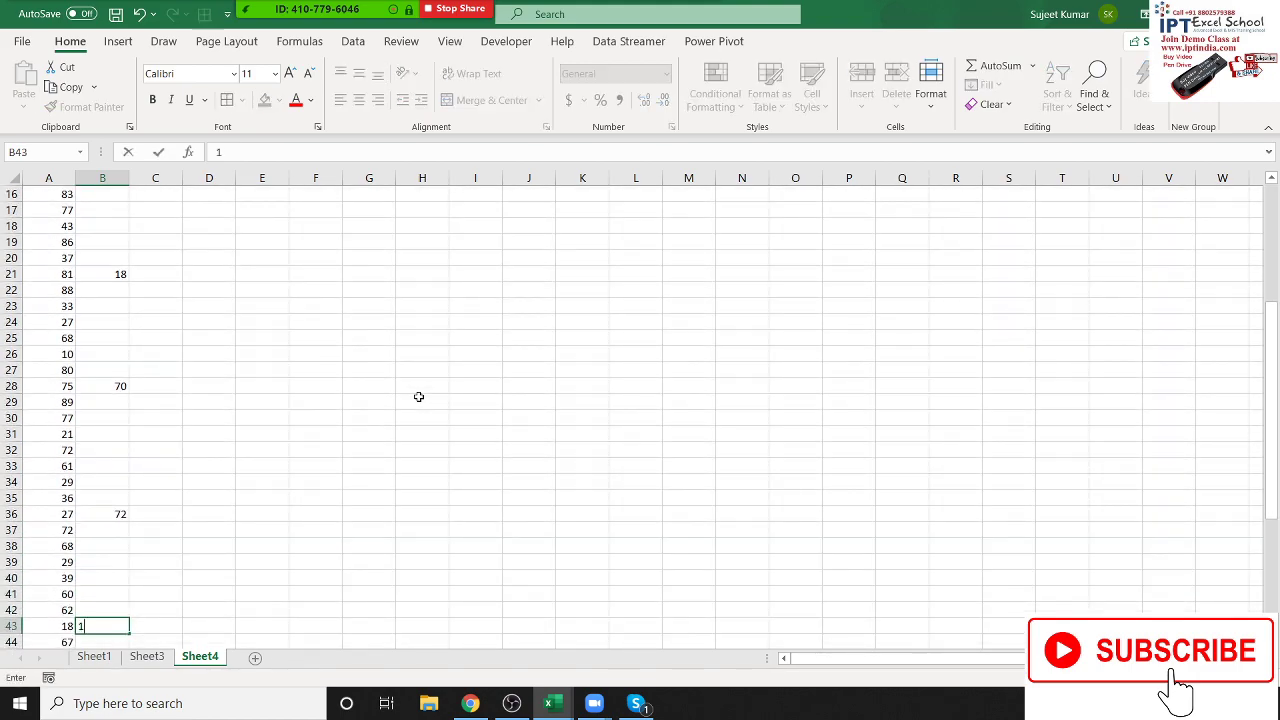
text(8)
key(Return)
key(Down)
key(Down)
key(Down)
key(Down)
key(Down)
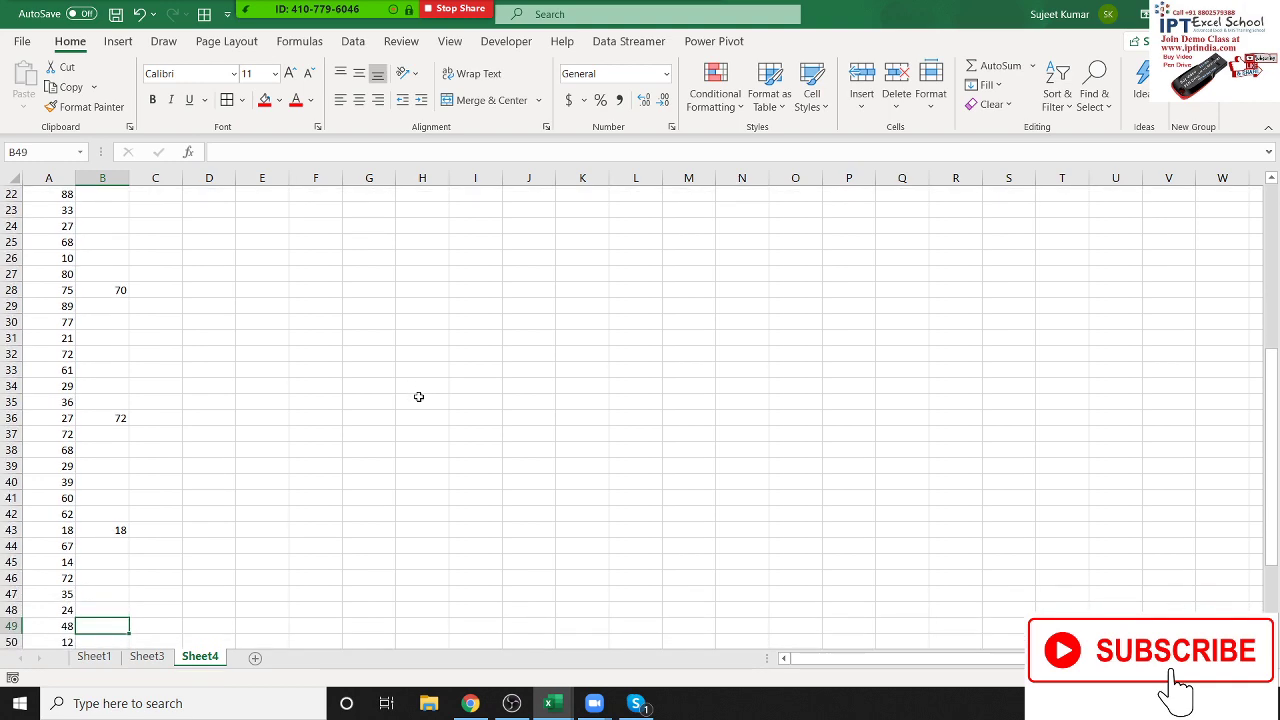
text(48)
key(Return)
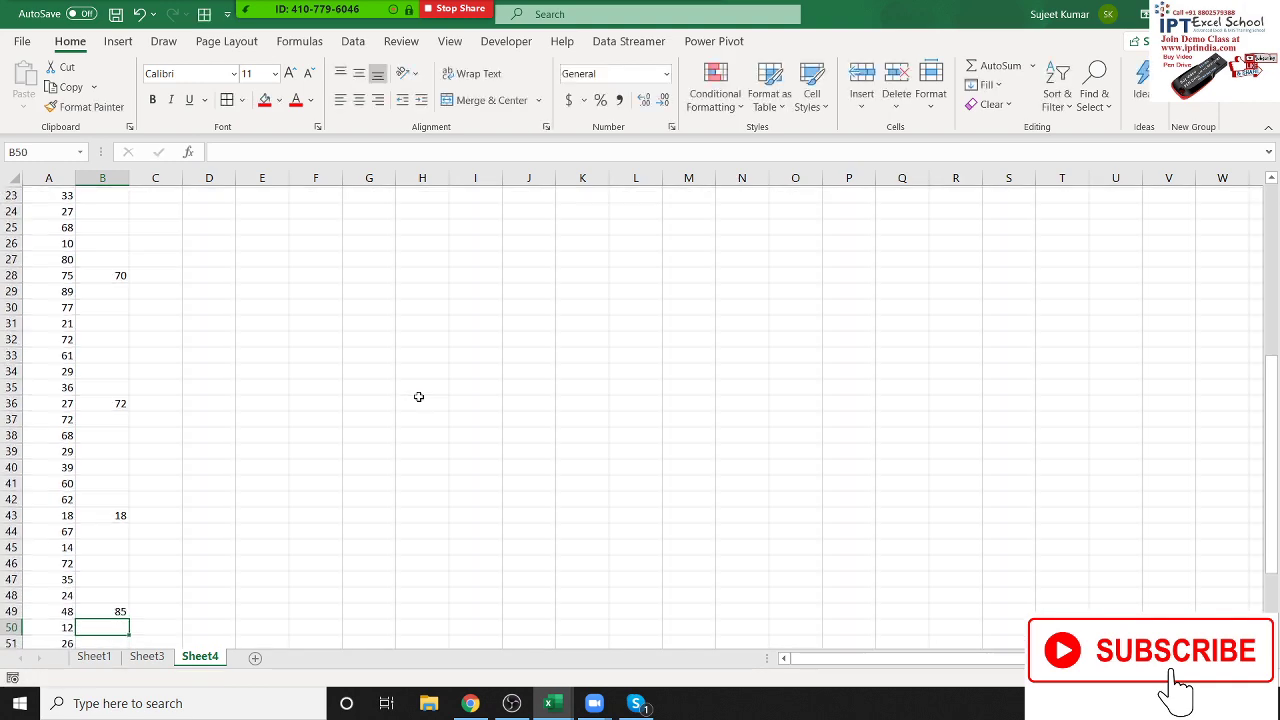
scroll(467, 416, up, 5)
scroll(467, 416, up, 3)
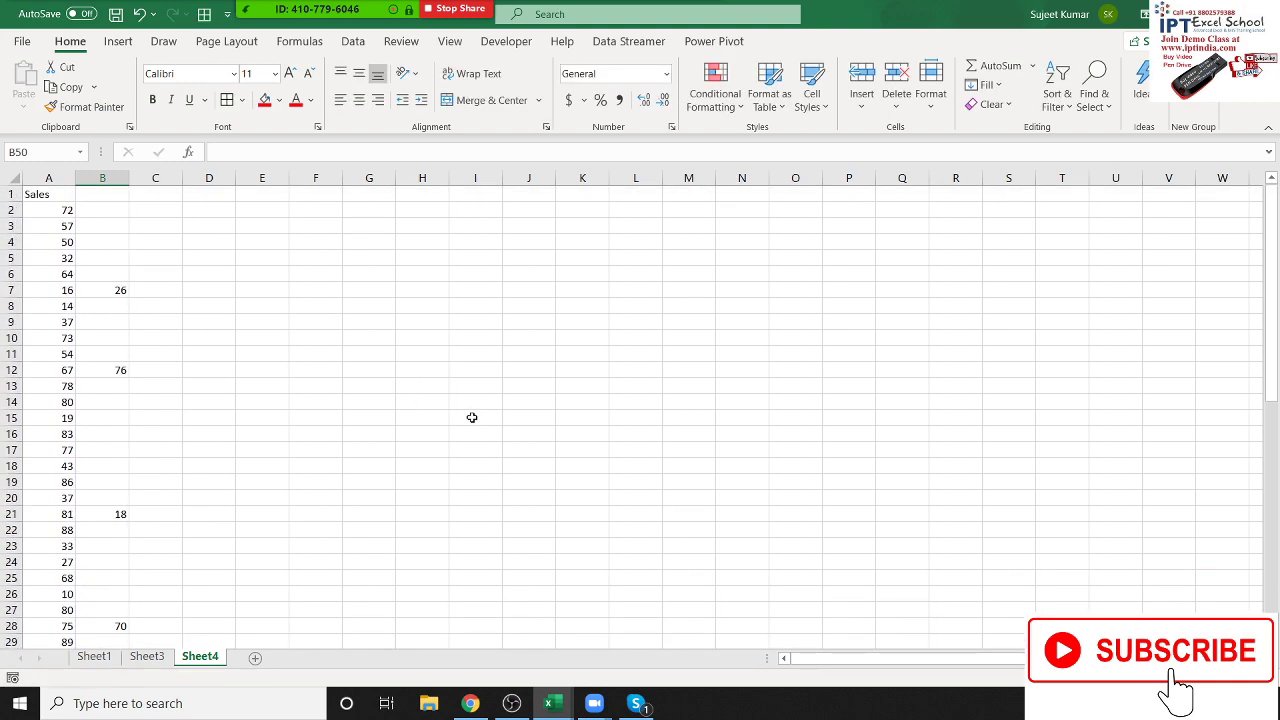
click(51, 178)
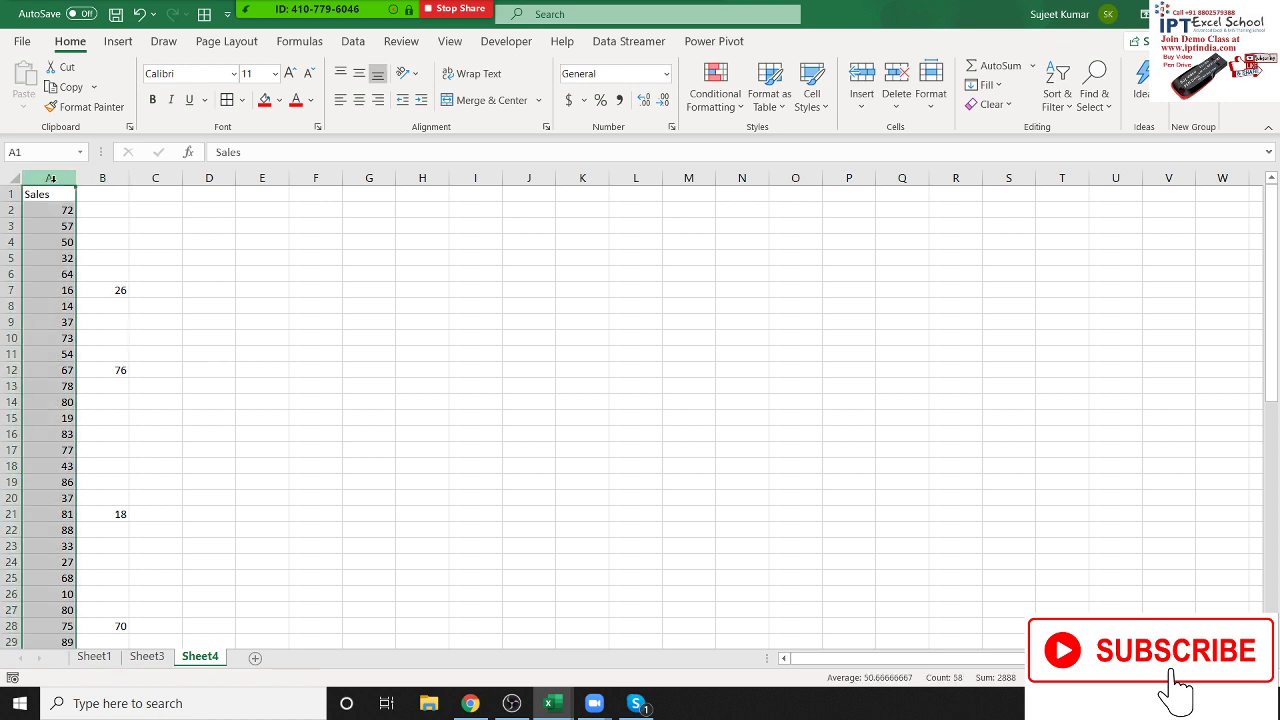
click(253, 291)
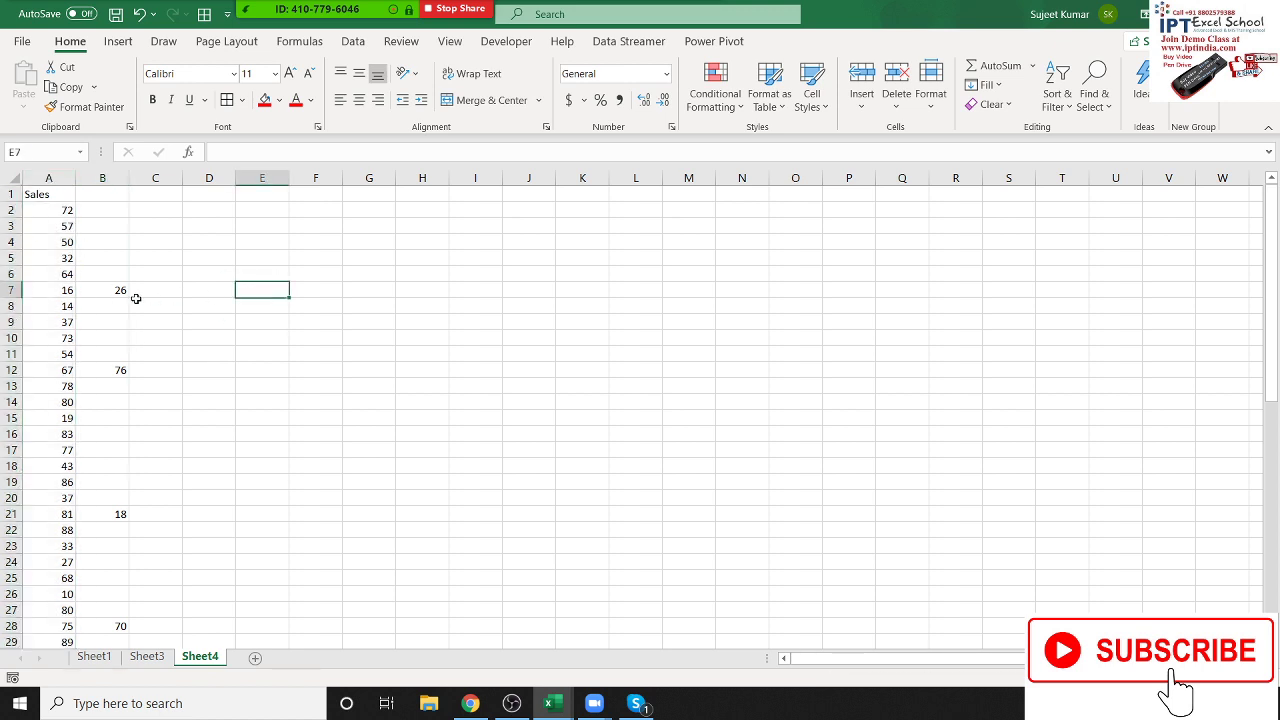
click(67, 294)
text(26)
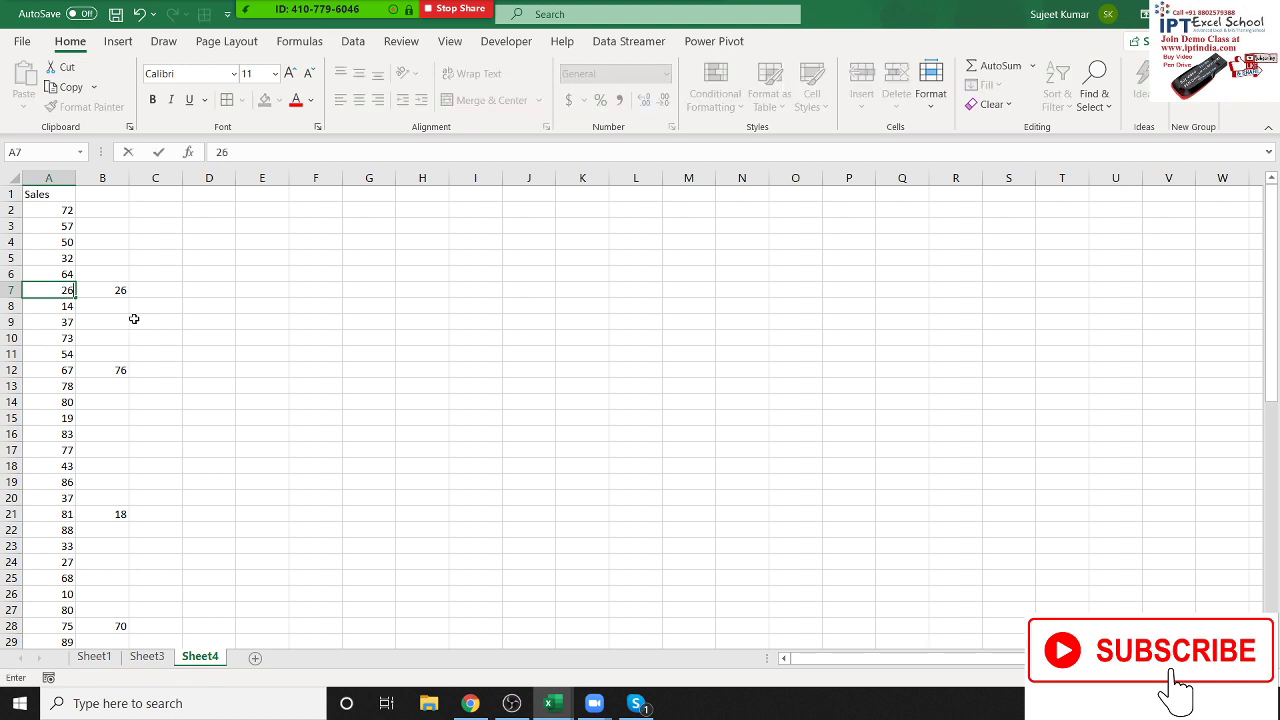
key(Return)
click(50, 372)
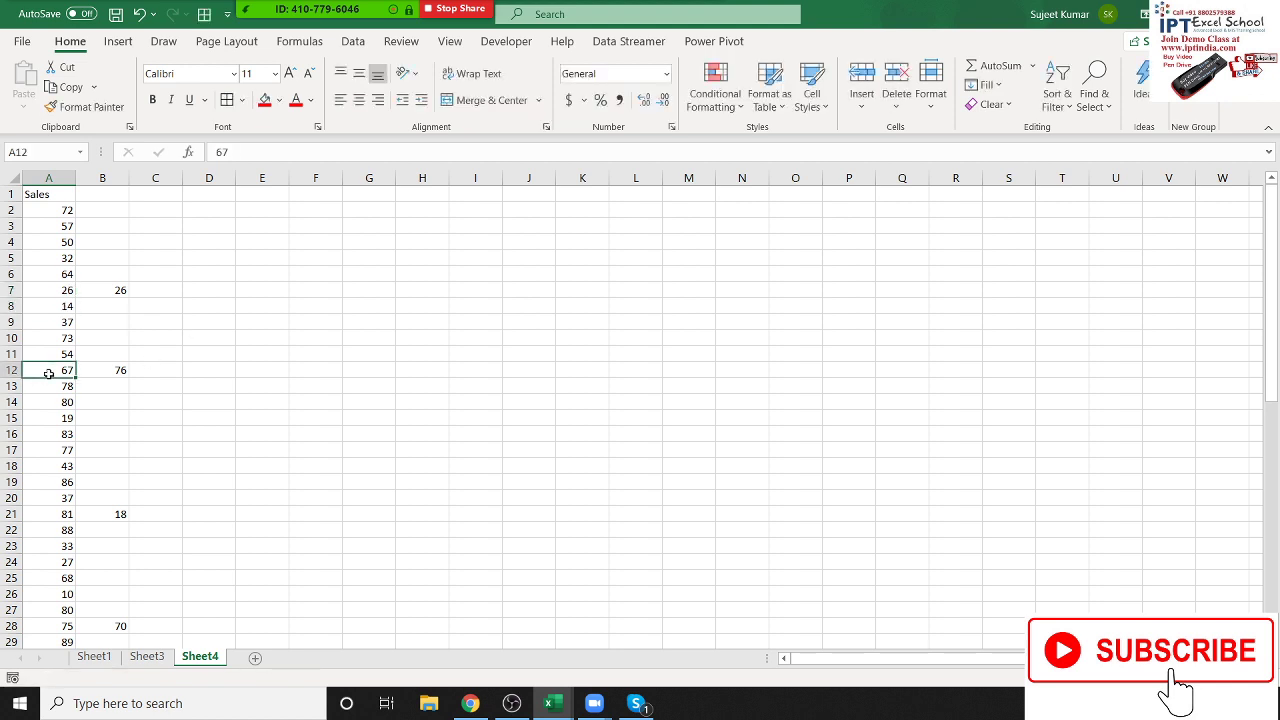
text(76)
key(Return)
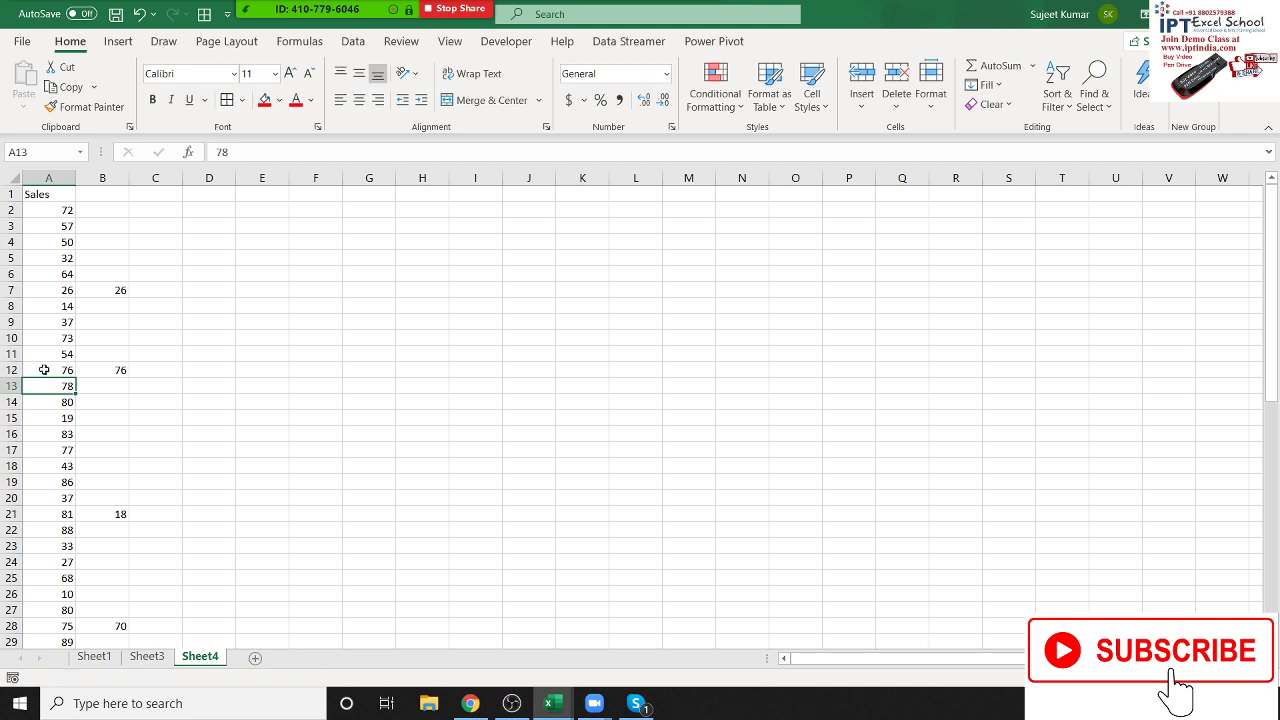
key(ctrl+z)
key(ctrl+z)
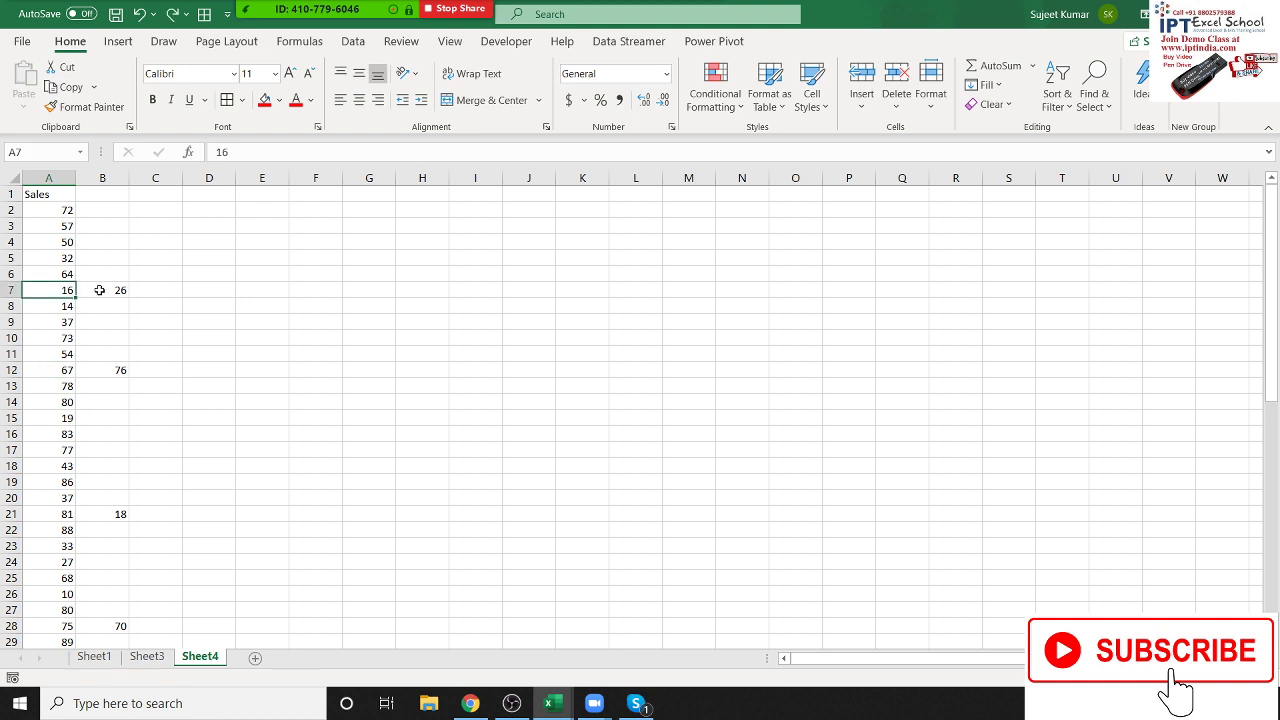
click(110, 184)
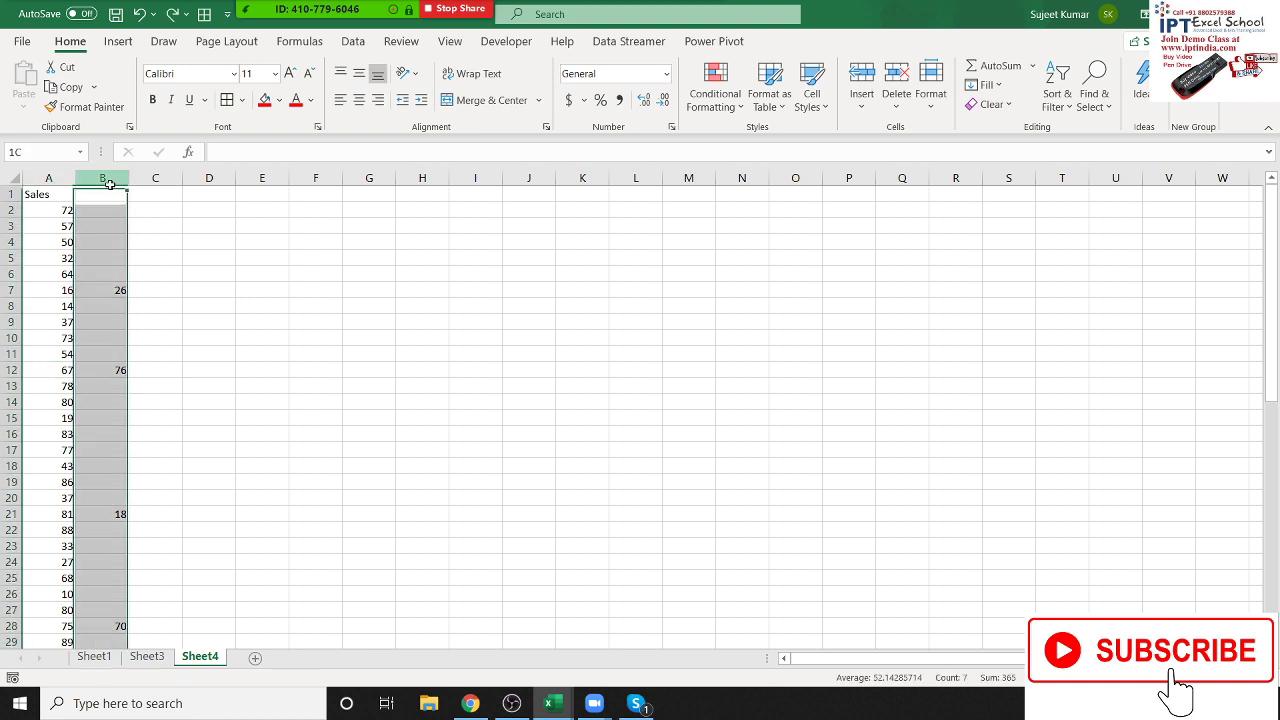
key(ctrl+c)
click(51, 178)
key(ctrl+v)
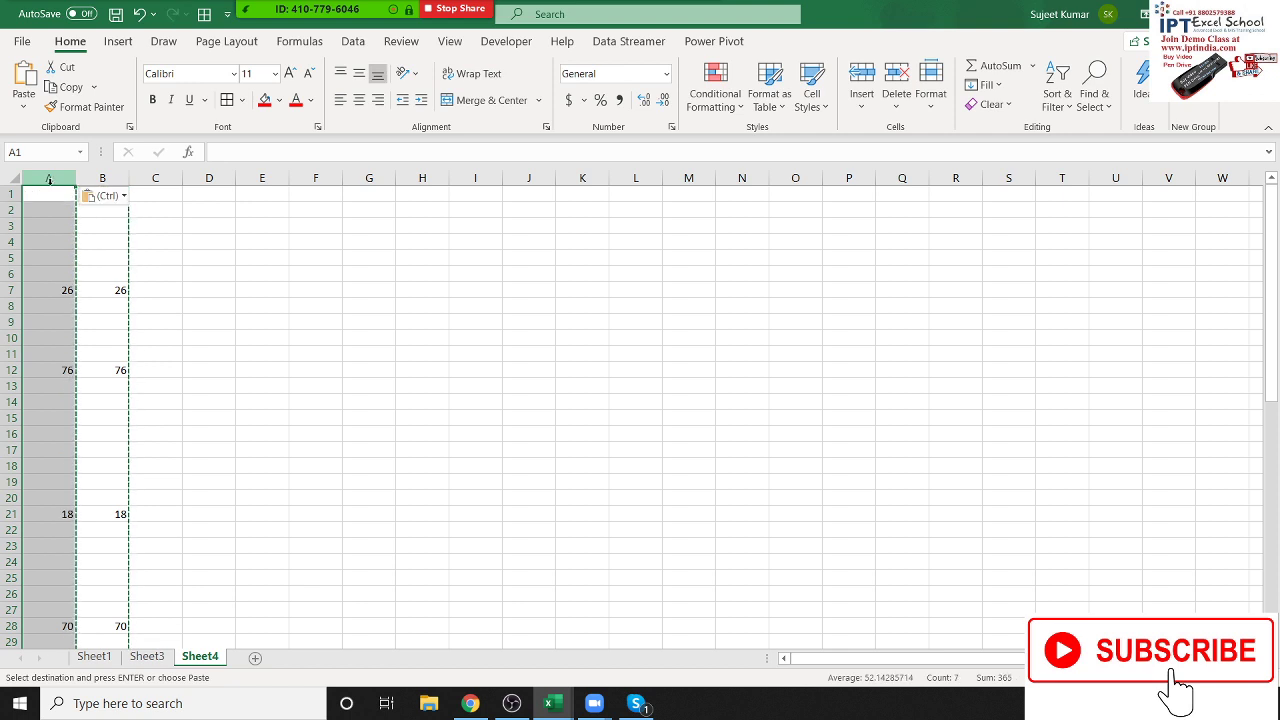
key(ctrl+z)
click(100, 265)
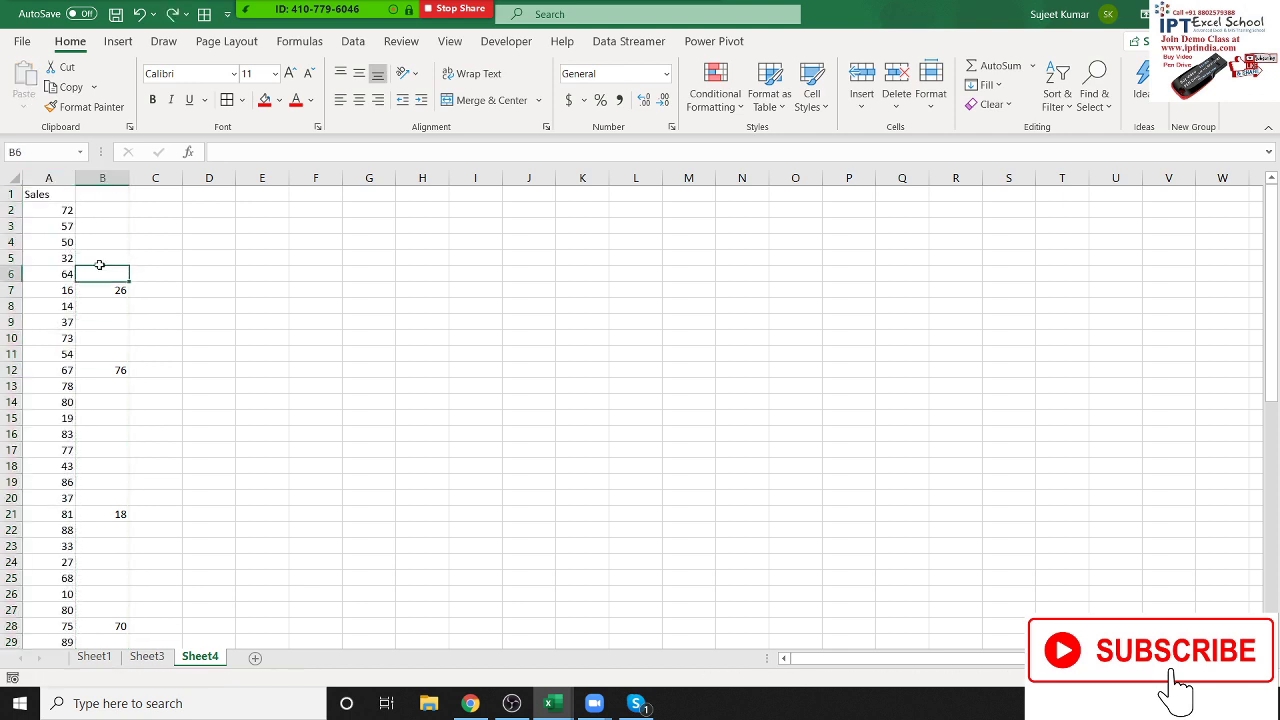
mouse_move(100, 265)
mouse_down()
mouse_move(100, 209)
mouse_move(62, 258)
mouse_move(48, 210)
mouse_up()
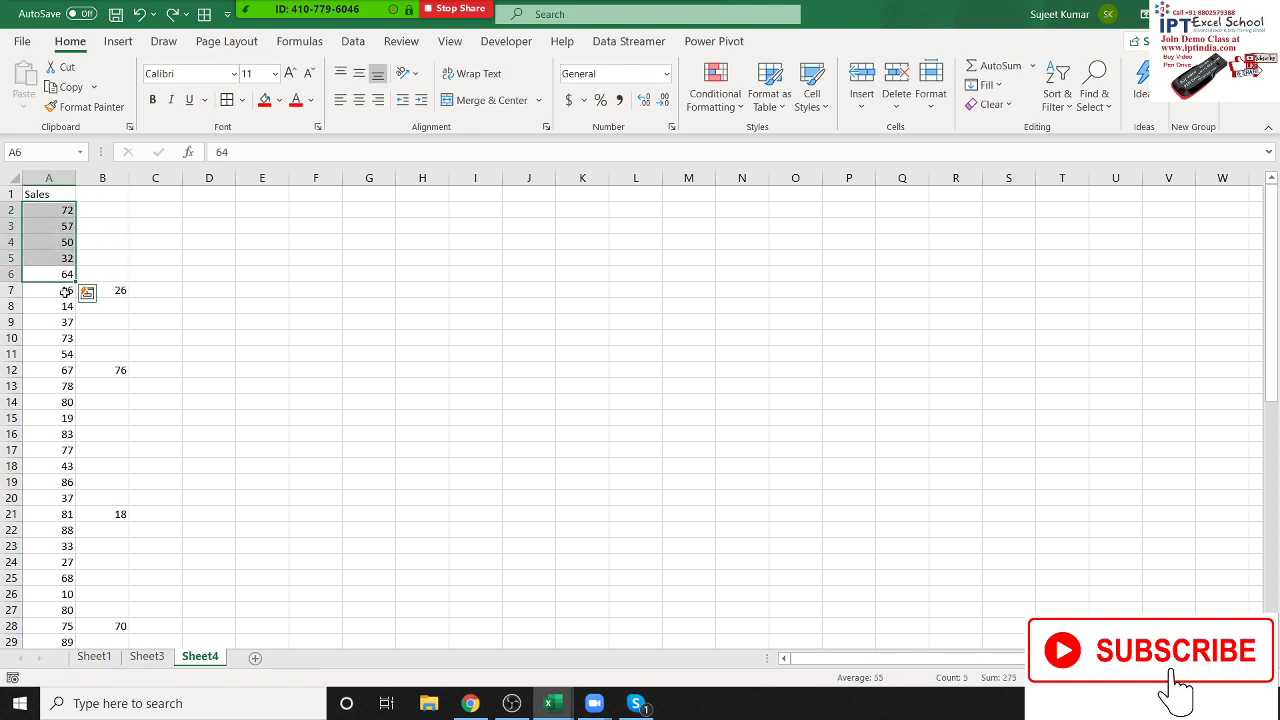
click(100, 290)
click(119, 368)
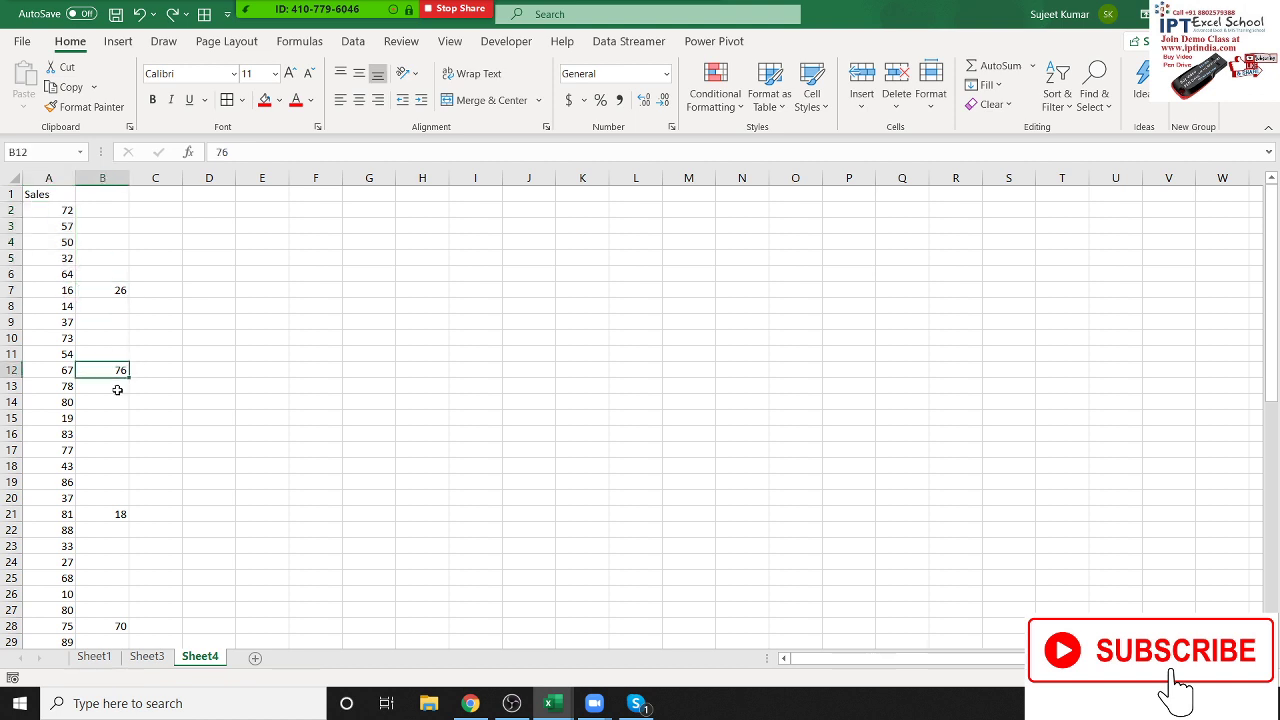
drag(106, 386, 106, 483)
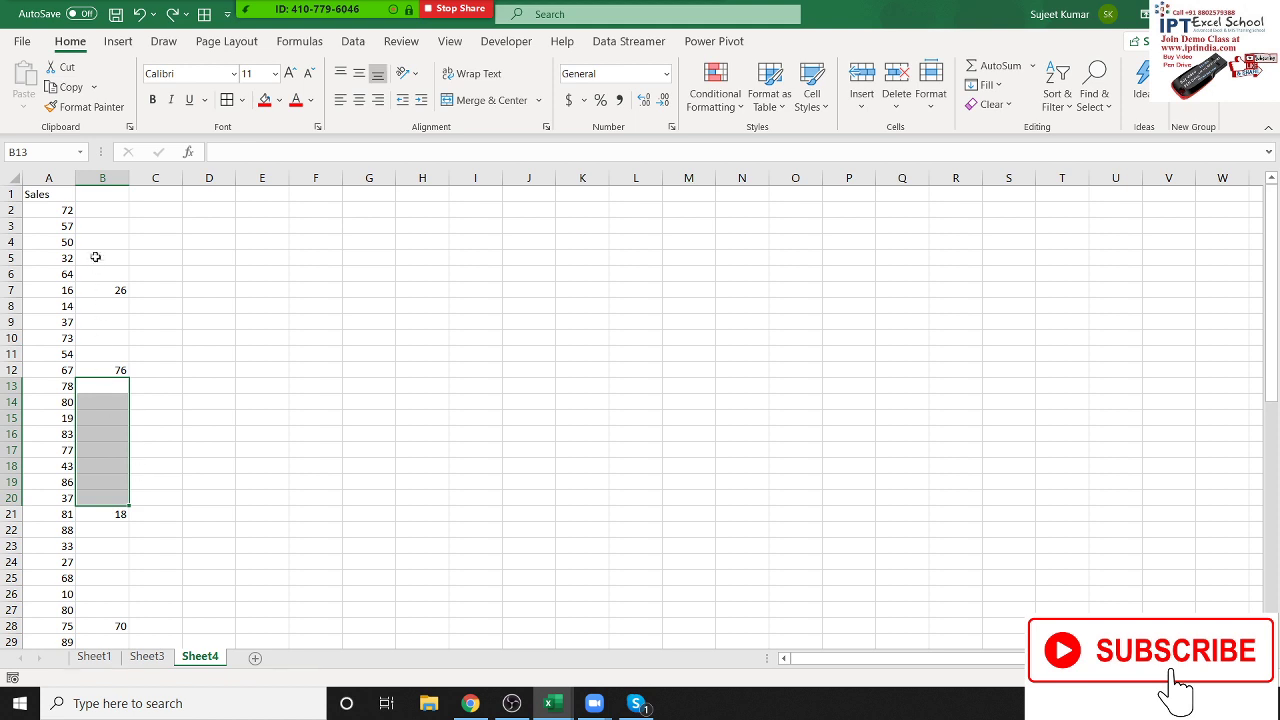
click(102, 178)
- Paste column B's values over column A using Paste Special with Skip Blanks
key(ctrl+c)
click(48, 178)
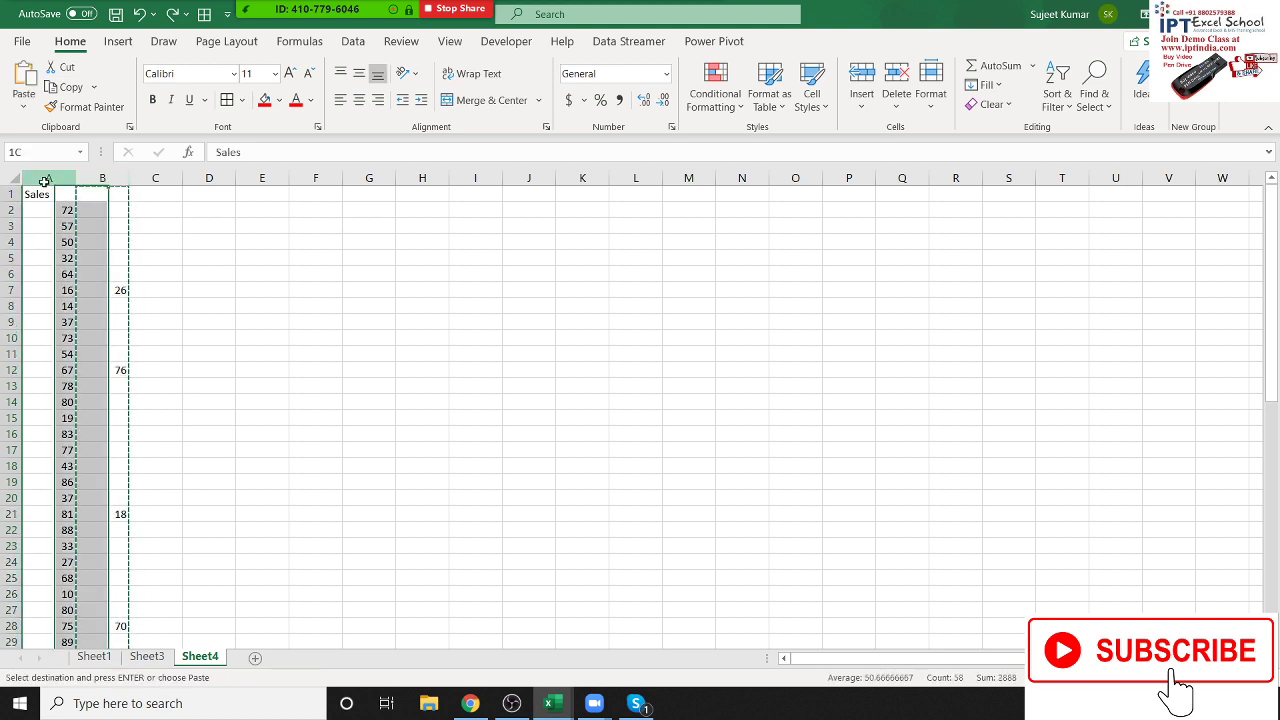
right_click(47, 182)
click(100, 297)
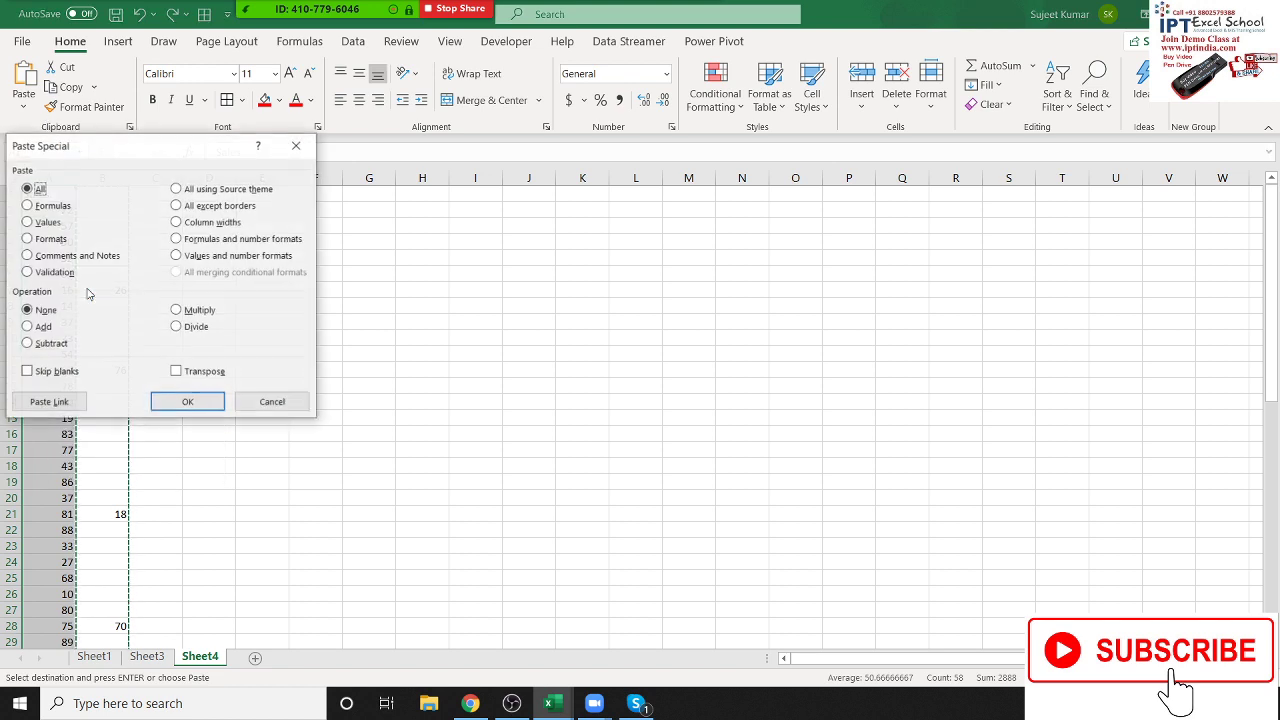
drag(117, 155, 418, 139)
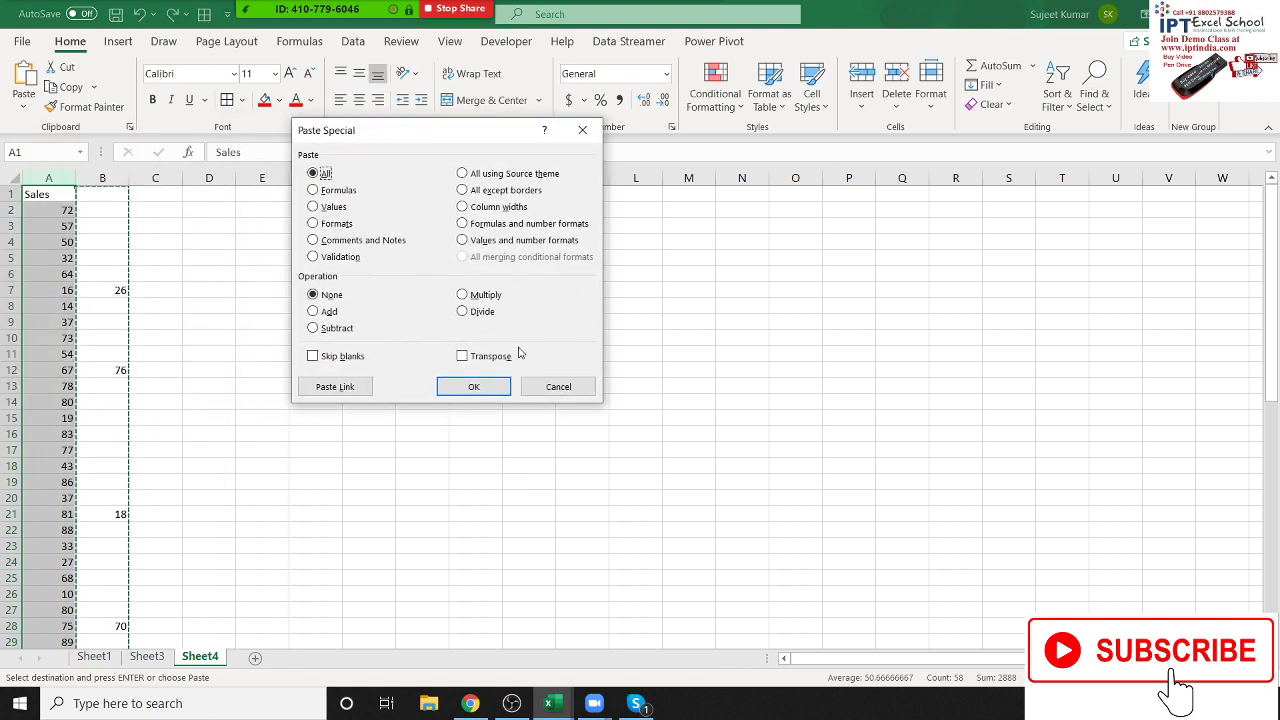
click(338, 360)
click(450, 388)
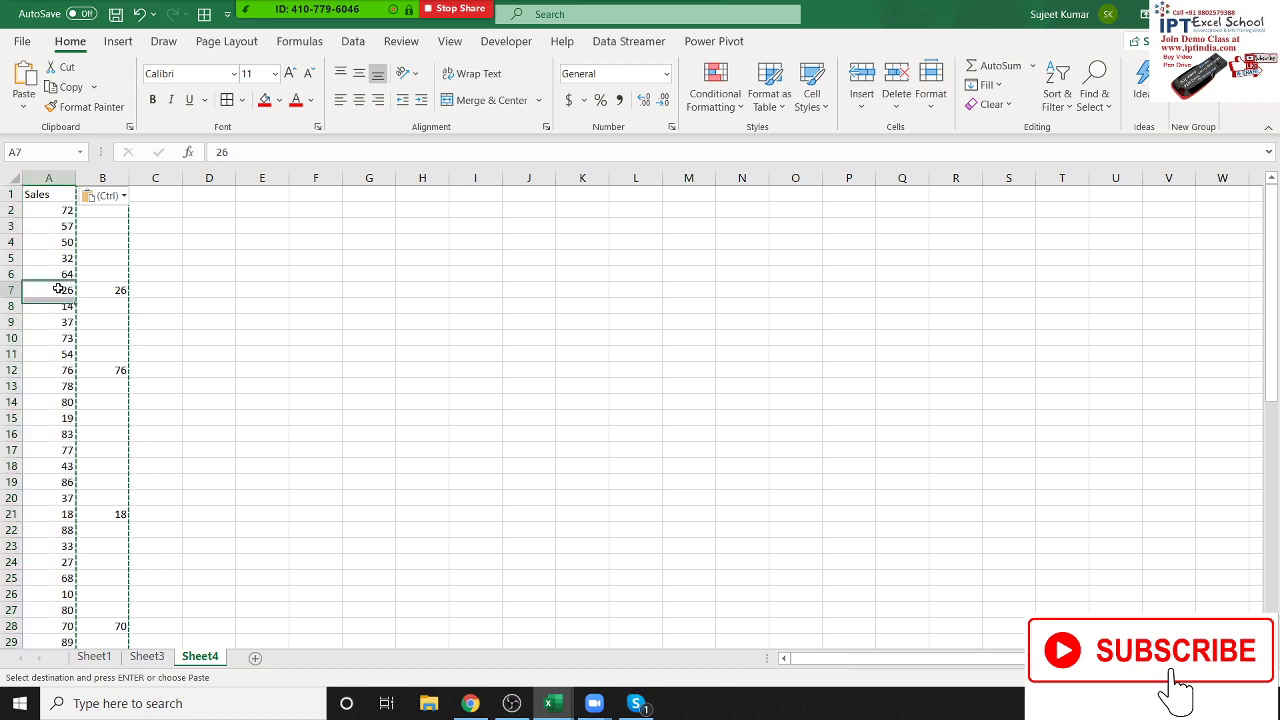
- Check that rows 7, 12, 21 and the later edited rows now match in columns A and B
drag(63, 290, 110, 290)
click(70, 372)
drag(70, 372, 110, 372)
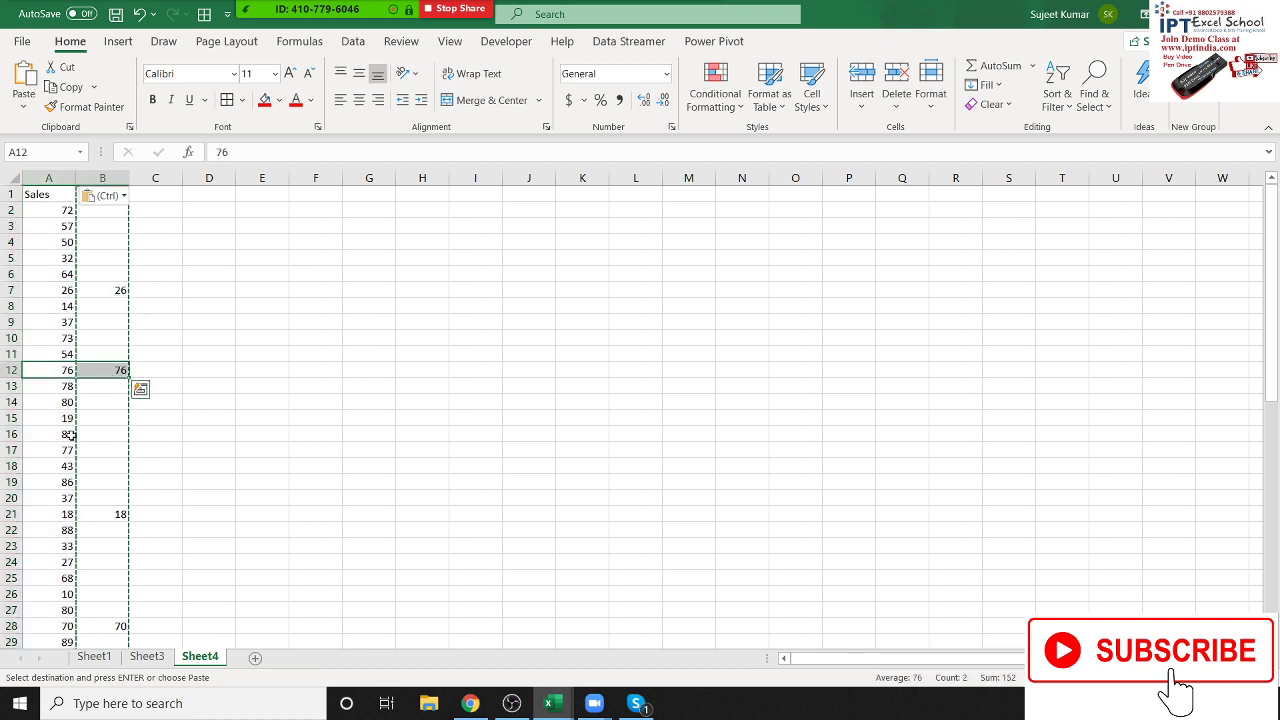
drag(60, 514, 110, 514)
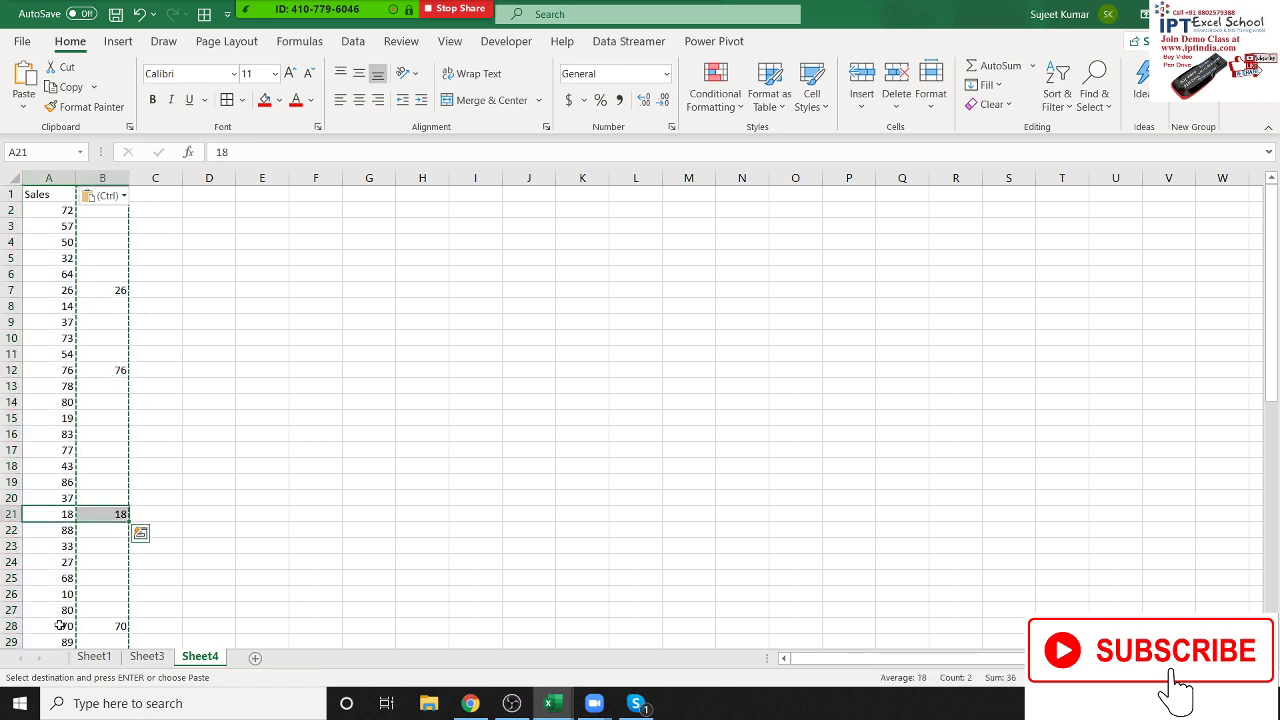
drag(60, 626, 112, 626)
scroll(112, 609, down, 3)
scroll(110, 609, down, 2)
scroll(110, 609, down, 2)
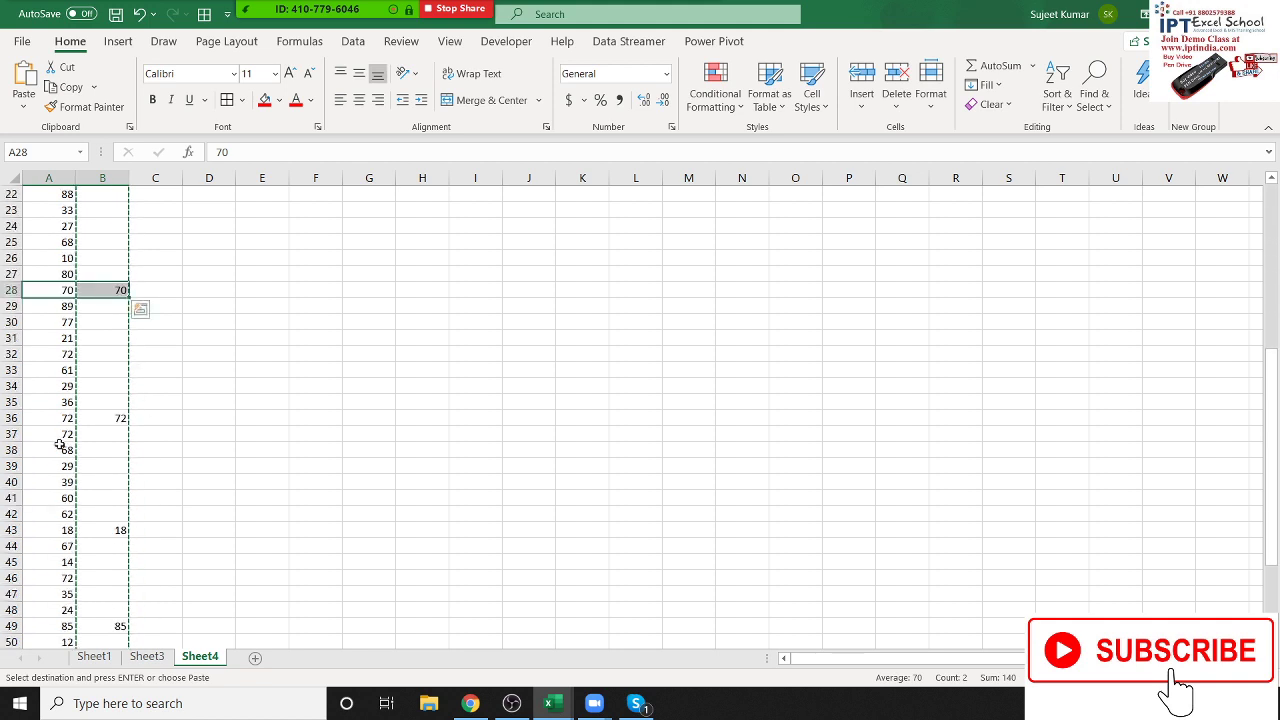
drag(55, 418, 108, 418)
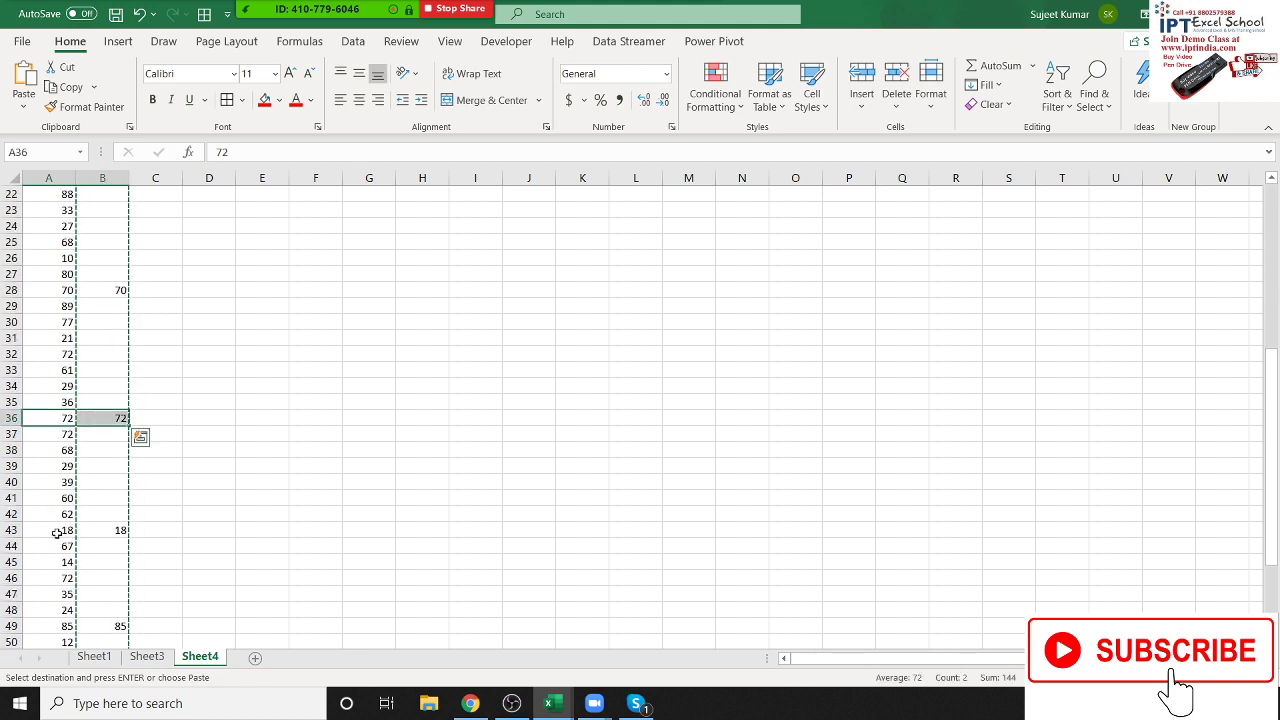
drag(62, 530, 100, 530)
scroll(95, 545, down, 1)
scroll(63, 552, down, 1)
scroll(80, 532, down, 4)
scroll(52, 492, up, 4)
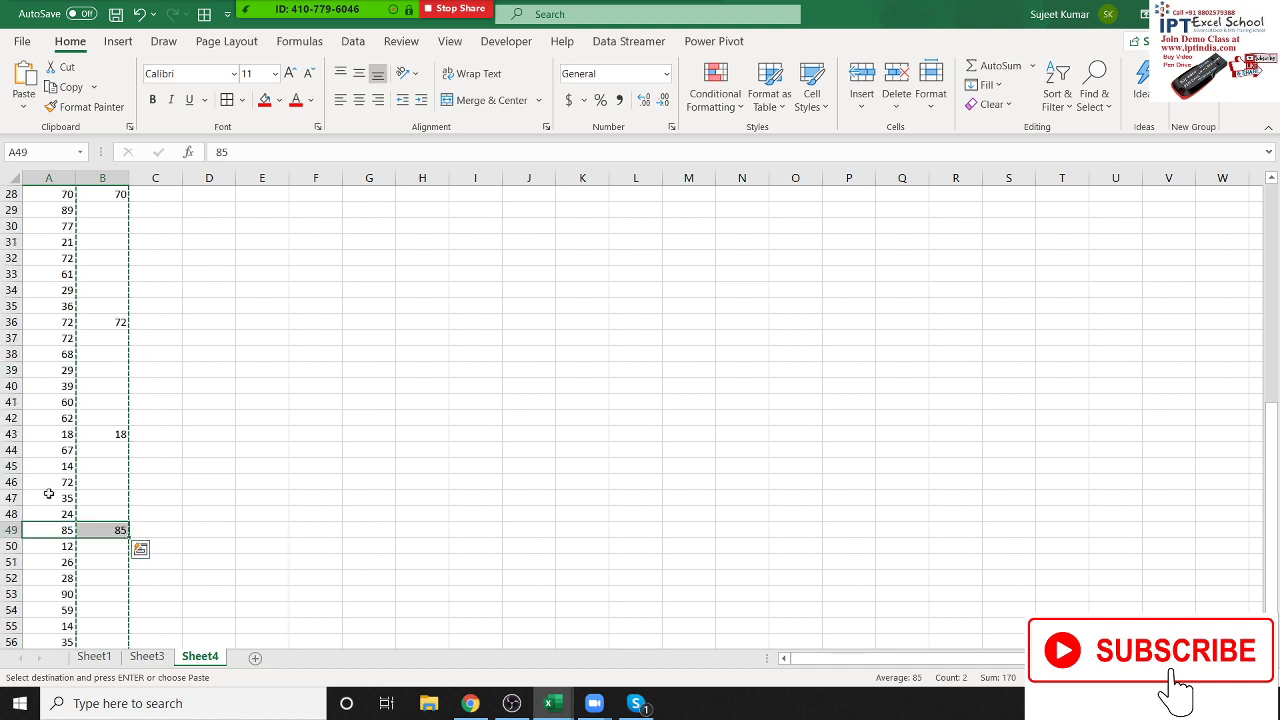
scroll(45, 490, up, 4)
scroll(50, 420, up, 5)
mouse_move(317, 9)
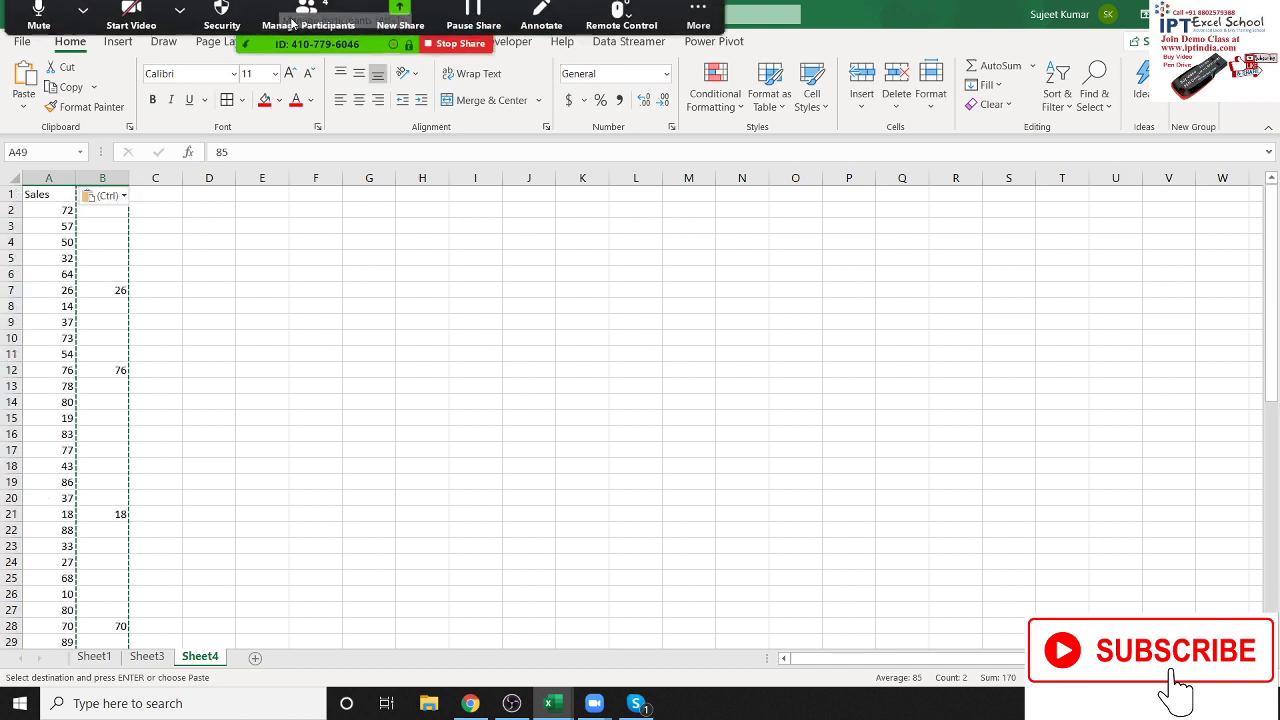
- Select all of column B and delete its scattered helper numbers
click(292, 30)
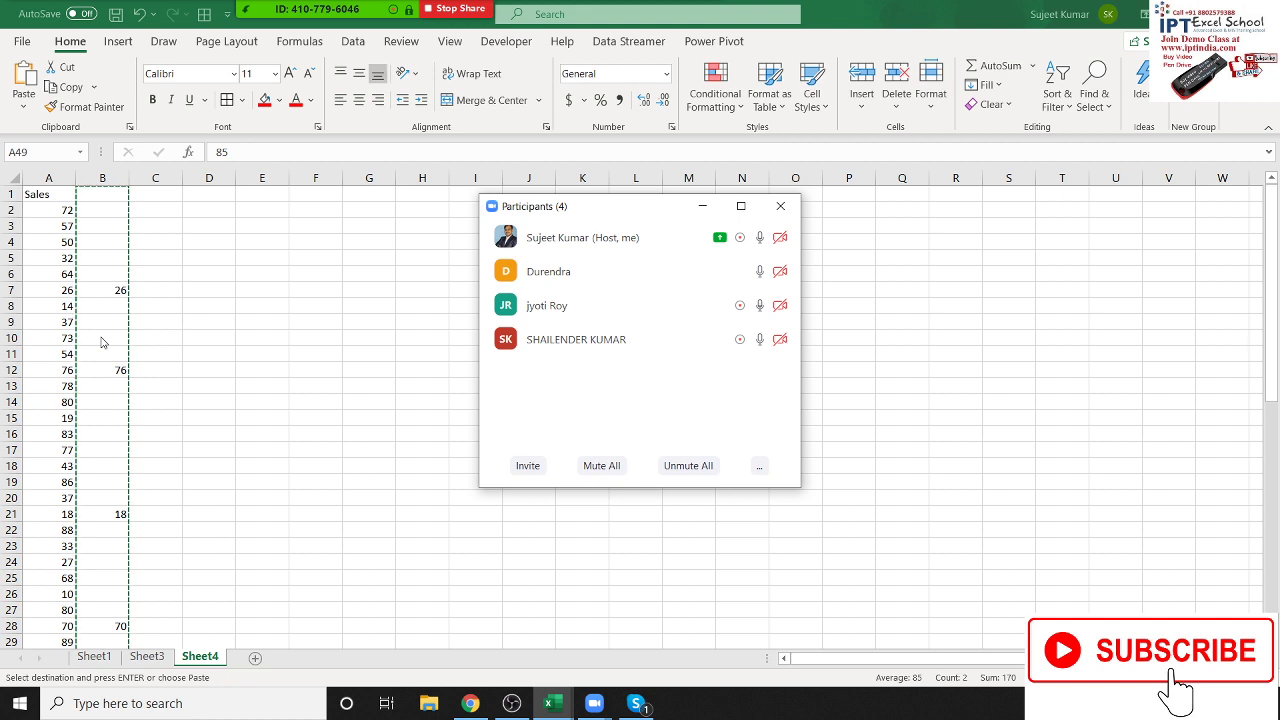
click(98, 177)
key(ctrl+v)
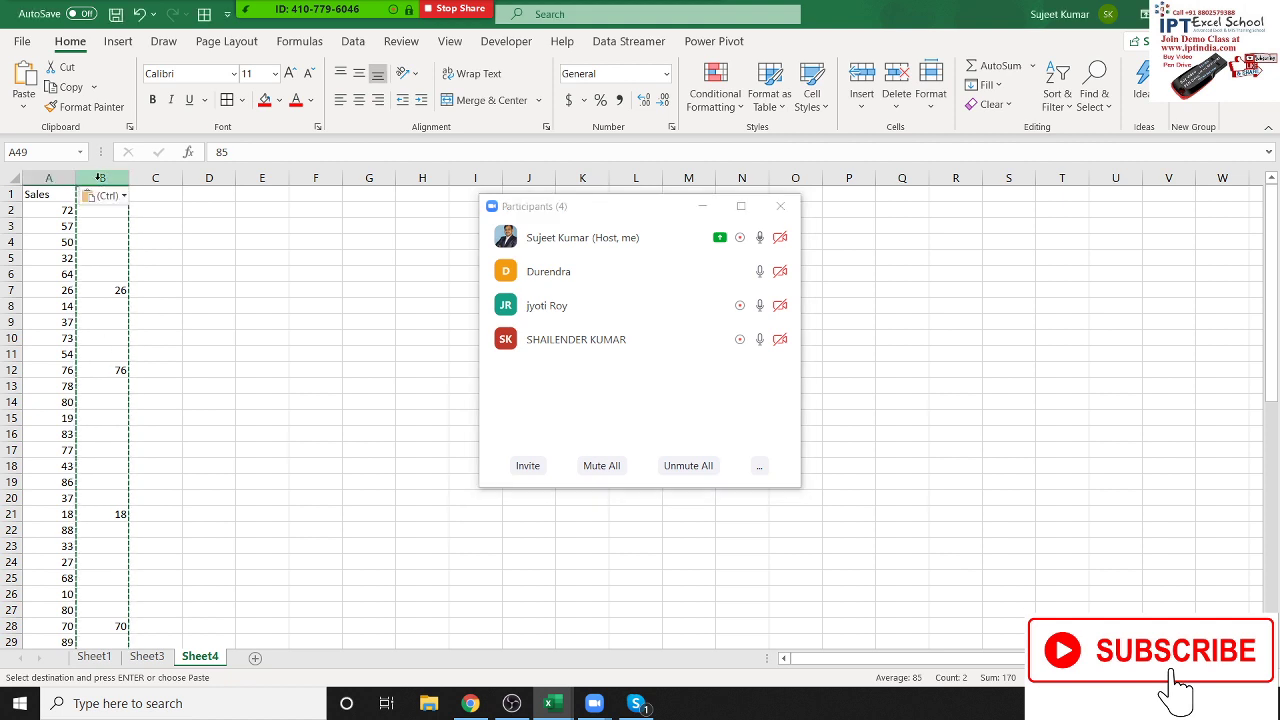
click(98, 177)
key(Delete)
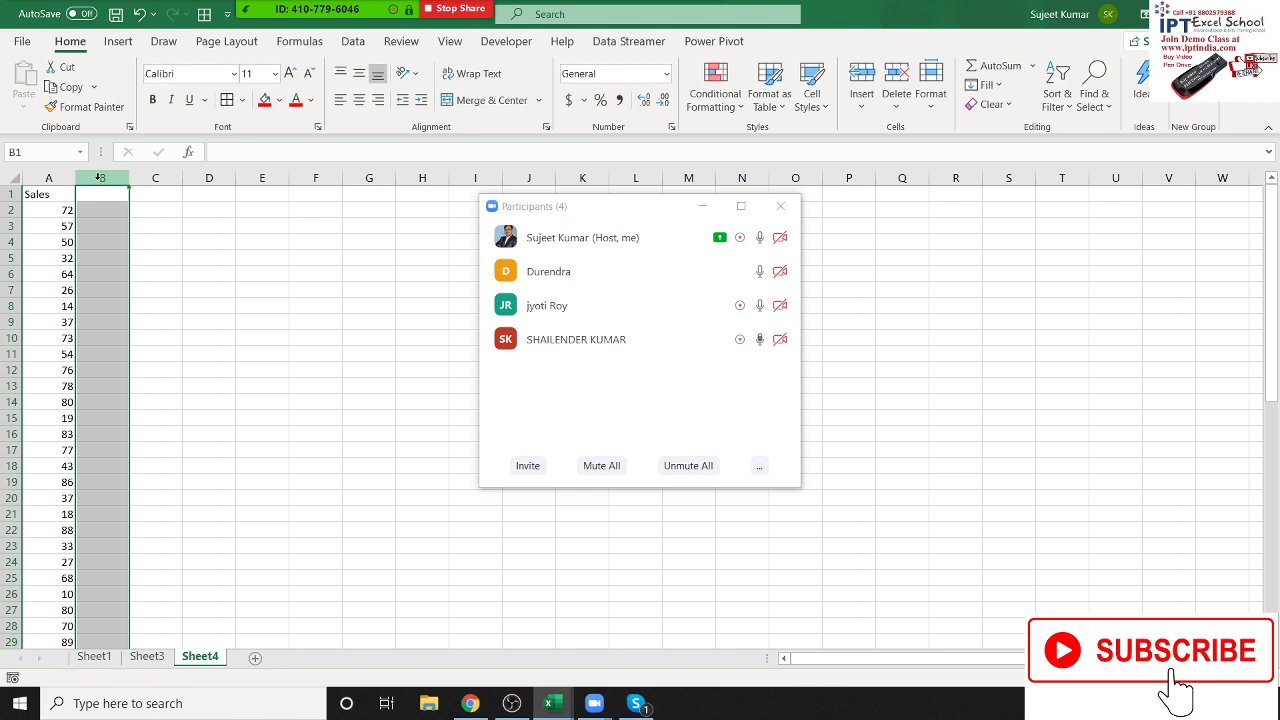
- Restore column B's values and give B7 and B12 a red fill
key(ctrl+c)
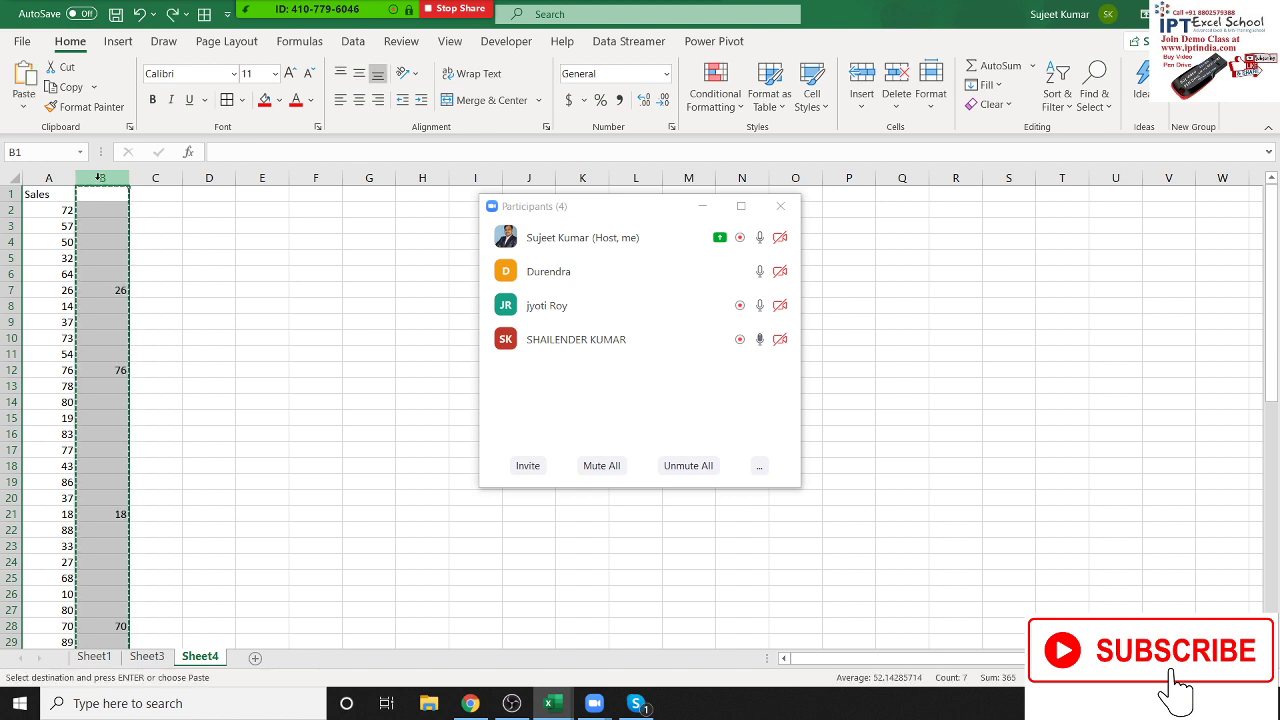
key(Escape)
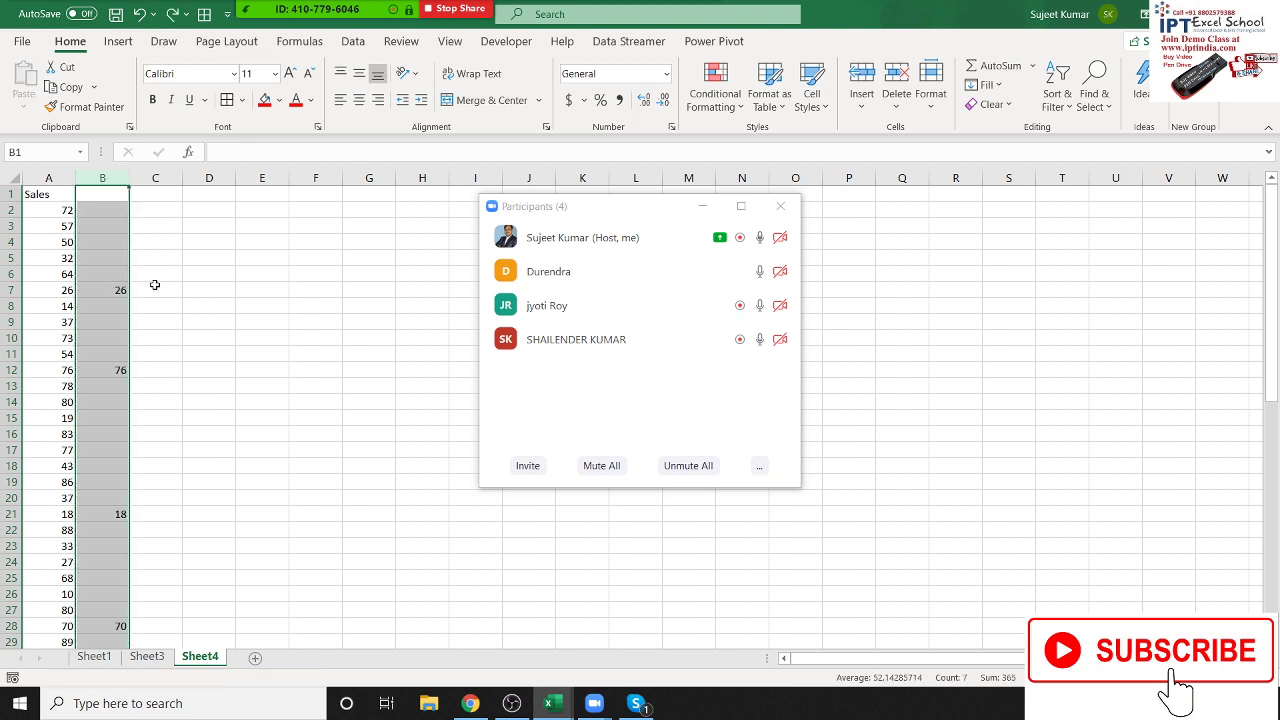
click(152, 289)
click(108, 290)
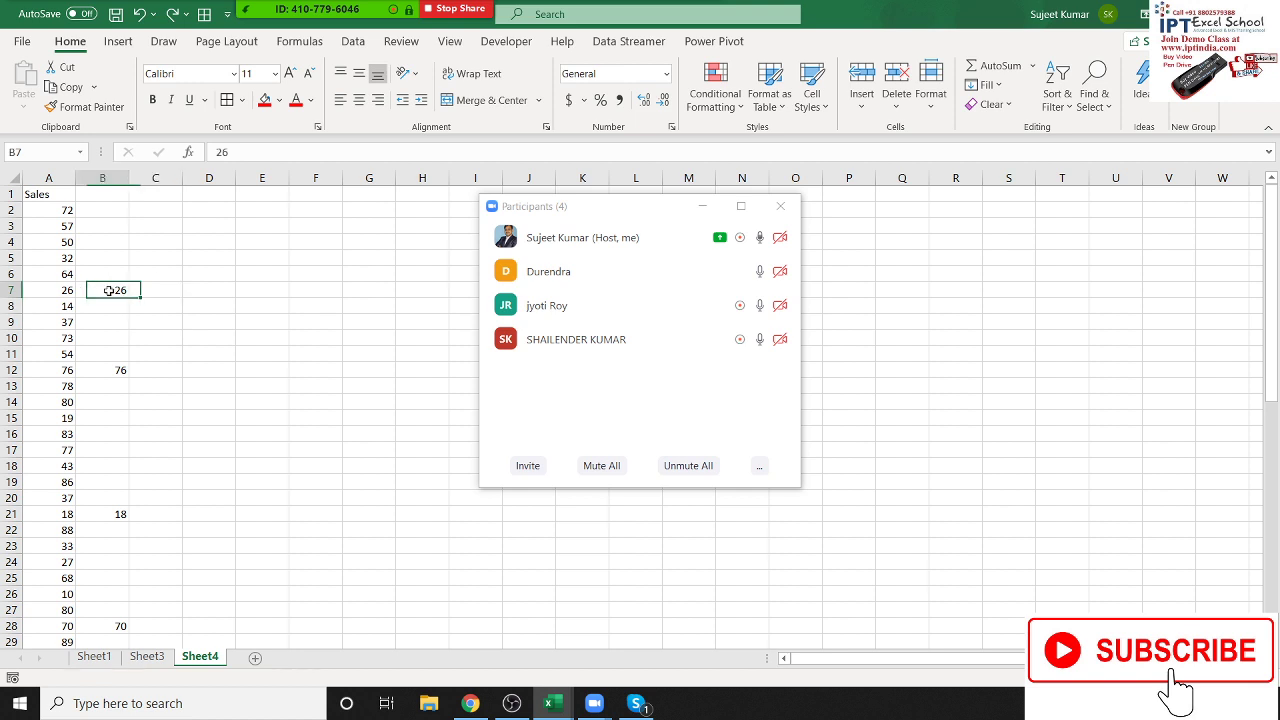
click(264, 99)
click(110, 366)
click(264, 99)
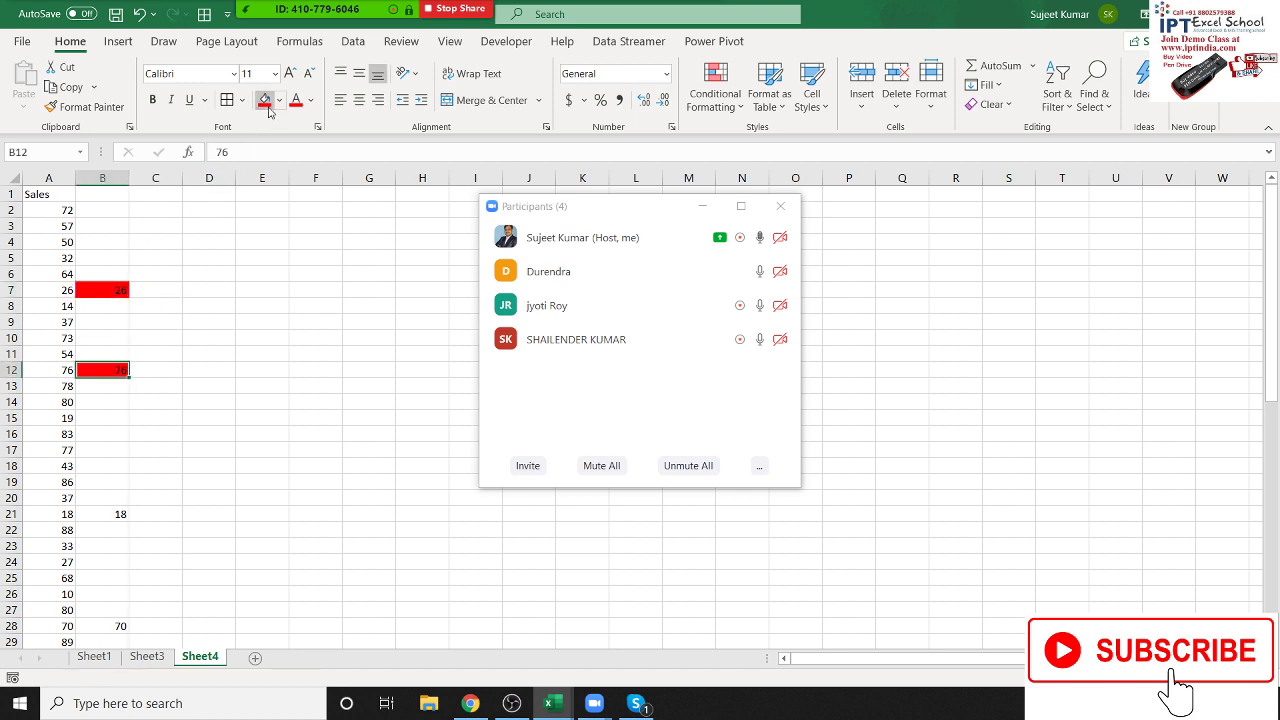
- Fill B21, B28, B36, B43 and B49 red together
click(121, 513)
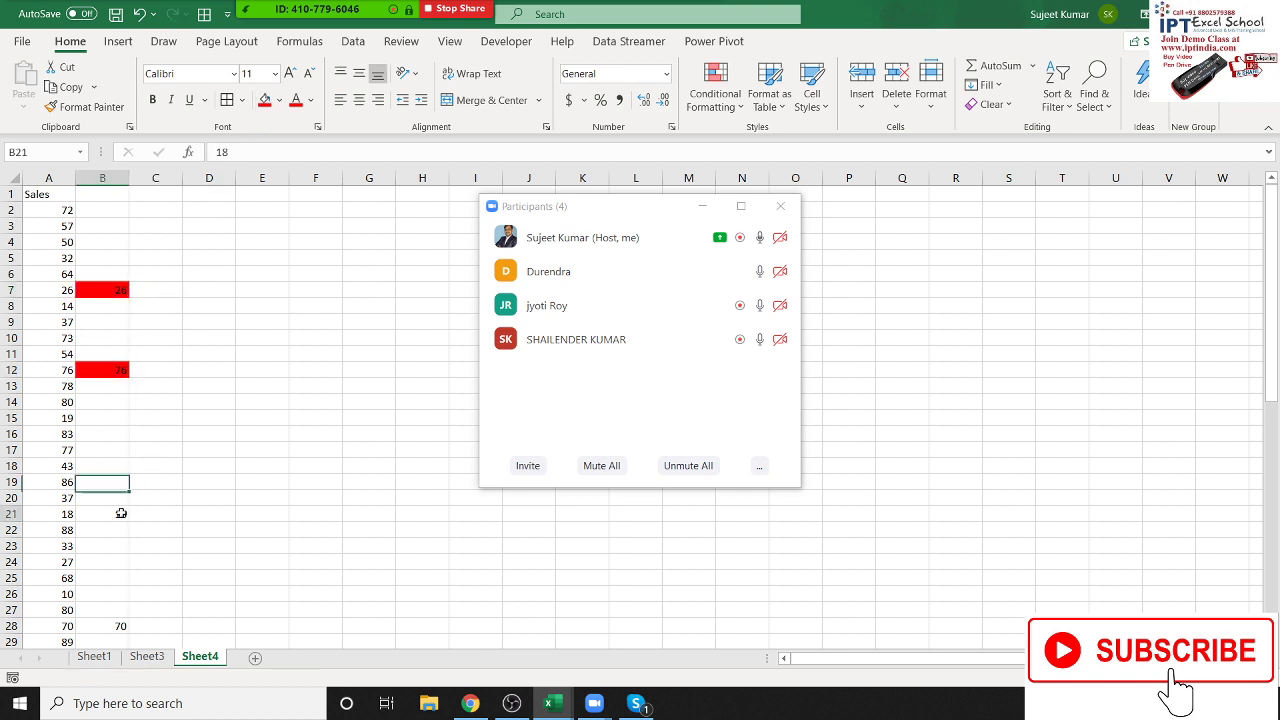
ctrl+click(113, 626)
scroll(180, 380, down, 3)
scroll(147, 431, down, 3)
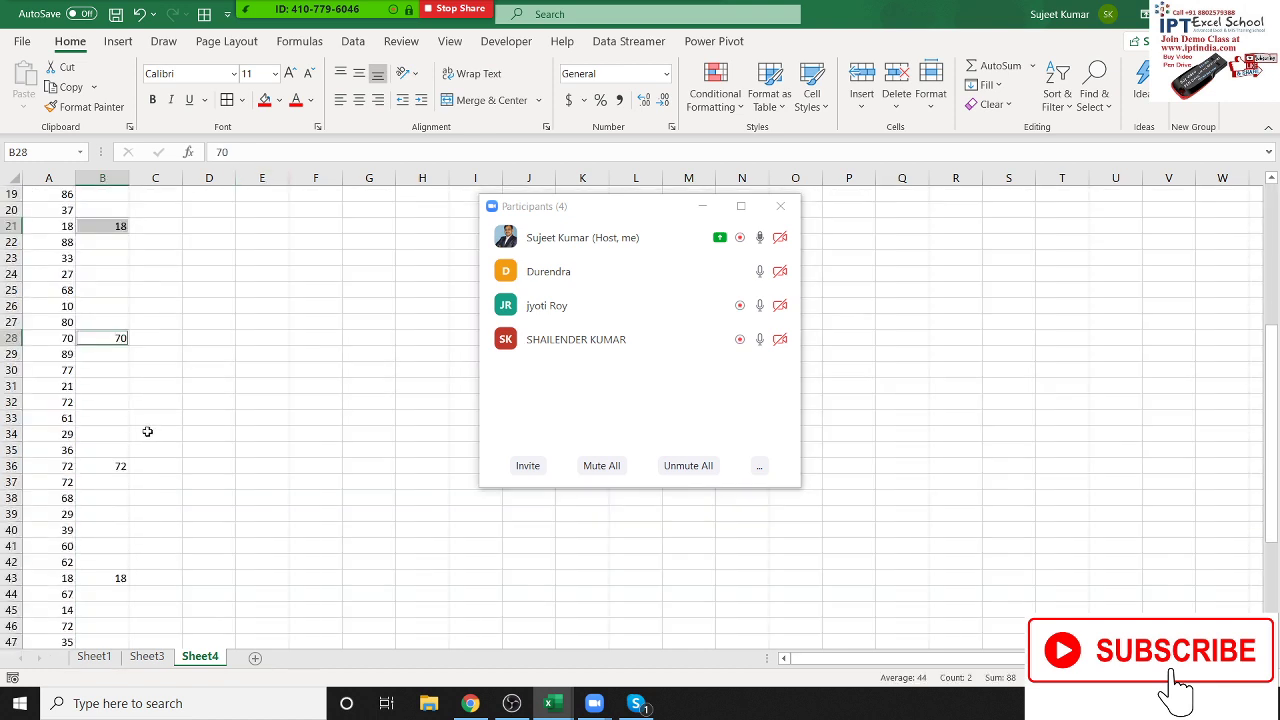
ctrl+click(113, 467)
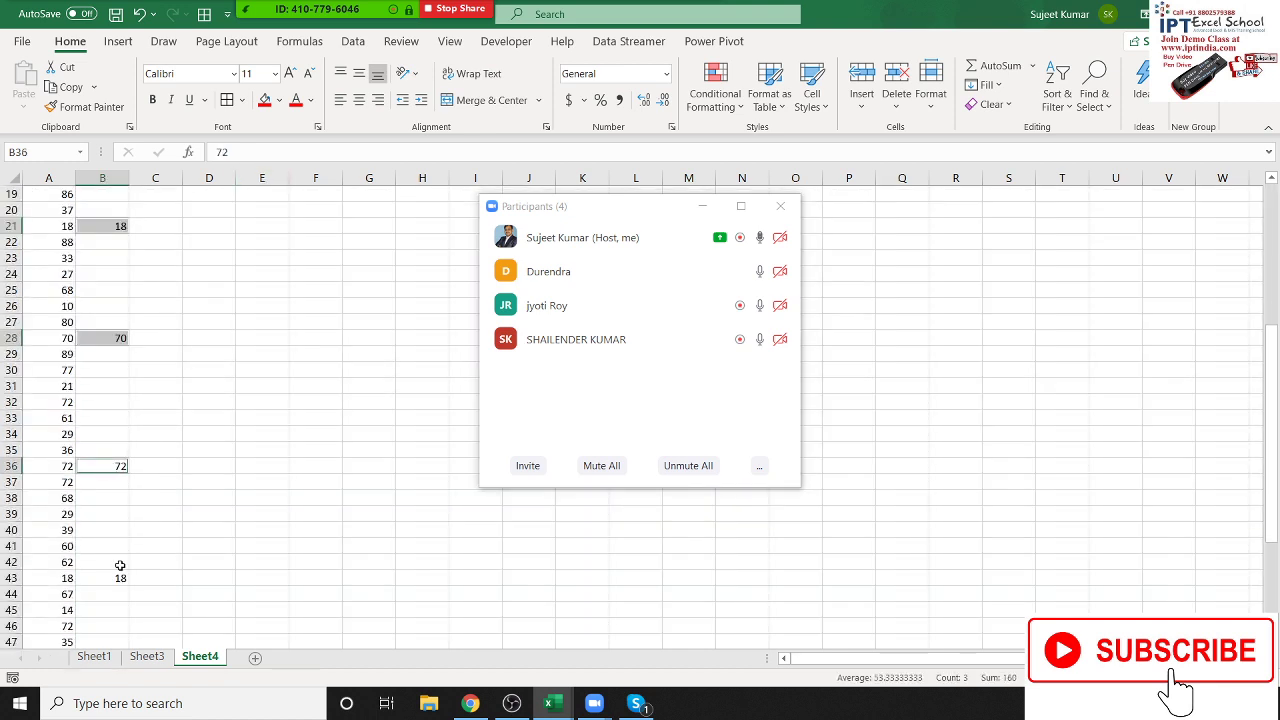
ctrl+click(118, 576)
scroll(180, 490, down, 6)
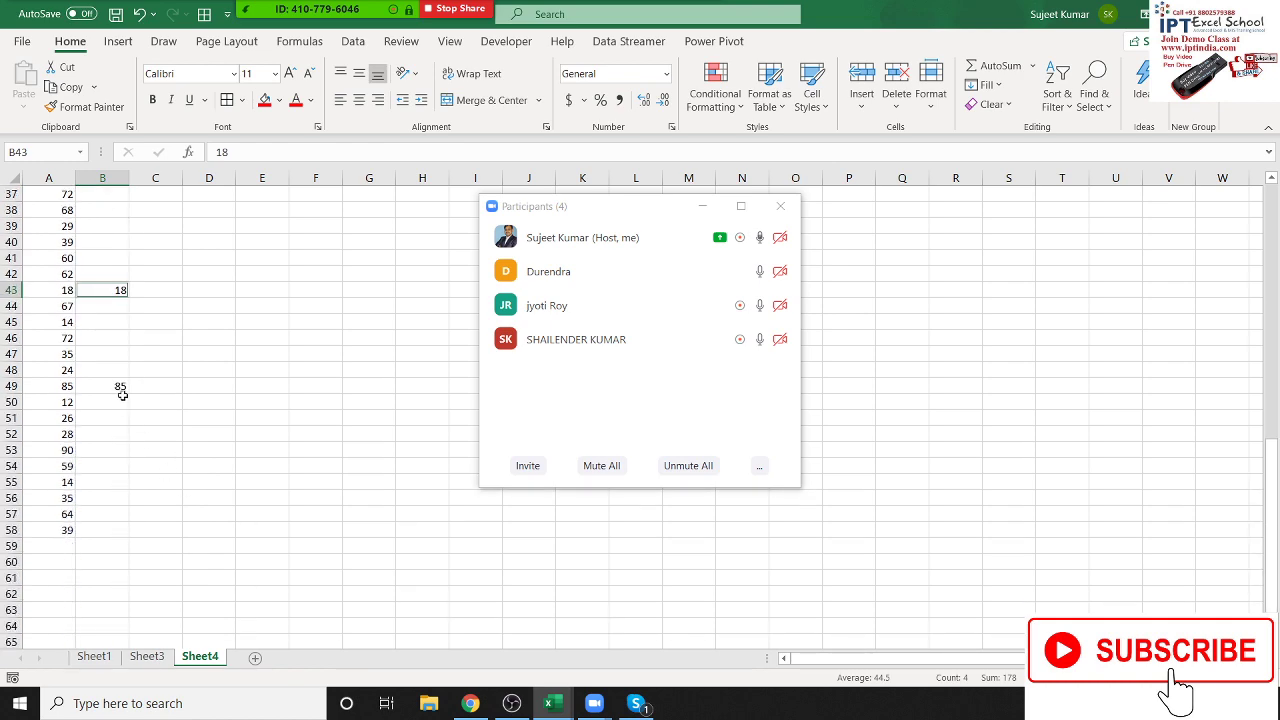
ctrl+click(120, 388)
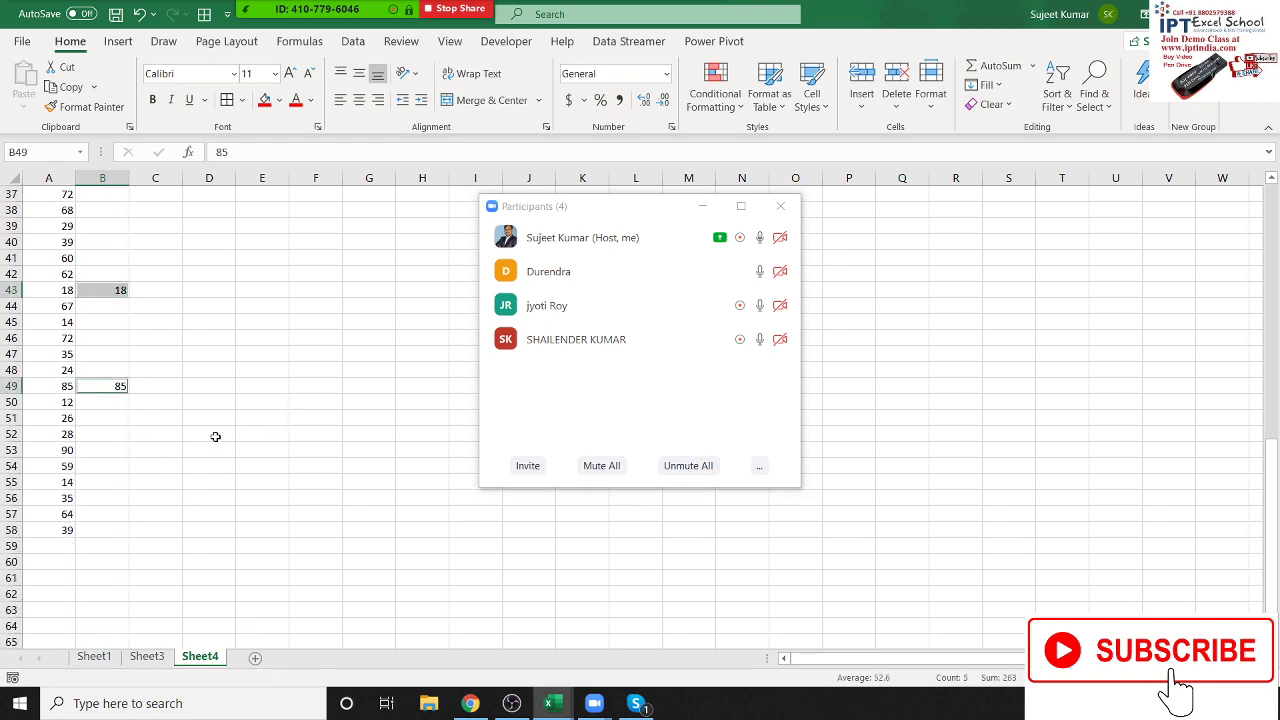
scroll(121, 444, up, 4)
scroll(121, 444, up, 2)
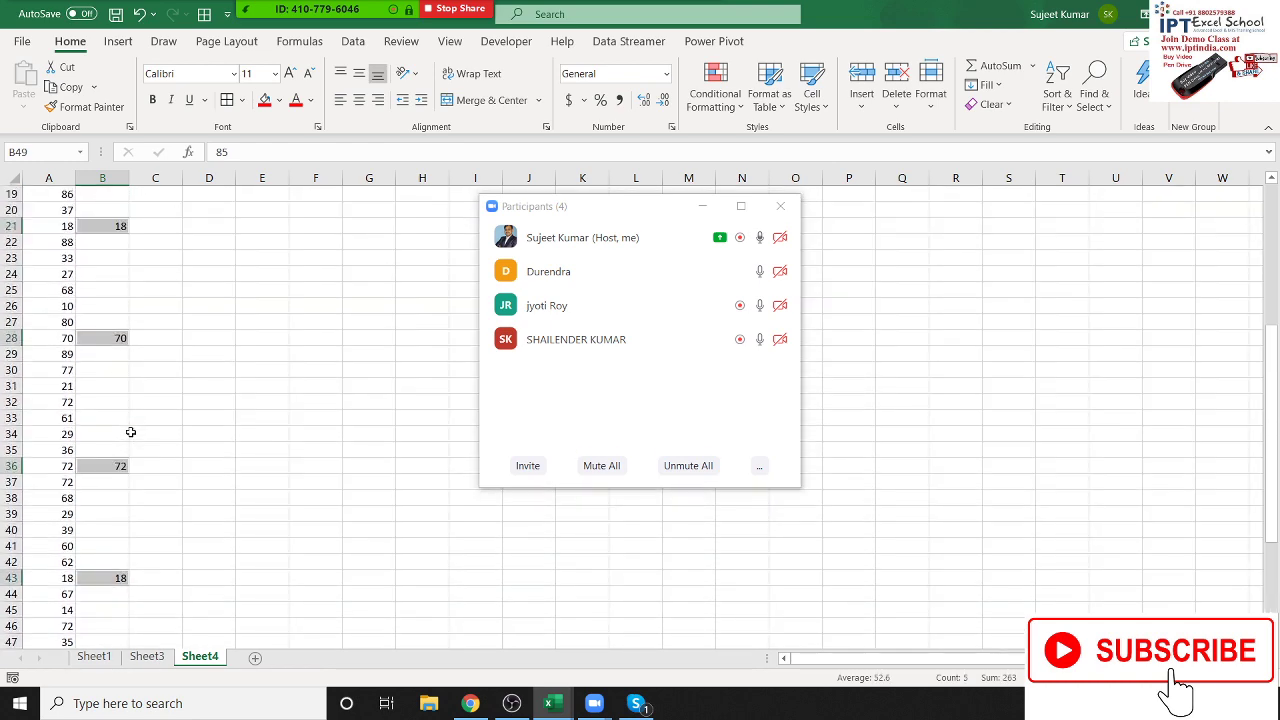
scroll(121, 444, up, 5)
click(264, 99)
- Multi-select E14, E18, E23 and another column E cell, then select all of column B
scroll(126, 349, down, 7)
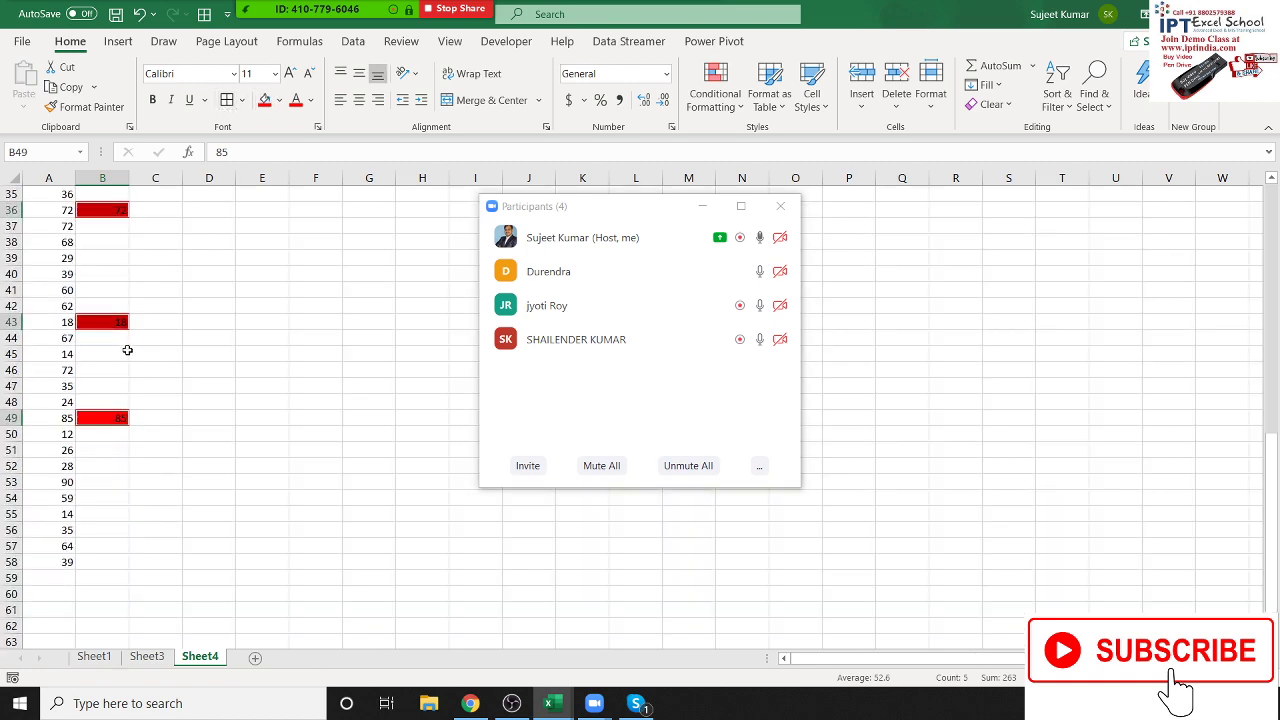
scroll(177, 387, up, 2)
scroll(177, 387, up, 3)
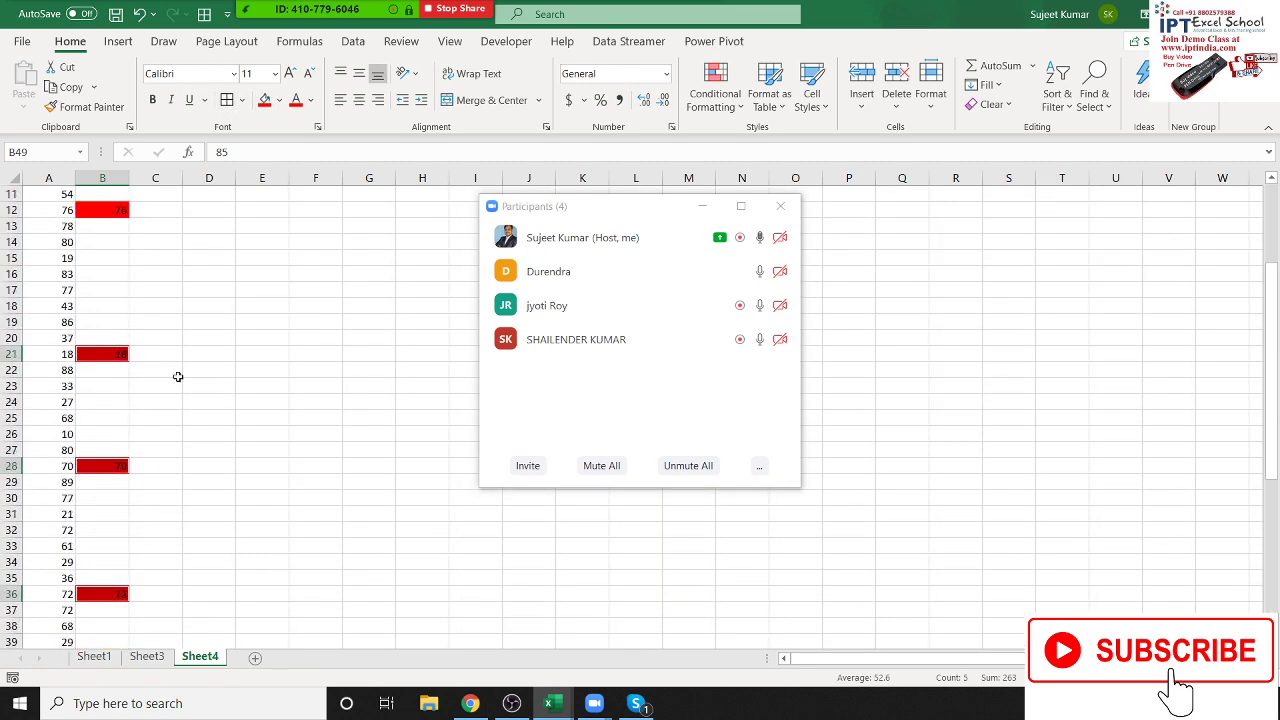
click(237, 247)
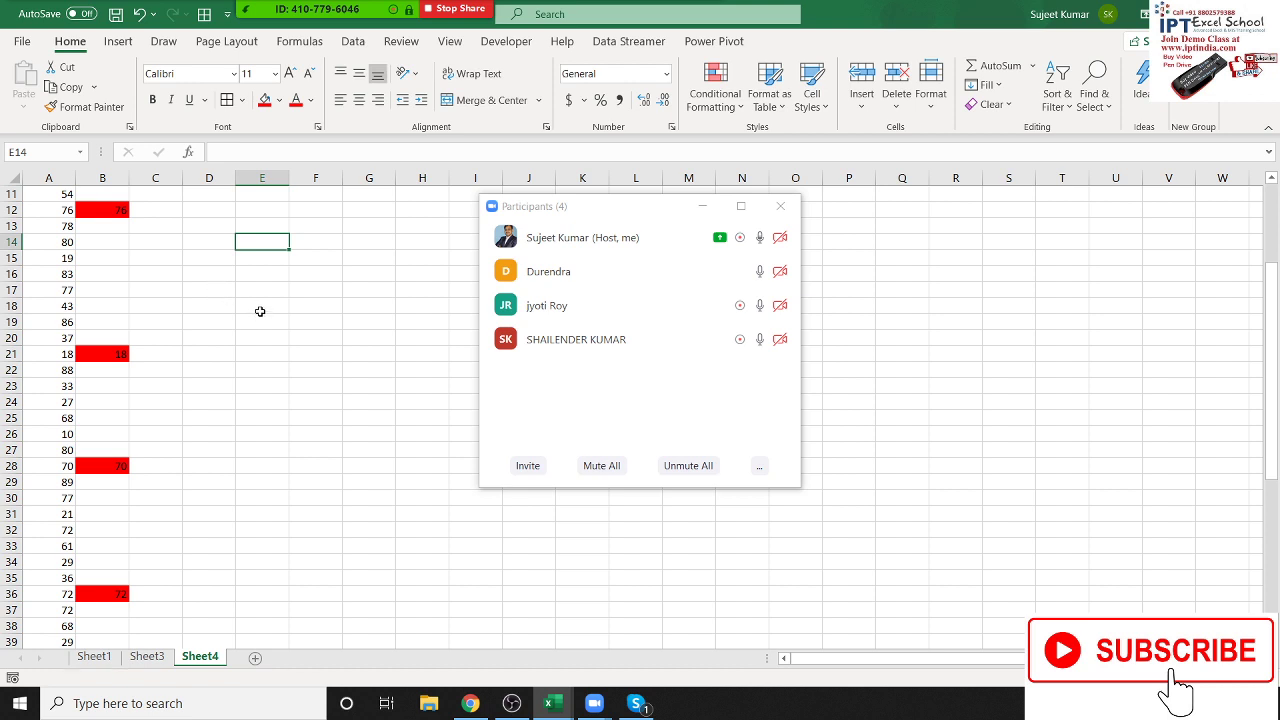
ctrl+click(260, 310)
ctrl+click(260, 385)
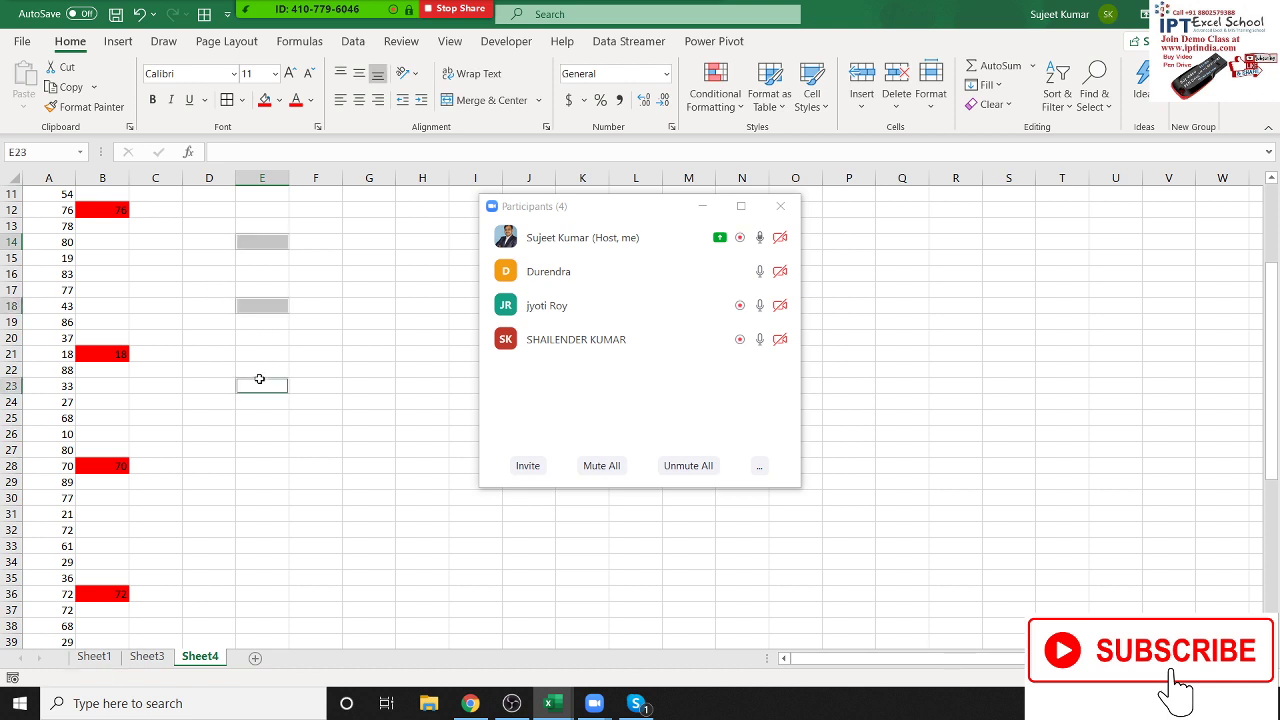
ctrl+click(272, 448)
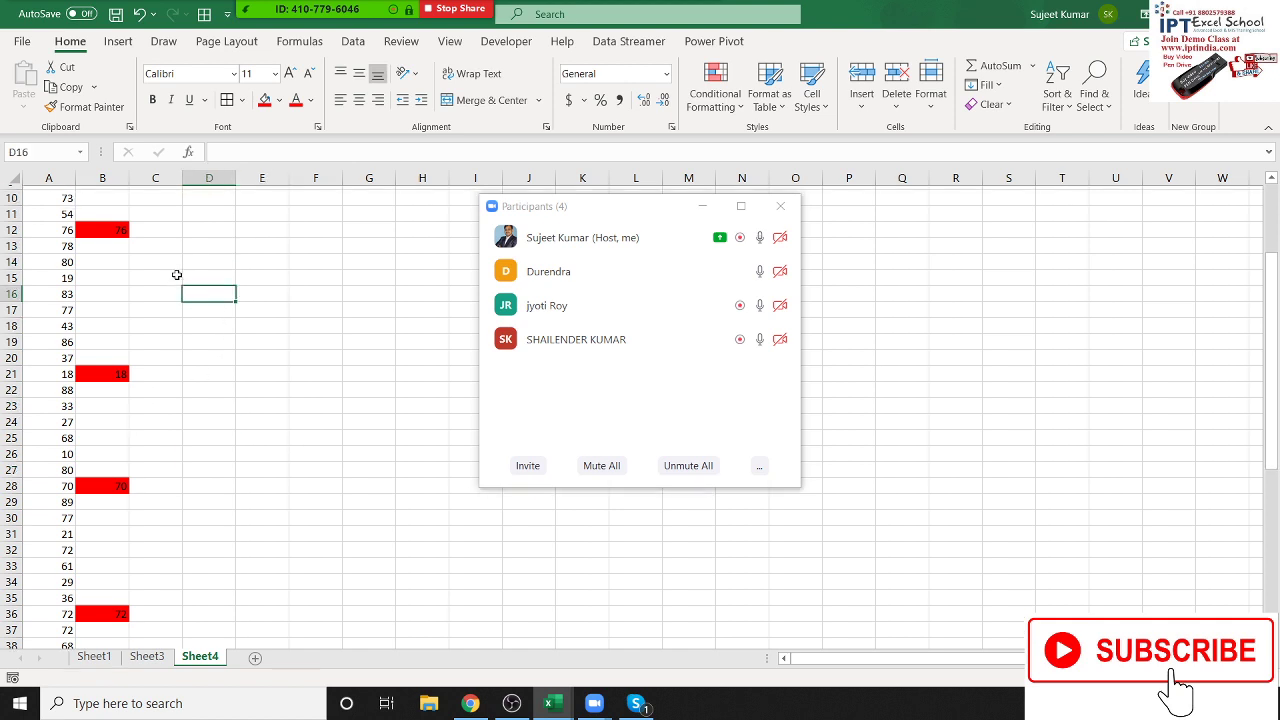
scroll(170, 265, up, 3)
click(102, 178)
- Copy column B into column A with Skip Blanks, then undo that paste
key(ctrl+c)
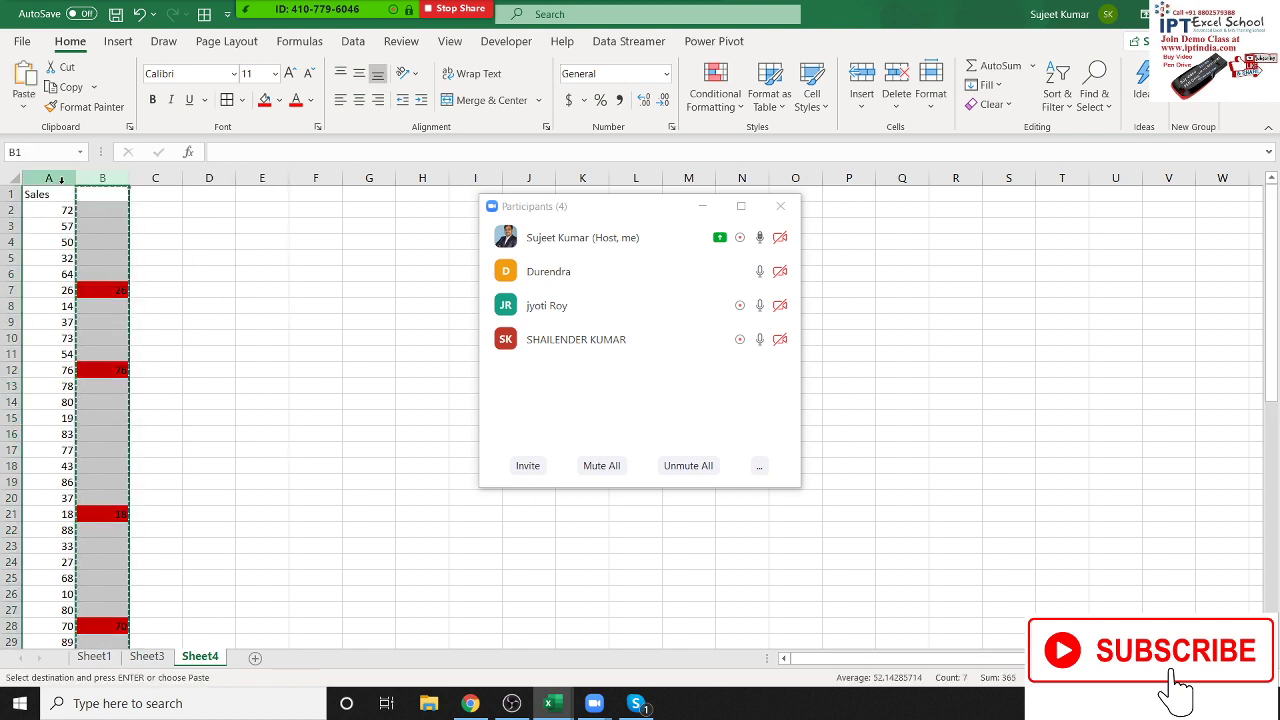
click(50, 178)
right_click(62, 180)
click(157, 305)
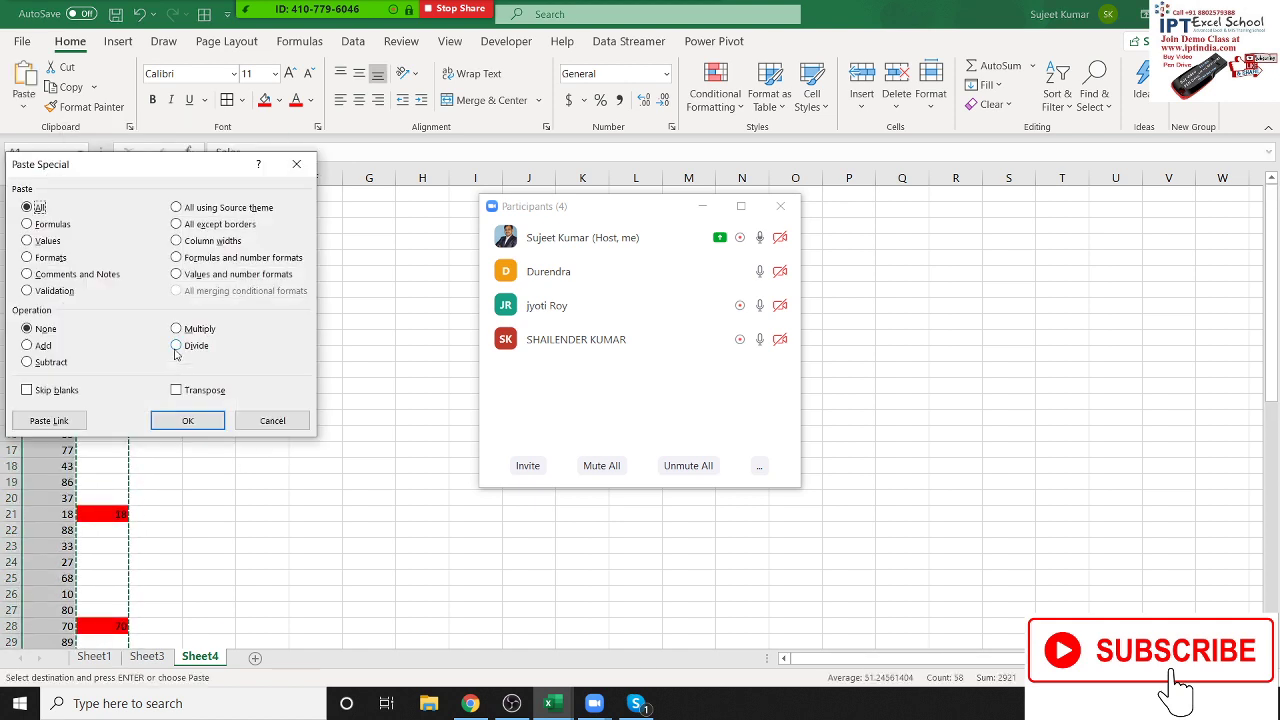
click(66, 389)
drag(118, 174, 268, 153)
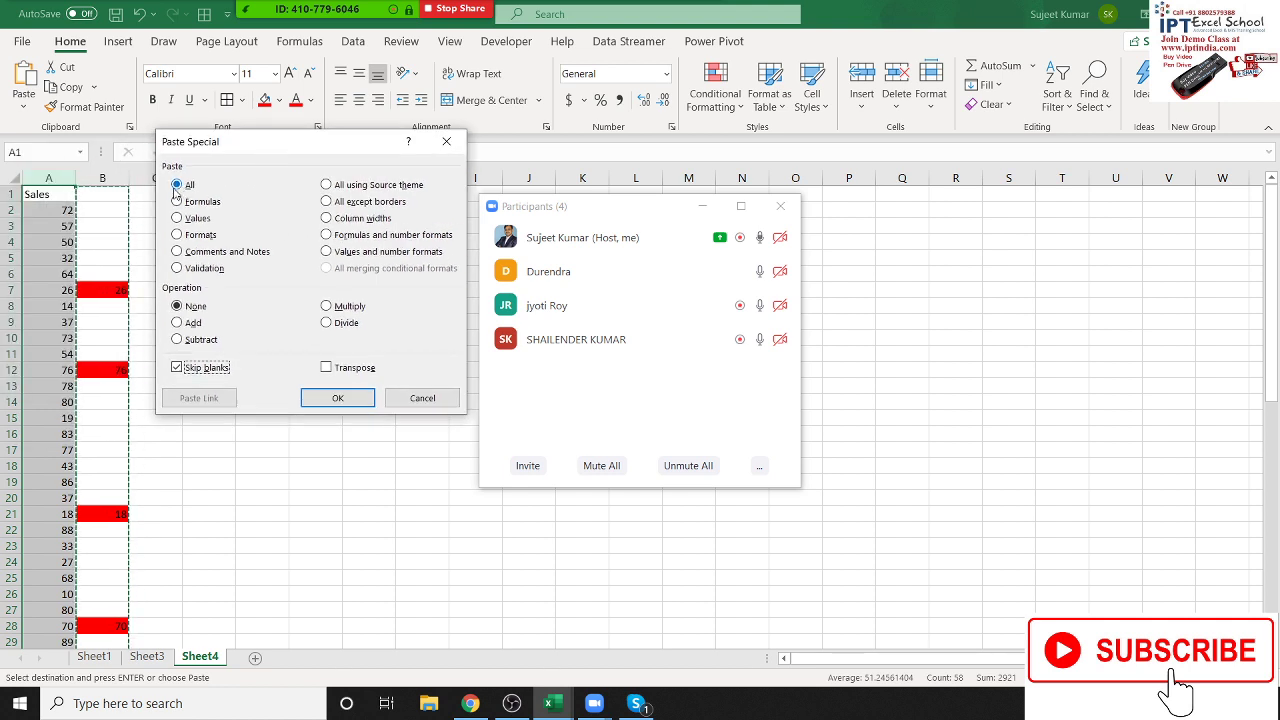
click(322, 398)
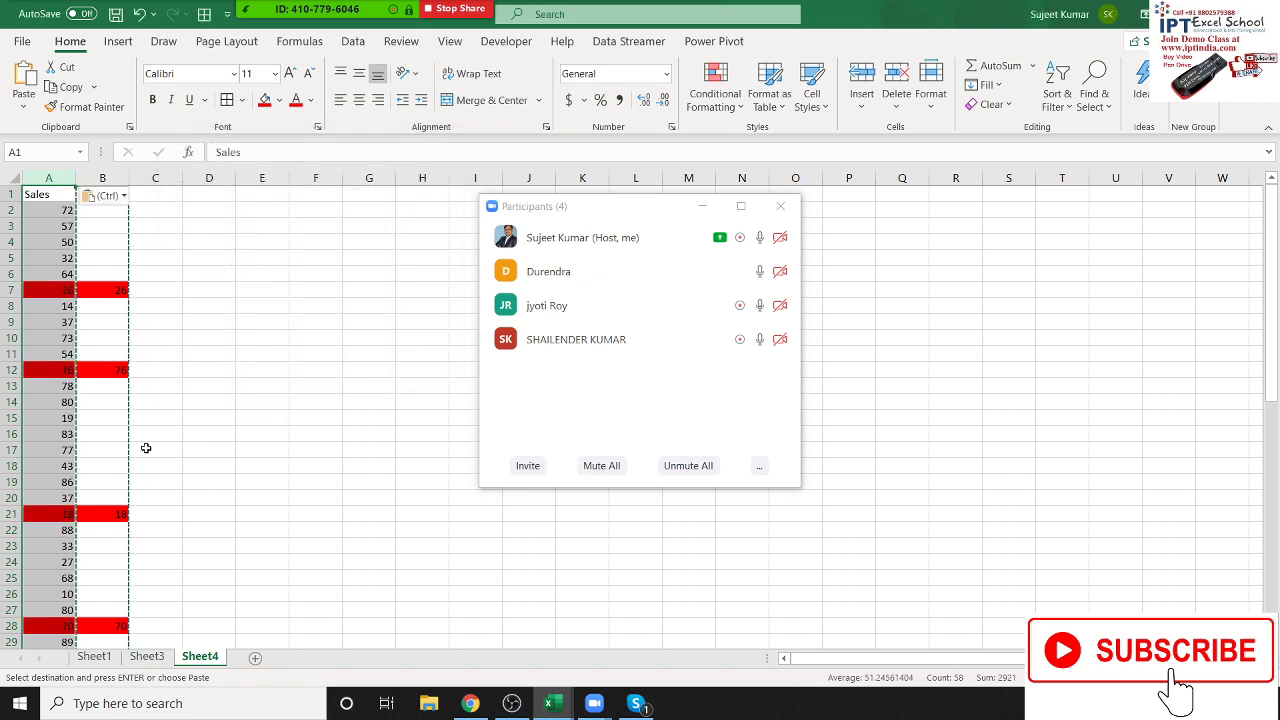
key(ctrl+z)
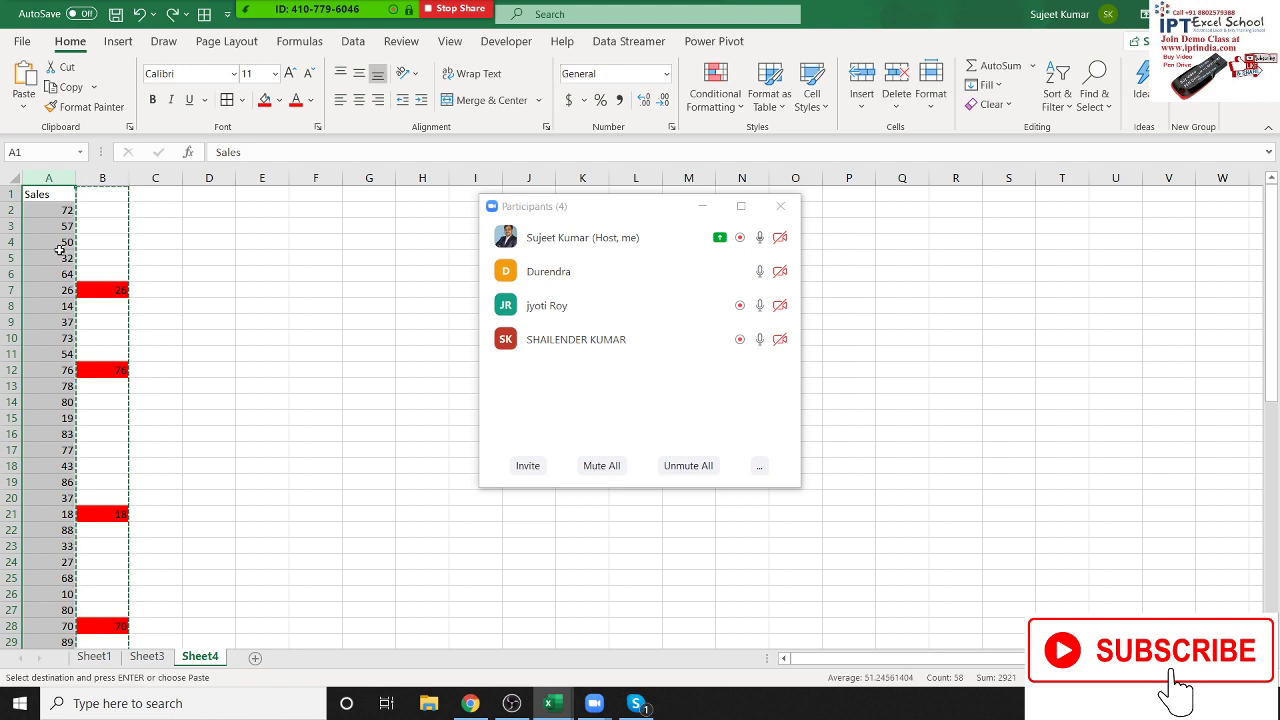
- Paste only column B's red formats onto column A, then undo the fill
right_click(60, 250)
click(105, 365)
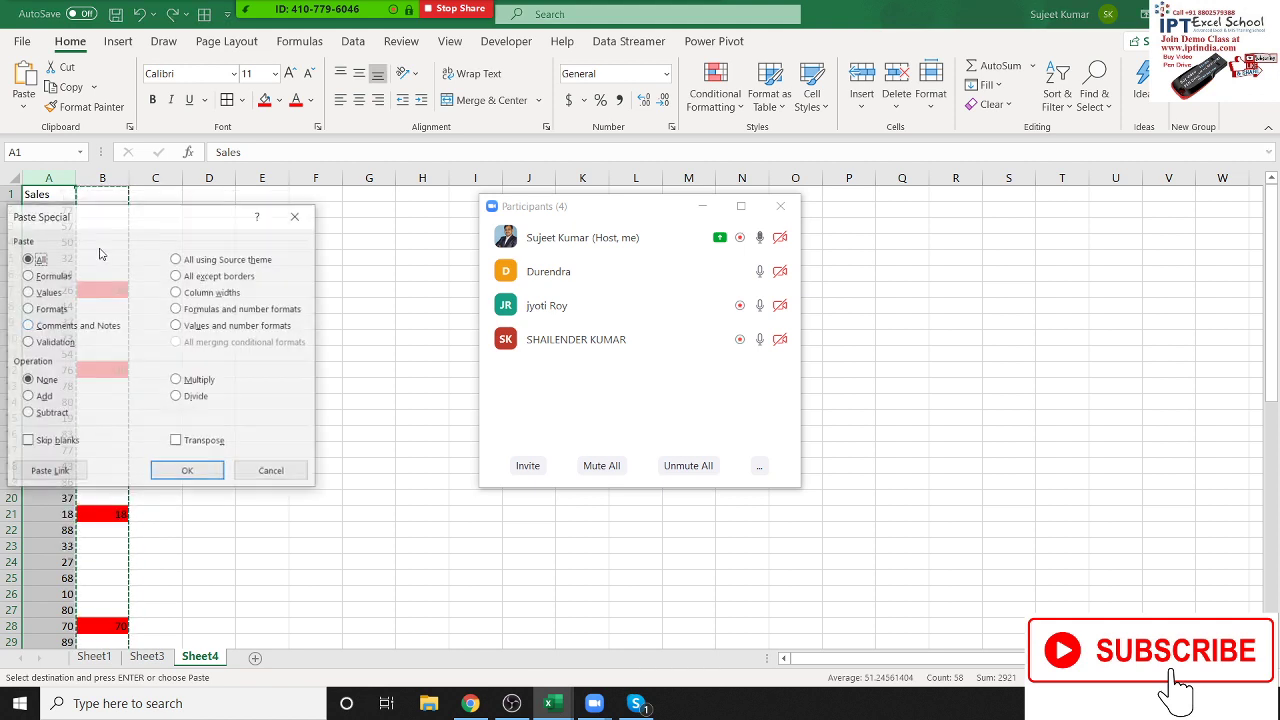
click(57, 293)
drag(112, 226, 338, 137)
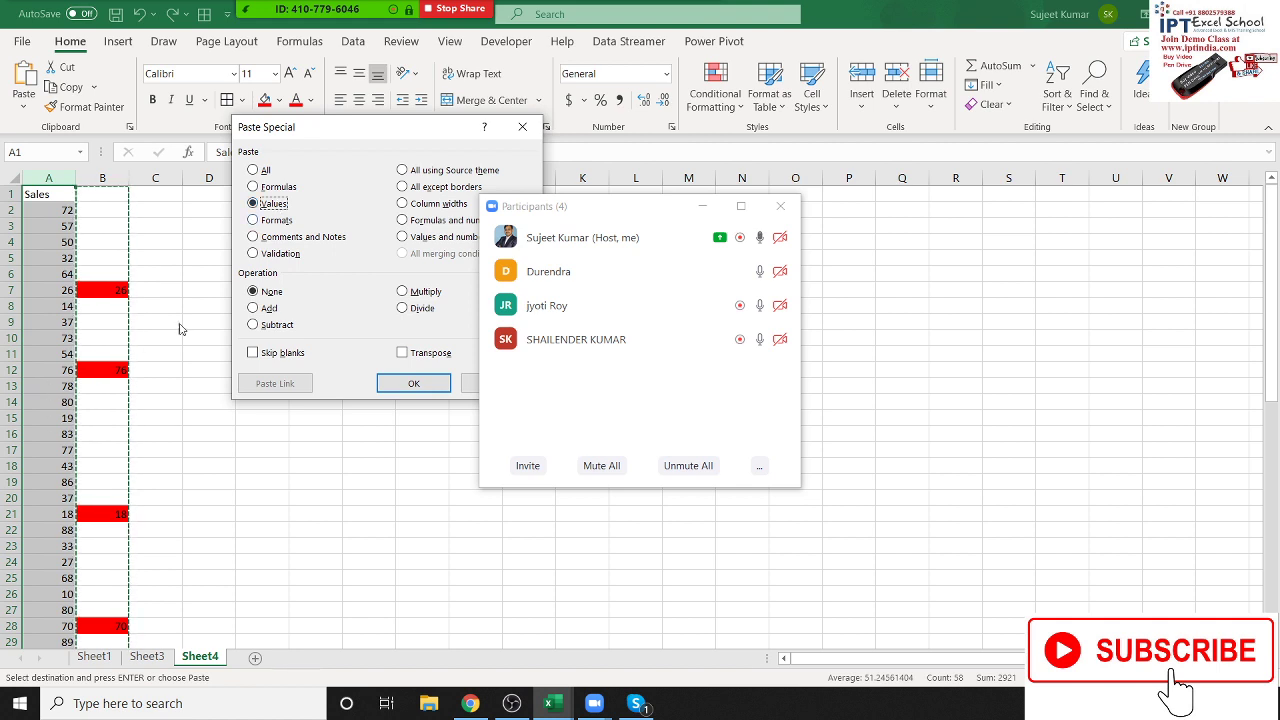
click(272, 221)
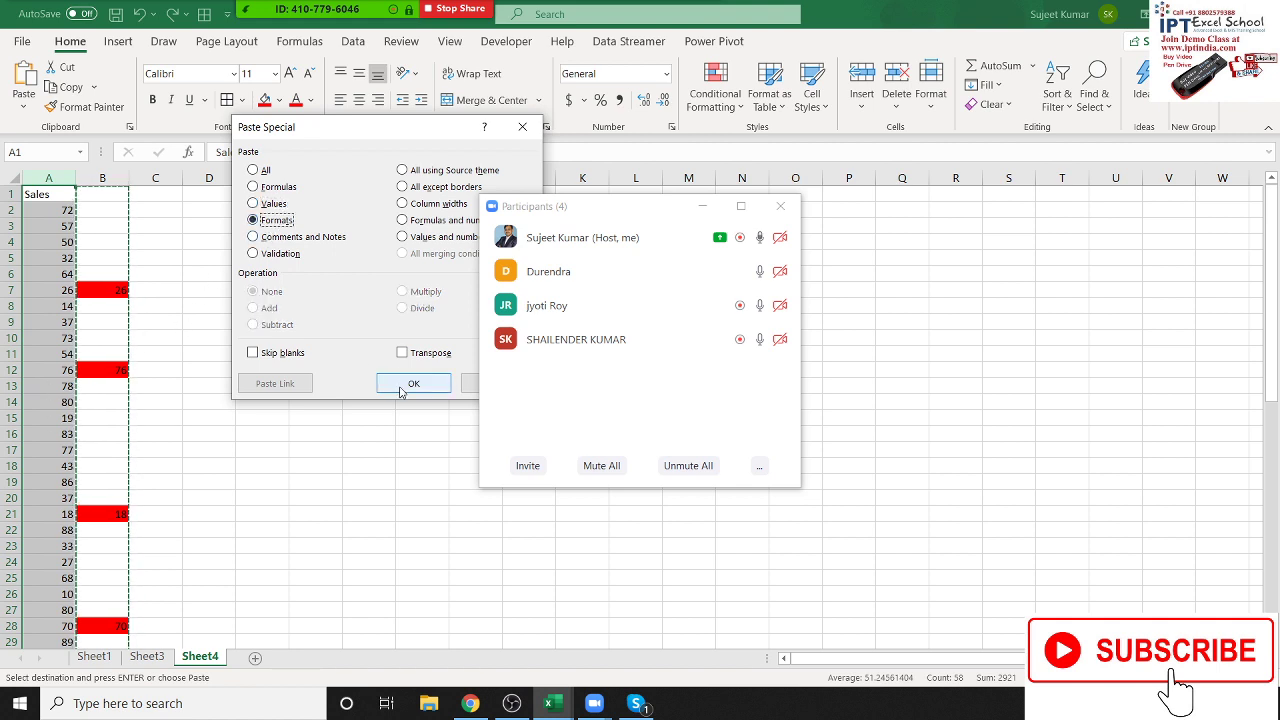
click(386, 385)
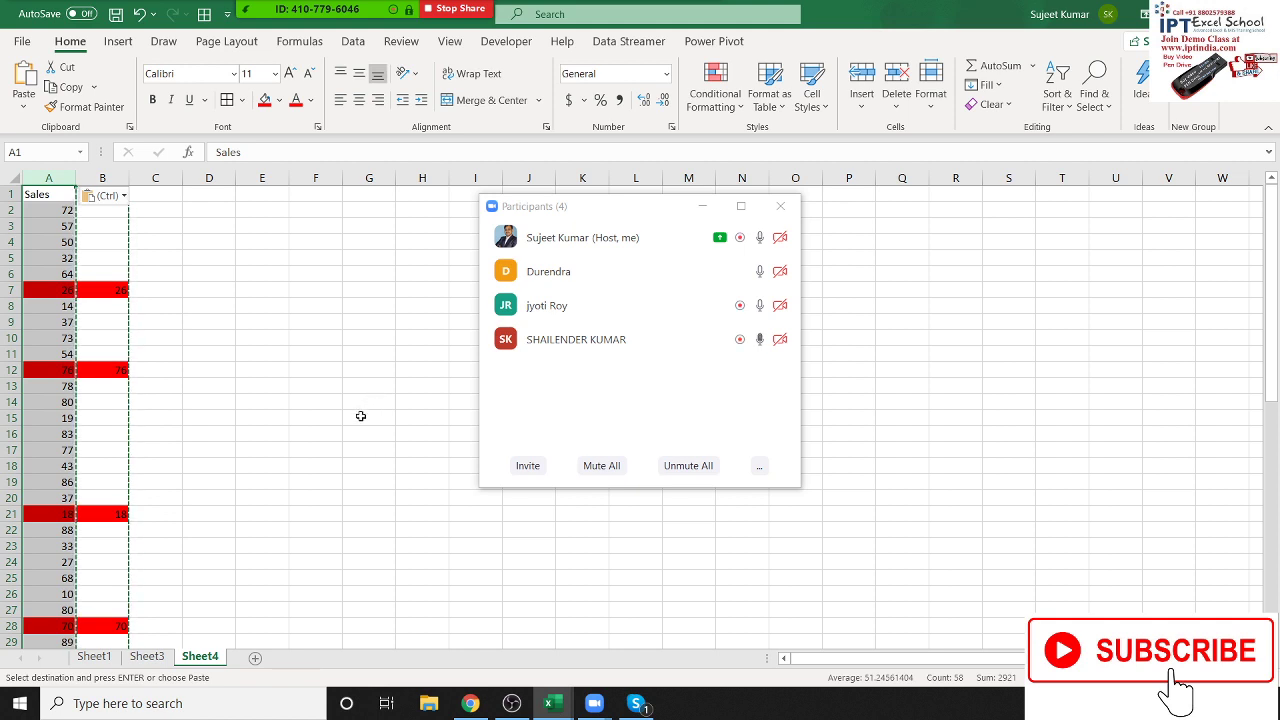
key(ctrl+z)
key(Escape)
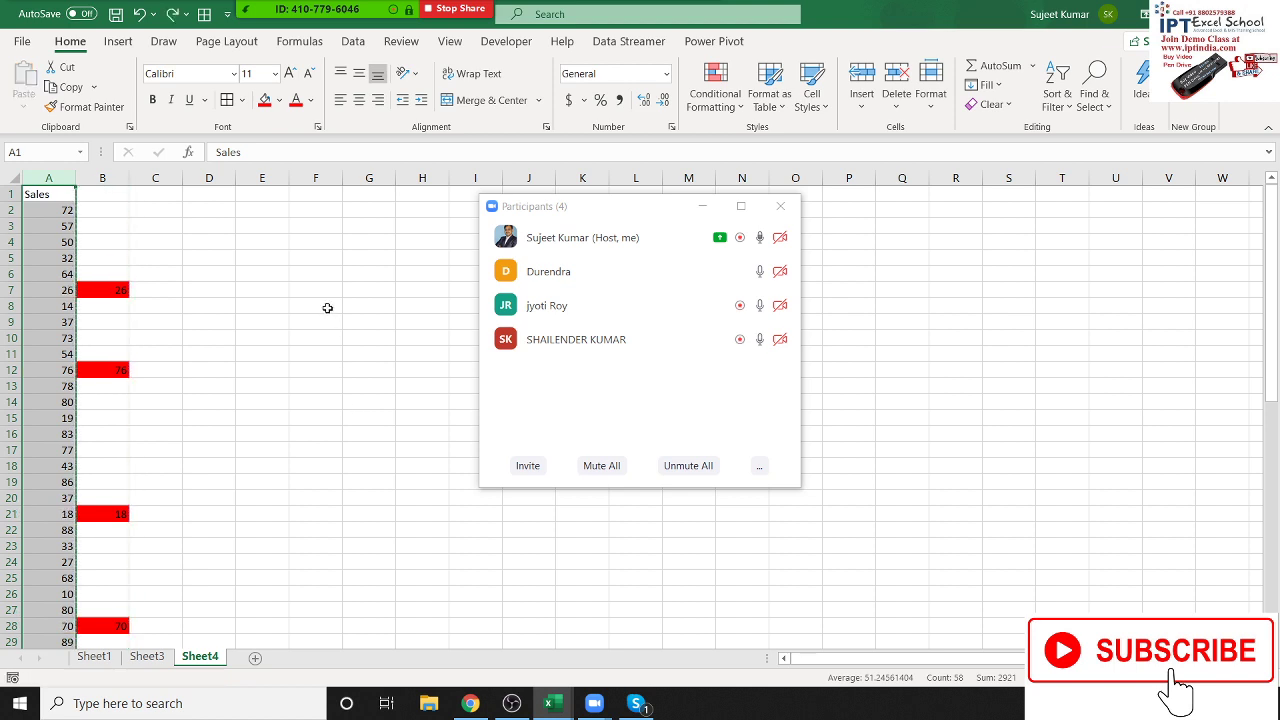
mouse_move(284, 257)
mouse_down()
mouse_move(327, 416)
mouse_move(361, 428)
mouse_up()
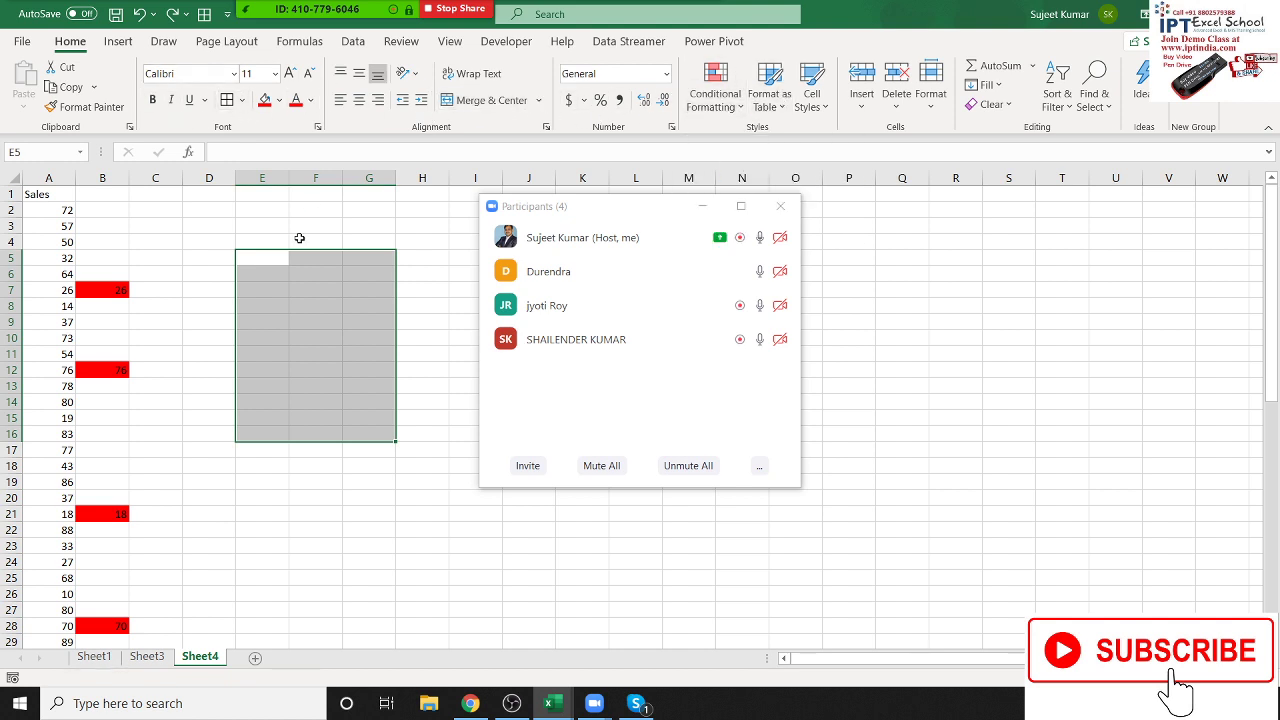
click(270, 256)
right_click(270, 257)
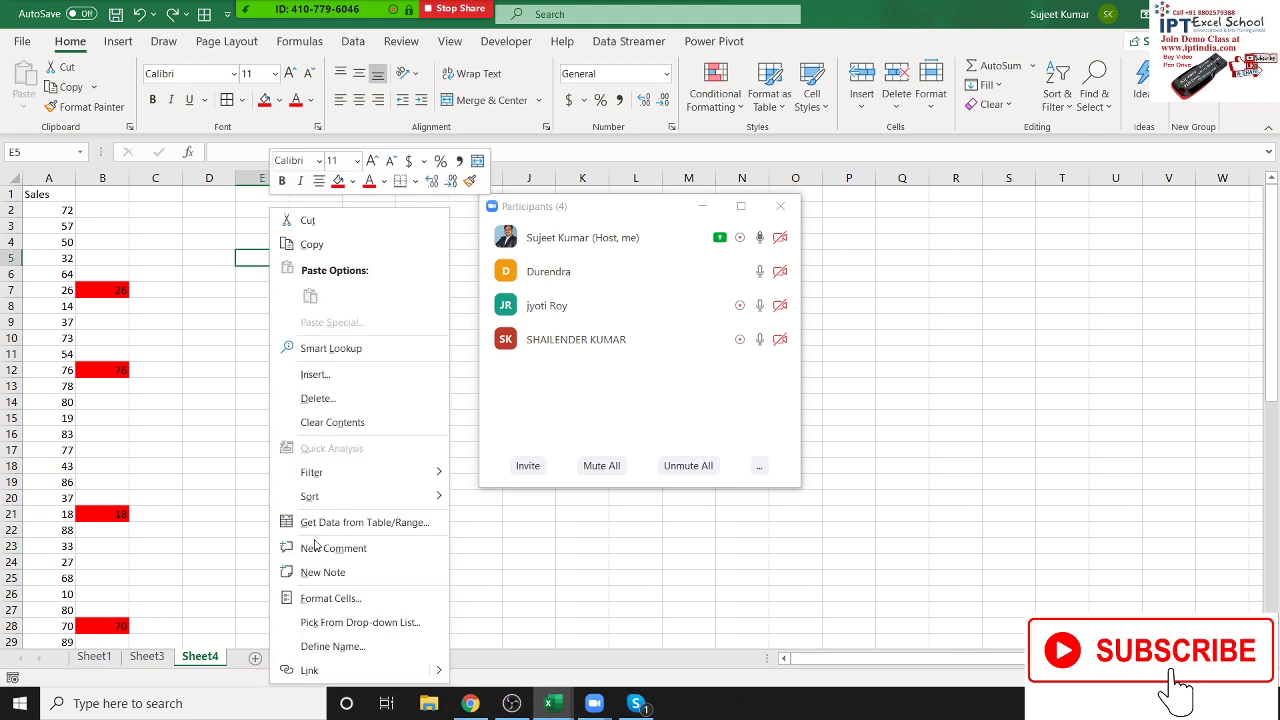
click(341, 598)
drag(120, 259, 120, 119)
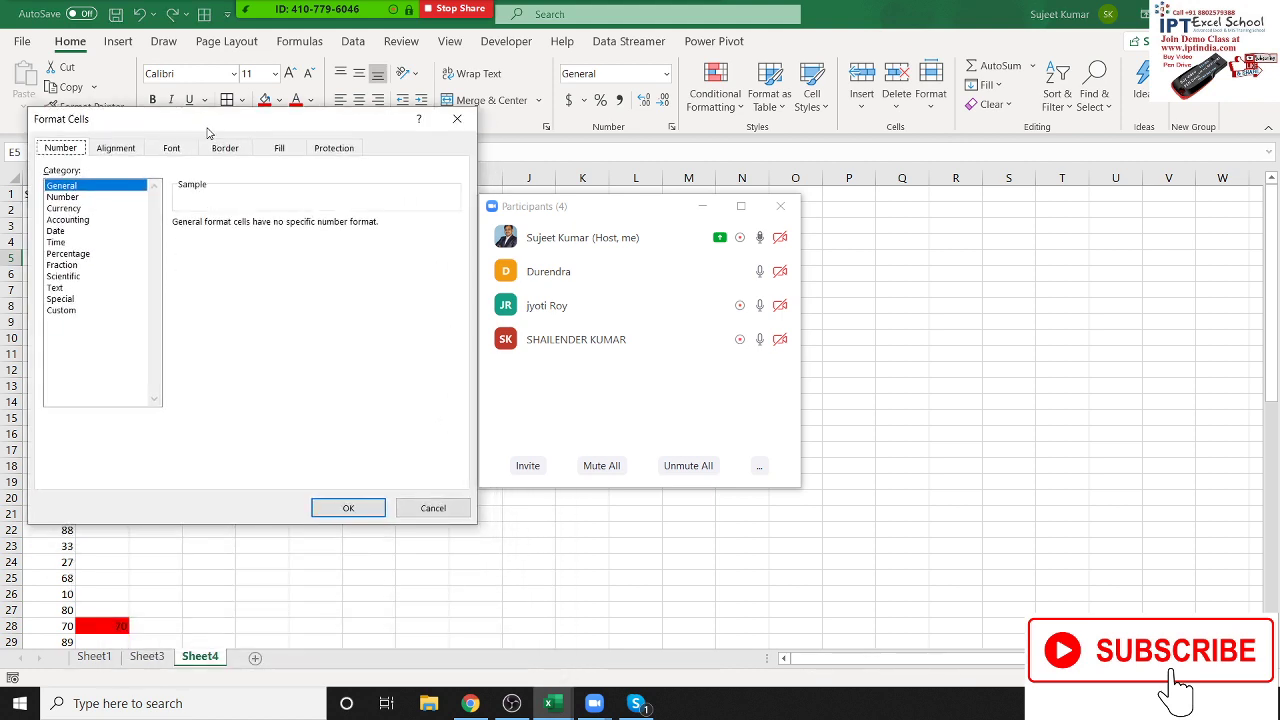
click(127, 150)
click(171, 148)
click(225, 148)
click(279, 148)
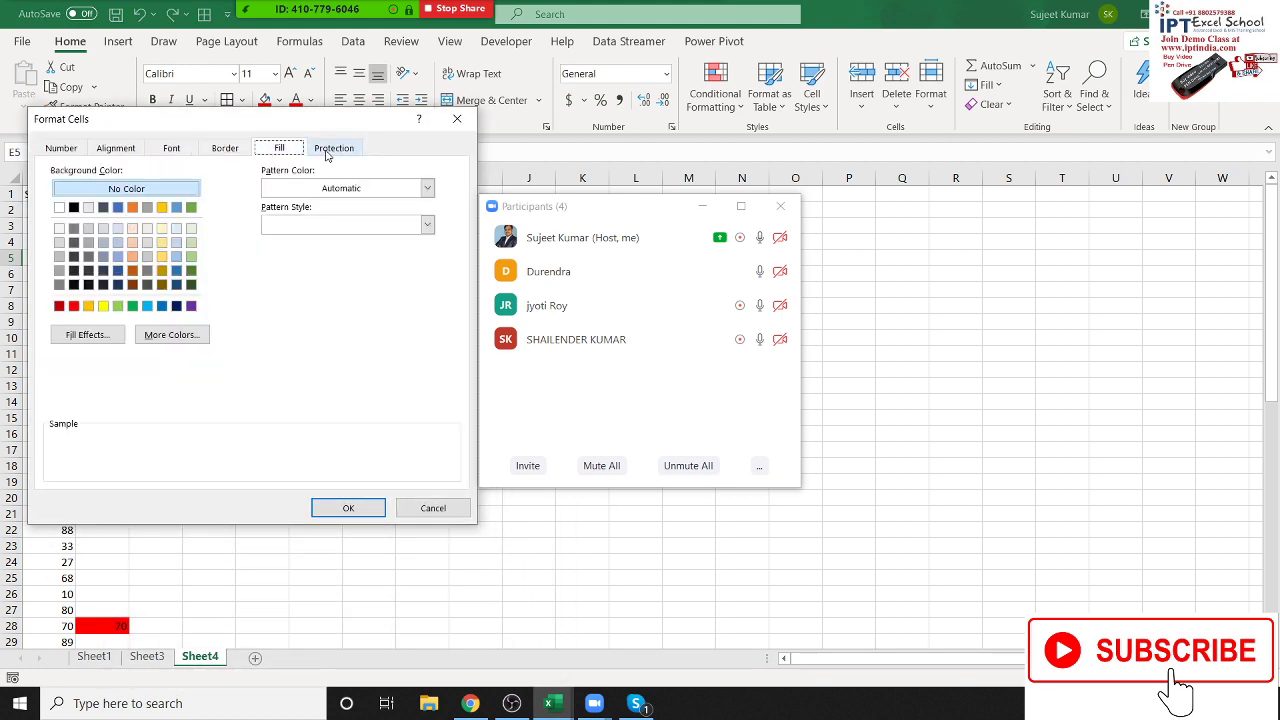
click(334, 148)
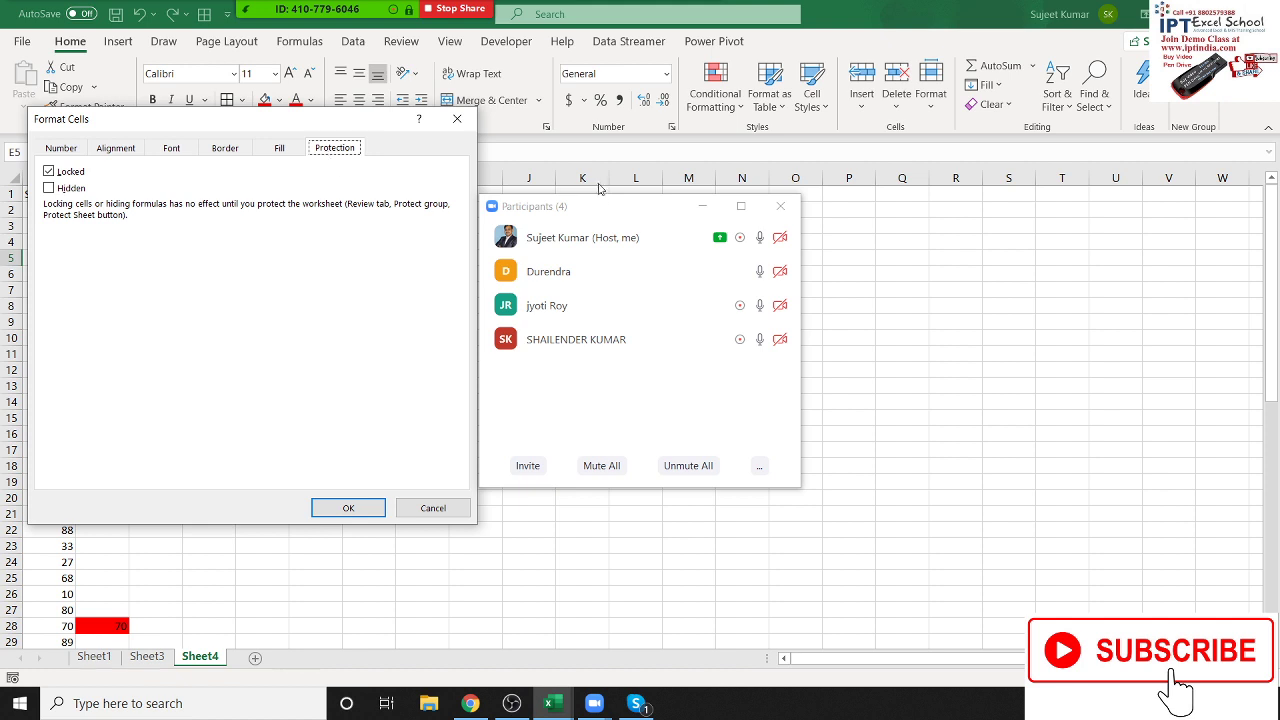
click(457, 119)
click(780, 206)
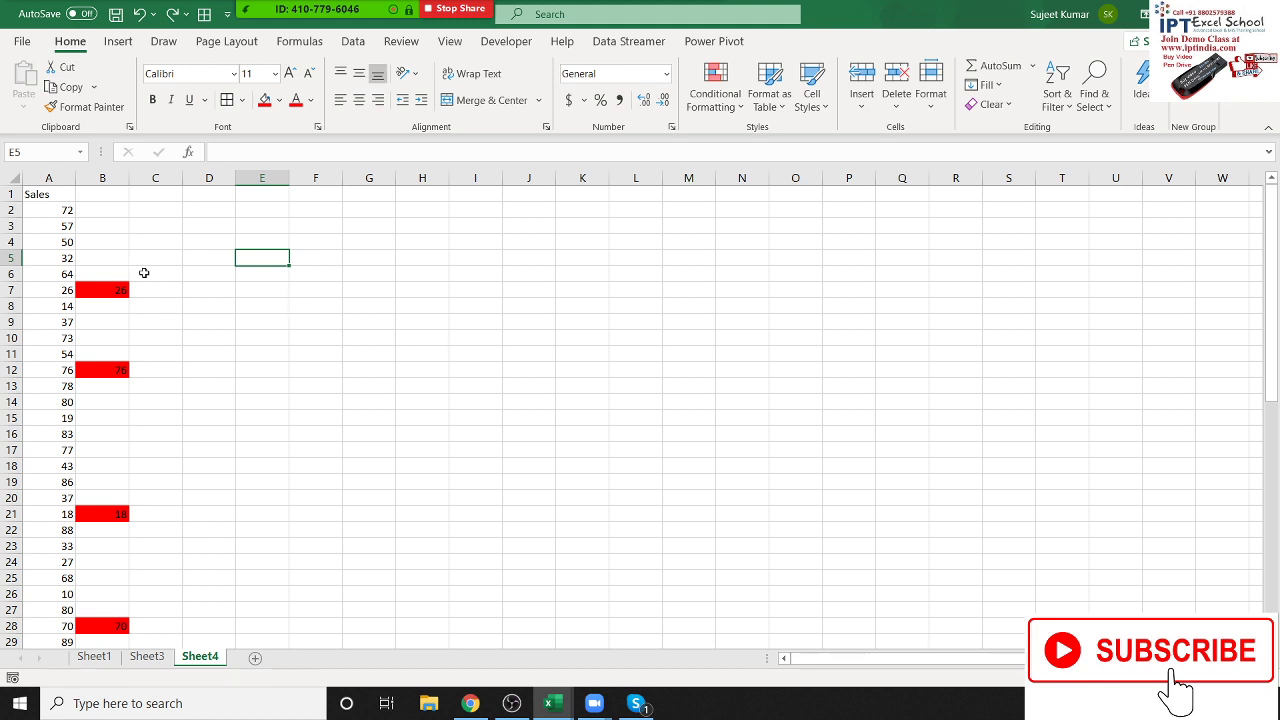
- On Sheet3, format the P-1 values in B2:B11 as percentages
click(100, 657)
click(145, 657)
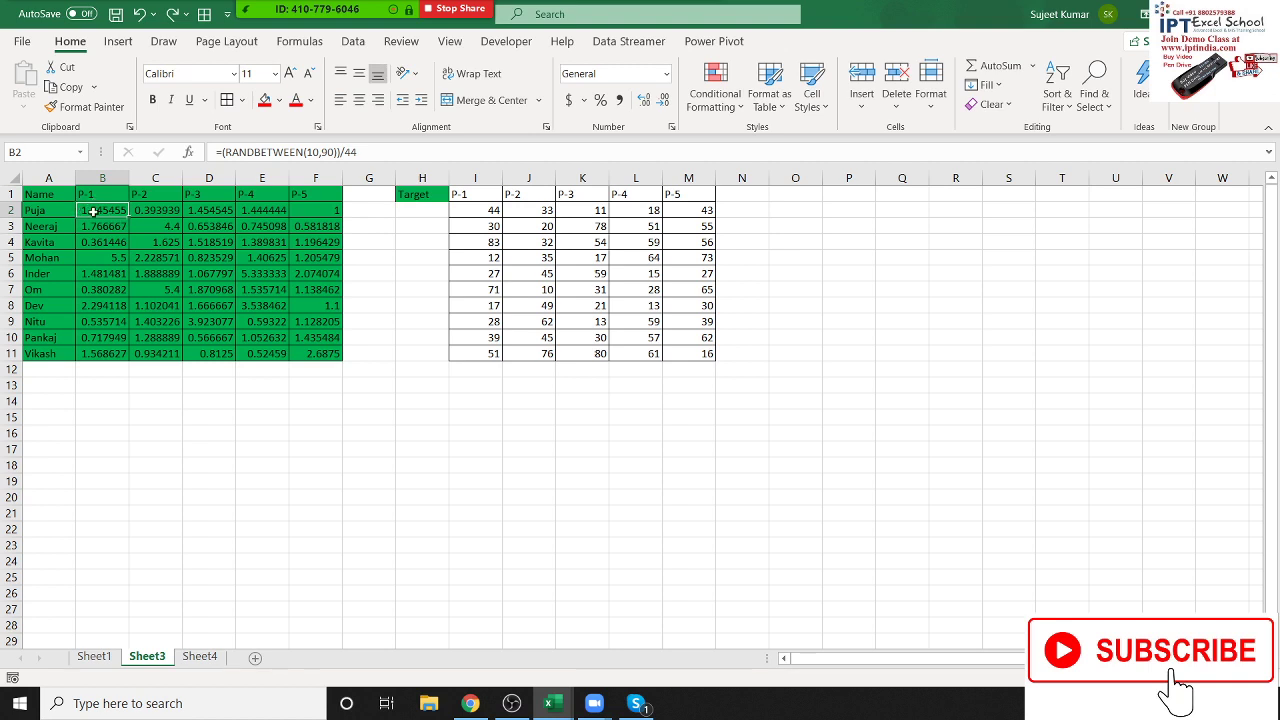
drag(93, 211, 102, 355)
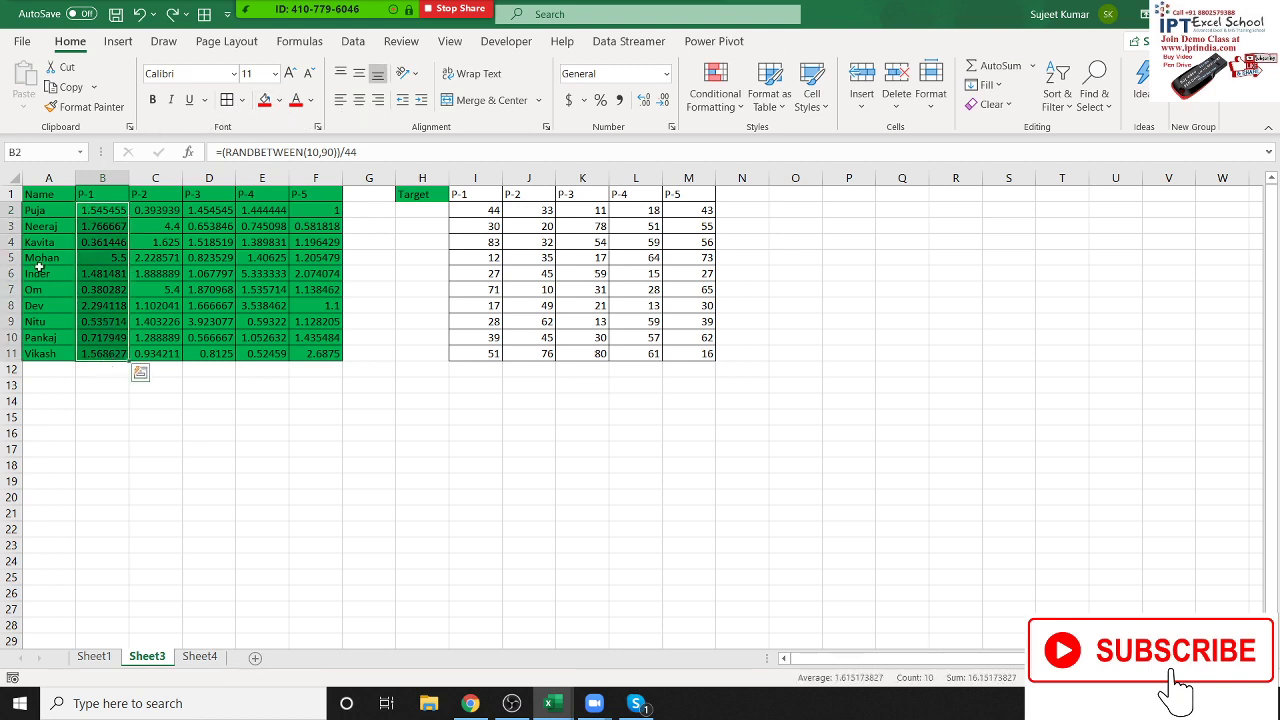
click(600, 100)
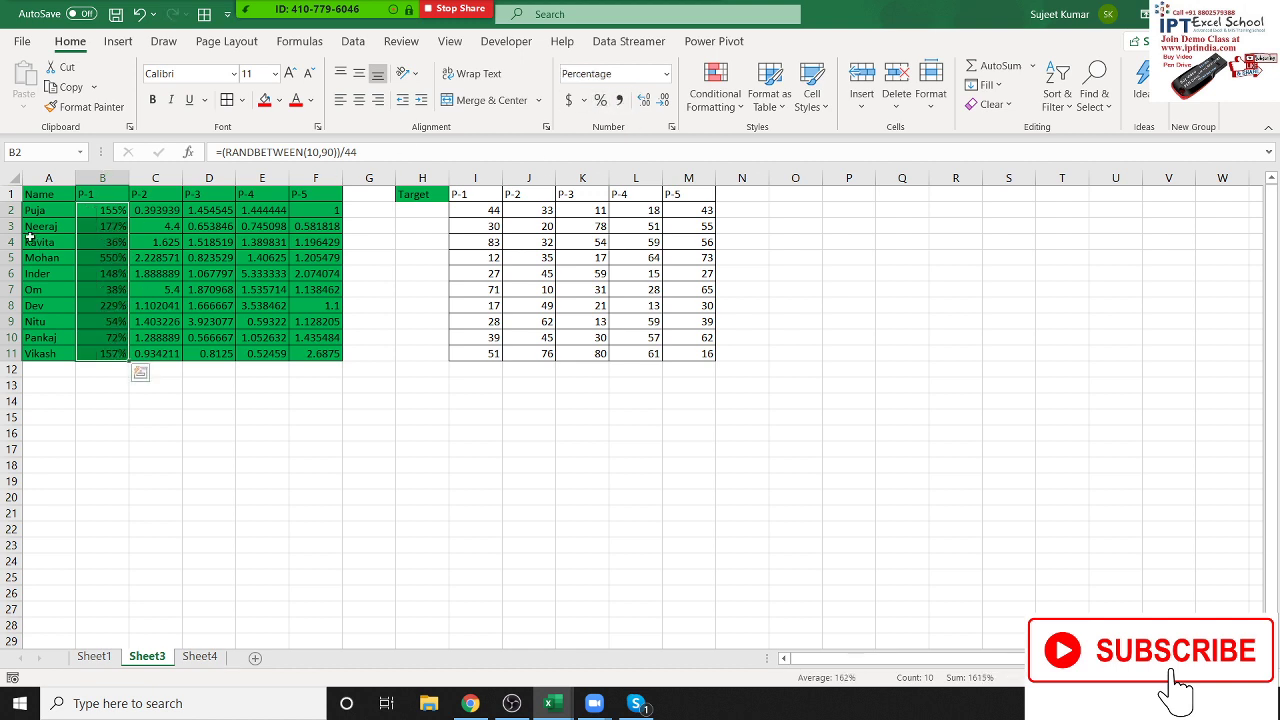
- Paste the Name and P-1 columns A1:B11 transposed into rows at F15:P16, then copy them
drag(40, 194, 98, 355)
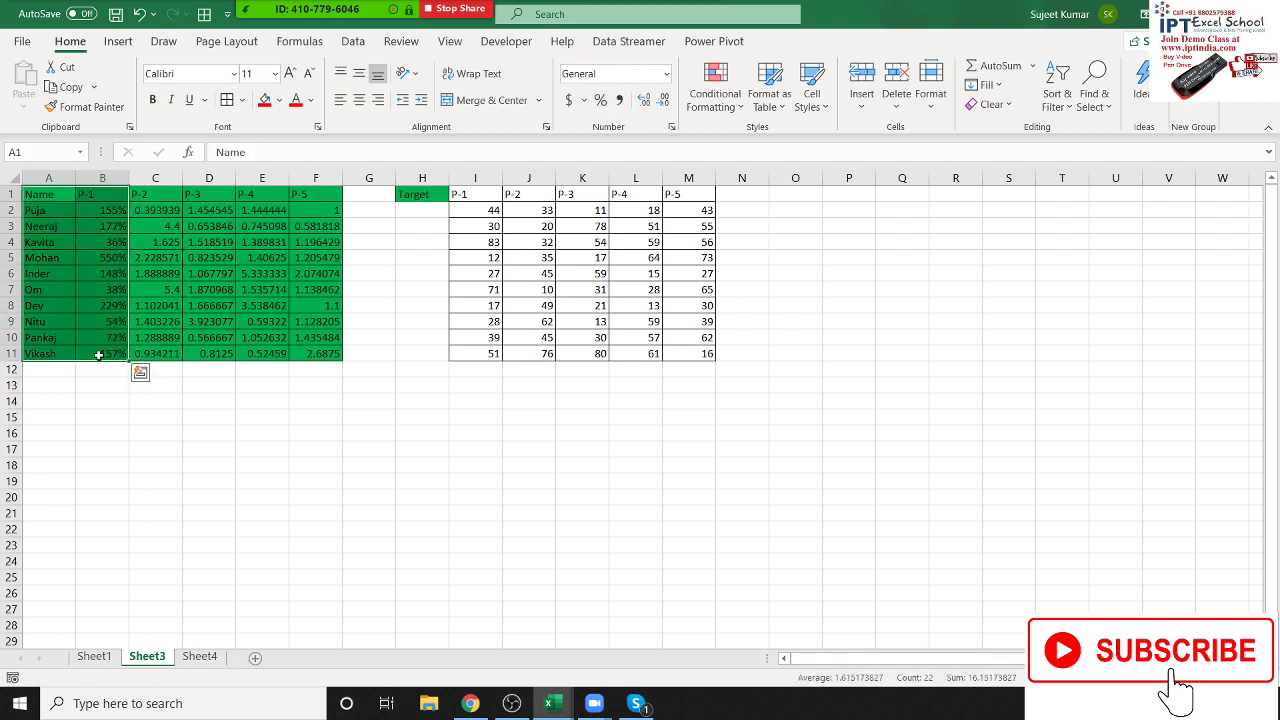
key(ctrl+c)
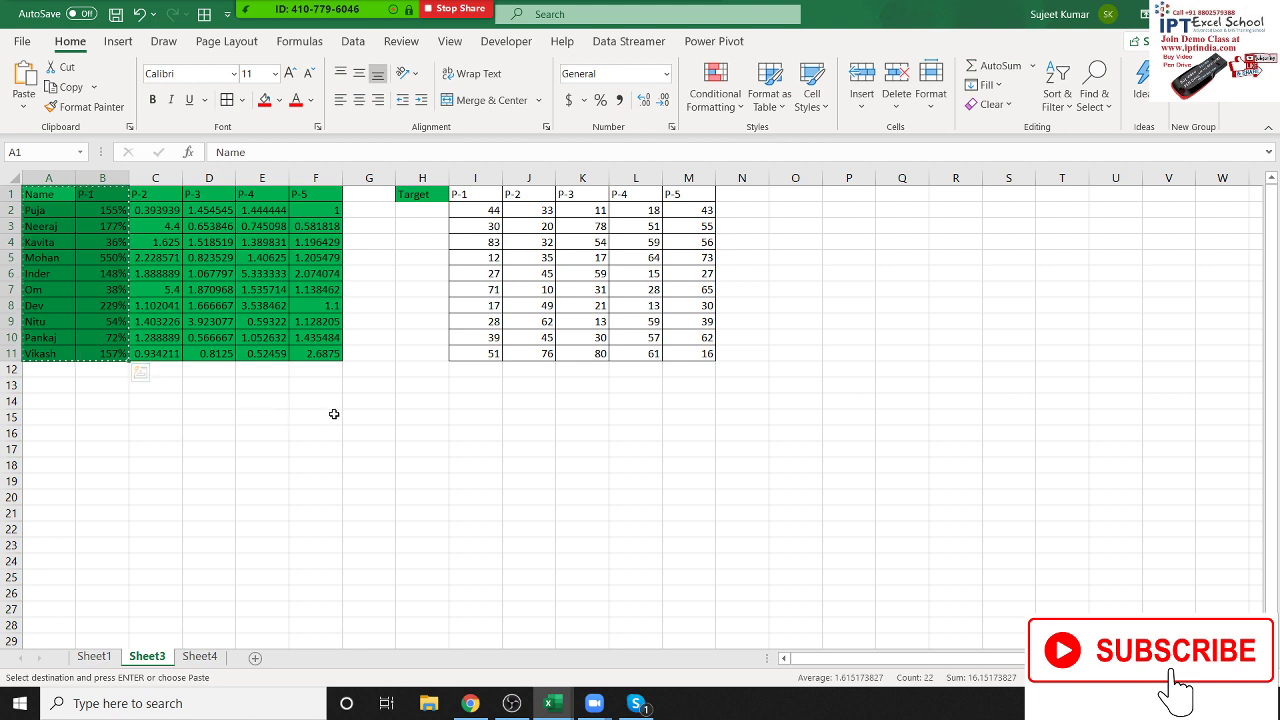
click(335, 416)
right_click(335, 416)
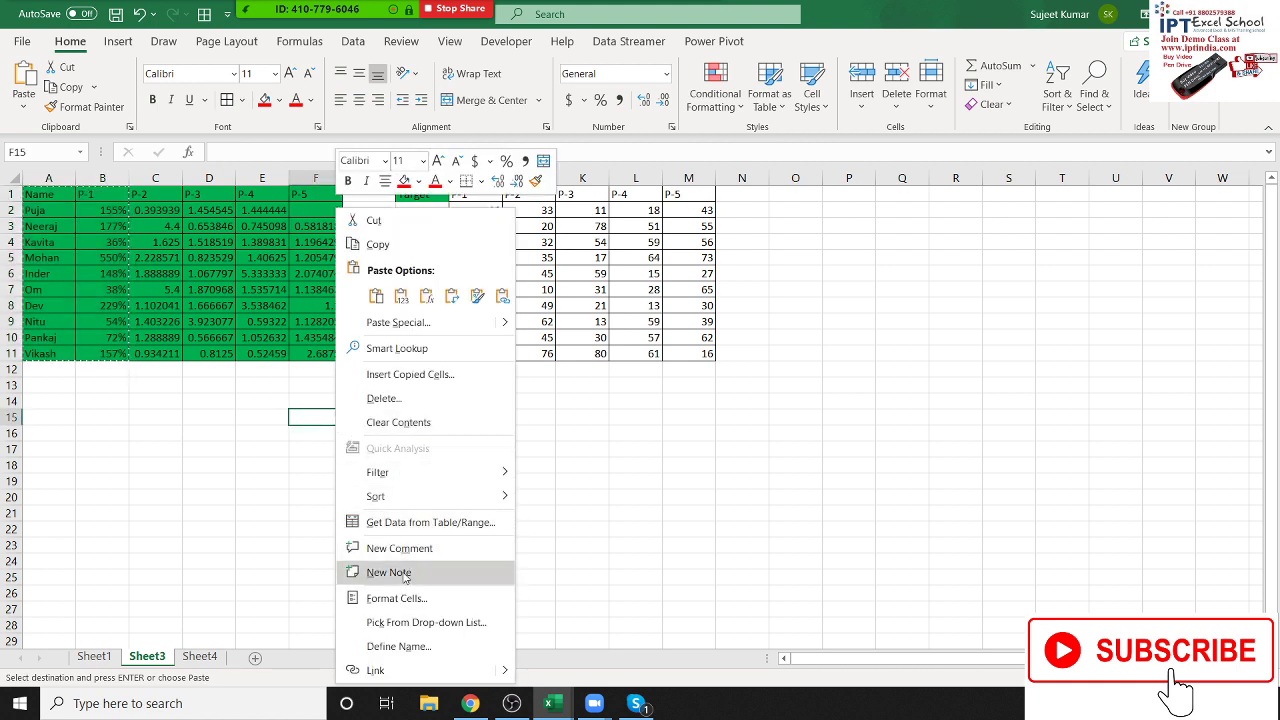
click(410, 322)
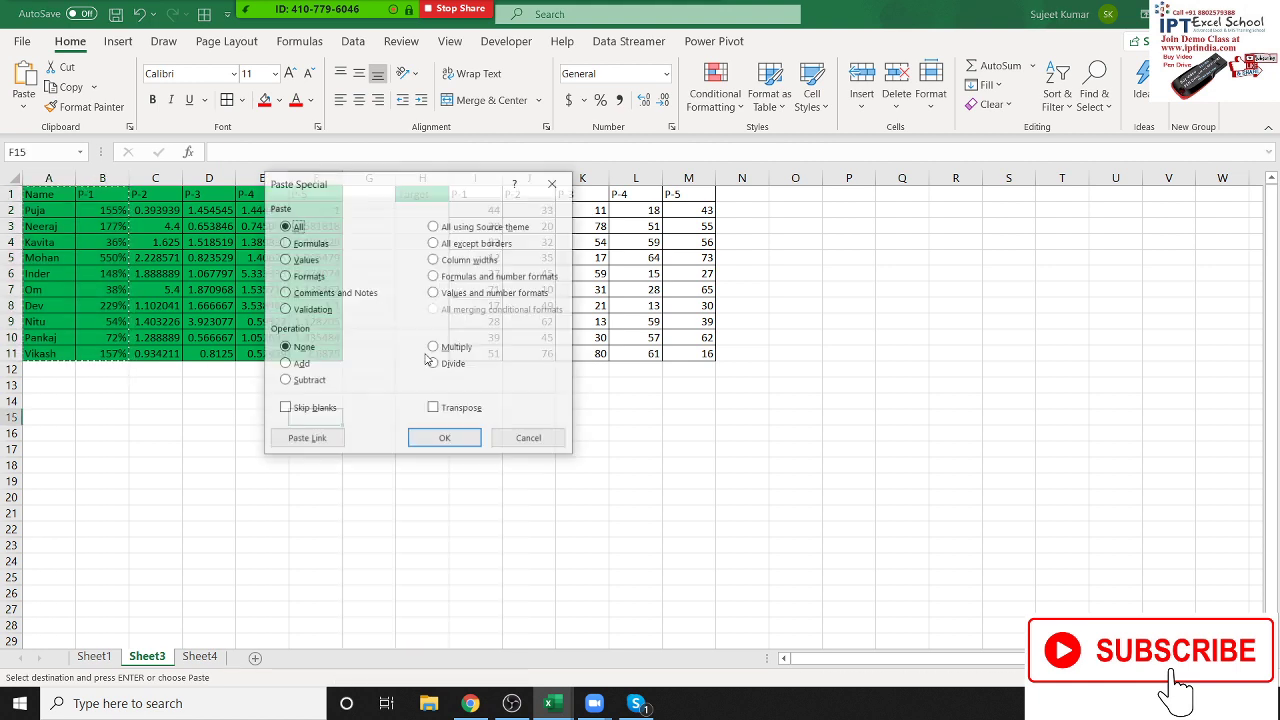
click(432, 407)
mouse_move(423, 186)
mouse_down()
mouse_move(771, 143)
mouse_move(901, 100)
mouse_up()
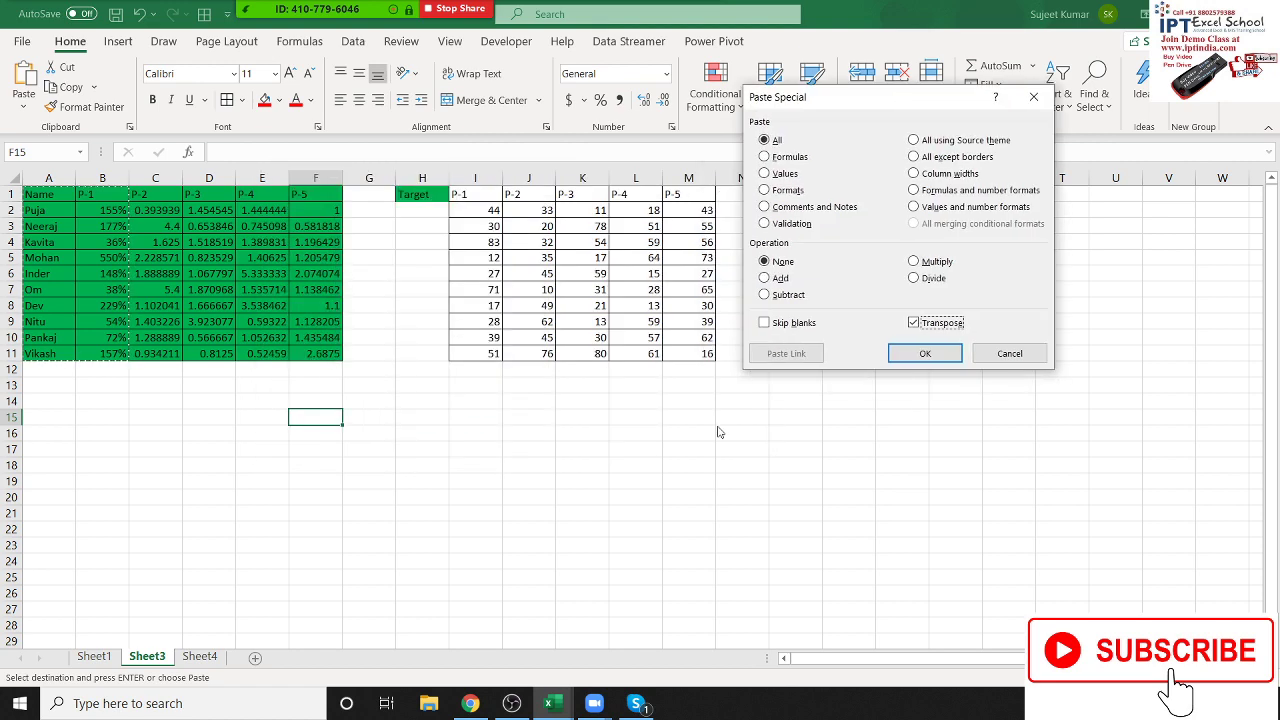
click(925, 353)
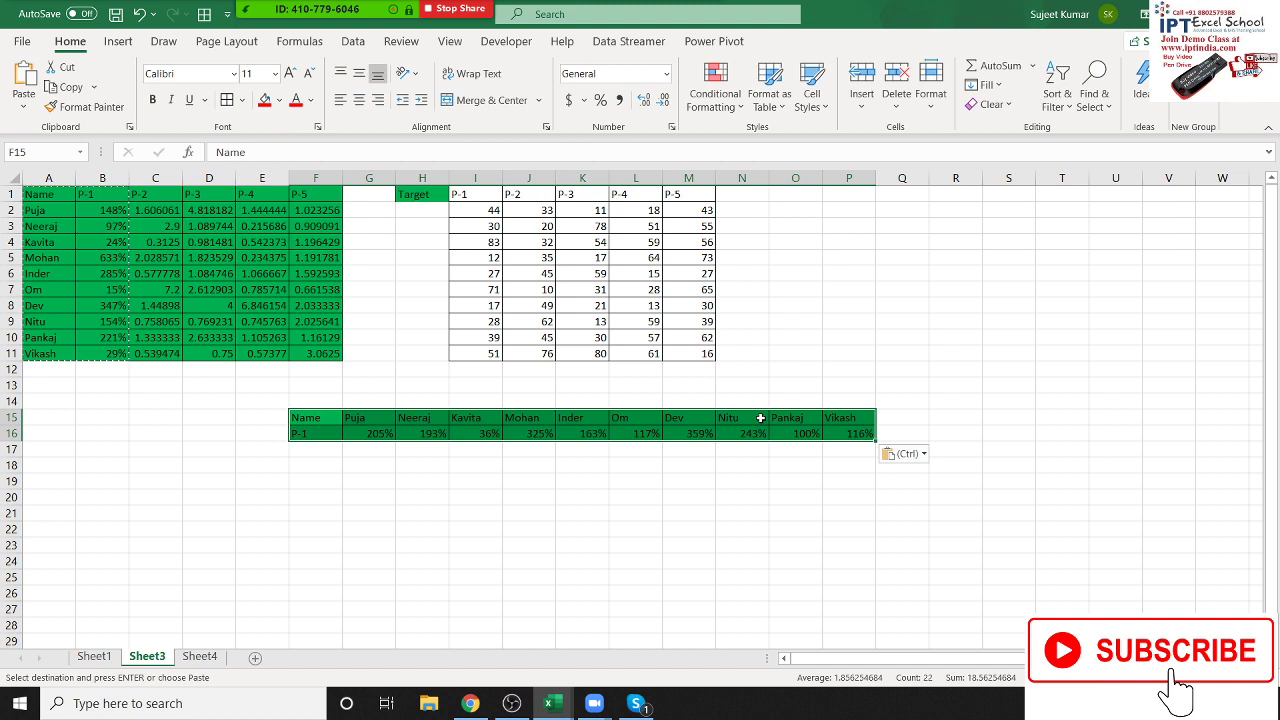
key(ctrl+c)
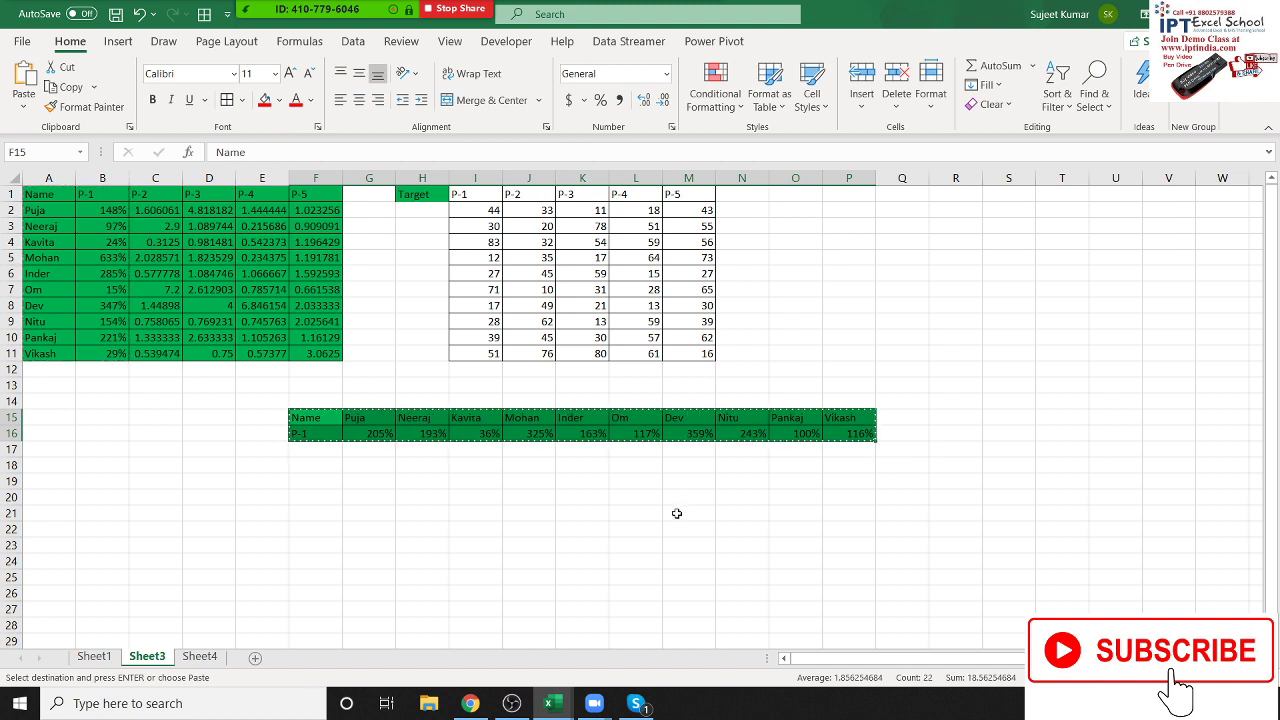
- Paste the copied F15:P16 rows transposed at D20, giving a vertical Name/P-1 block in D20:E30
right_click(205, 500)
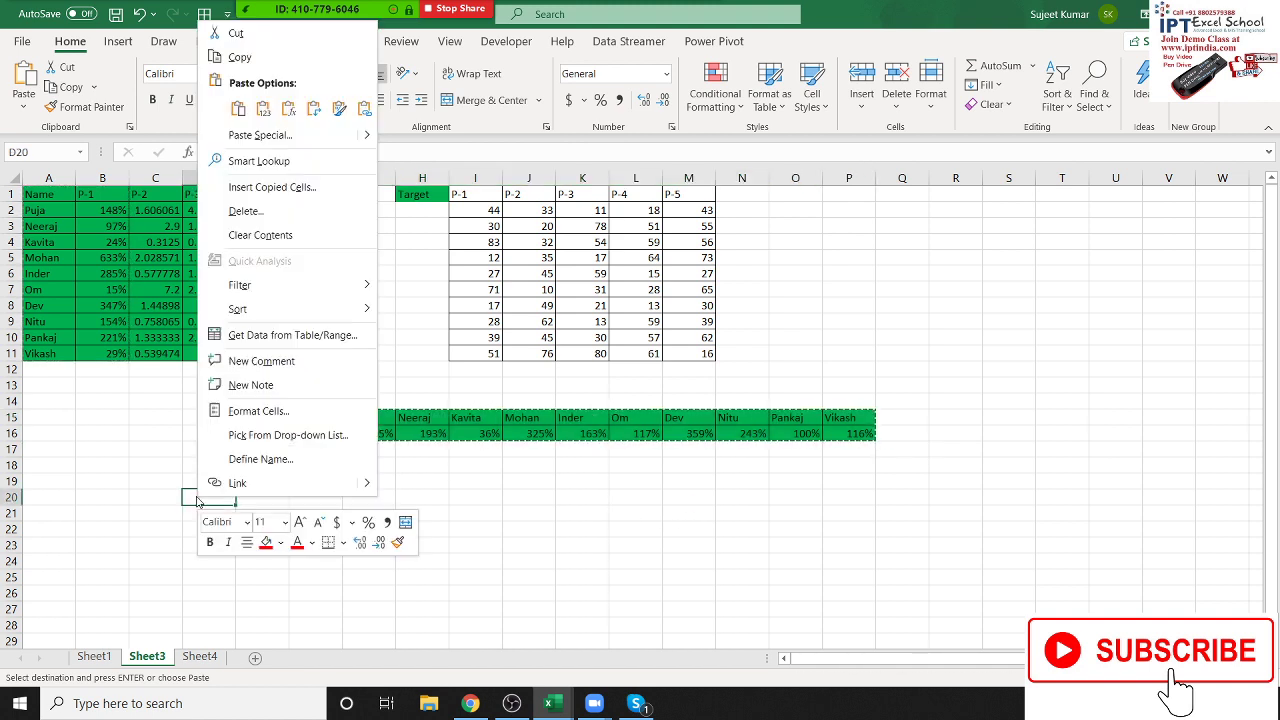
click(262, 135)
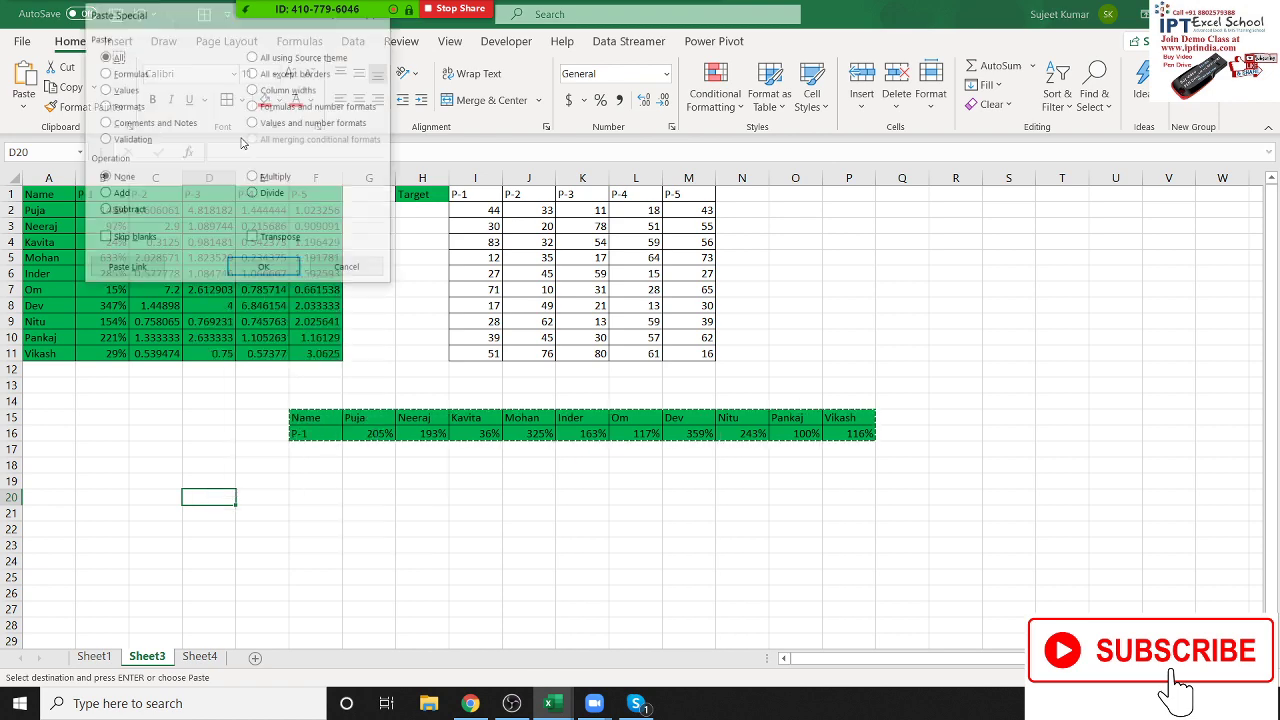
click(276, 241)
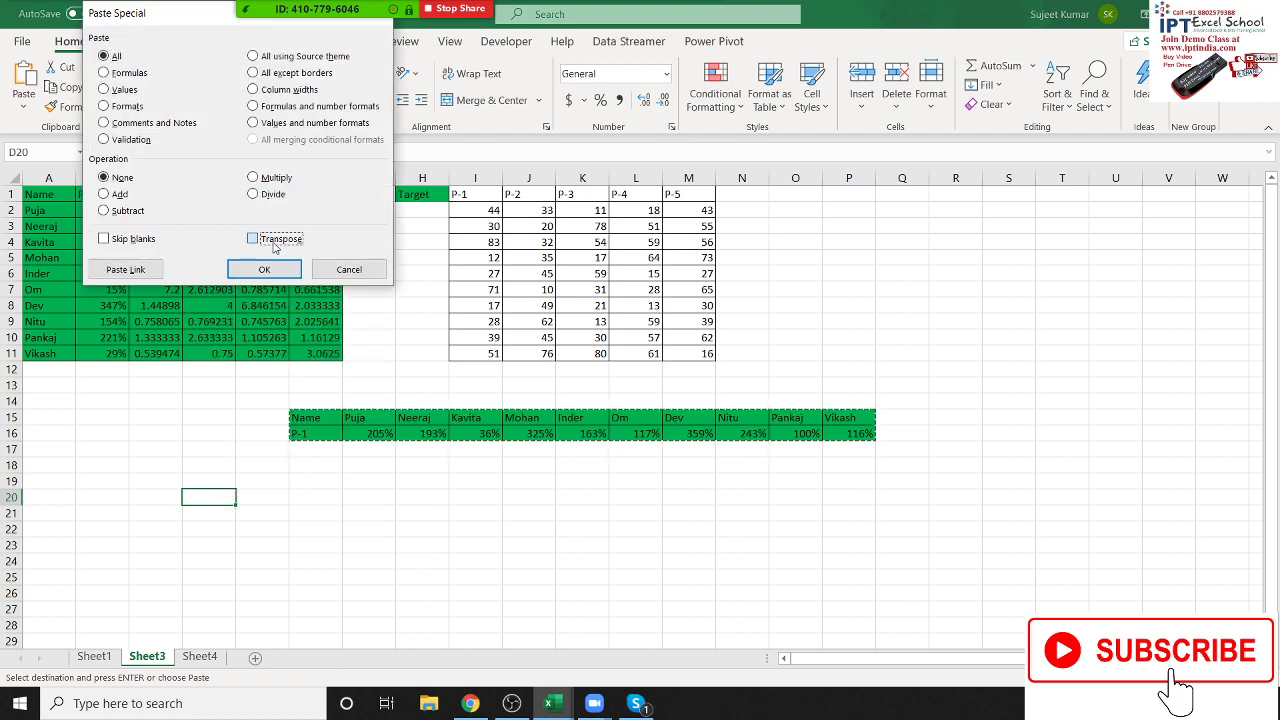
click(264, 270)
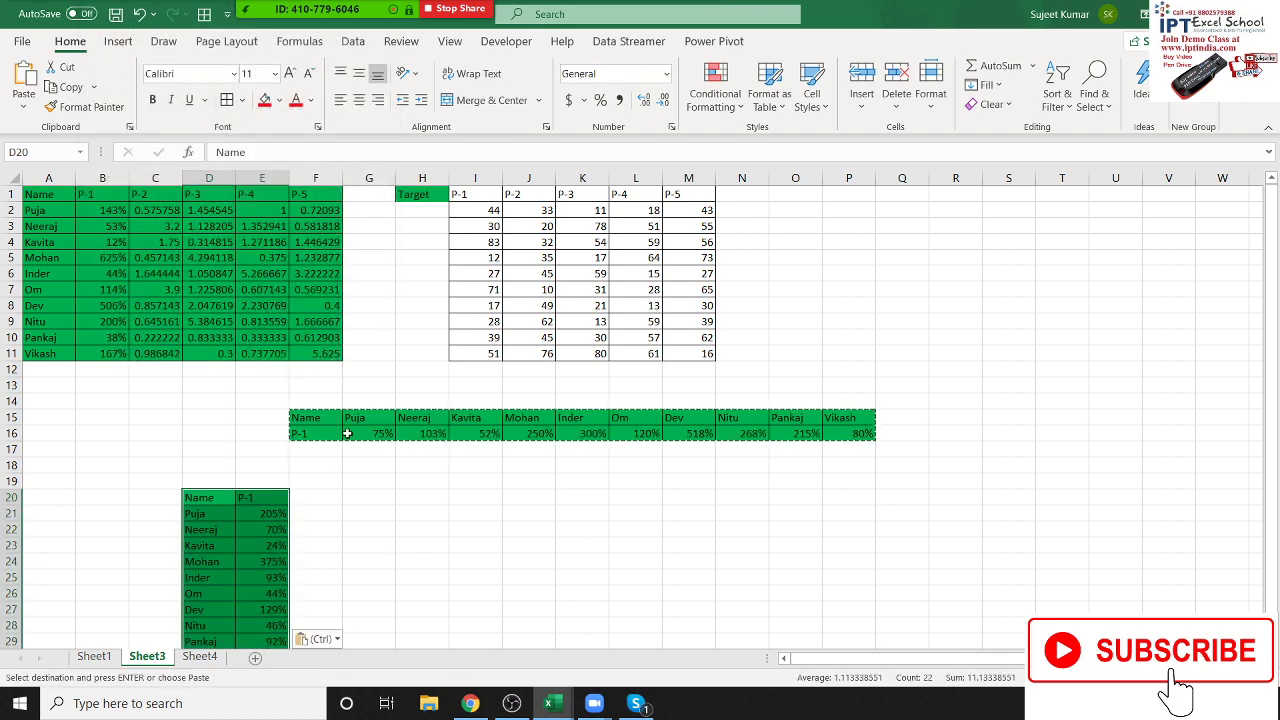
scroll(347, 433, down, 2)
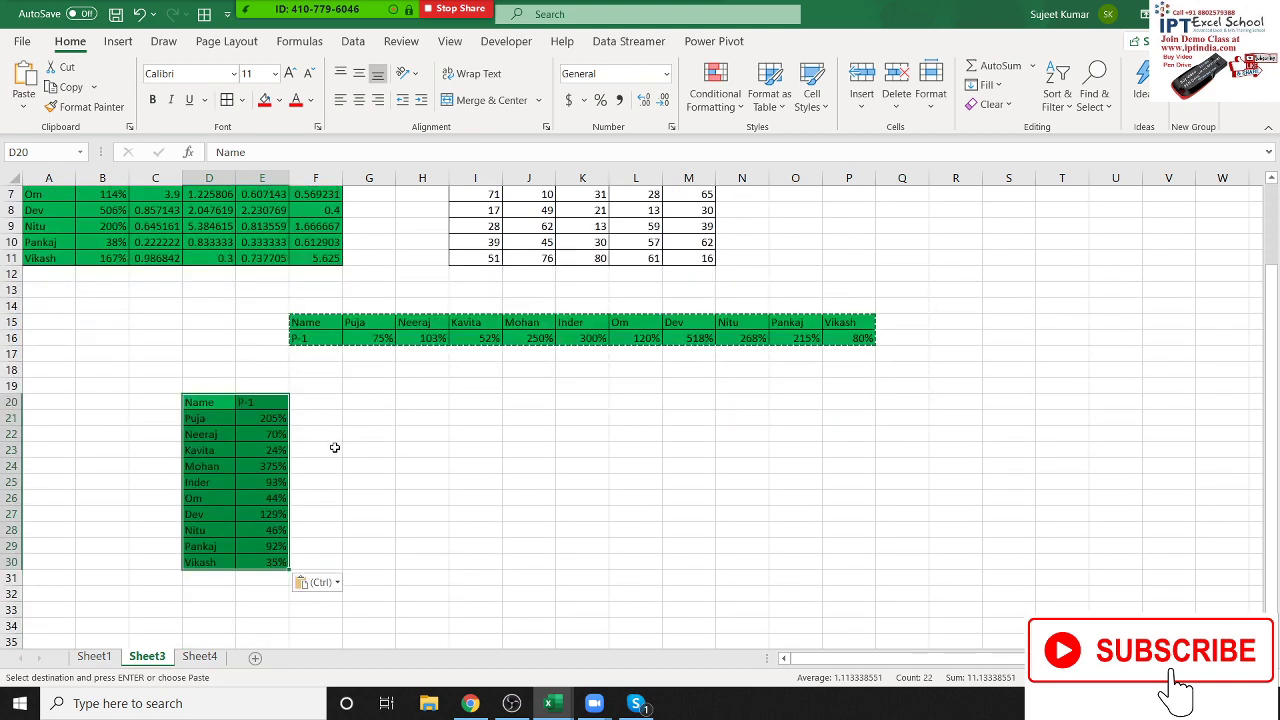
scroll(330, 445, up, 1)
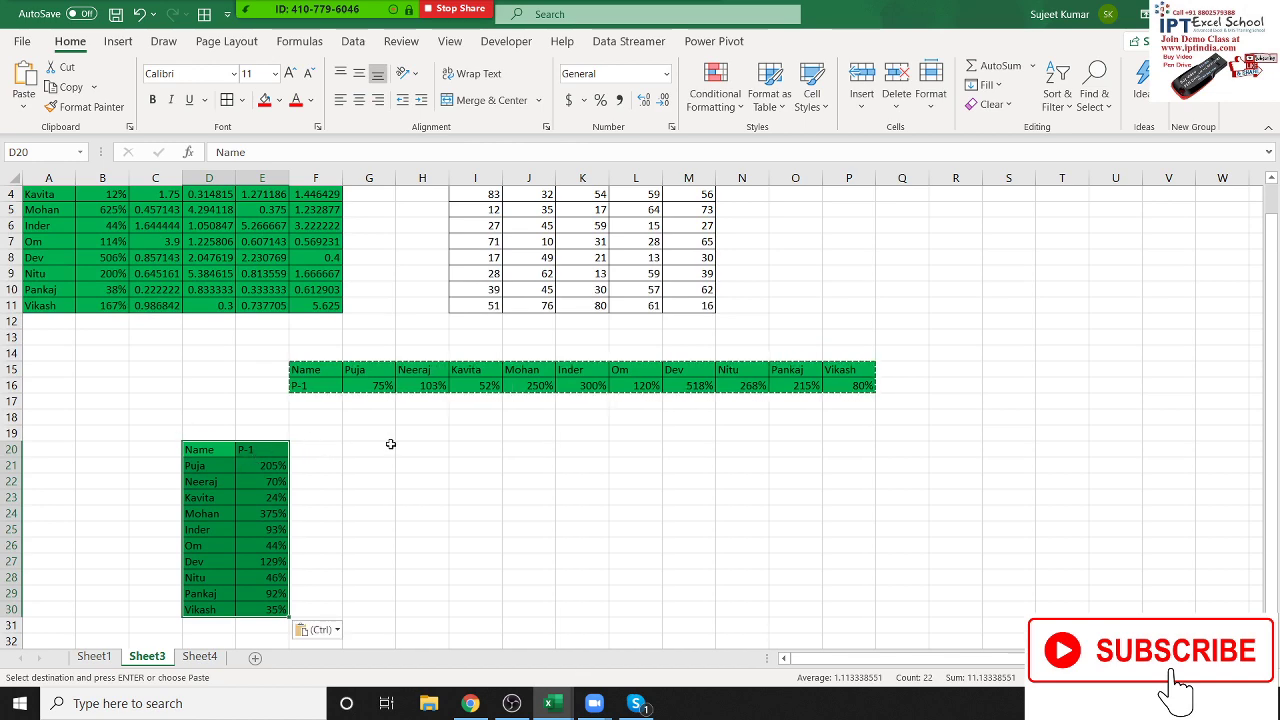
scroll(378, 455, up, 1)
scroll(378, 455, up, 1)
click(212, 450)
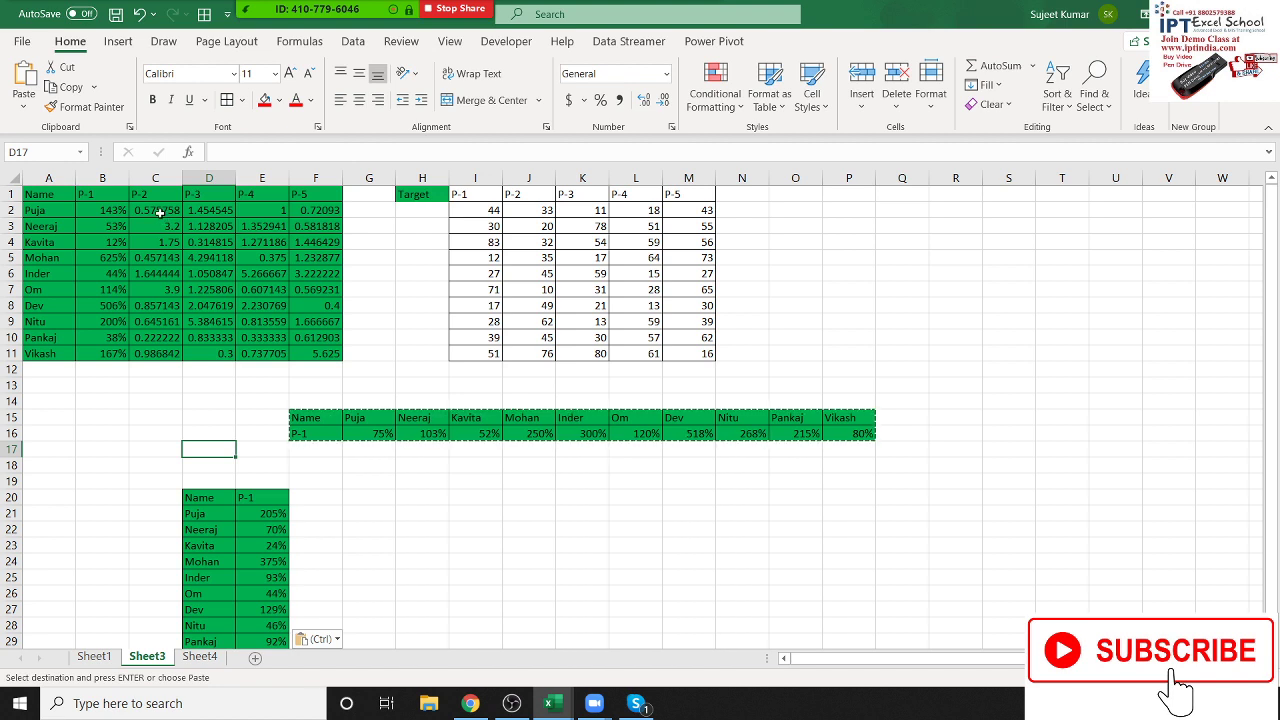
- Inspect C2's RANDBETWEEN formula and force the random scores to recalculate
click(159, 213)
double_click(159, 213)
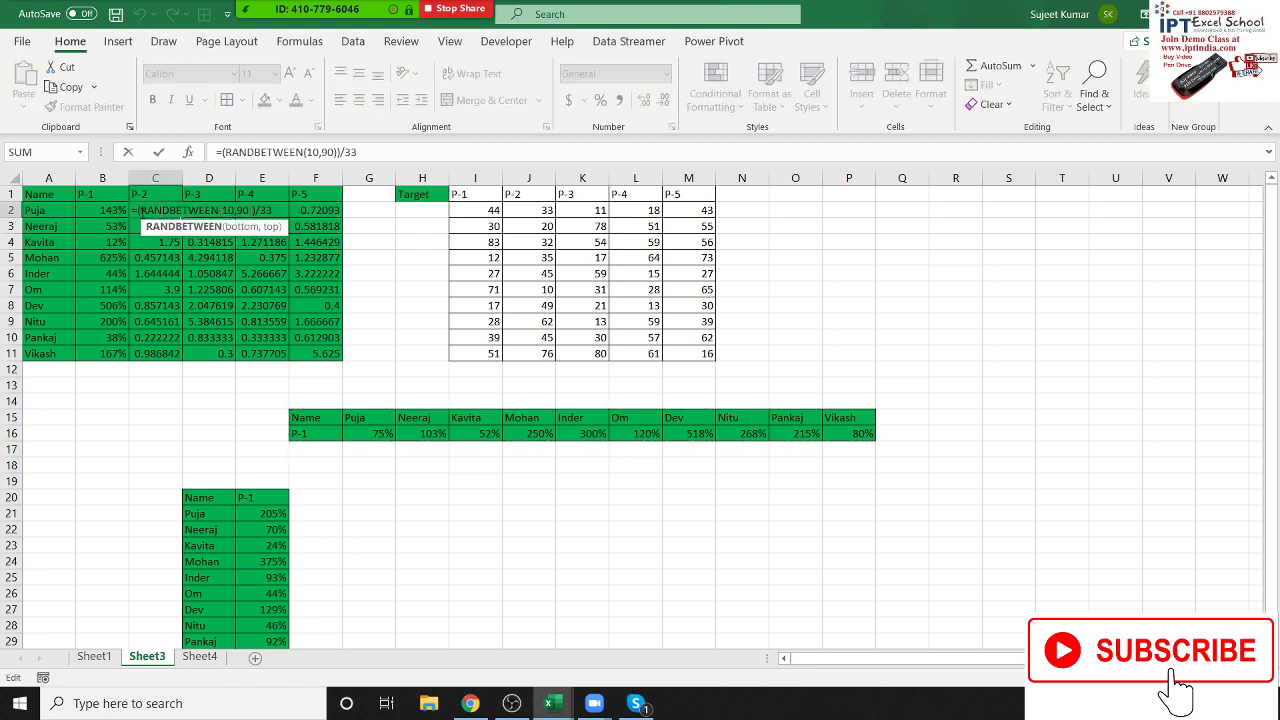
drag(141, 210, 247, 211)
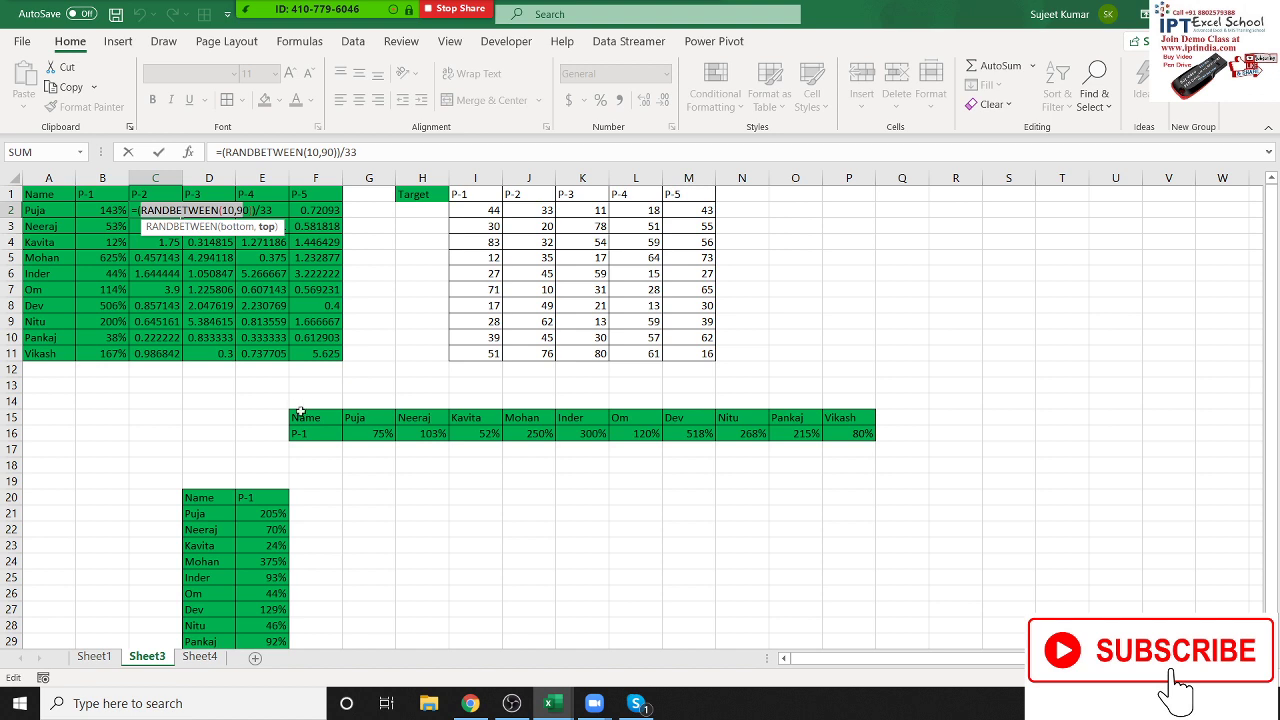
key(Escape)
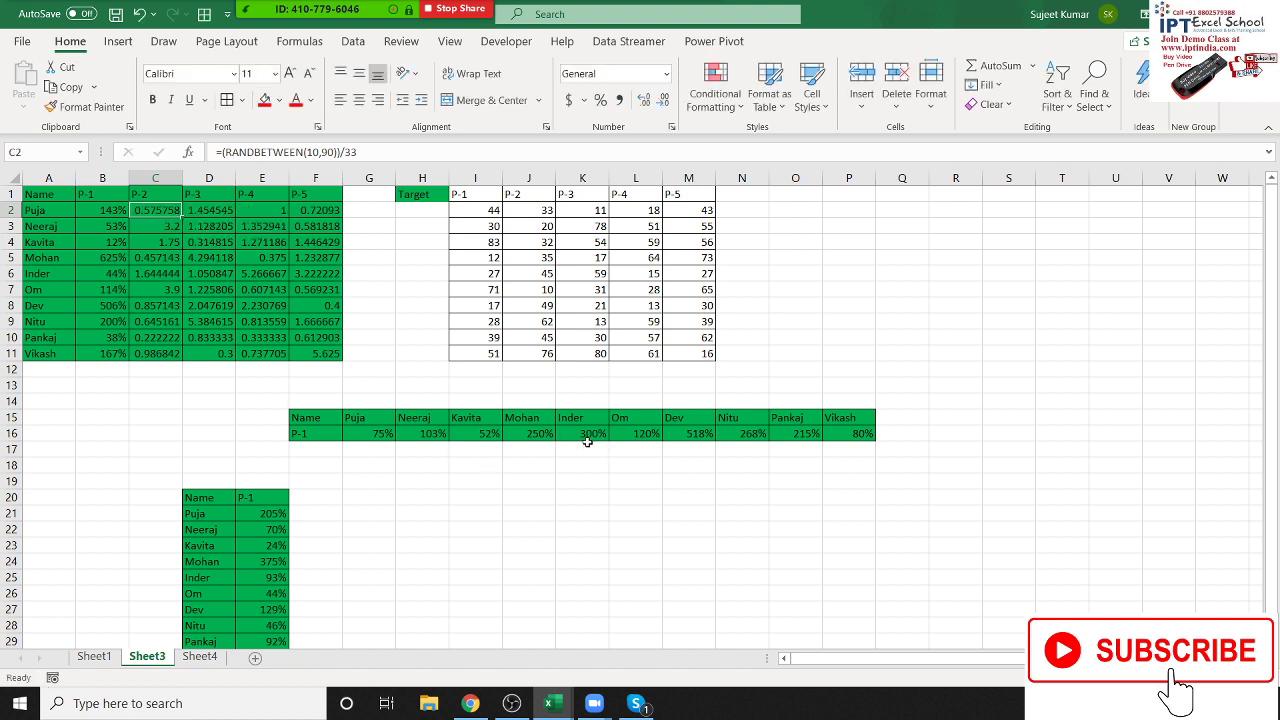
click(586, 468)
double_click(586, 468)
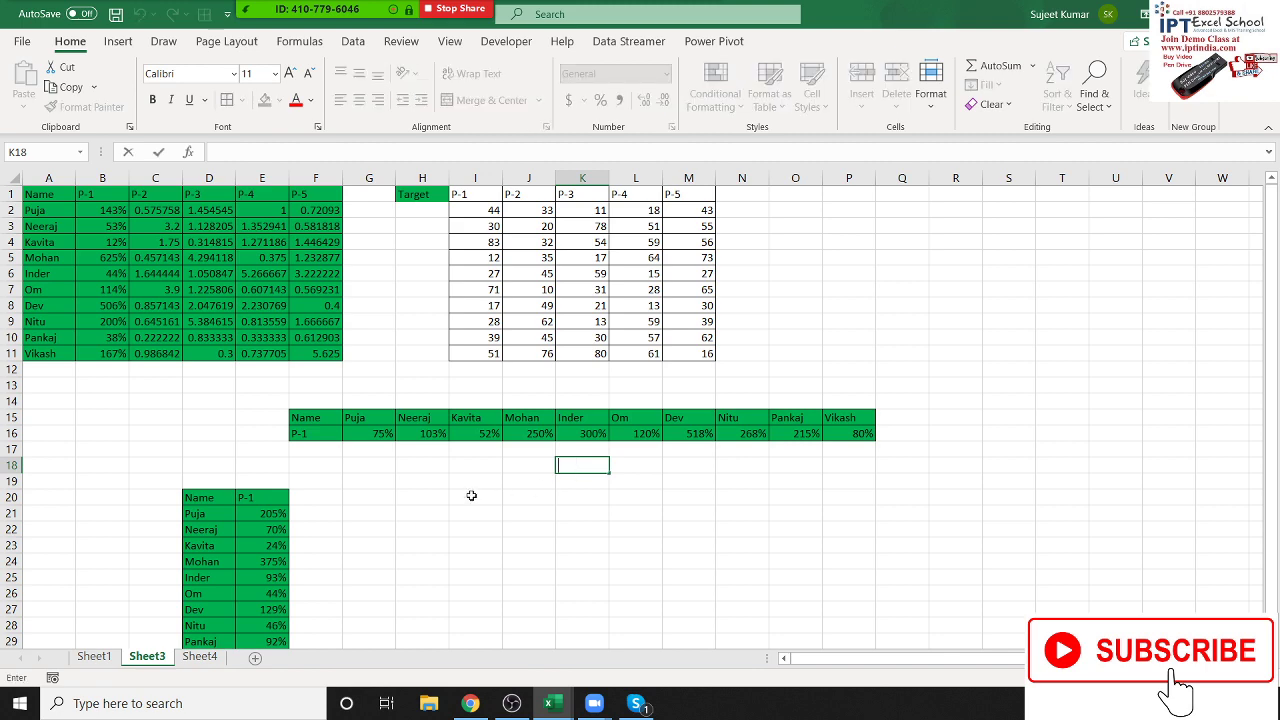
click(470, 495)
double_click(464, 497)
click(337, 514)
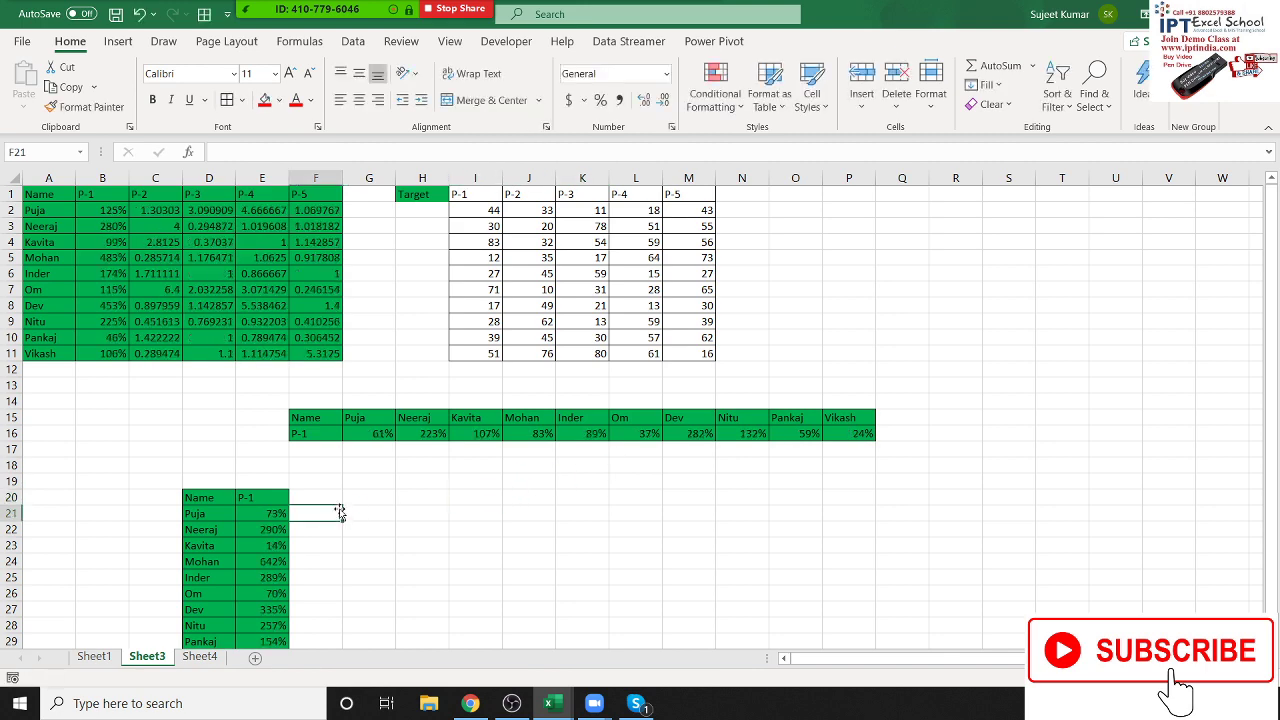
- Copy the P-1 to P-5 scores B2:F11 and paste them over themselves as values only
drag(95, 217, 305, 351)
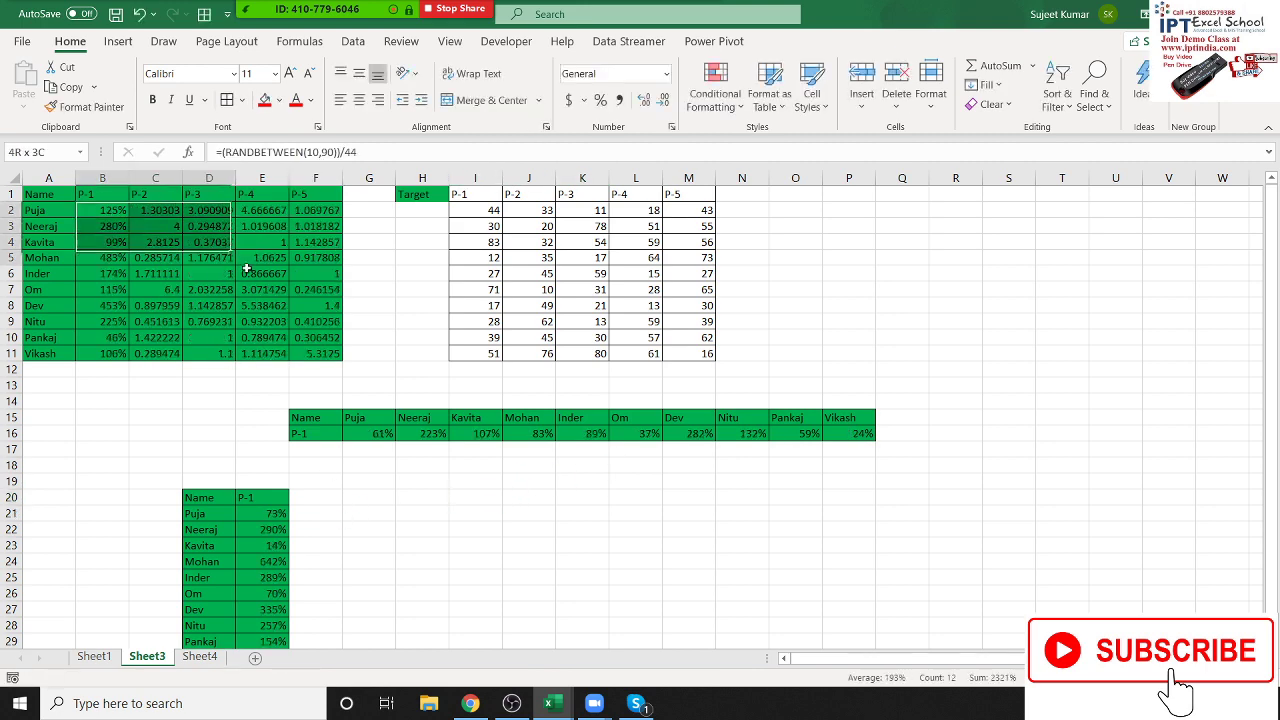
key(ctrl+c)
right_click(294, 335)
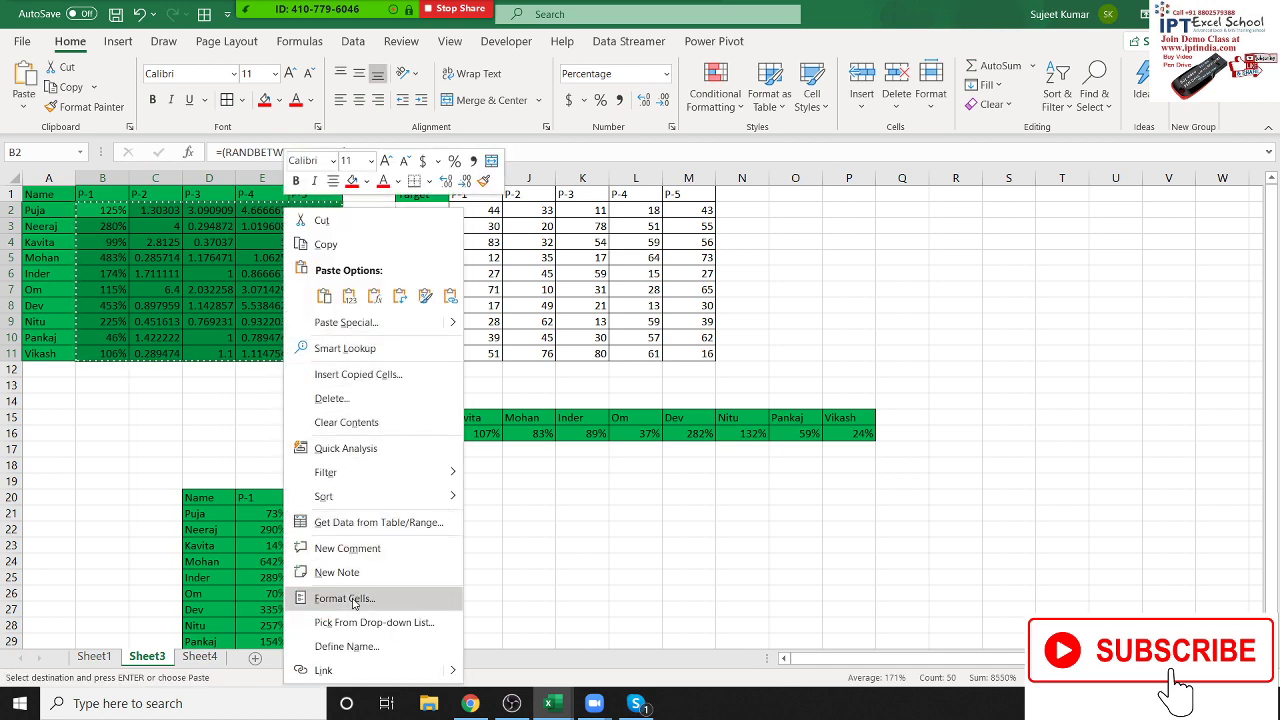
click(340, 322)
click(228, 263)
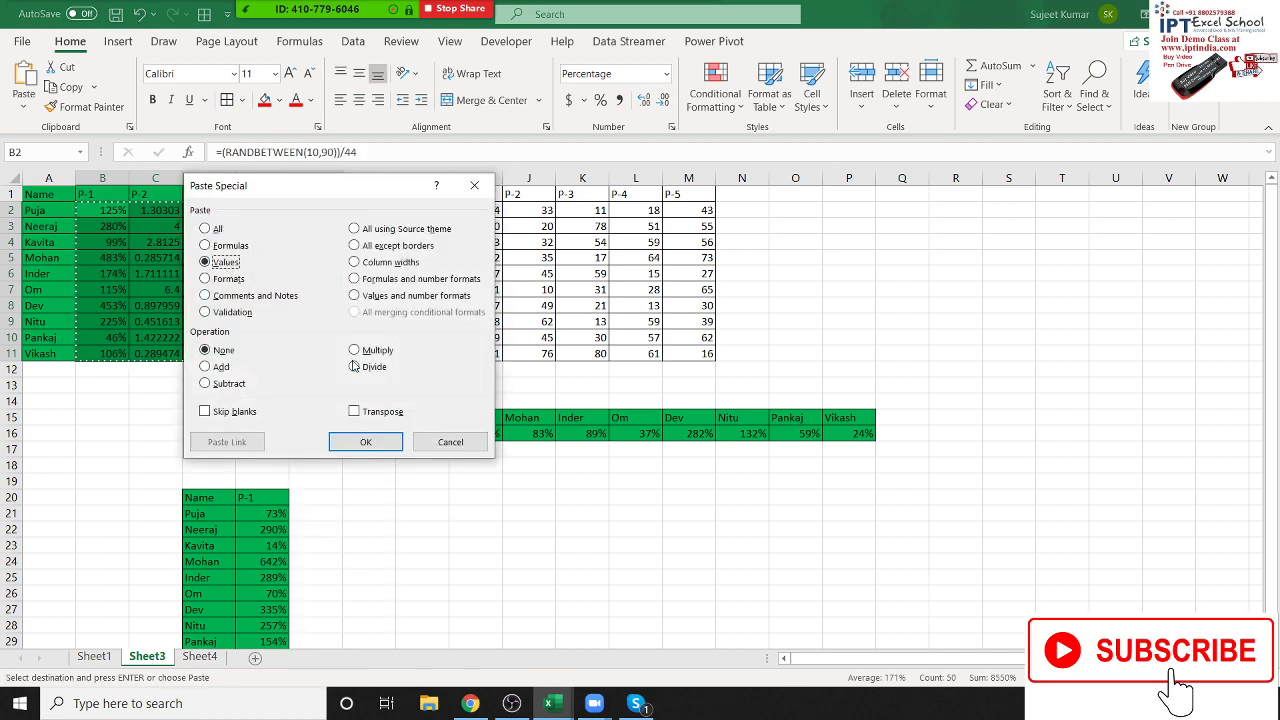
click(366, 442)
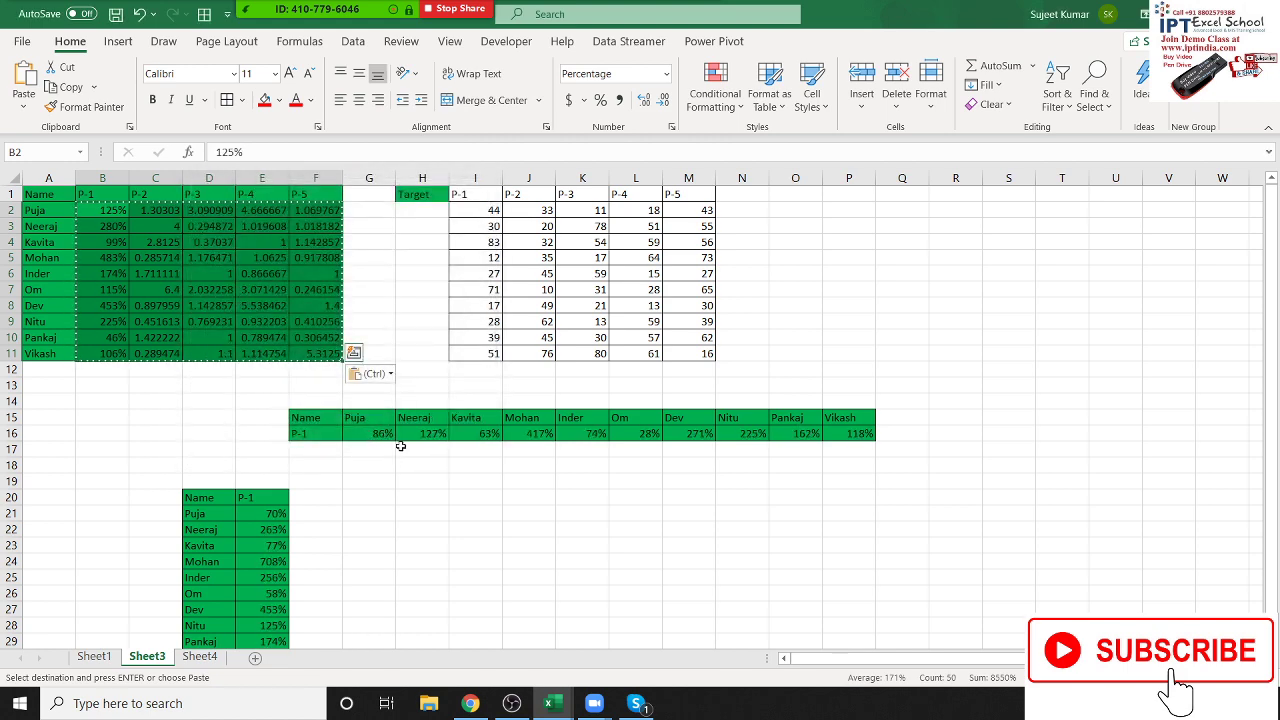
- Check the cells below the table, then move to a blank workbook
click(226, 309)
double_click(191, 412)
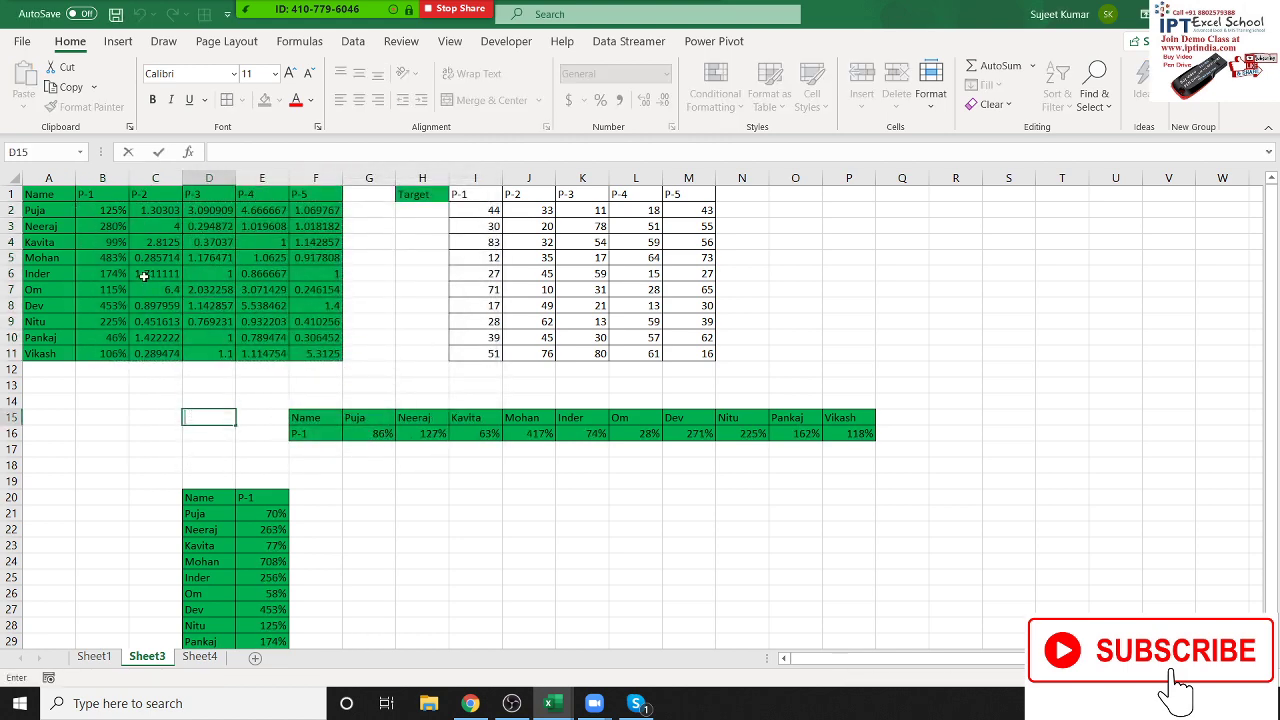
click(177, 415)
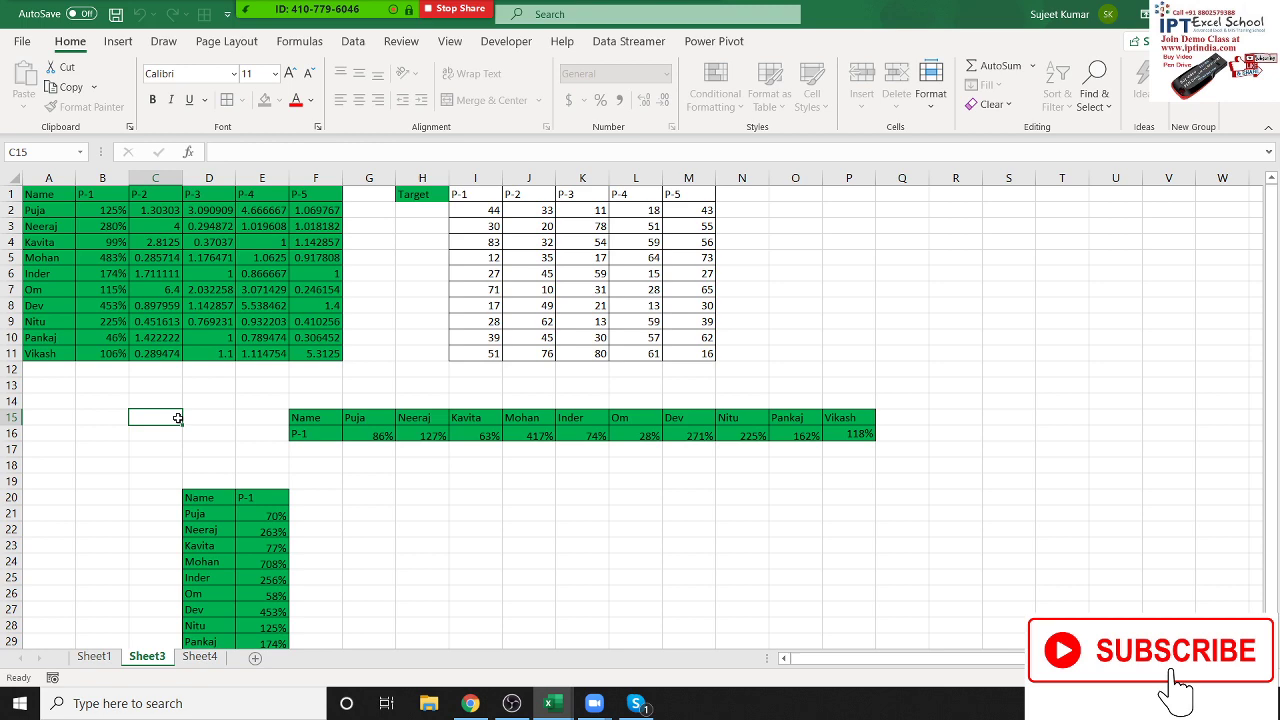
click(409, 436)
drag(409, 436, 700, 434)
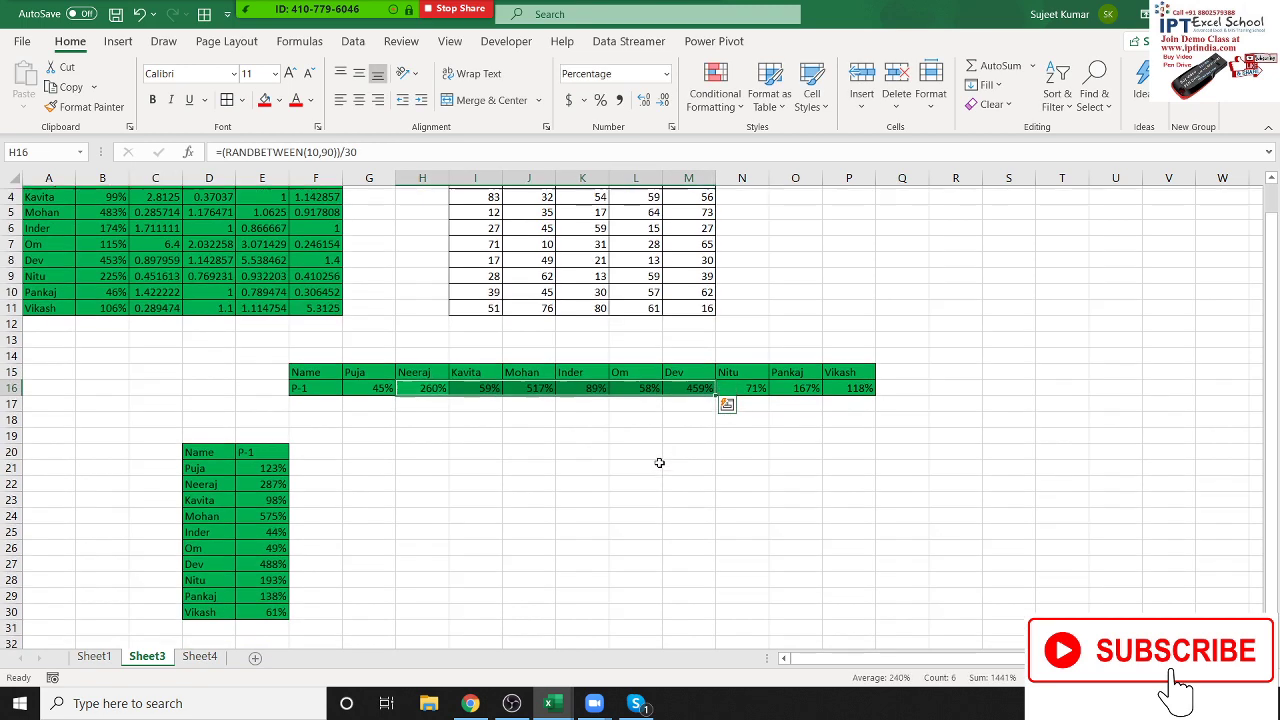
scroll(659, 460, down, 1)
scroll(659, 463, down, 1)
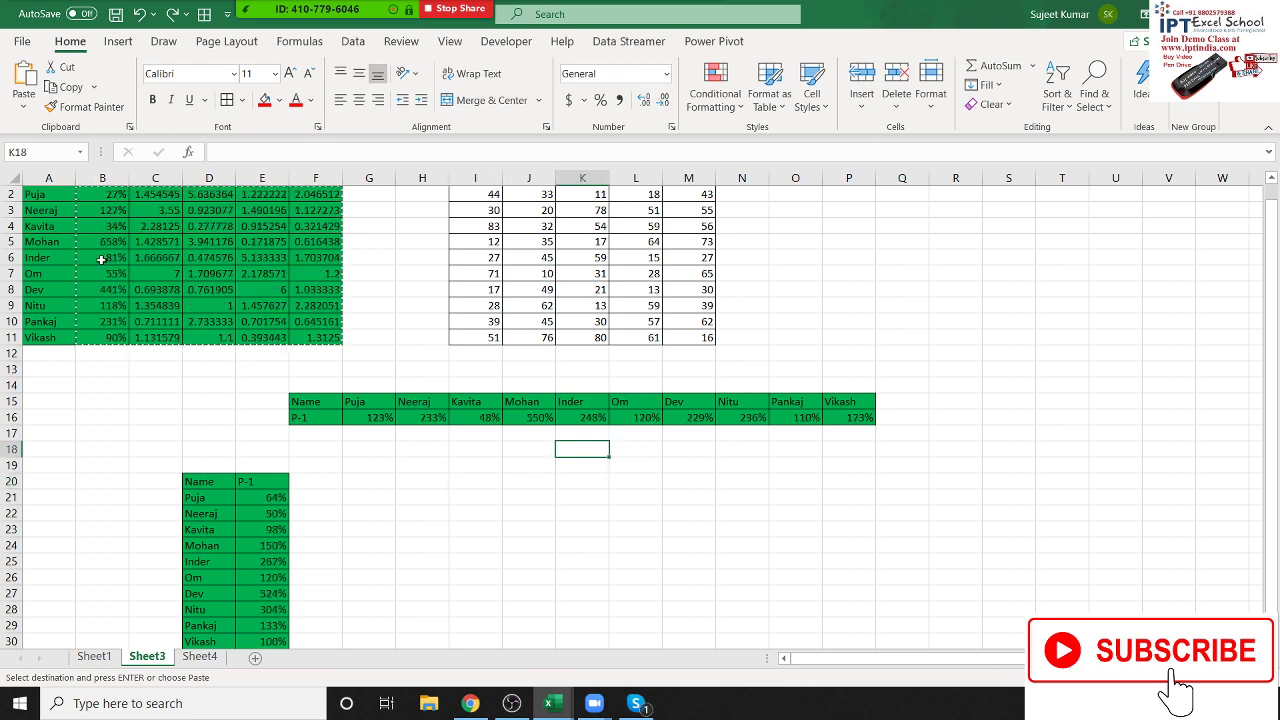
click(170, 420)
scroll(169, 432, up, 1)
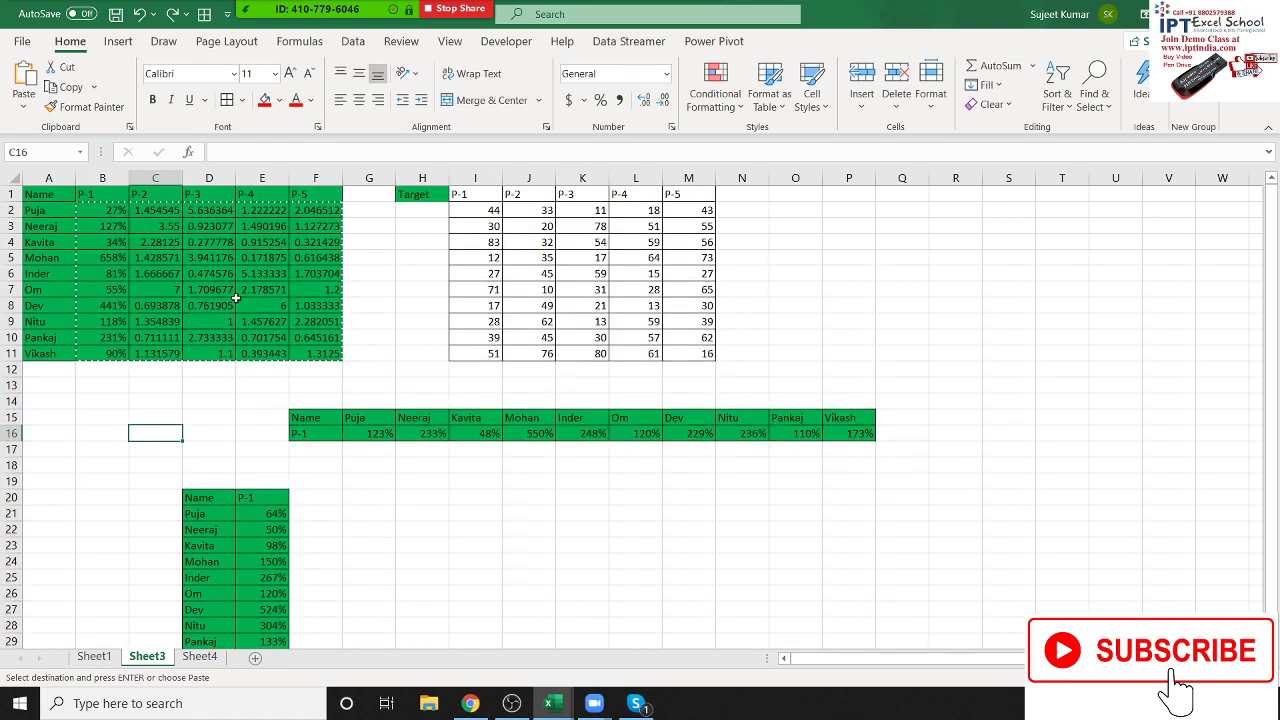
click(268, 416)
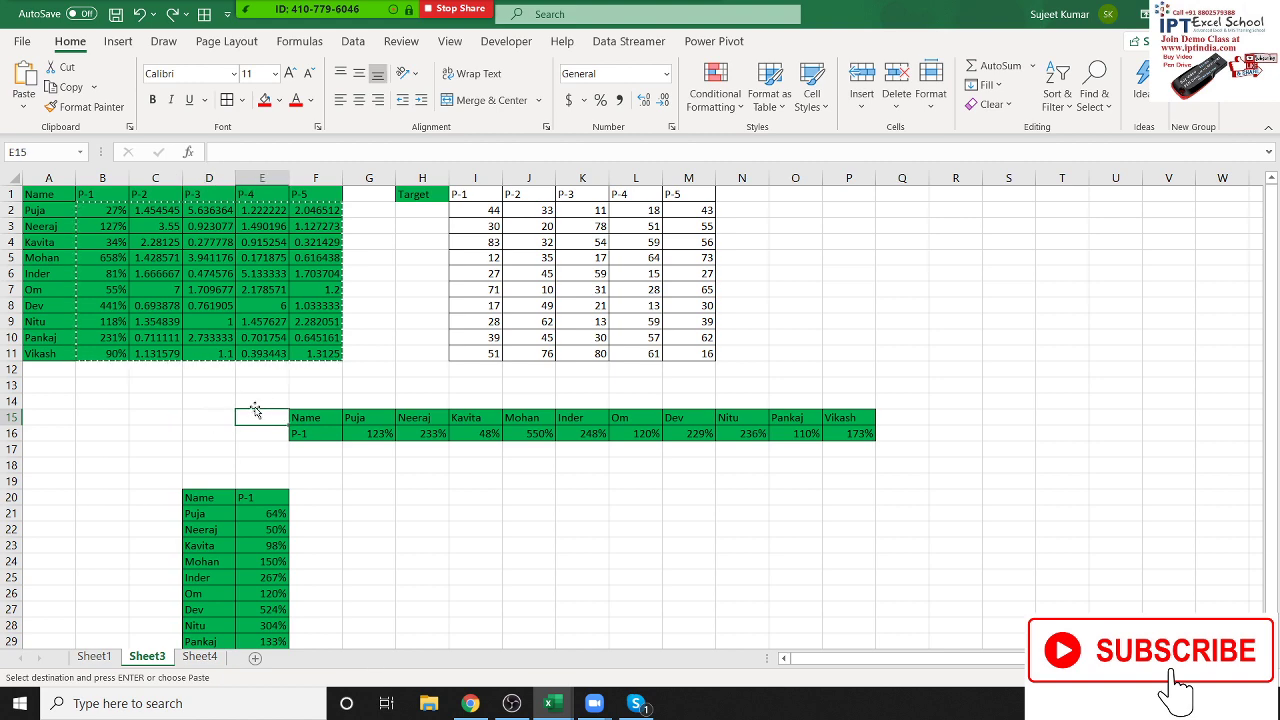
scroll(257, 414, down, 1)
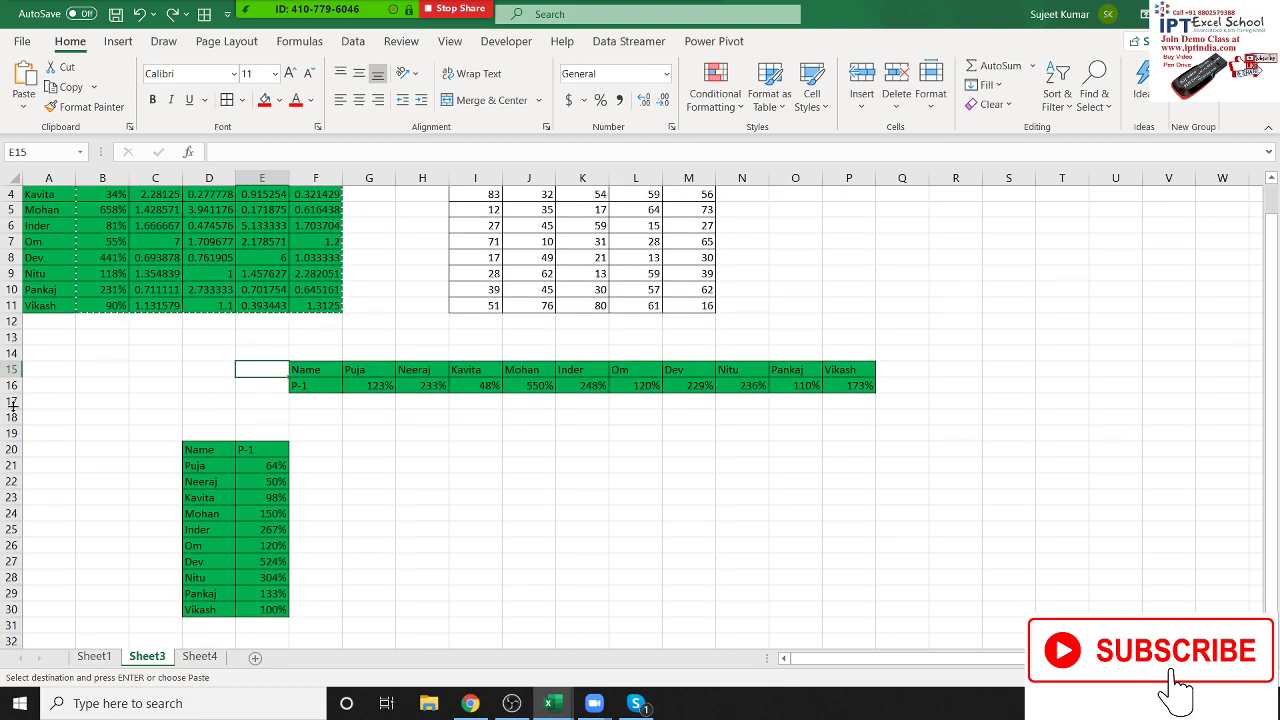
scroll(140, 447, up, 1)
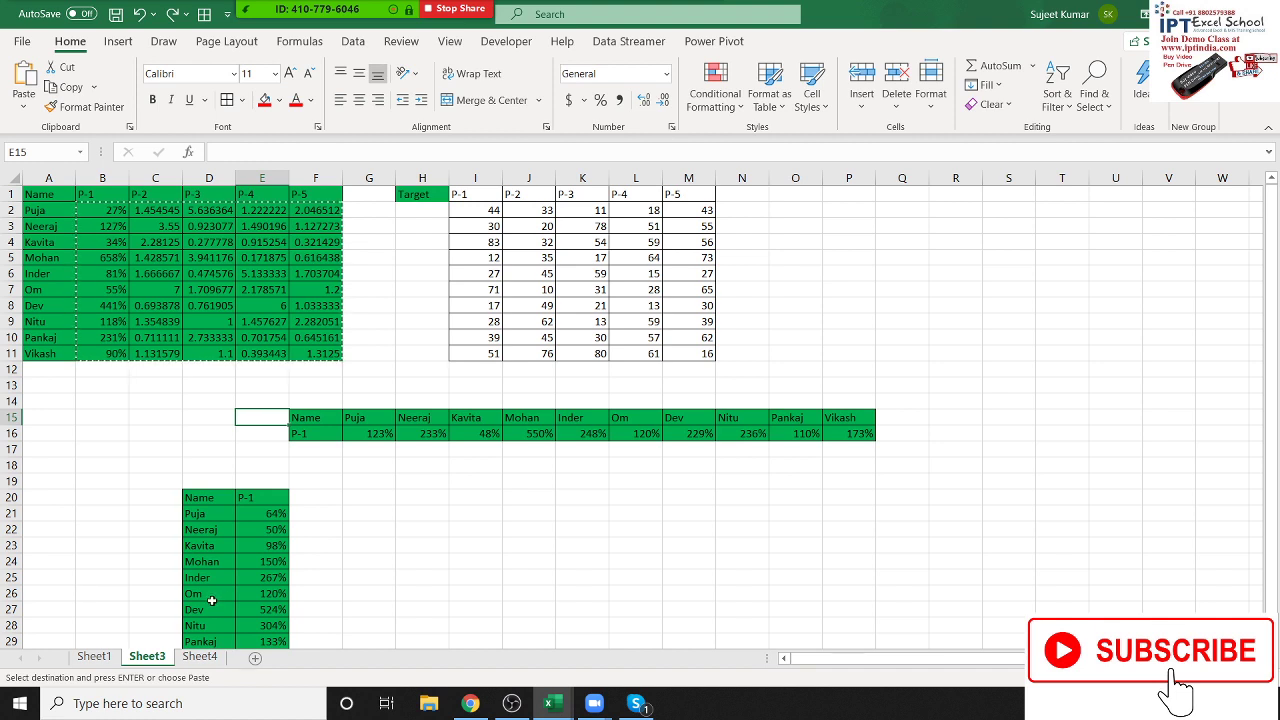
key(ctrl+n)
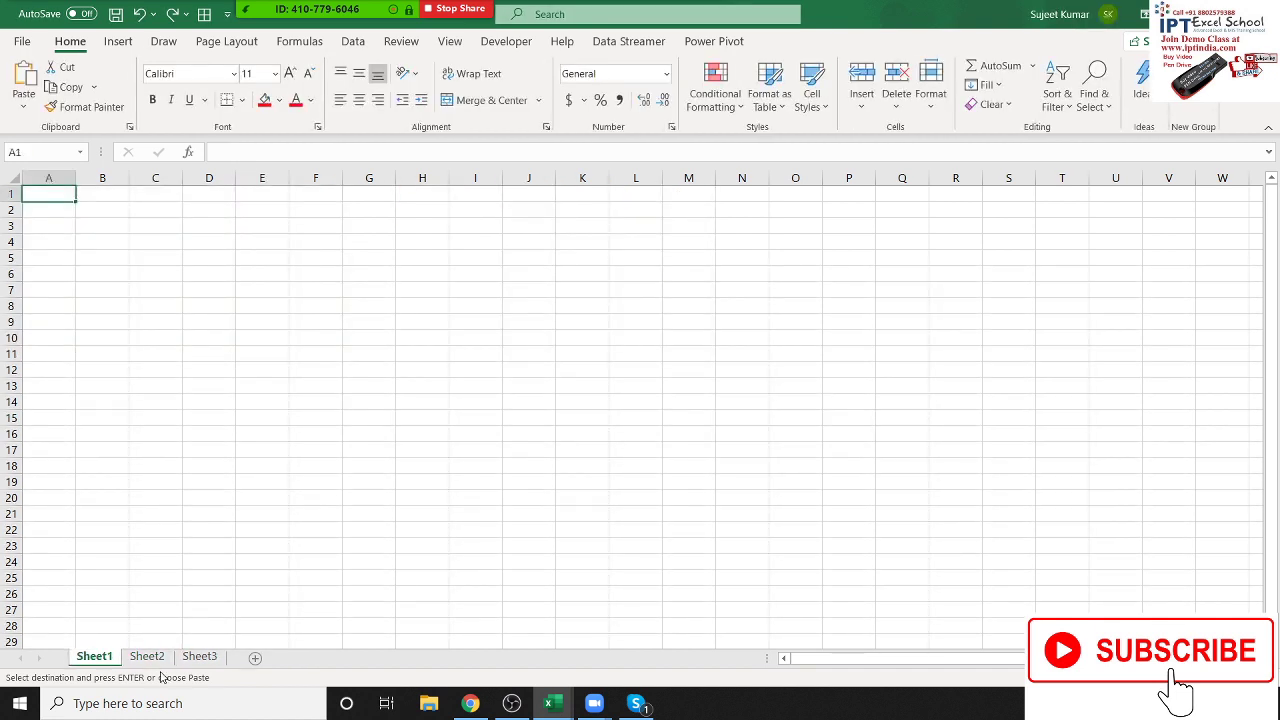
- Rename the first three sheets Summary, Delhi and Mumbai, correcting the 'Mubai' typo
click(96, 656)
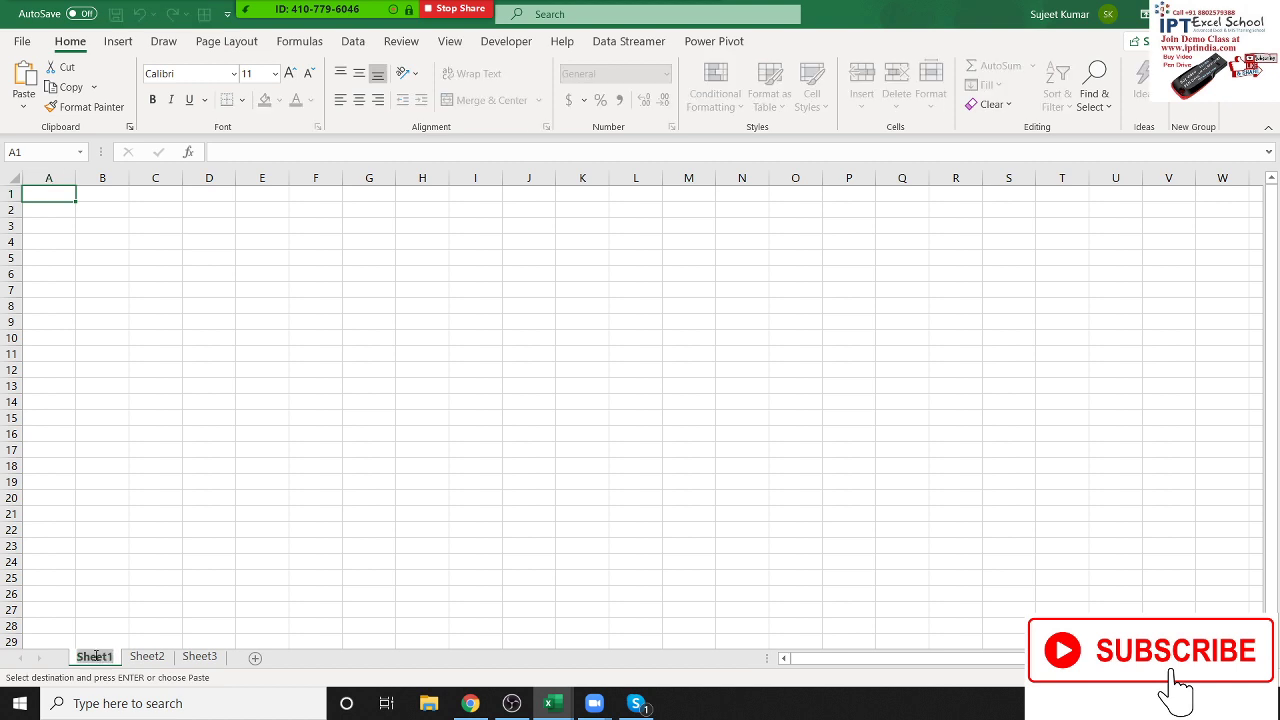
text(Summa)
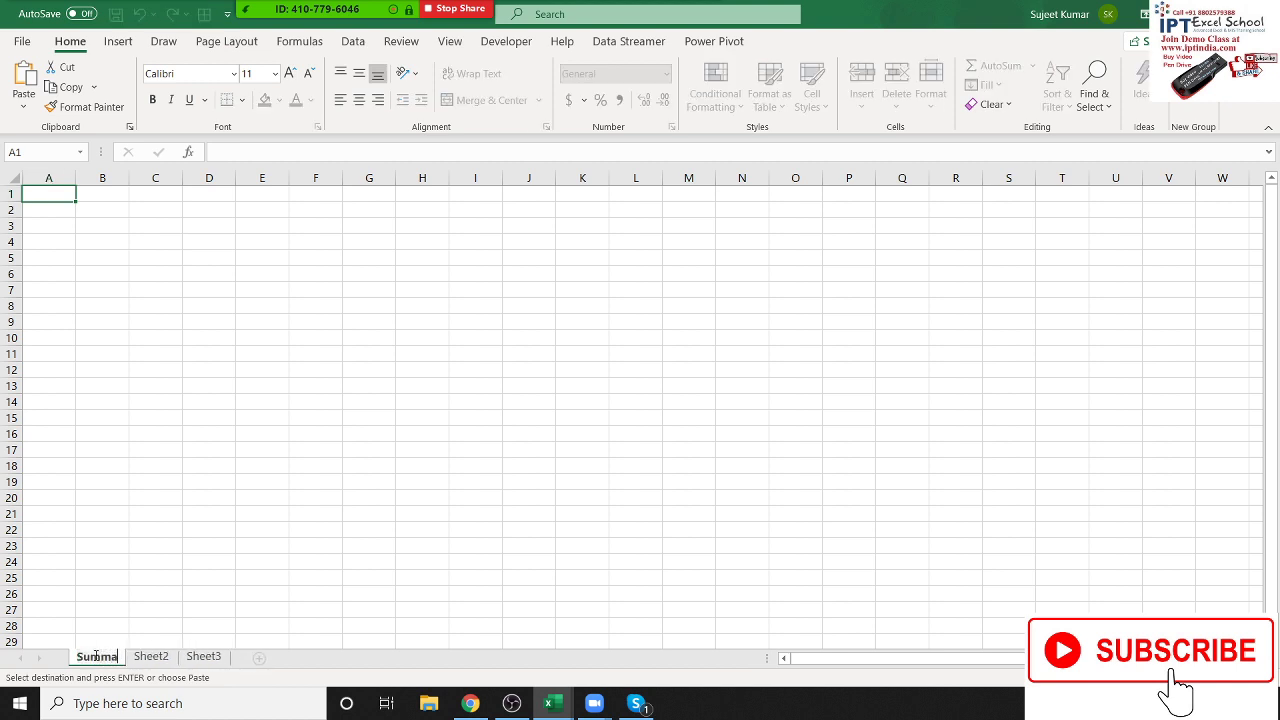
text(ry)
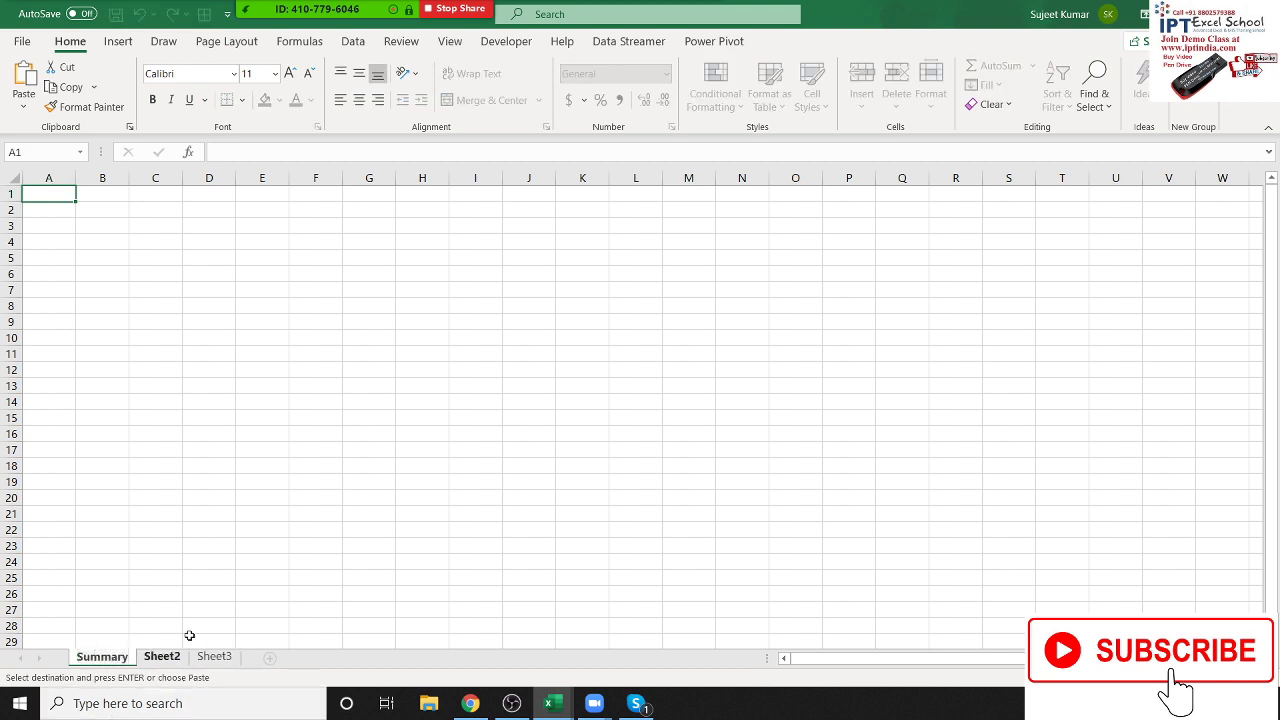
click(202, 598)
double_click(162, 656)
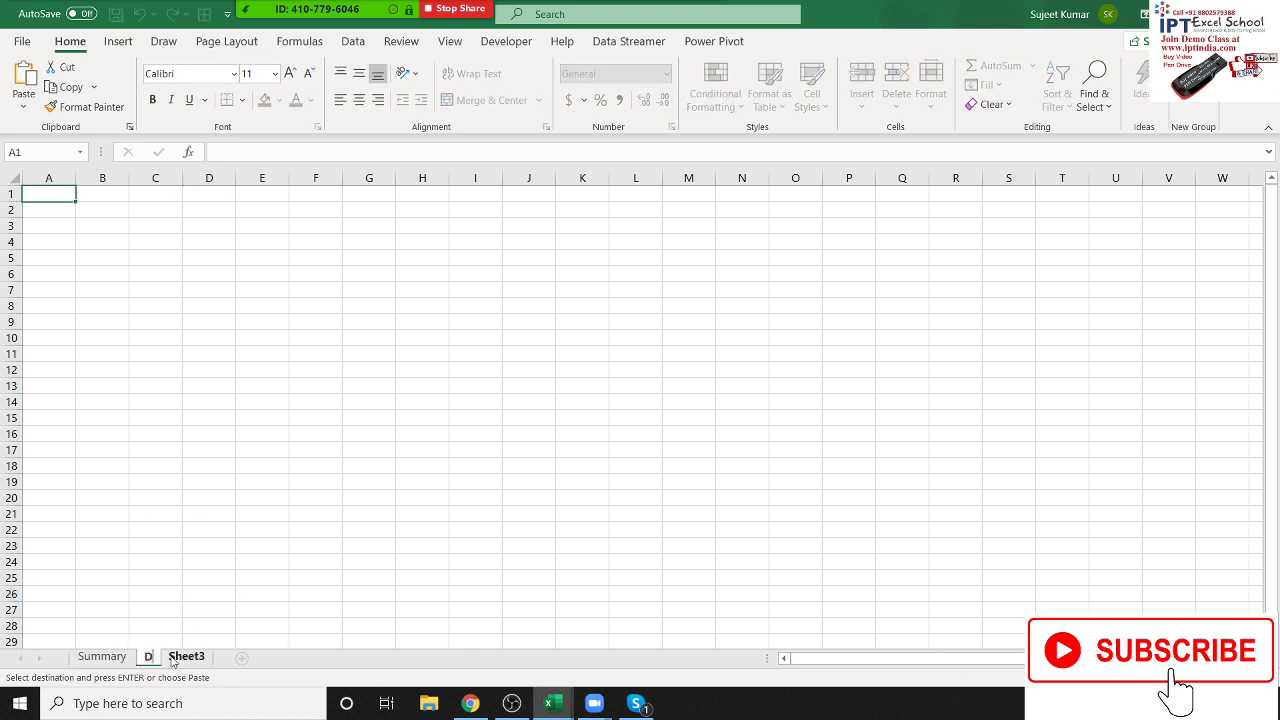
text(Delhi)
click(200, 660)
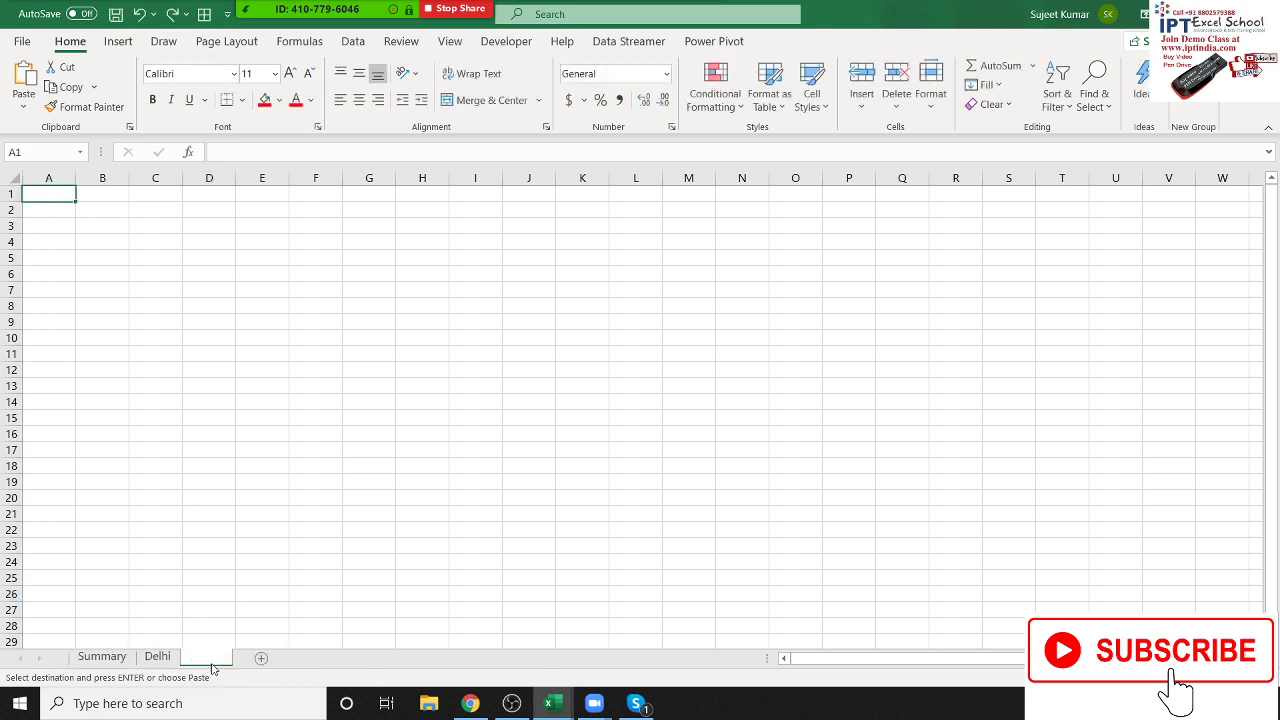
double_click(200, 660)
text(Muba)
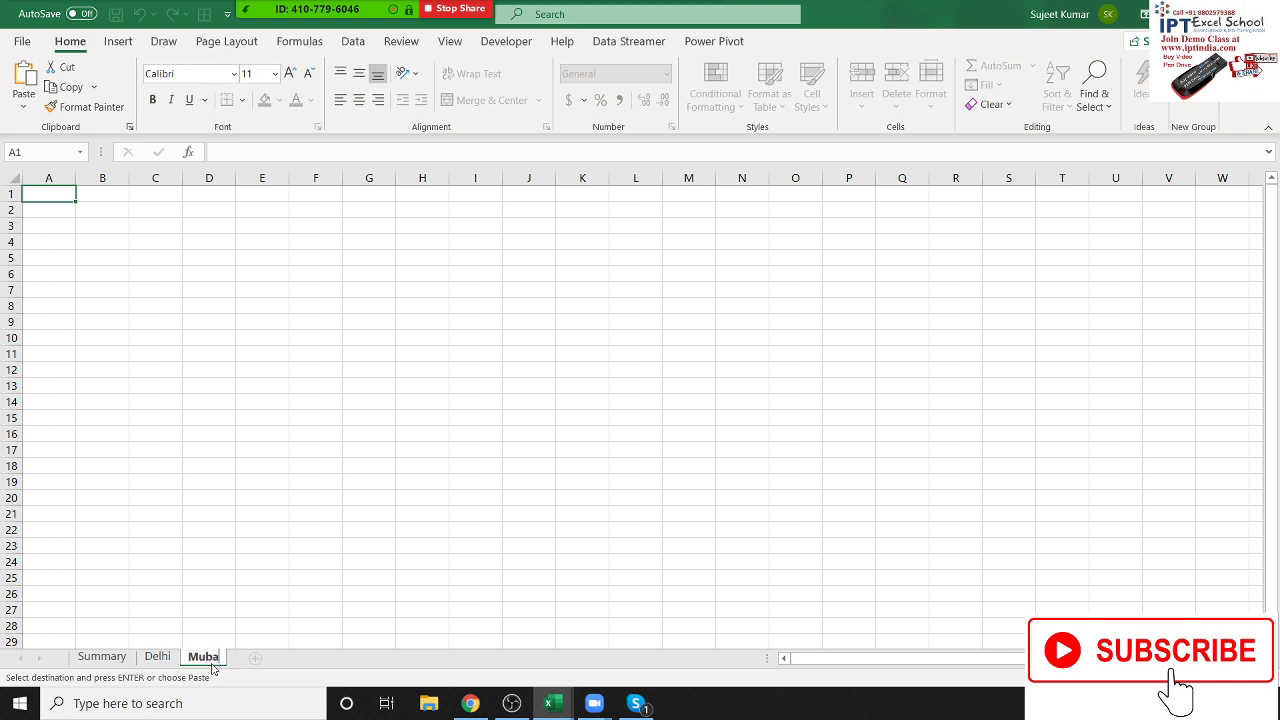
text(i)
click(262, 612)
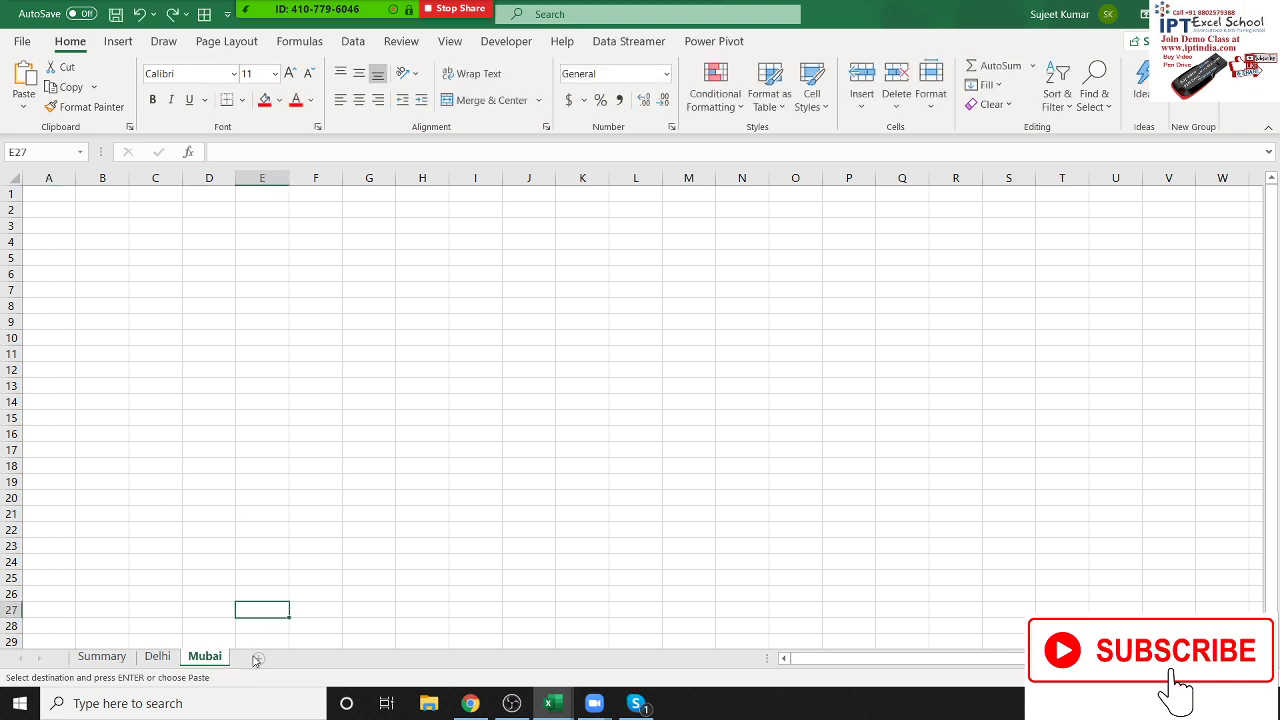
double_click(214, 659)
text(M)
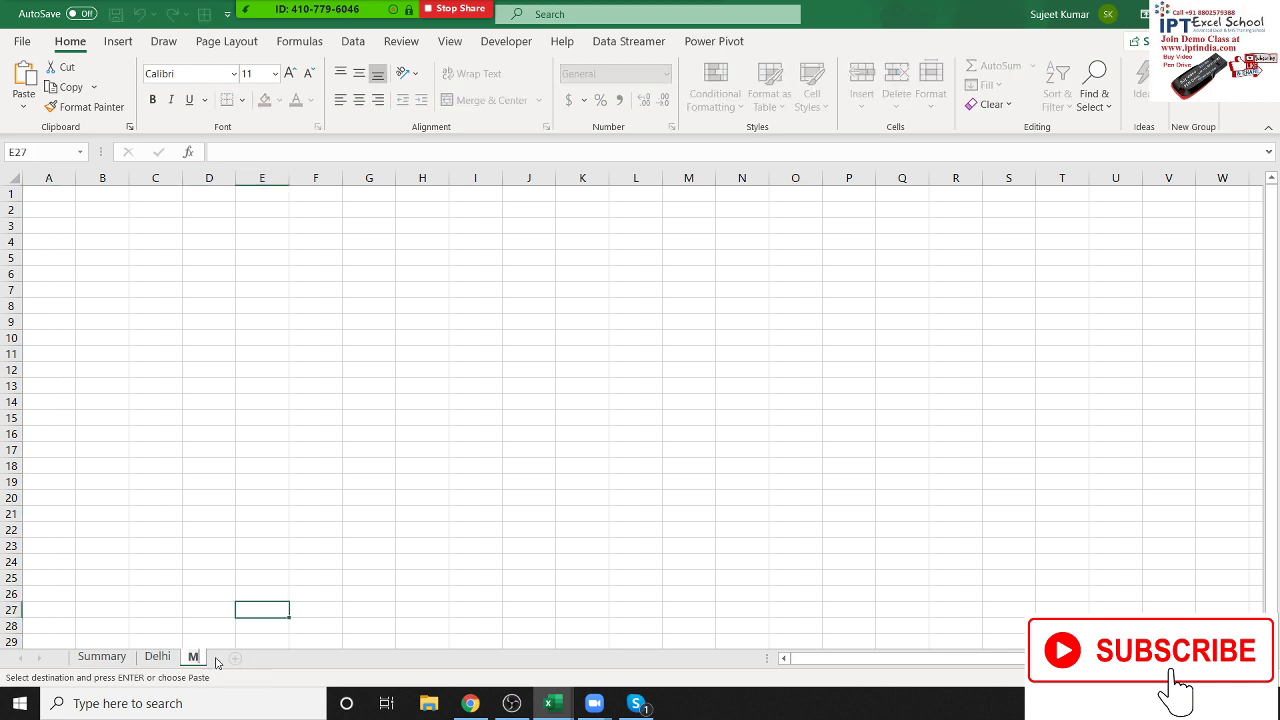
text(umbai)
key(Return)
- Add a fourth sheet and name it Noida
click(269, 658)
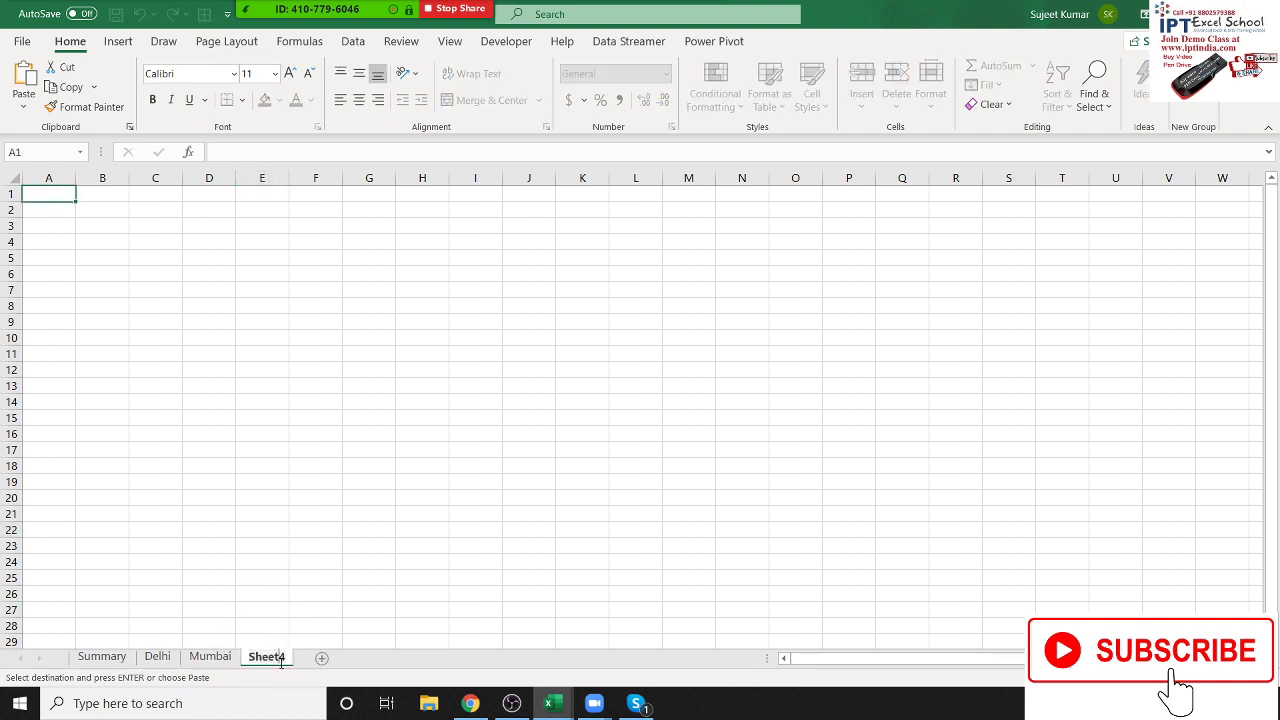
double_click(281, 658)
text(Noida)
click(252, 533)
click(126, 656)
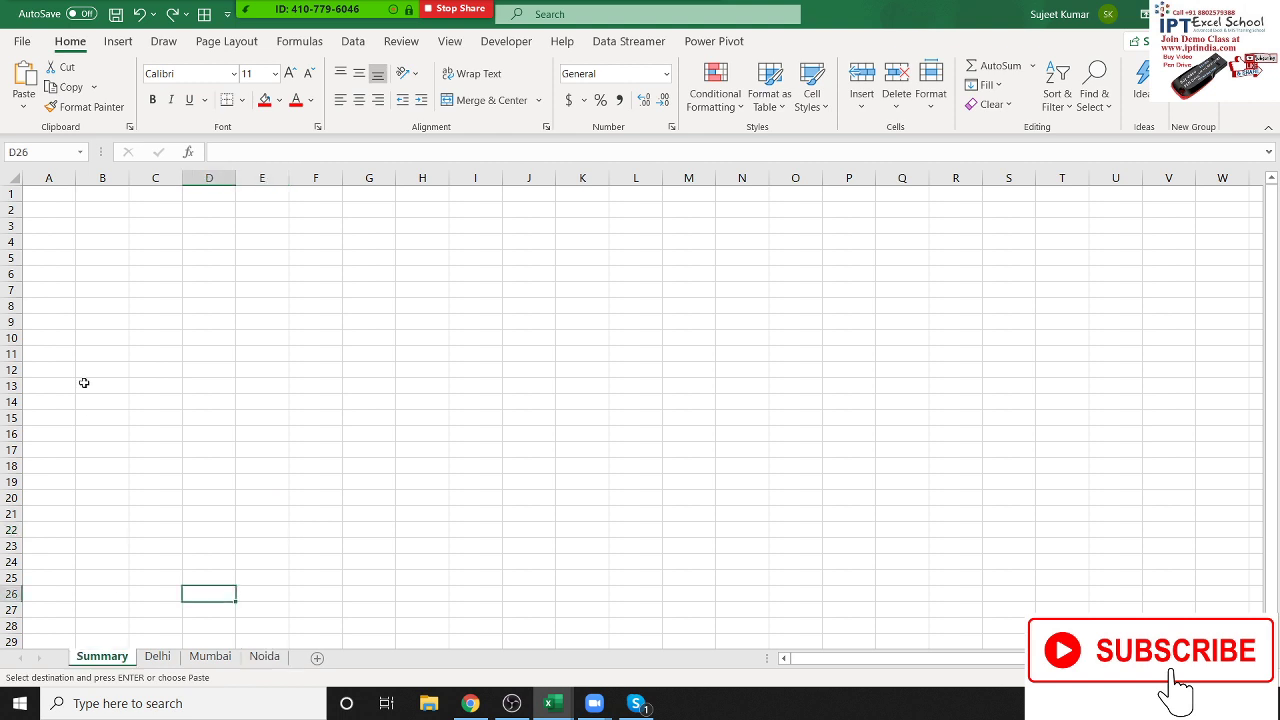
click(53, 188)
- Enter the heading 'Date' in A1 of the Summary and Delhi sheets
text(Da)
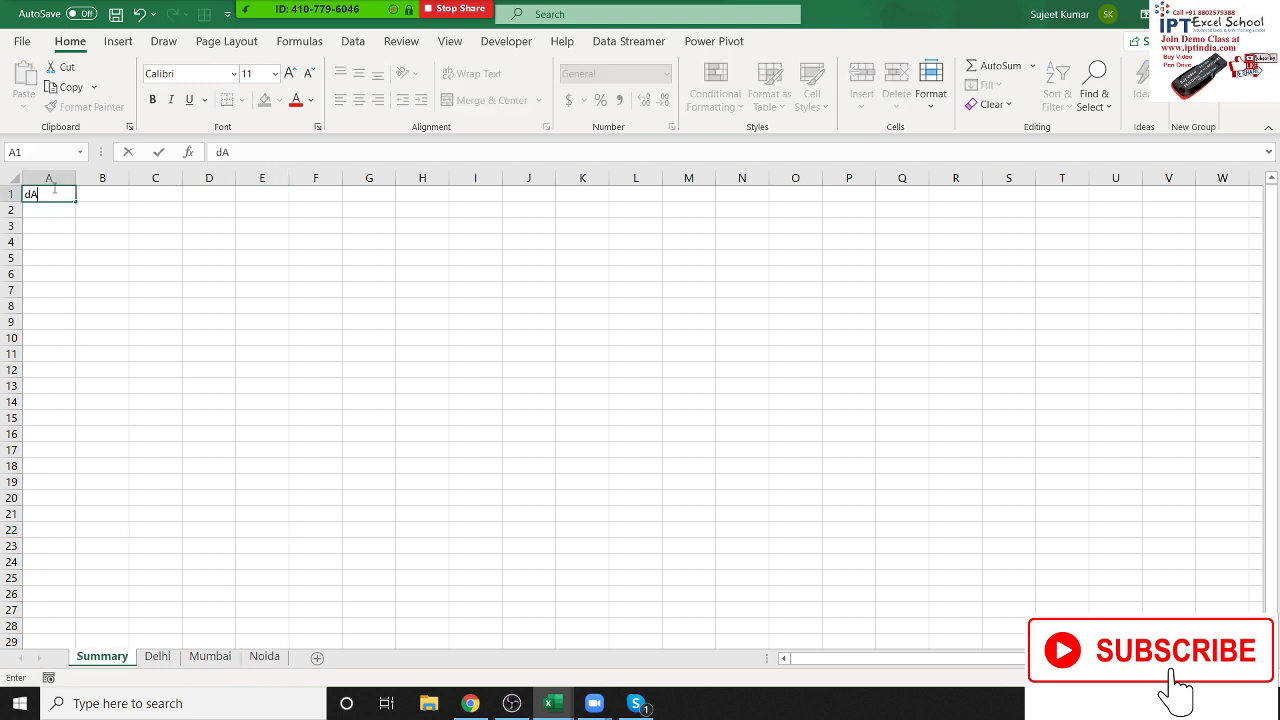
text(te)
key(Return)
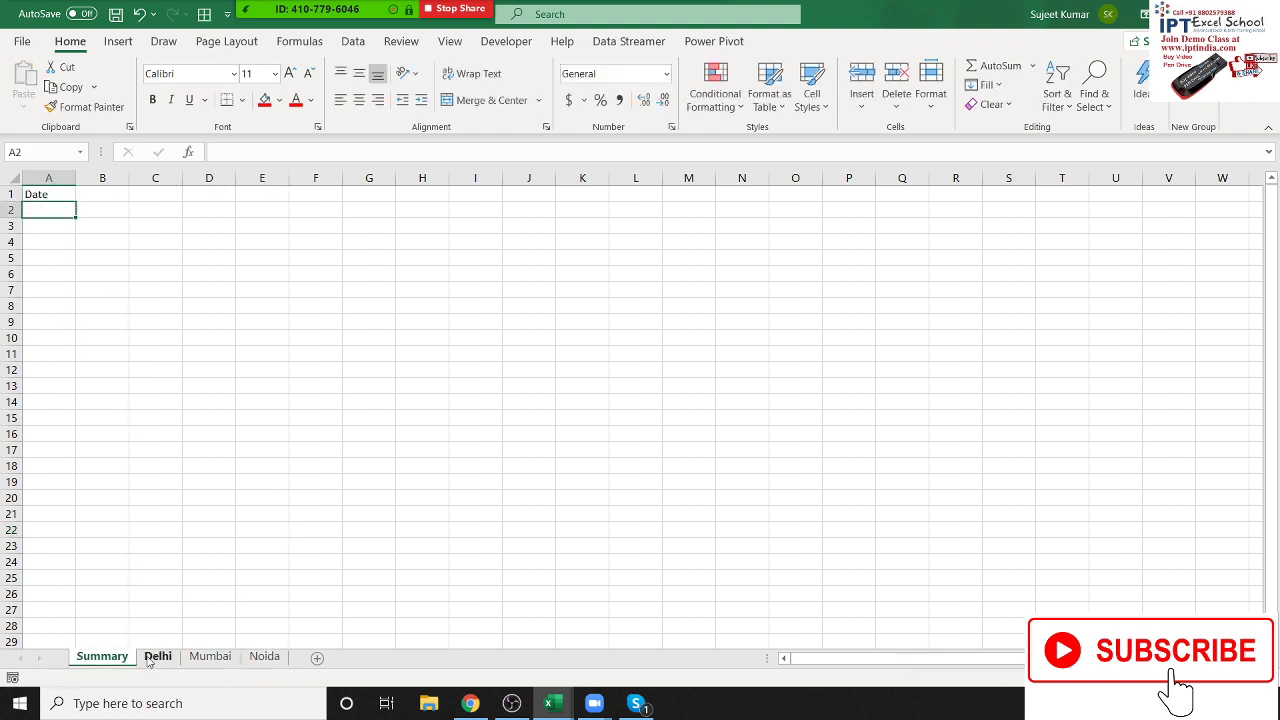
click(158, 657)
text(Date)
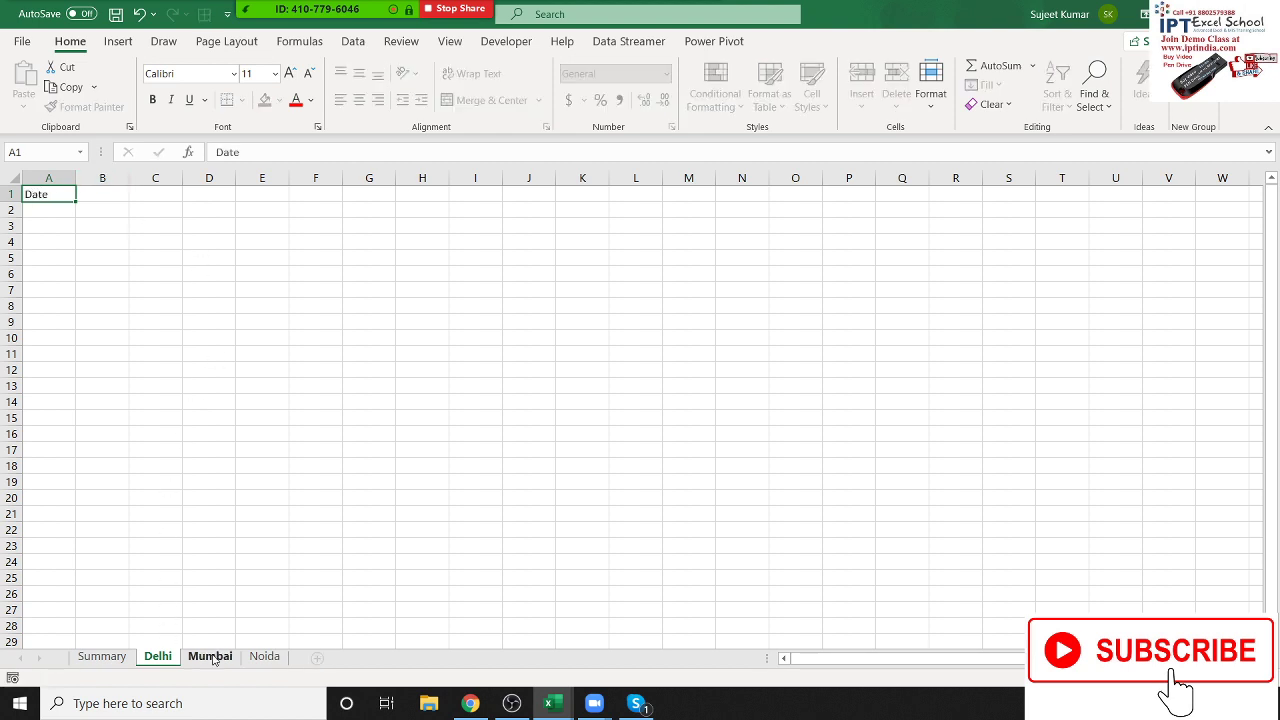
click(210, 656)
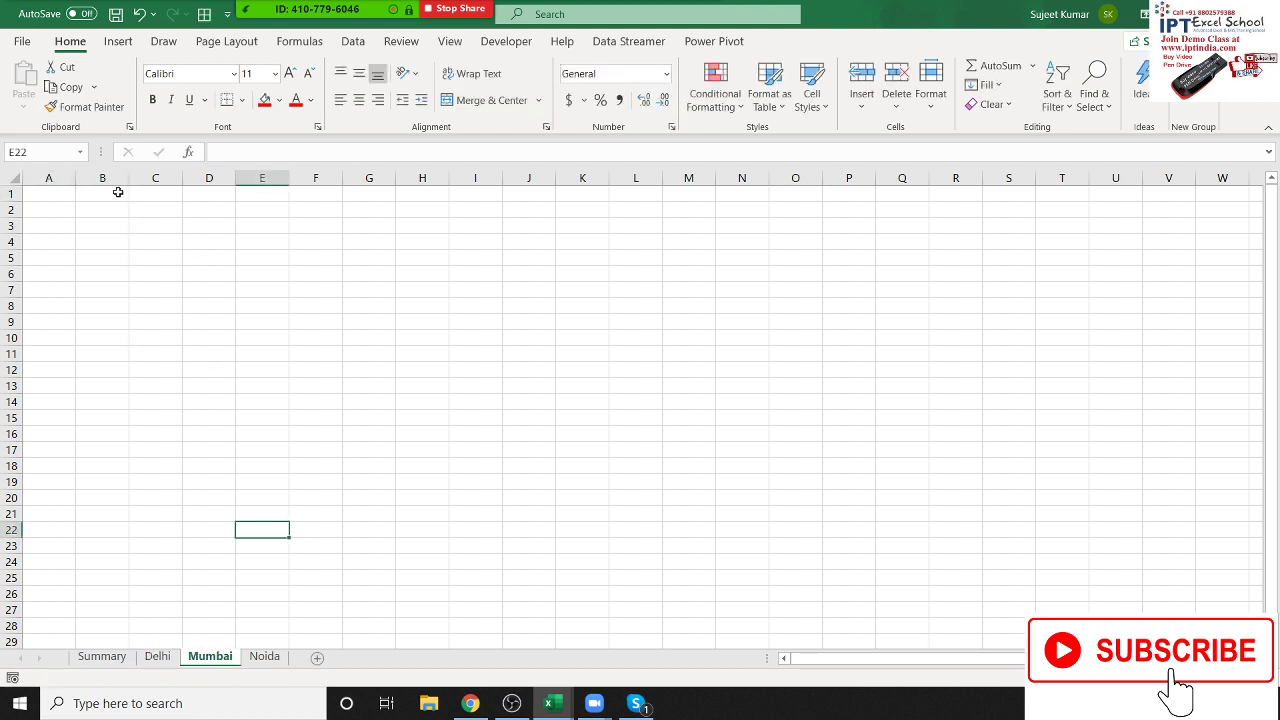
- Enter the same 'Date' heading in A1 of the Mumbai and Noida sheets
click(68, 195)
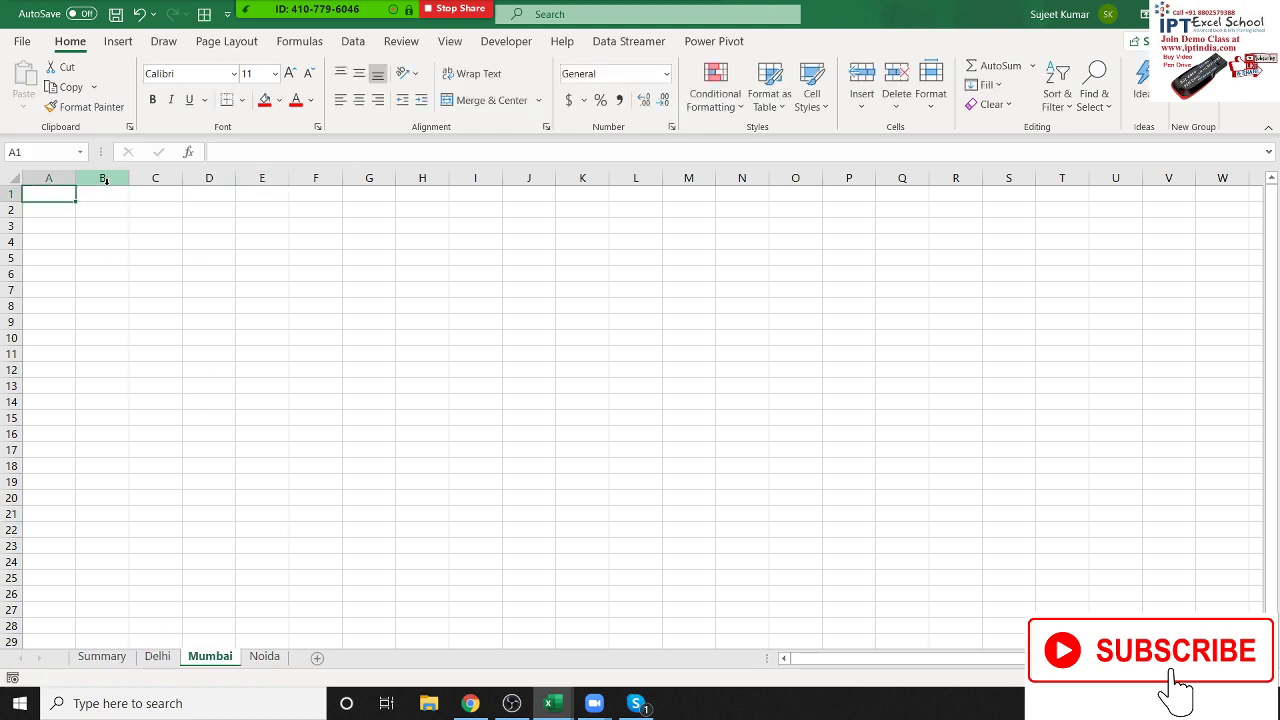
text(Date)
click(204, 365)
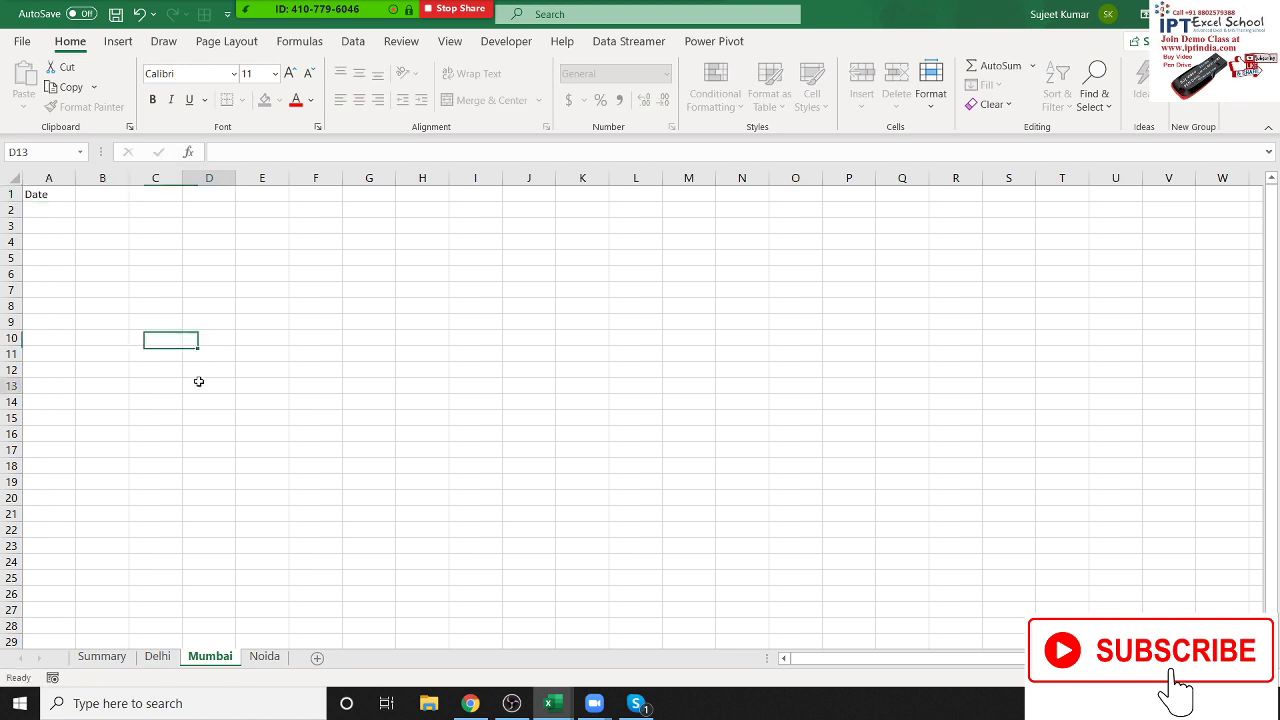
click(264, 657)
click(58, 193)
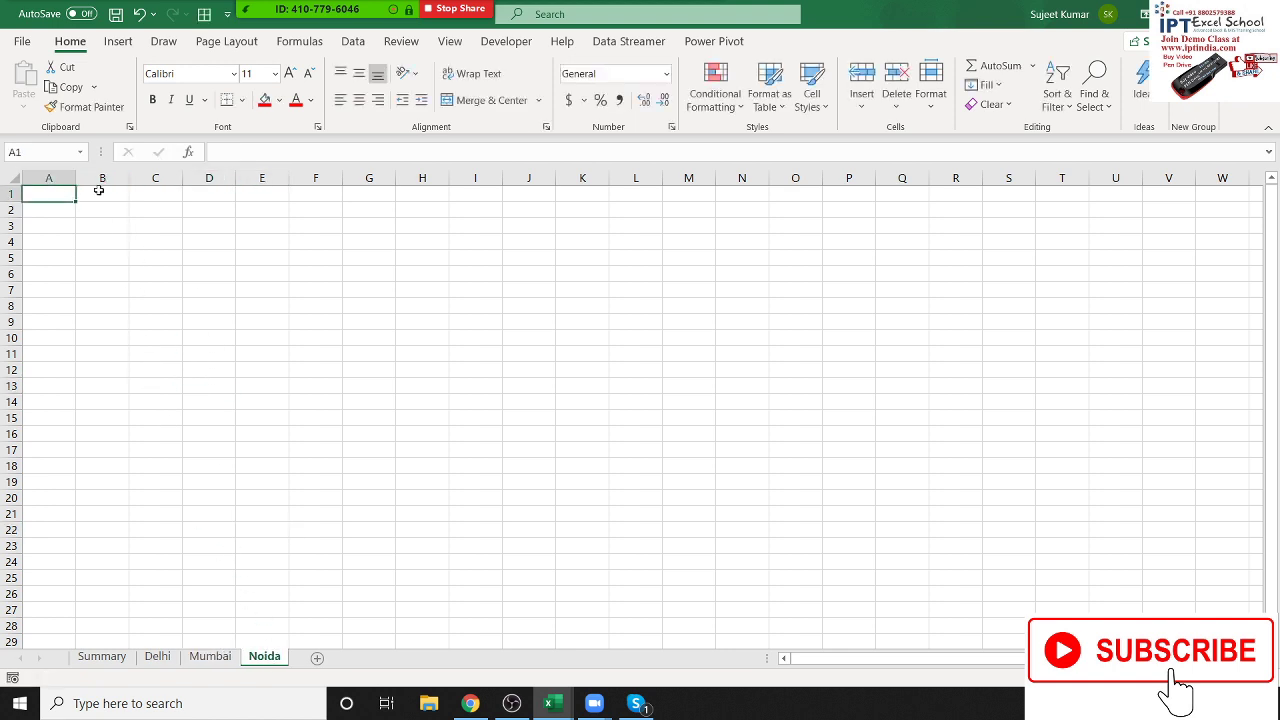
text(Date)
click(351, 265)
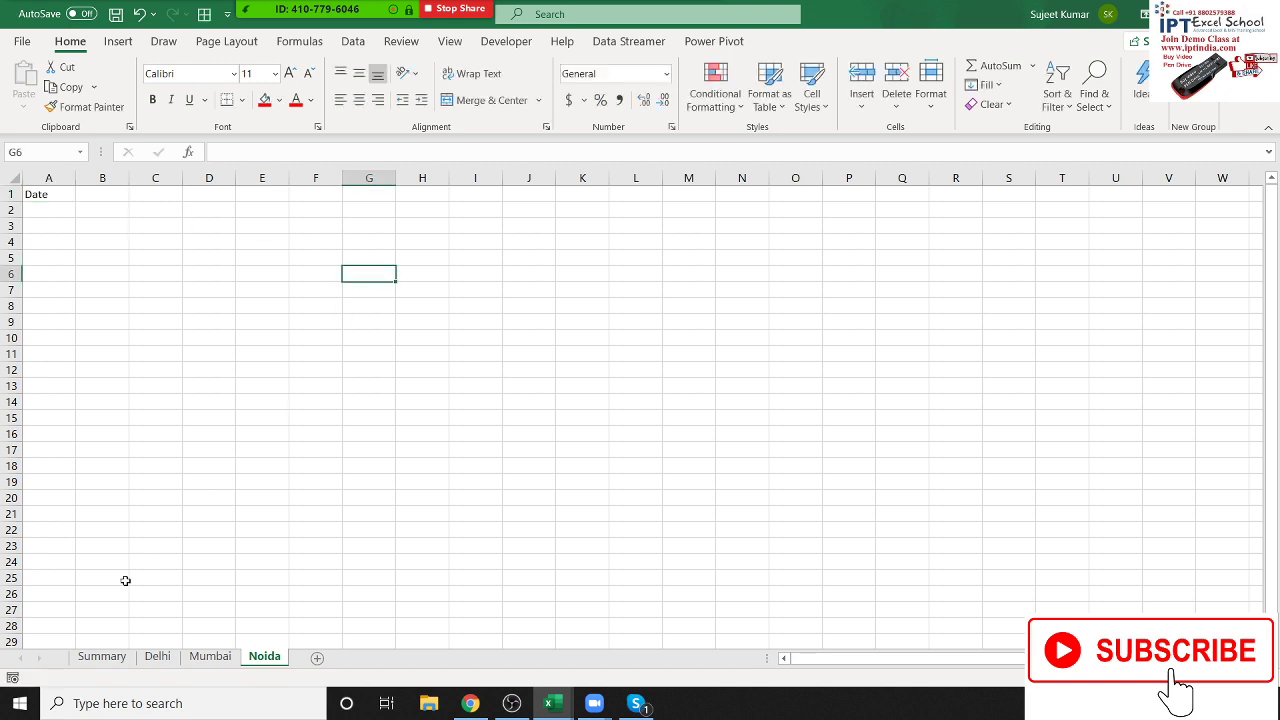
click(102, 657)
click(112, 191)
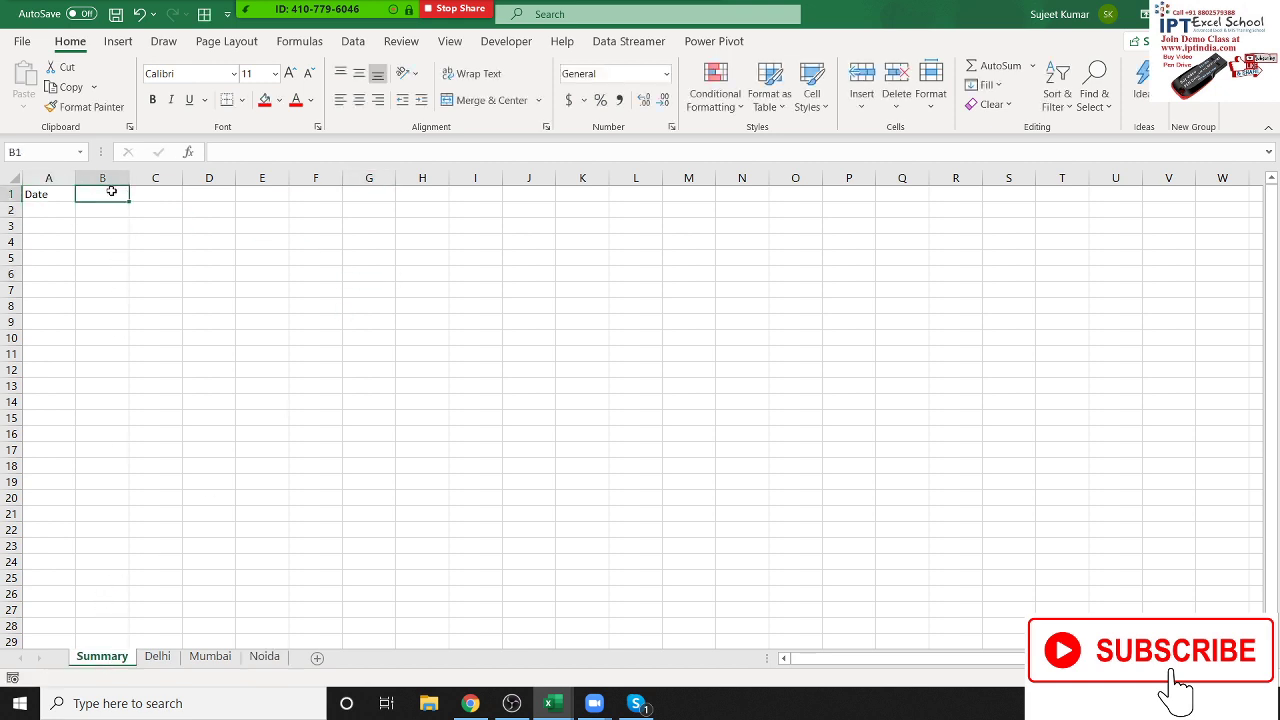
- Insert today's date 4/27/2020 into B1 on the Summary and Delhi sheets
key(ctrl+semicolon)
key(ctrl+Return)
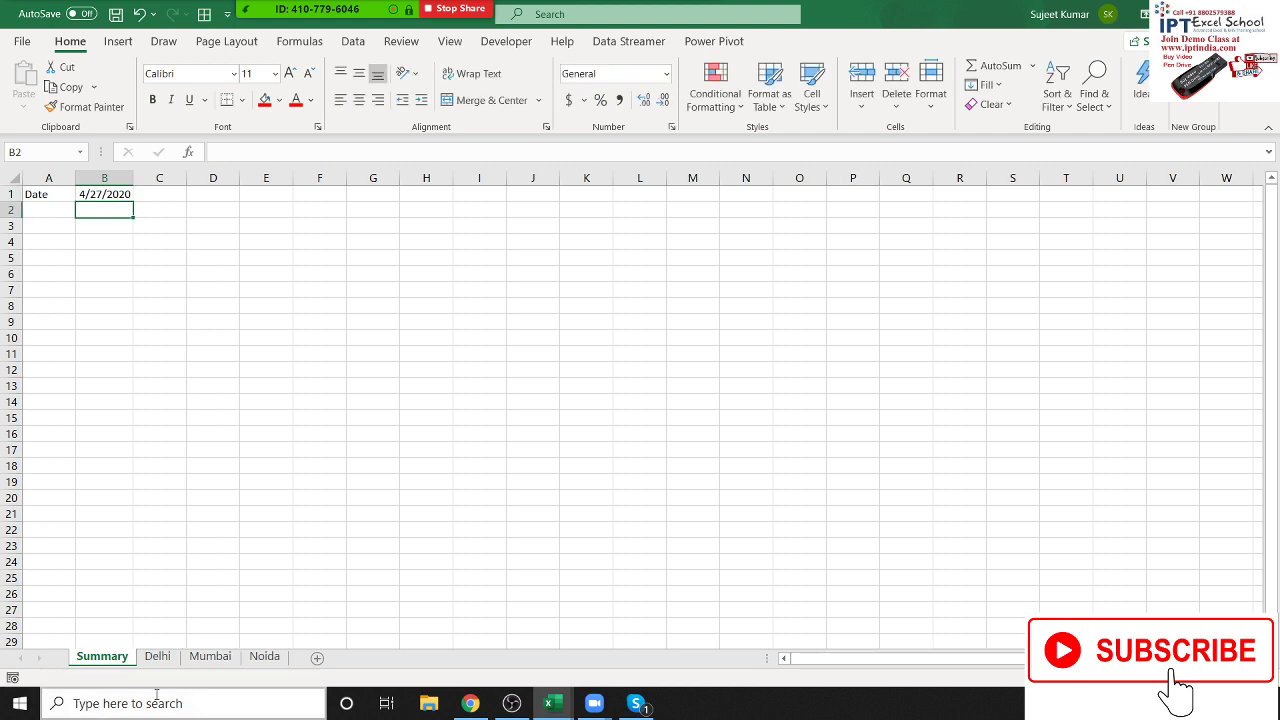
click(158, 657)
click(119, 194)
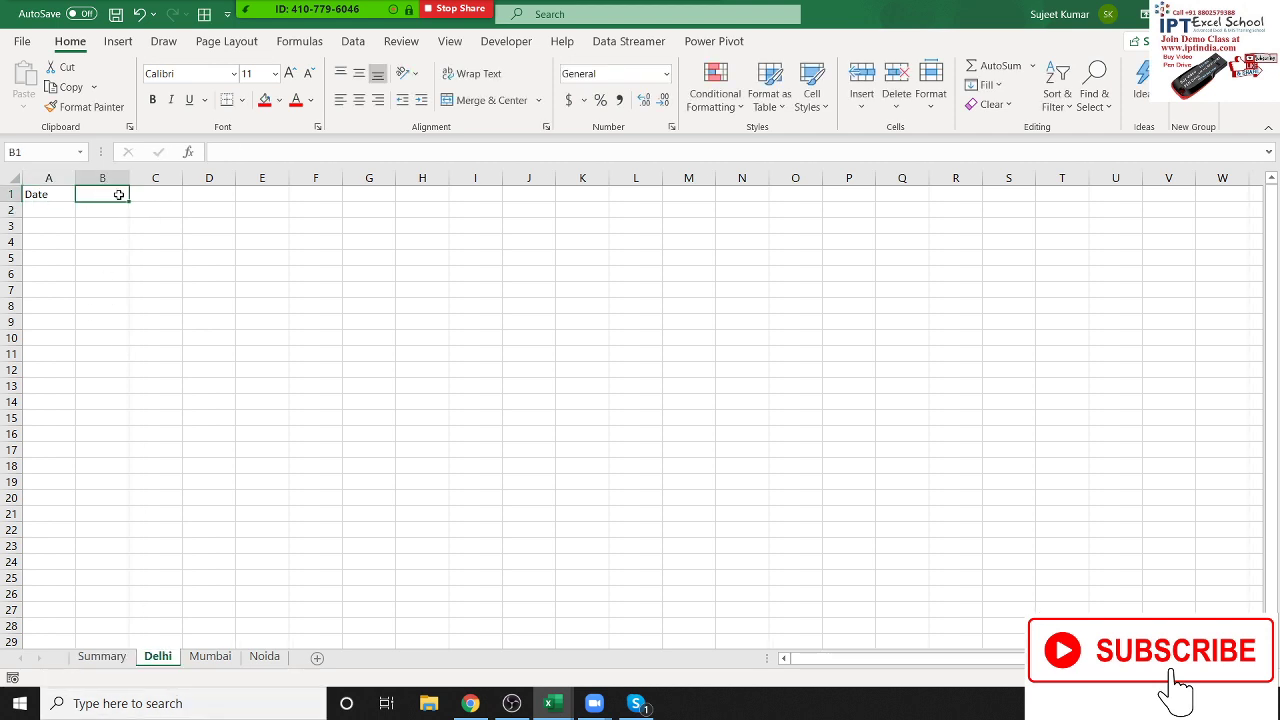
key(ctrl+semicolon)
key(ctrl+Return)
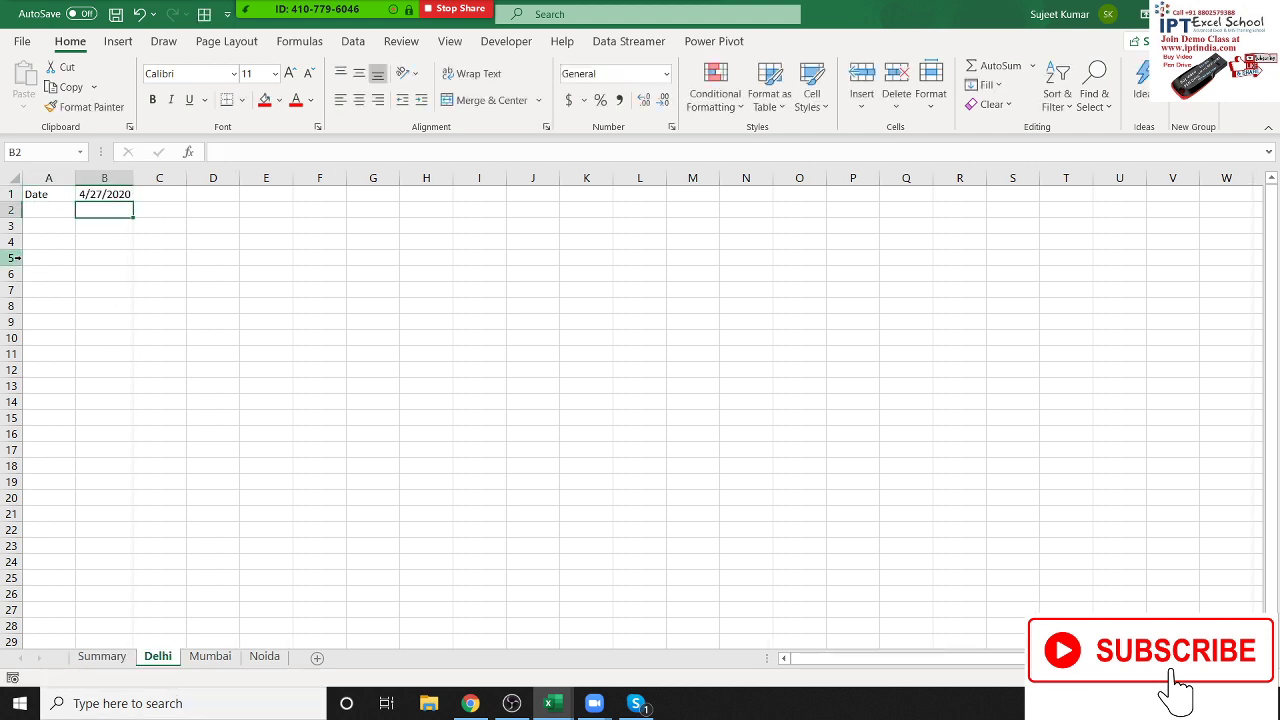
click(39, 229)
drag(39, 229, 885, 585)
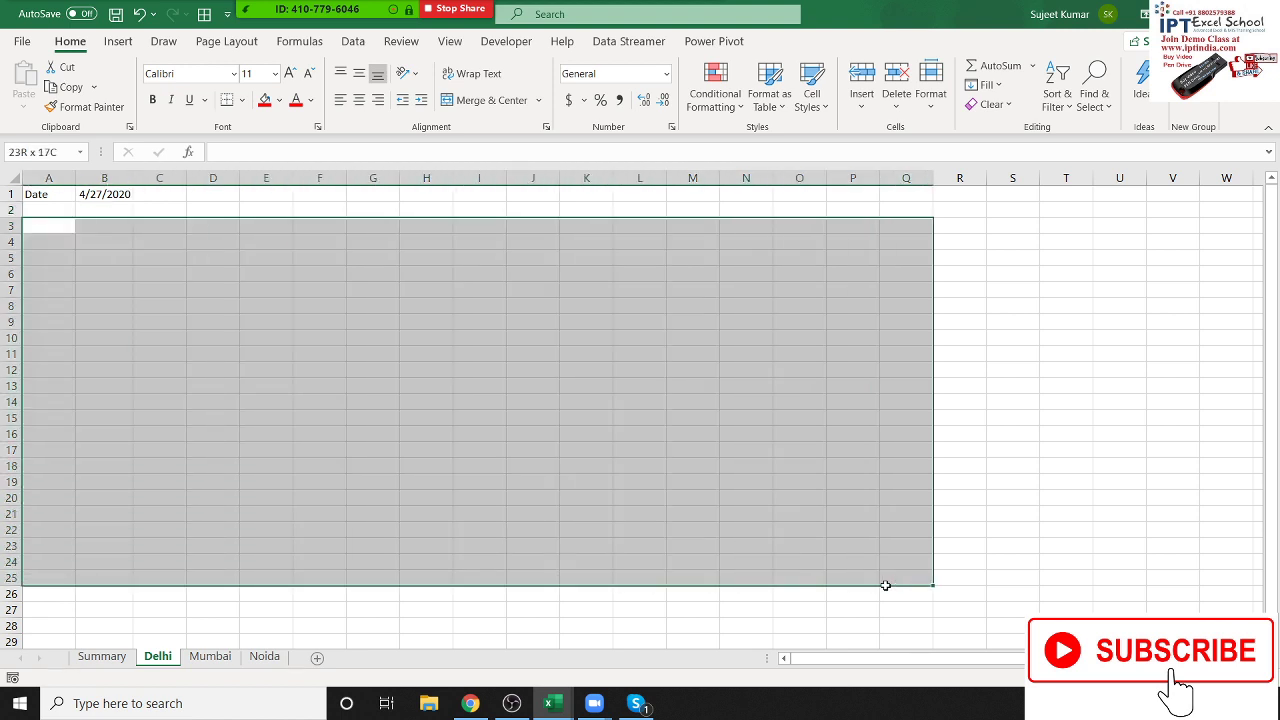
- Insert the same 4/27/2020 date into B1 on the Mumbai and Noida sheets
click(210, 656)
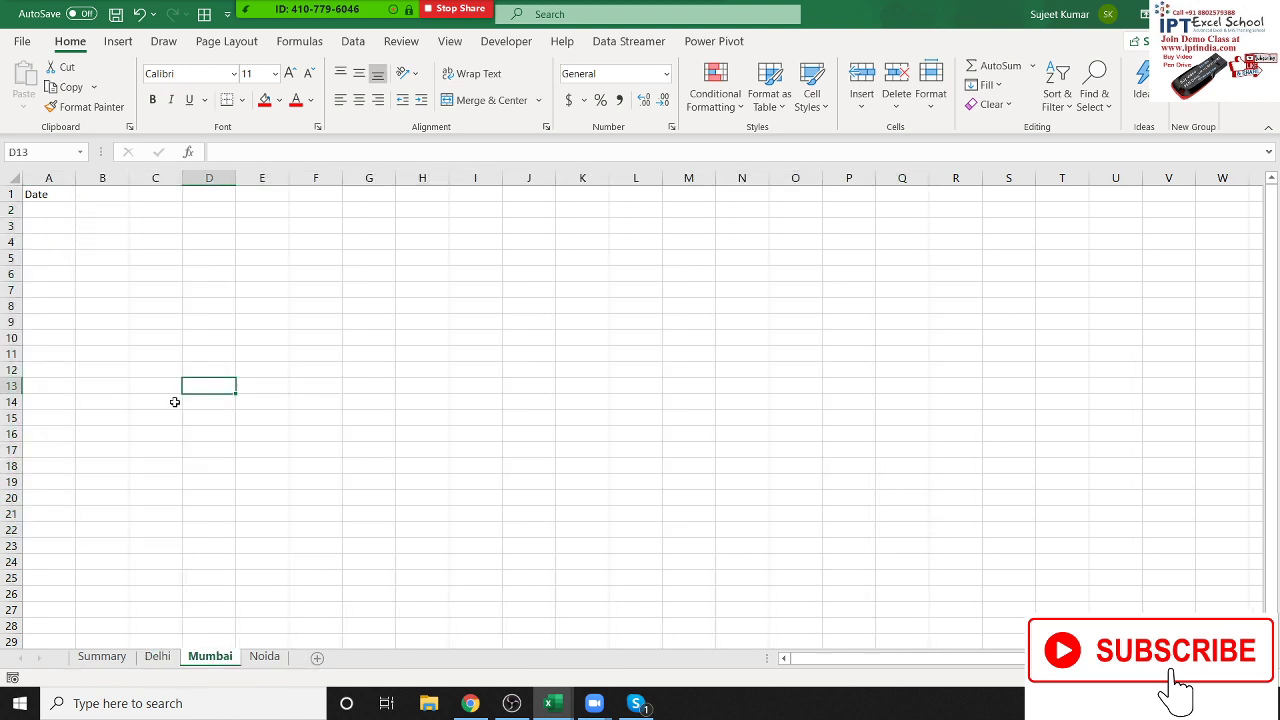
click(111, 201)
key(ctrl+semicolon)
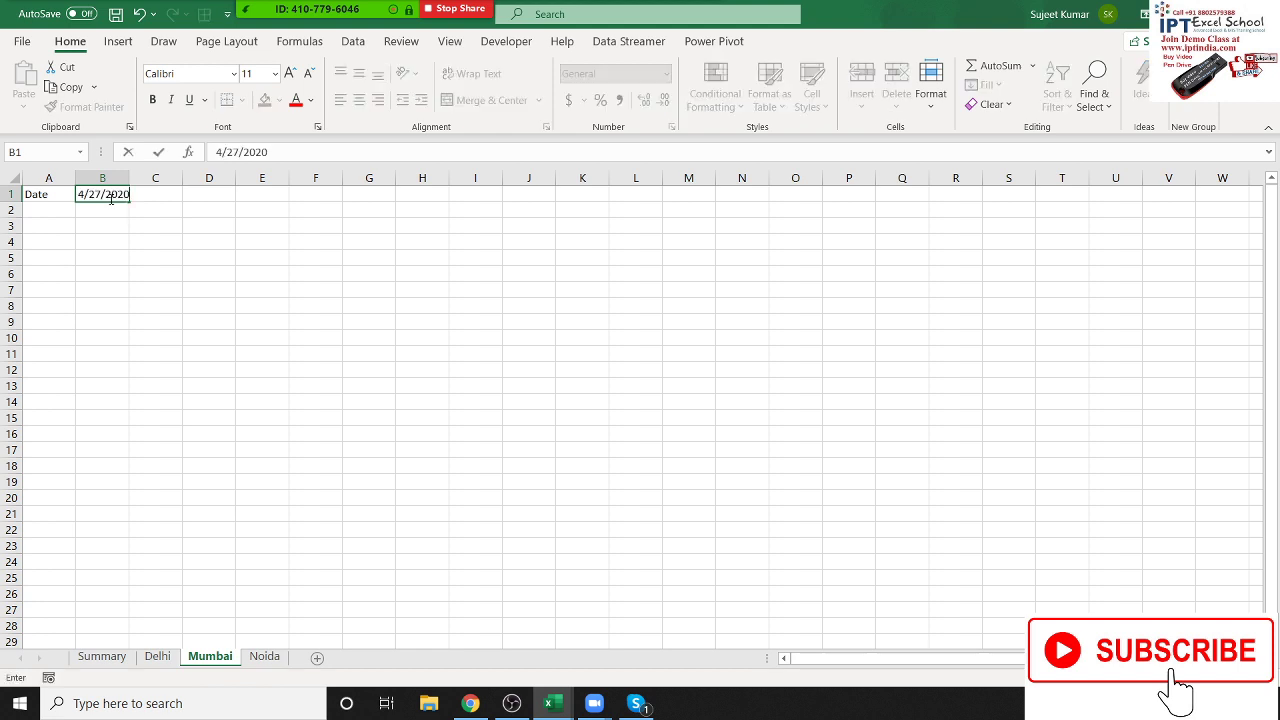
key(Return)
click(265, 656)
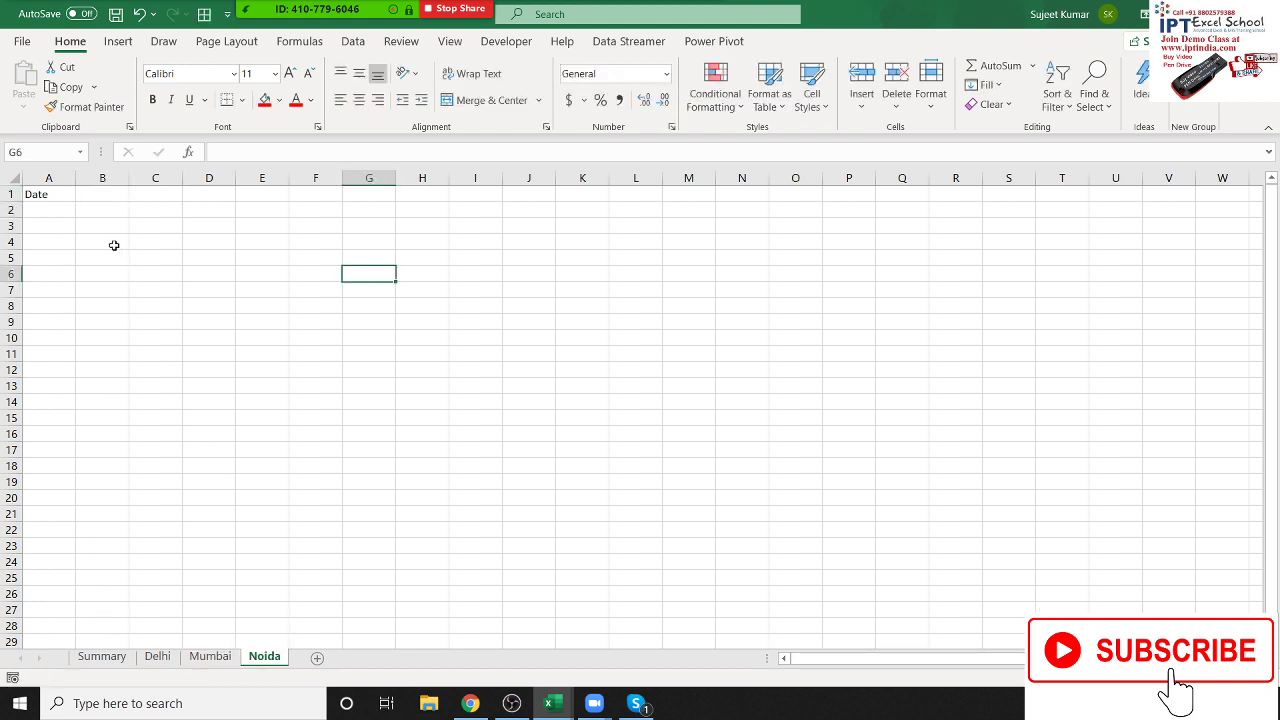
click(106, 191)
key(ctrl+semicolon)
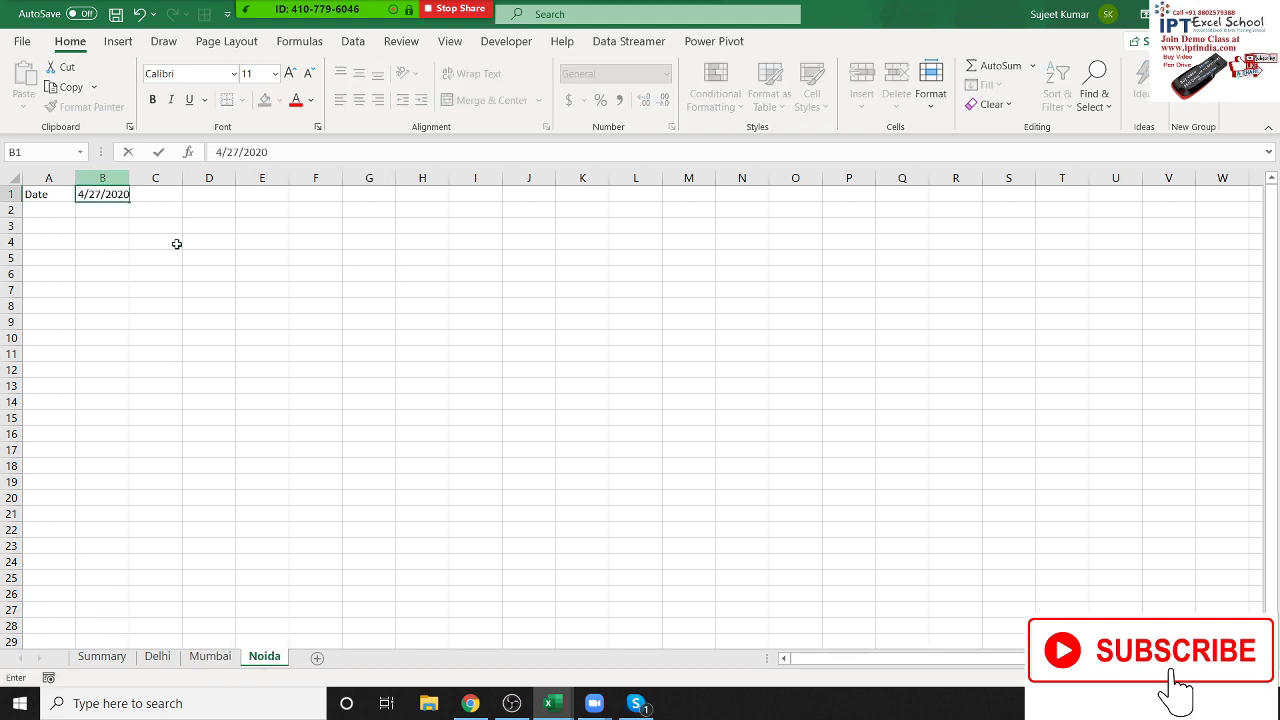
drag(158, 281, 159, 293)
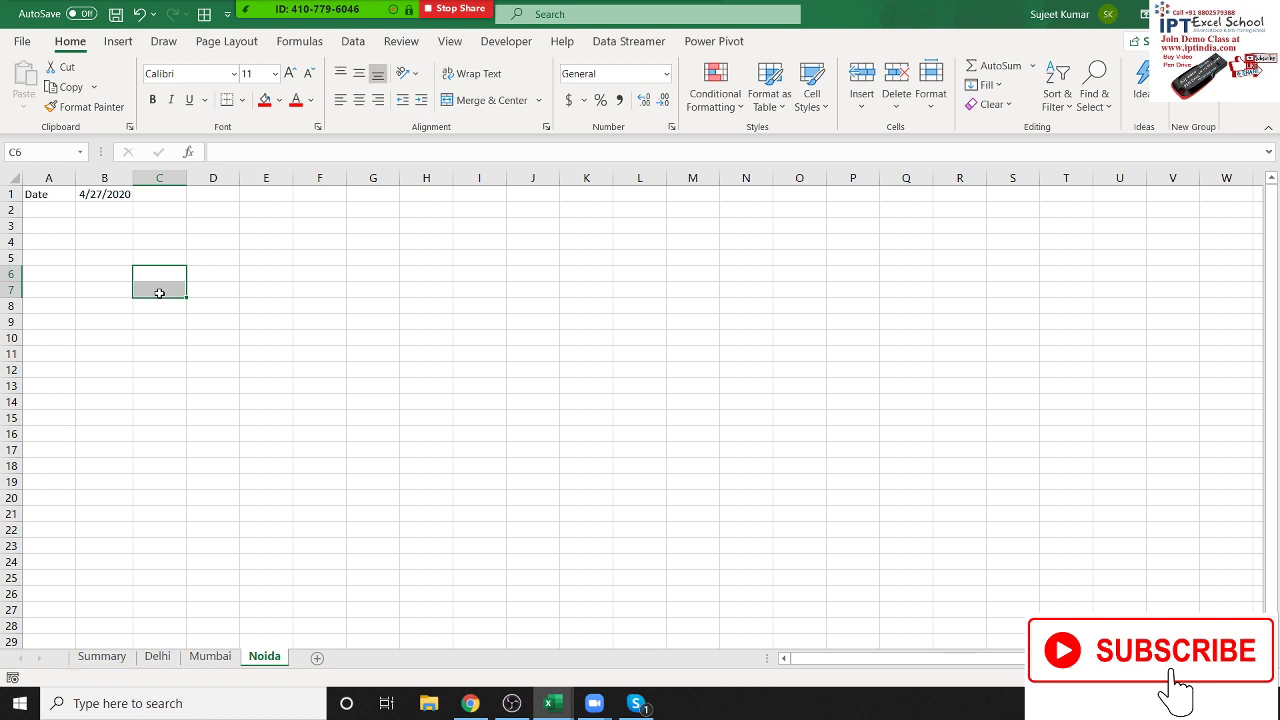
click(102, 656)
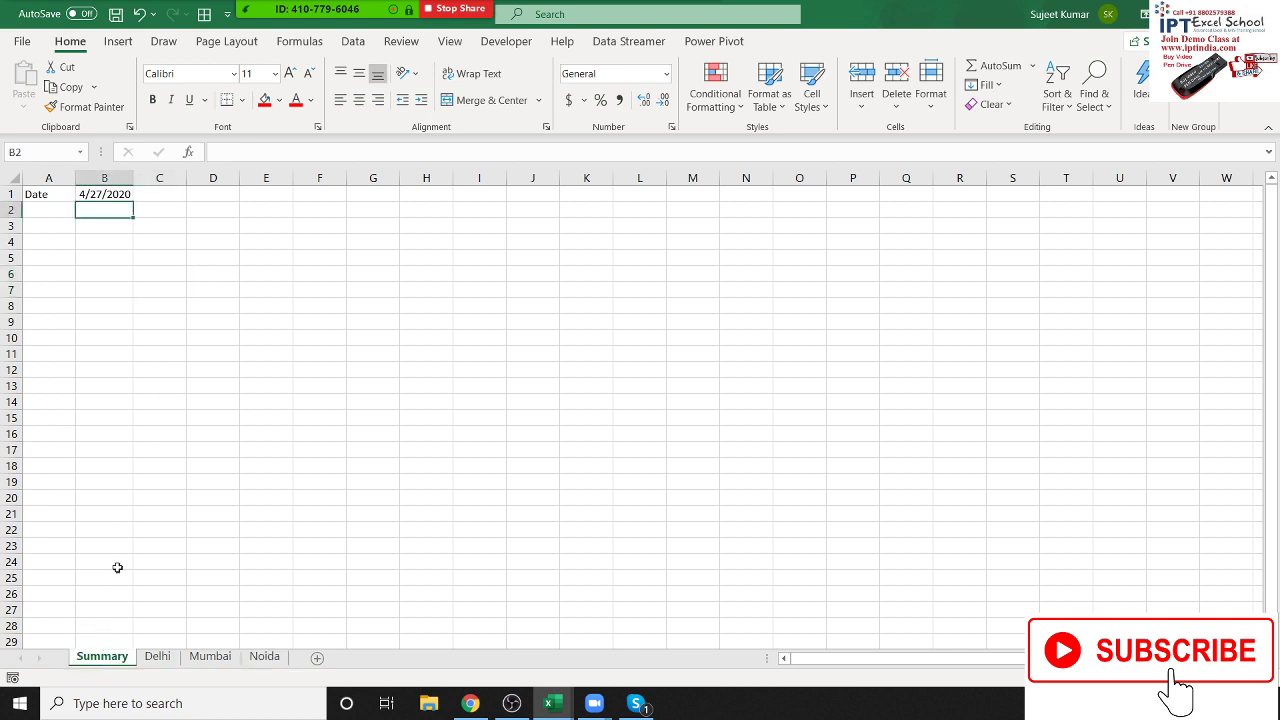
click(111, 194)
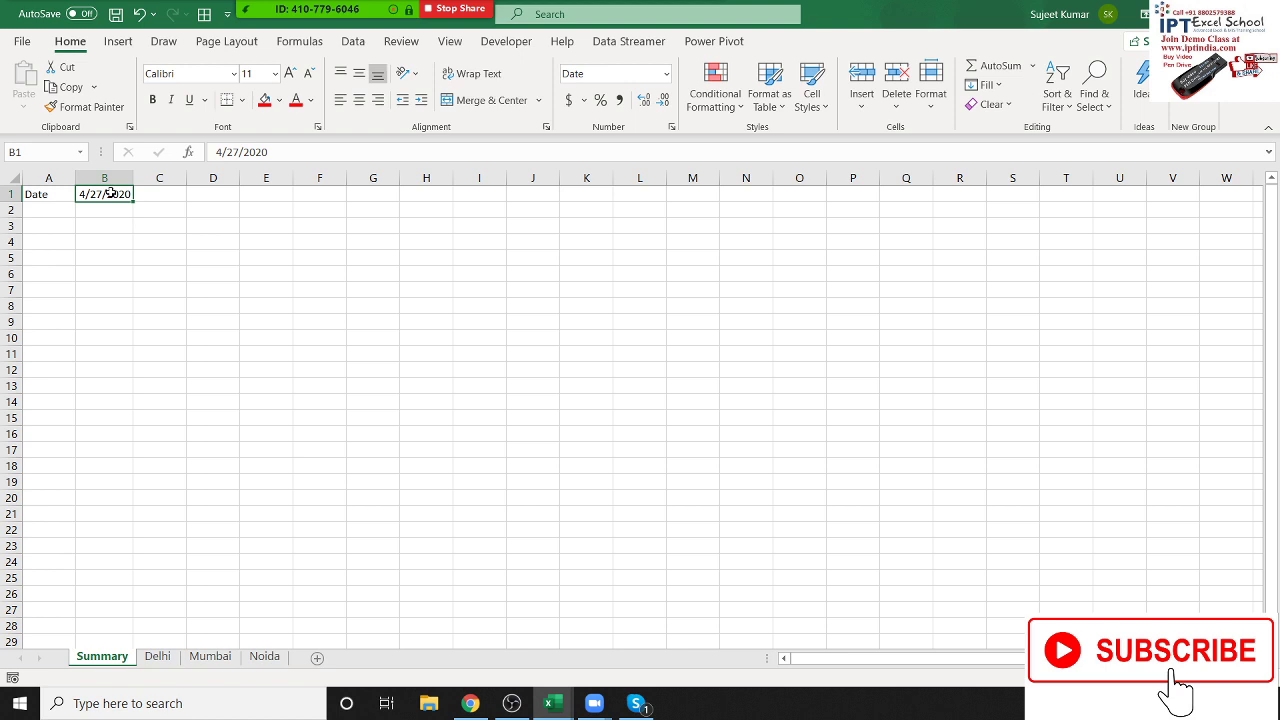
- Change Summary's B1 to 4/28 and check that Delhi and Mumbai still show 4/27/2020
text(4/28)
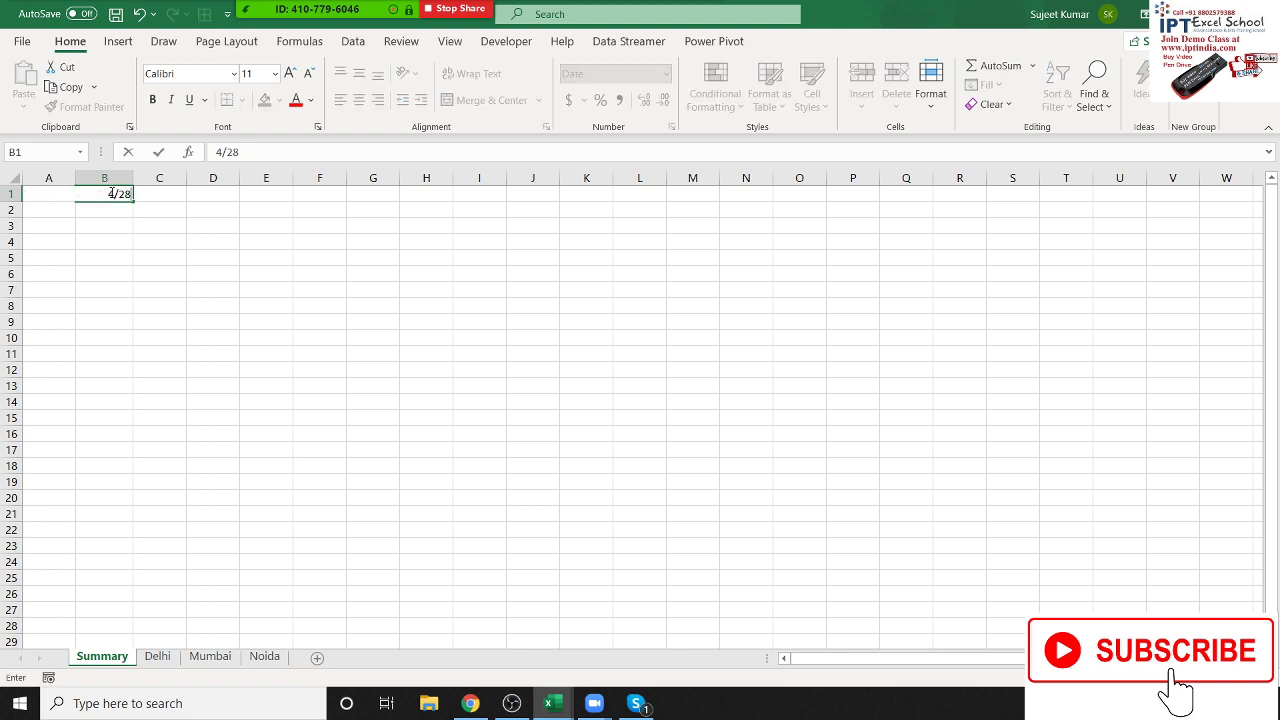
key(Return)
click(157, 657)
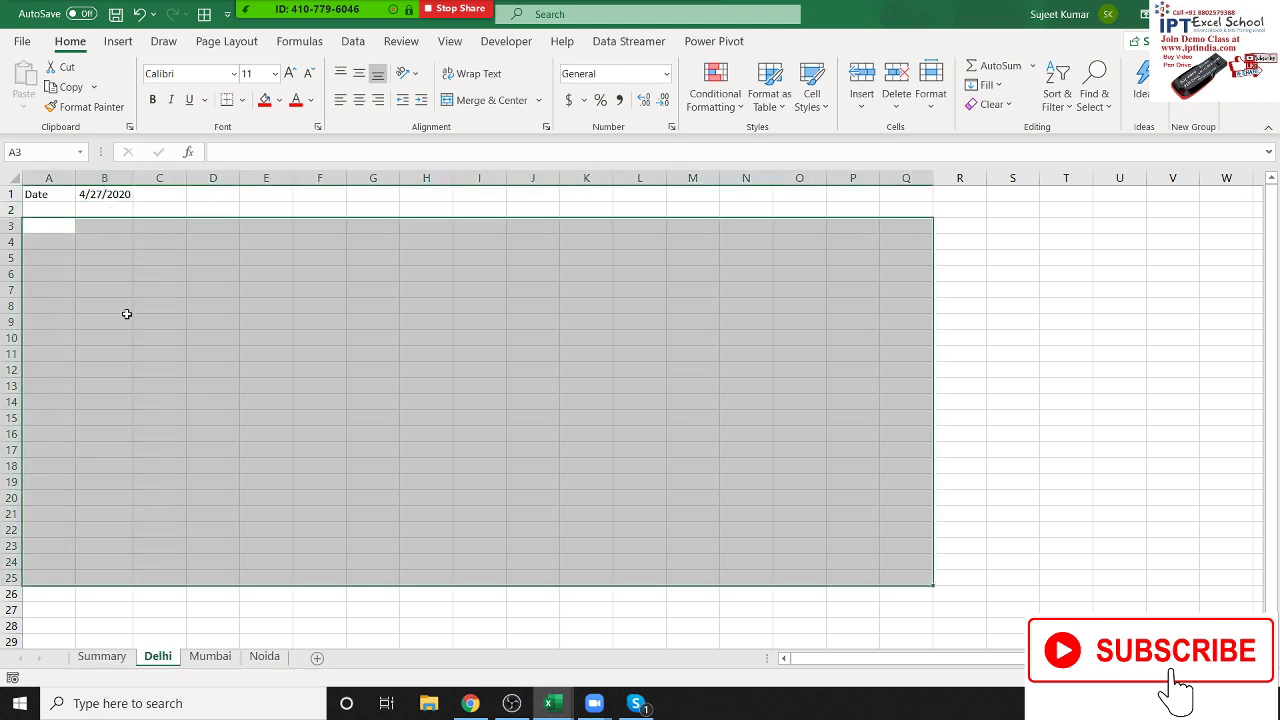
click(204, 660)
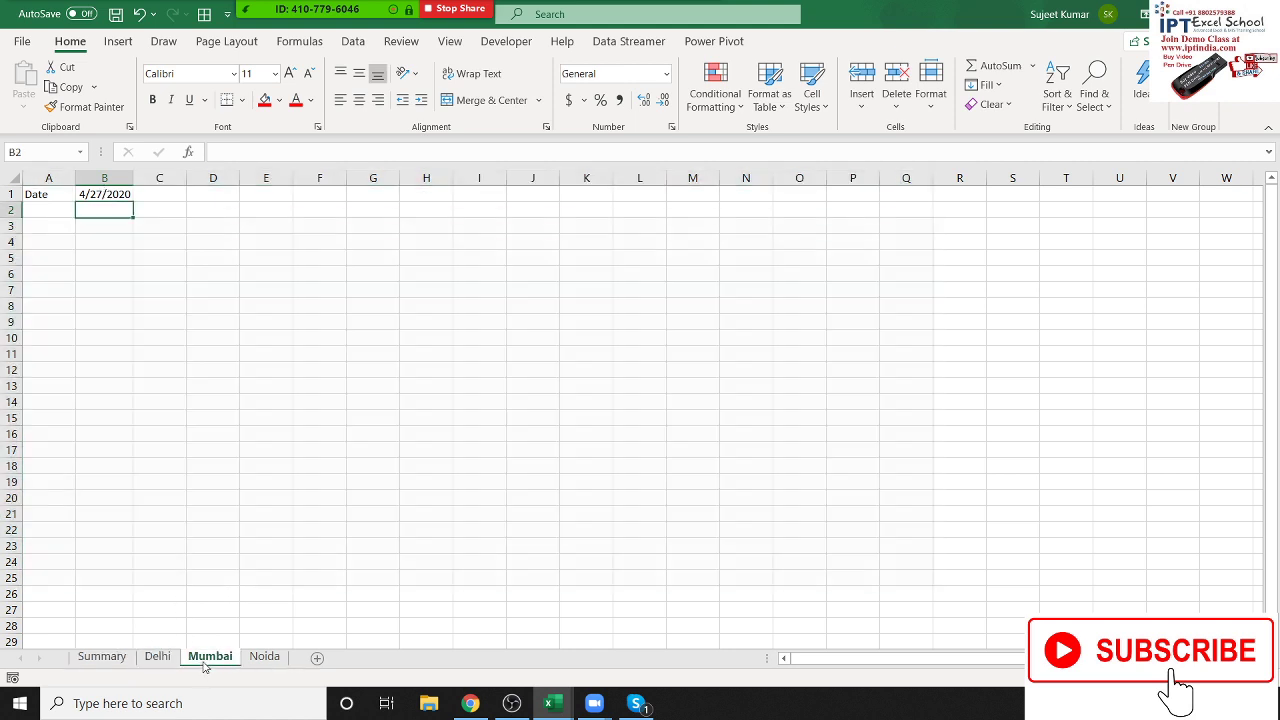
drag(57, 241, 801, 634)
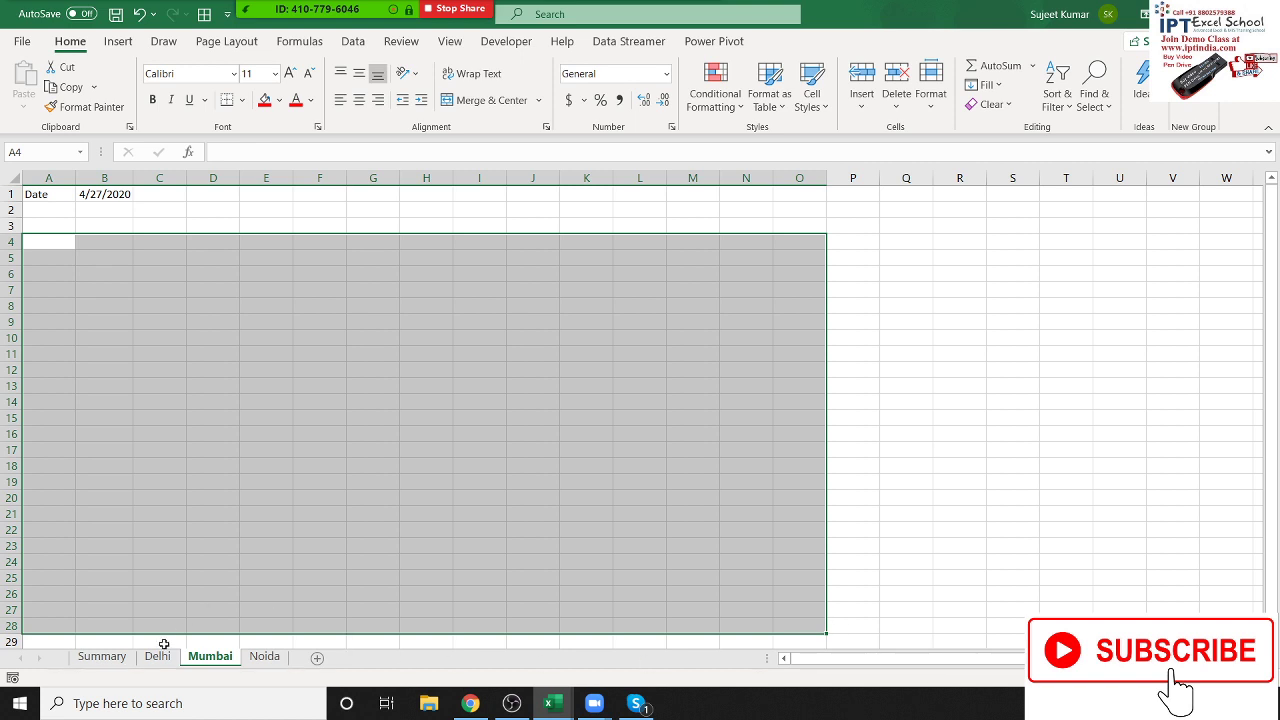
- Compare B1 across all four sheets, confirming Delhi still reads 4/27/2020 against Summary's 4/28/2020
click(124, 650)
click(122, 194)
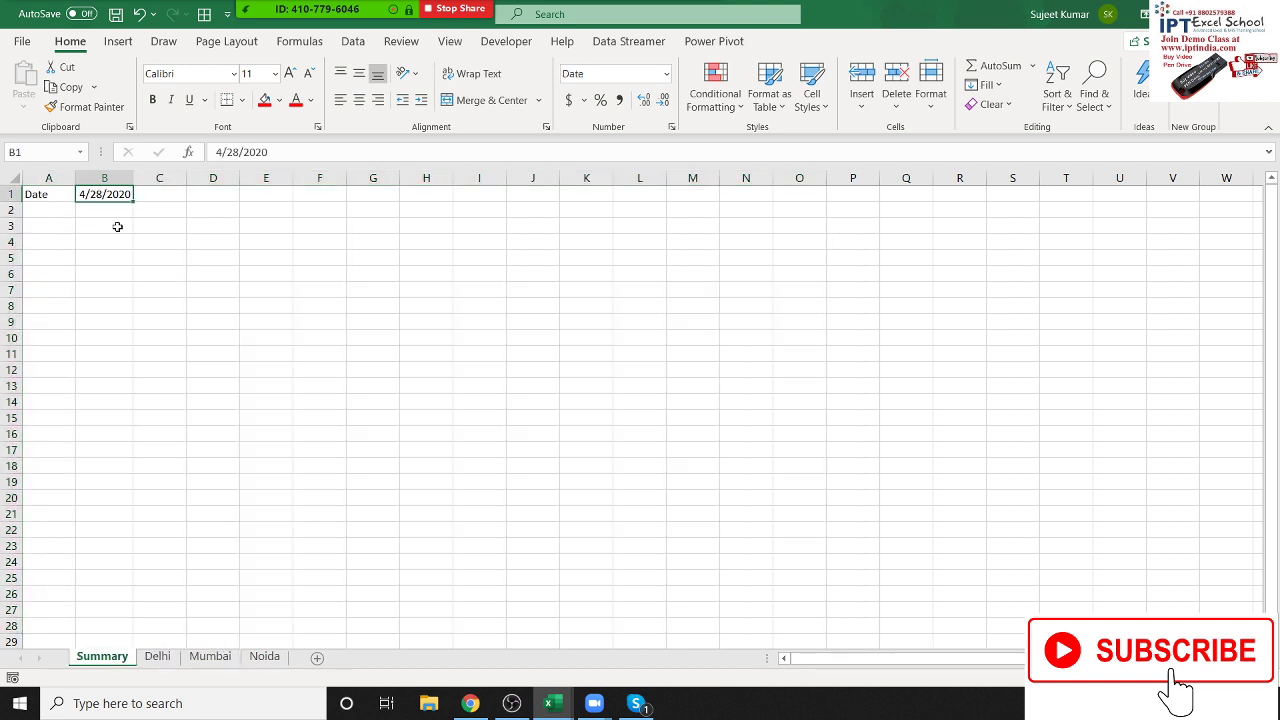
click(160, 657)
click(230, 658)
click(265, 657)
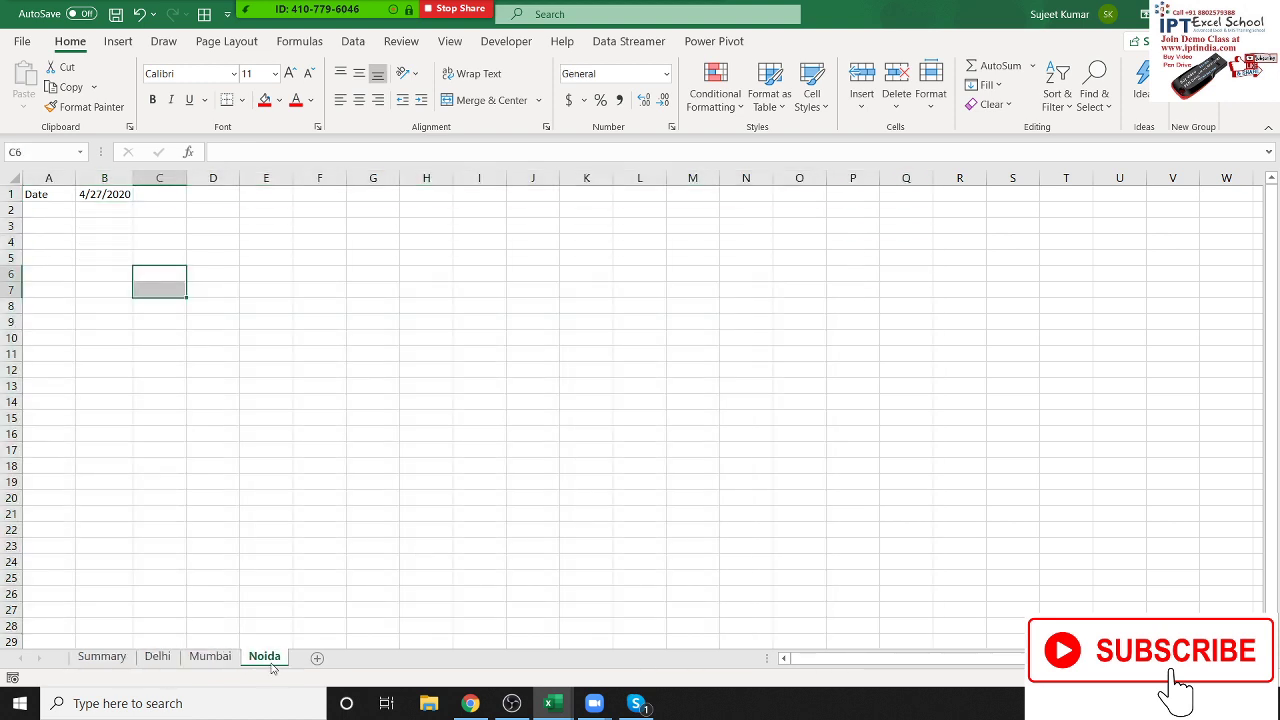
click(214, 660)
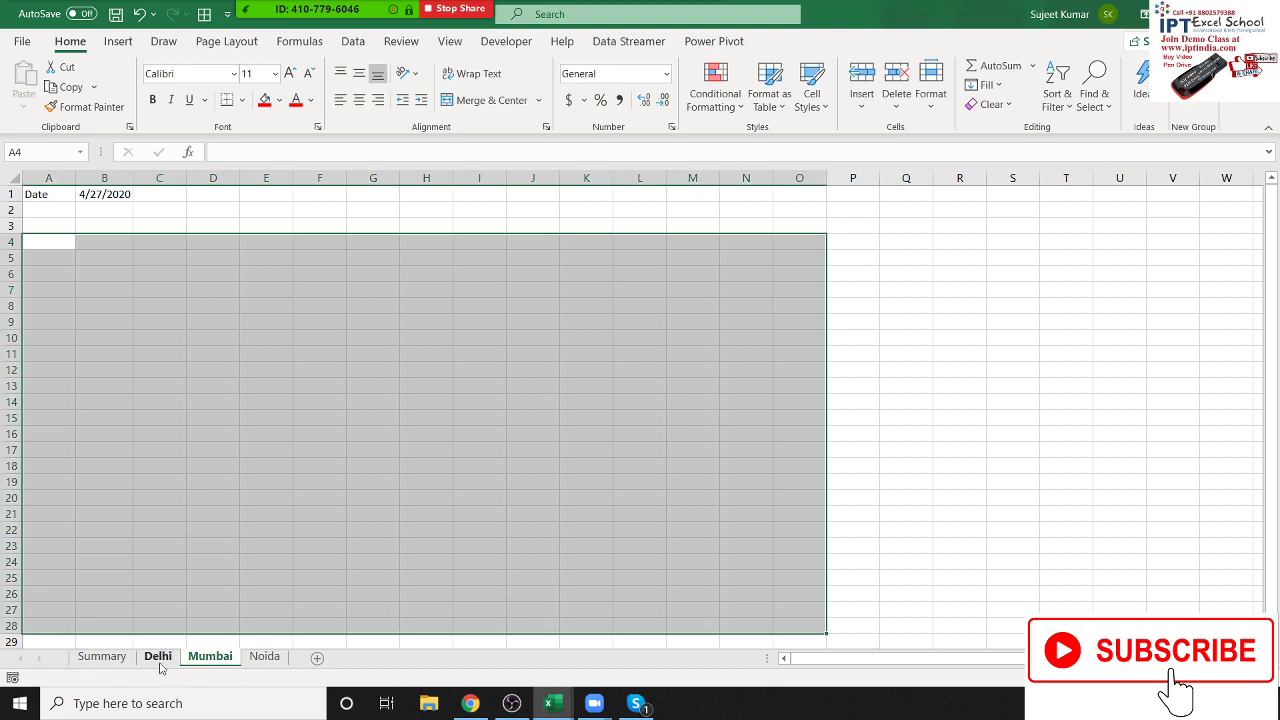
click(158, 657)
click(101, 657)
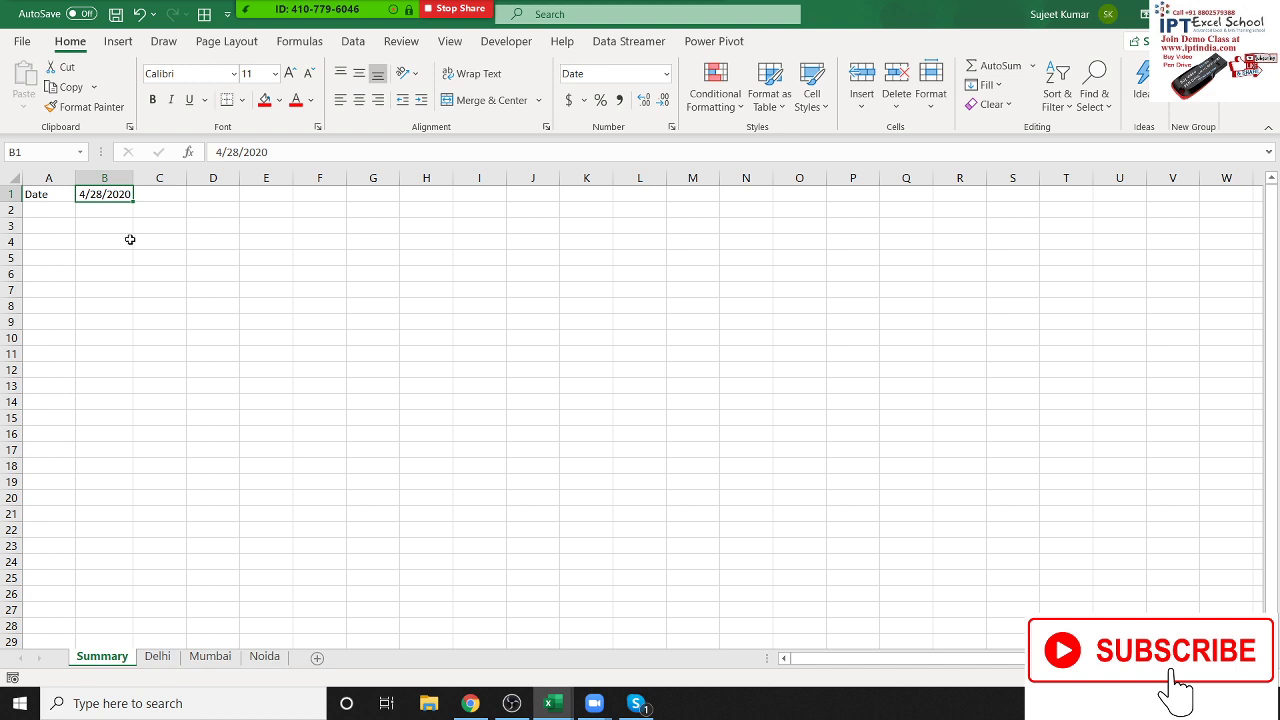
click(160, 657)
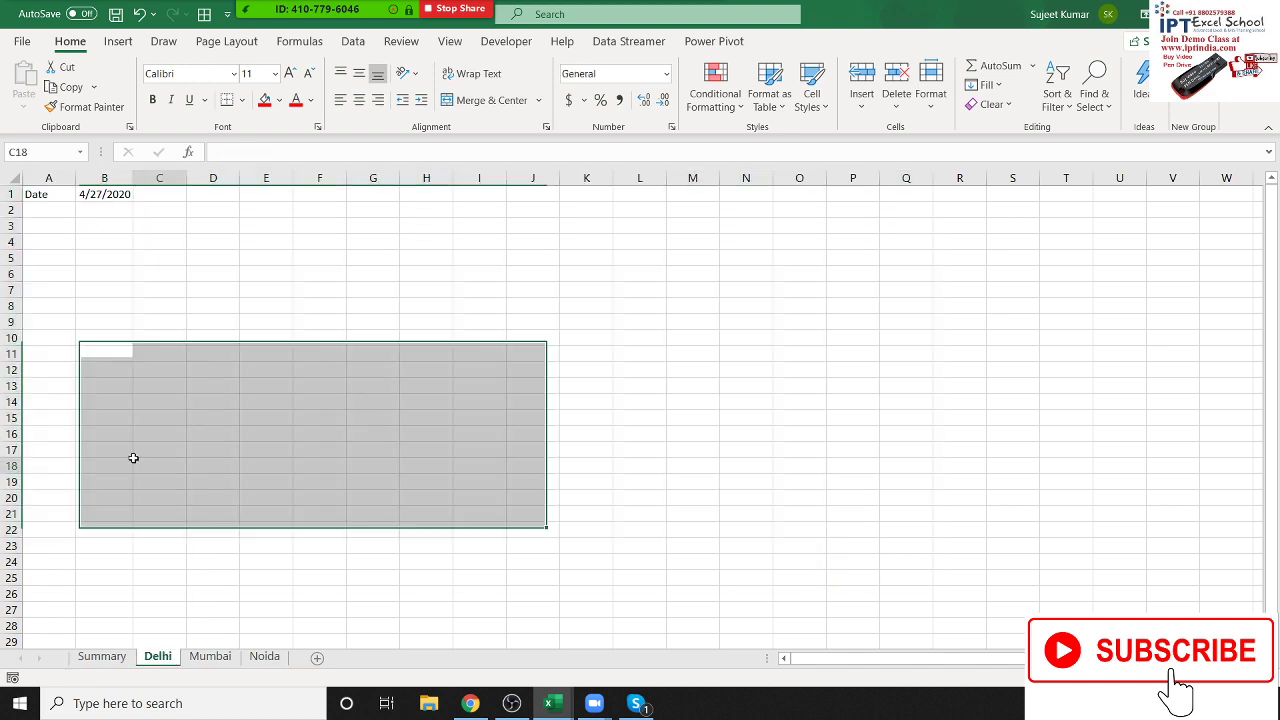
click(89, 196)
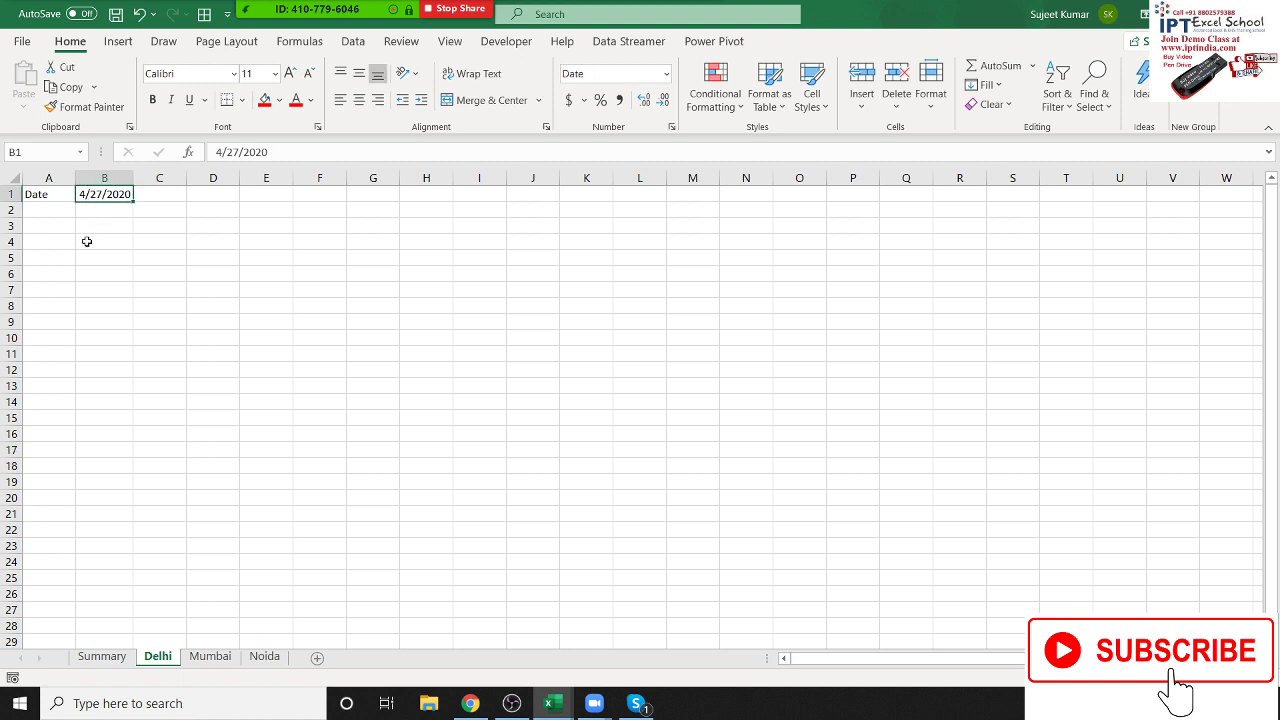
- Link Delhi's B1 to the Summary date with the formula =Summary!B1
text(=)
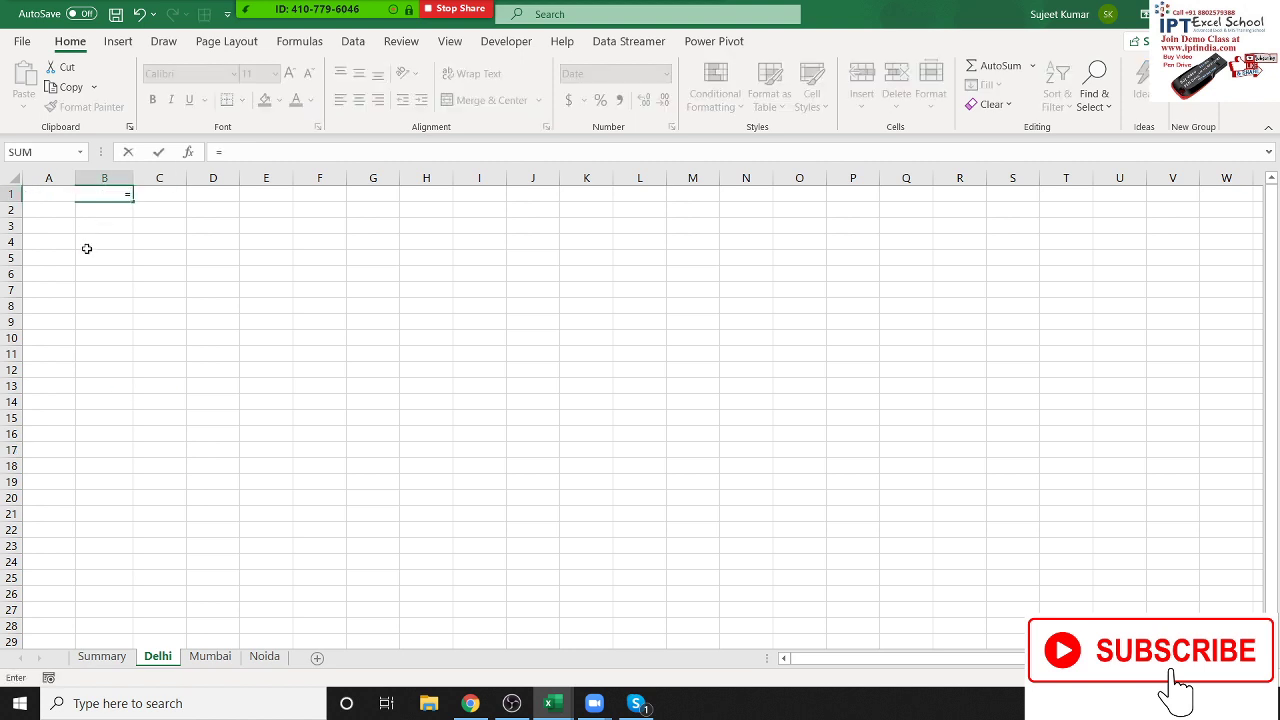
click(118, 661)
click(127, 663)
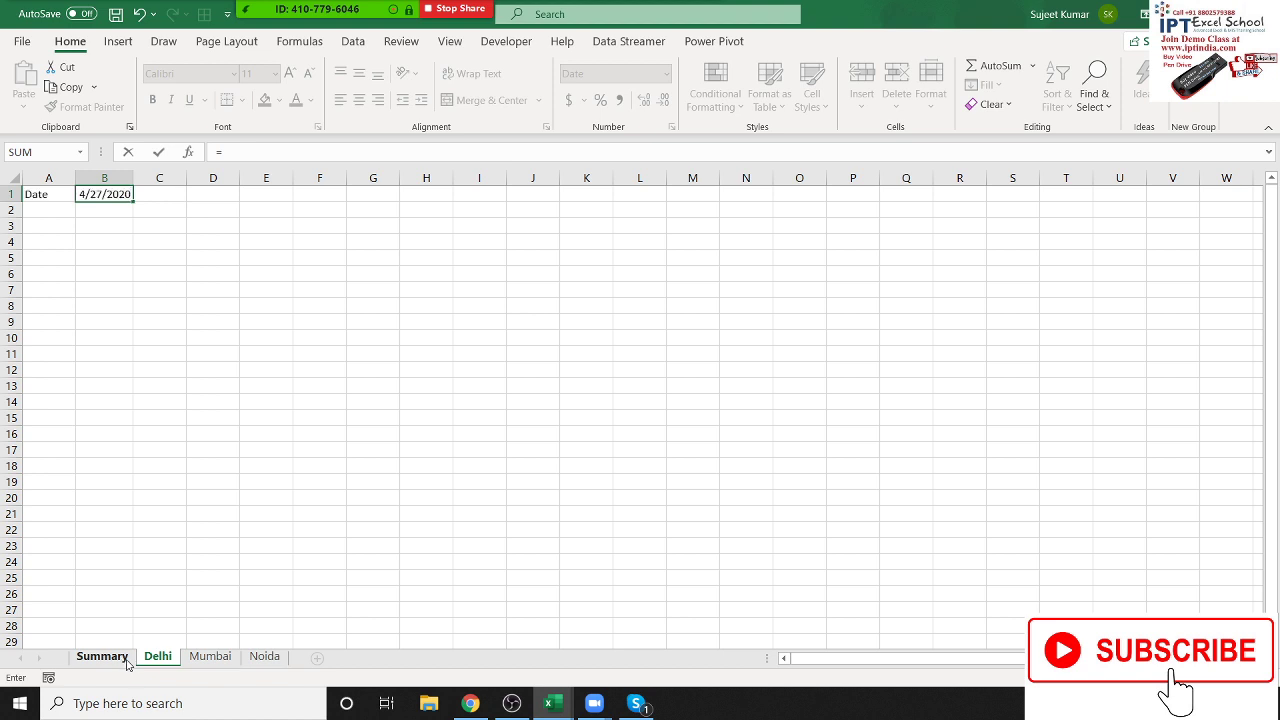
click(96, 196)
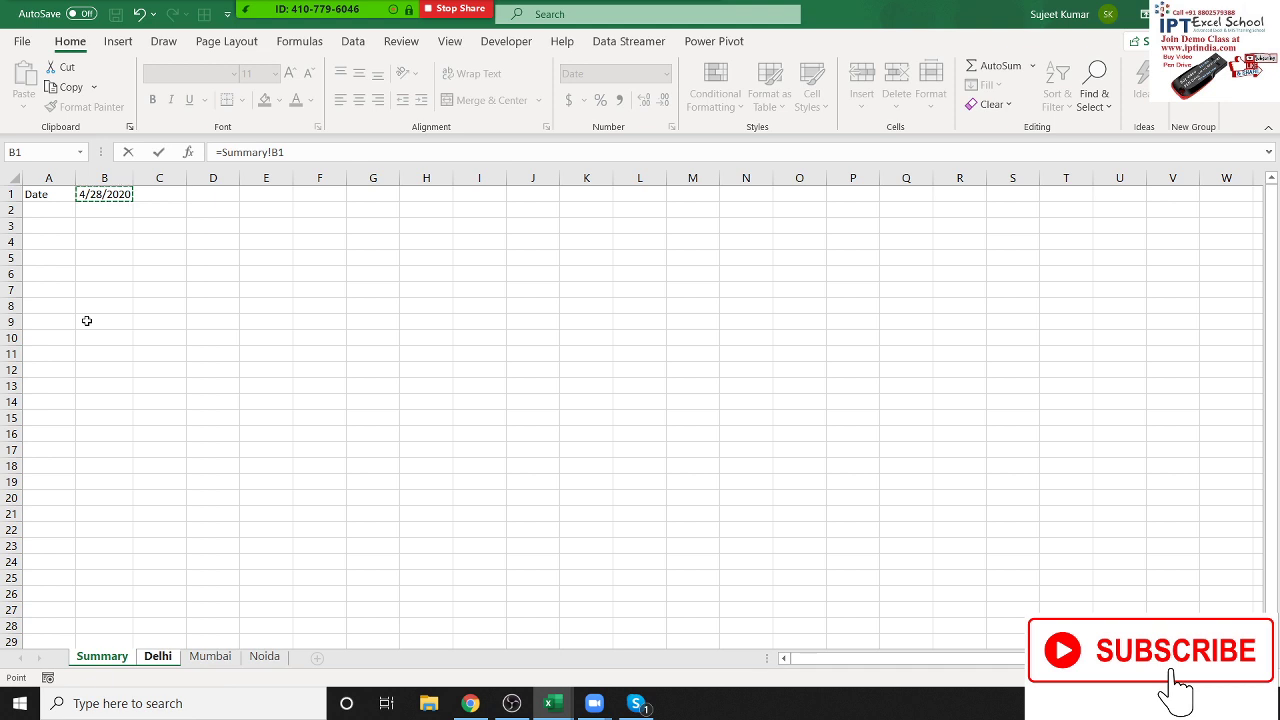
key(Return)
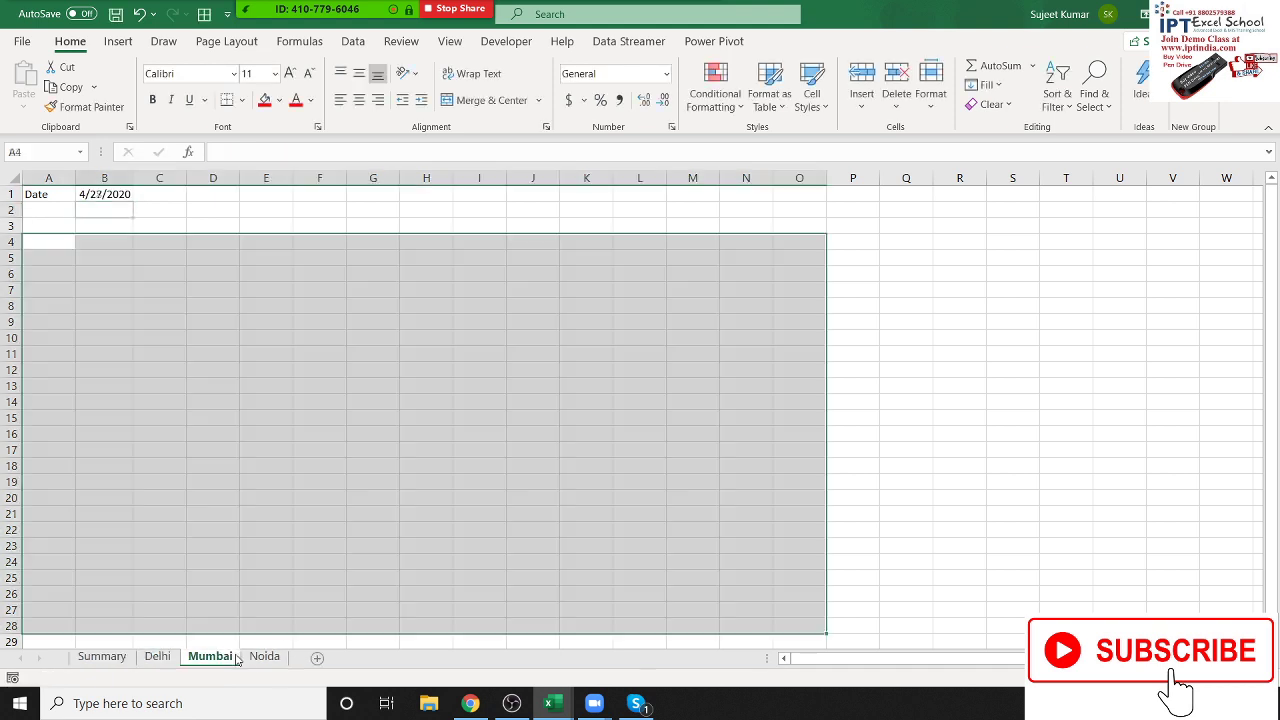
- Link Mumbai's B1 to Summary!B1 the same way so it shows 4/28/2020
click(210, 656)
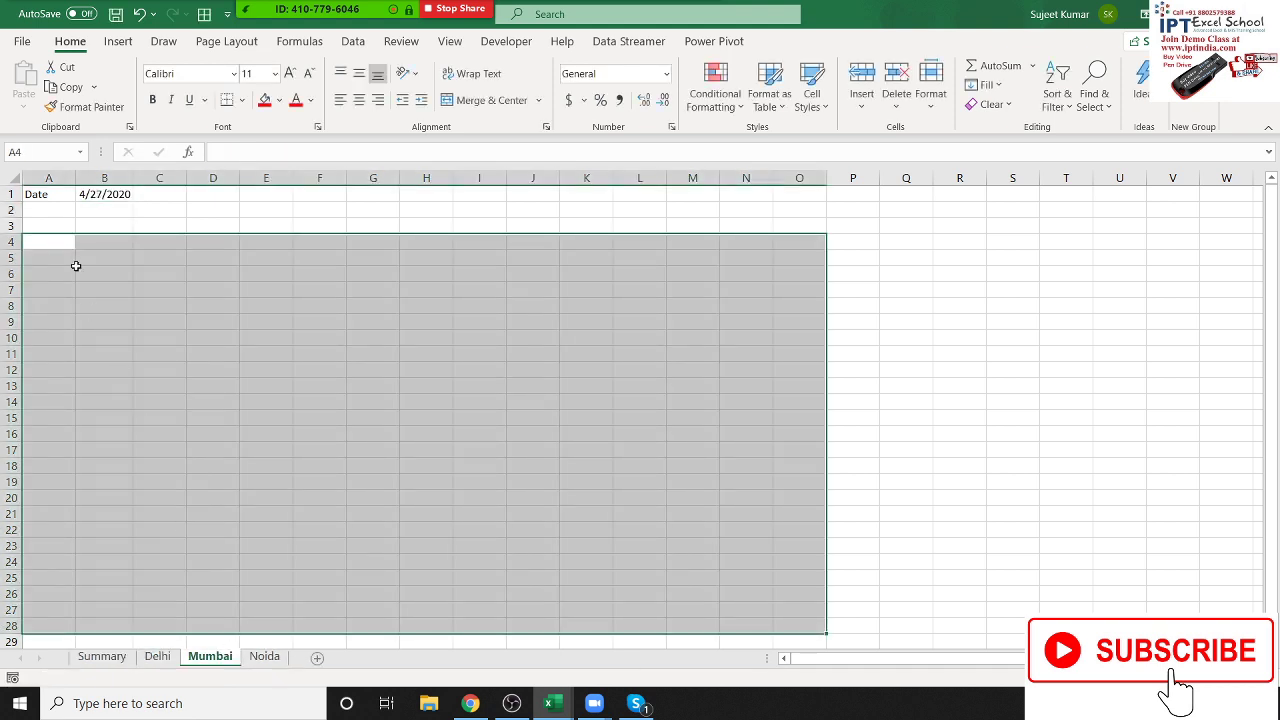
click(110, 195)
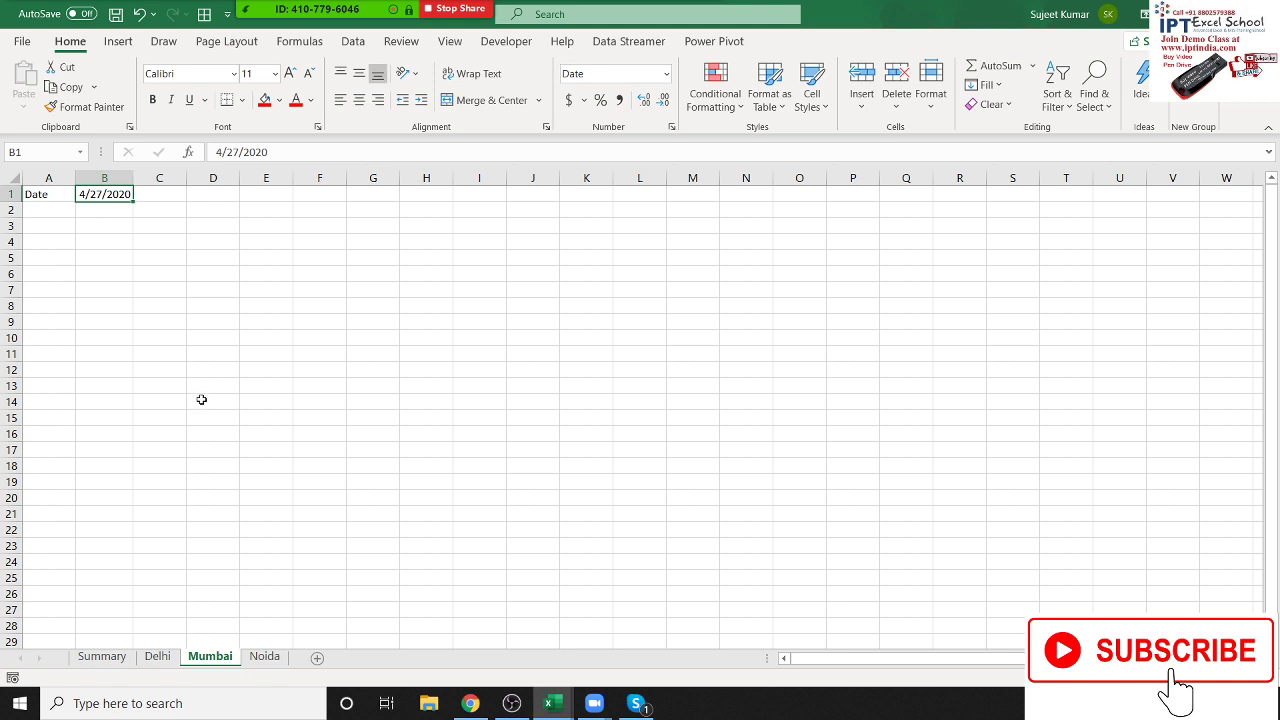
text(=)
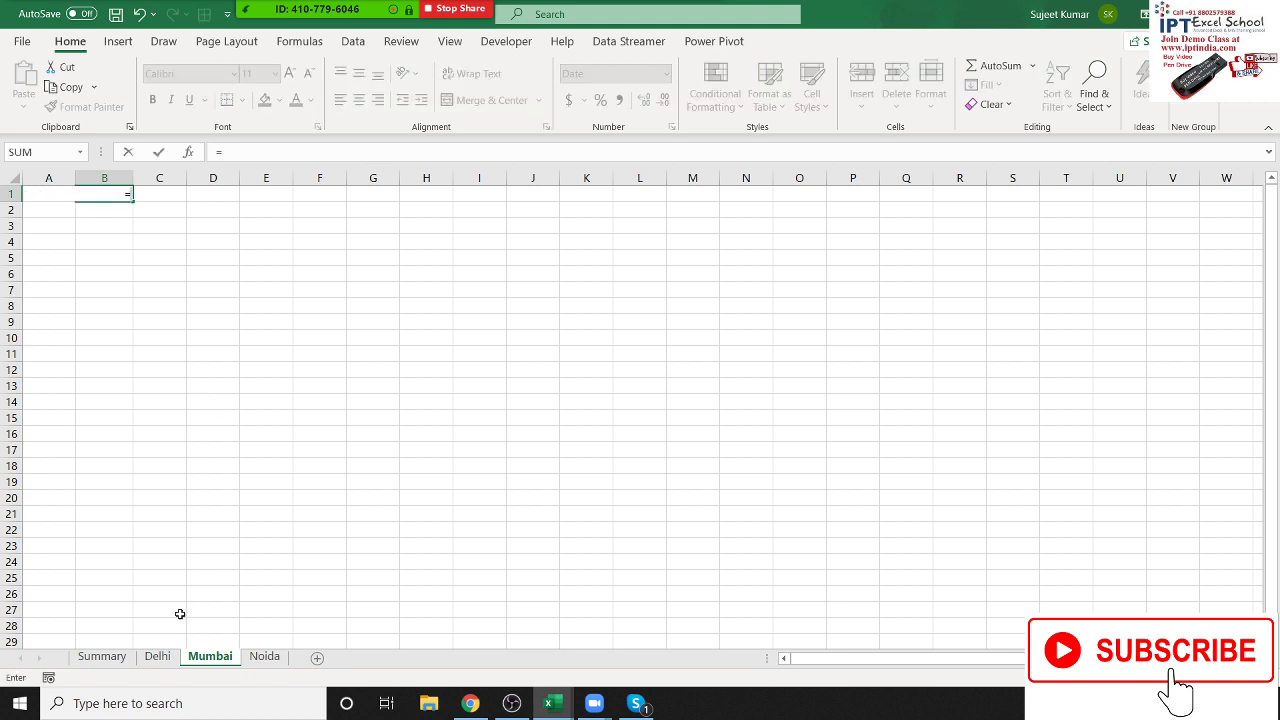
click(103, 656)
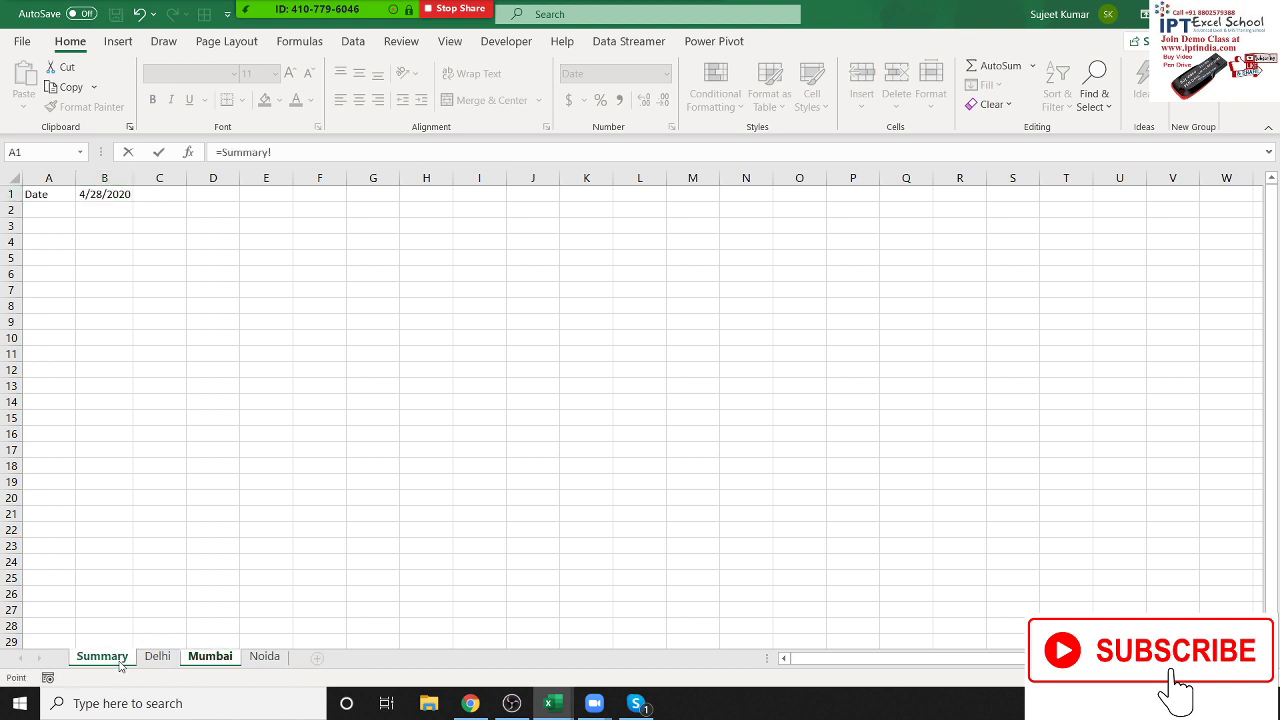
click(77, 193)
key(Return)
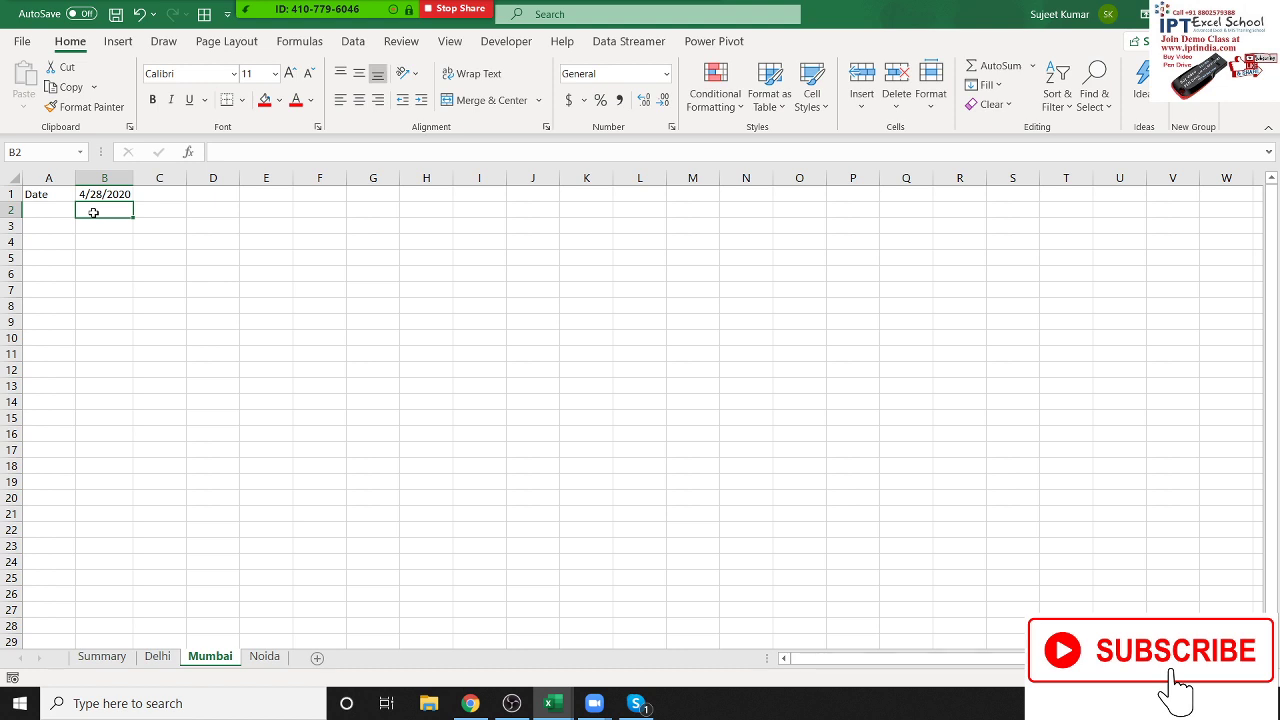
- Copy Summary!B1 and paste it into Noida's B1 as a link (=Summary!$B$1)
click(115, 660)
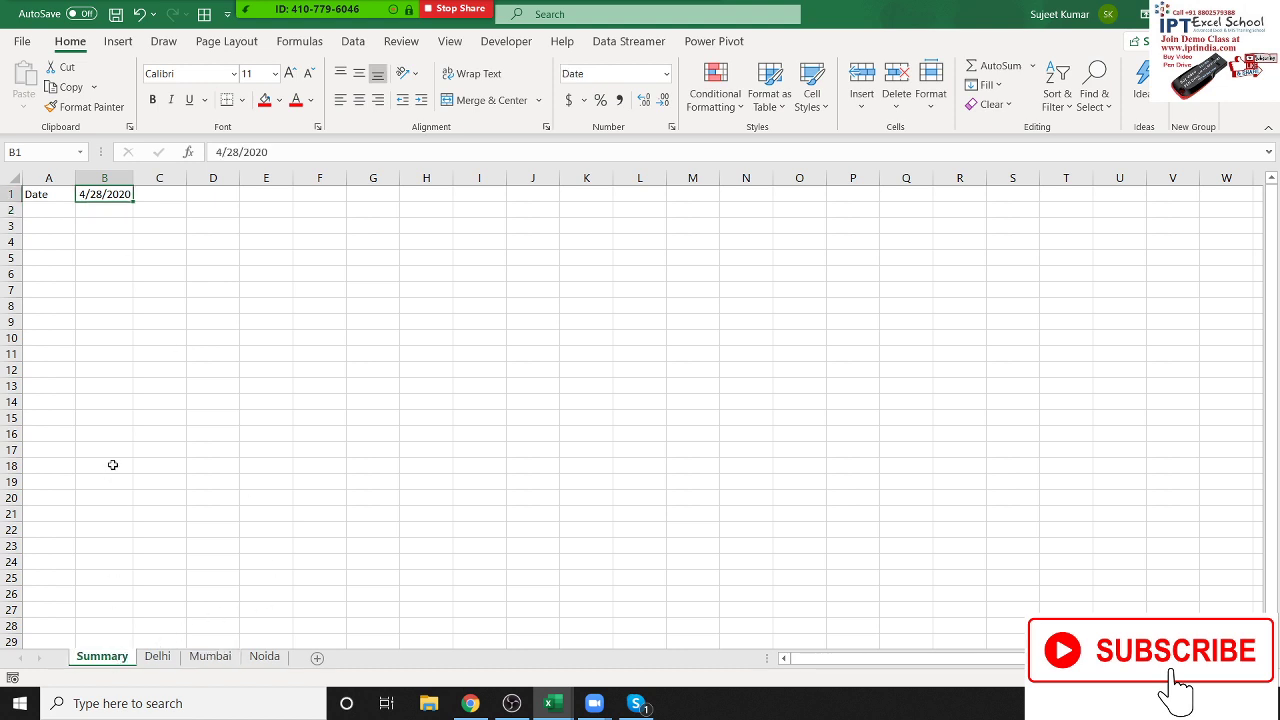
click(98, 274)
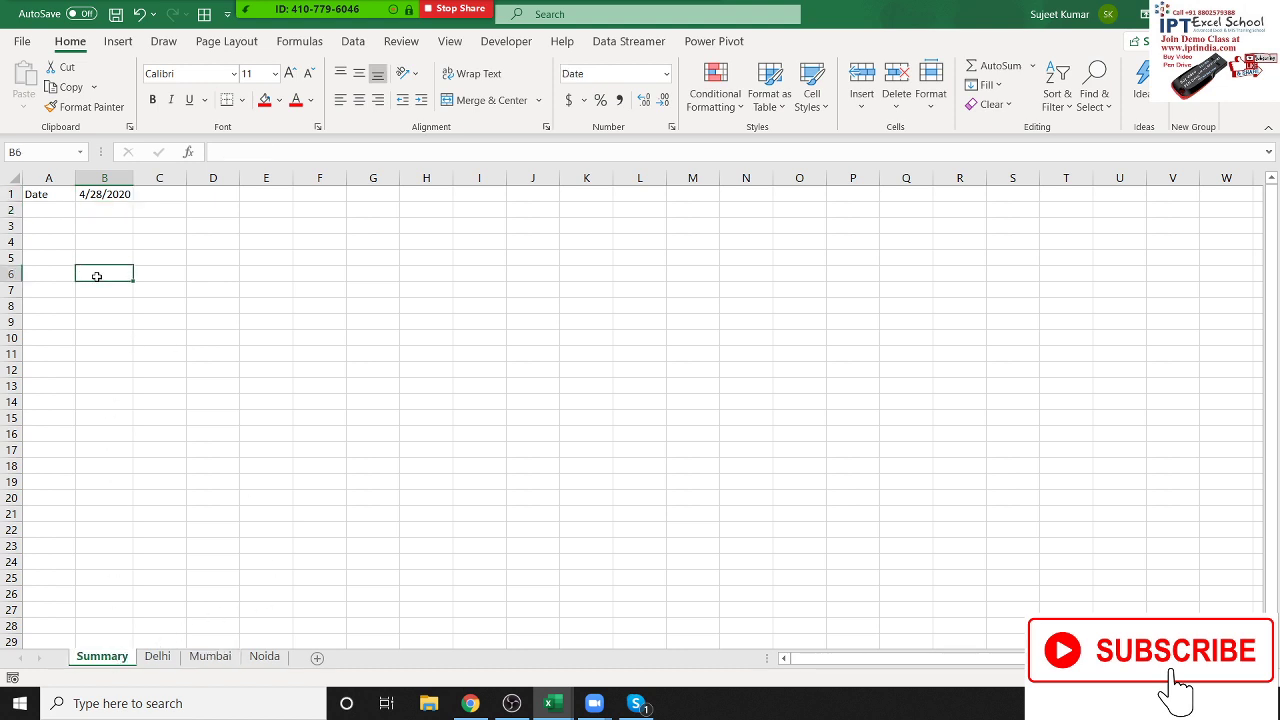
click(104, 194)
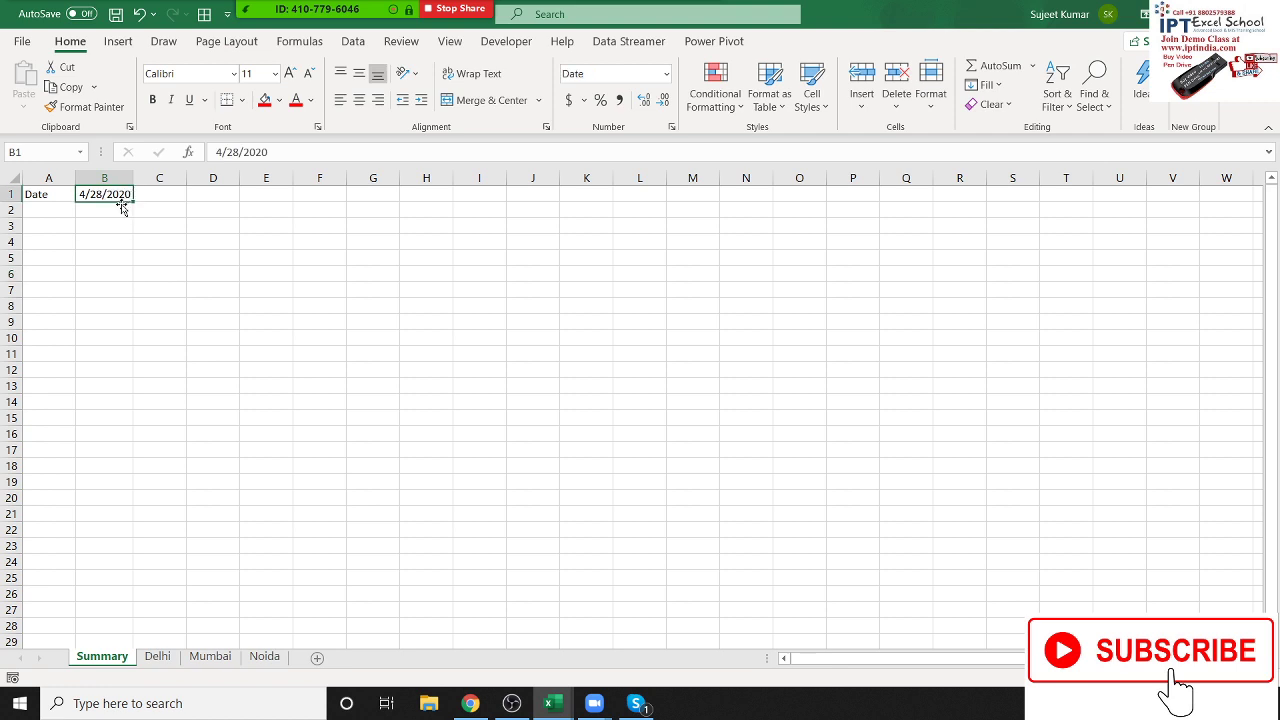
key(ctrl+c)
click(264, 656)
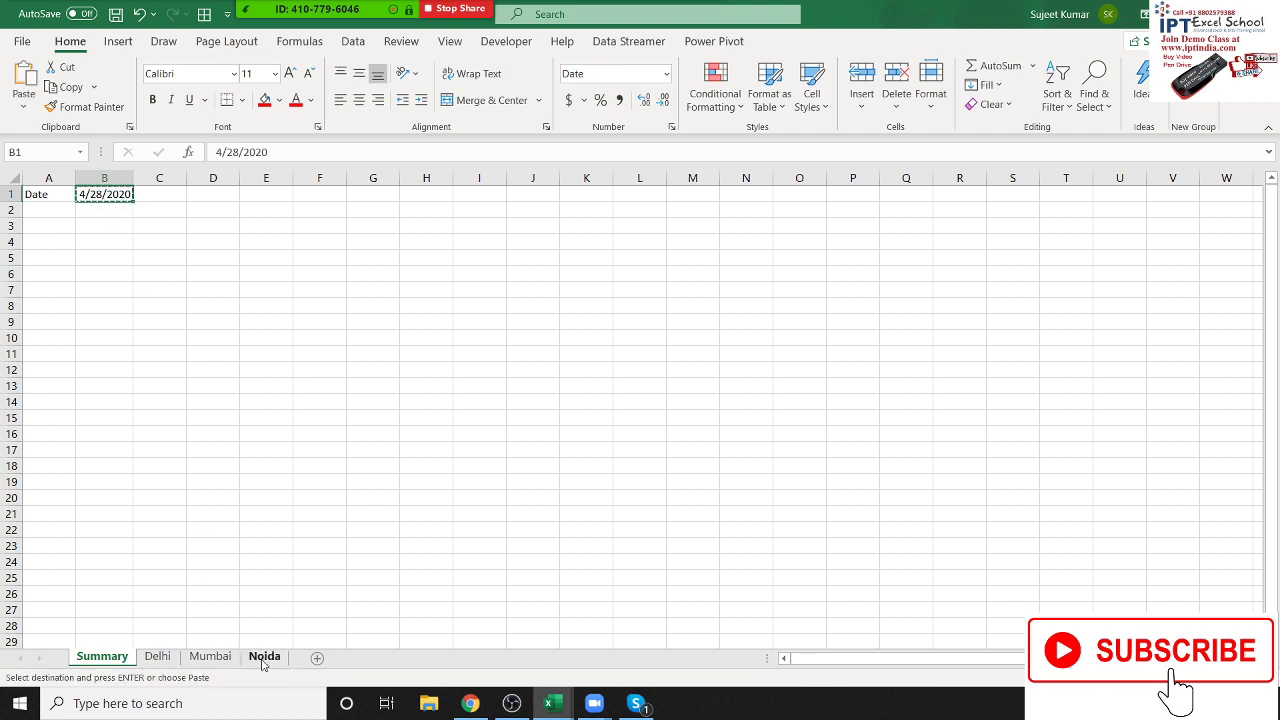
click(112, 197)
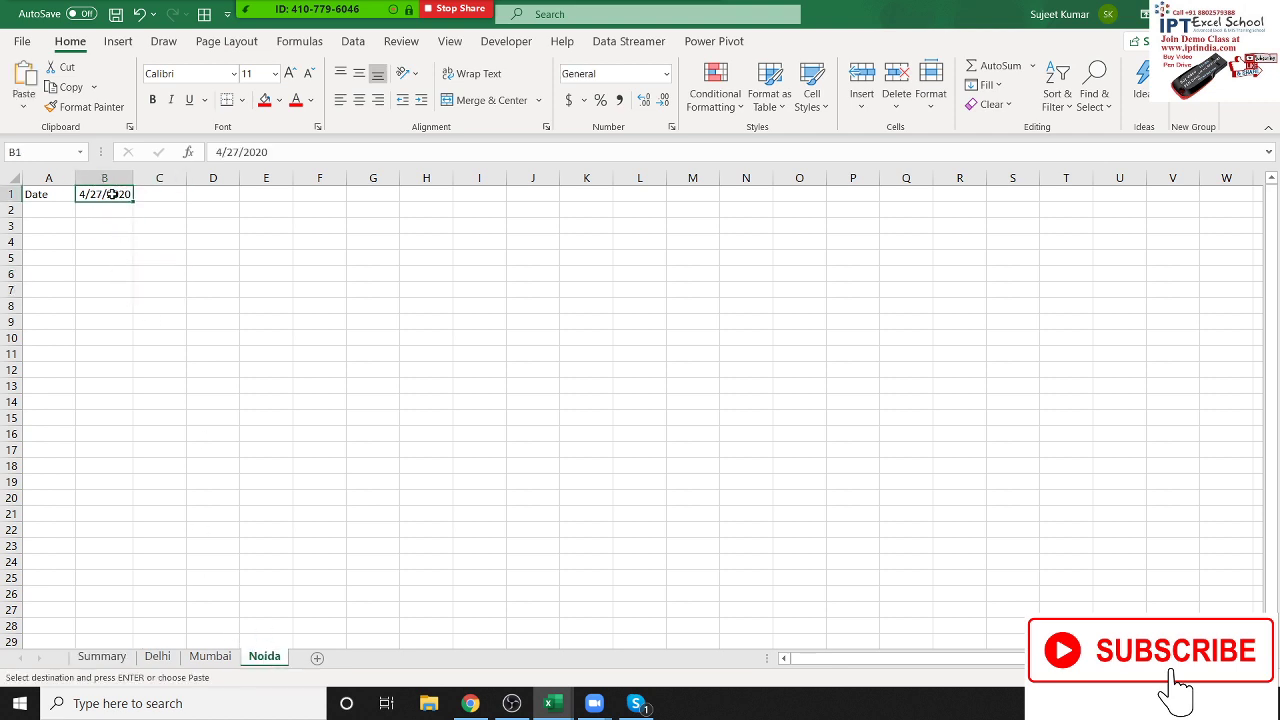
right_click(110, 196)
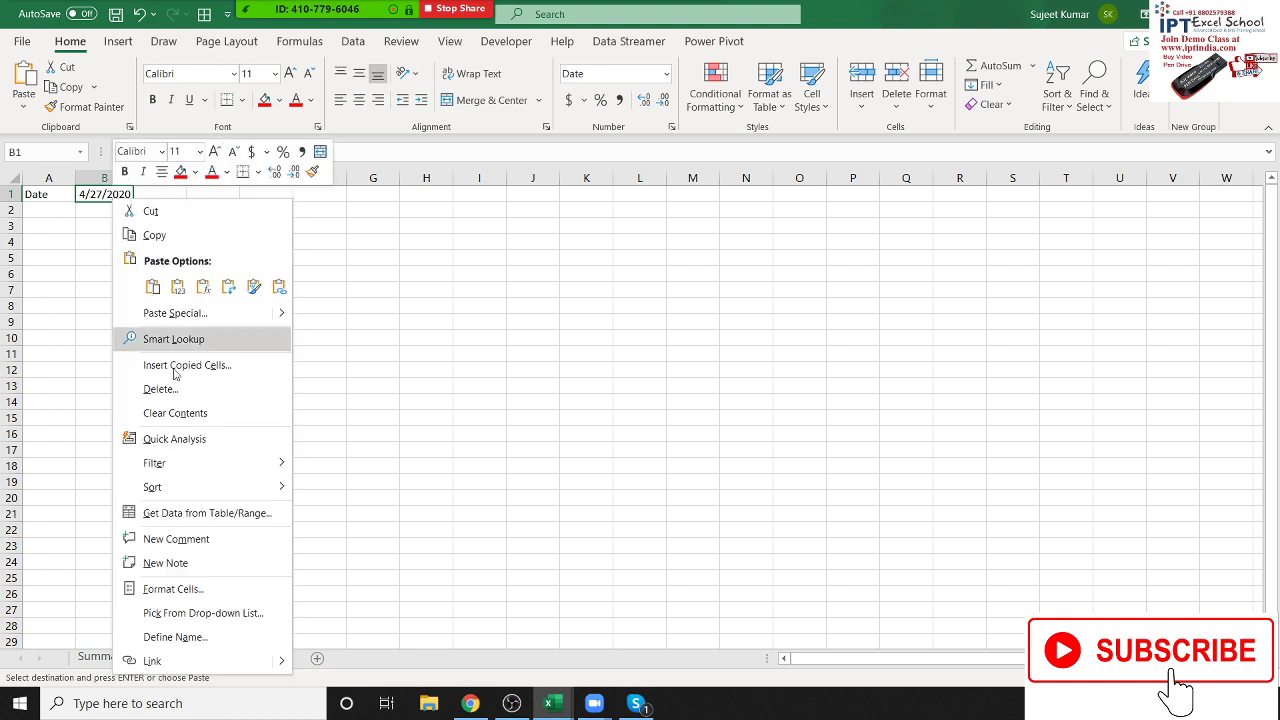
click(180, 326)
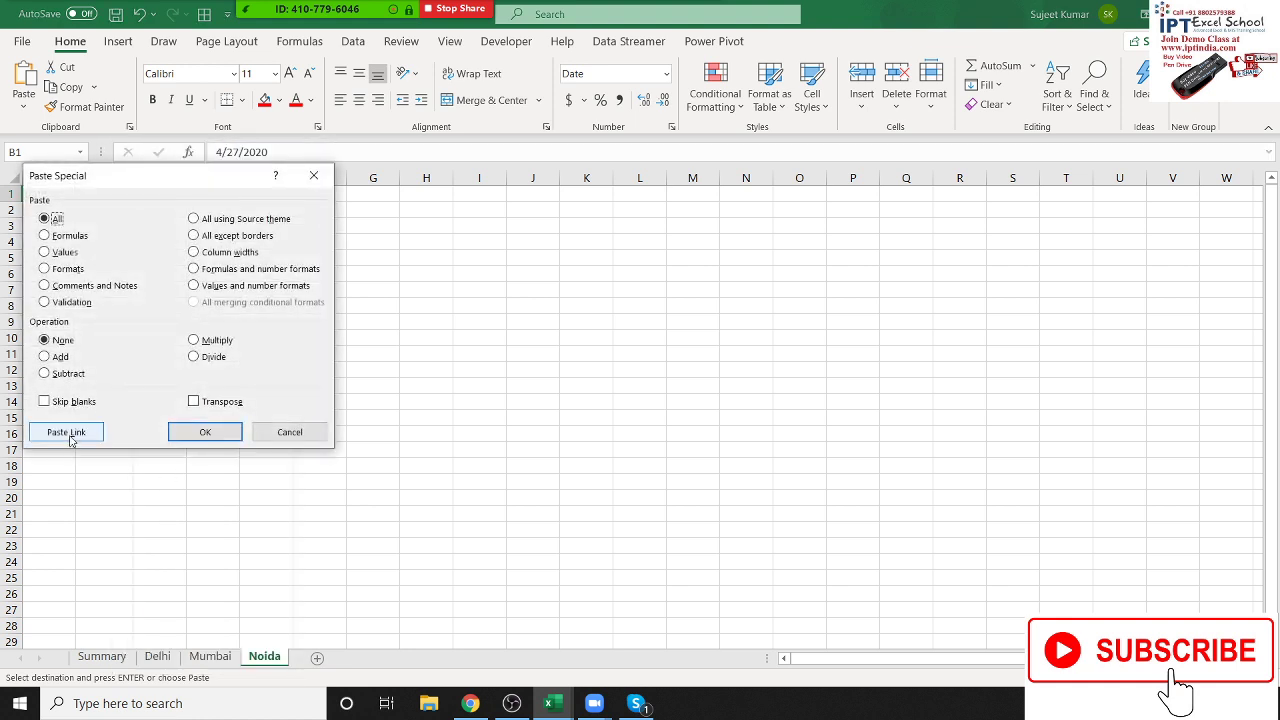
click(70, 436)
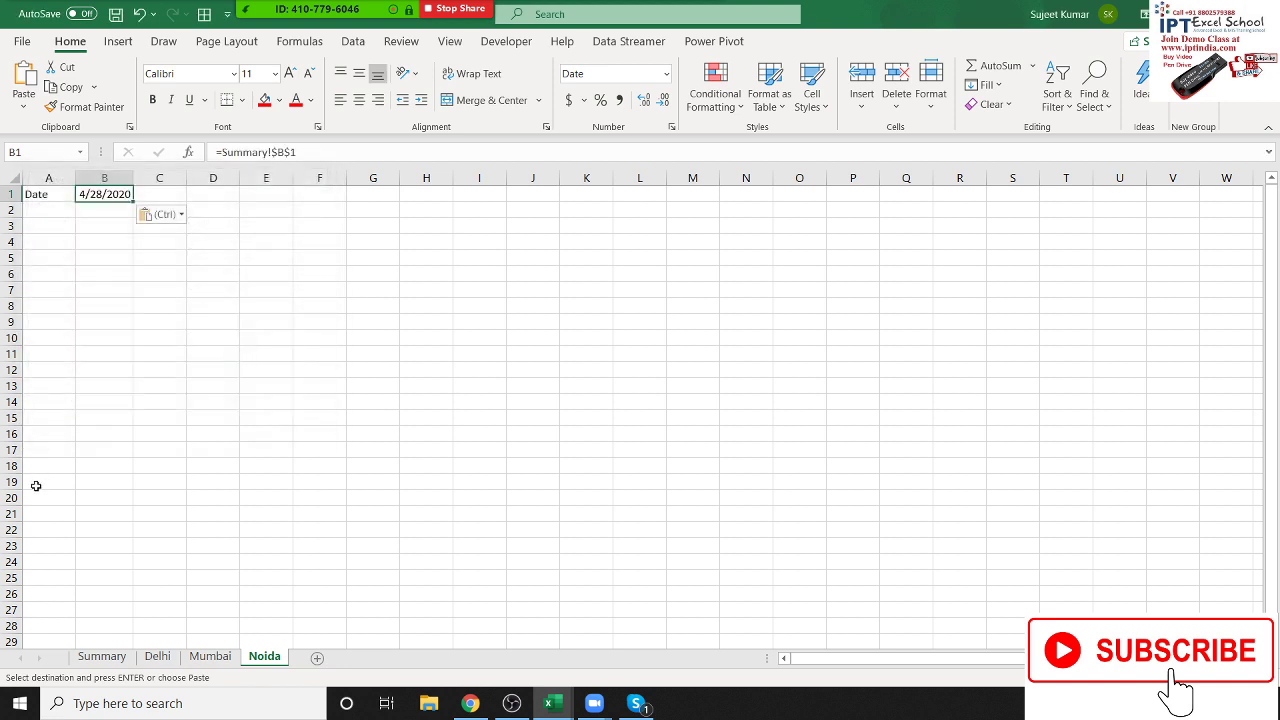
- Replace a mistaken entry with 4/29 as the Summary date in B1
click(102, 656)
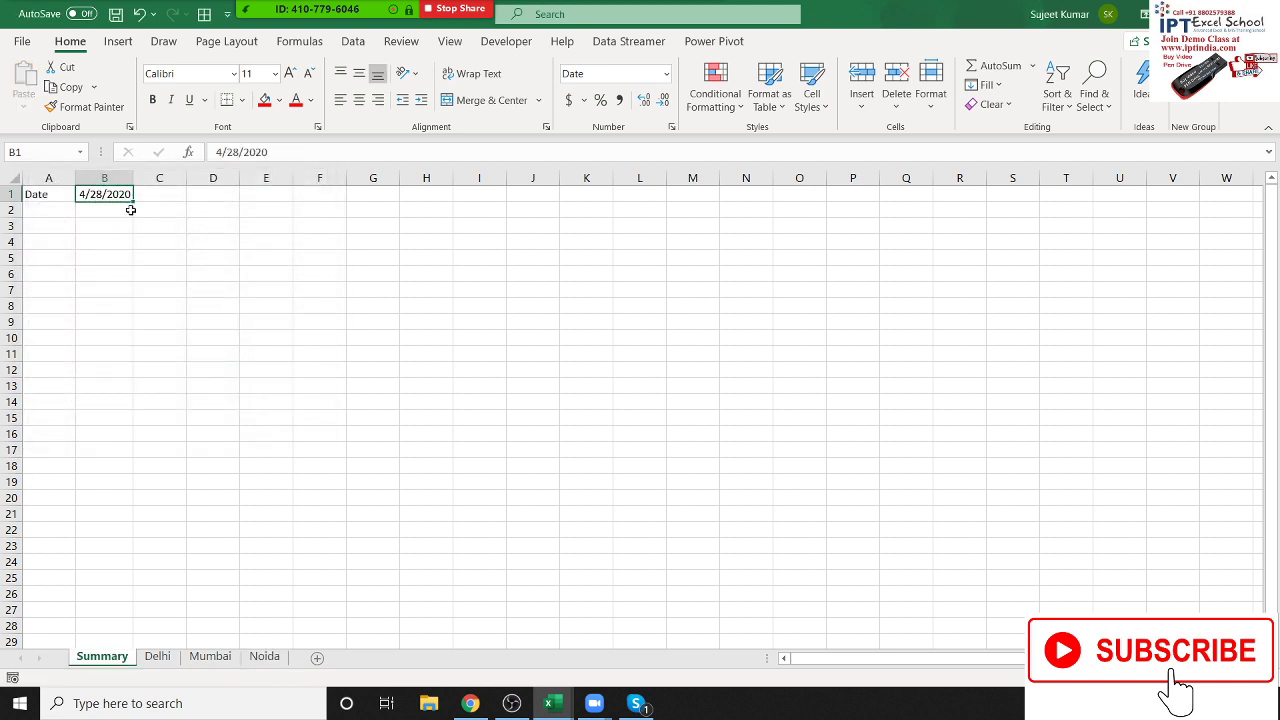
text(8/)
key(Escape)
text(4/29)
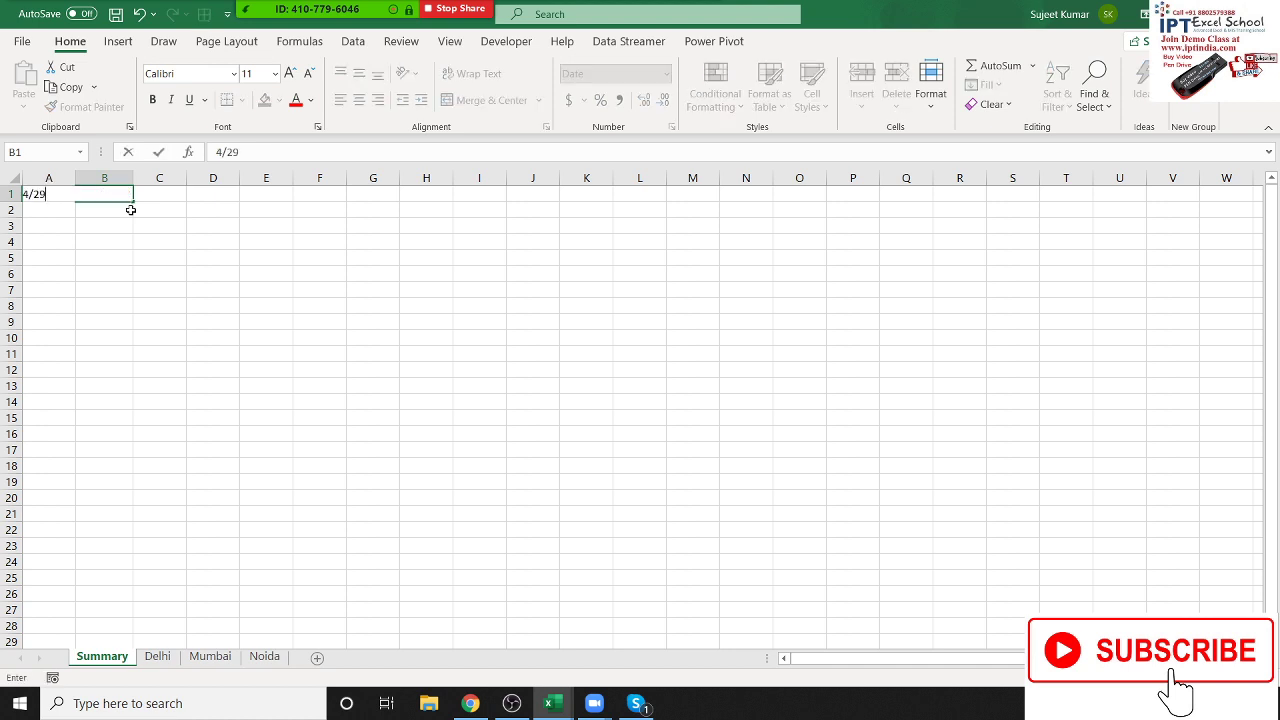
key(Return)
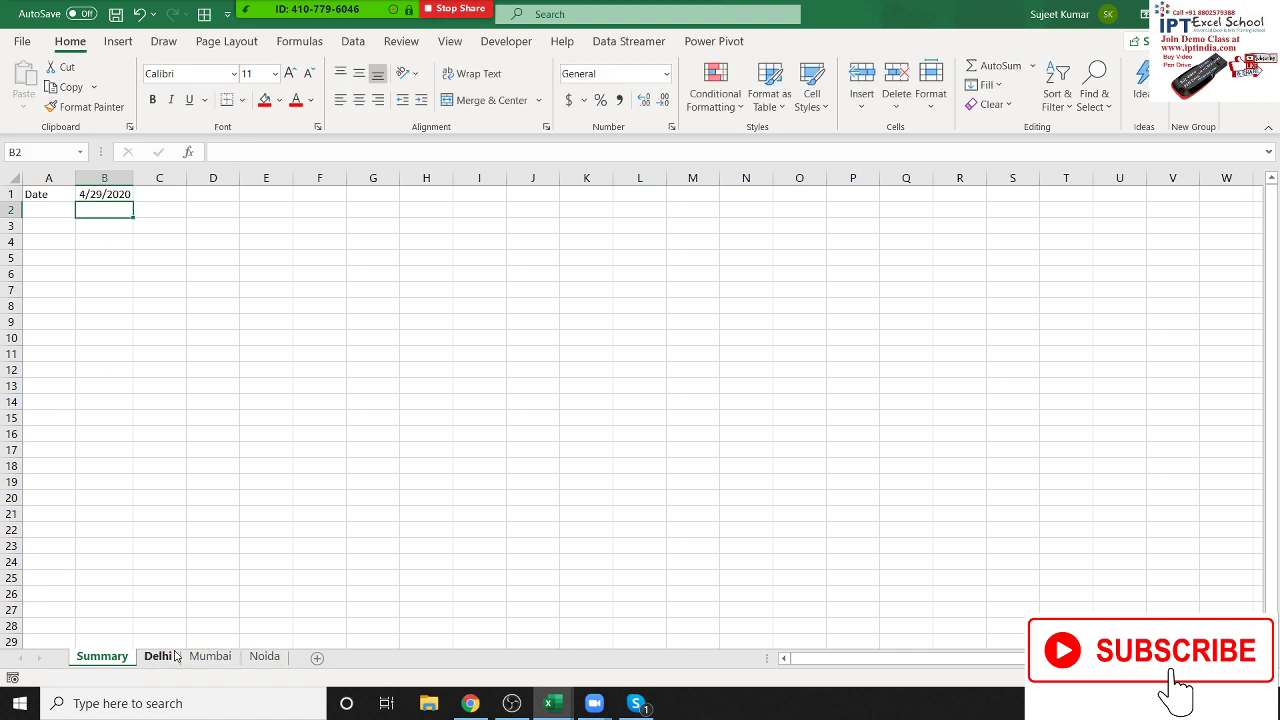
- Check that the Delhi, Mumbai and Noida sheets all show 4/29/2020 in B1
click(175, 655)
ctrl+click(222, 657)
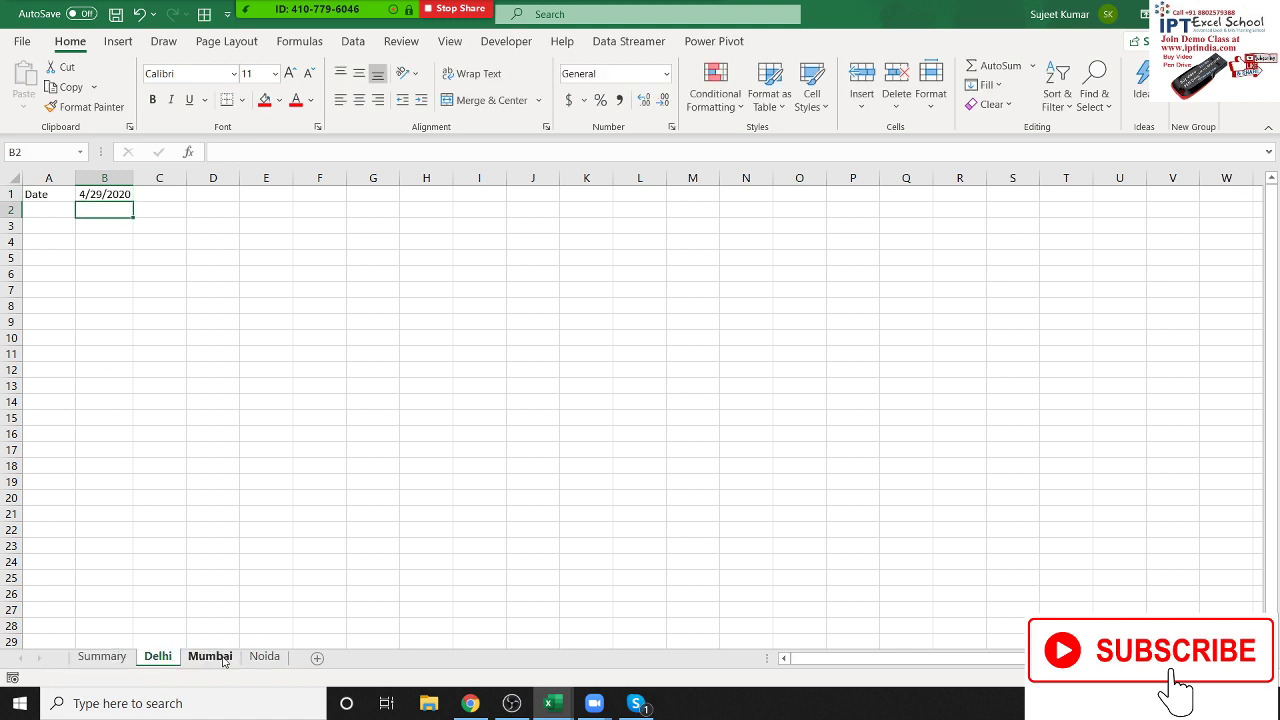
click(222, 657)
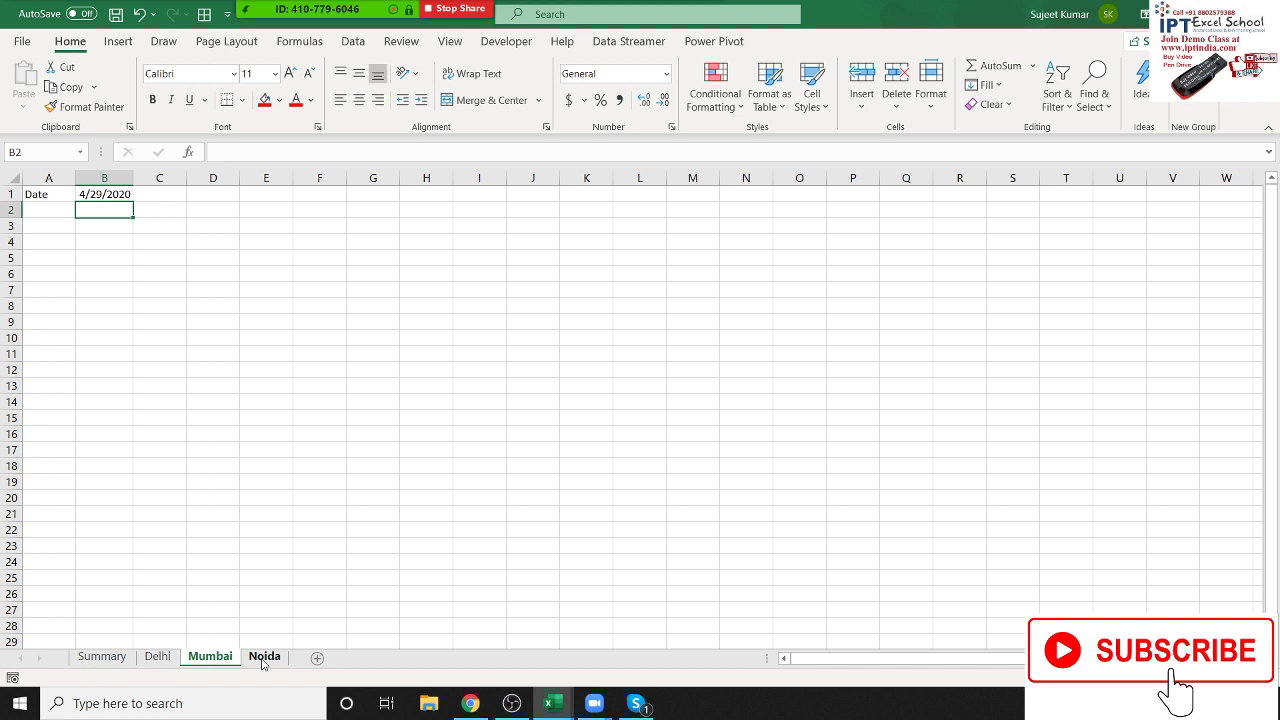
click(262, 660)
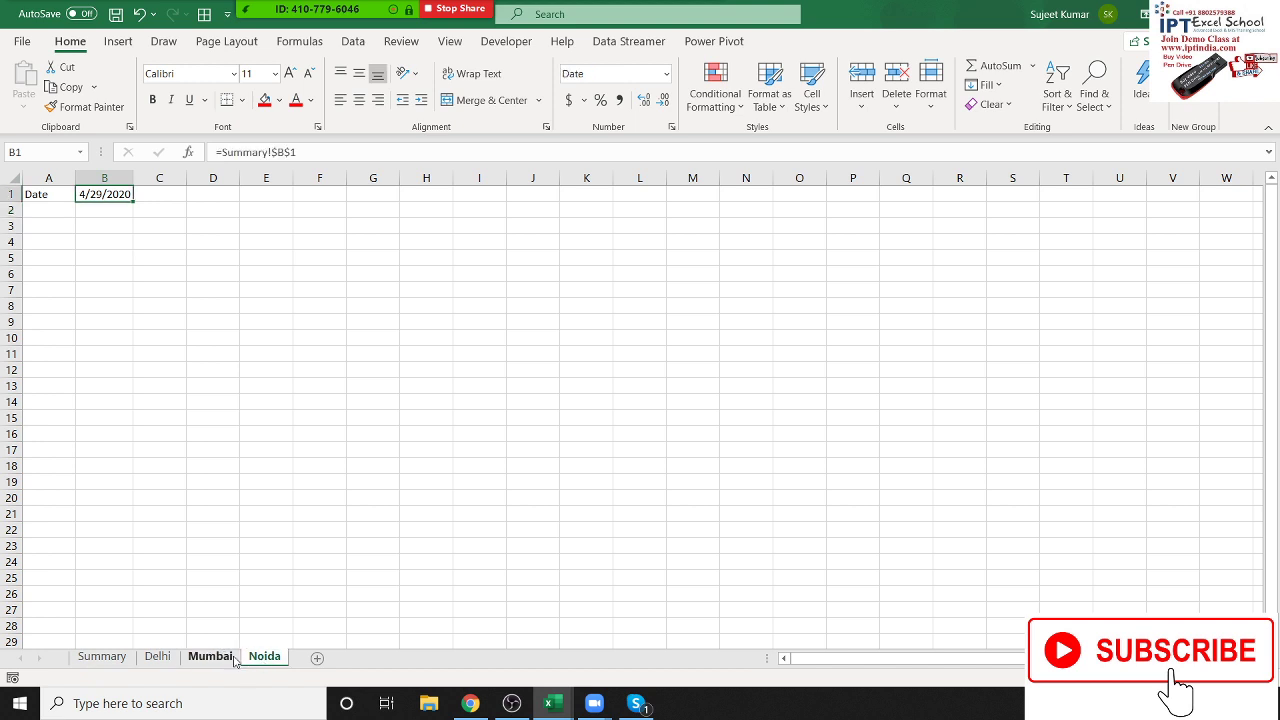
click(212, 660)
click(98, 658)
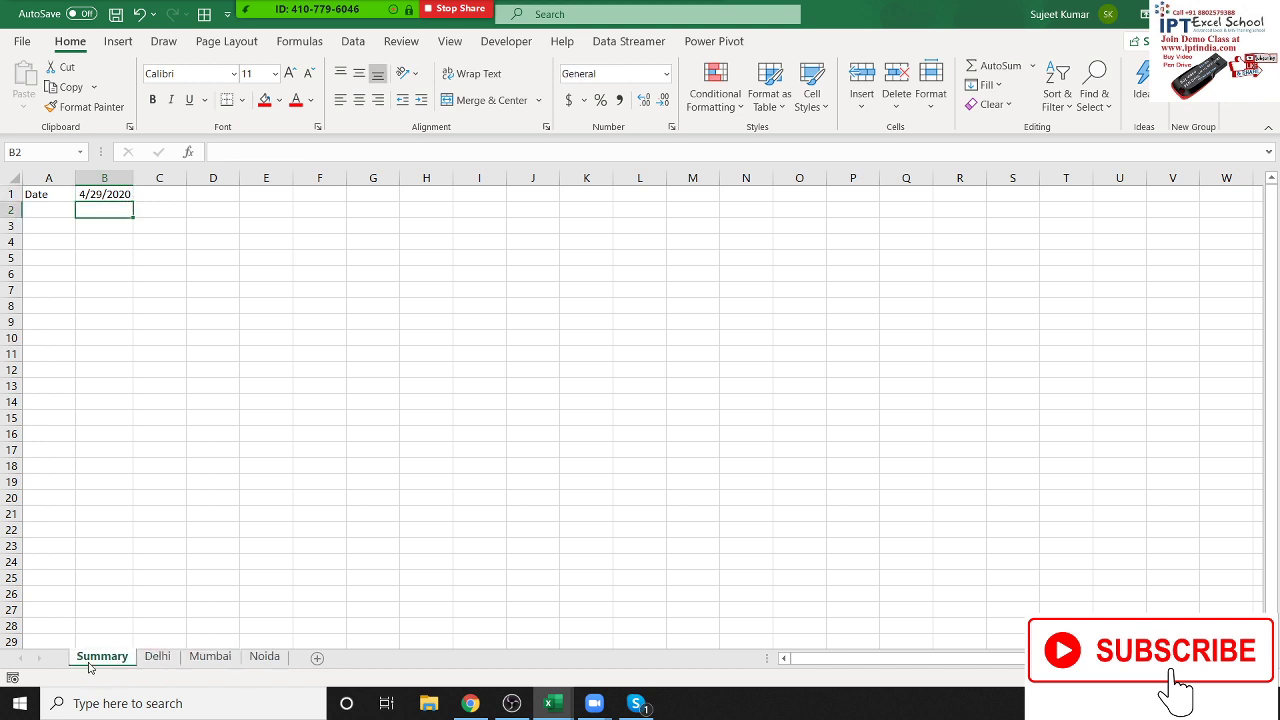
click(97, 337)
- Replace the fixed date in Summary!B1 with the formula =TODAY()
drag(57, 195, 239, 363)
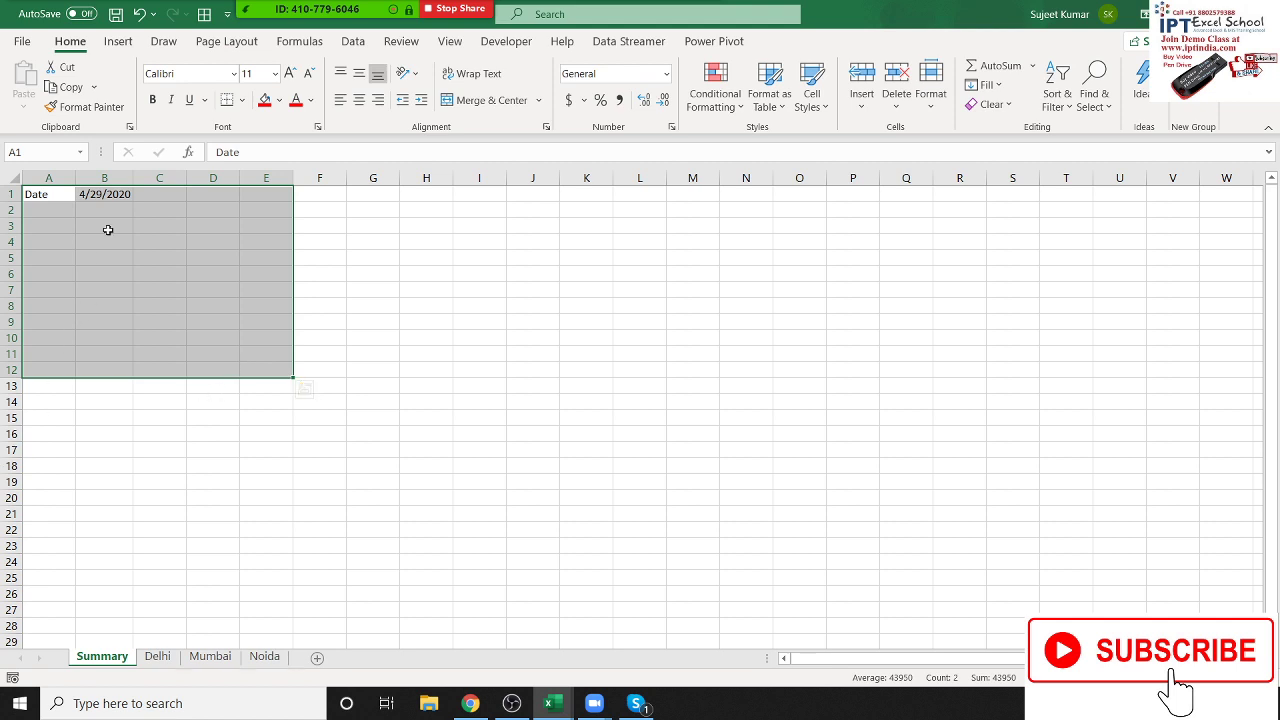
click(116, 193)
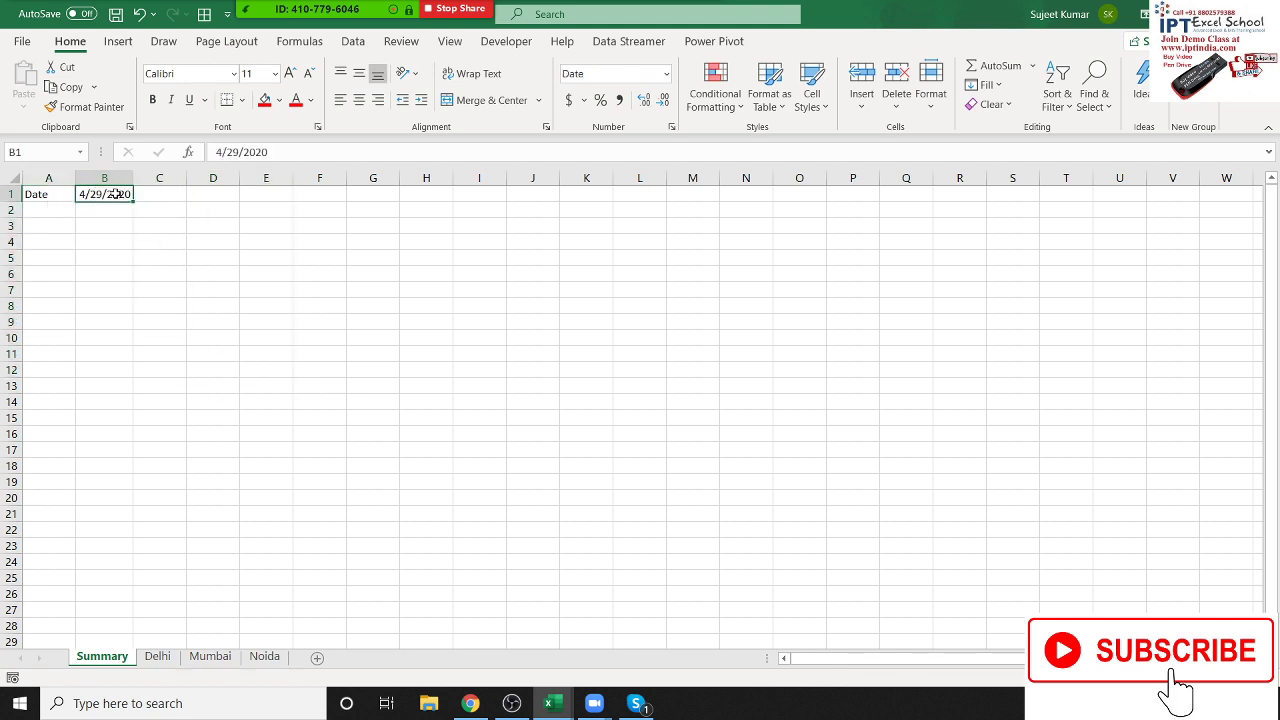
text(=today()
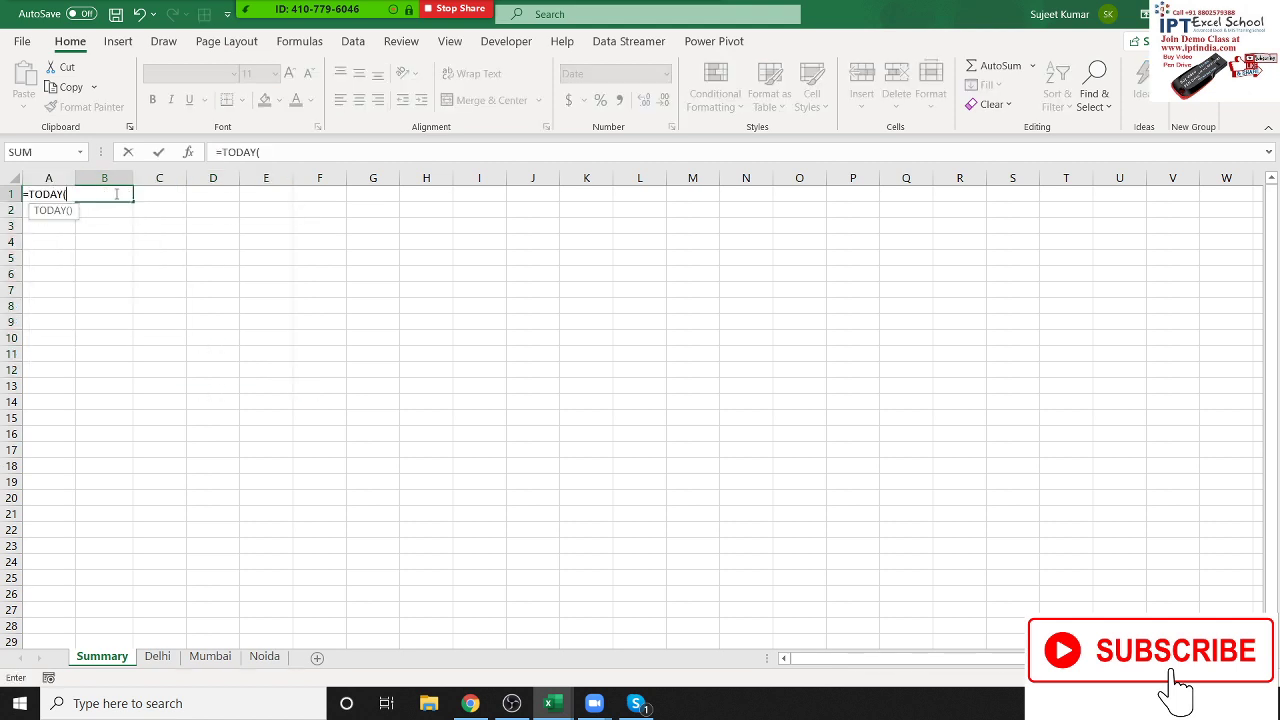
text())
key(Return)
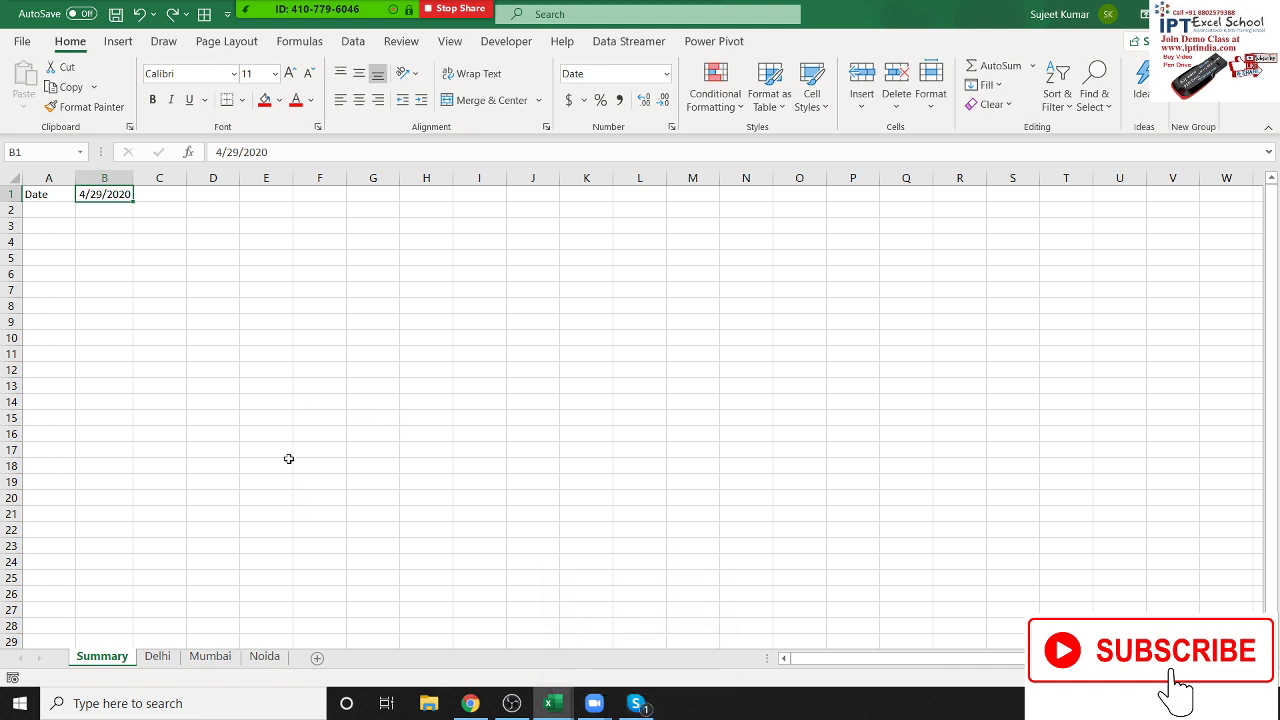
- Compare the B1 dates on the Delhi, Mumbai and Noida sheets, then return to Summary
click(163, 660)
click(205, 660)
click(262, 660)
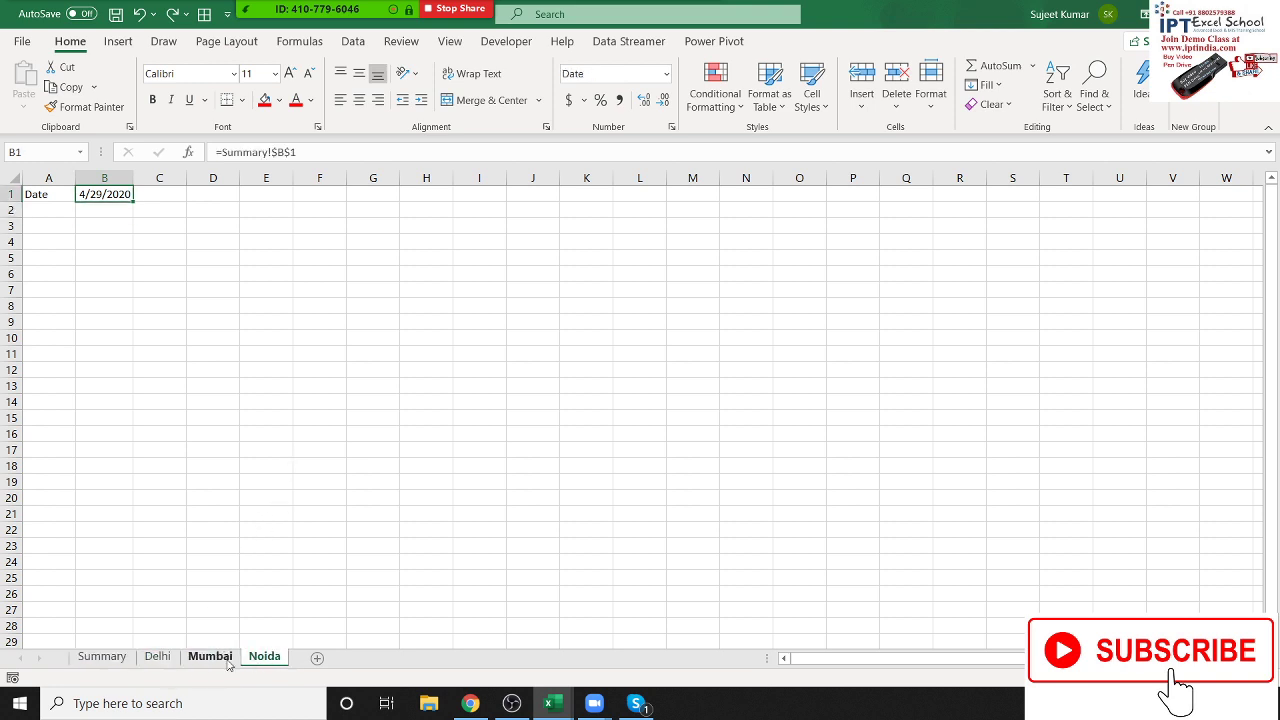
click(210, 660)
click(158, 660)
click(210, 660)
click(264, 660)
click(158, 660)
ctrl+click(198, 662)
click(264, 660)
click(158, 660)
ctrl+click(202, 662)
click(264, 660)
click(203, 660)
click(158, 660)
click(108, 660)
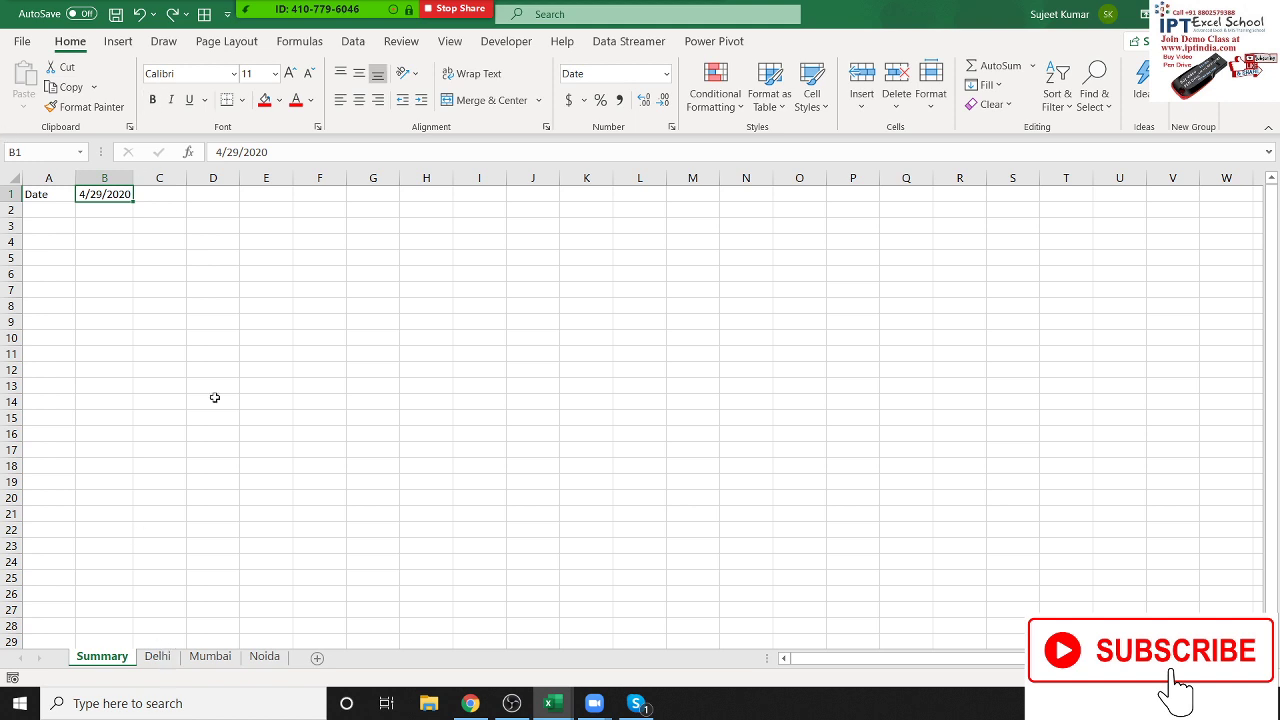
- Look through the Delhi, Mumbai and Noida sheets and select ranges on Noida and Summary
key(ctrl+Page_Down)
click(210, 656)
click(264, 658)
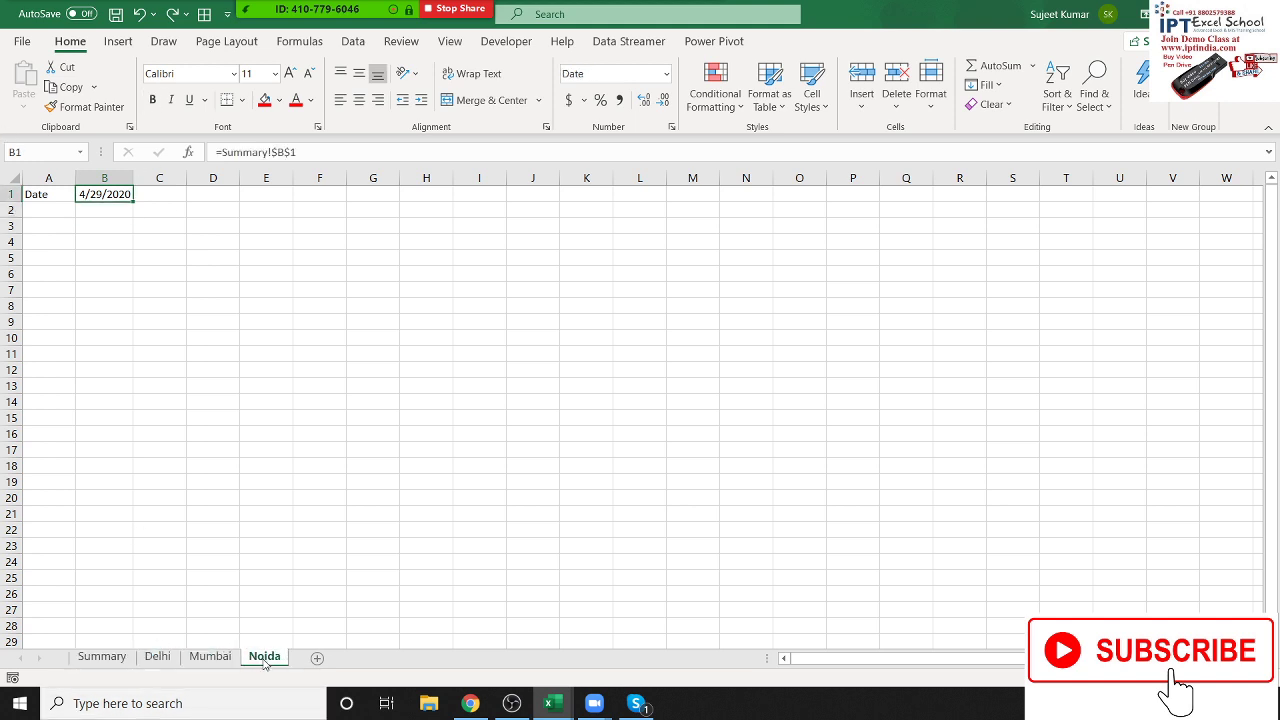
mouse_move(48, 258)
mouse_down()
mouse_move(400, 454)
mouse_move(400, 472)
mouse_up()
click(102, 656)
drag(96, 270, 260, 433)
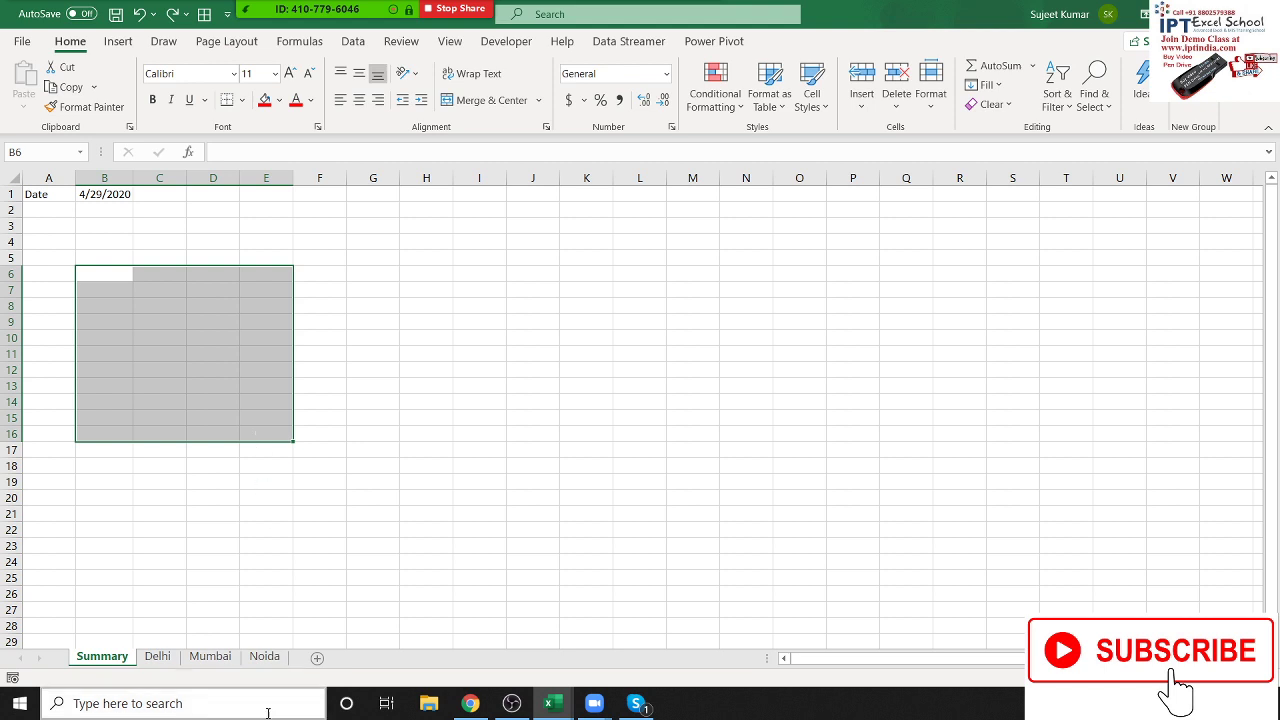
- Revisit the city sheets, selecting A6:H16 on Noida and A4:E10 on Summary
click(157, 657)
click(205, 660)
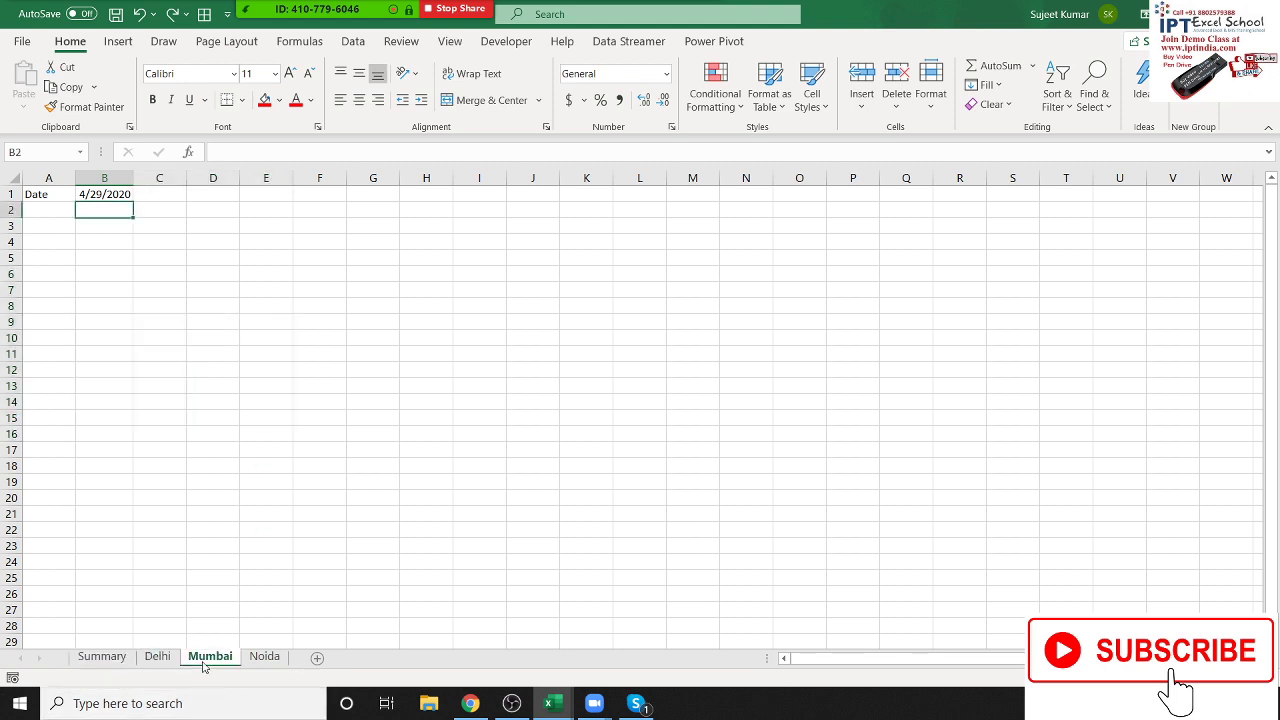
click(262, 657)
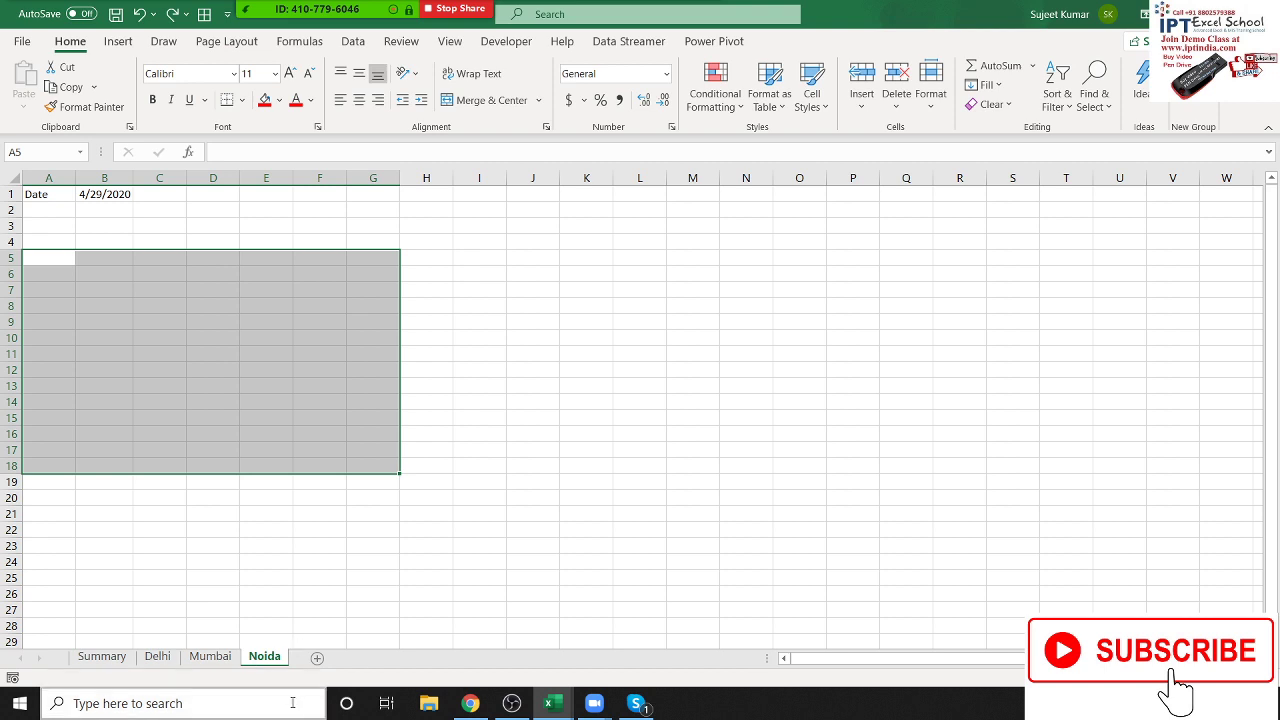
click(165, 656)
ctrl+click(132, 662)
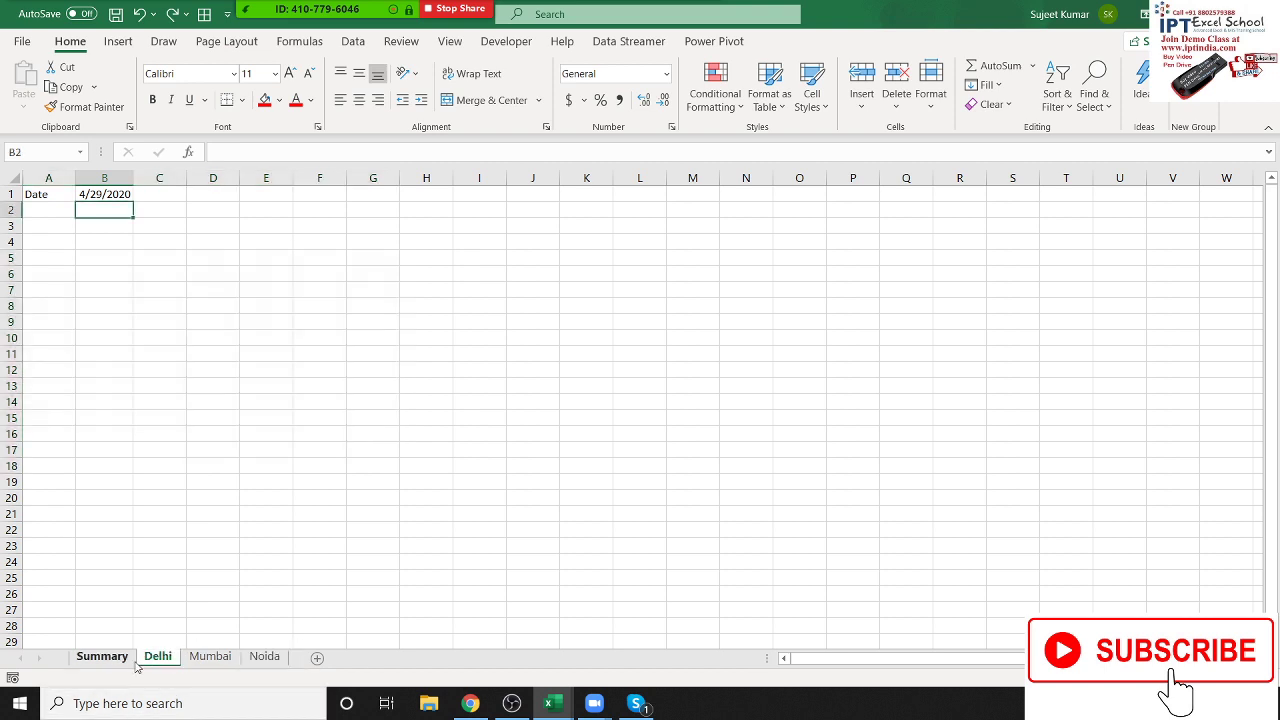
ctrl+click(136, 662)
click(210, 660)
click(263, 656)
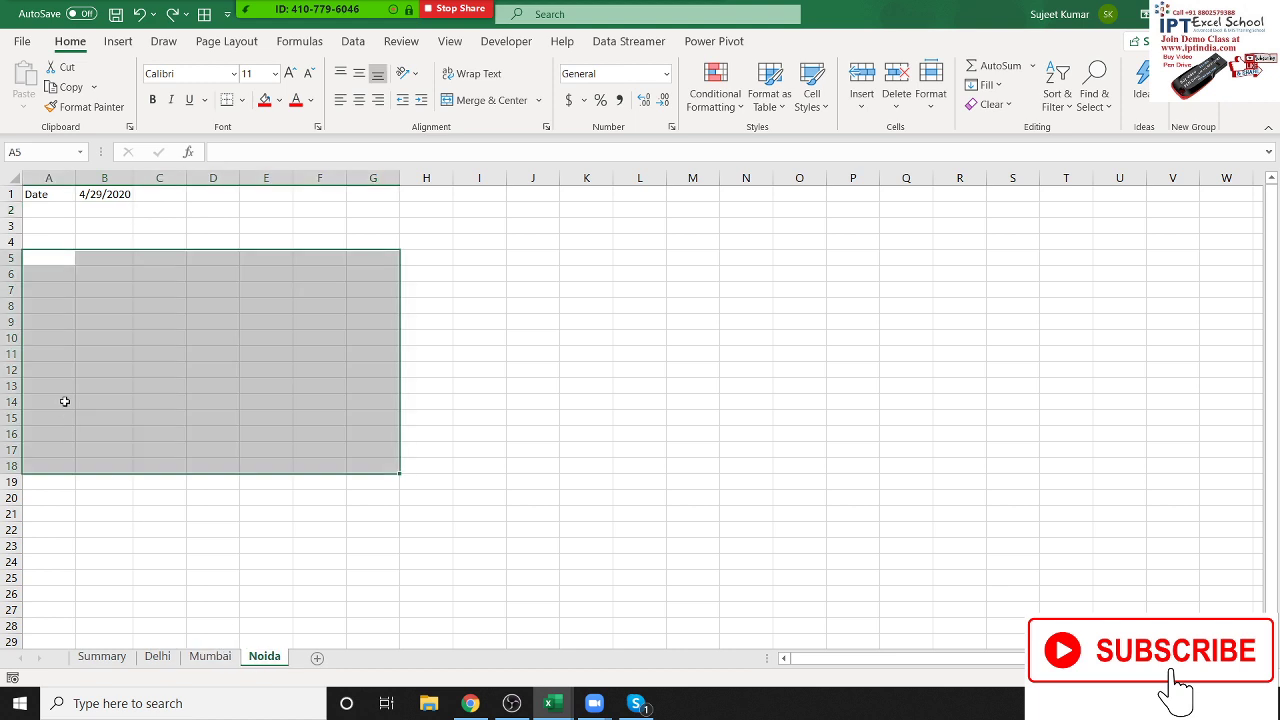
drag(49, 277, 445, 446)
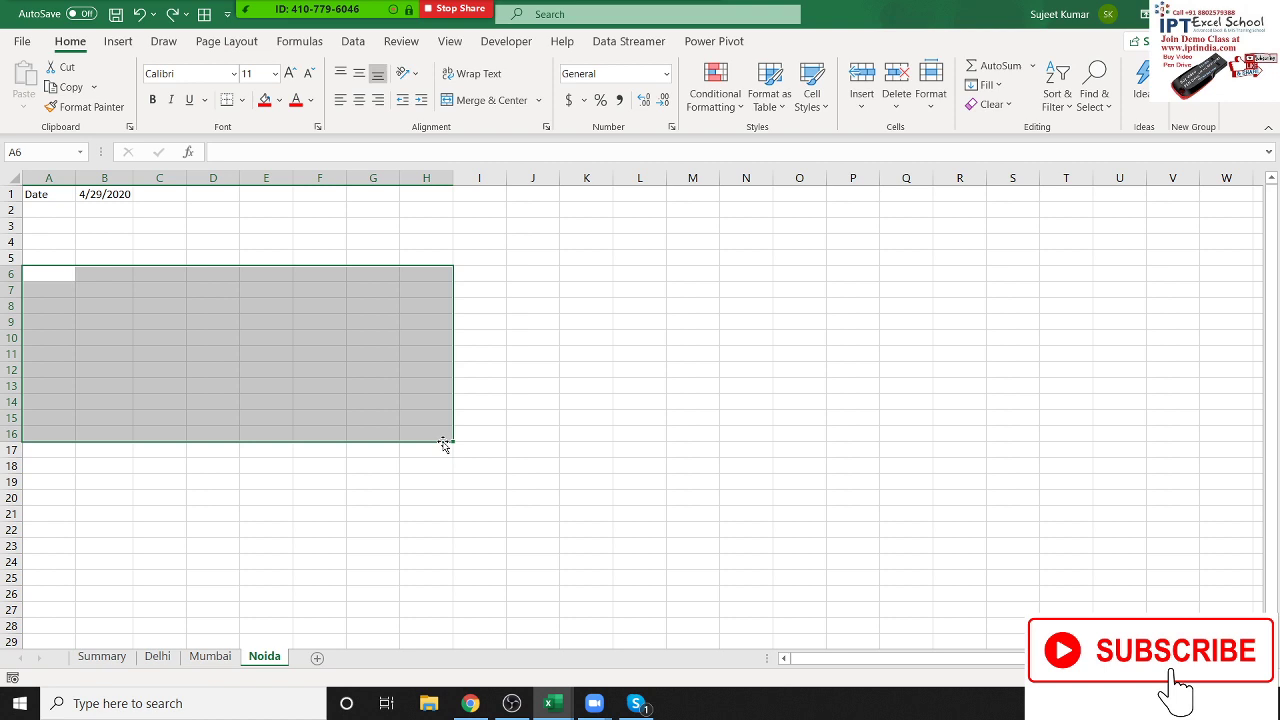
click(110, 652)
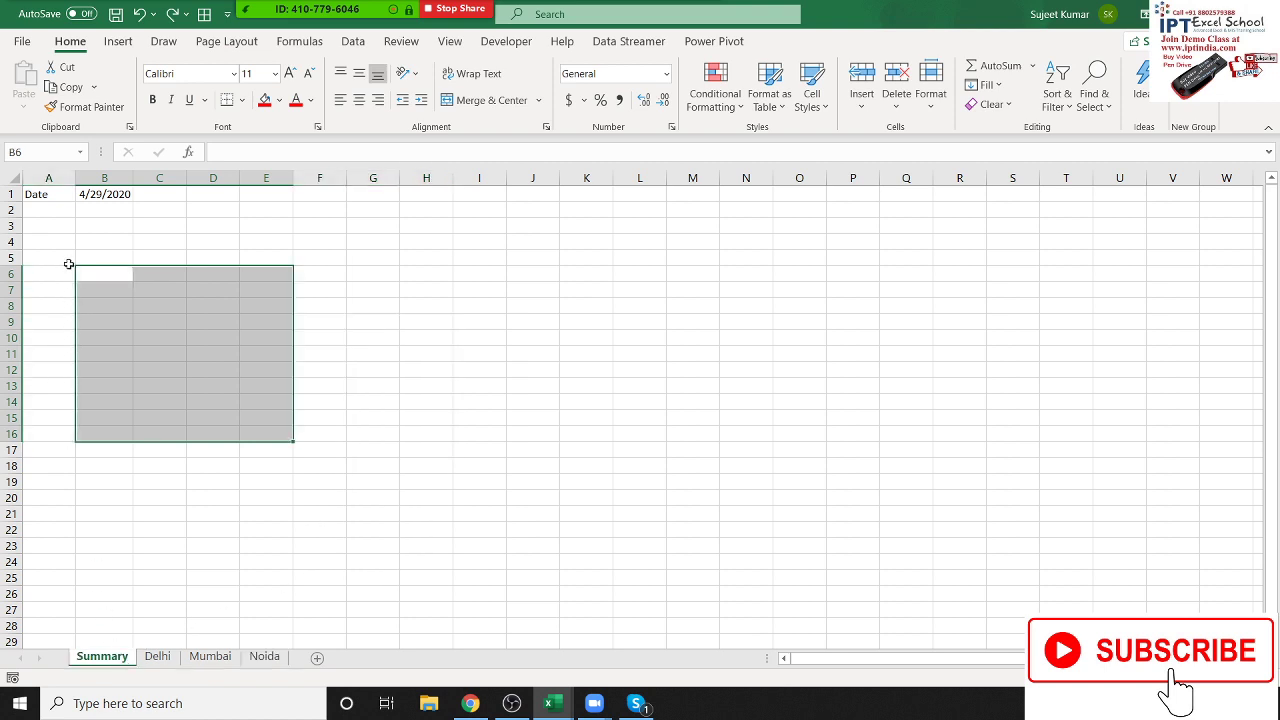
drag(46, 246, 264, 334)
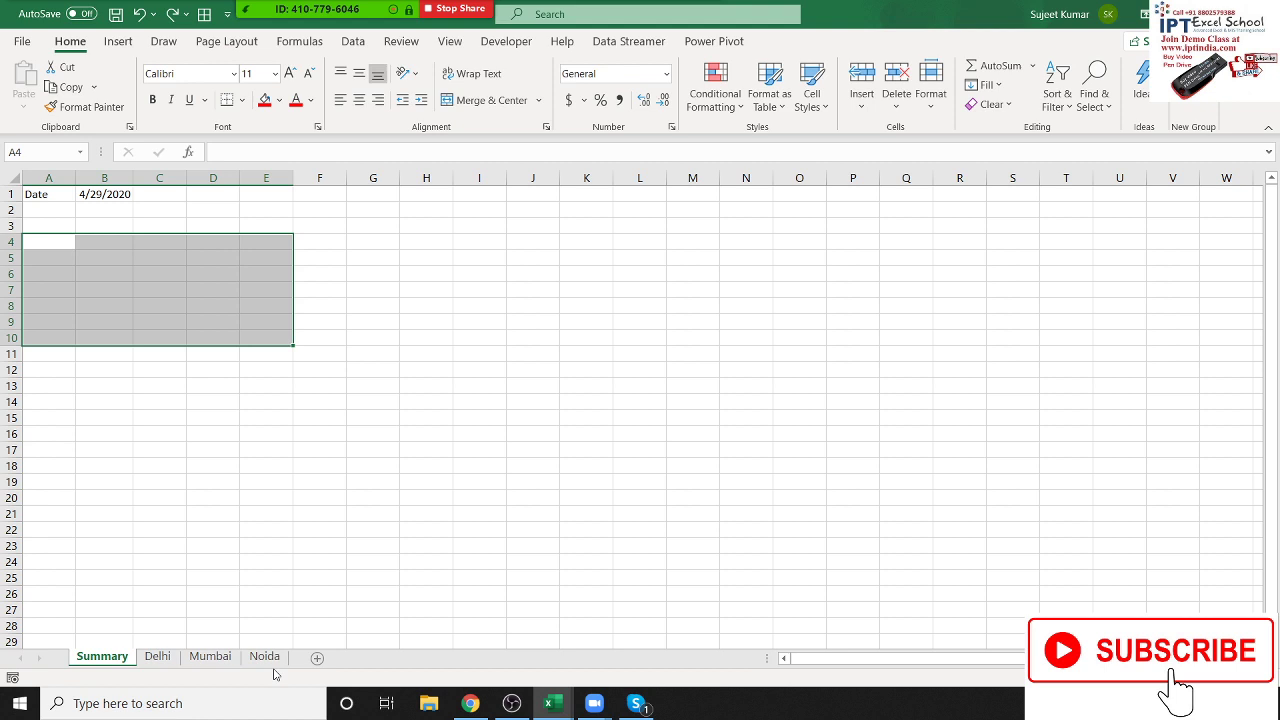
- Copy Summary's B1 date and Paste Link it back into B1
click(105, 194)
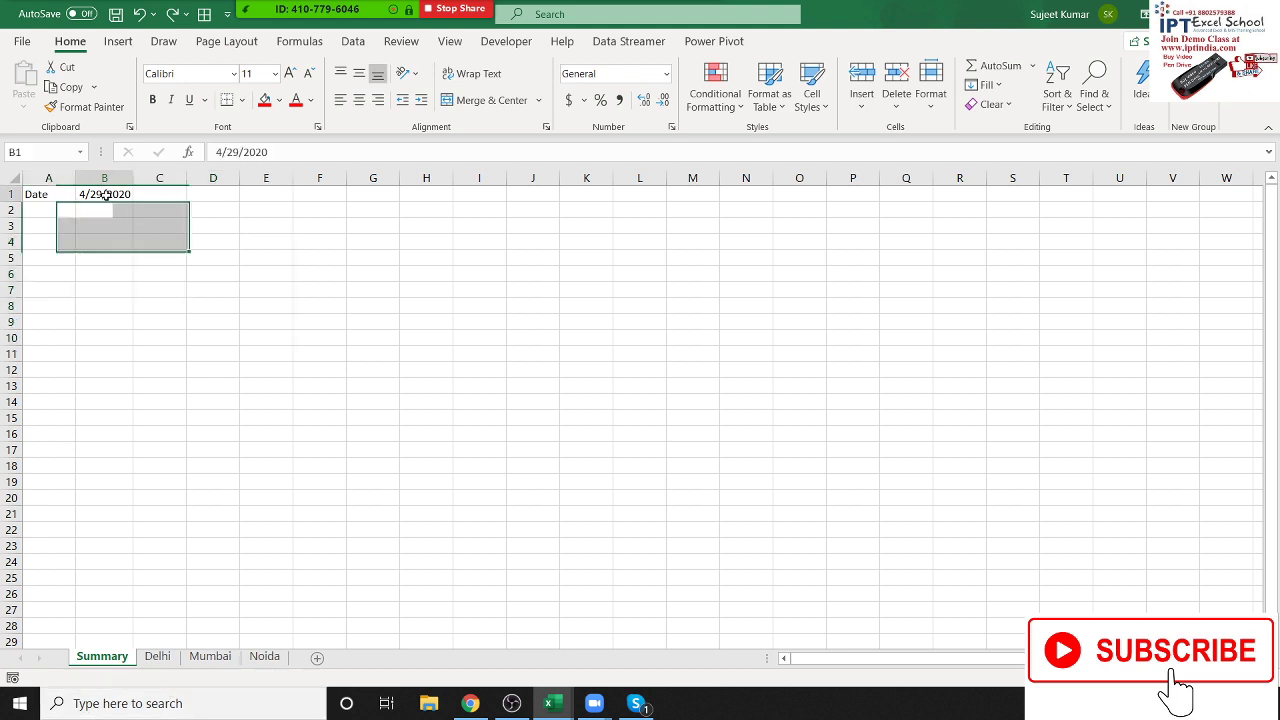
key(ctrl+c)
click(160, 641)
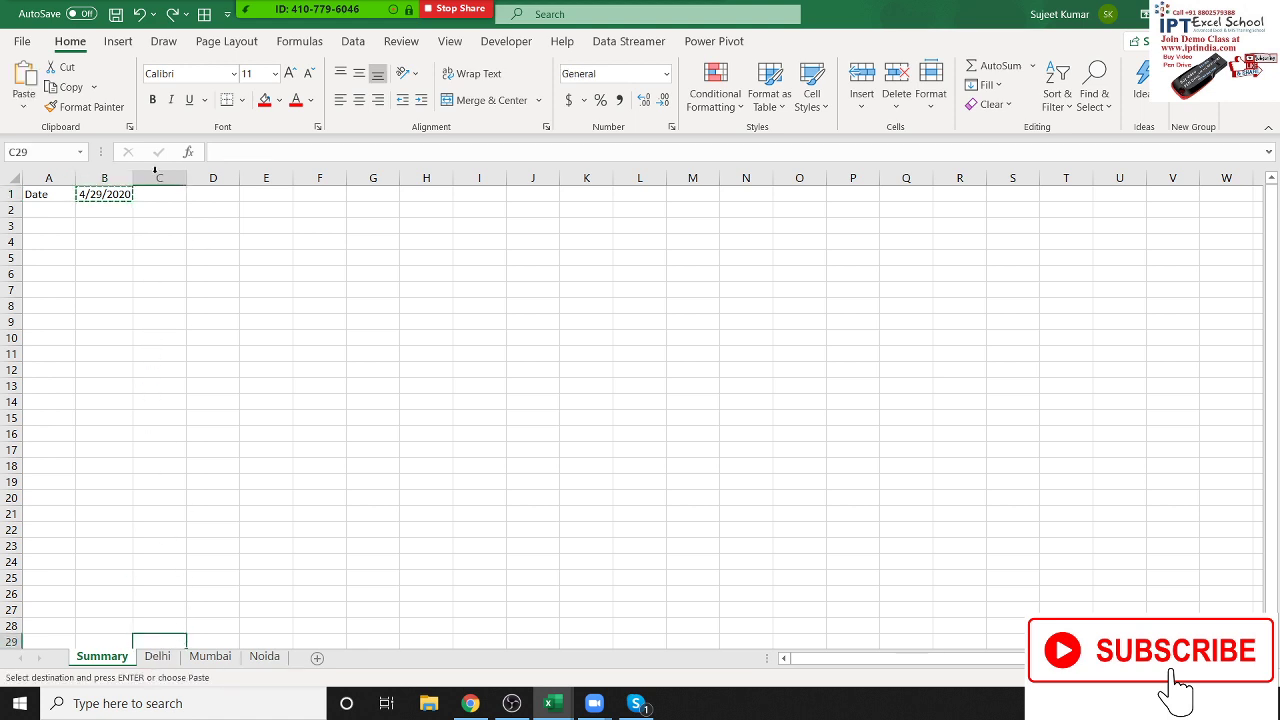
click(112, 194)
right_click(118, 195)
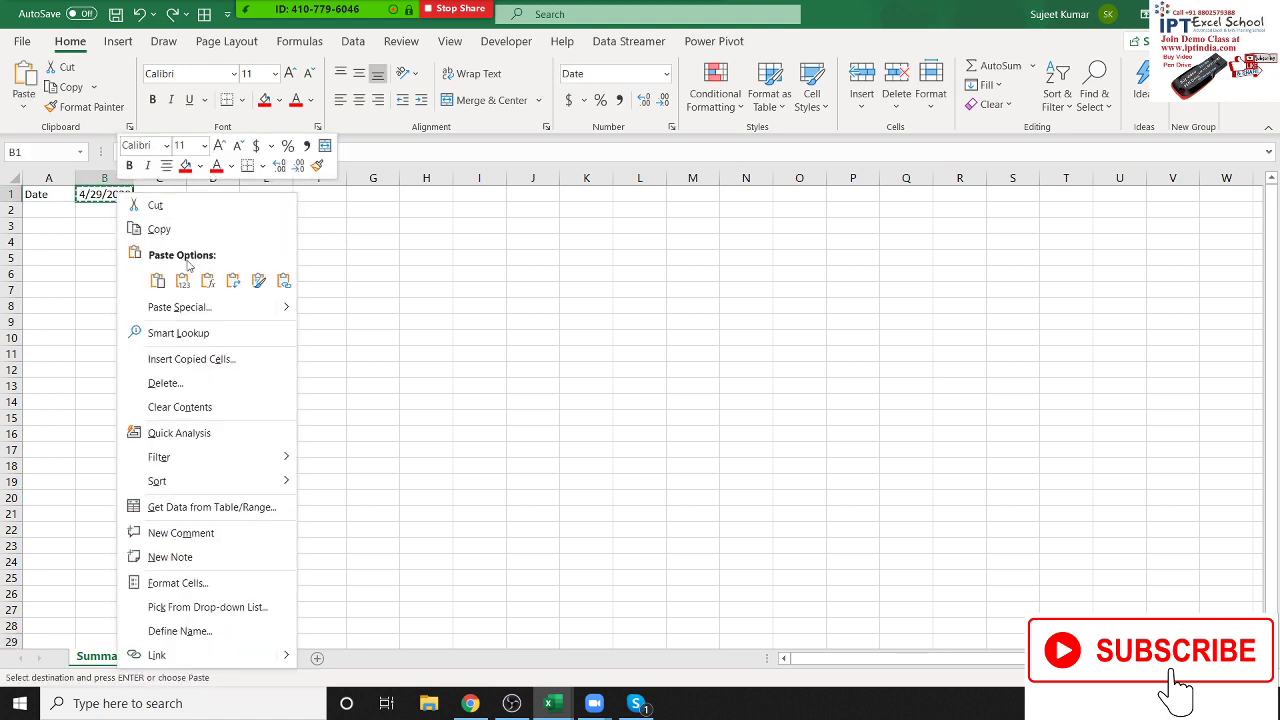
click(190, 307)
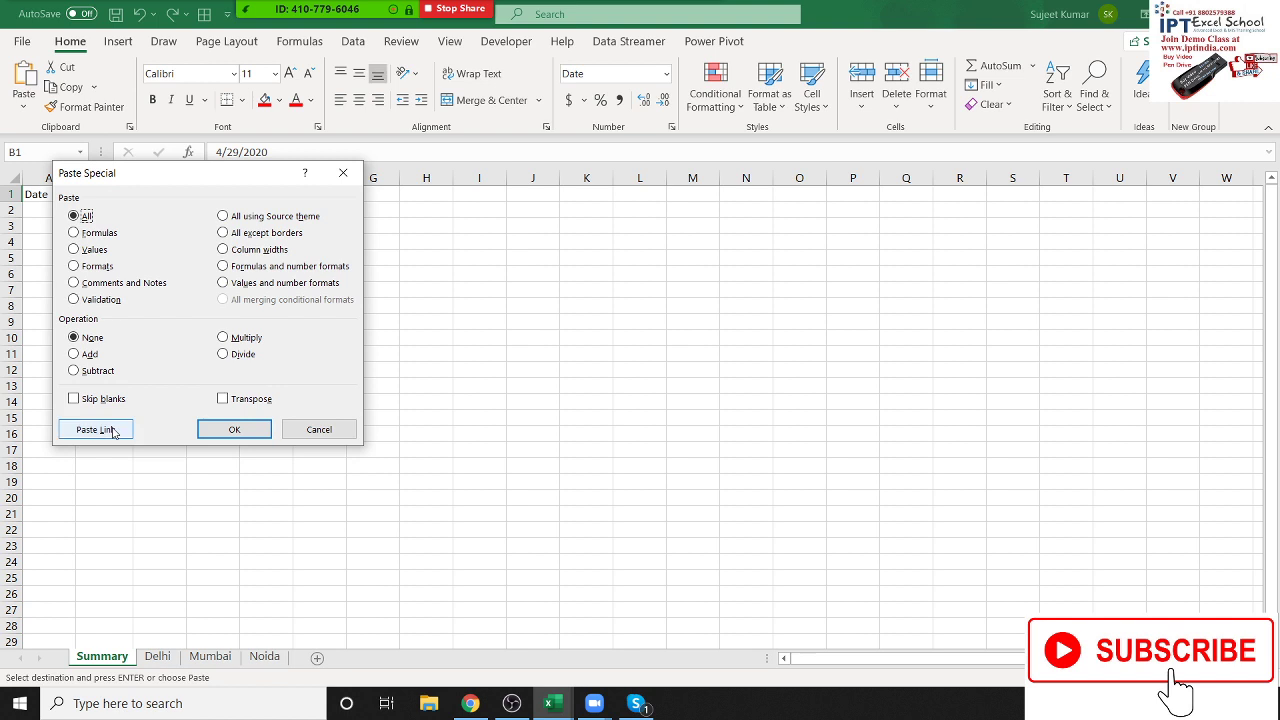
click(113, 430)
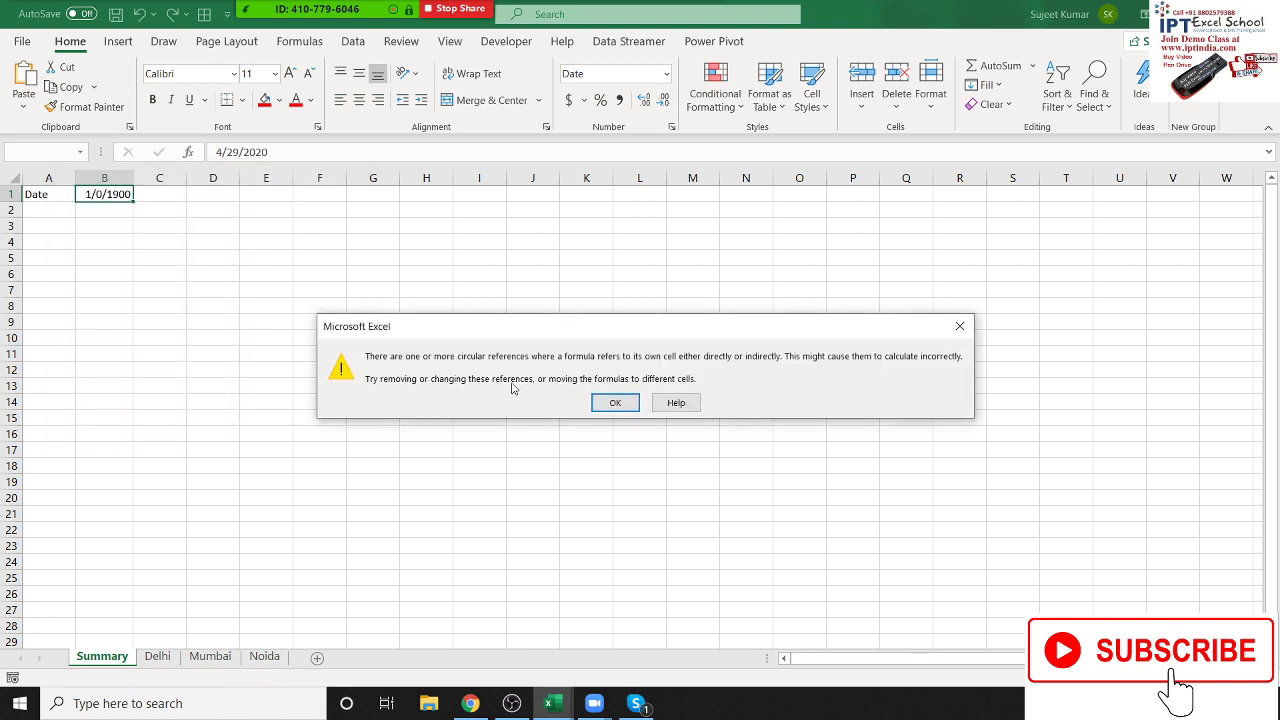
- Dismiss the circular reference warning and undo the self-link so B1 shows 4/29/2020
click(612, 403)
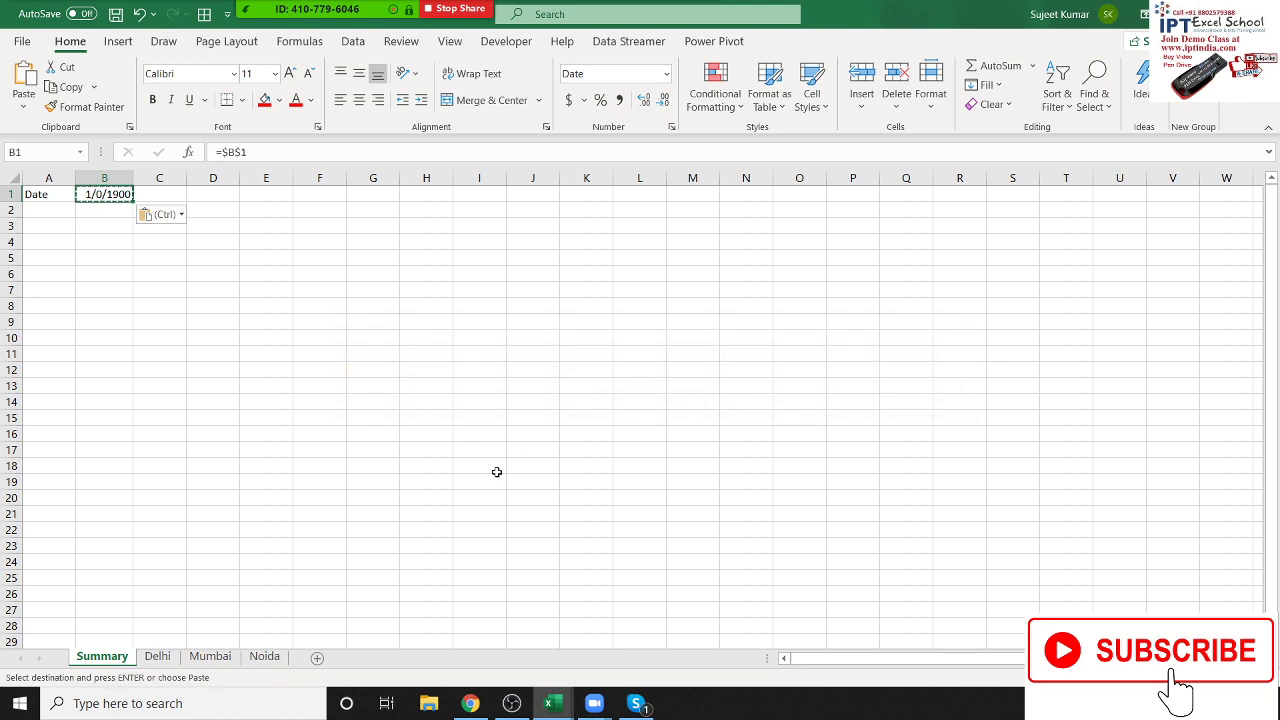
key(Escape)
key(ctrl+z)
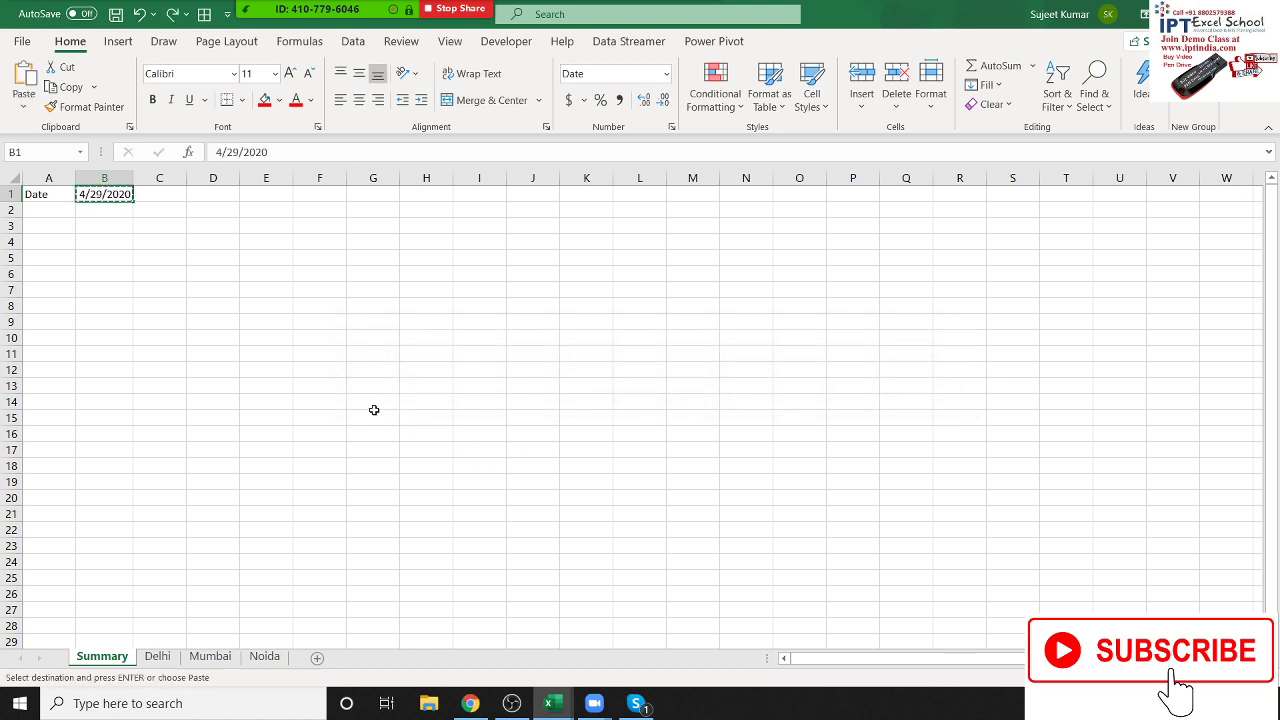
key(Escape)
- Enter =Summary!B1 in Delhi's B1 so it shows 4/29/2020, then go back to Summary
click(155, 657)
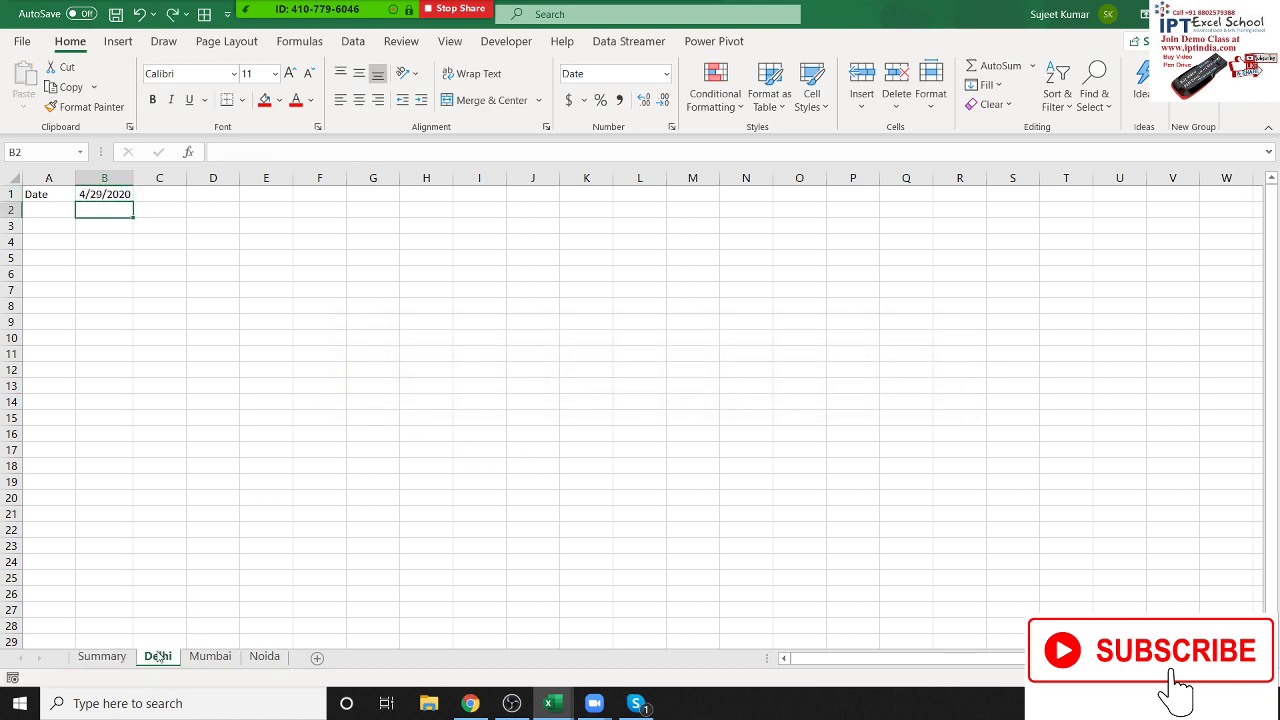
click(116, 193)
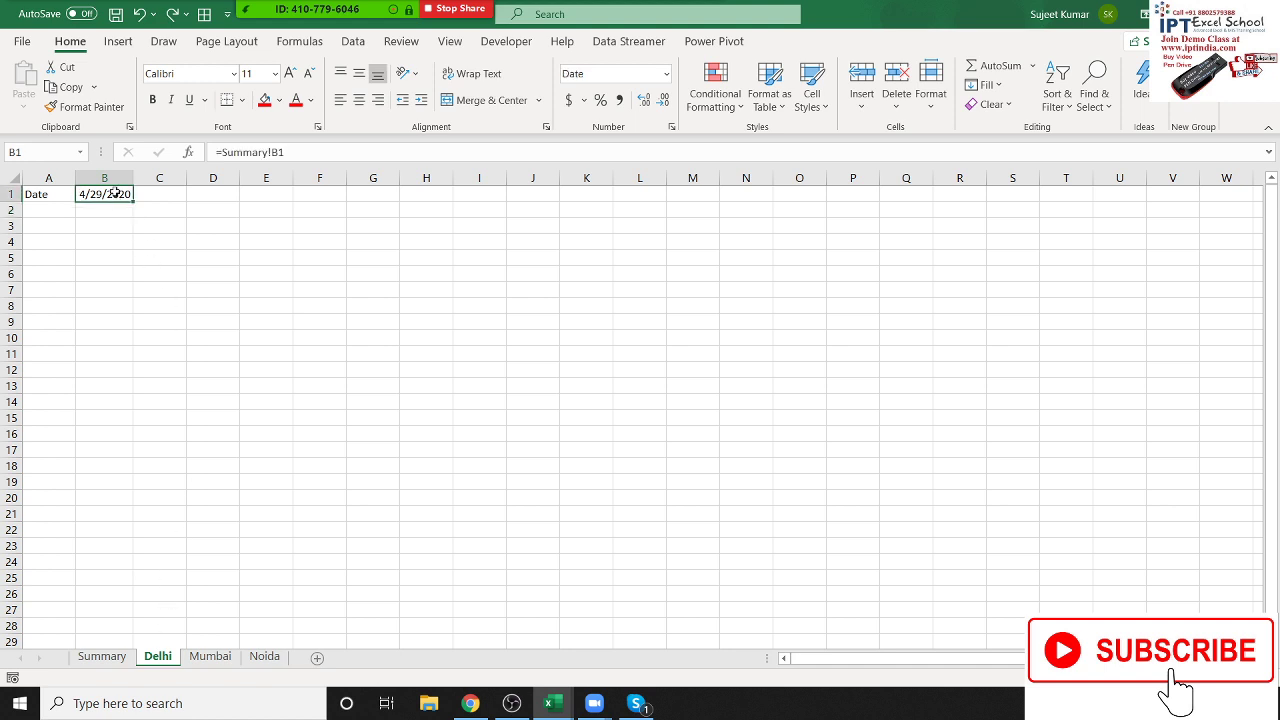
text(=)
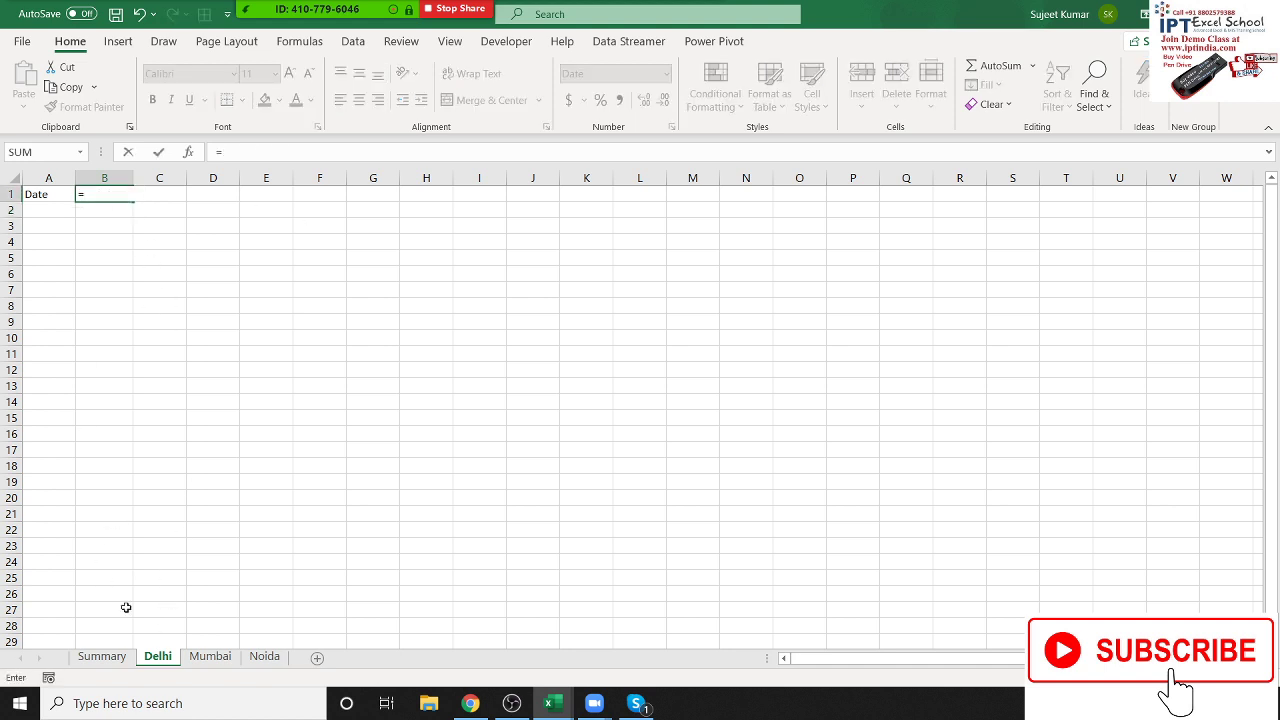
click(102, 657)
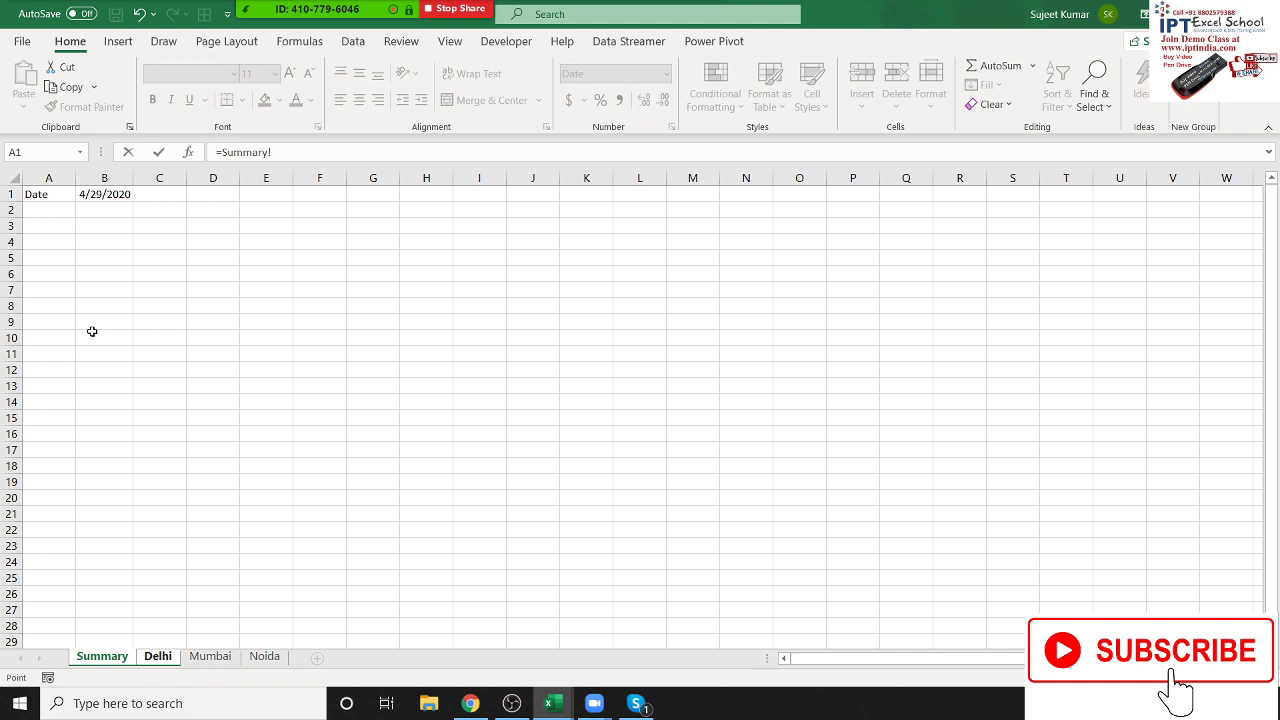
click(106, 194)
key(Return)
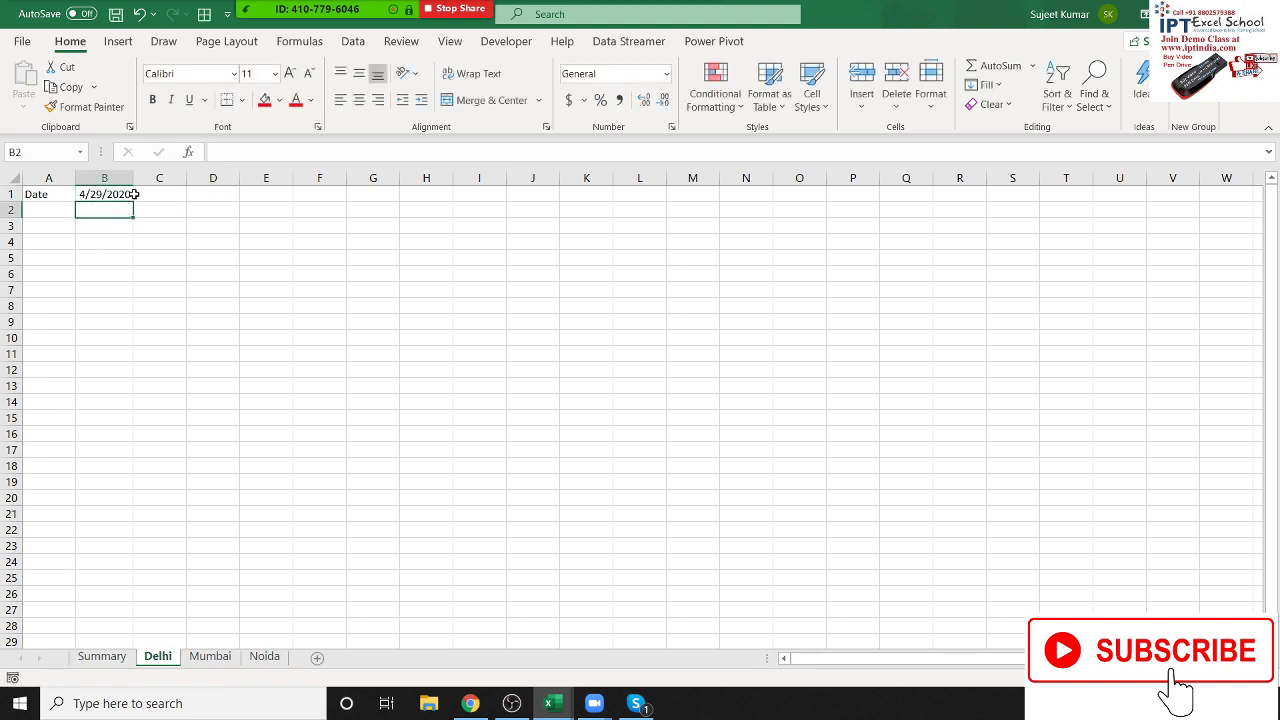
click(104, 195)
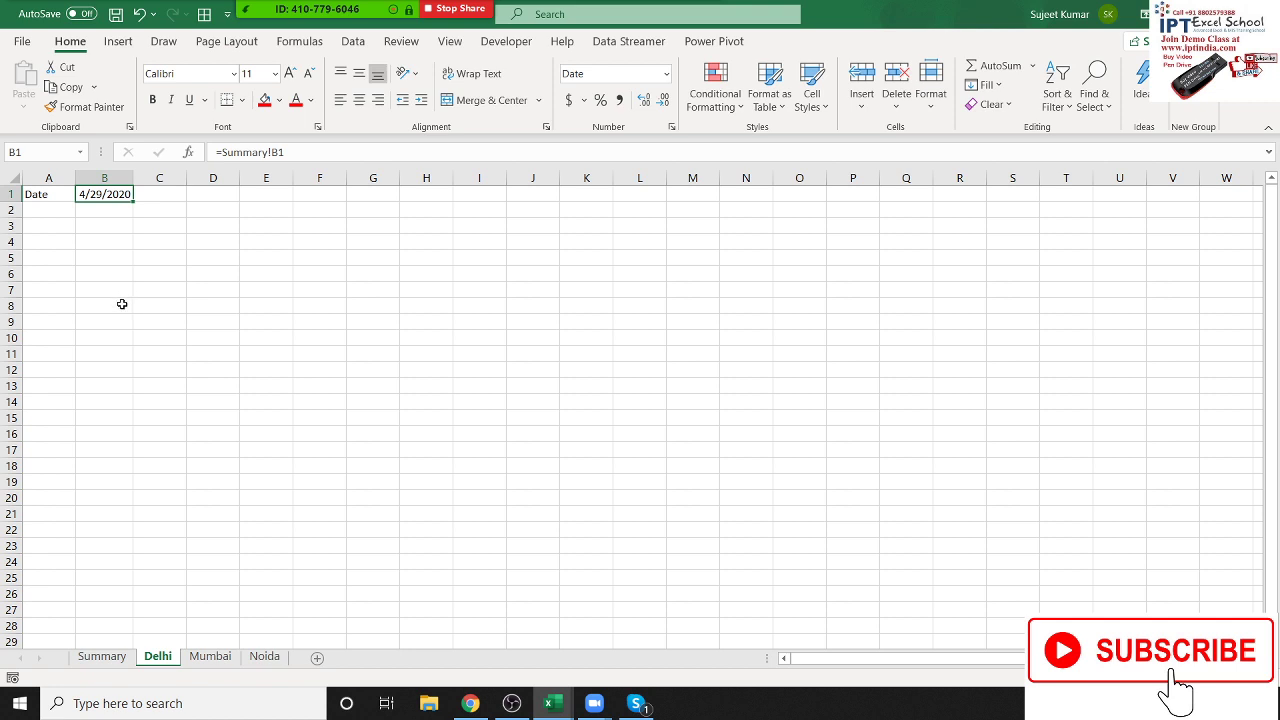
click(102, 658)
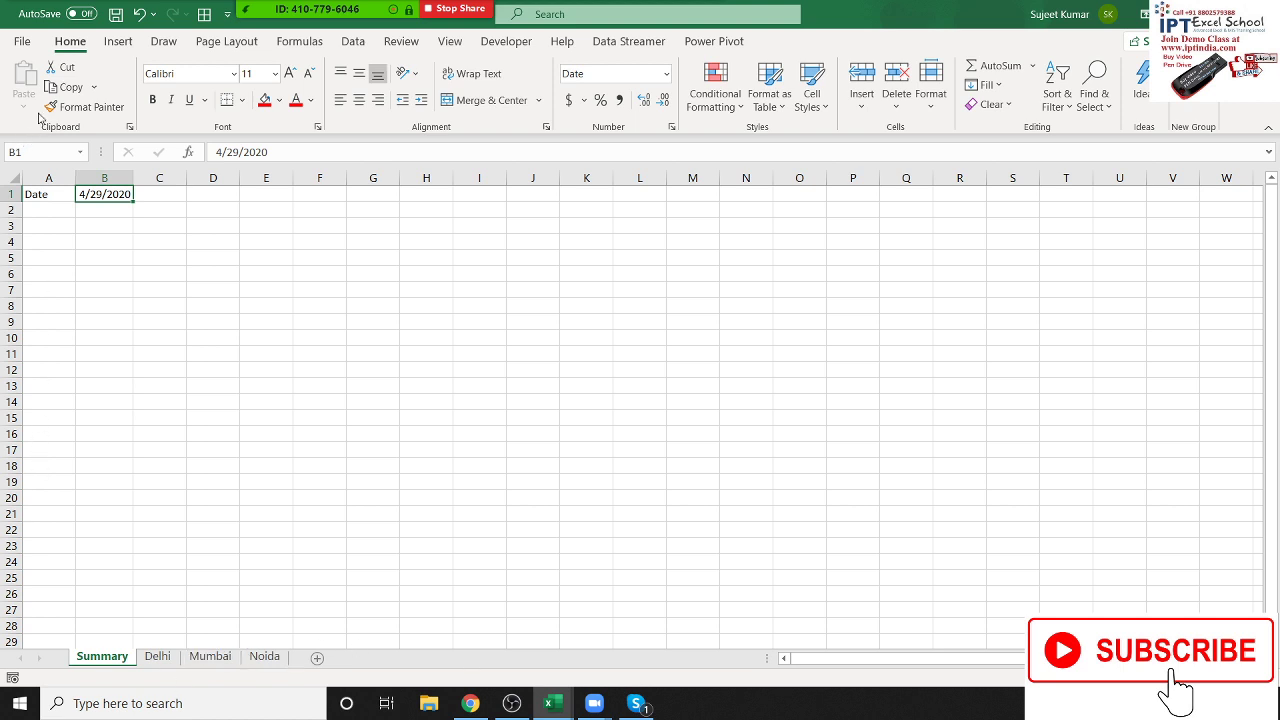
- Copy the Date label and 4/29/2020 in A1:B2, closing the Paste options unused
click(129, 127)
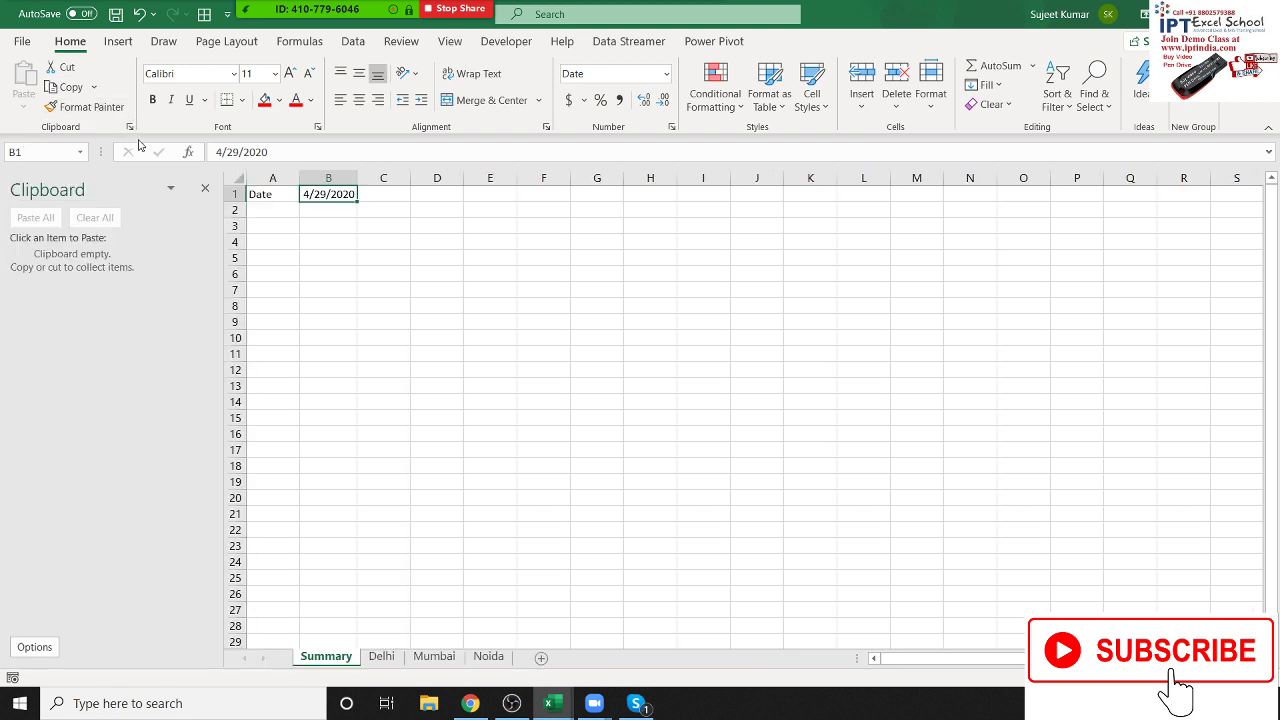
click(205, 188)
click(197, 246)
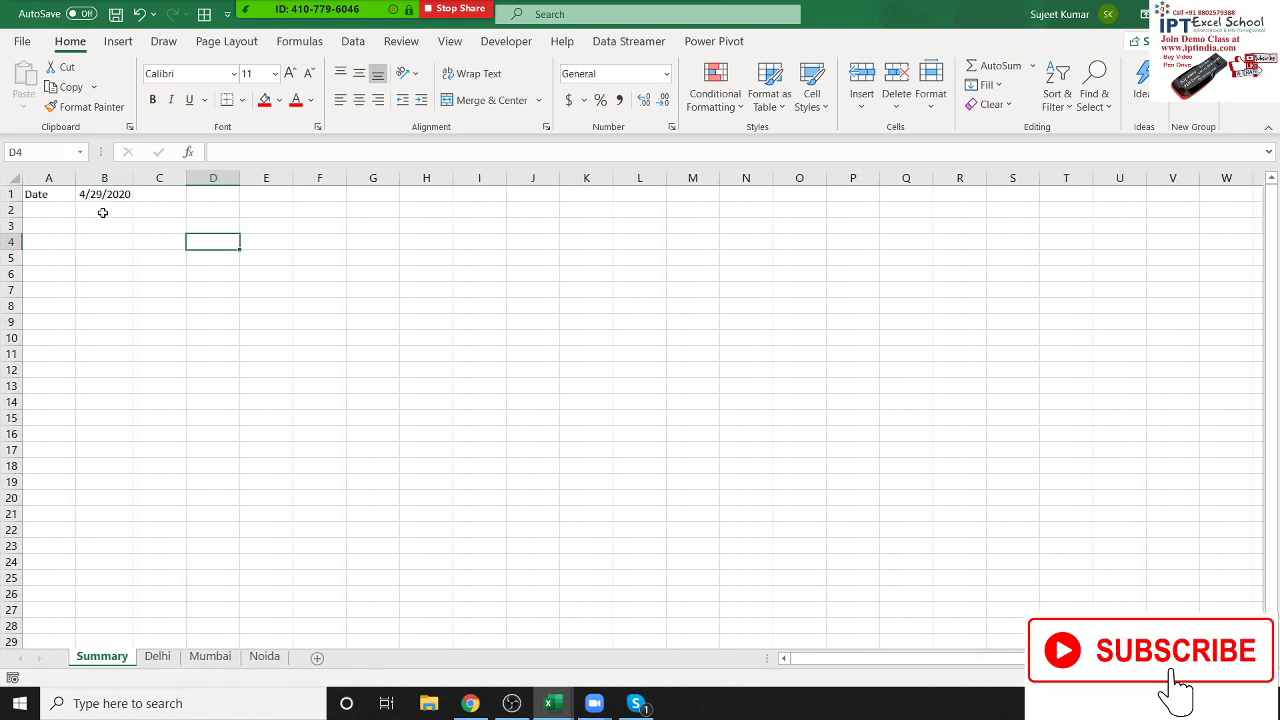
click(44, 194)
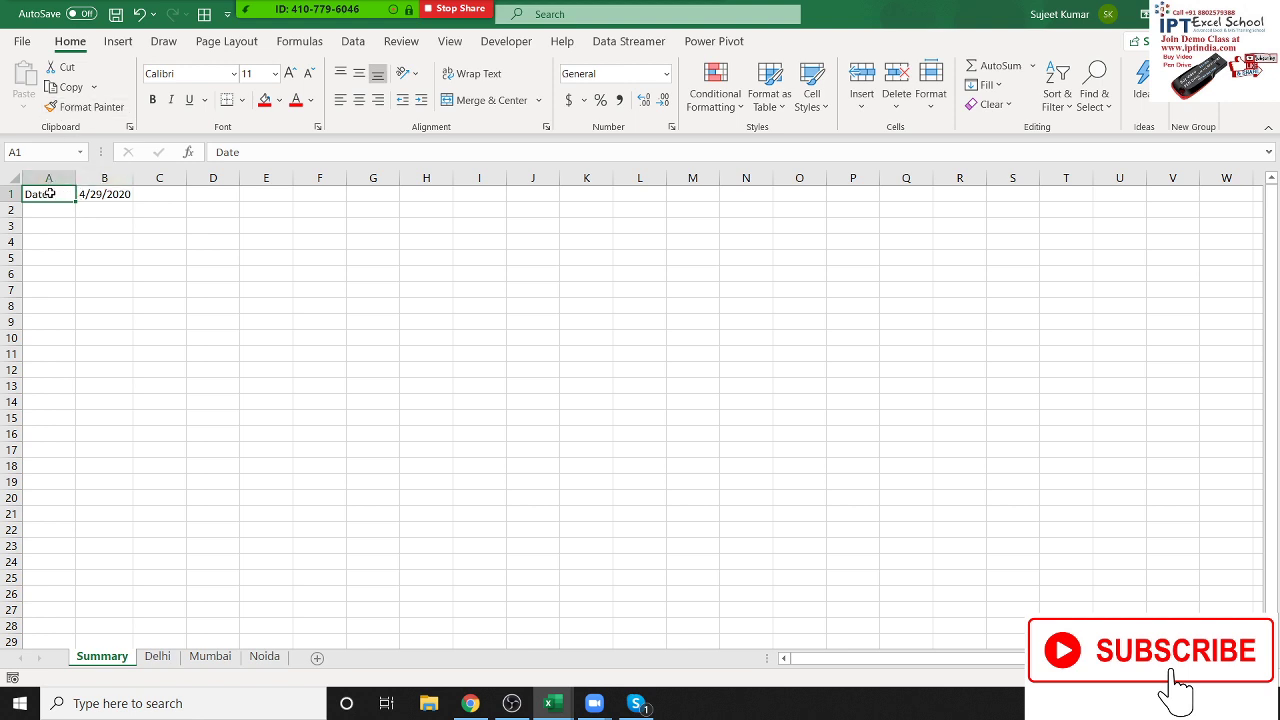
drag(44, 192, 124, 215)
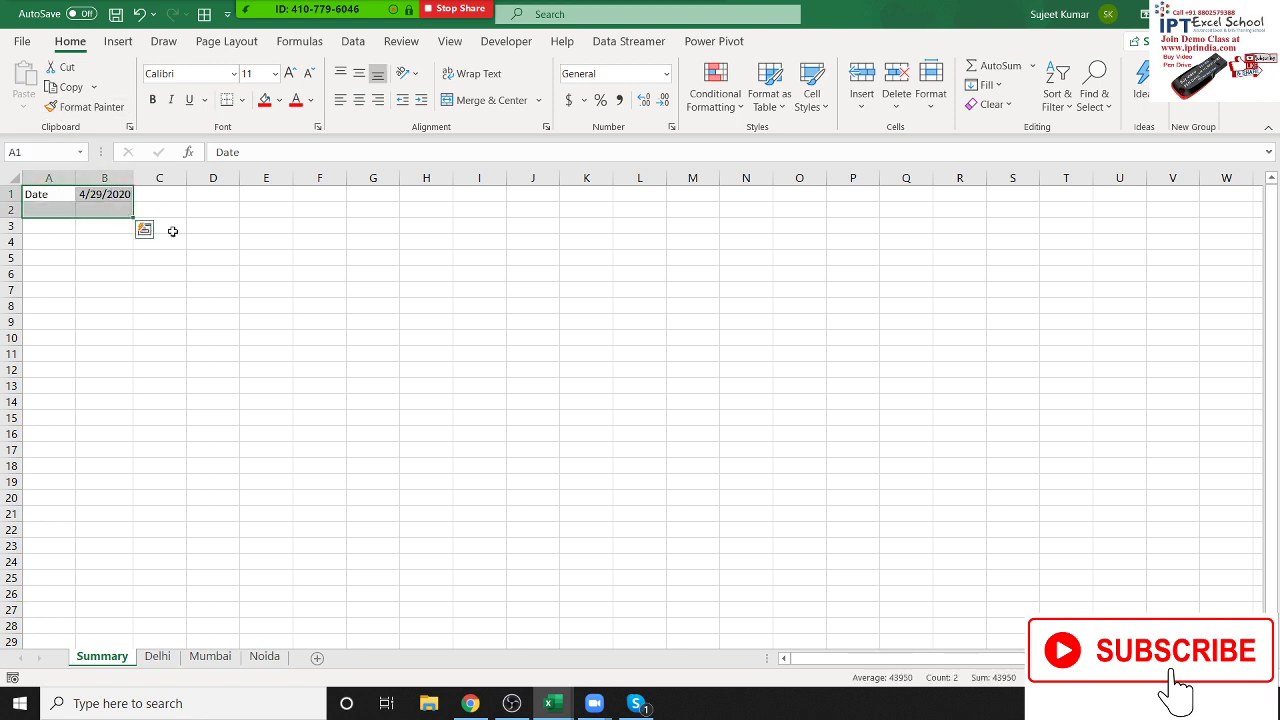
click(130, 128)
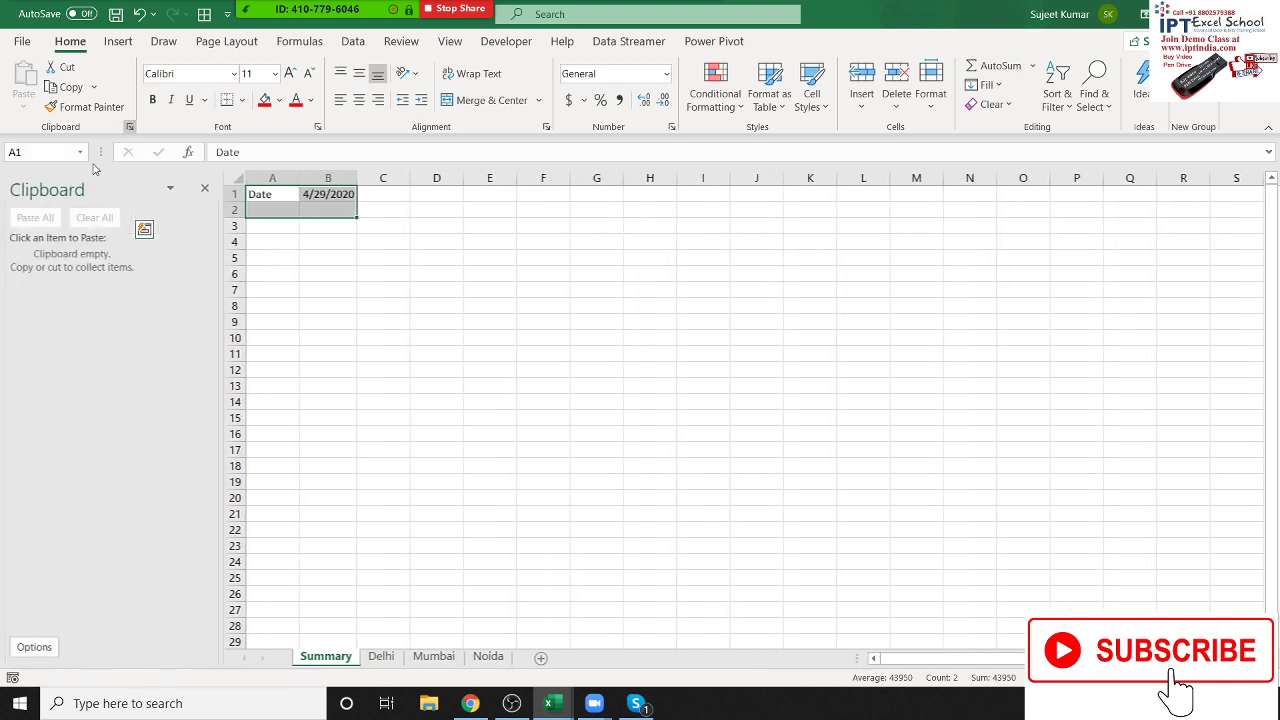
click(205, 190)
key(ctrl+c)
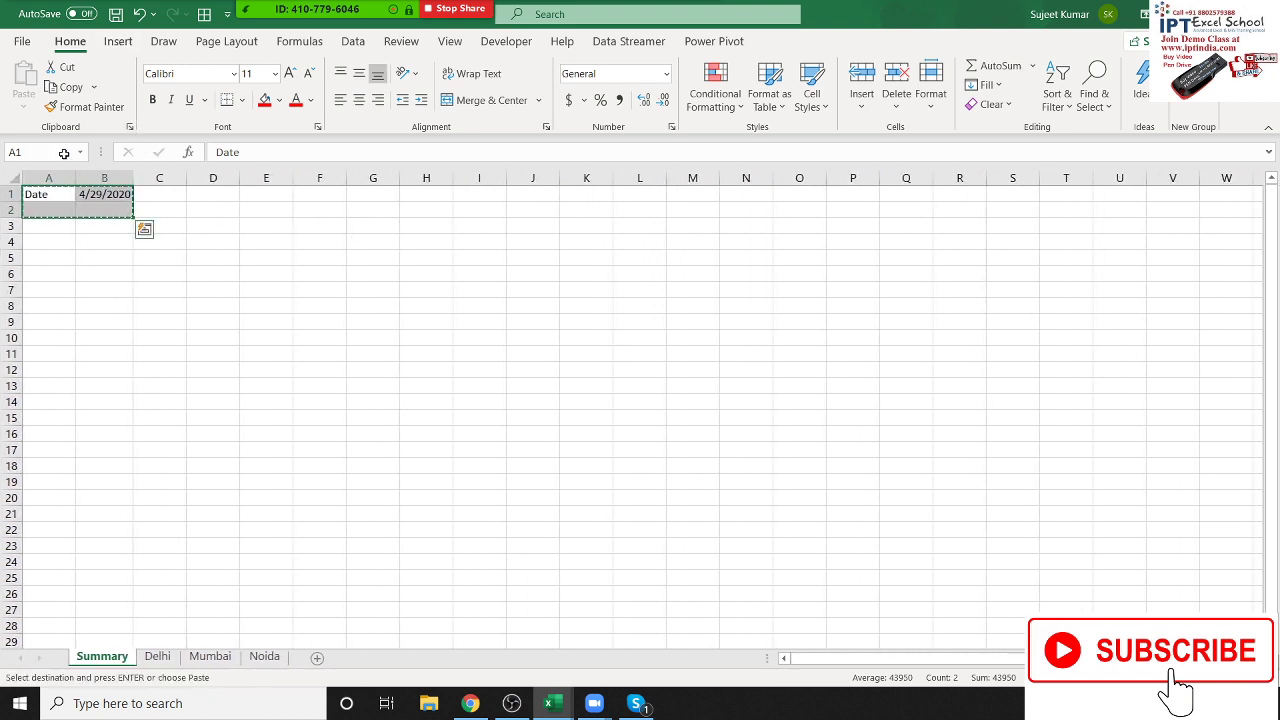
click(21, 109)
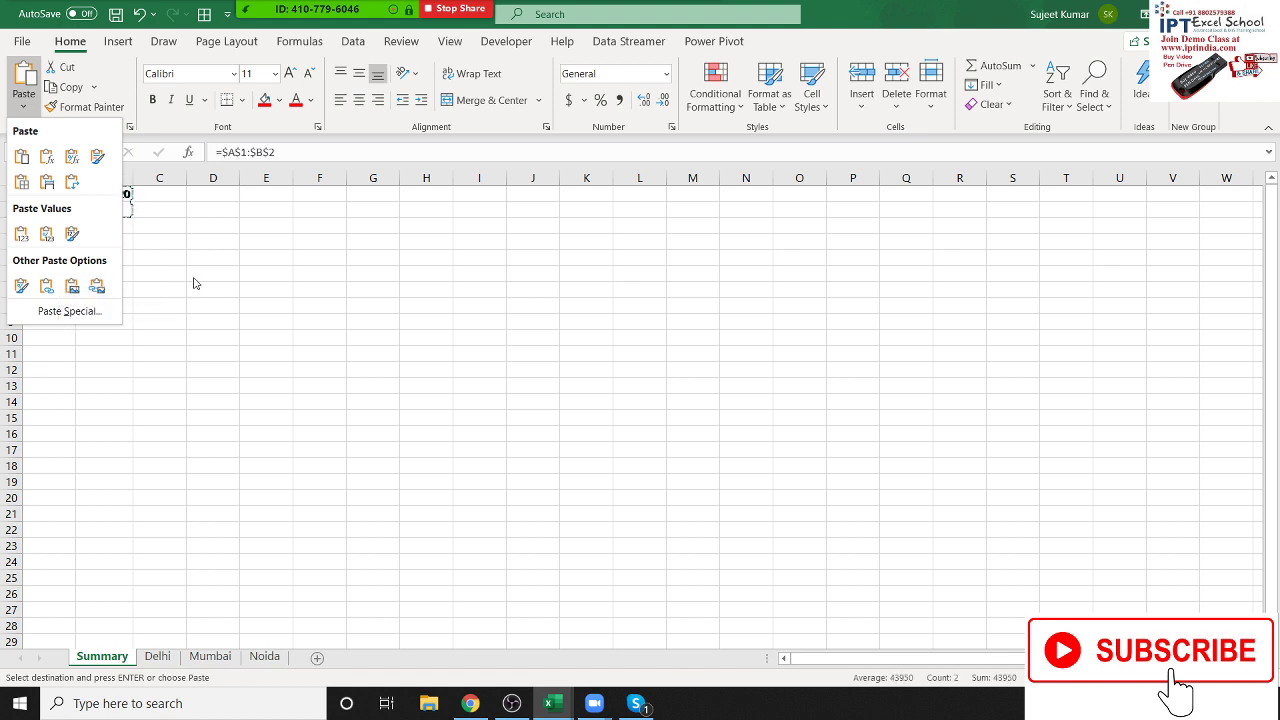
key(Escape)
key(Escape)
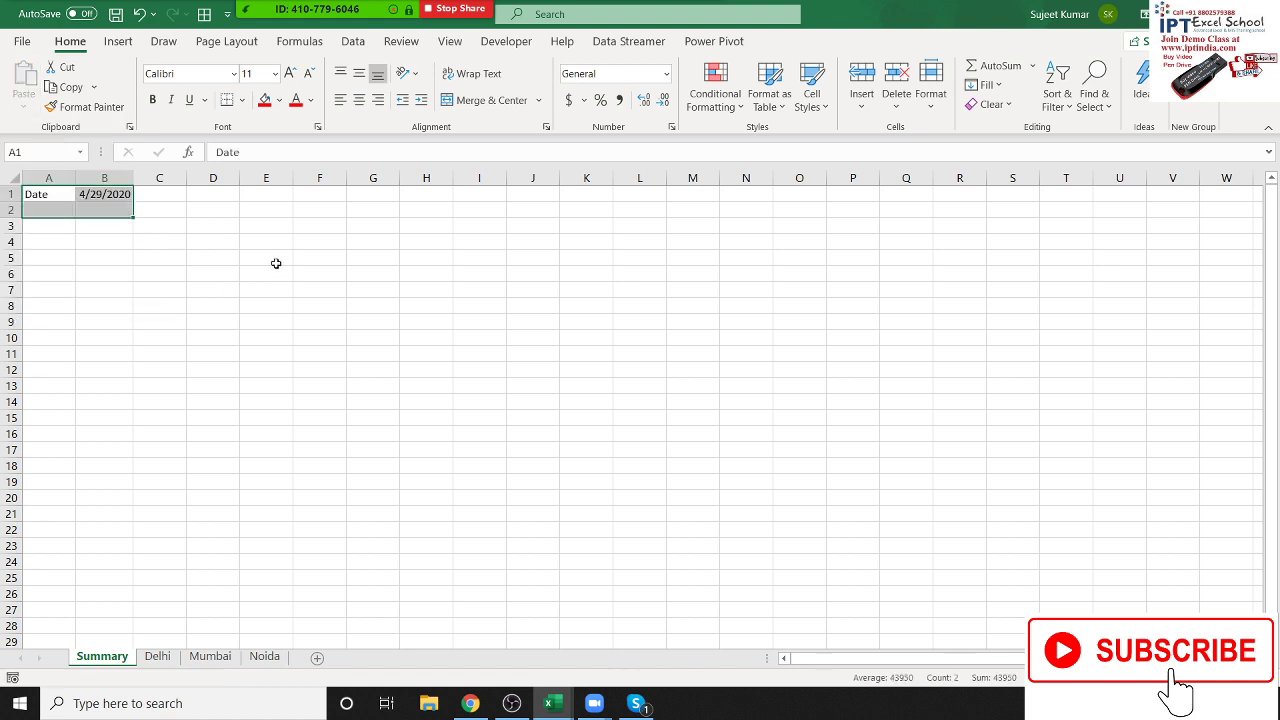